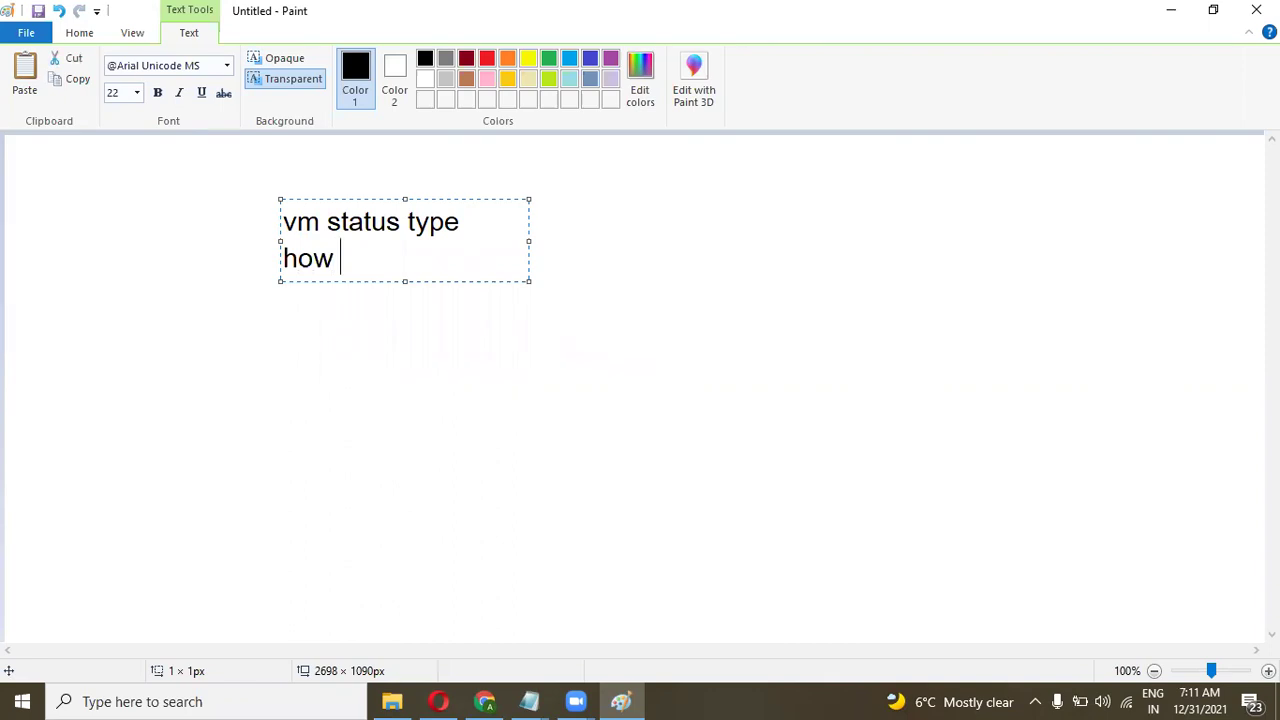
Type the topic lines 'to resize the machine' and 'add data disk on it'.
text(e)
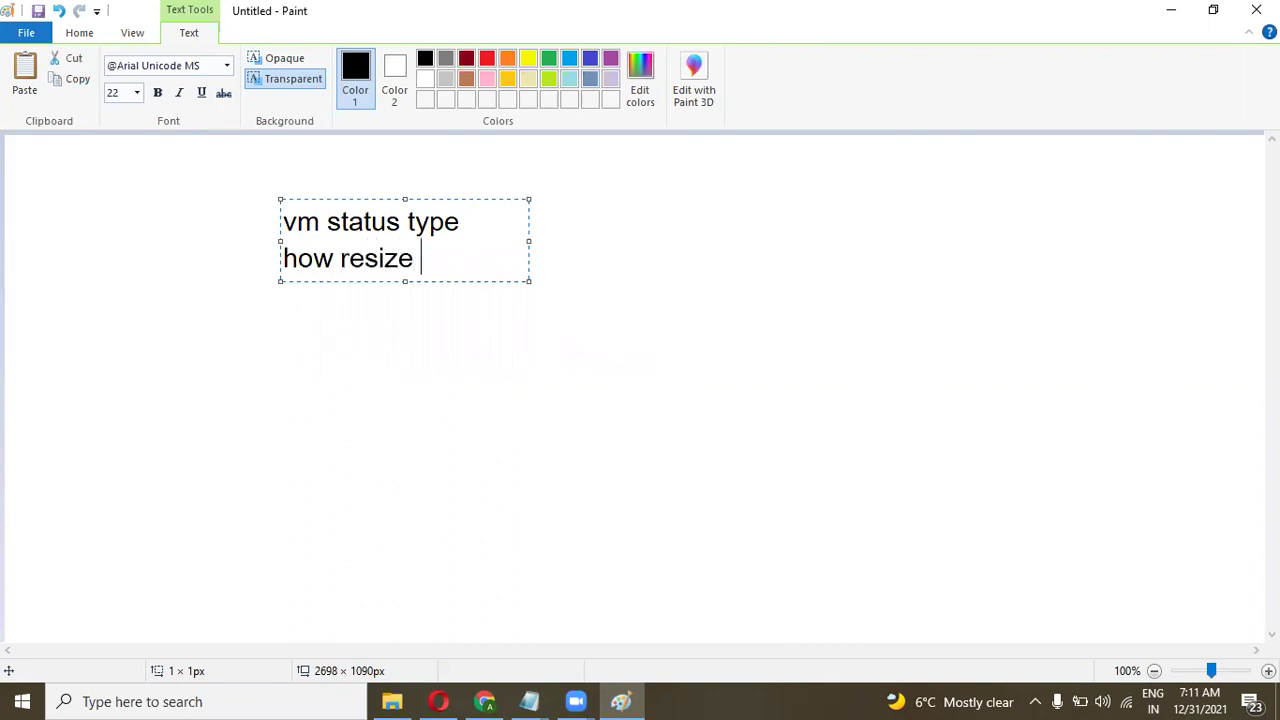
key(BackSpace)
key(BackSpace)
key(BackSpace)
key(BackSpace)
key(BackSpace)
key(BackSpace)
key(BackSpace)
text(to resi)
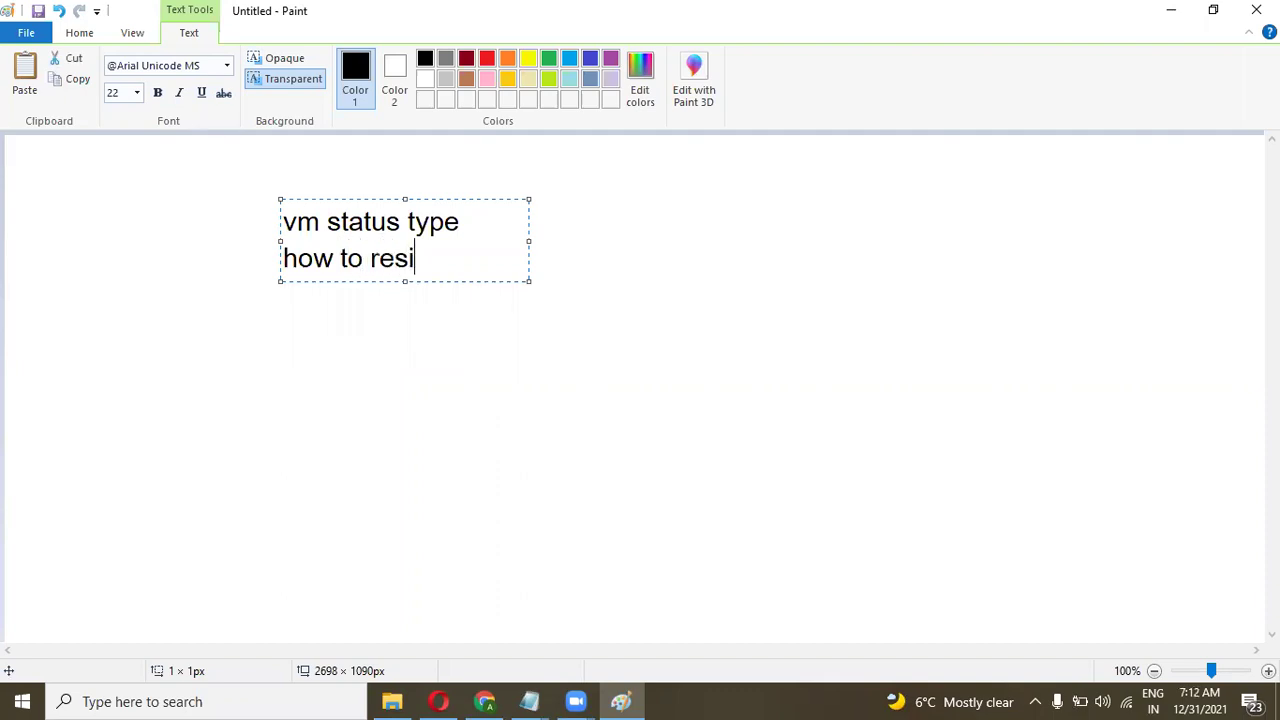
text(ze the machi)
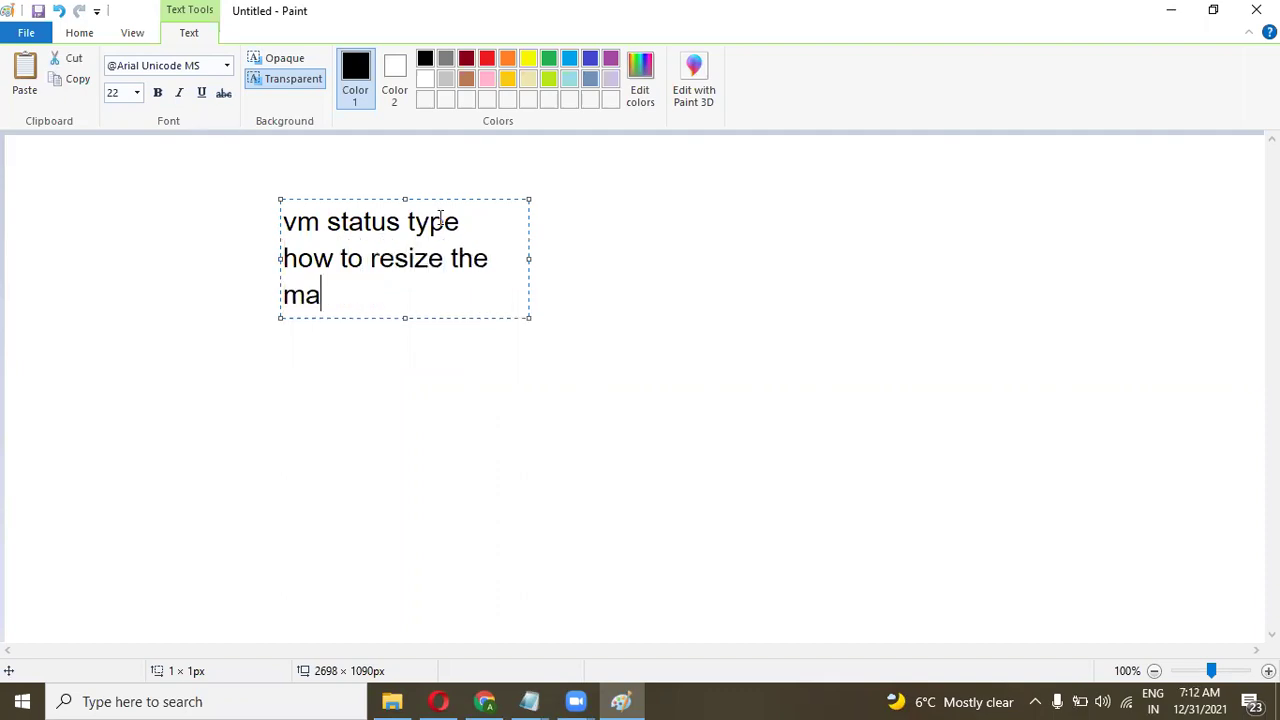
text(ne)
key(Return)
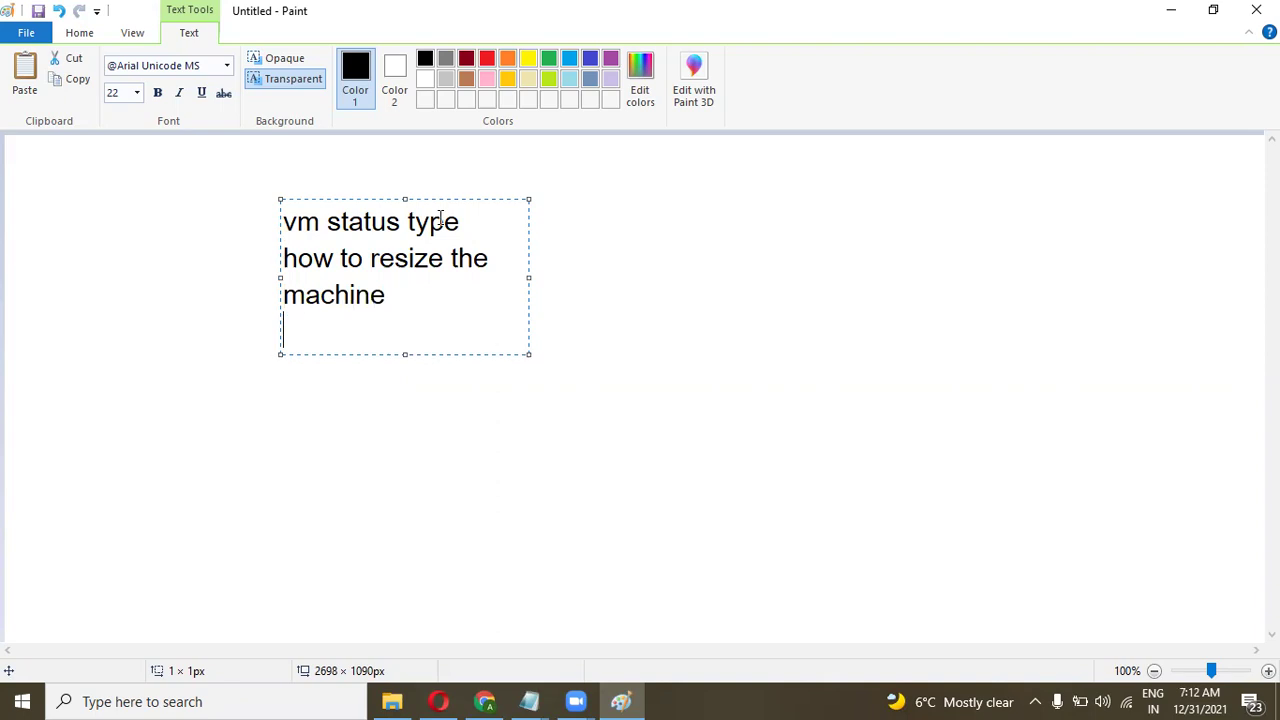
text(add data disk on)
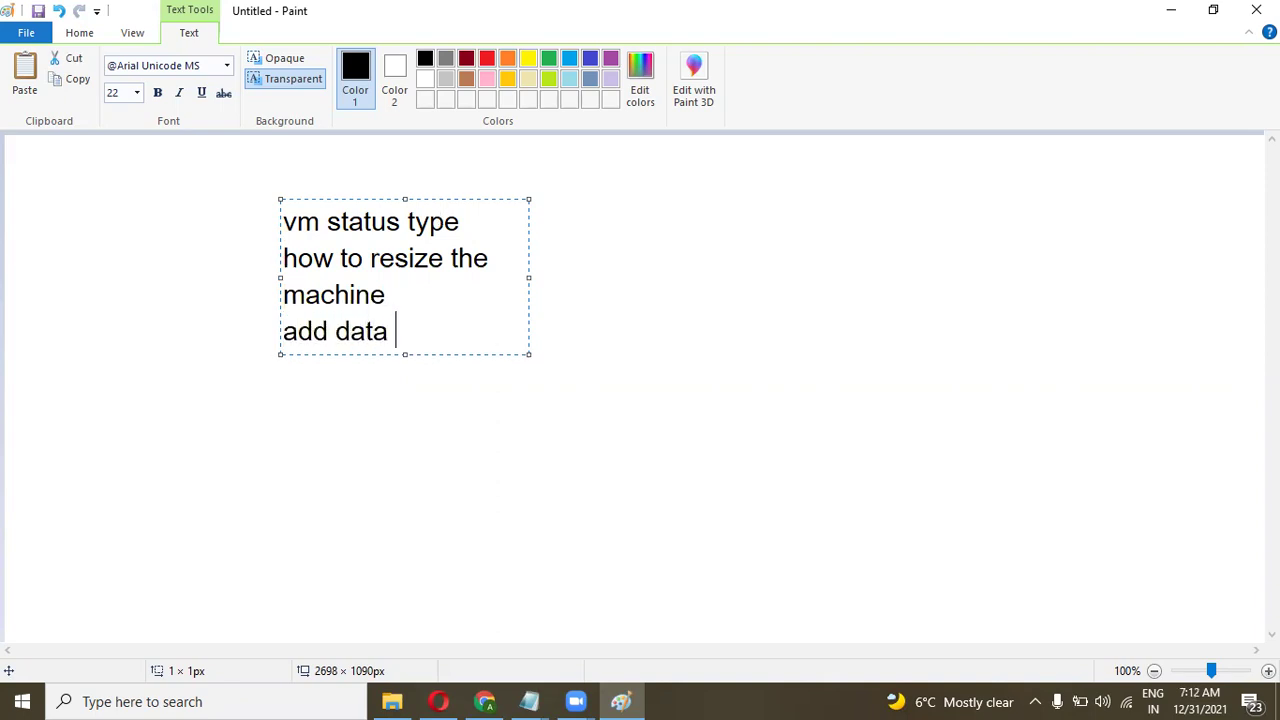
text( a)
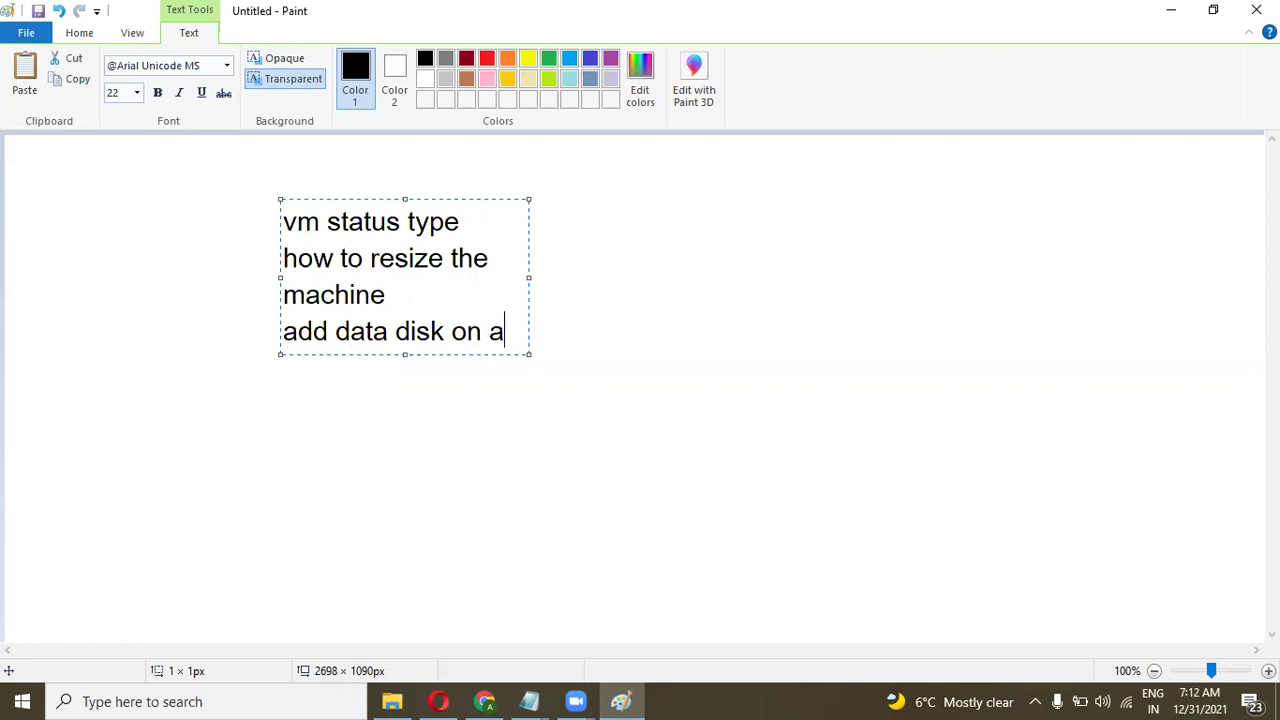
key(BackSpace)
text(it)
key(Return)
Add 'attach dettach', 'RUN Command' and 'custom script extension', then widen the text box so each fits one line.
text(atta)
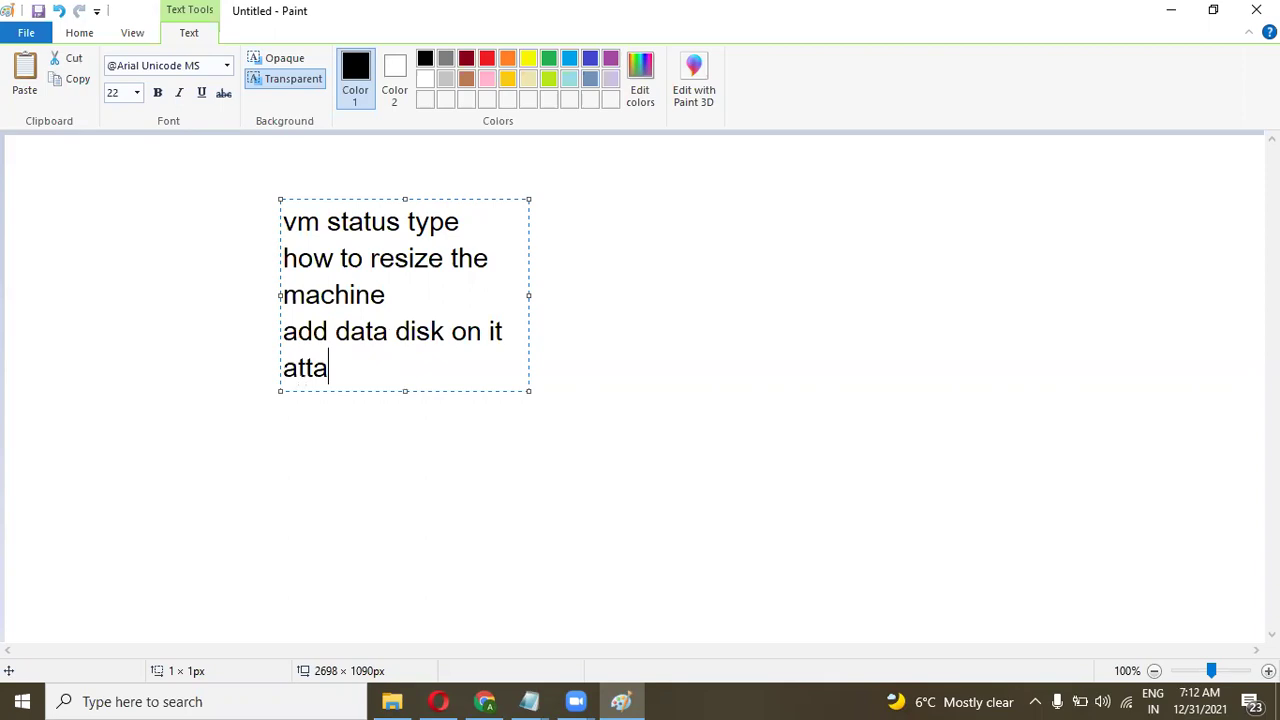
text(ch dettach)
key(Return)
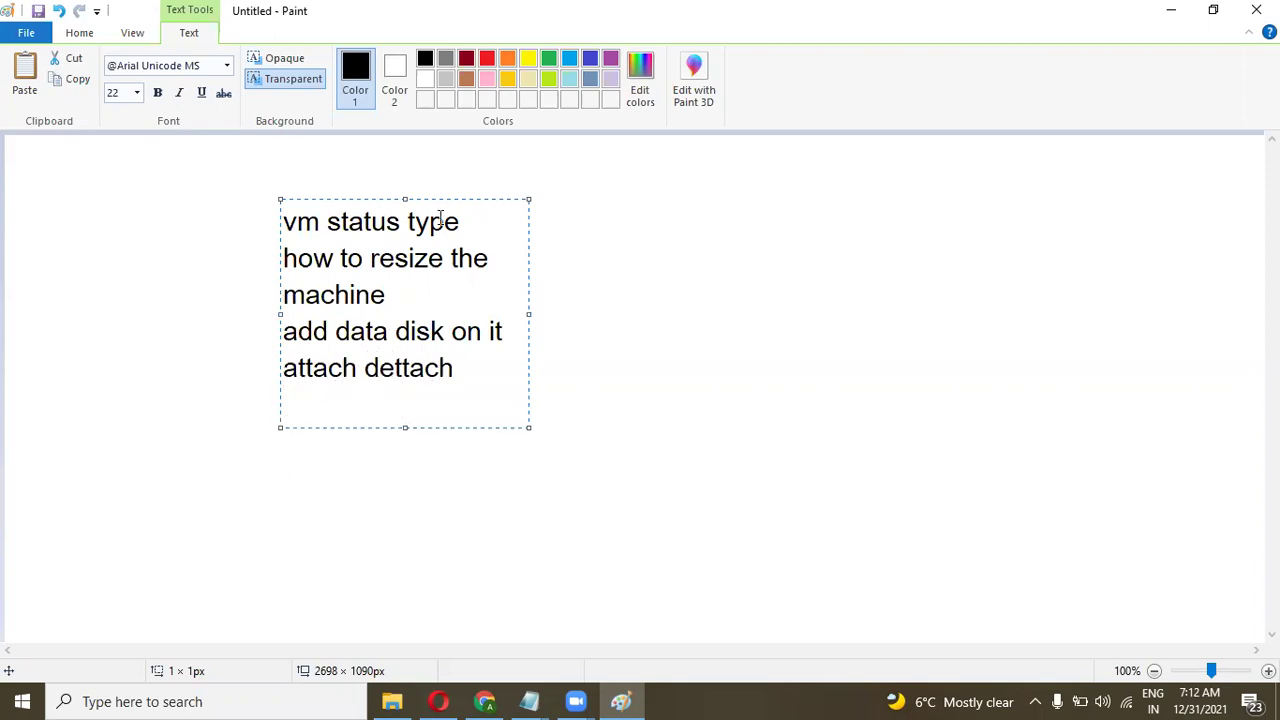
text(RUN Command)
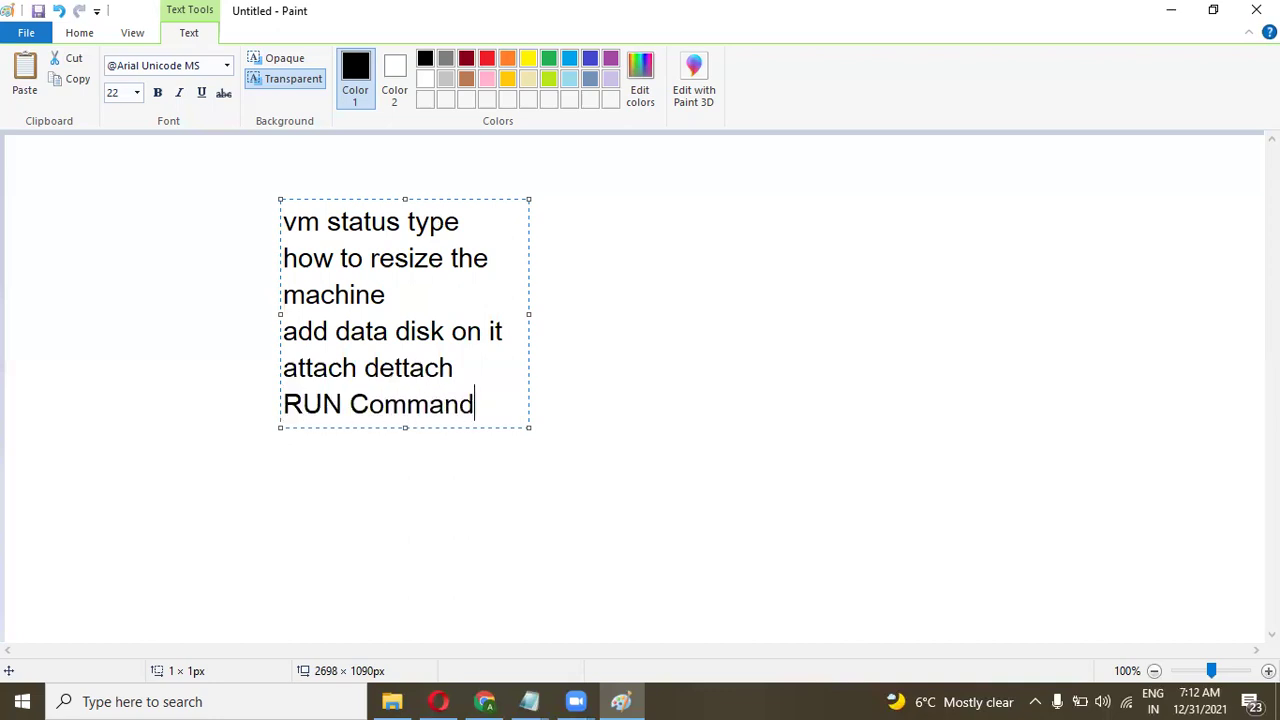
key(Return)
text(custom scri)
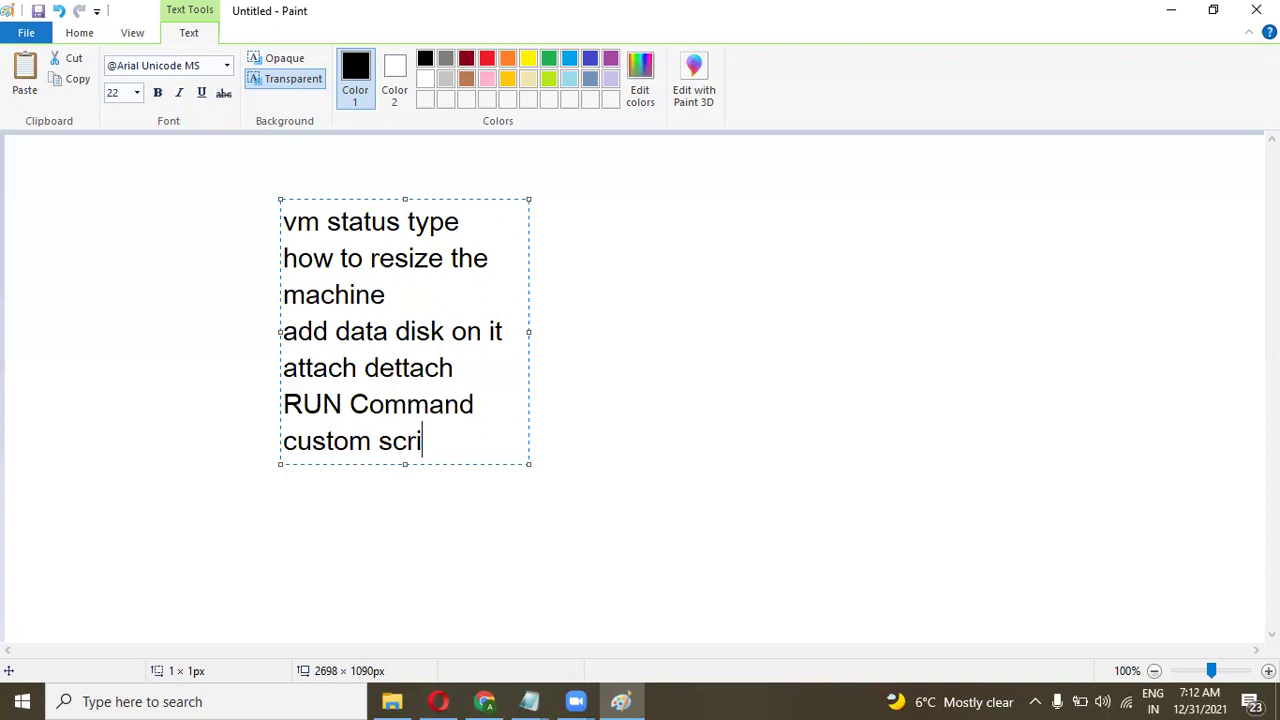
text(pt extension)
key(Return)
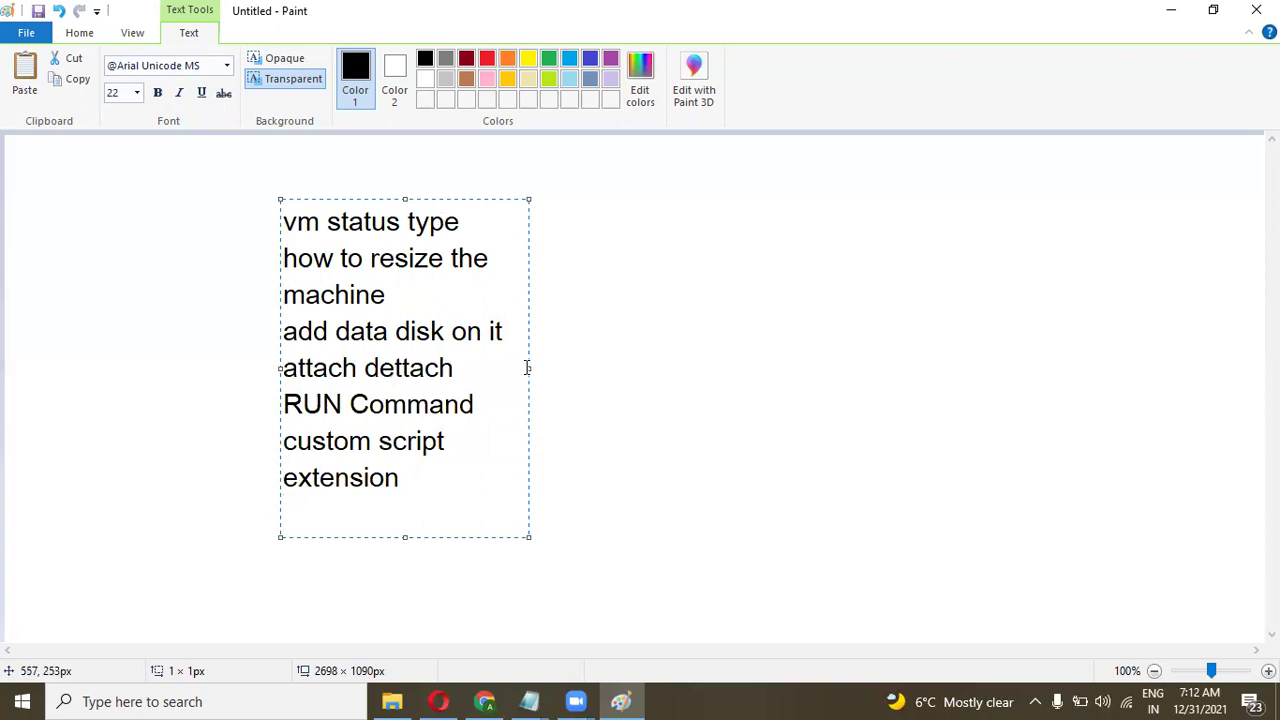
drag(530, 366, 687, 358)
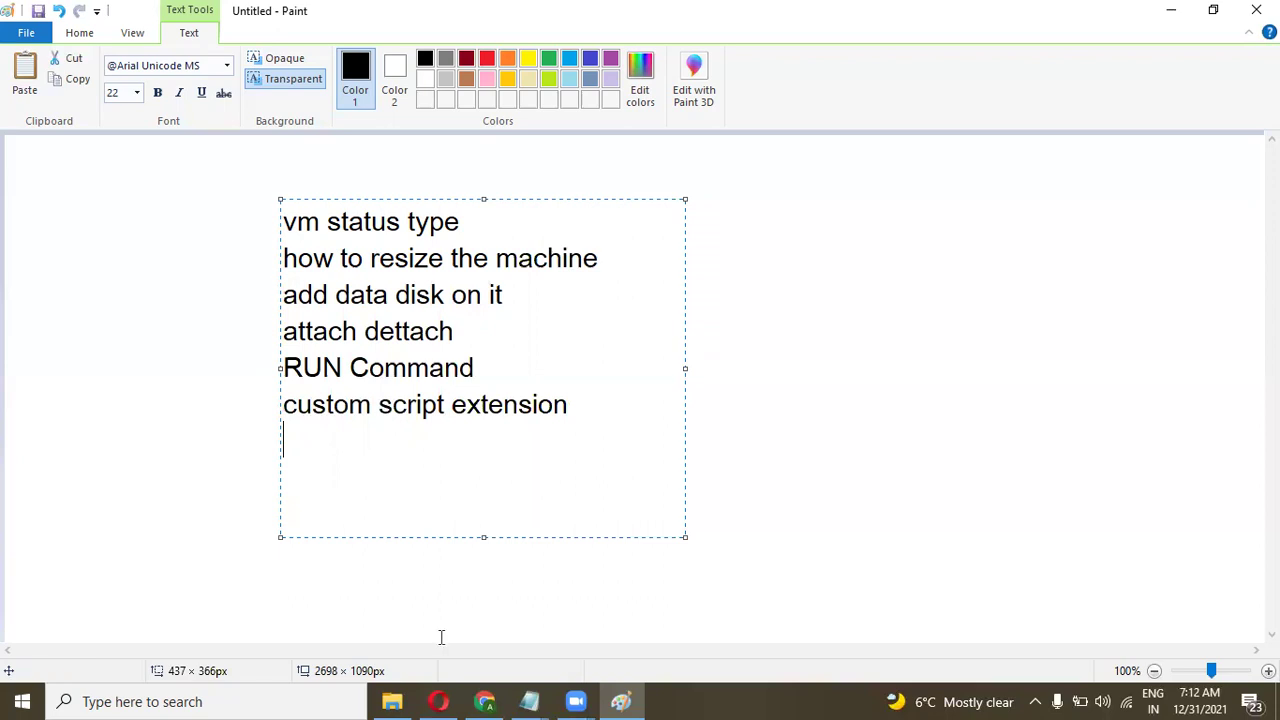
click(482, 700)
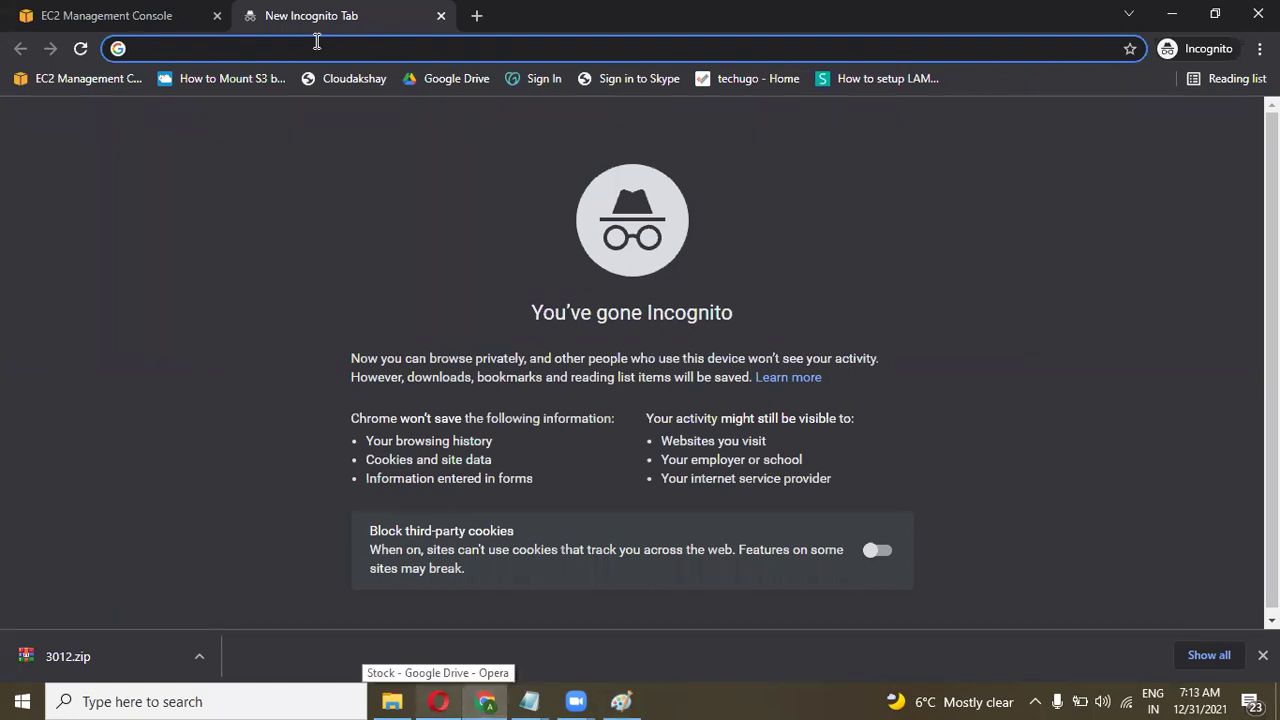
Load portal.azure.com in the incognito tab.
text(portal)
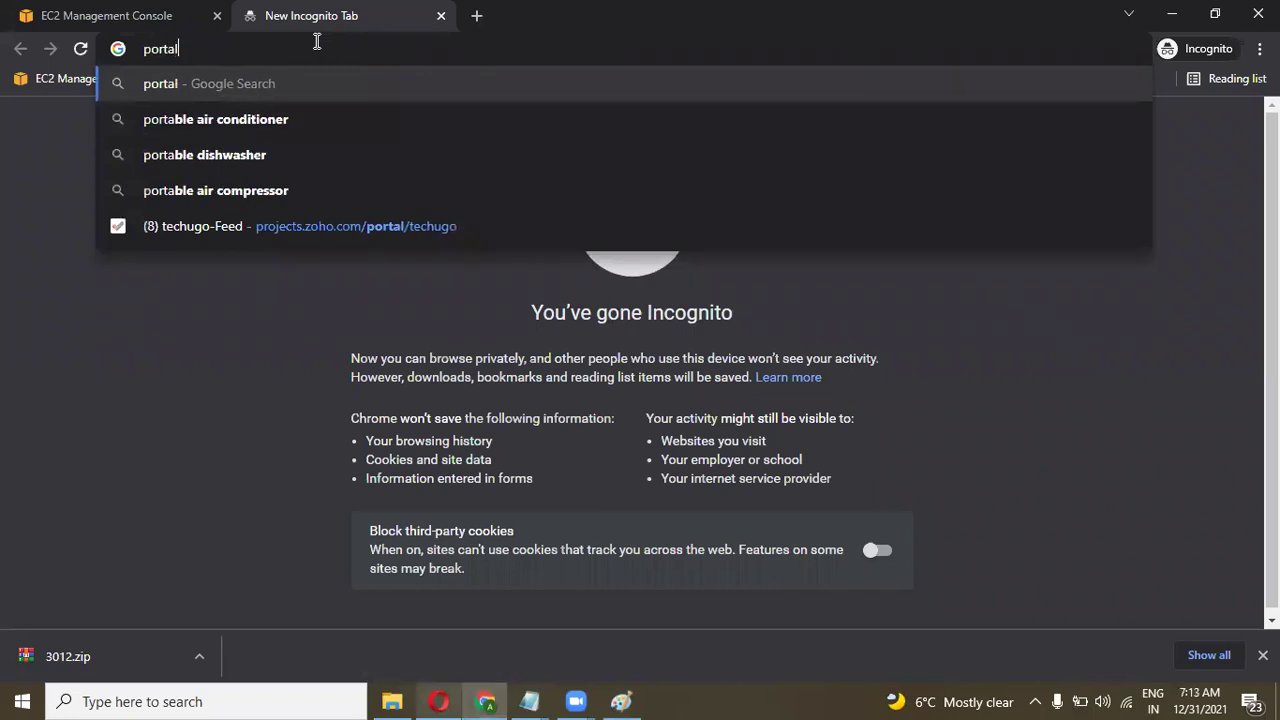
text(.)
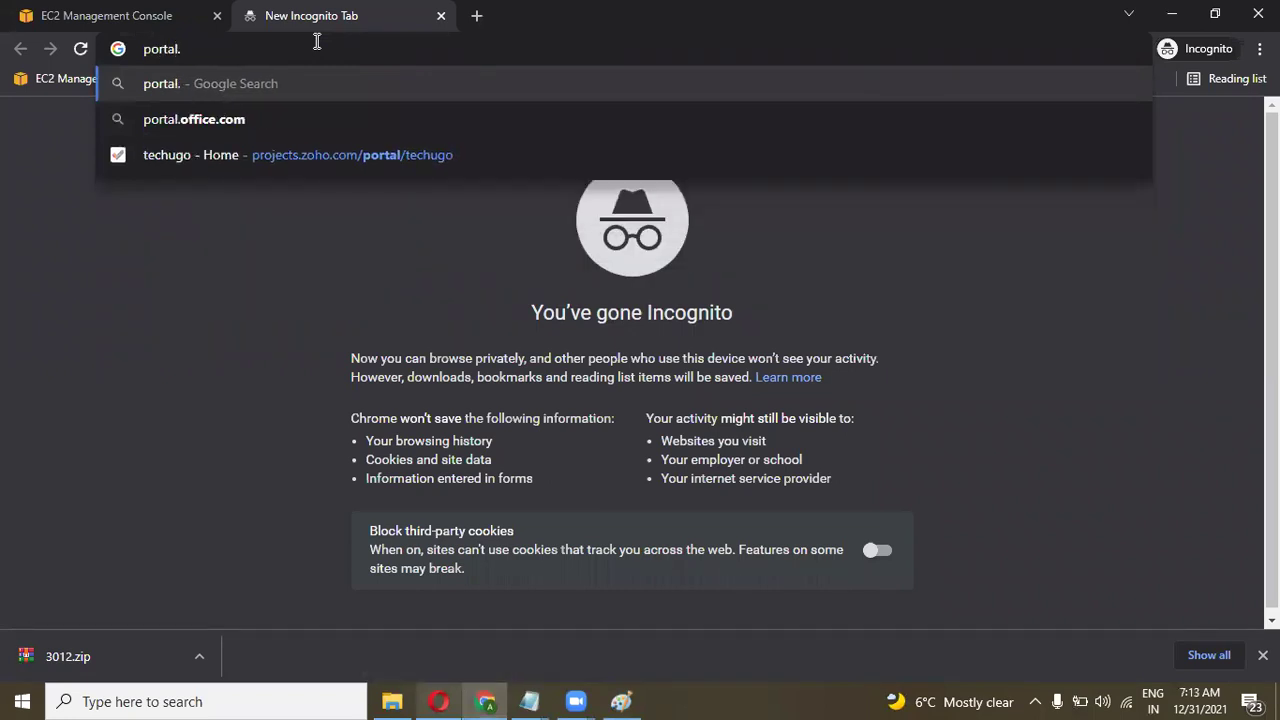
text(a)
text(zure.com)
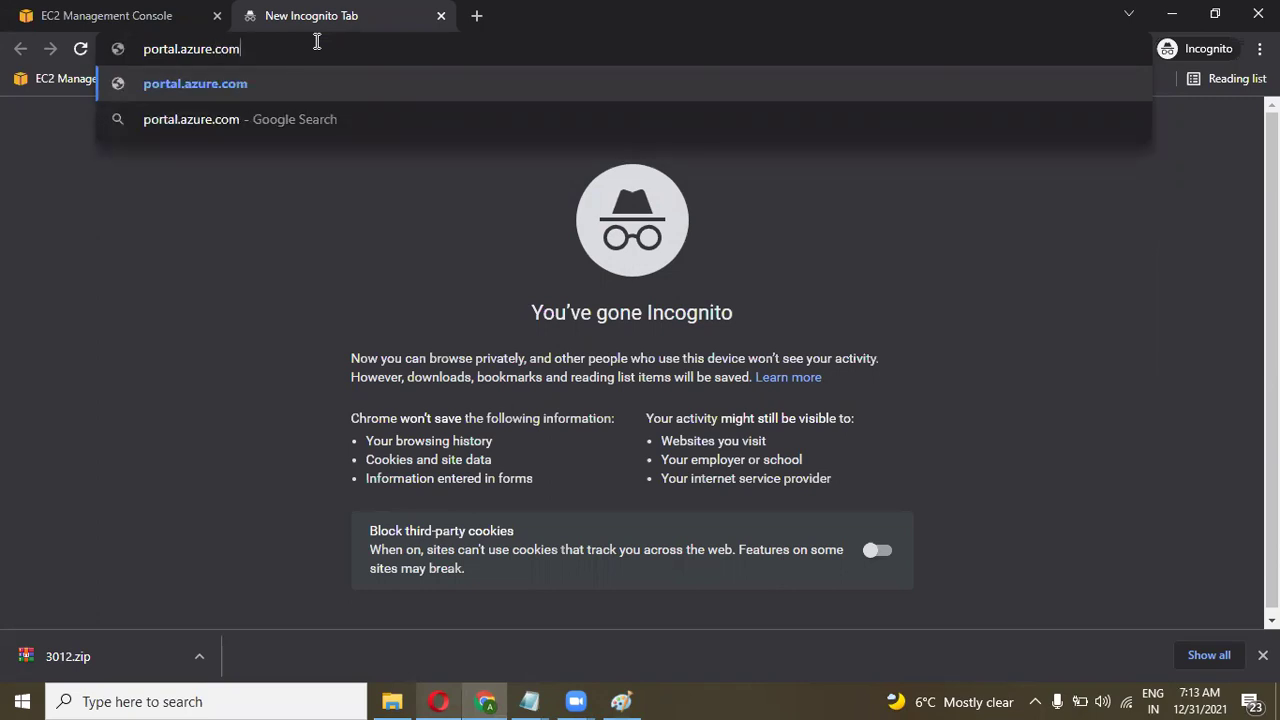
key(Return)
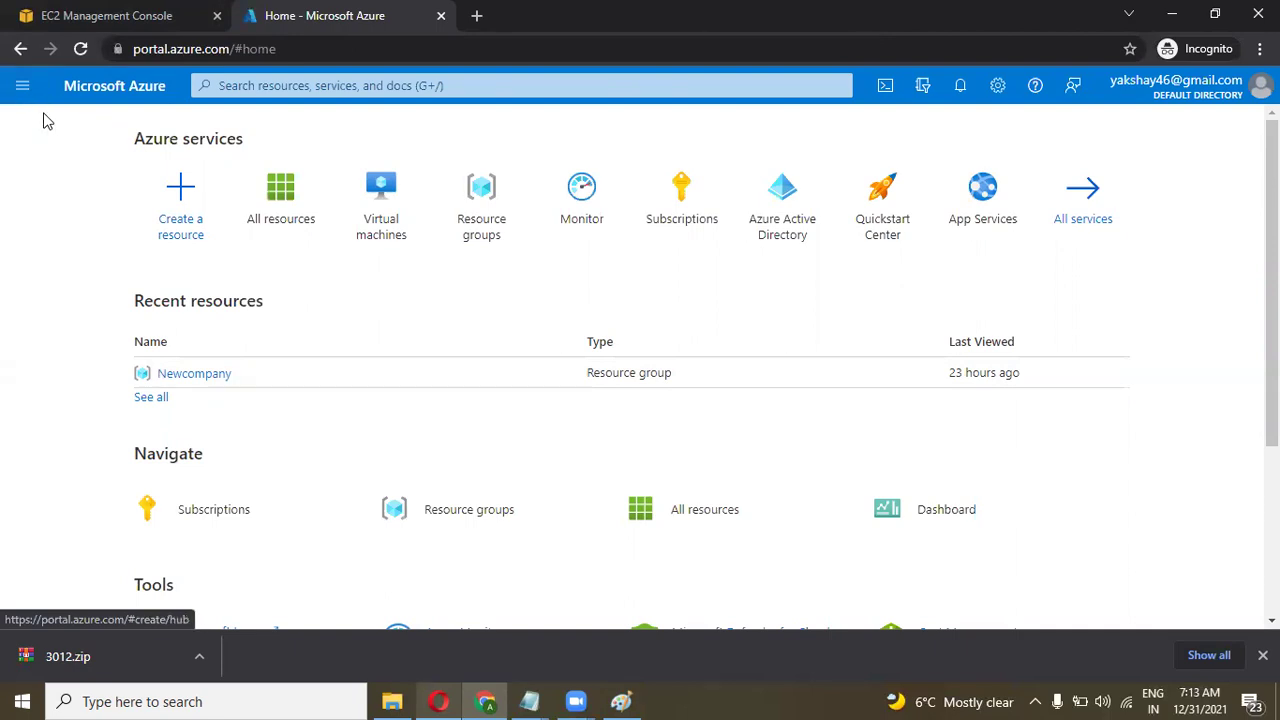
Open the Newcompany resource group from Resource groups and start creating a new resource with + Create.
click(24, 90)
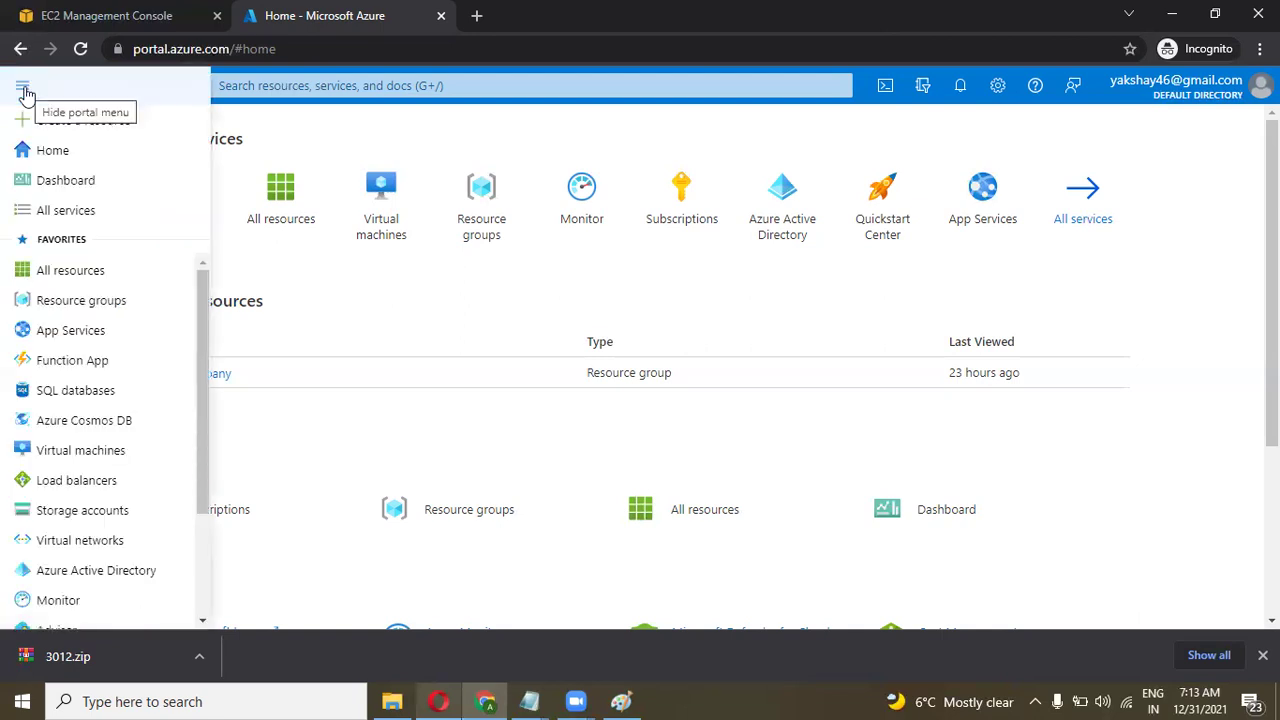
mouse_move(68, 303)
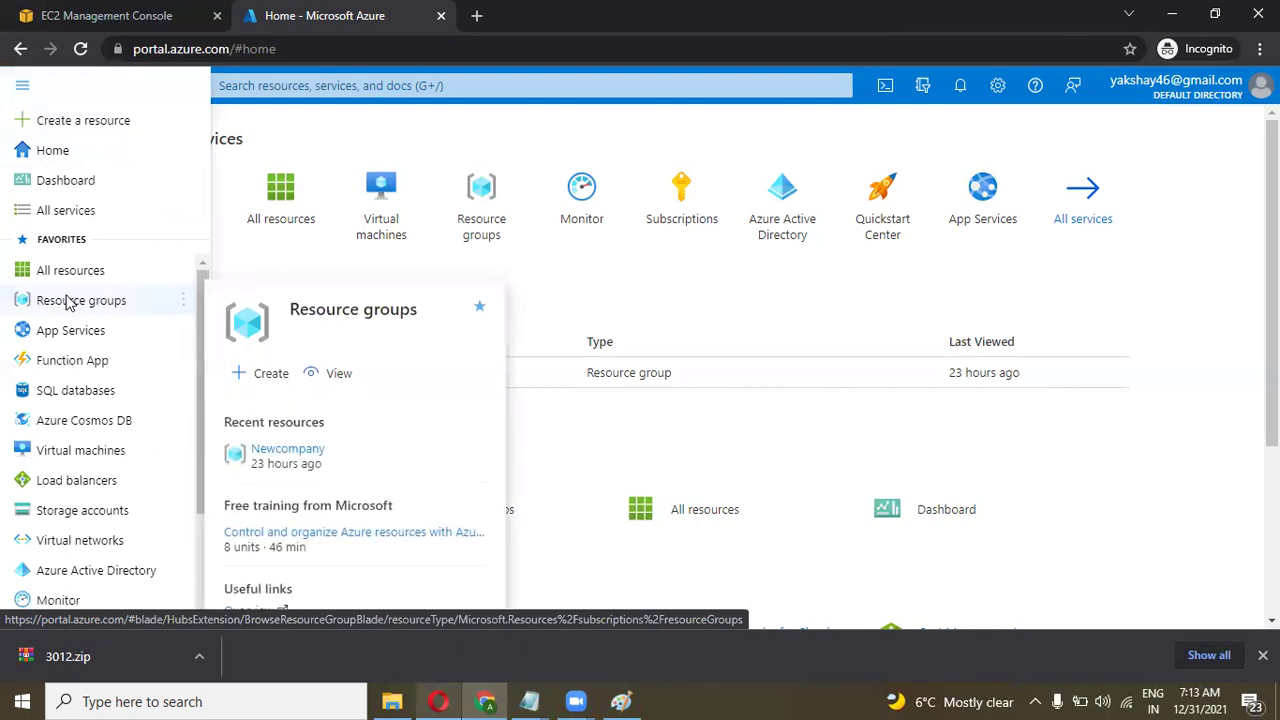
click(68, 303)
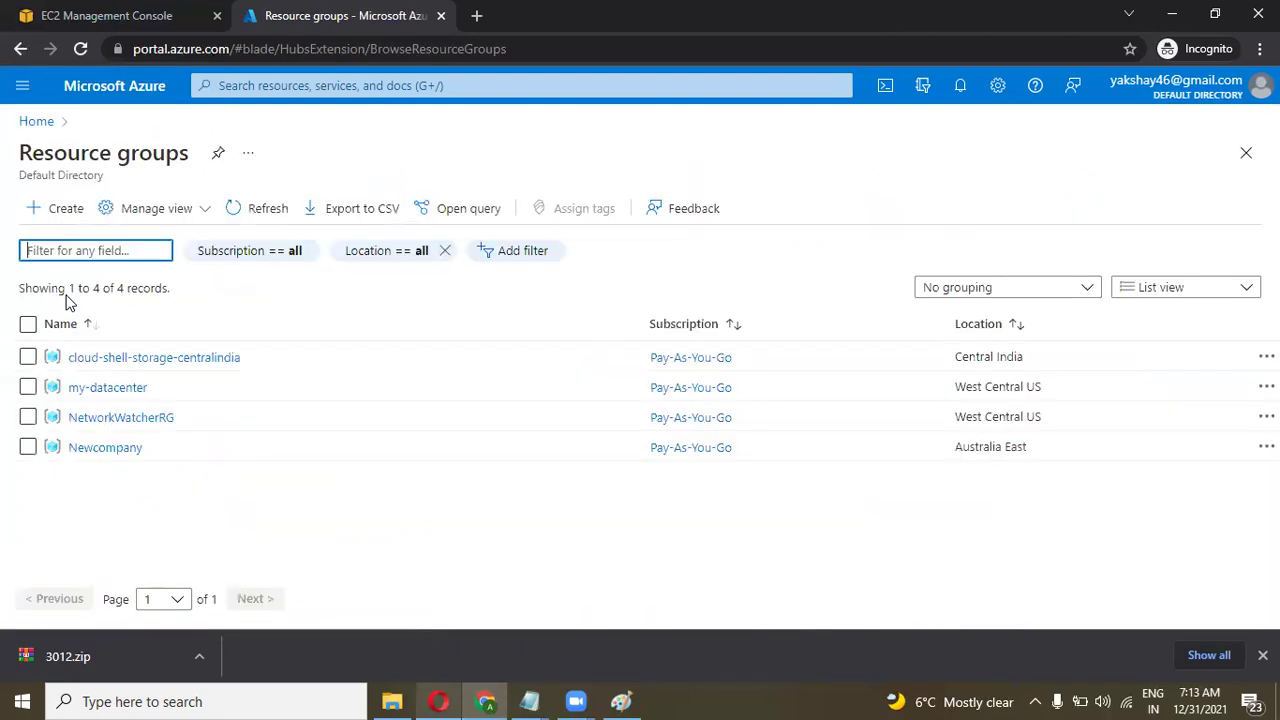
click(120, 449)
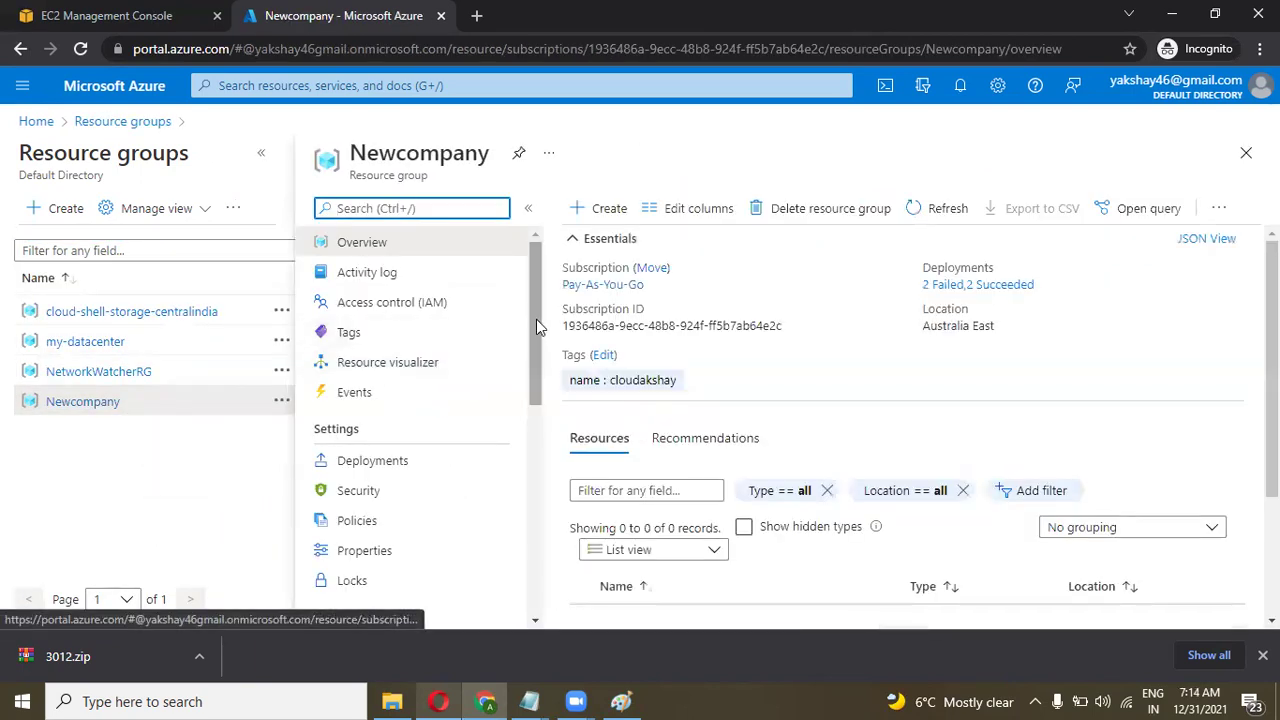
scroll(538, 328, down, 1)
scroll(538, 328, down, 2)
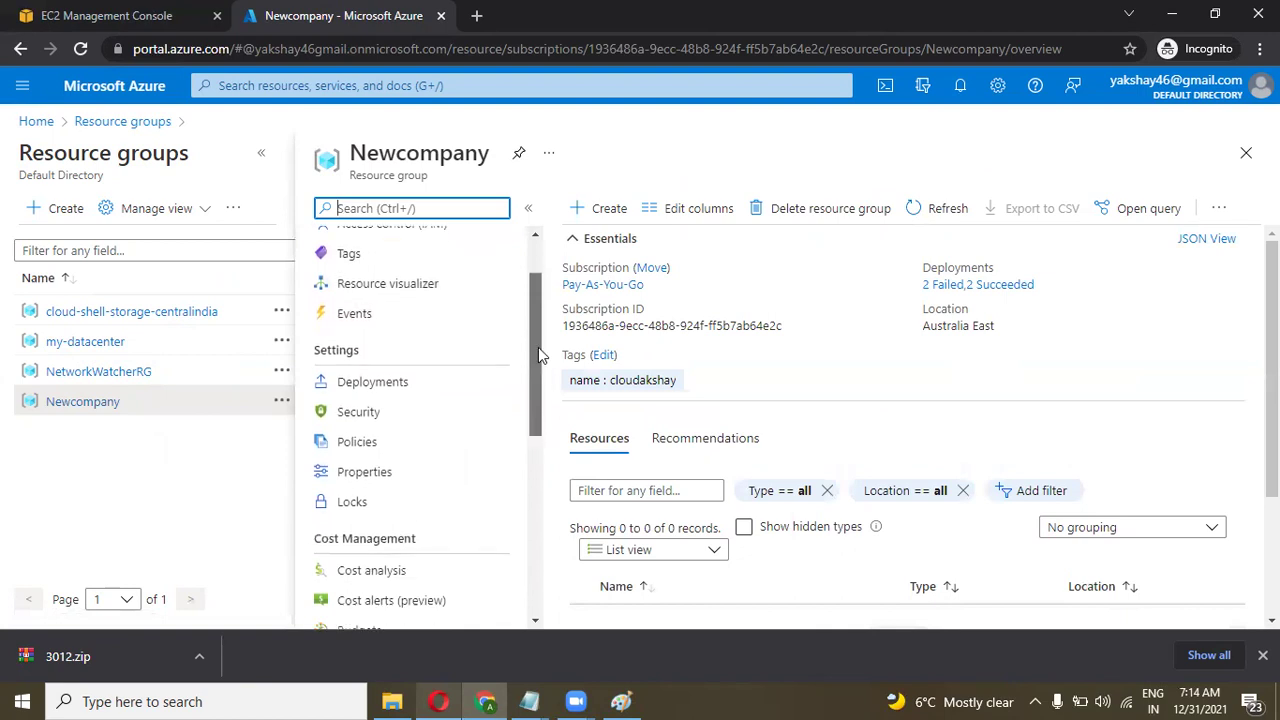
scroll(538, 322, up, 2)
scroll(538, 320, up, 1)
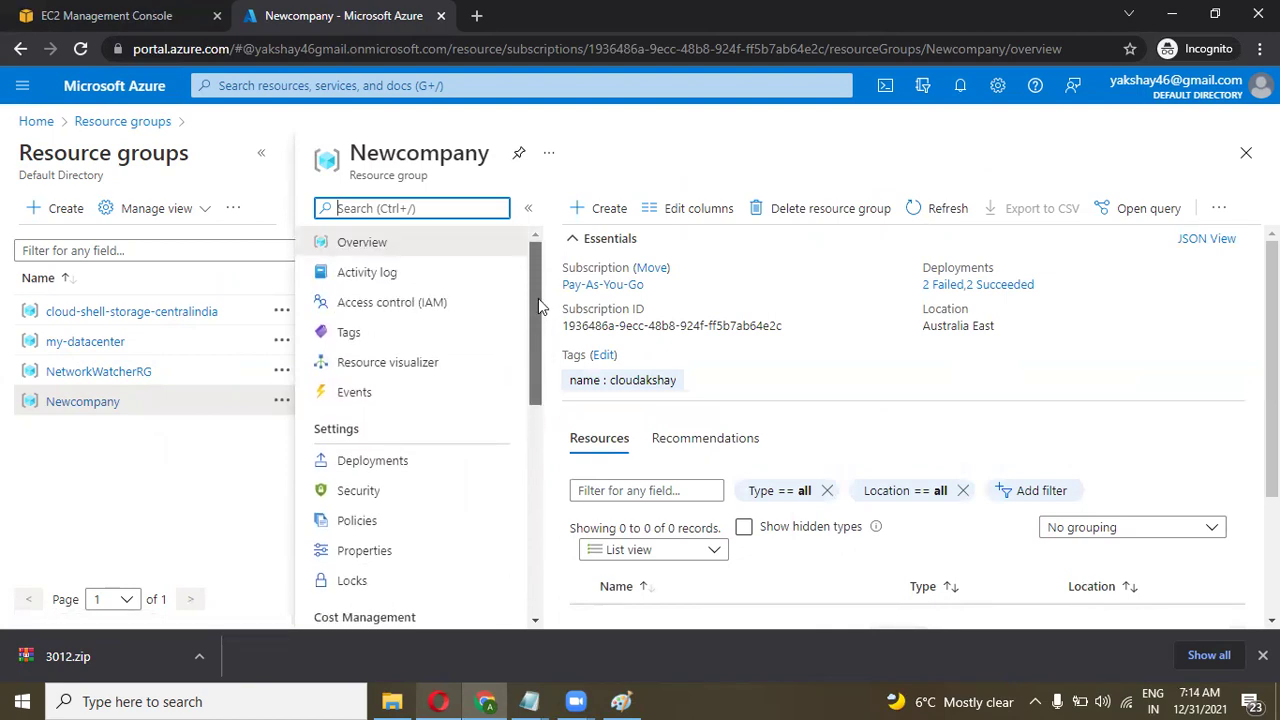
click(596, 210)
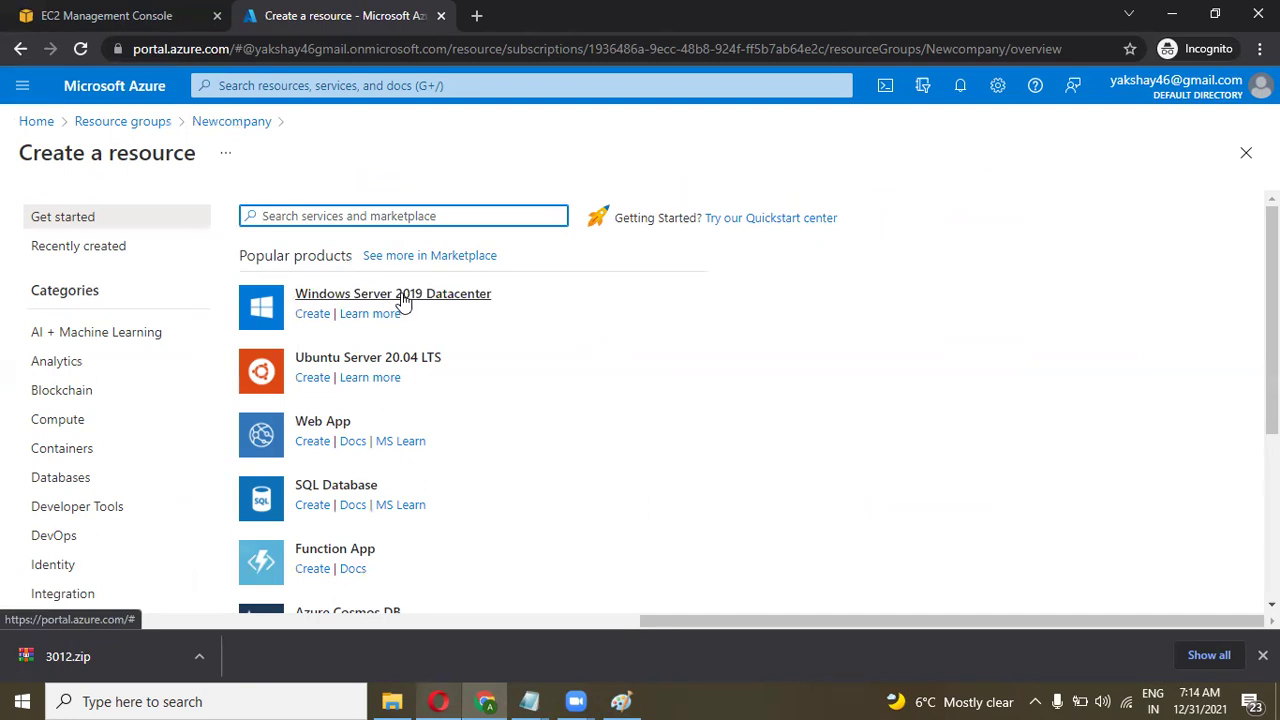
Create a Windows Server 2019 Datacenter virtual machine and name it 'testing'.
click(403, 300)
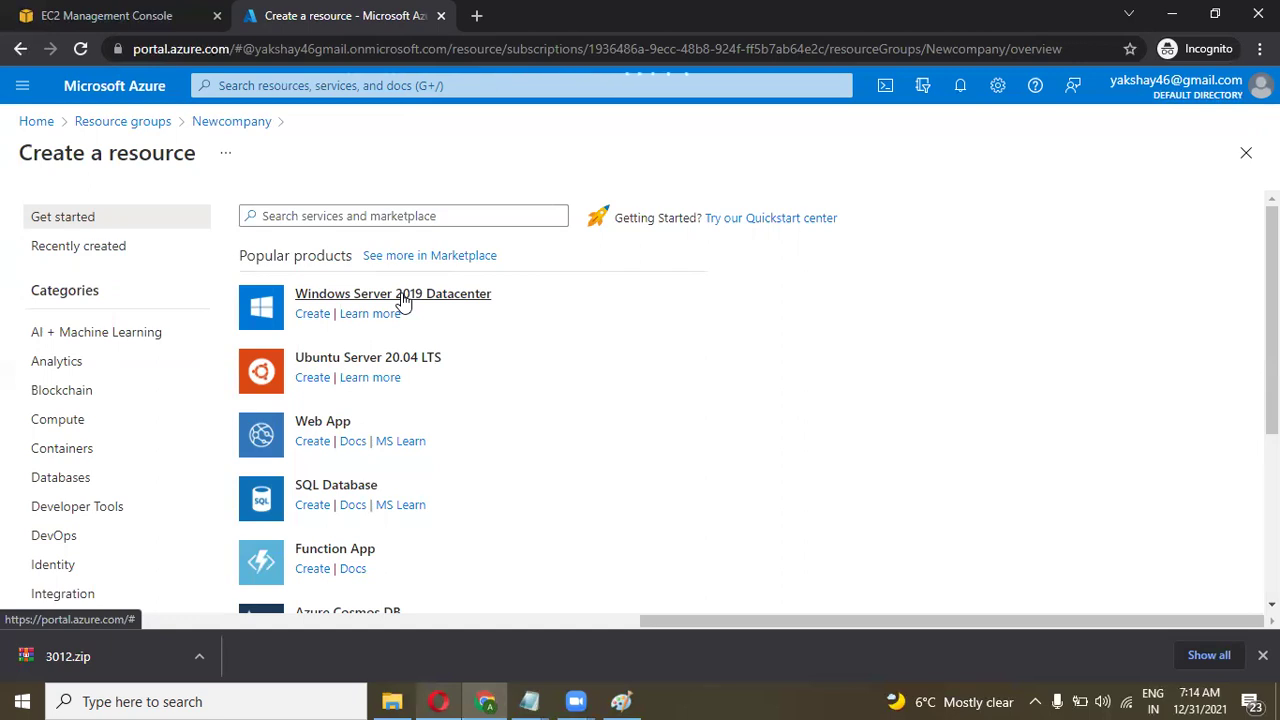
click(403, 300)
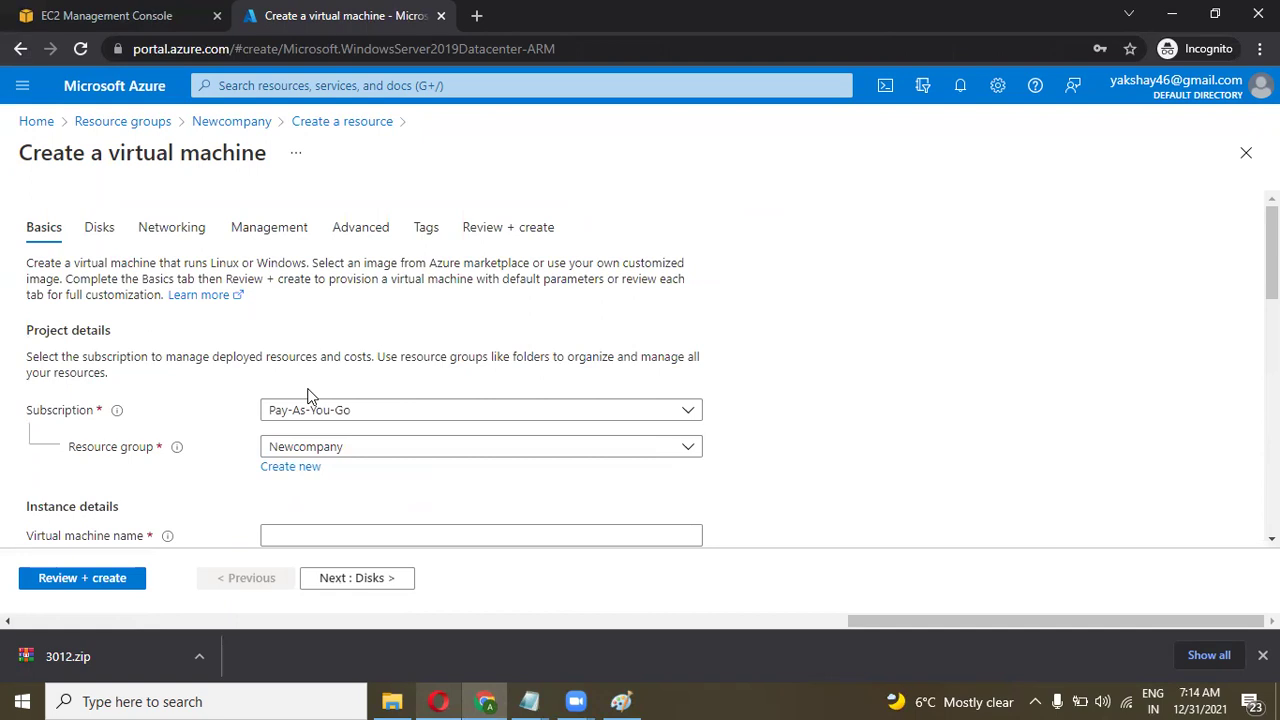
scroll(308, 395, down, 2)
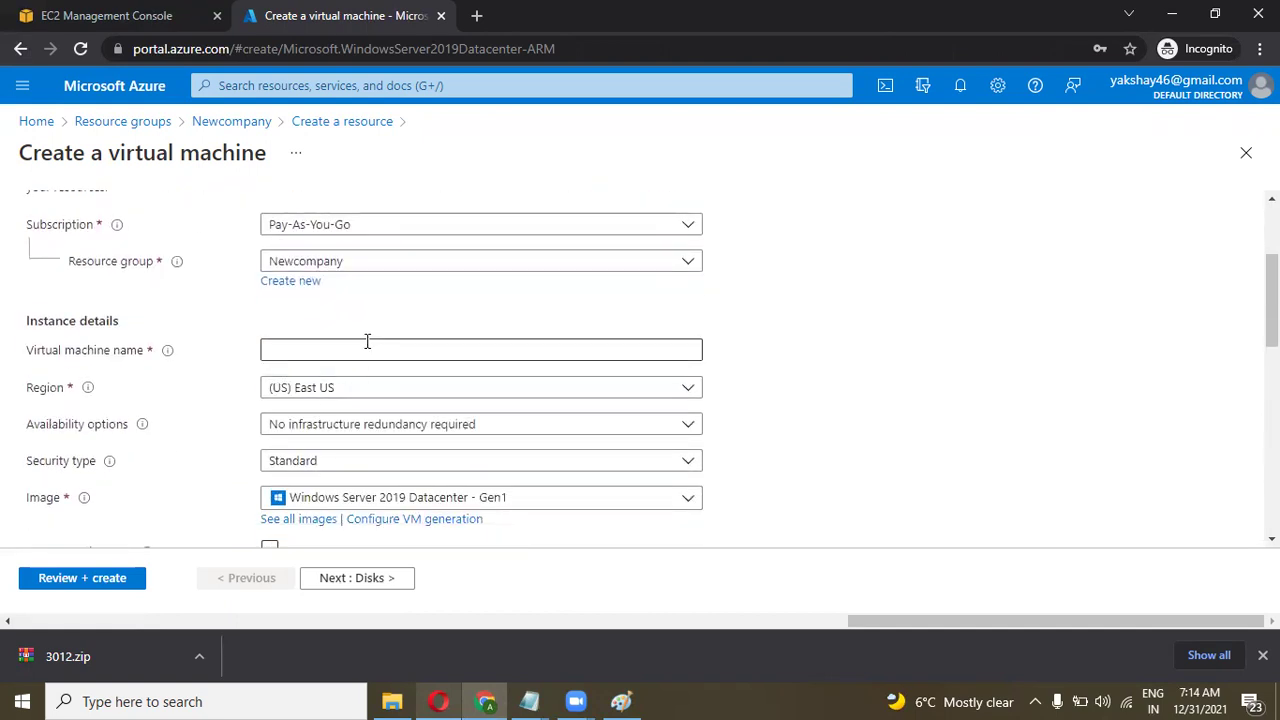
click(367, 341)
text(a)
key(BackSpace)
text(testing)
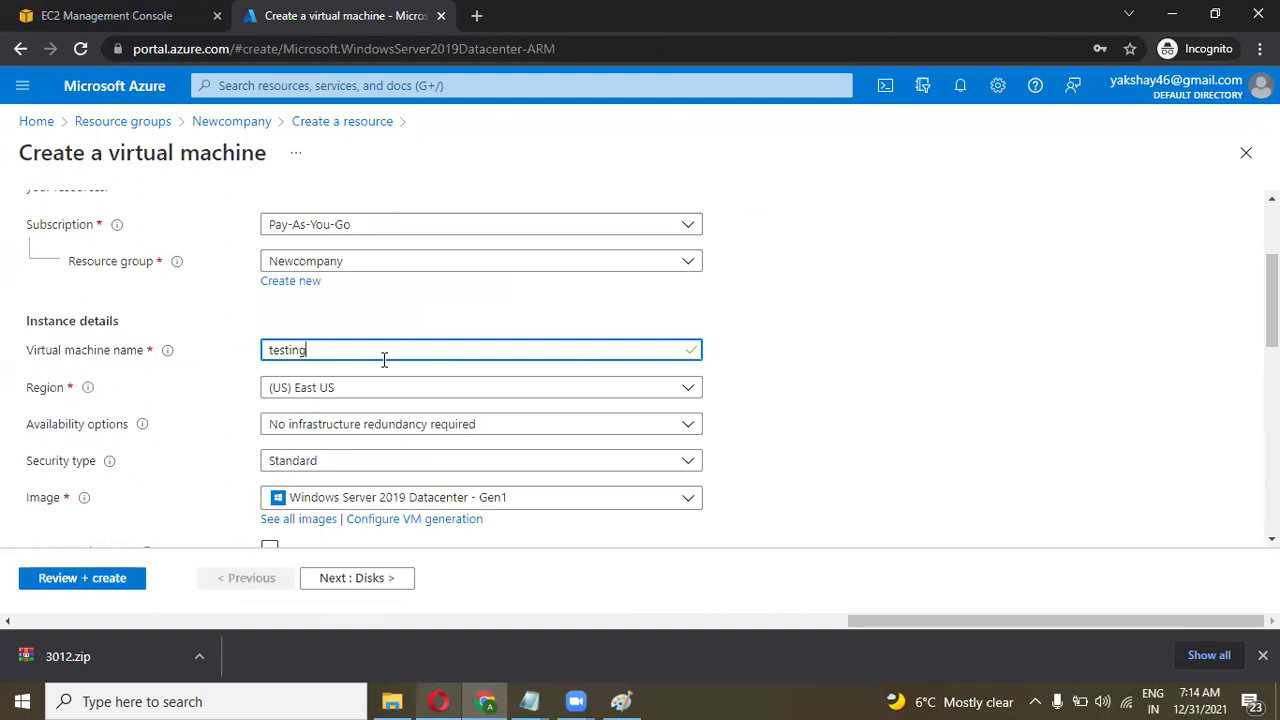
click(1102, 700)
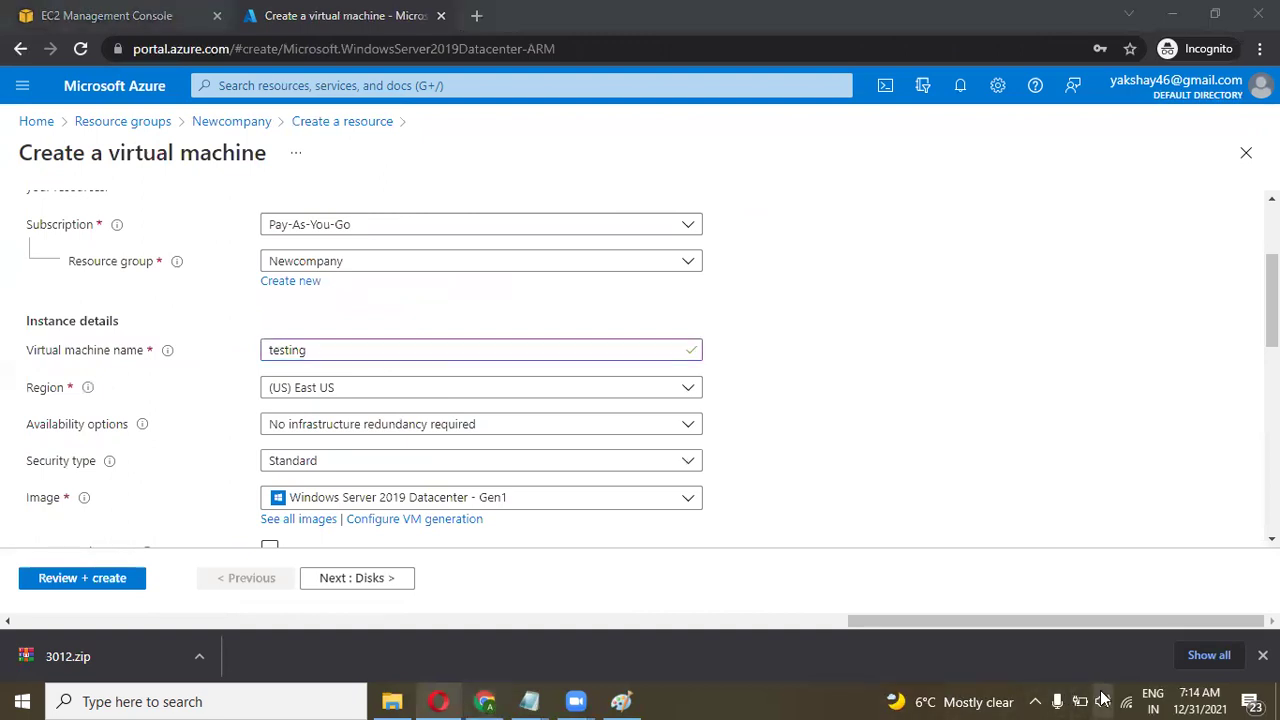
drag(1188, 656, 1196, 656)
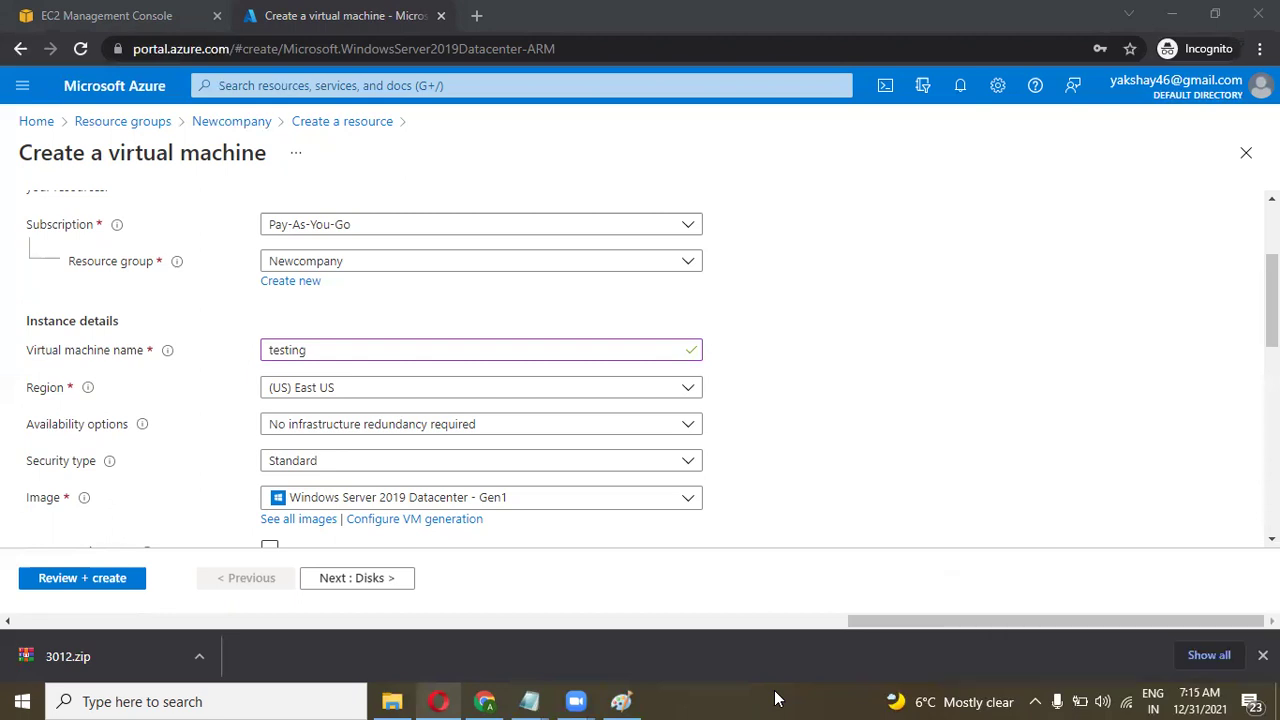
Enter the administrator username, then the account password and its confirmation.
scroll(836, 488, down, 3)
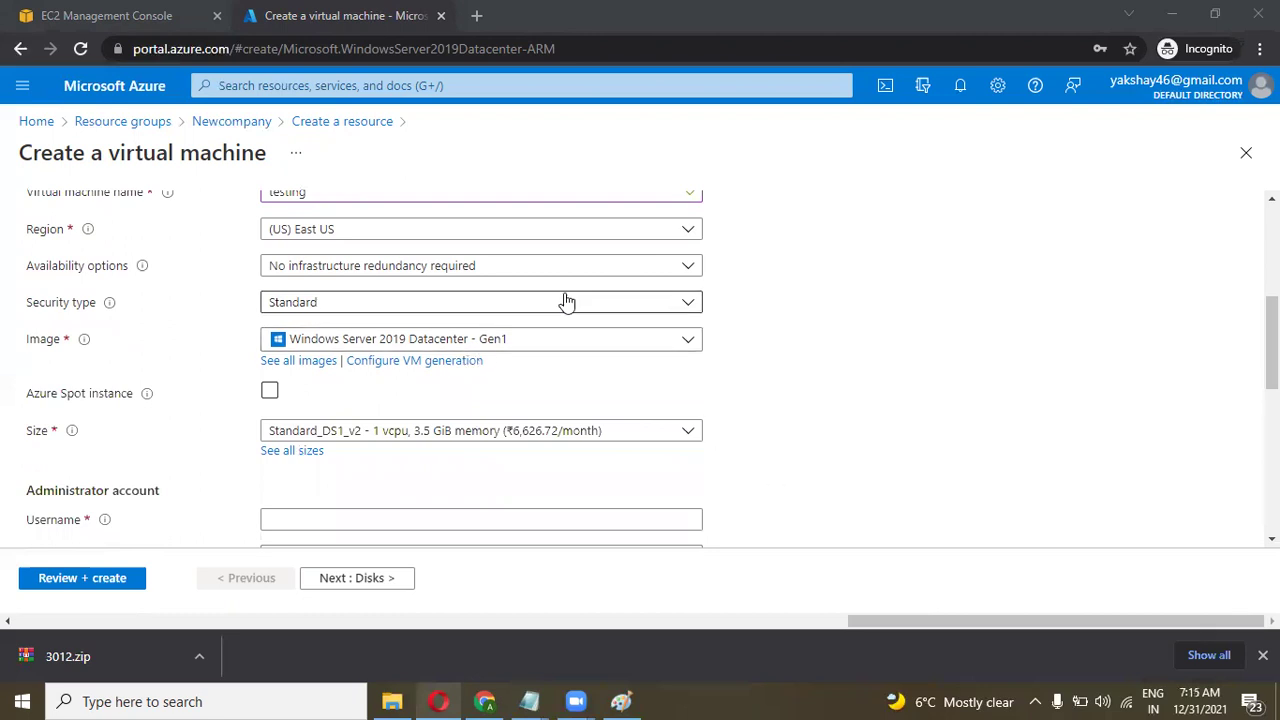
scroll(668, 449, down, 2)
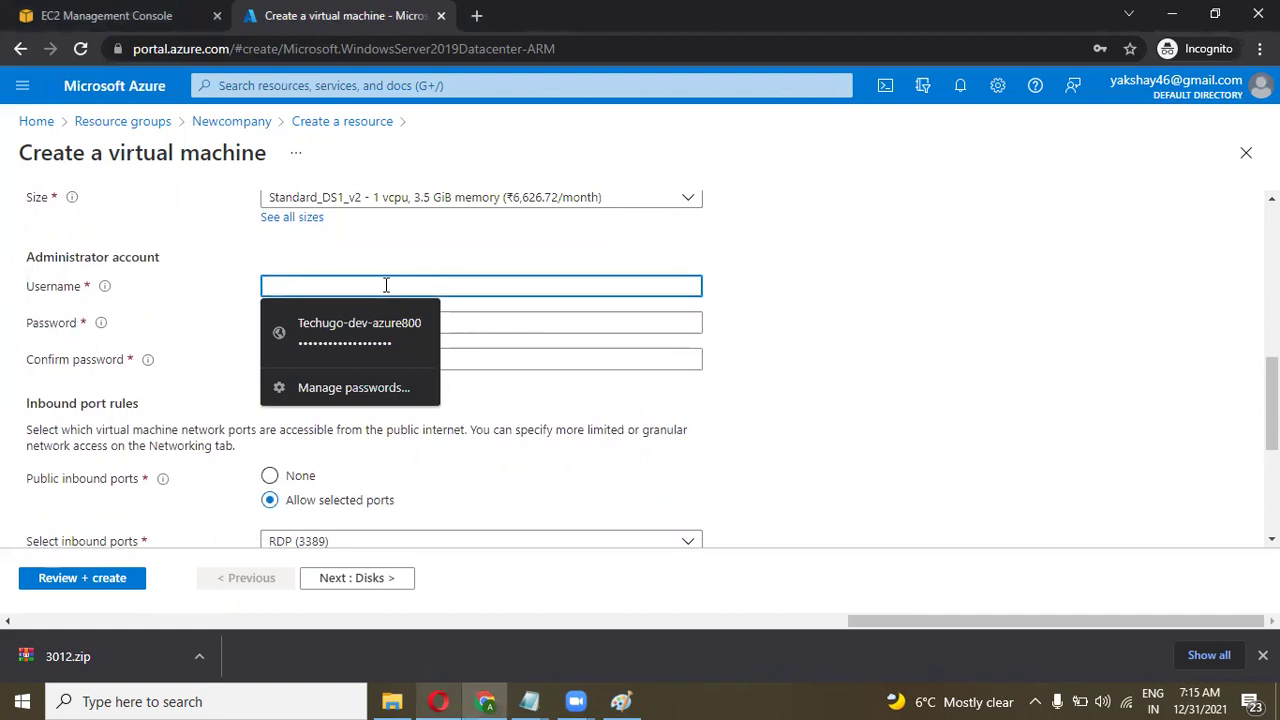
text(cloudakshay)
key(Tab)
text(***************)
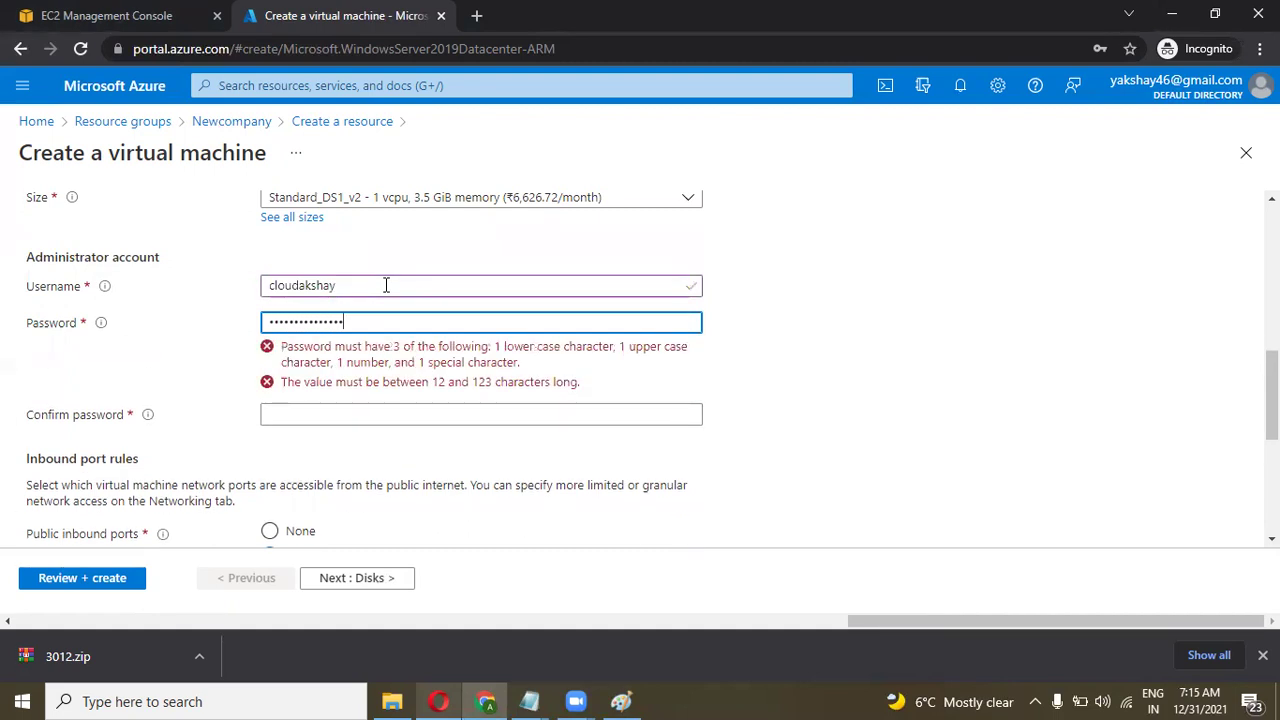
click(334, 360)
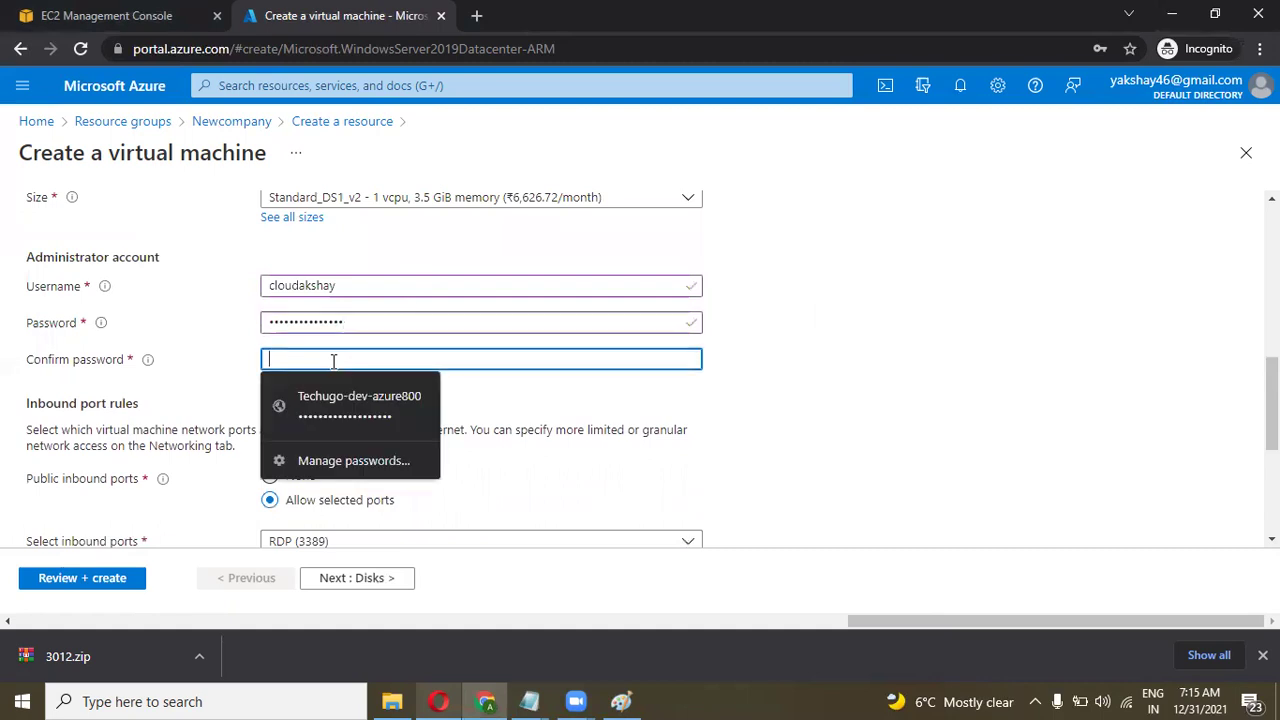
text(************)
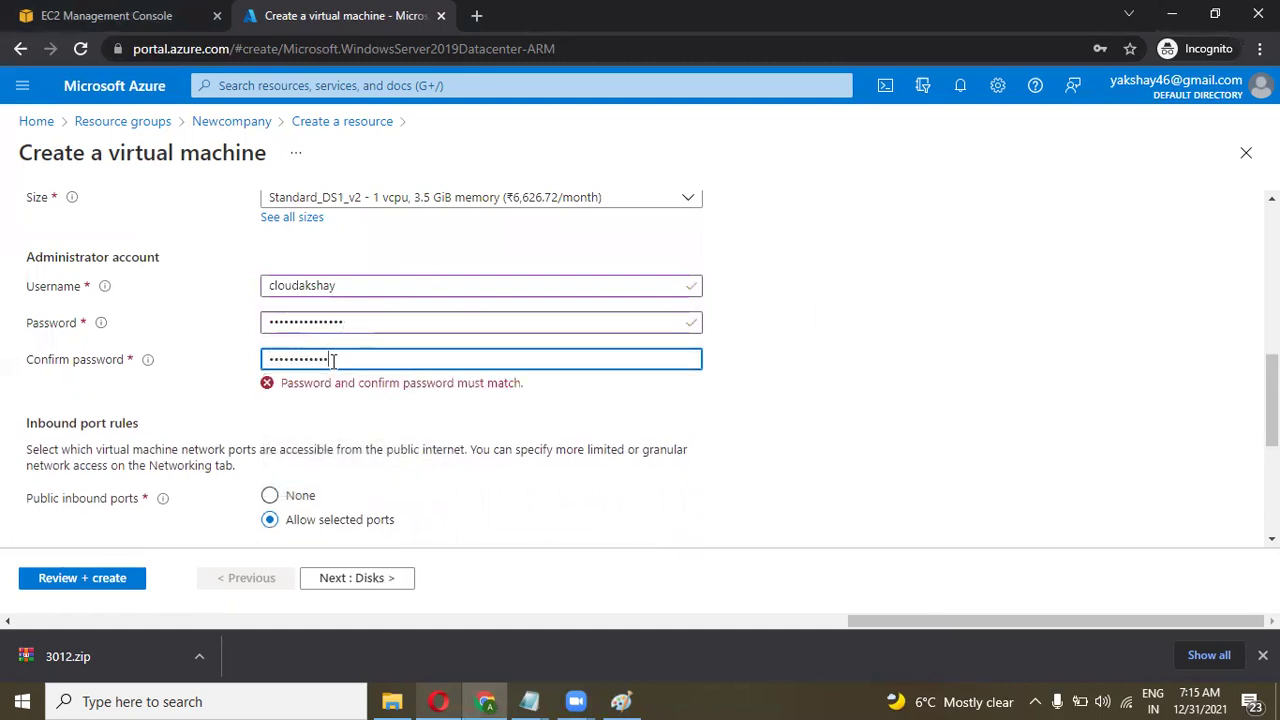
text(***)
Advance past the Disks, Networking, Management and Advanced settings to Tags, keeping defaults.
scroll(500, 410, down, 2)
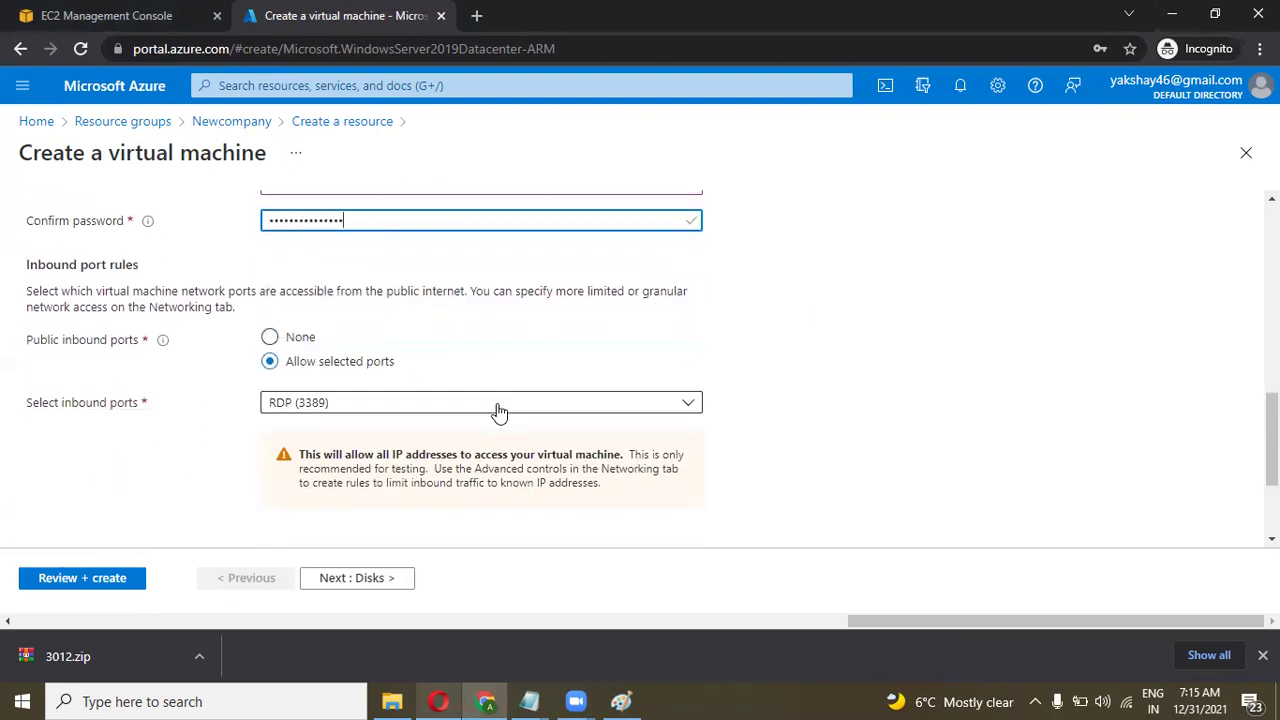
scroll(500, 410, down, 1)
click(395, 580)
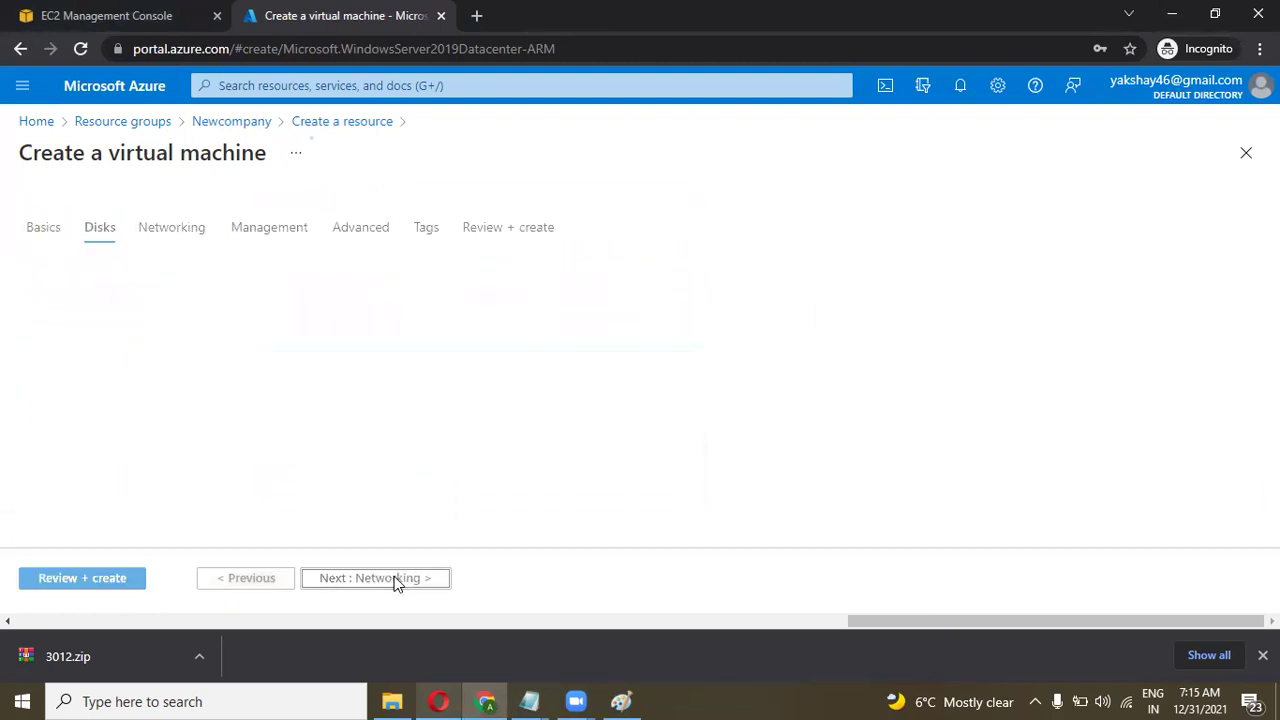
scroll(568, 465, down, 1)
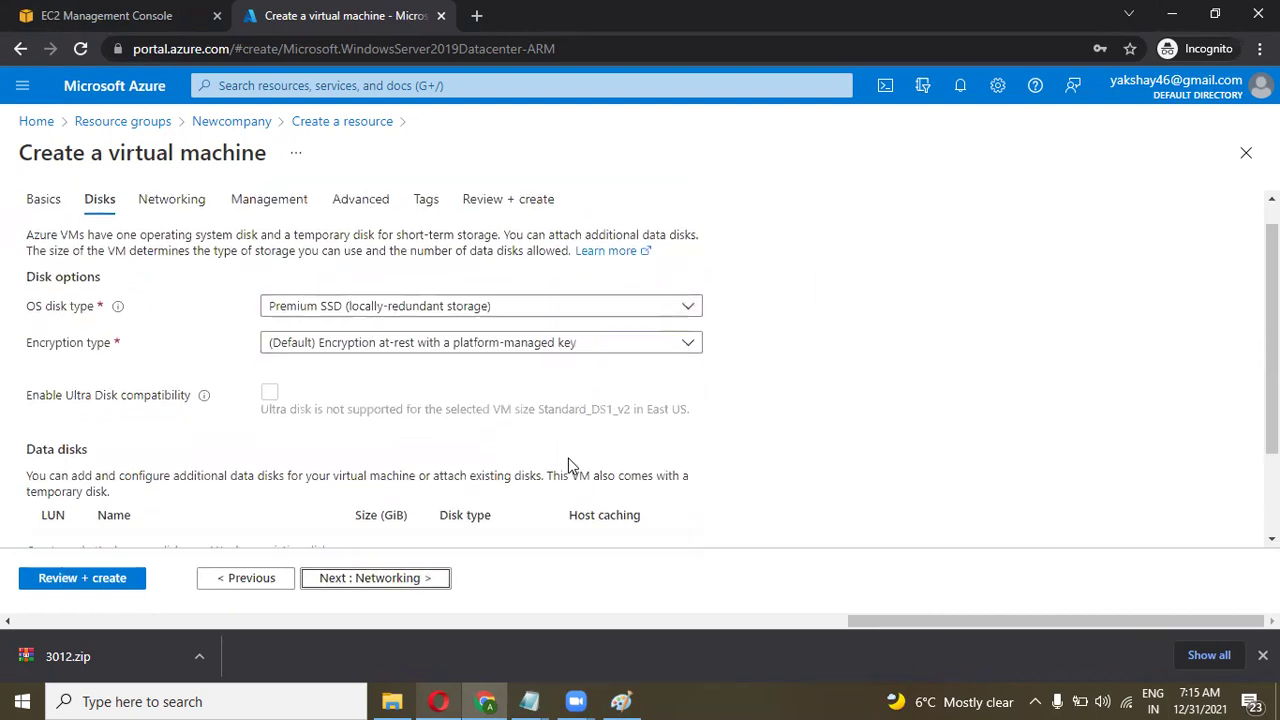
scroll(568, 465, down, 2)
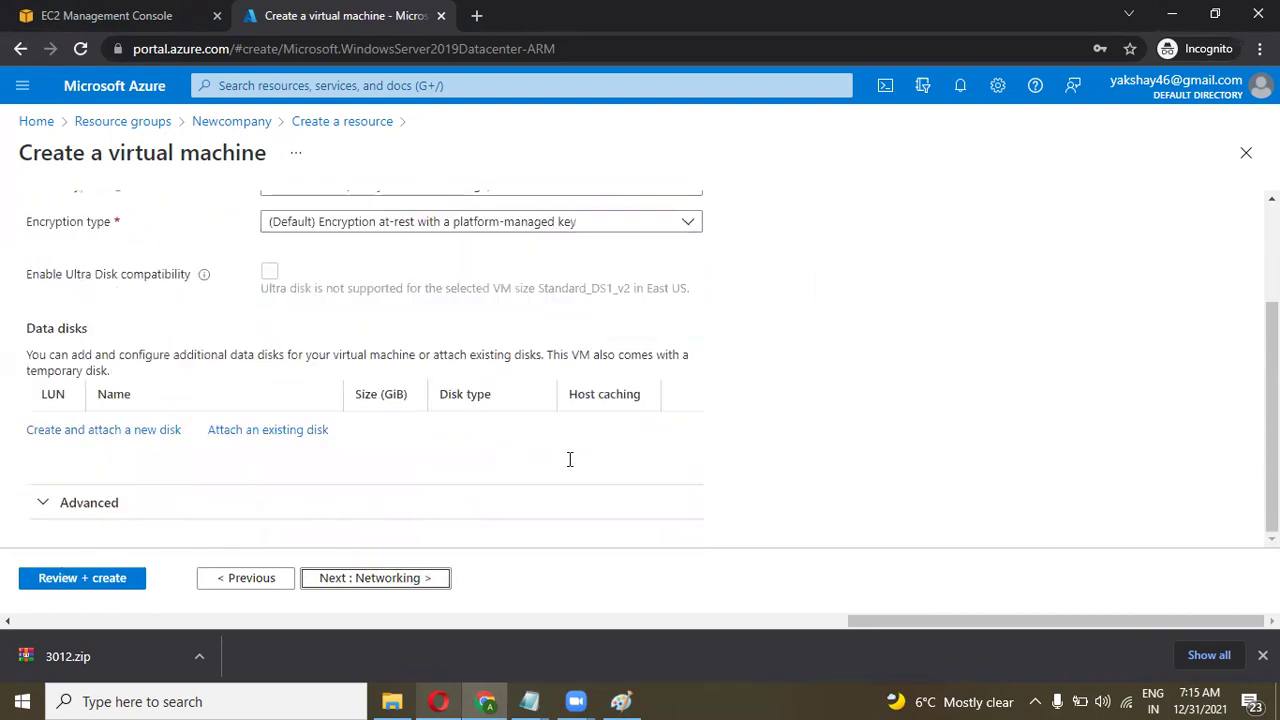
click(410, 578)
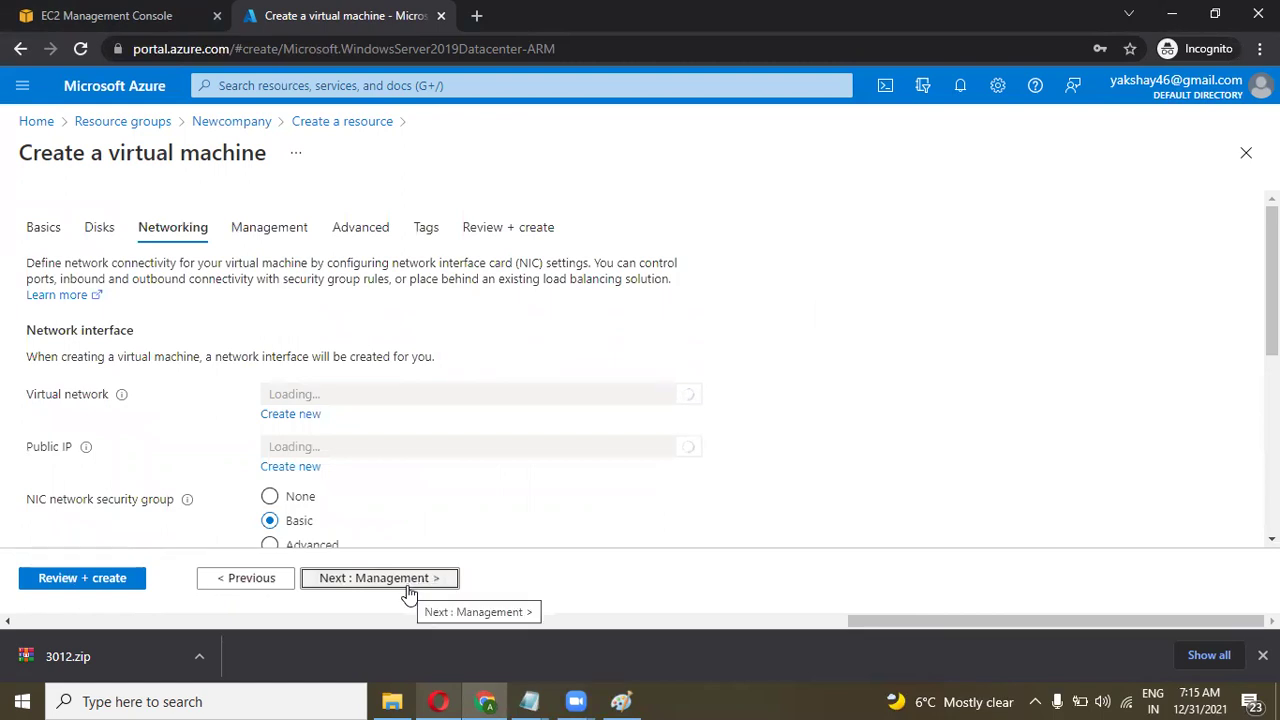
click(409, 580)
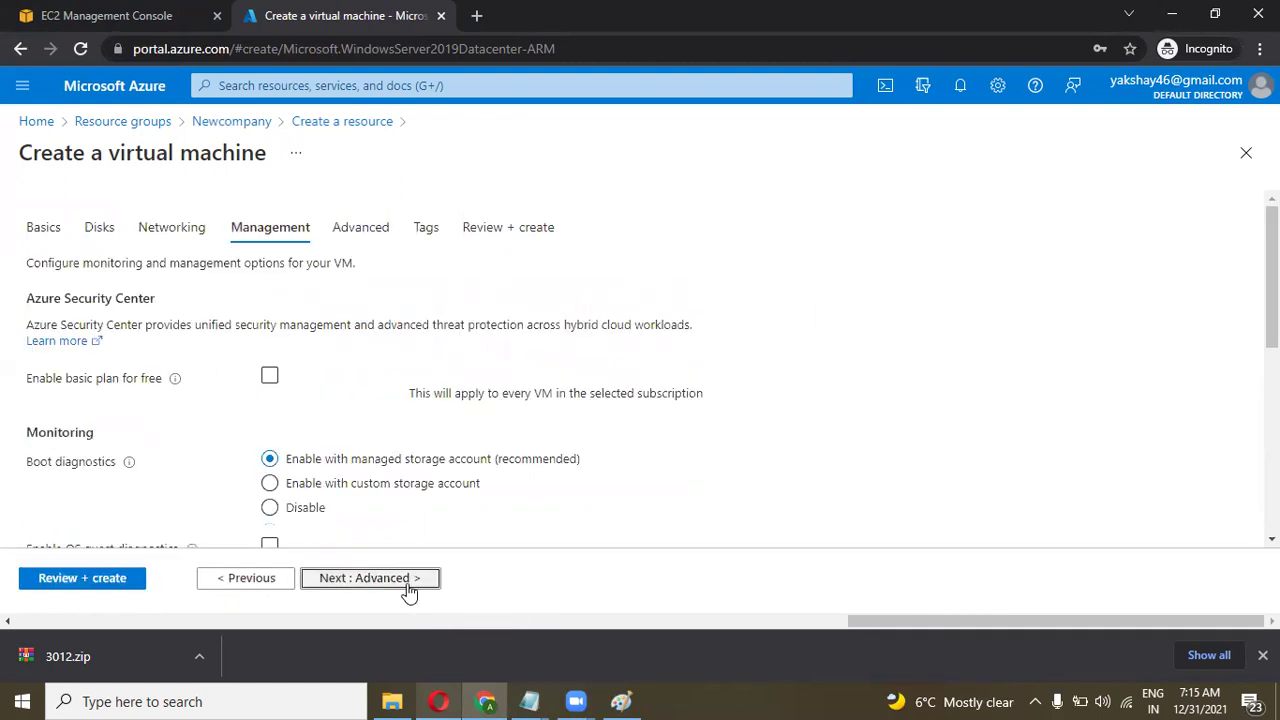
click(409, 580)
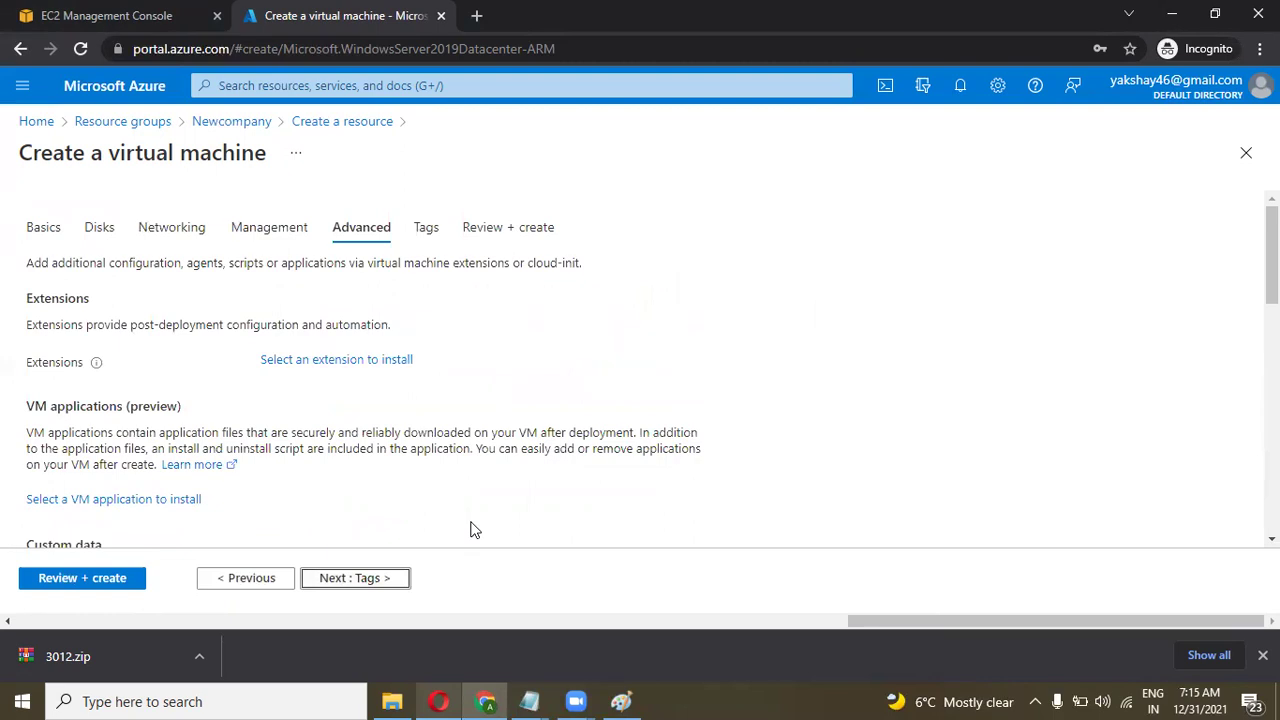
scroll(474, 530, down, 2)
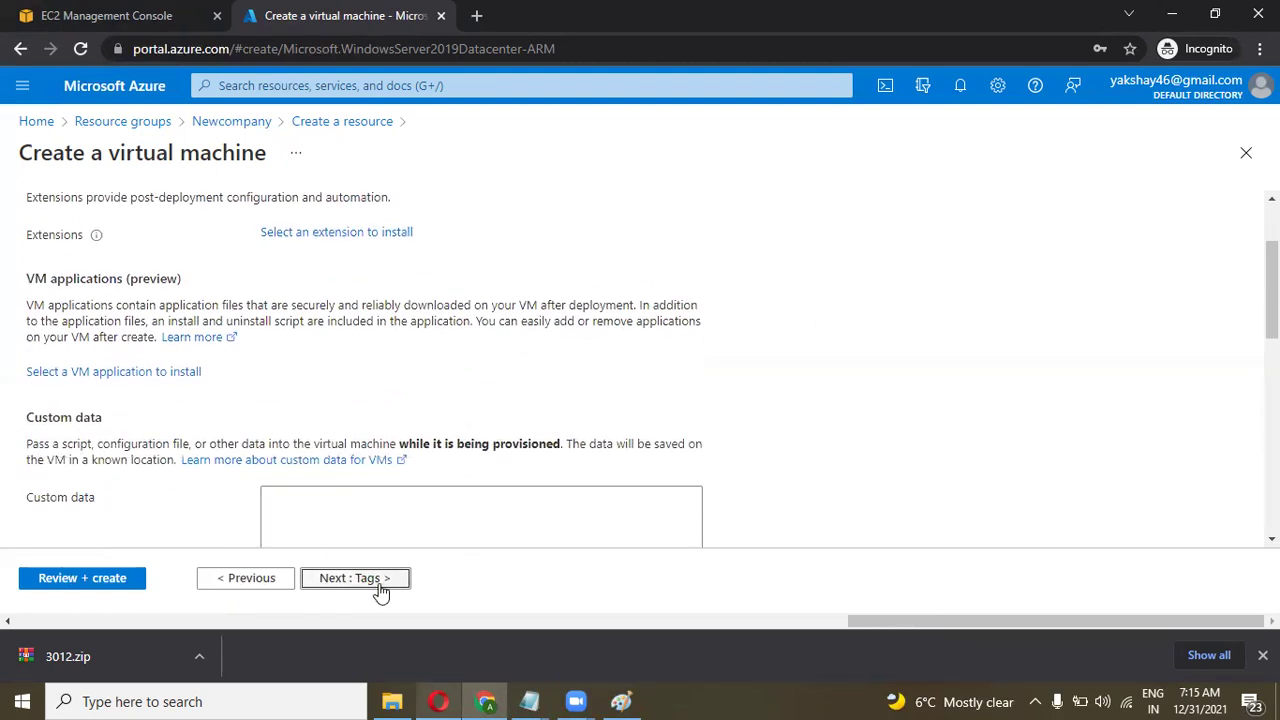
click(380, 585)
Add a tag named 'company' and enter its value, correcting the typos.
click(197, 370)
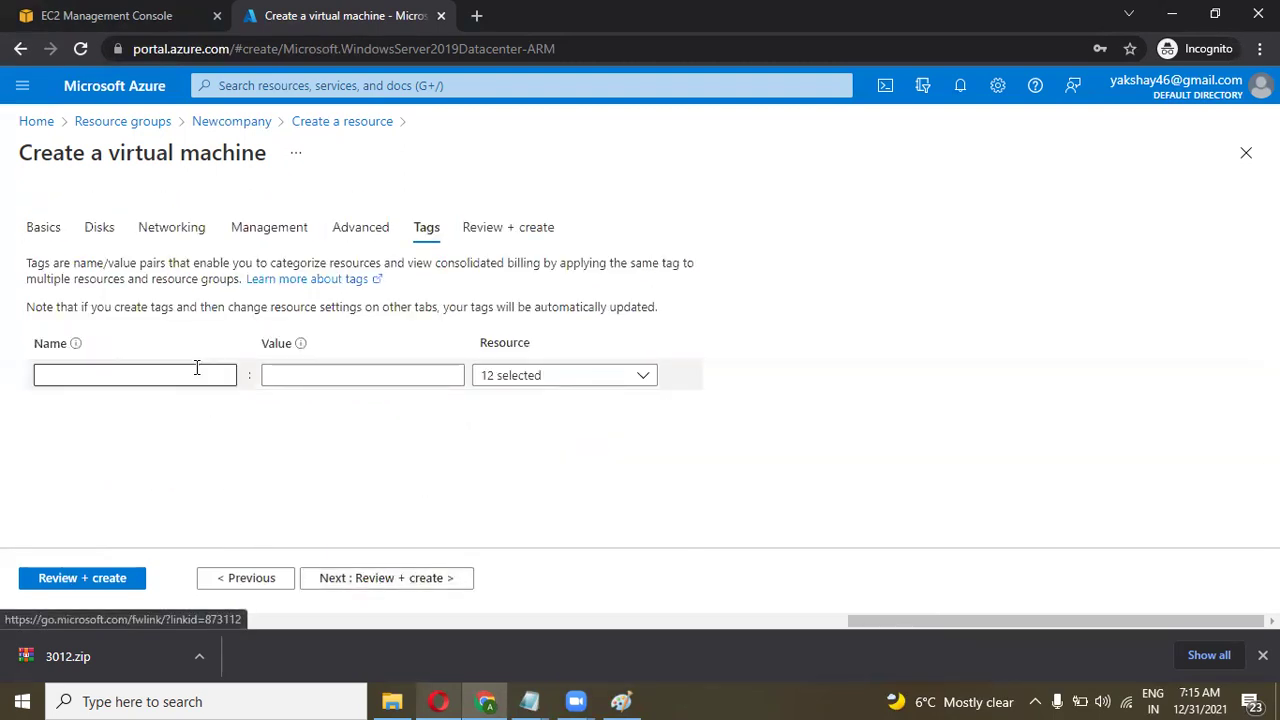
text(com)
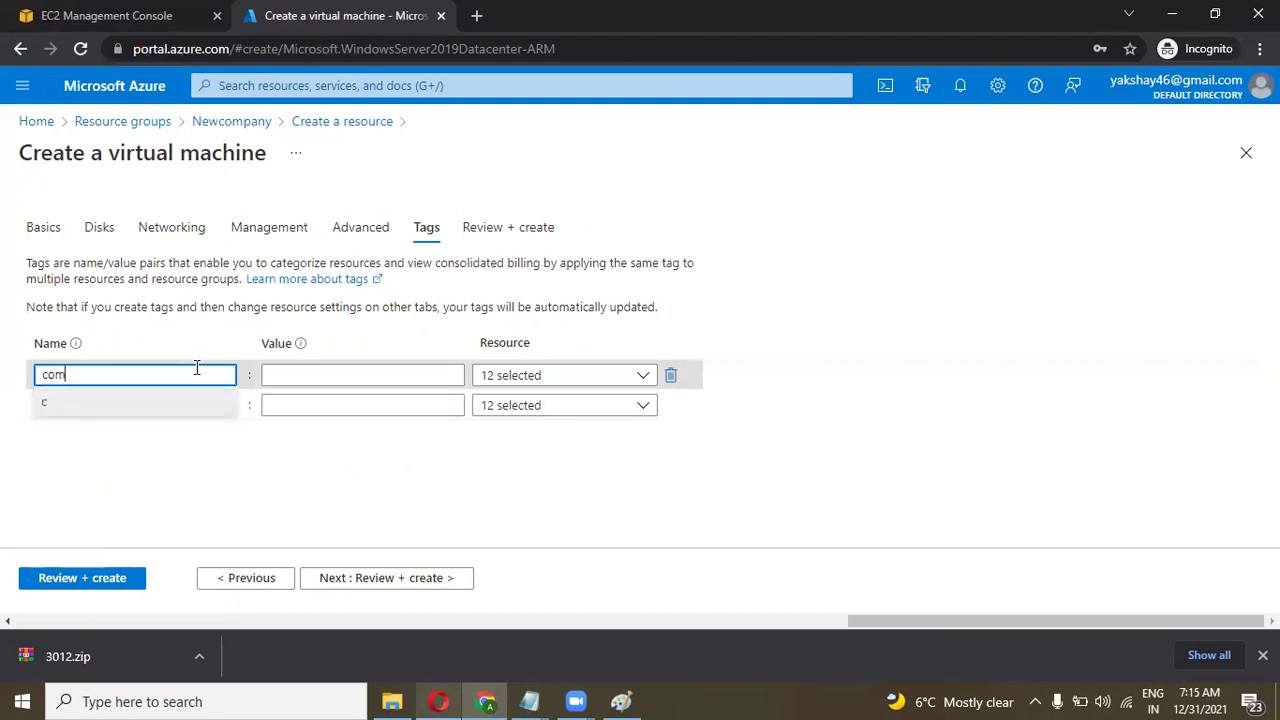
text(pany)
key(Tab)
text(cloudaksay)
key(BackSpace)
key(BackSpace)
key(BackSpace)
text(hay)
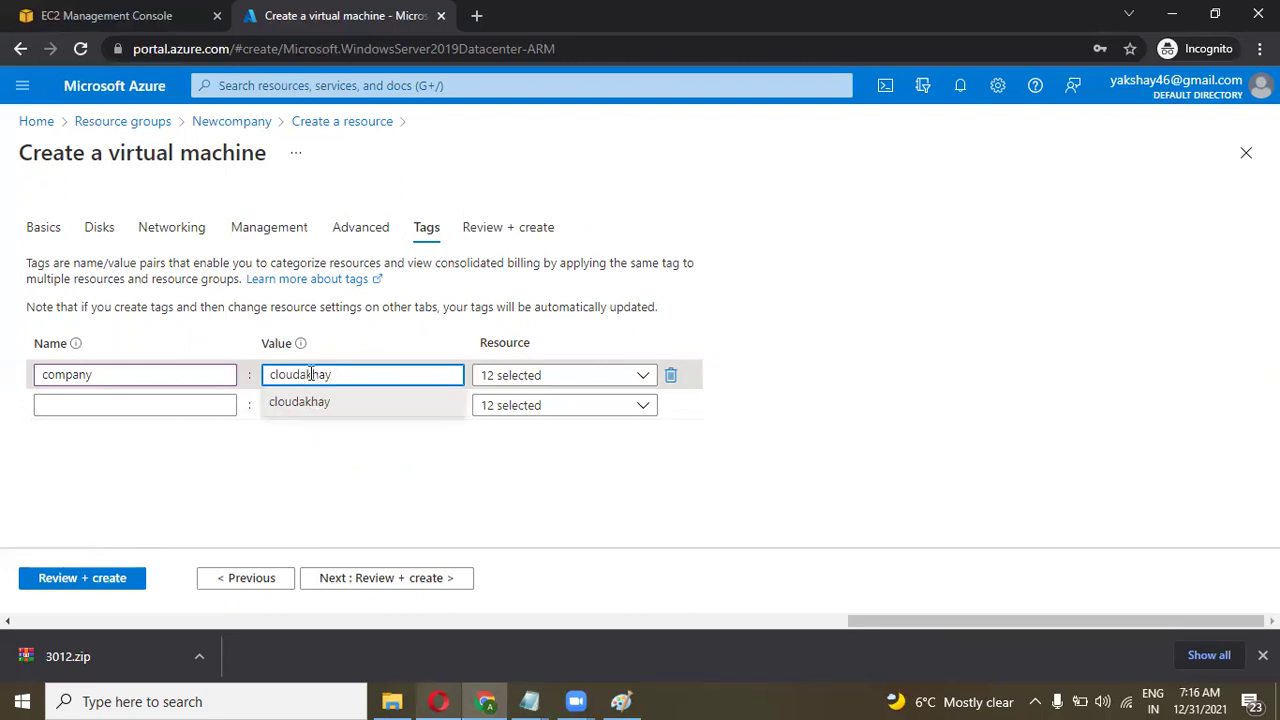
click(307, 374)
text(s)
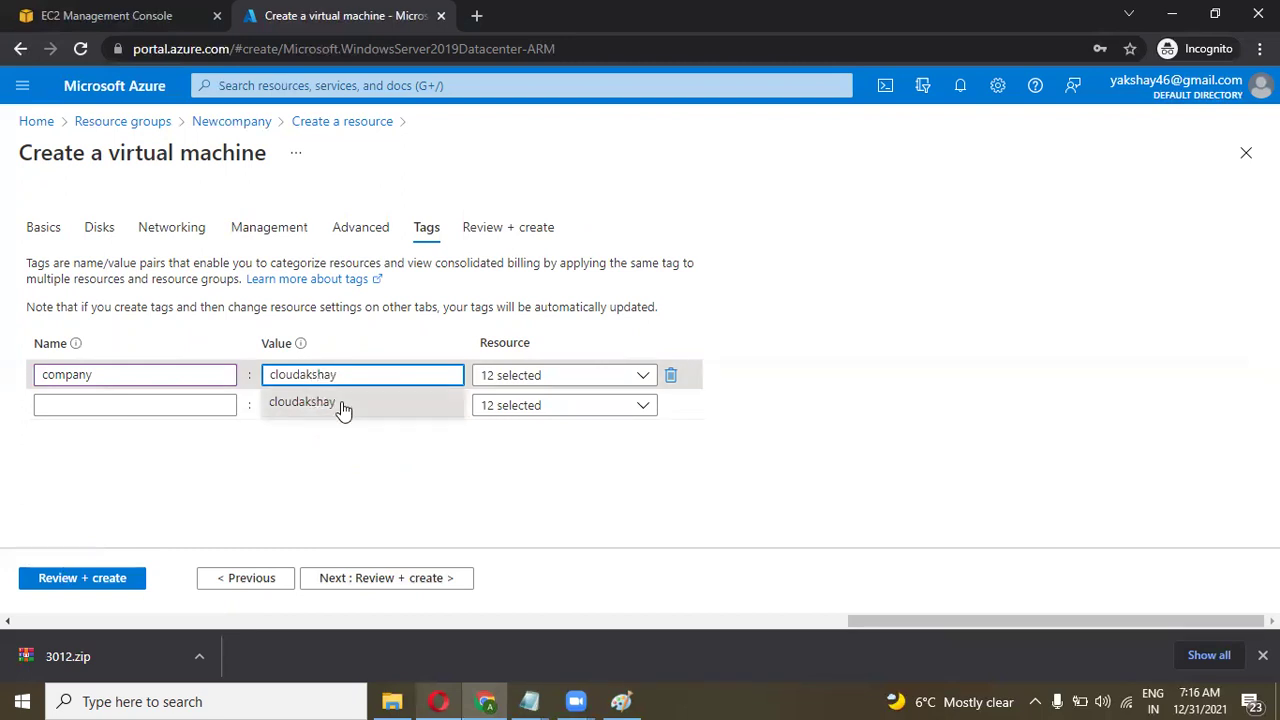
Review the validated VM configuration and submit it for creation.
click(405, 580)
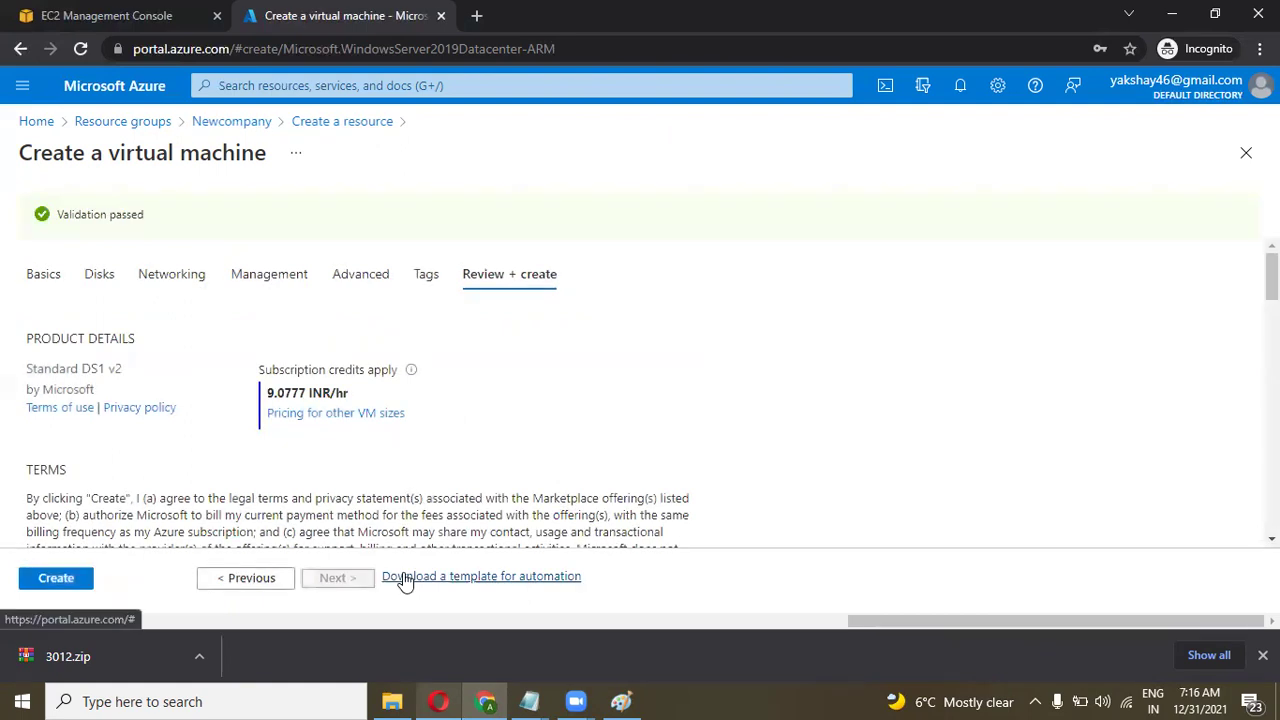
scroll(370, 466, down, 5)
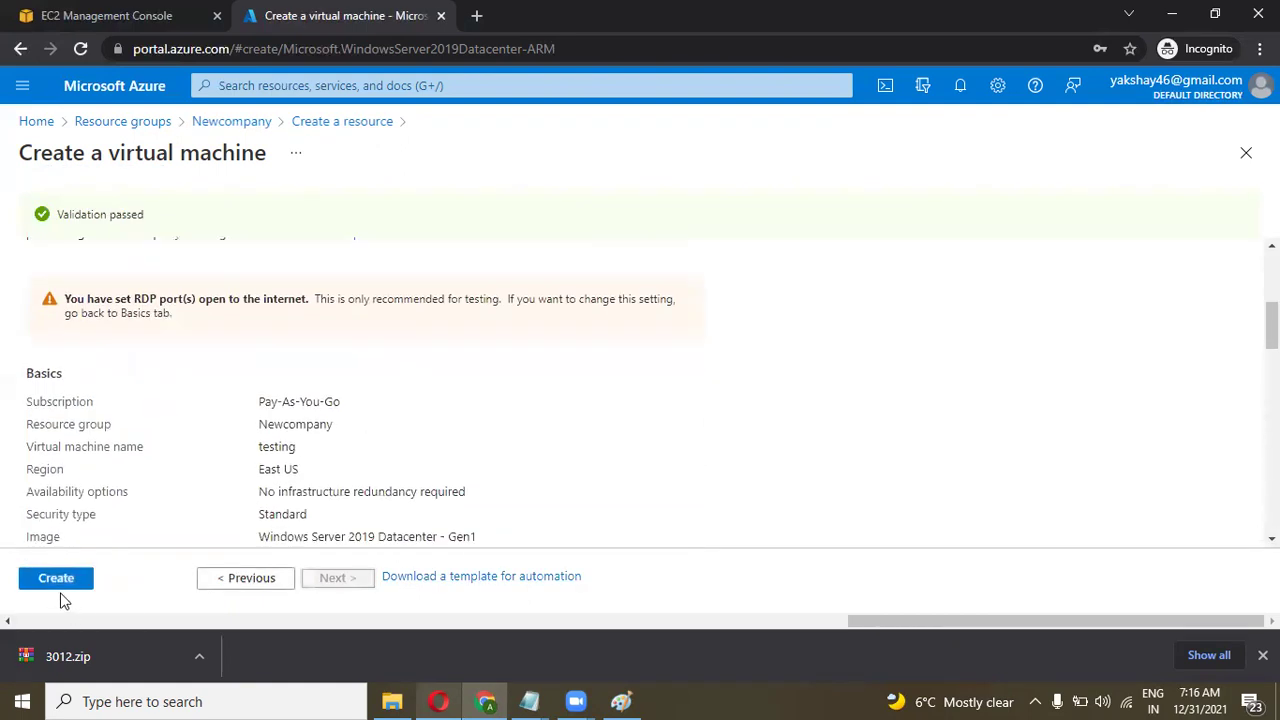
scroll(240, 470, down, 15)
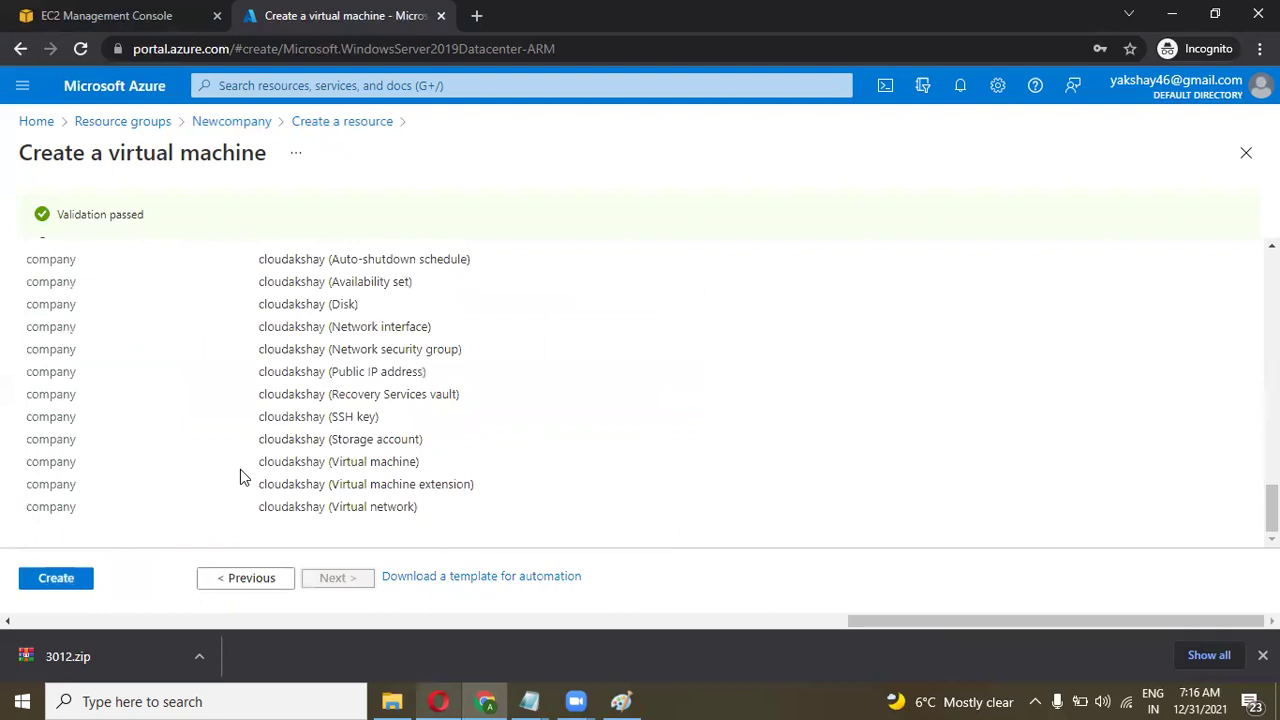
click(80, 584)
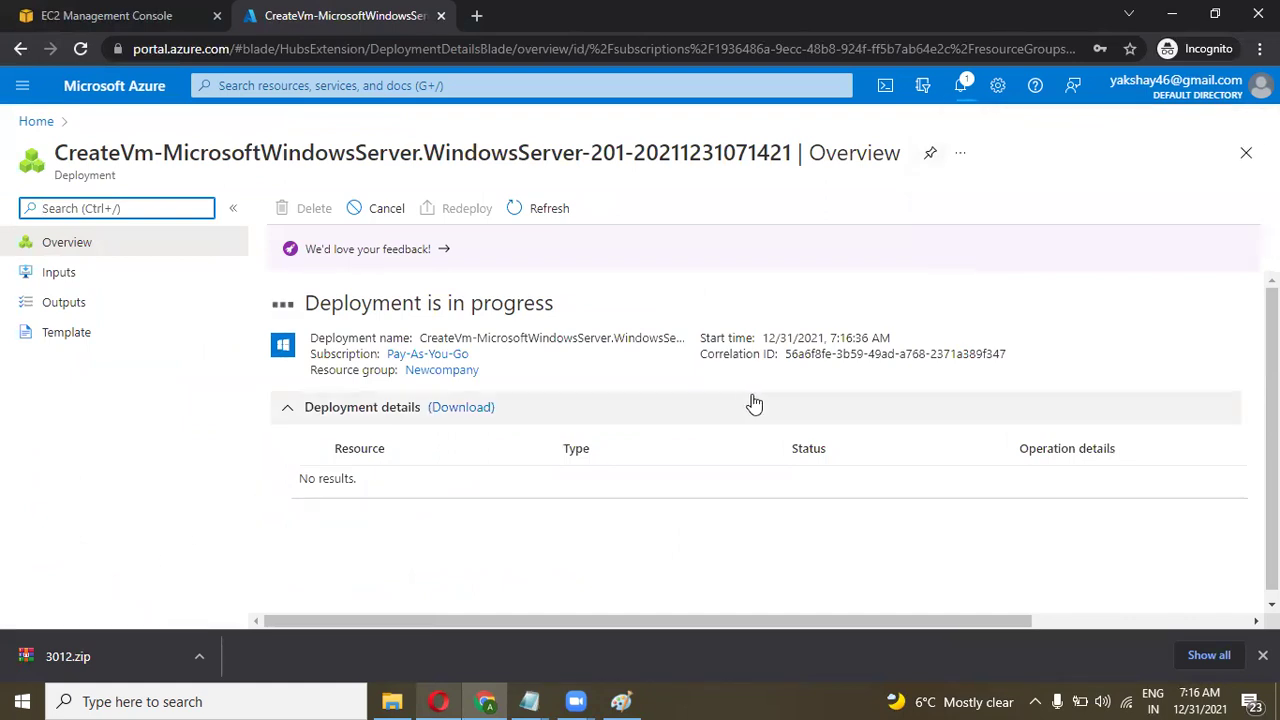
Scroll the deployment overview while the testing VM deployment is in progress.
scroll(754, 403, down, 1)
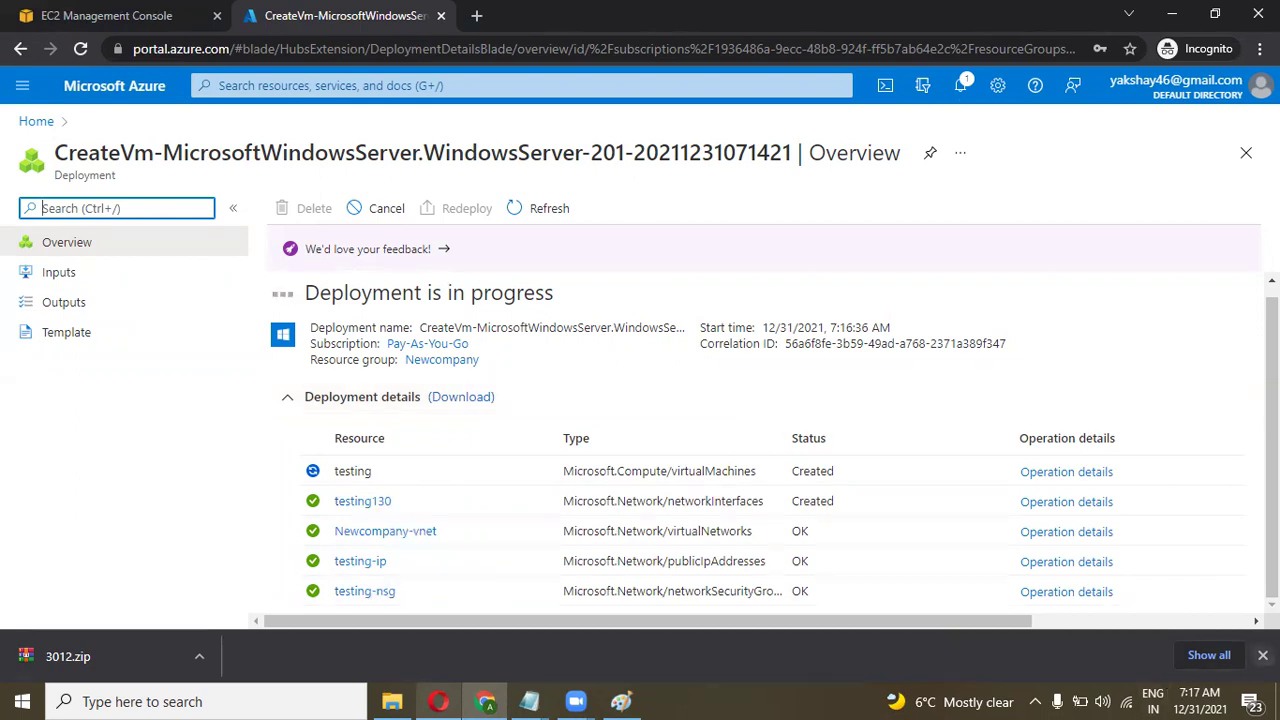
Dismiss Chrome's download bar and reload the deployment page to refresh its status.
click(1262, 655)
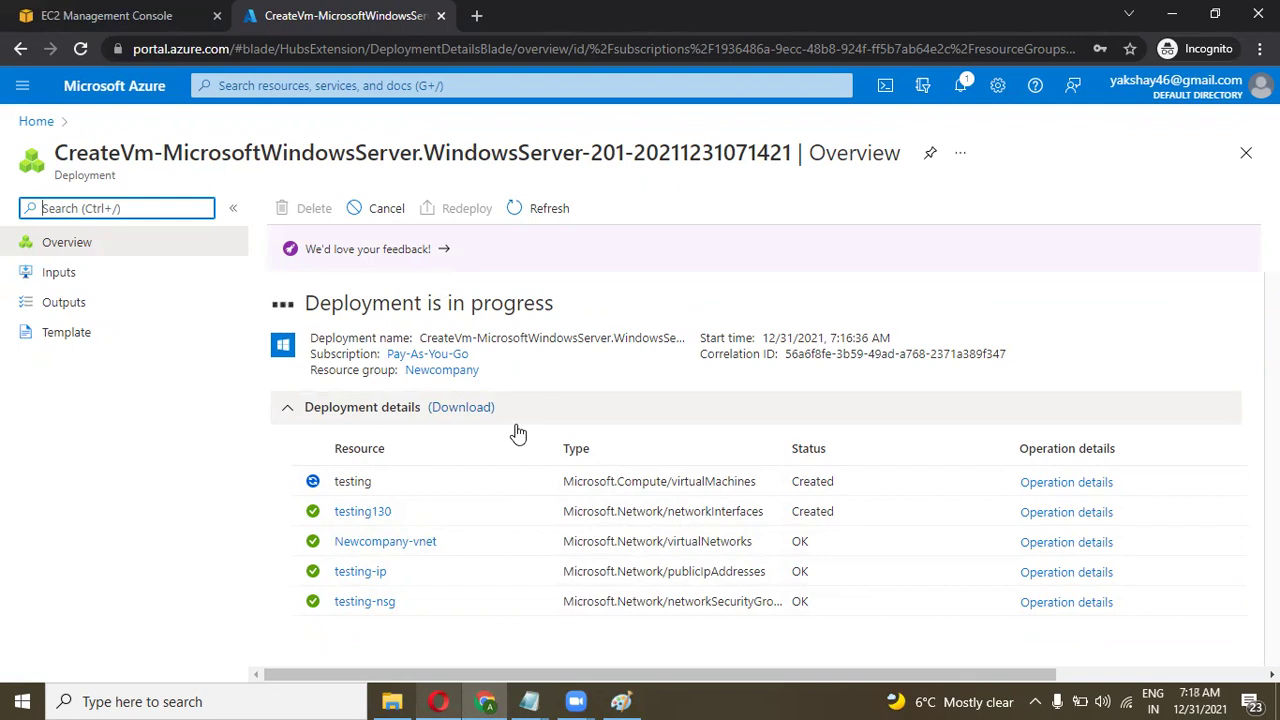
click(80, 49)
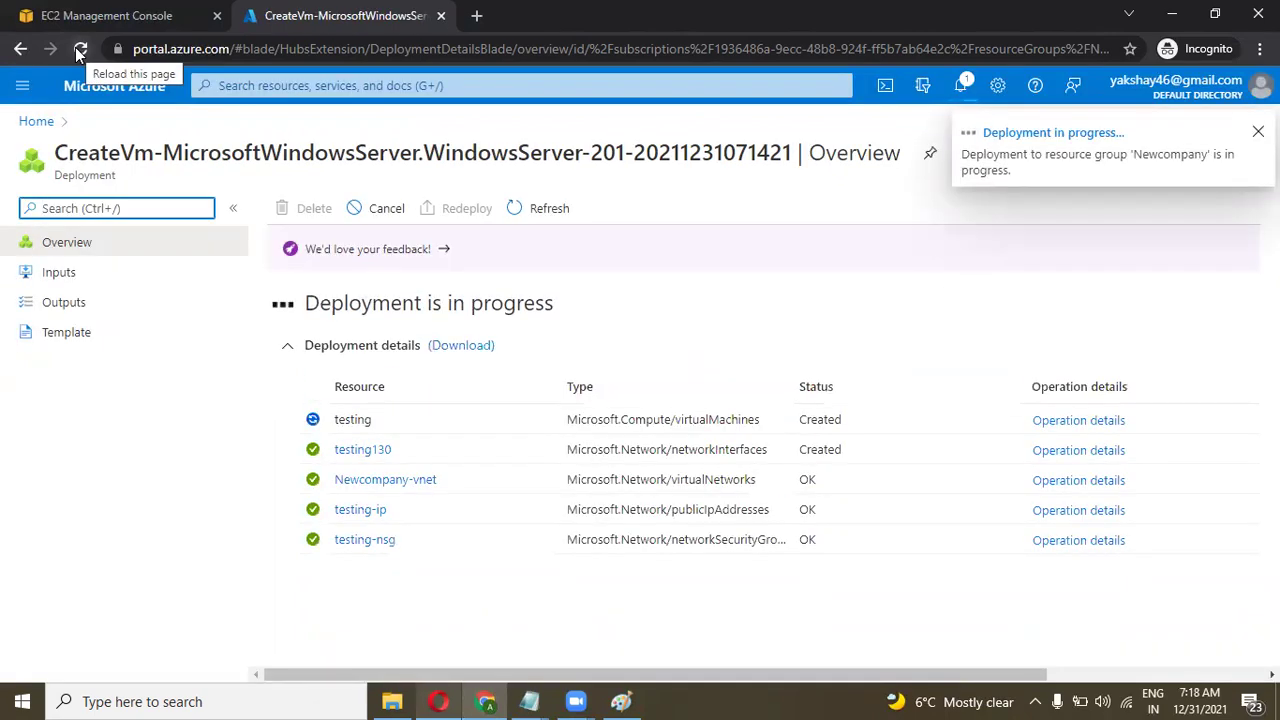
Launch Paint and start a text note headed 'vm status'.
click(107, 700)
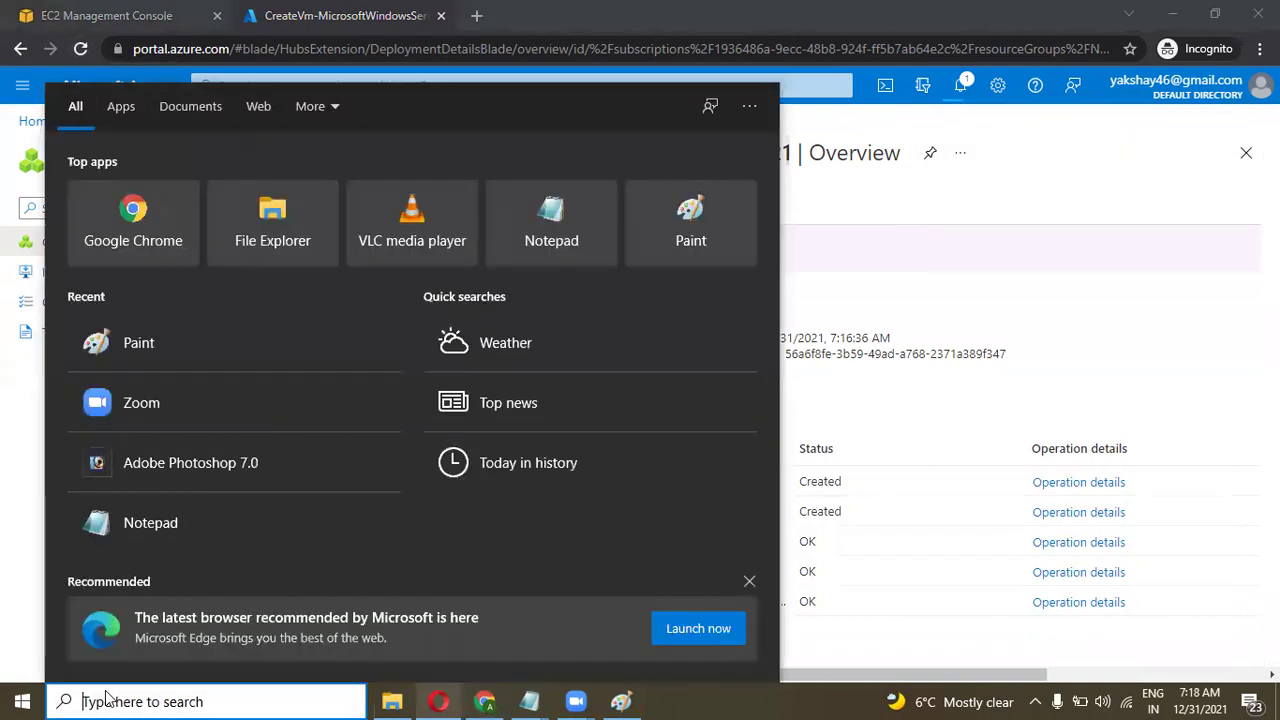
text(pai)
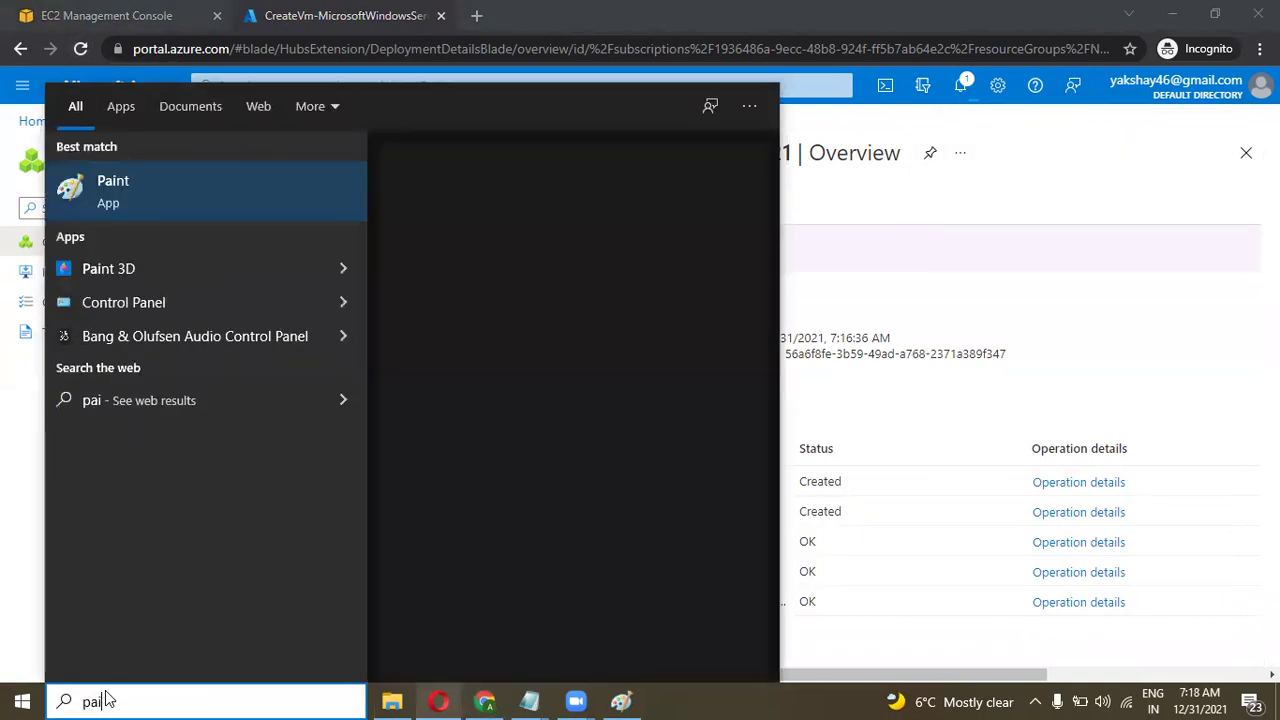
key(Return)
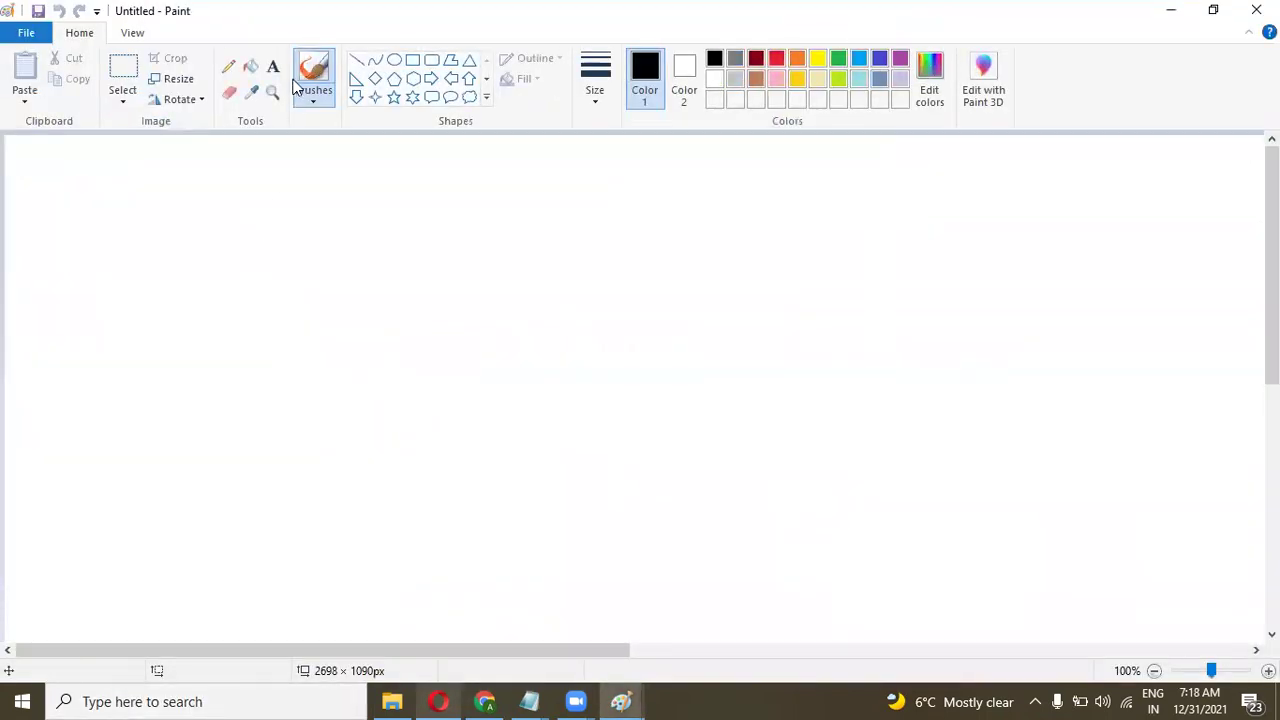
click(274, 68)
click(257, 197)
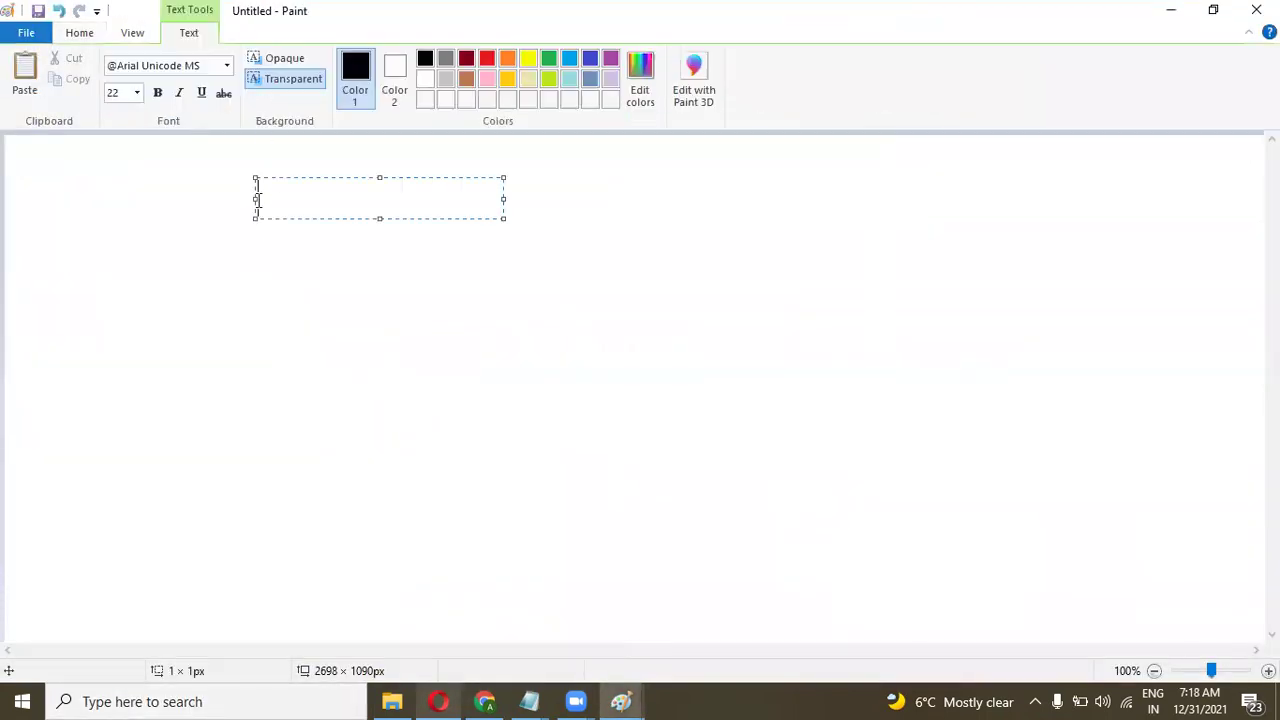
text(vm status)
key(Return)
key(Return)
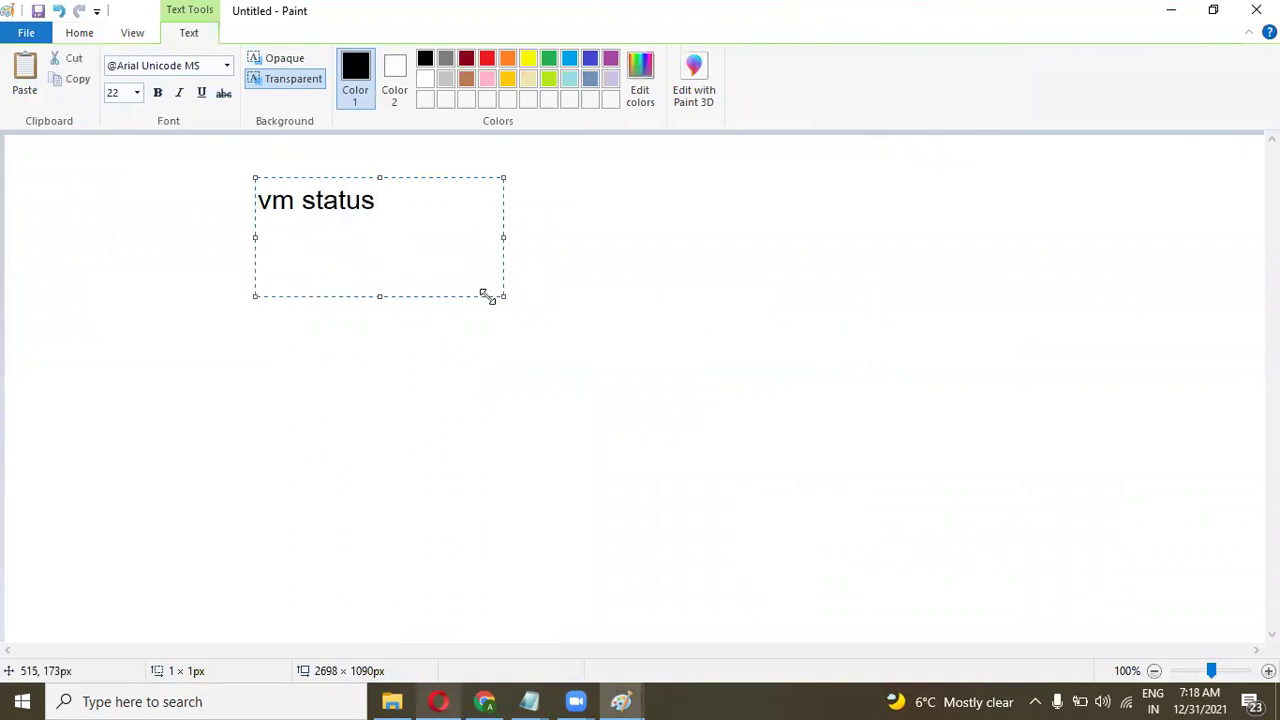
Enlarge the text box and write 'Running - vm is running ,working , you have pay charges'.
drag(501, 294, 670, 428)
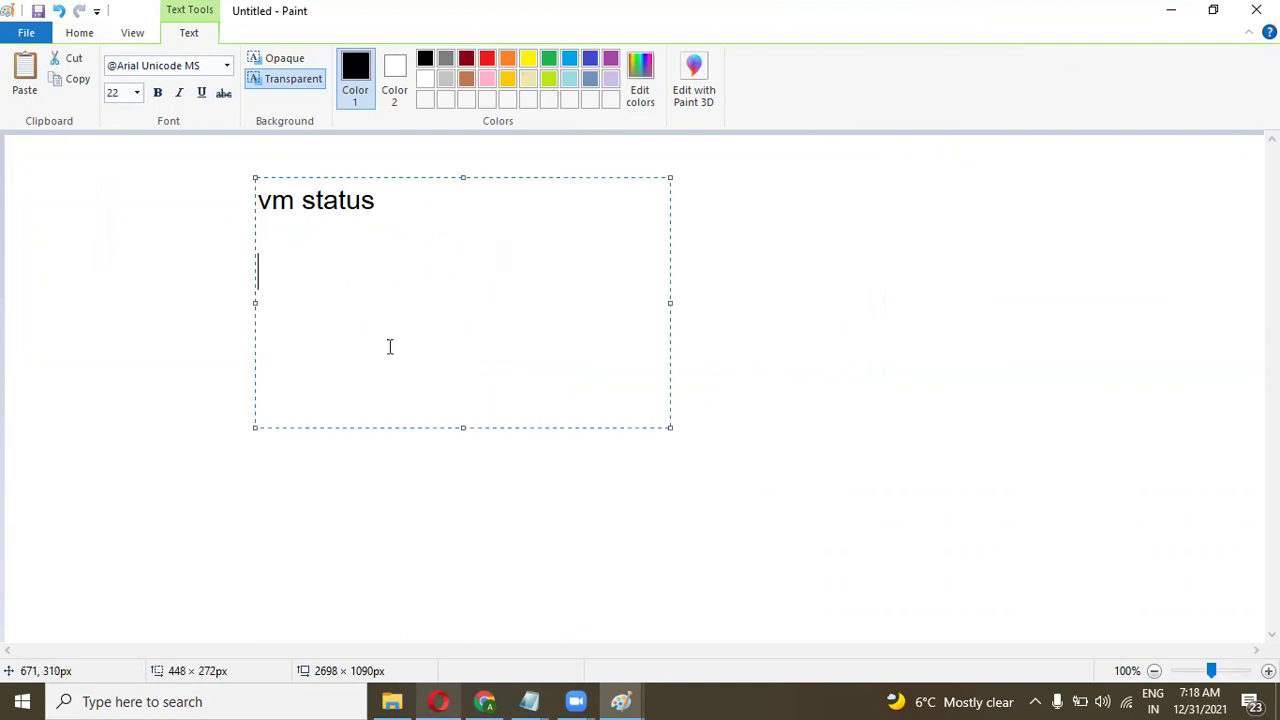
text(Running)
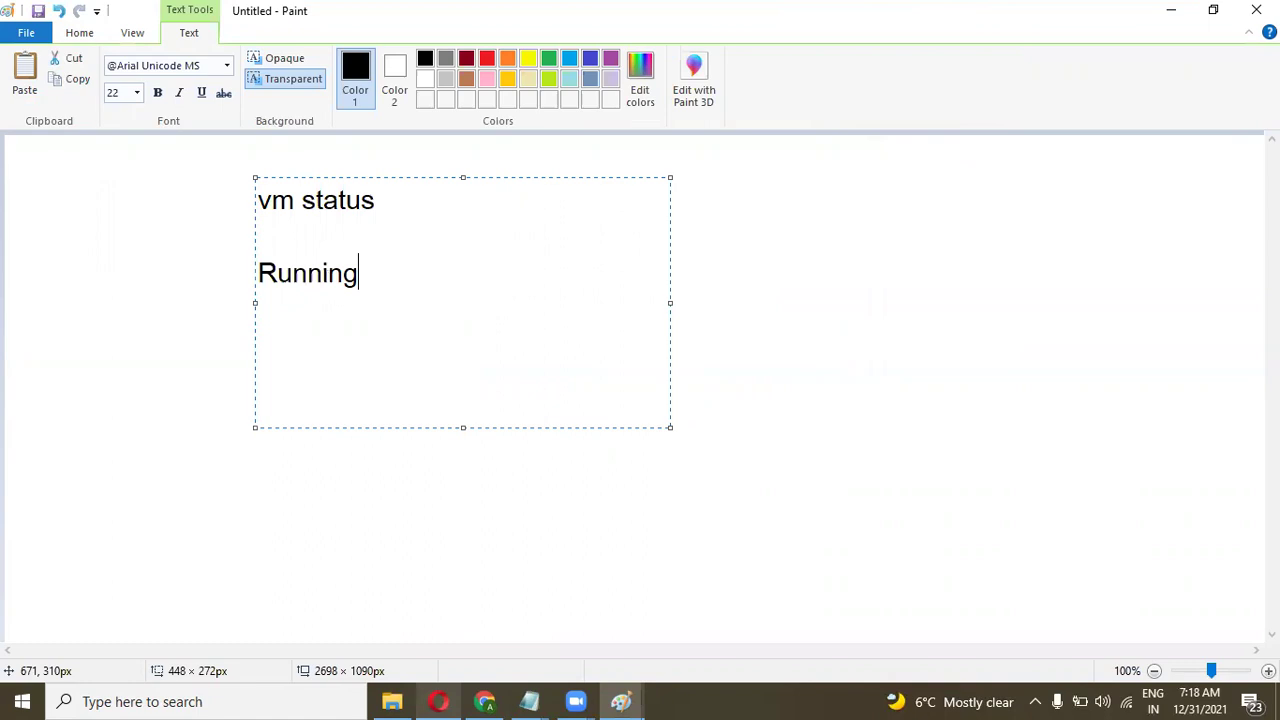
text( - vmm)
key(BackSpace)
text(is running )
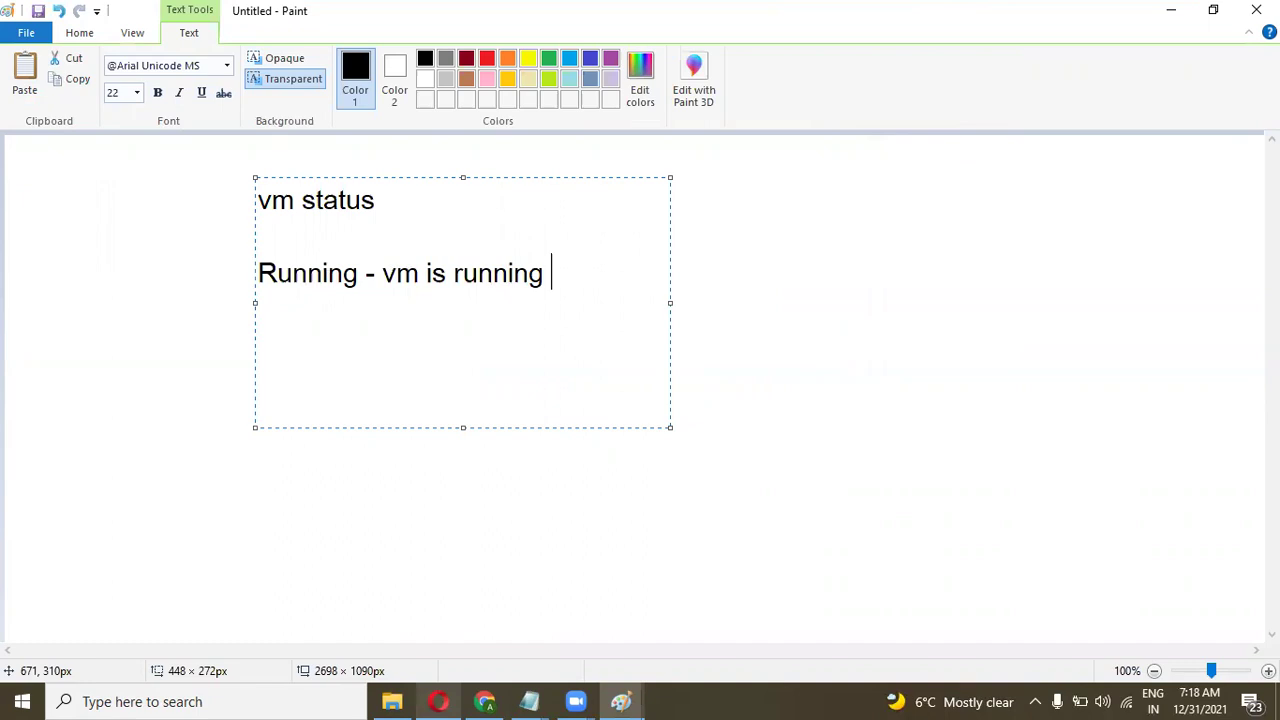
text(,working ,)
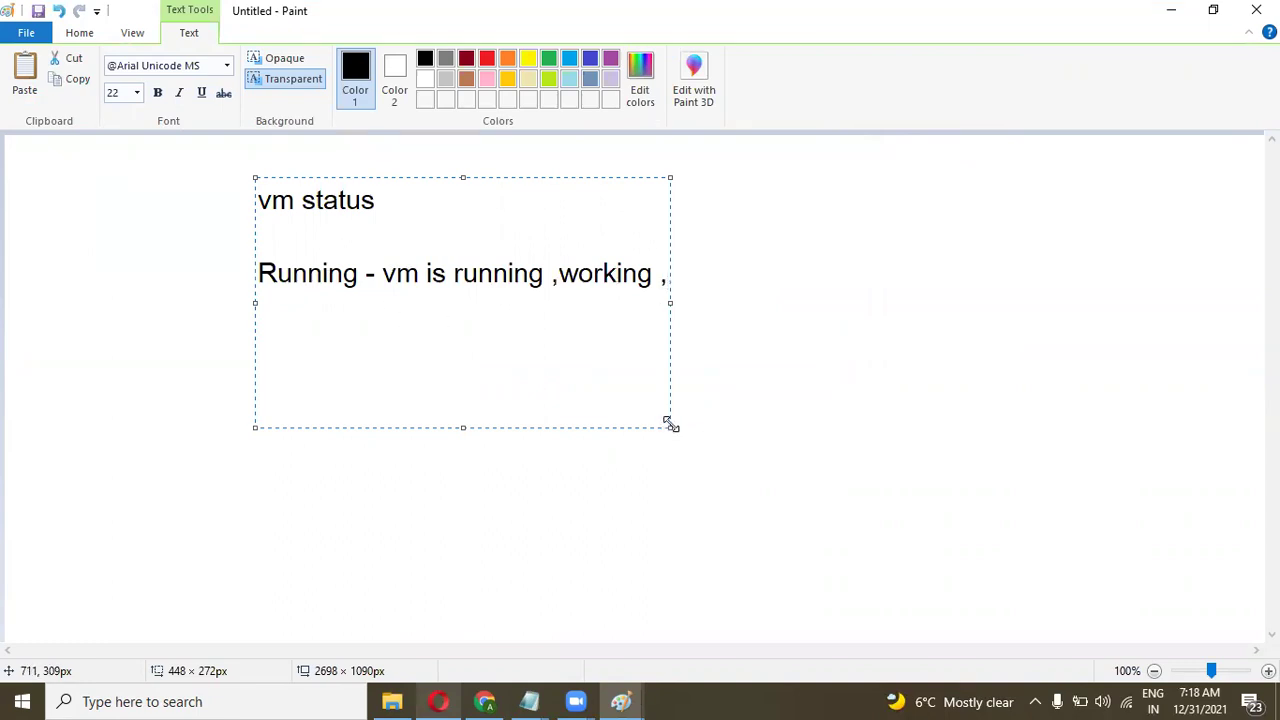
drag(671, 425, 1020, 547)
text(you have pay )
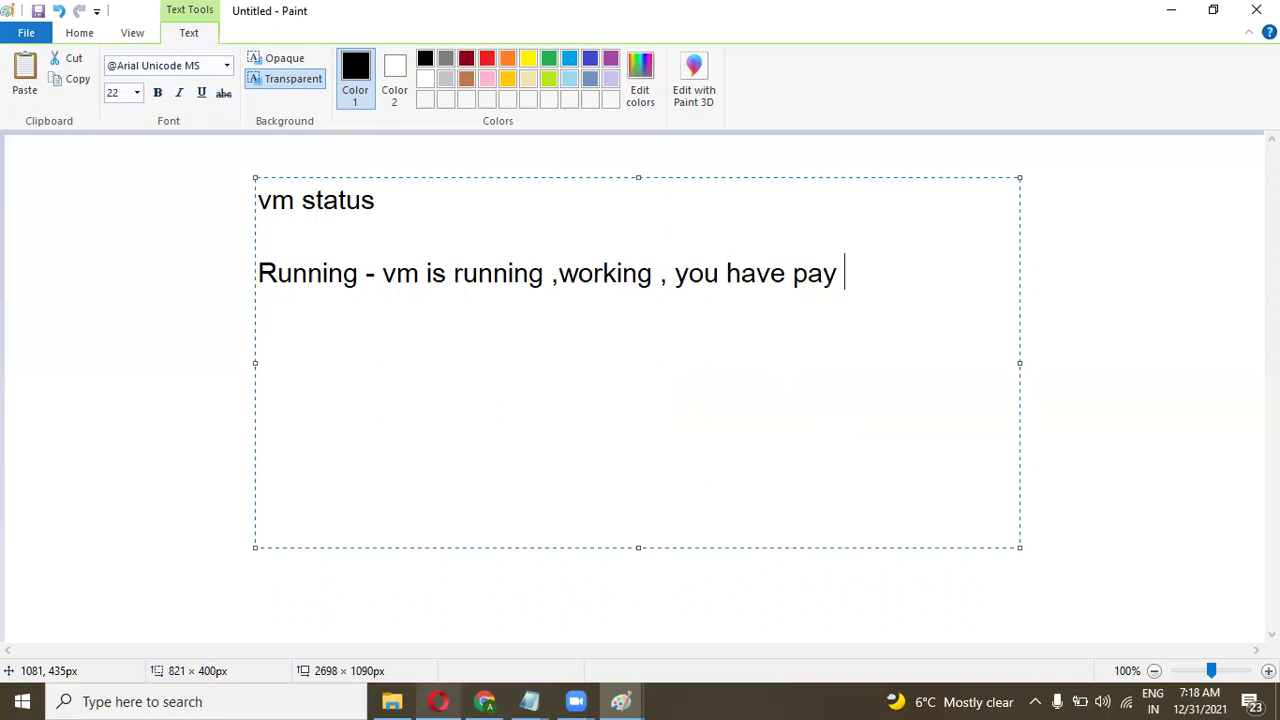
text(charges)
key(Return)
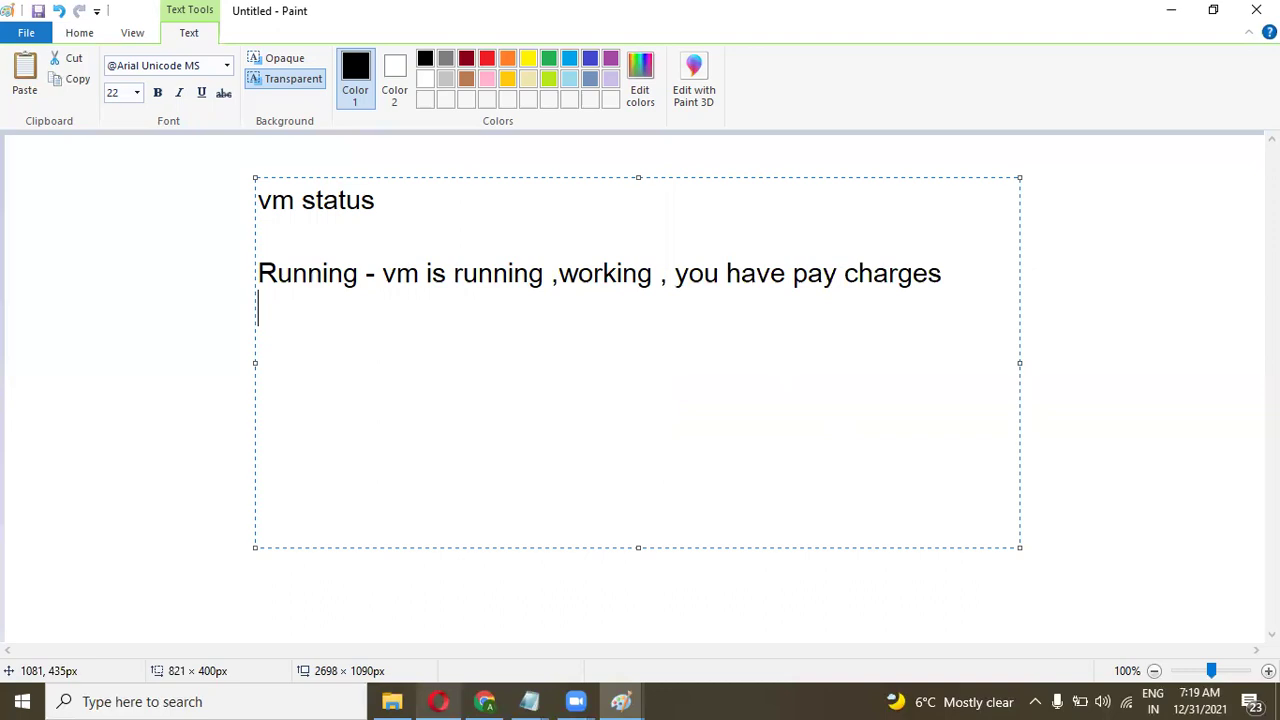
Add 'stopped- shutdown from the inside (the charges is same as running)' and widen the text box.
text(stopped- )
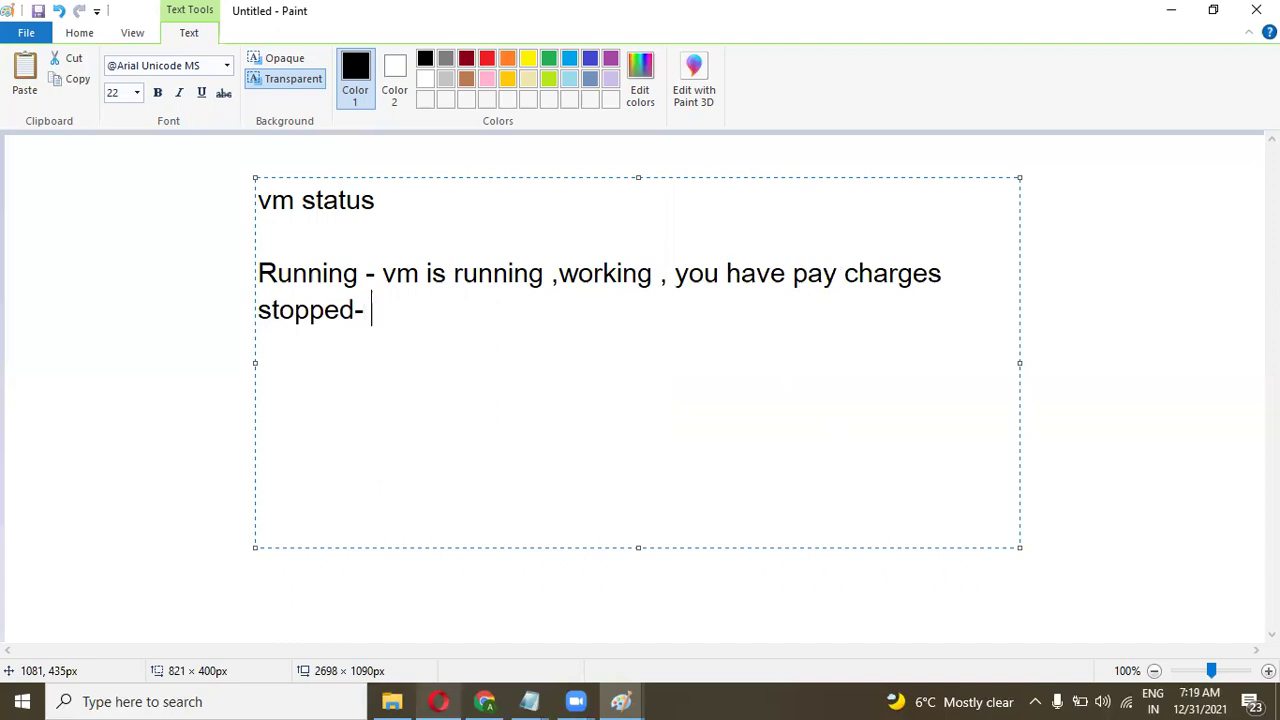
text(shutdown from the inside)
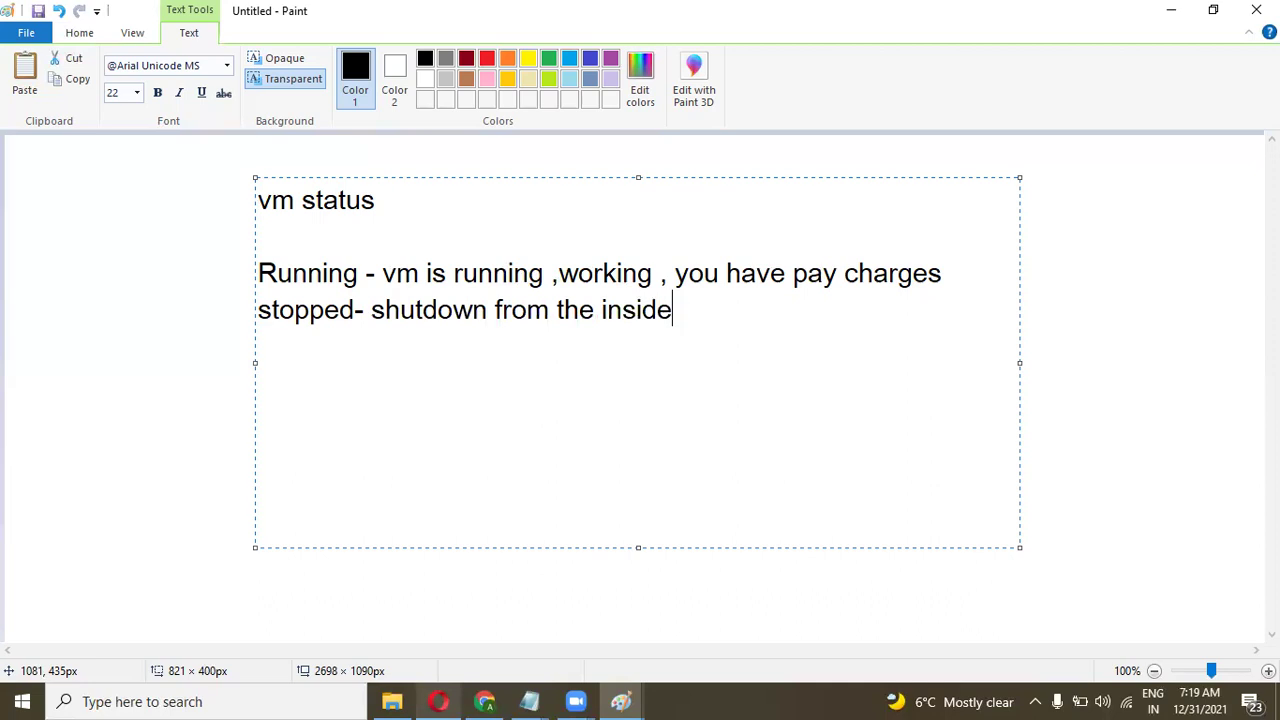
text(  ()
text(the charges is s)
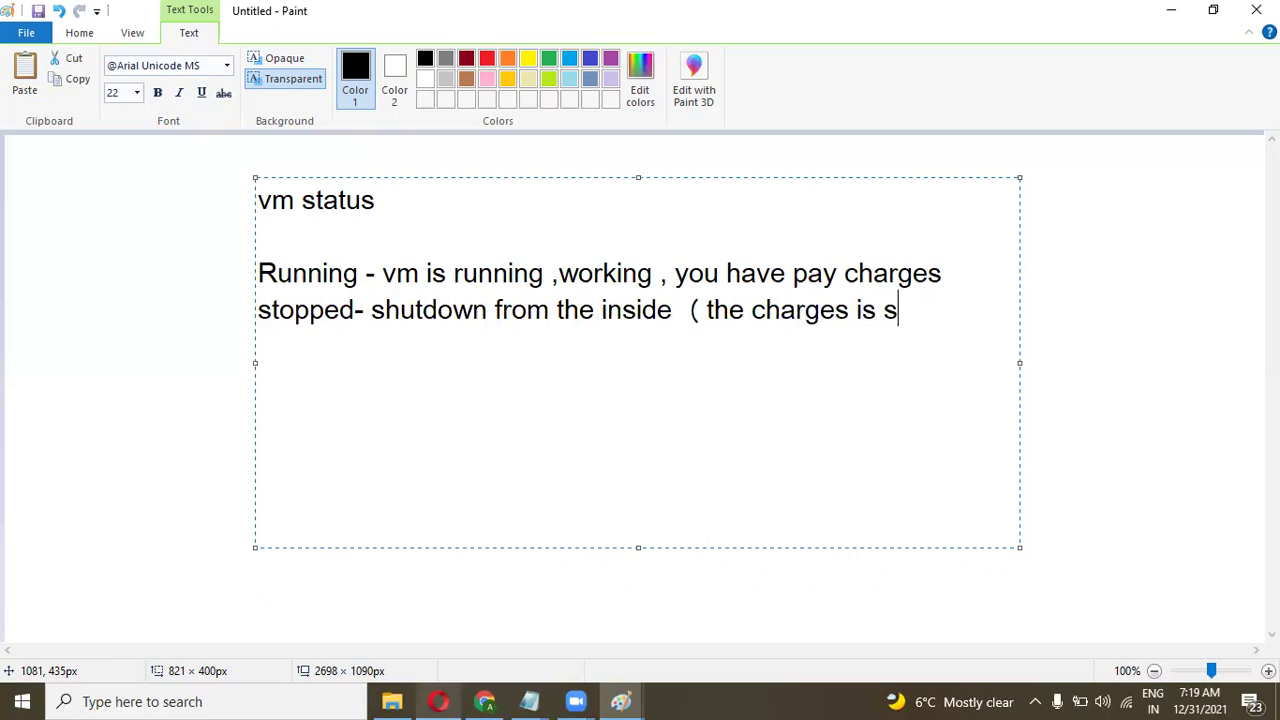
text(m)
key(BackSpace)
text(ame as running ))
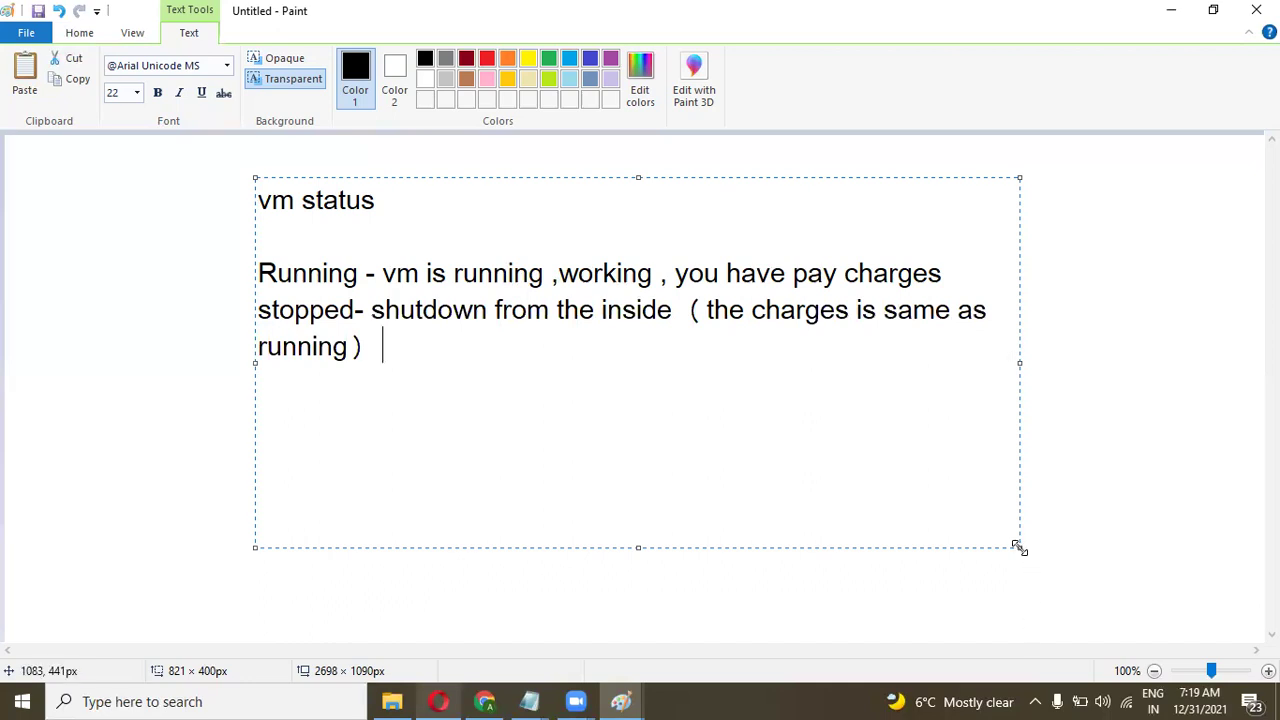
drag(1019, 547, 1169, 577)
key(Return)
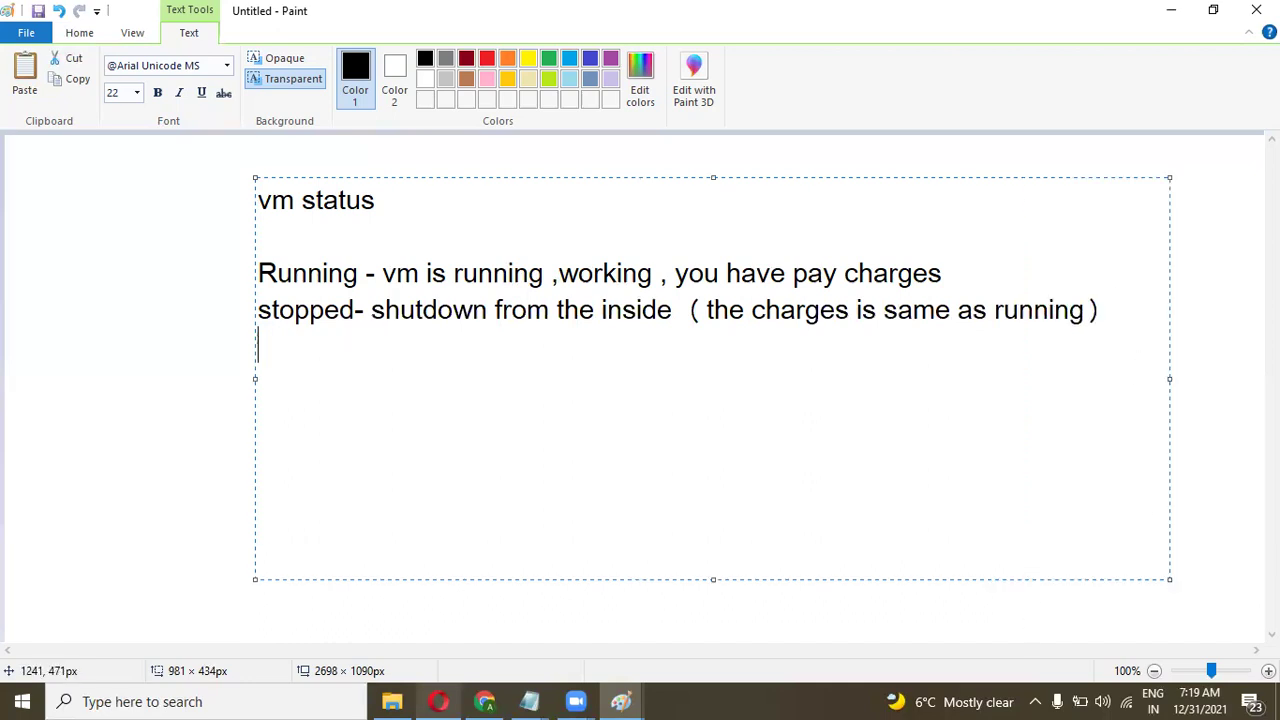
Write 'sttoped (Deallocated) vm is stoped from azure panel' on the next line.
text(st)
text(toped)
text( *)
key(BackSpace)
text(())
key(Left)
key(Left)
text(Deallocated)
key(End)
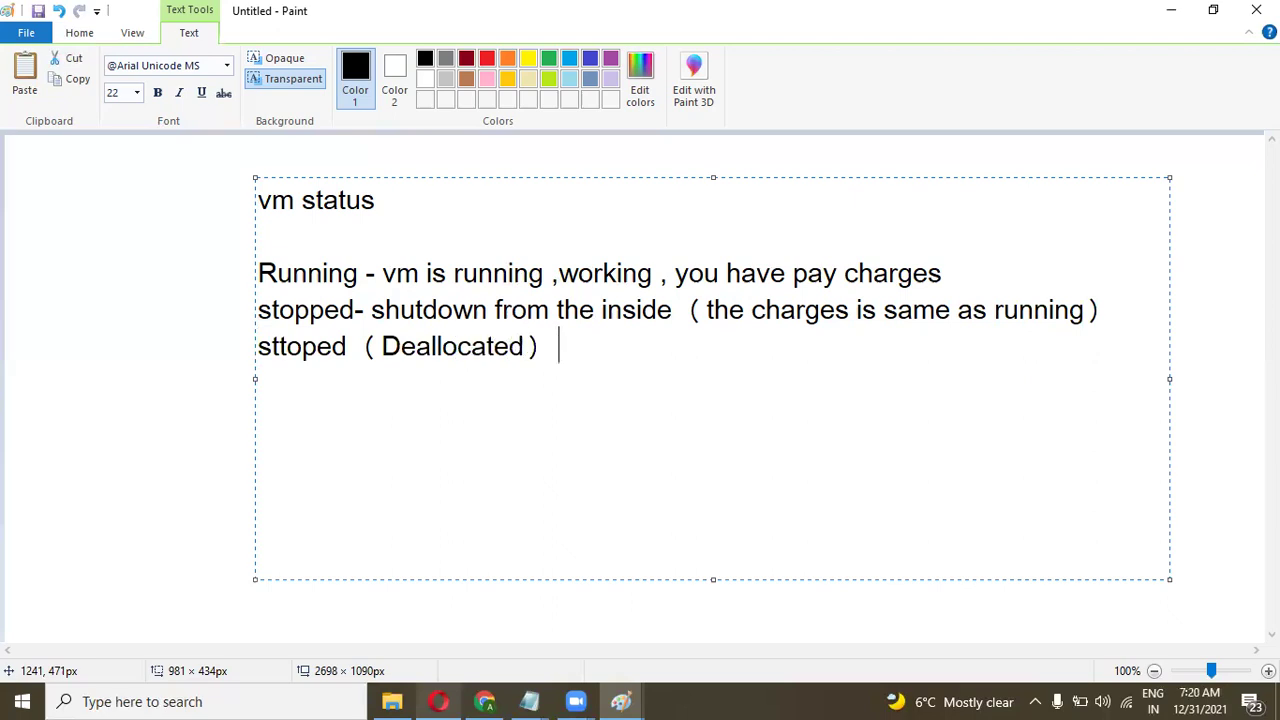
text(vm is sttoped from f)
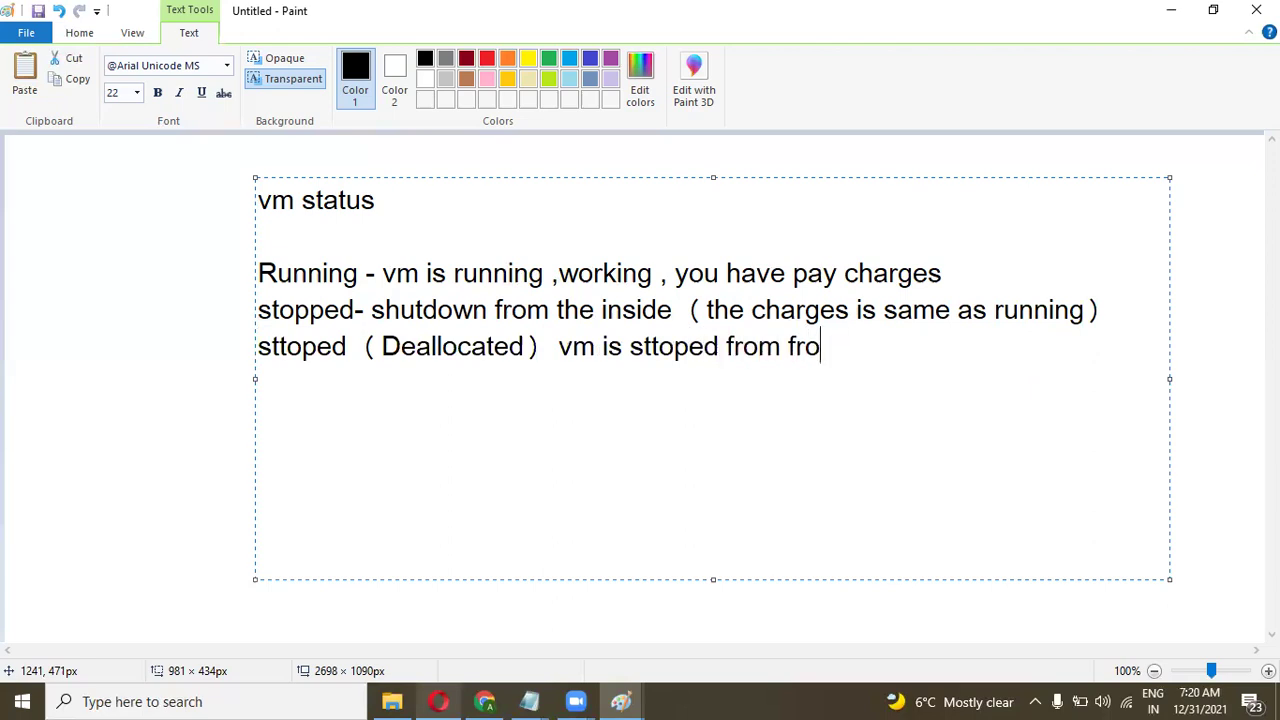
text(azure panel)
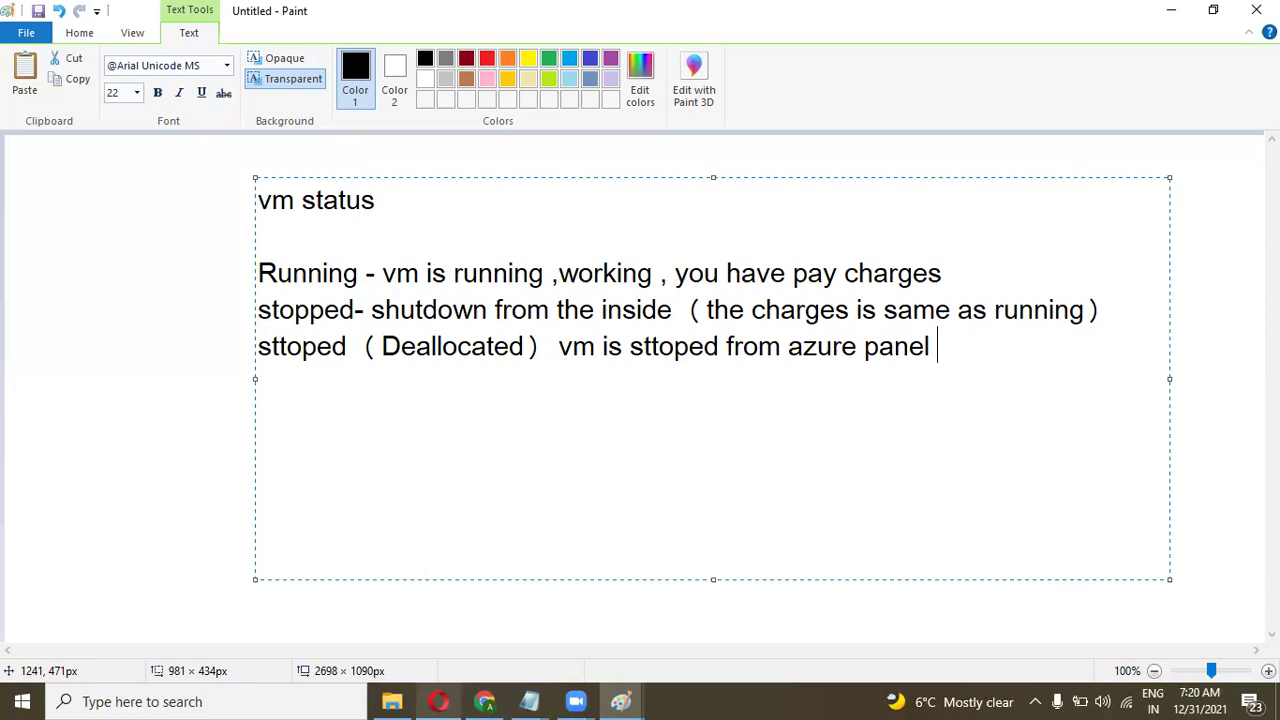
Append '(you have to pay charges for os and vm disk)' to the Deallocated line.
text(*)
key(BackSpace)
text(())
key(Left)
key(Left)
text(you have t)
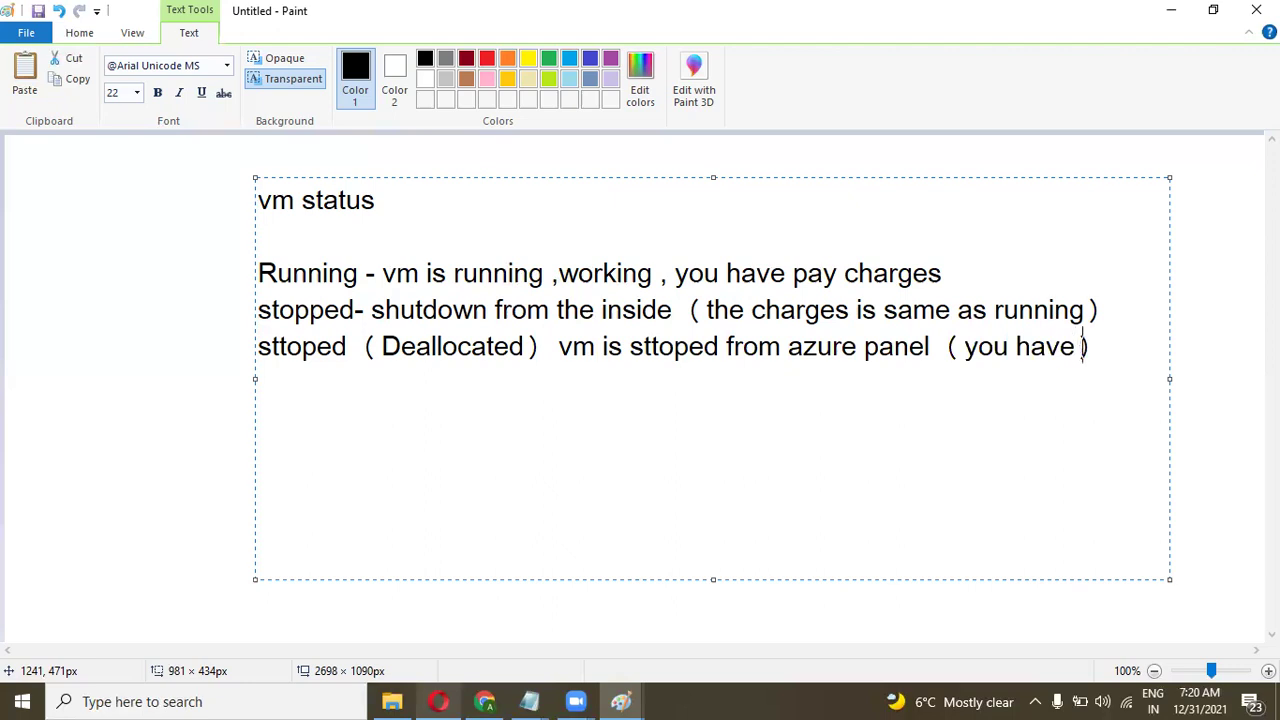
text(o)
text(pay ch)
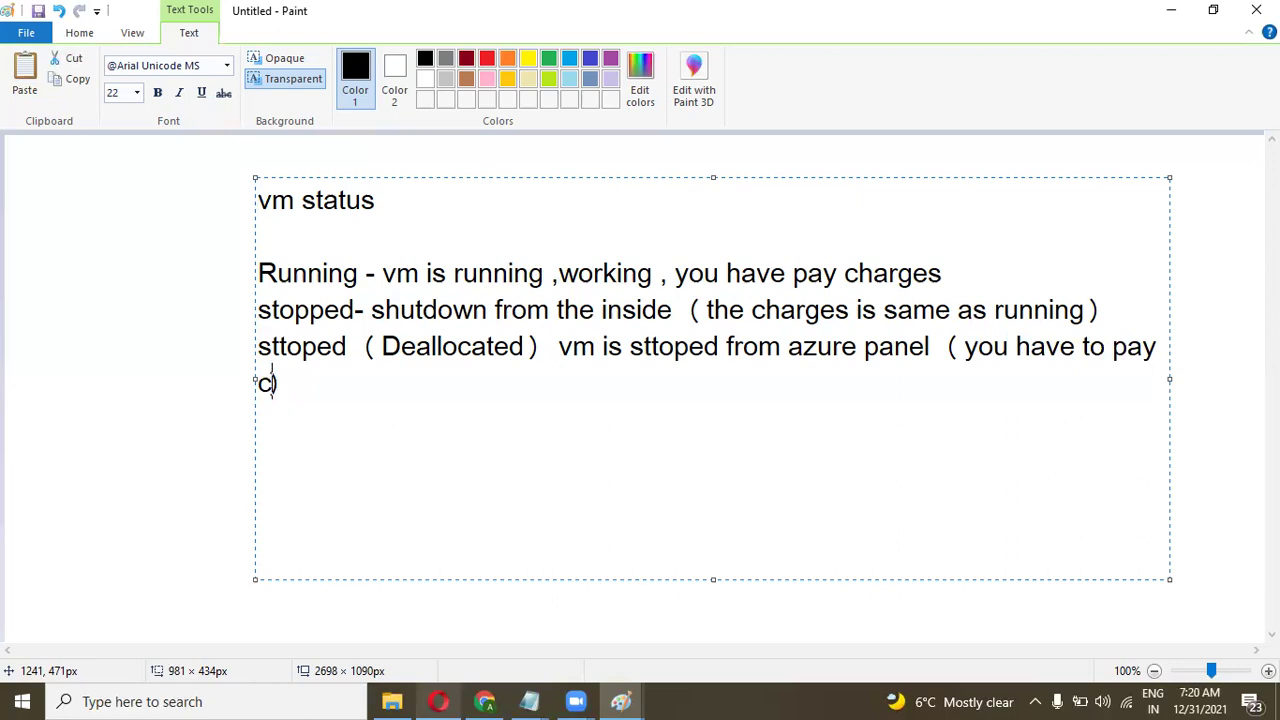
text(arges f)
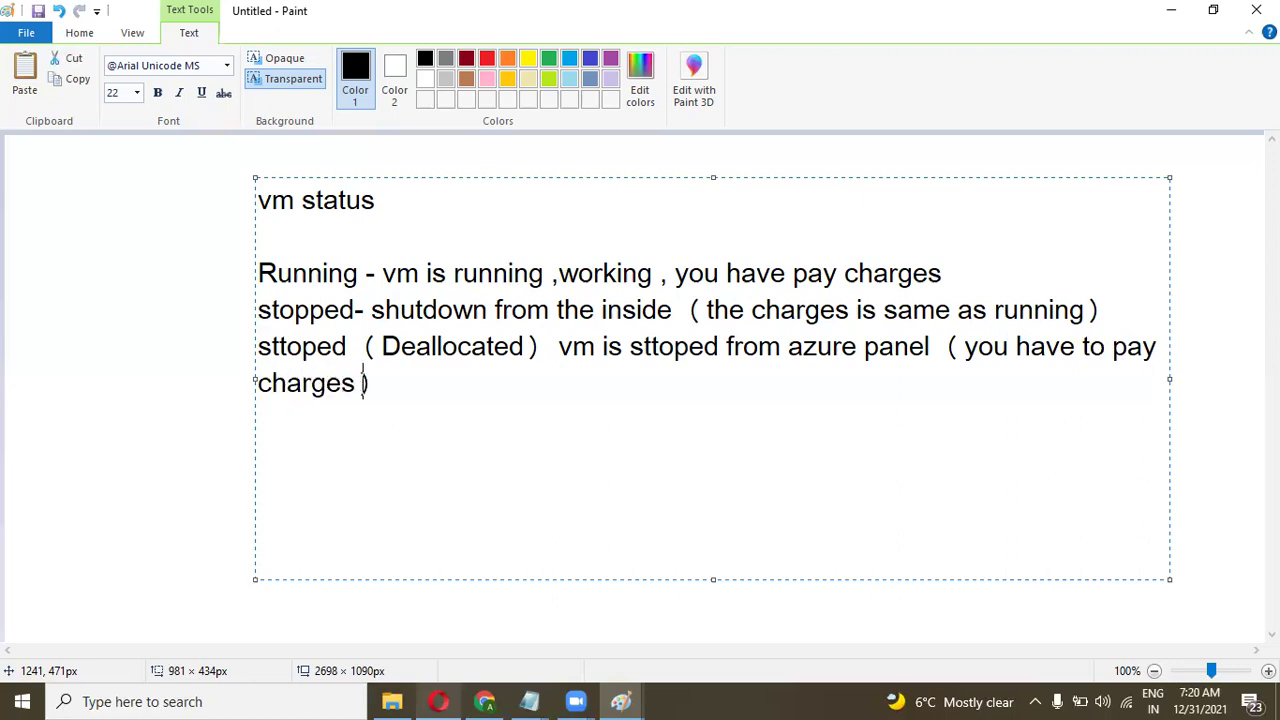
text(or os )
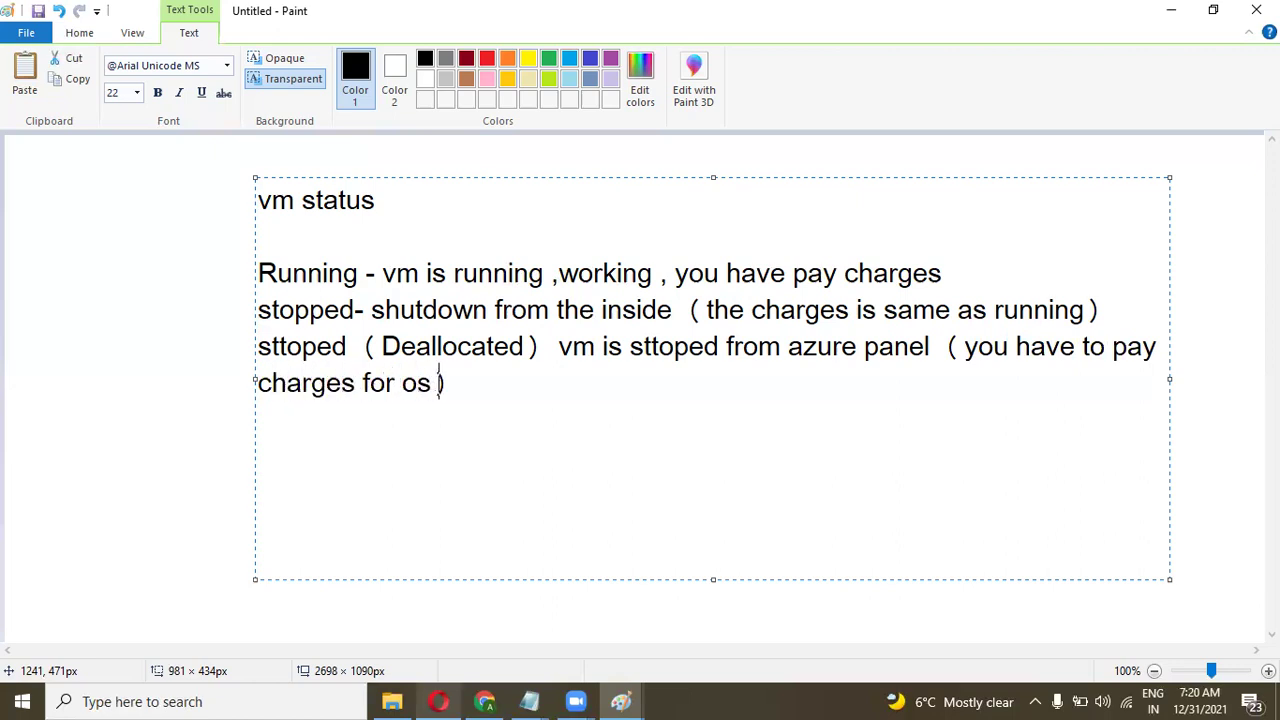
text(and vm disk)
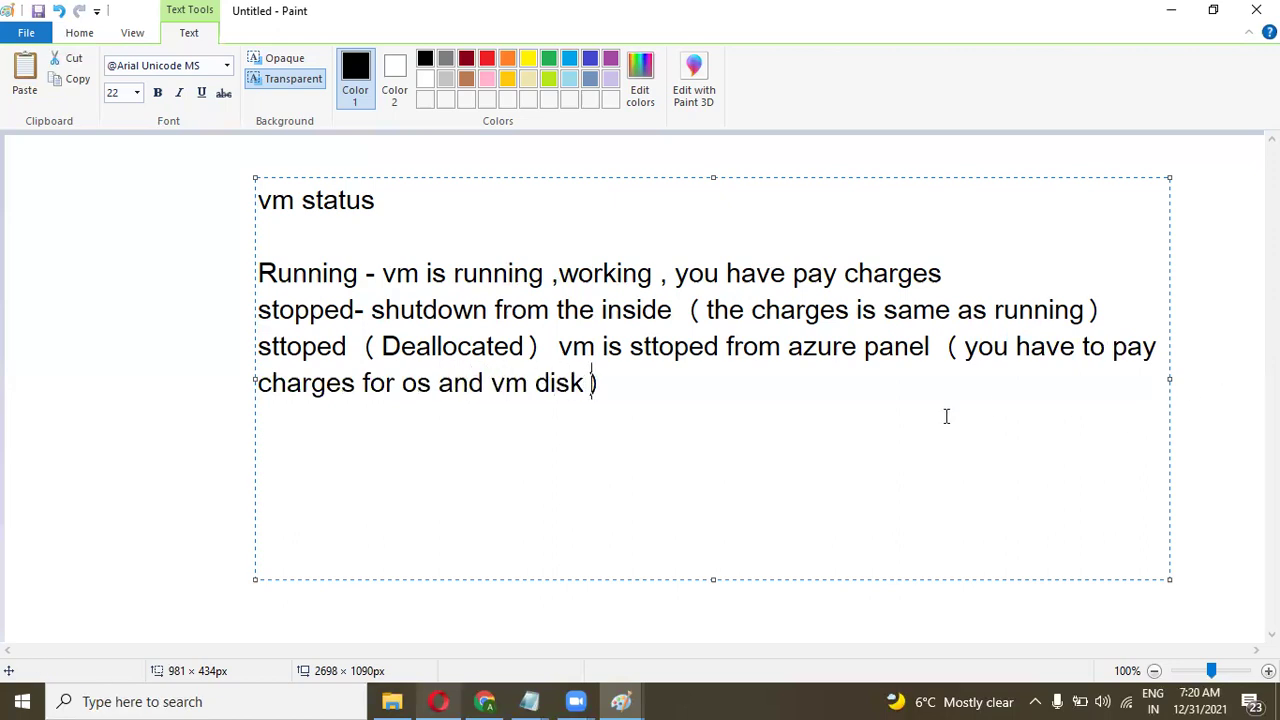
key(End)
Delete the ')' after disk, add a 'Vm limits' heading below the notes, and return to Chrome.
key(BackSpace)
key(BackSpace)
key(BackSpace)
key(BackSpace)
key(BackSpace)
key(Return)
key(Return)
drag(620, 389, 257, 199)
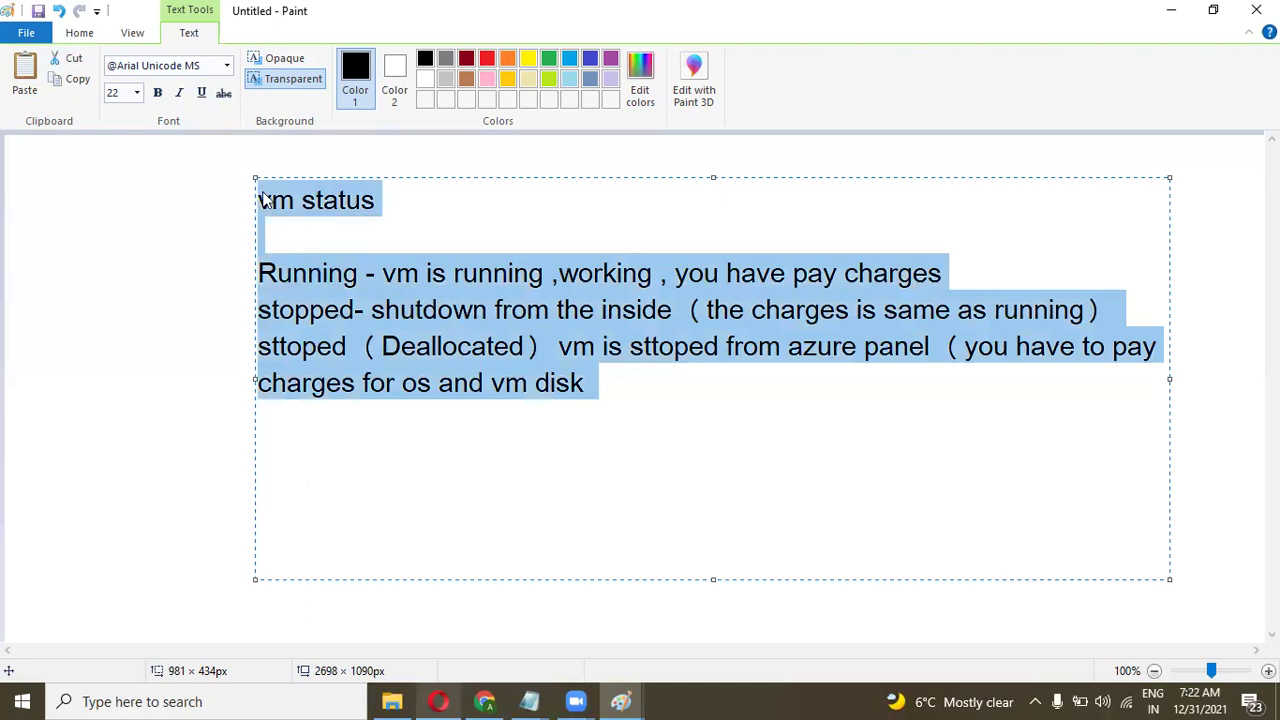
click(343, 229)
click(272, 440)
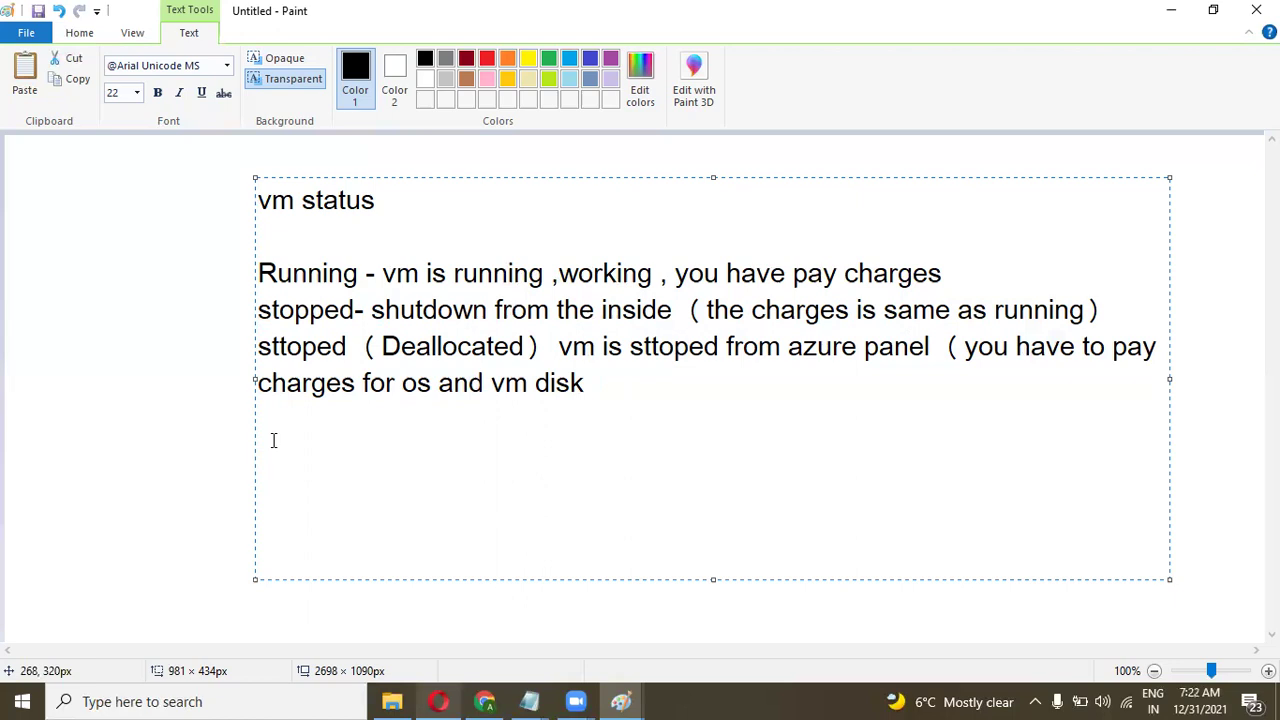
text(Vm limits)
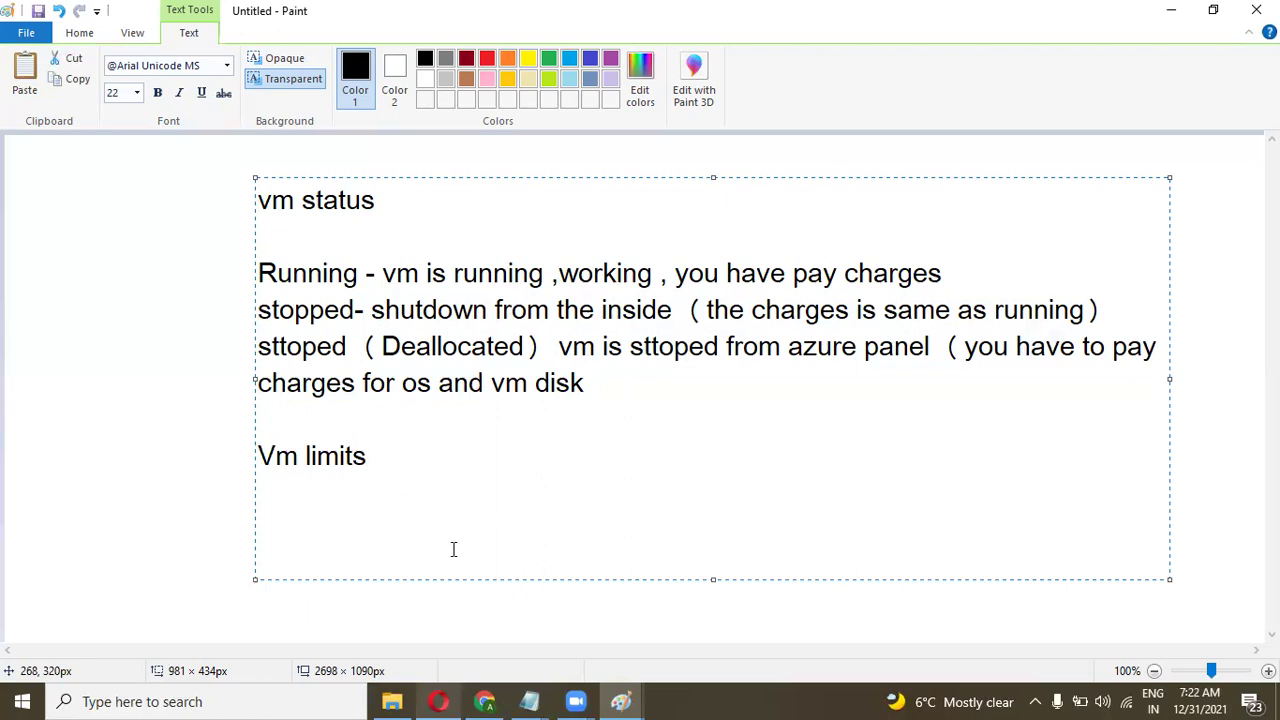
click(501, 699)
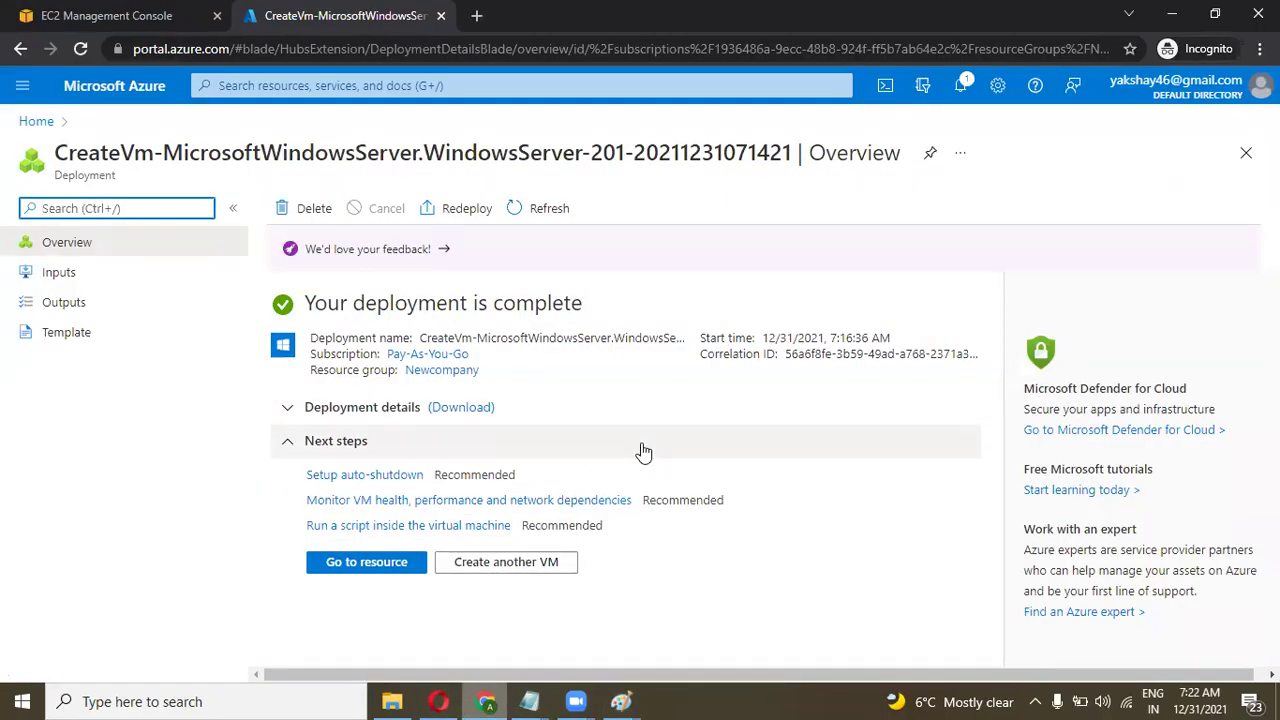
Go to the deployed testing VM resource and scroll its left menu.
click(372, 565)
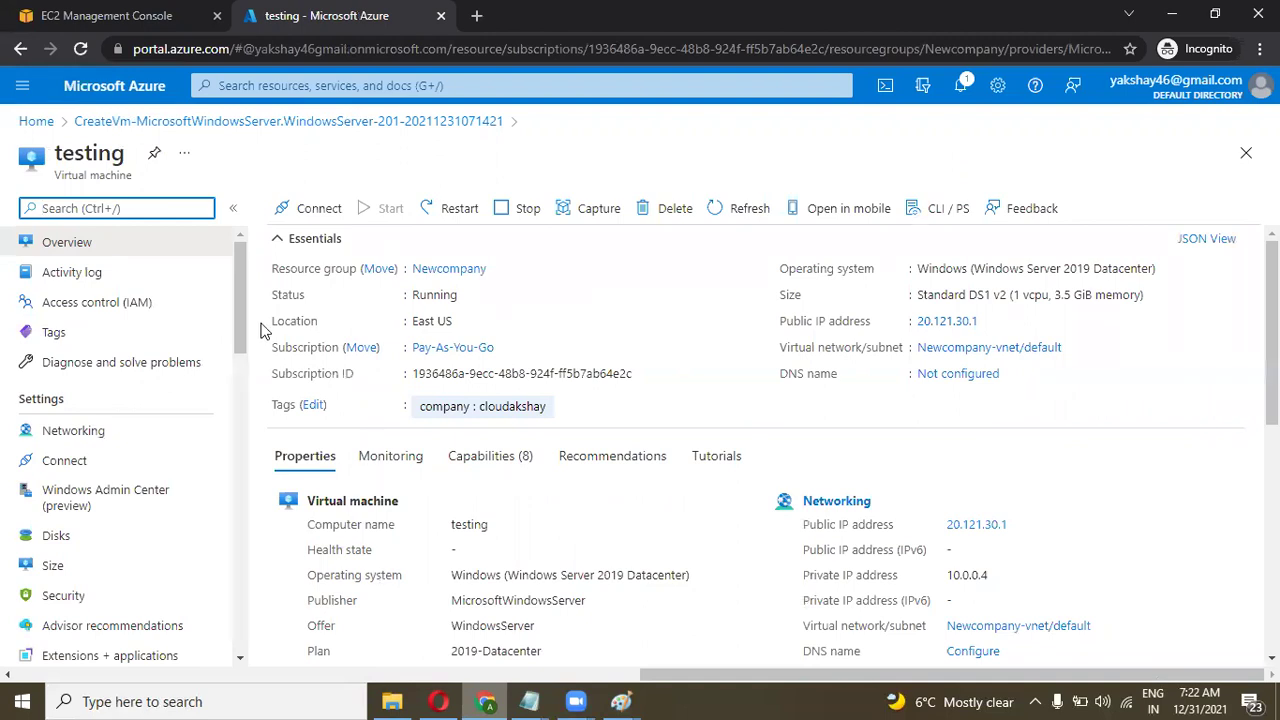
drag(243, 300, 240, 323)
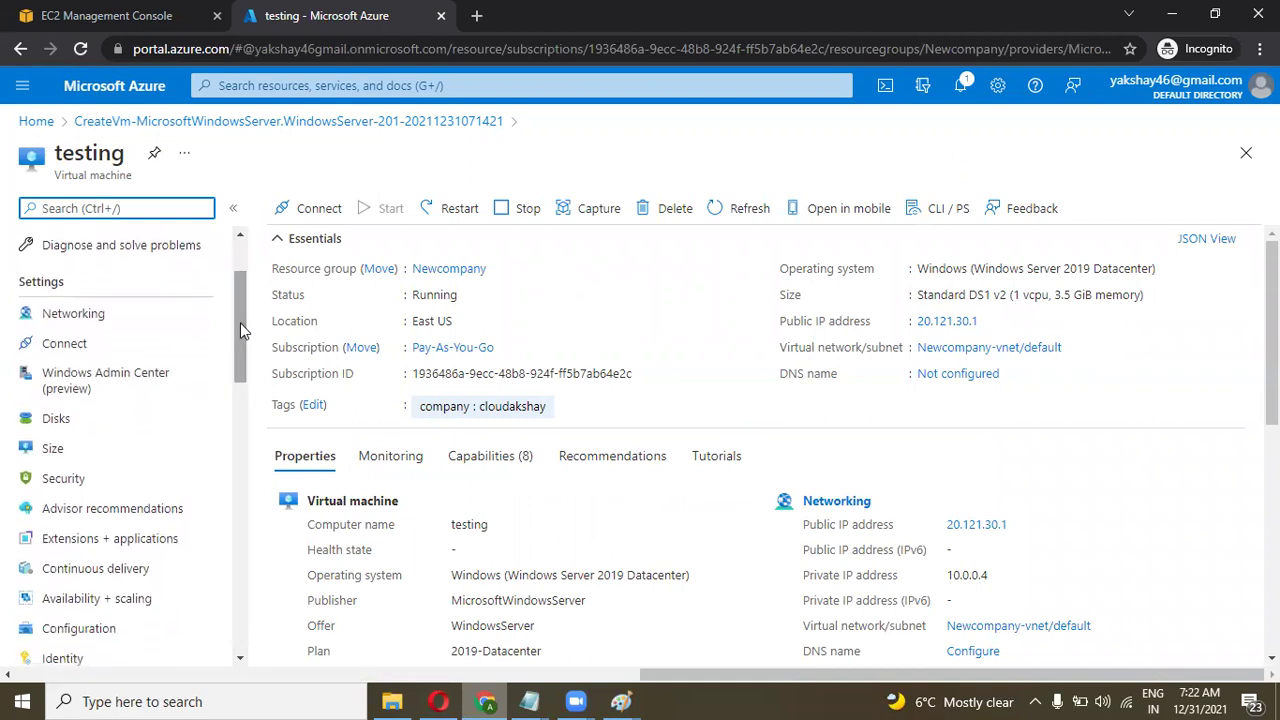
Open the testing VM's Size list and inspect DS1_v2's vCPU count and Max IOPS.
click(85, 453)
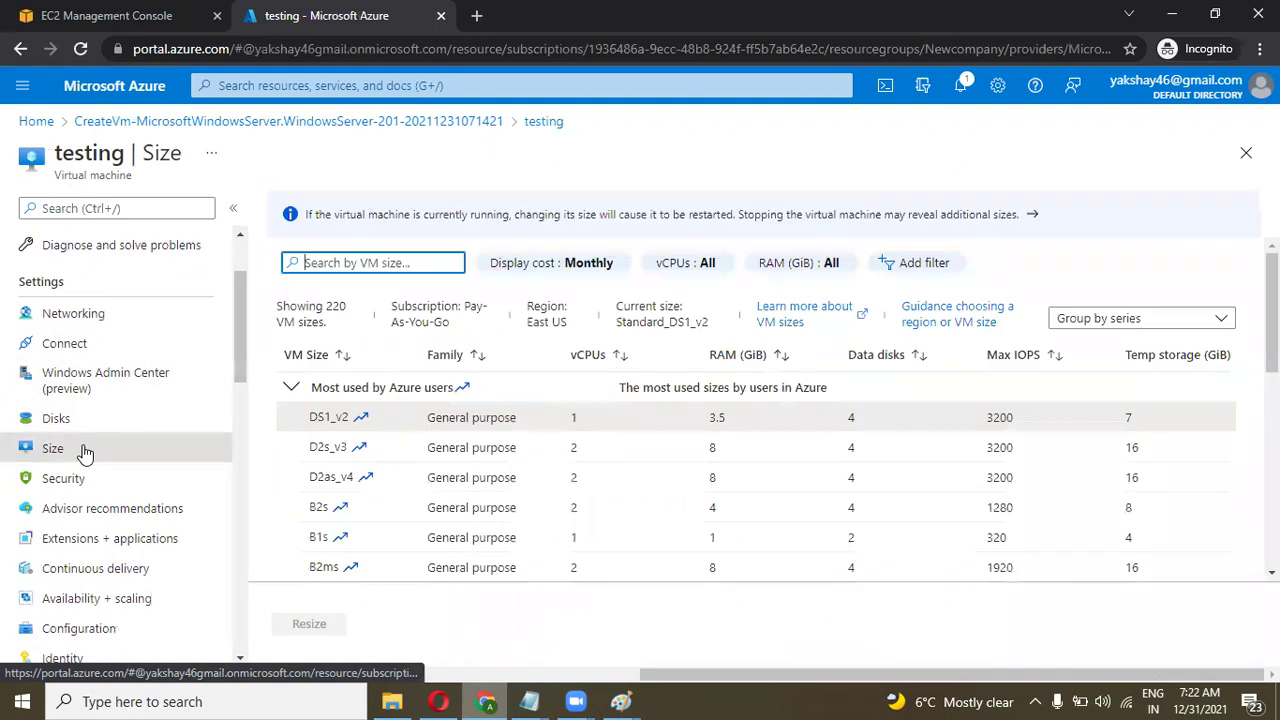
scroll(690, 424, down, 3)
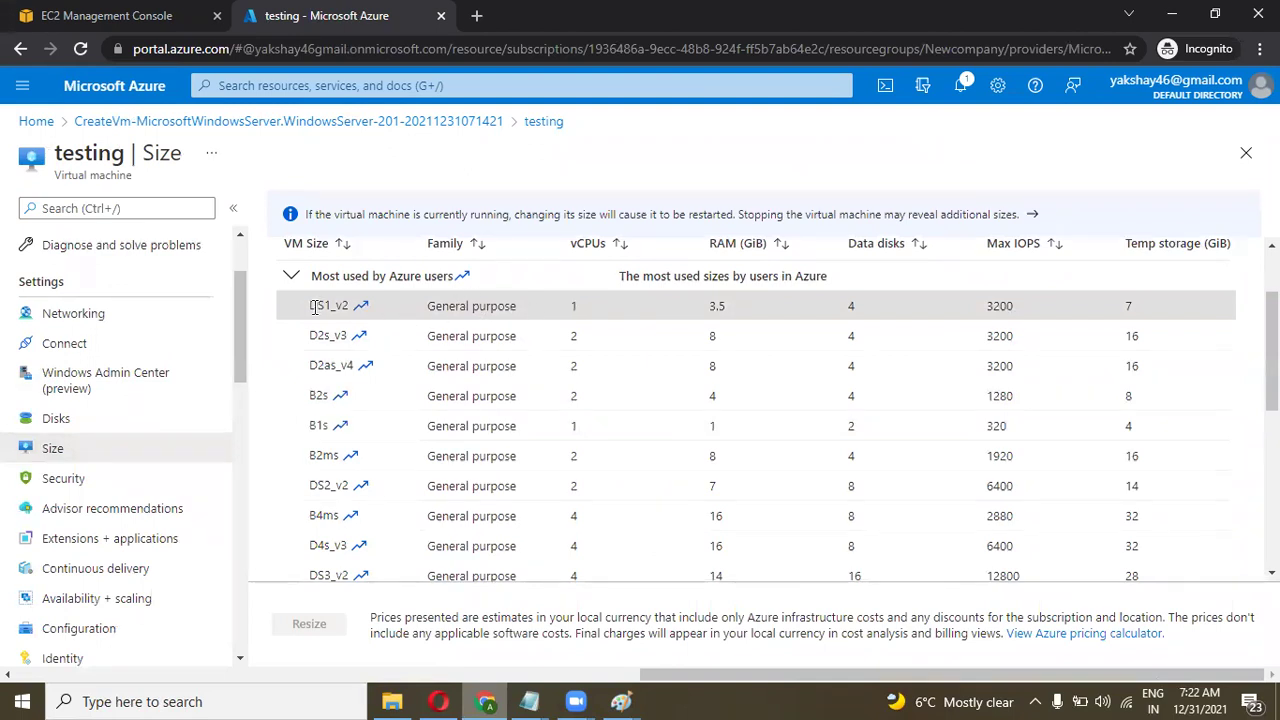
scroll(490, 307, up, 1)
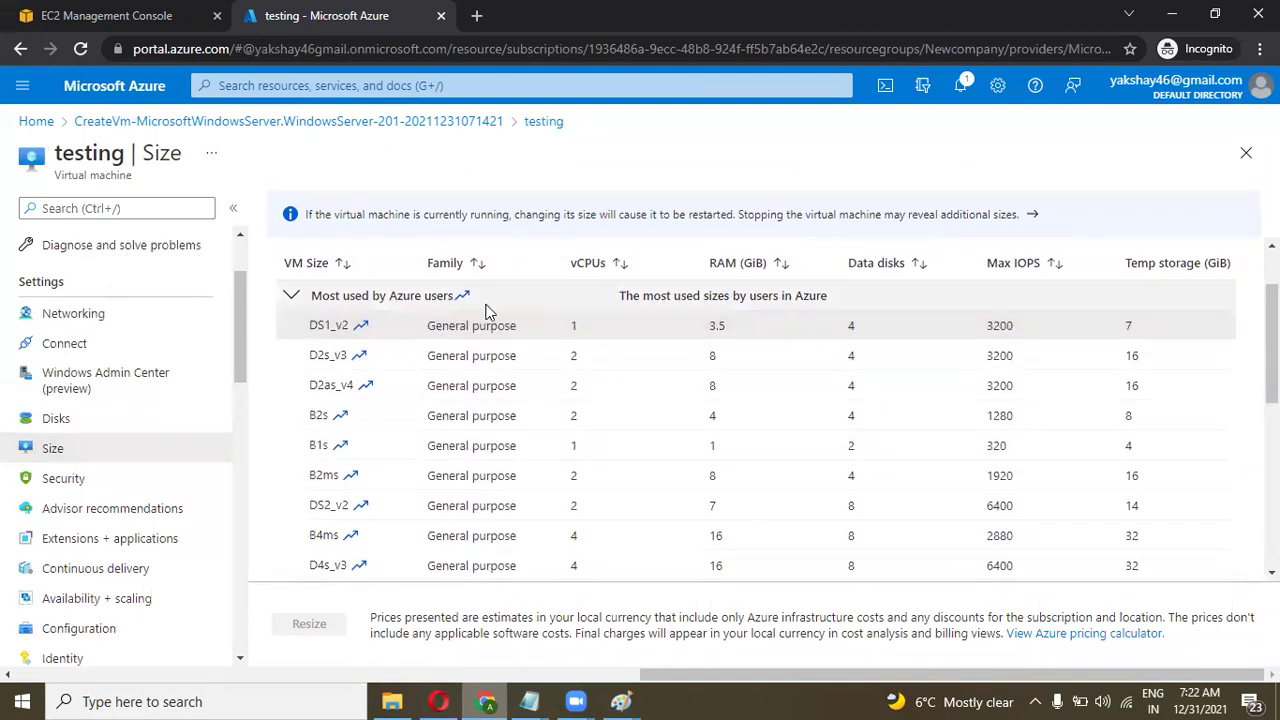
double_click(577, 328)
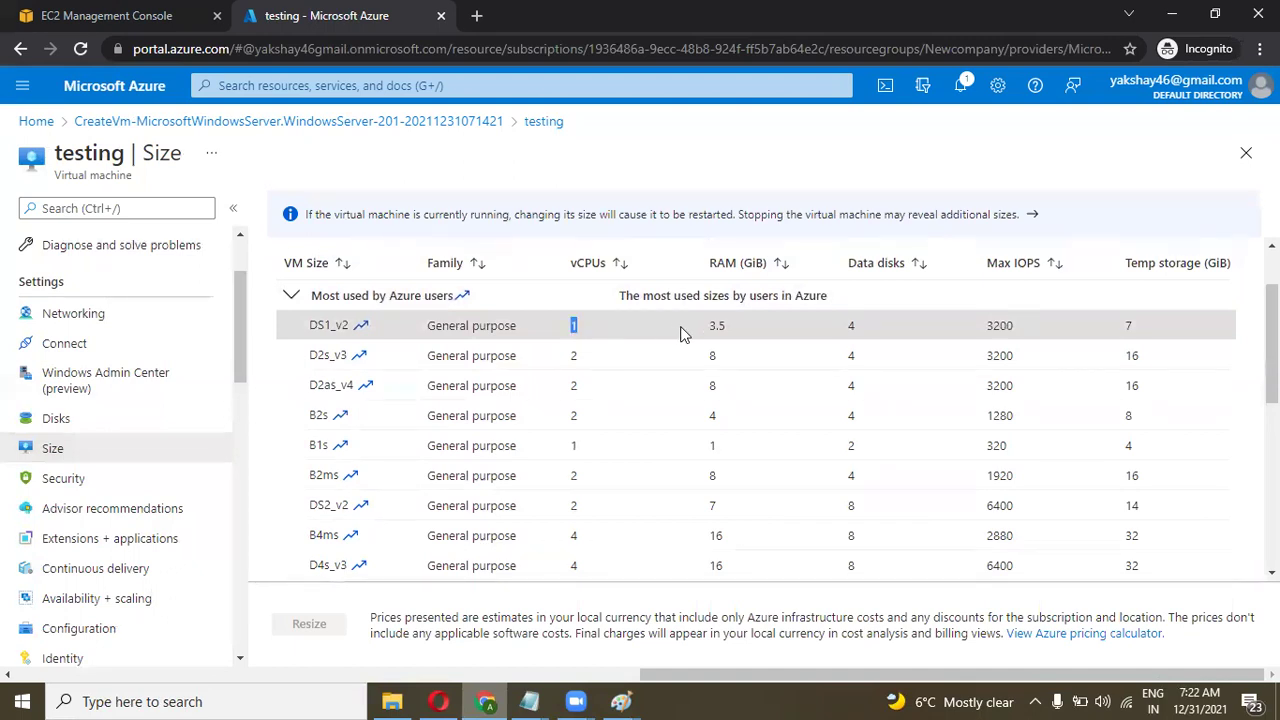
click(733, 331)
drag(1018, 327, 993, 325)
Select the DS2_v2 row without resizing, then go back to the Overview.
double_click(571, 507)
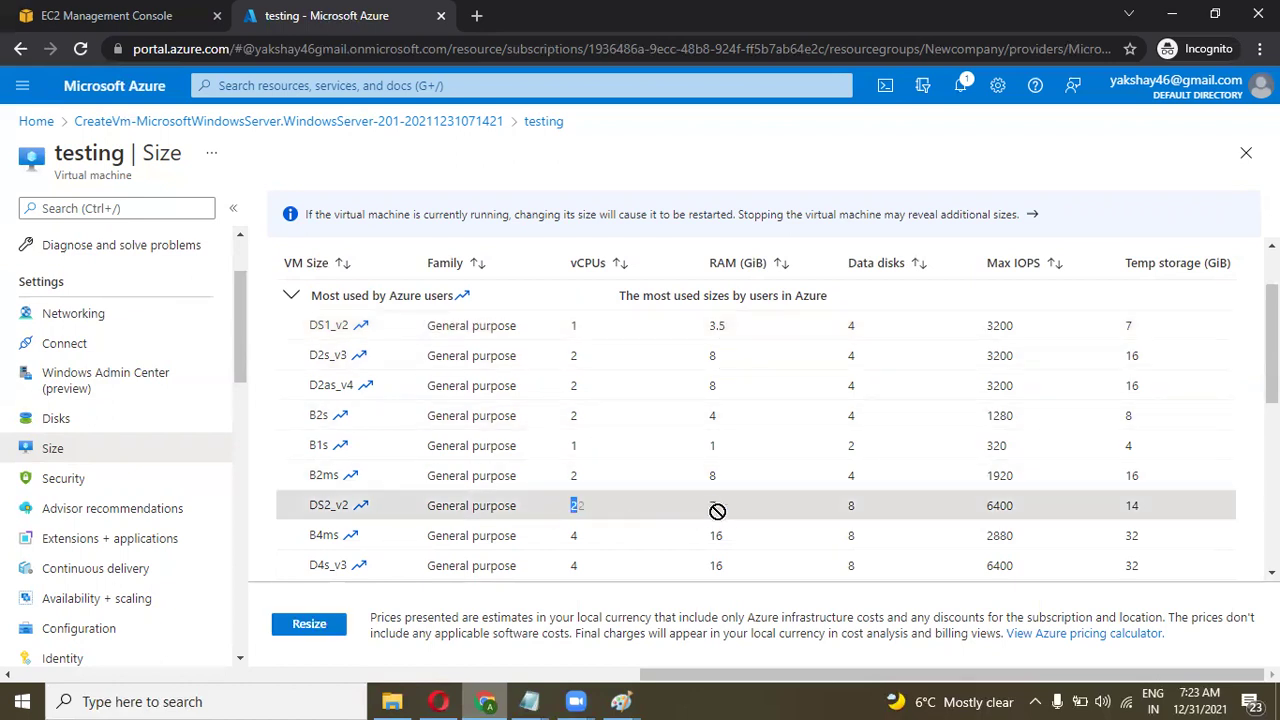
click(776, 521)
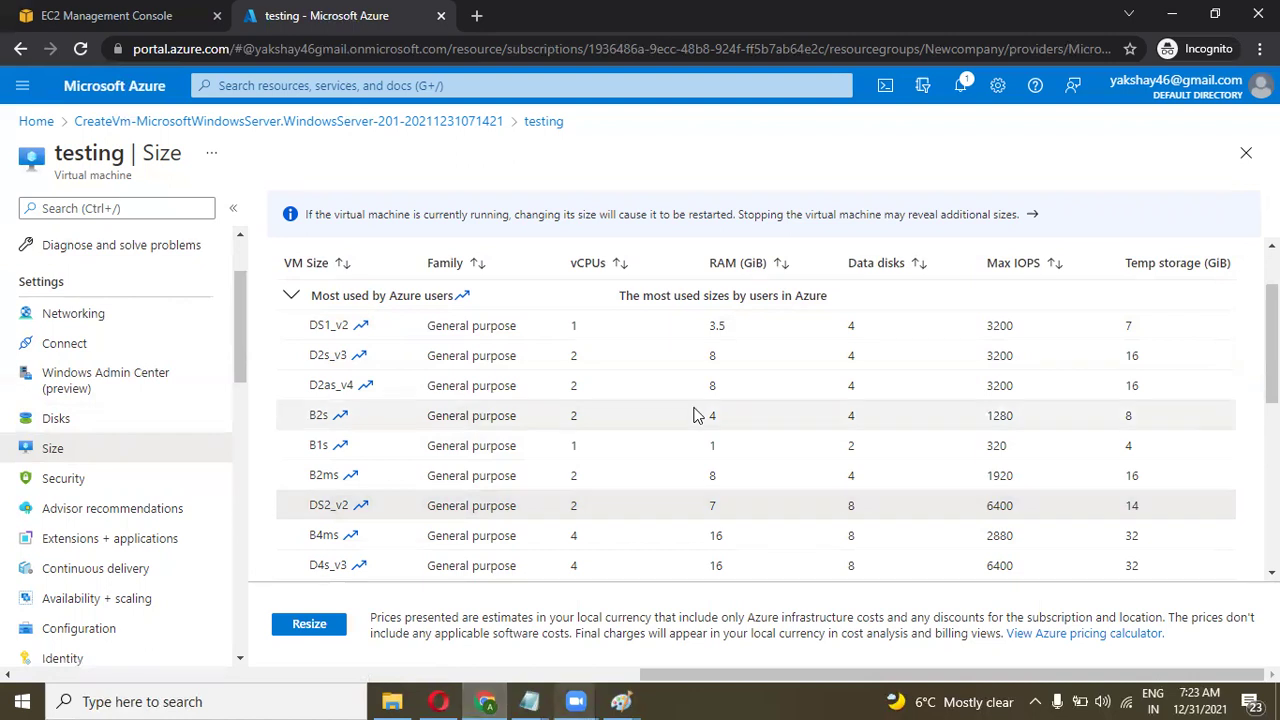
scroll(697, 415, down, 7)
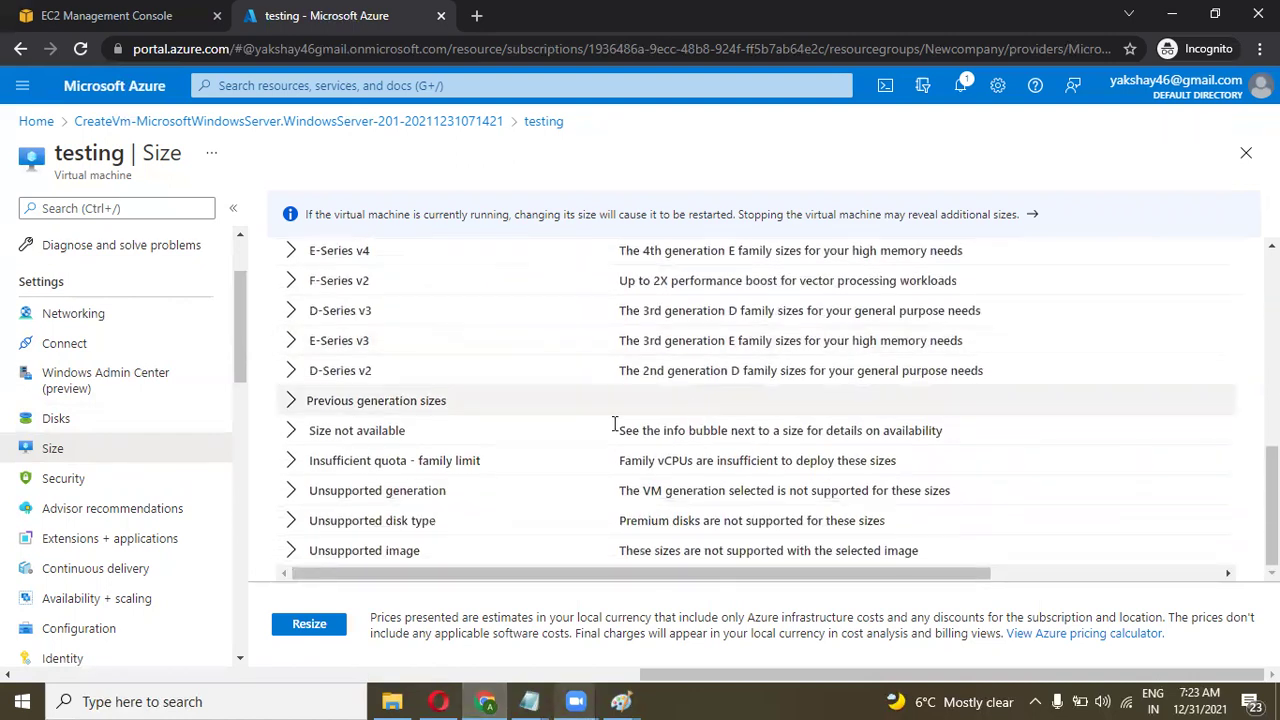
scroll(594, 410, up, 7)
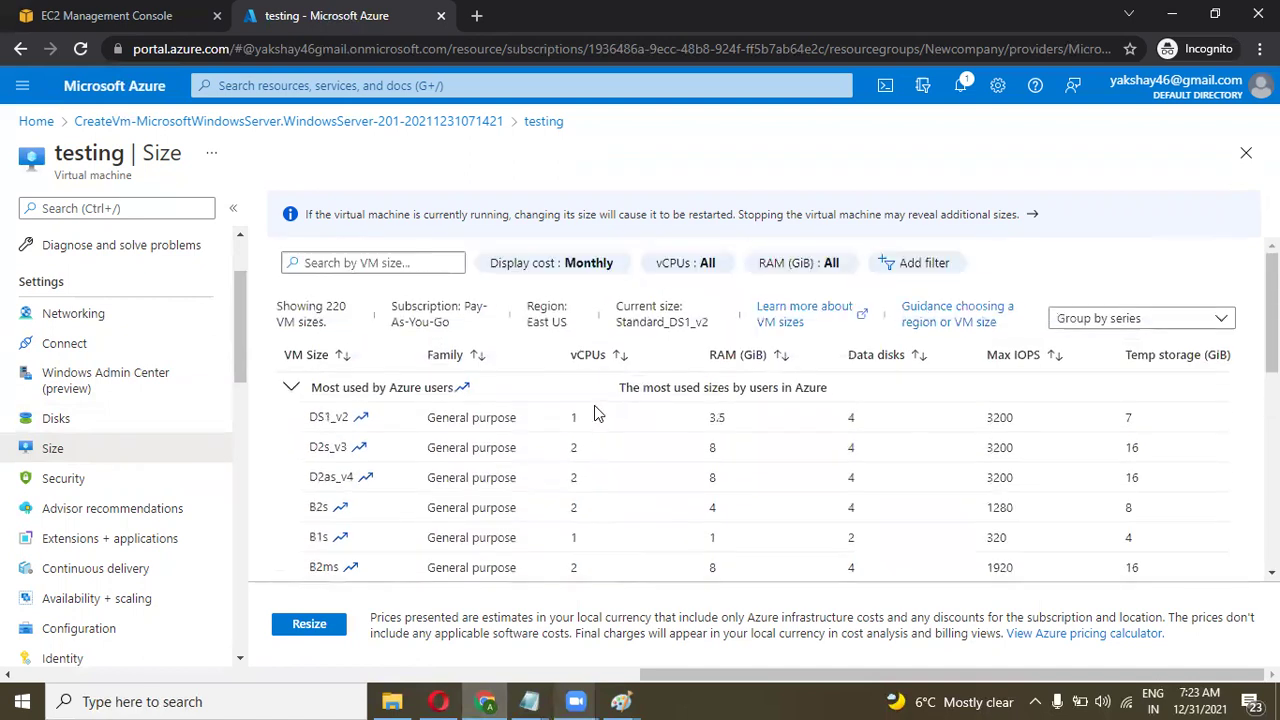
scroll(85, 290, up, 2)
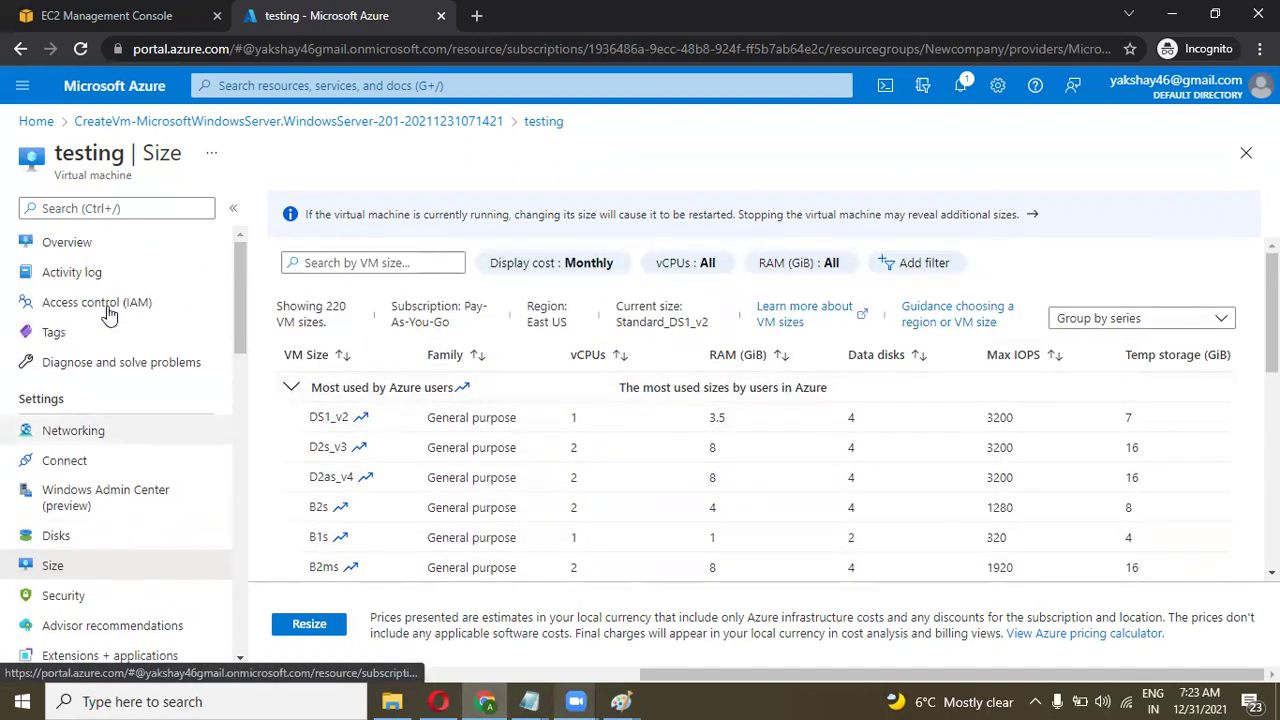
click(71, 245)
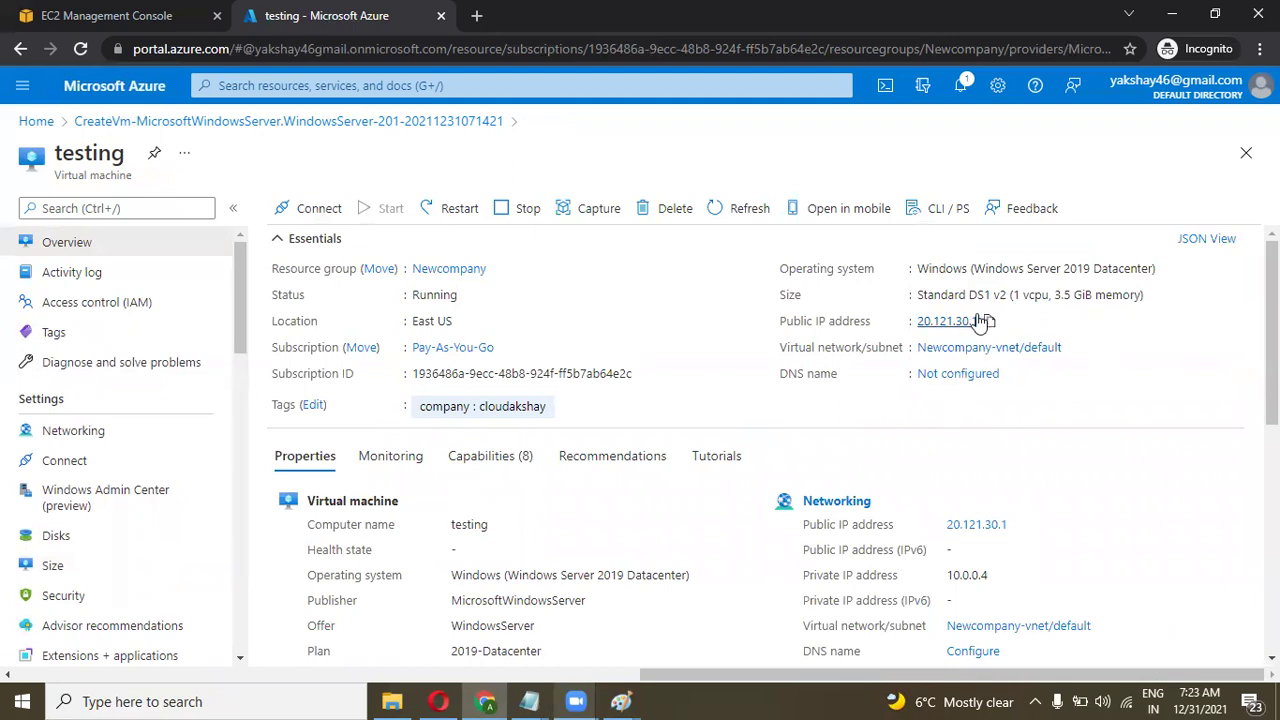
Review the Overview's Size, vCPUs and RAM, then open the 'testing | Size' blade listing 220 sizes.
scroll(733, 436, down, 1)
scroll(735, 437, up, 1)
scroll(733, 436, down, 1)
scroll(733, 436, up, 1)
scroll(733, 436, down, 3)
scroll(733, 436, down, 1)
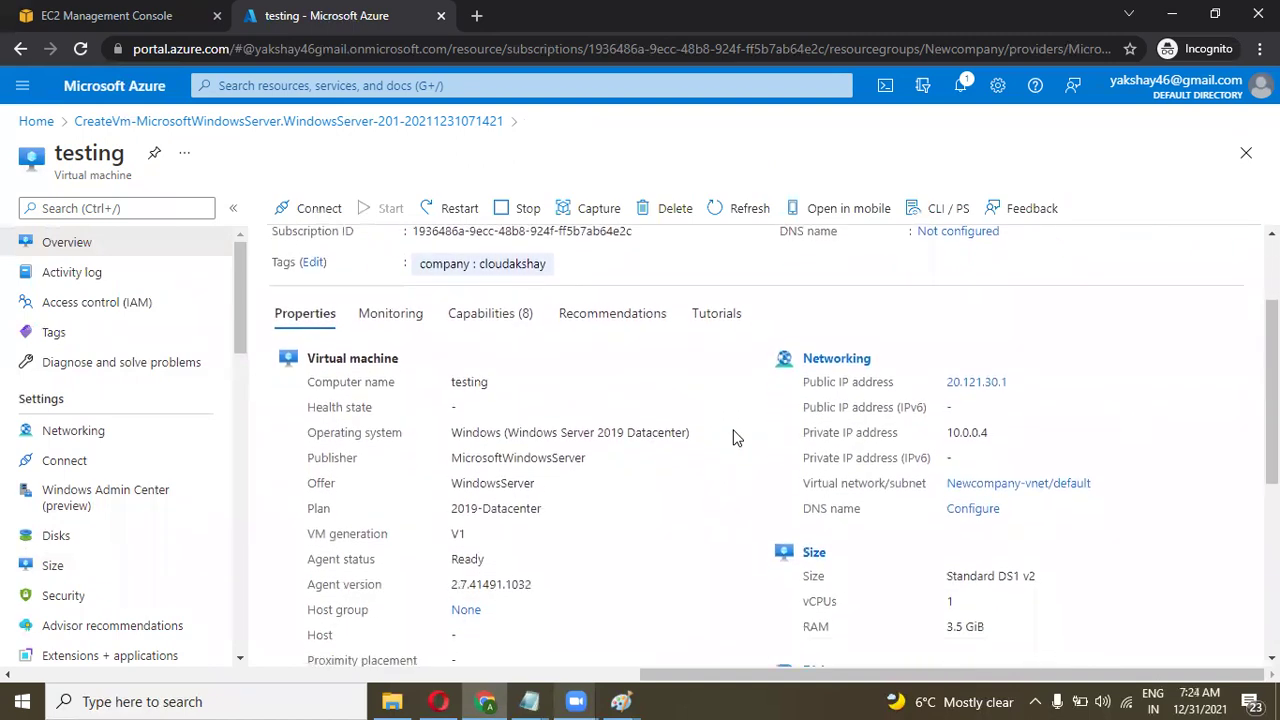
scroll(733, 436, down, 4)
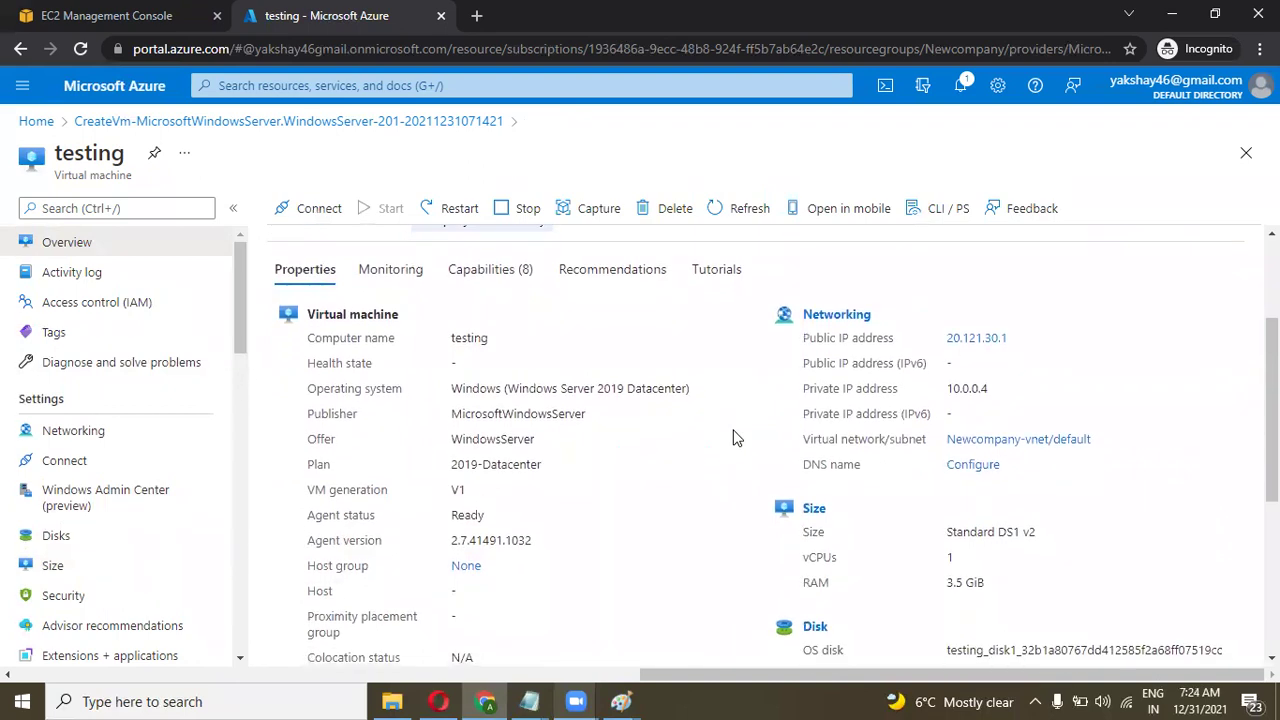
drag(1016, 430, 822, 385)
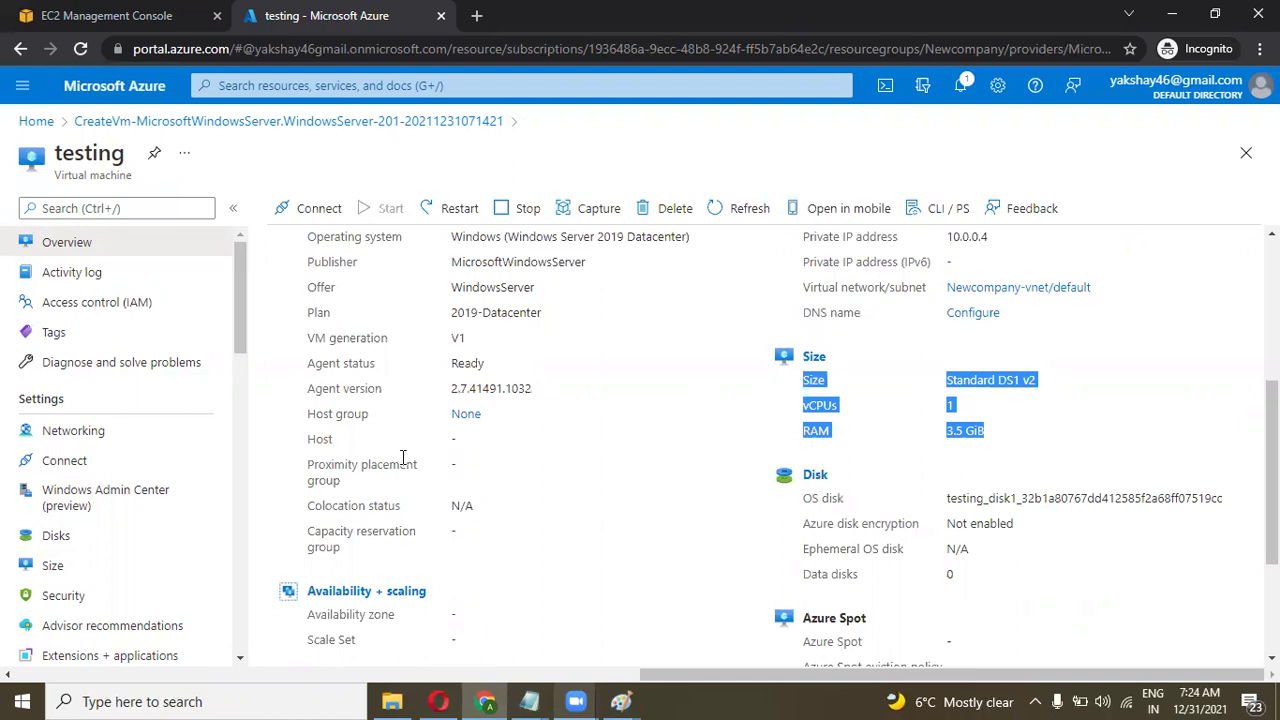
scroll(240, 293, down, 3)
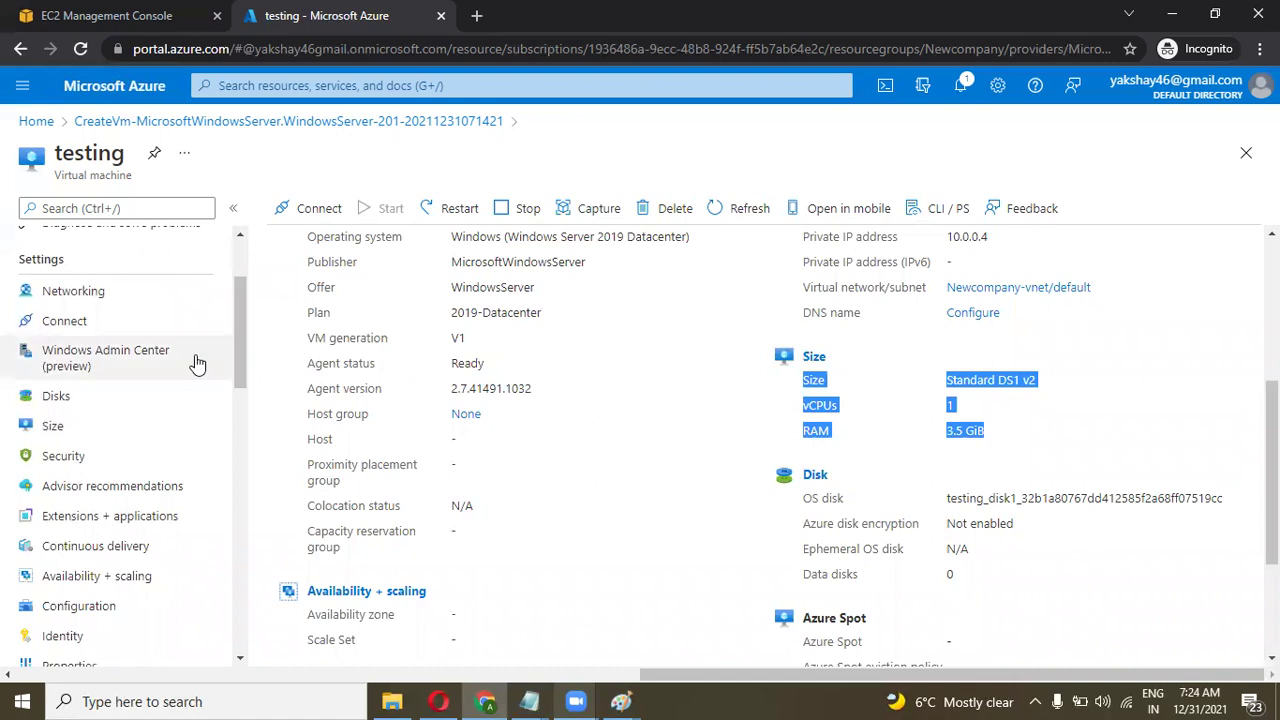
click(55, 428)
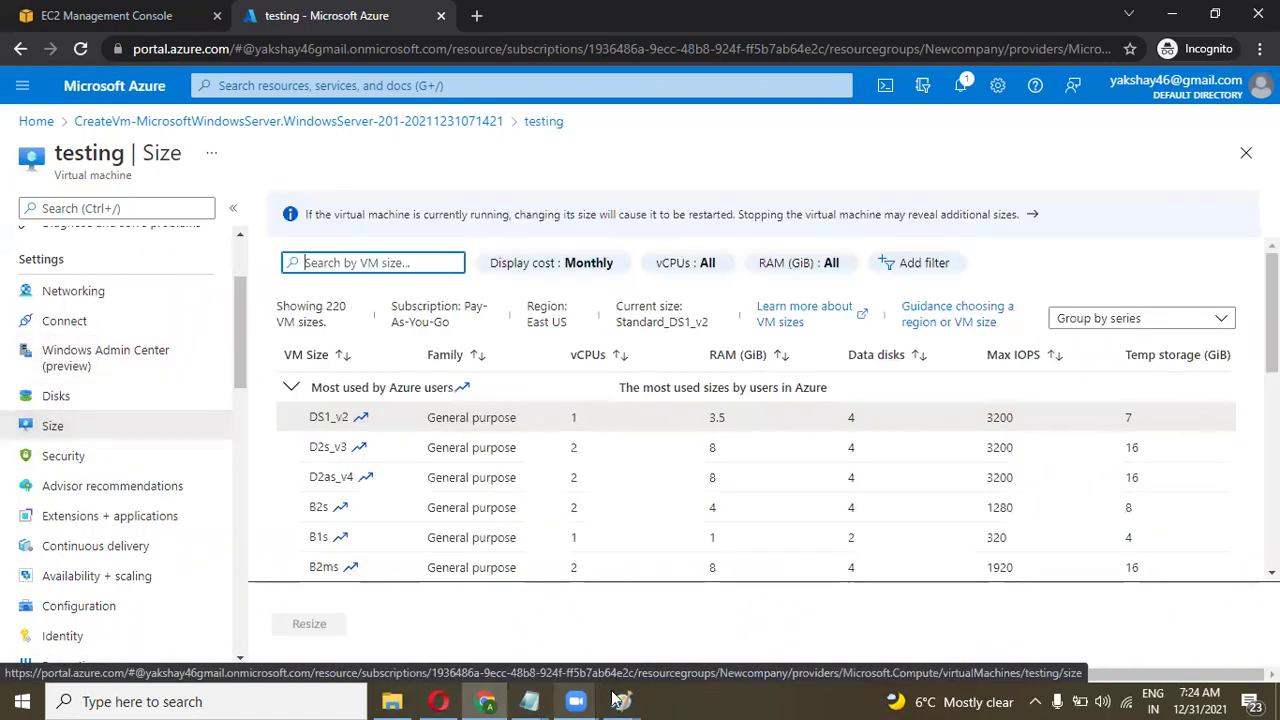
Bring Paint forward and commit the vm status and Vm limits notes to the canvas.
mouse_move(620, 700)
click(654, 665)
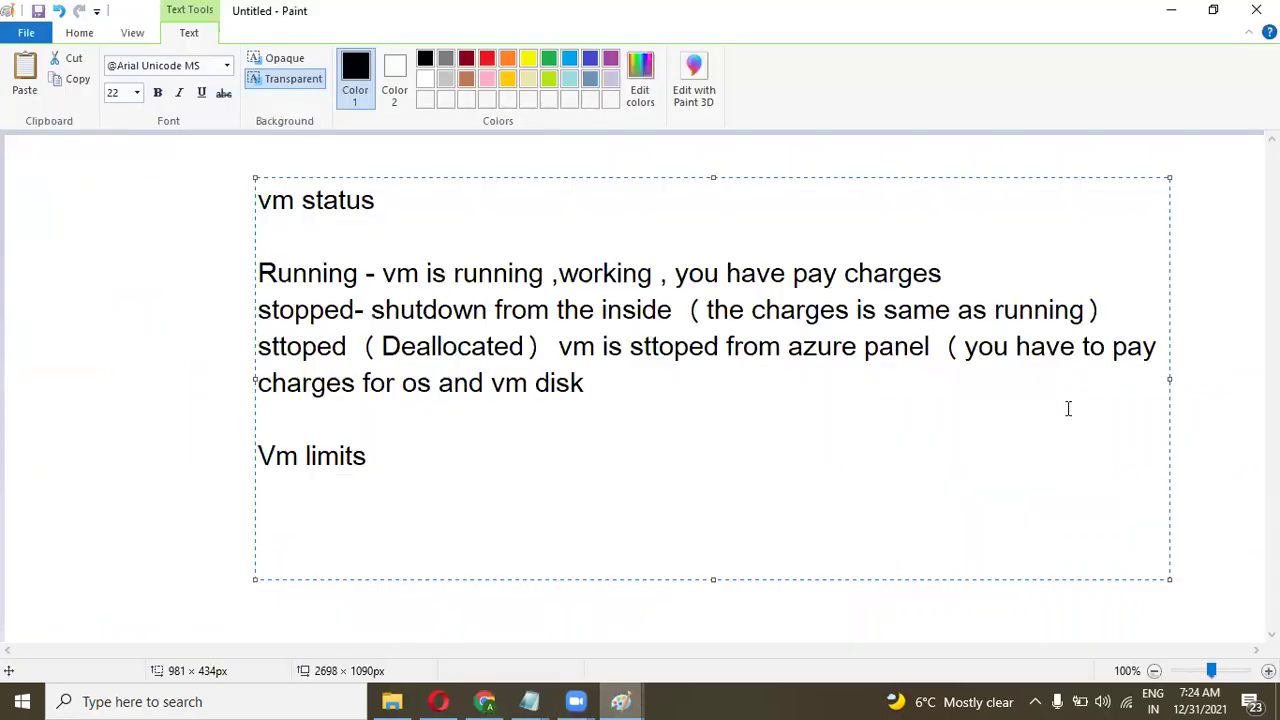
click(1211, 370)
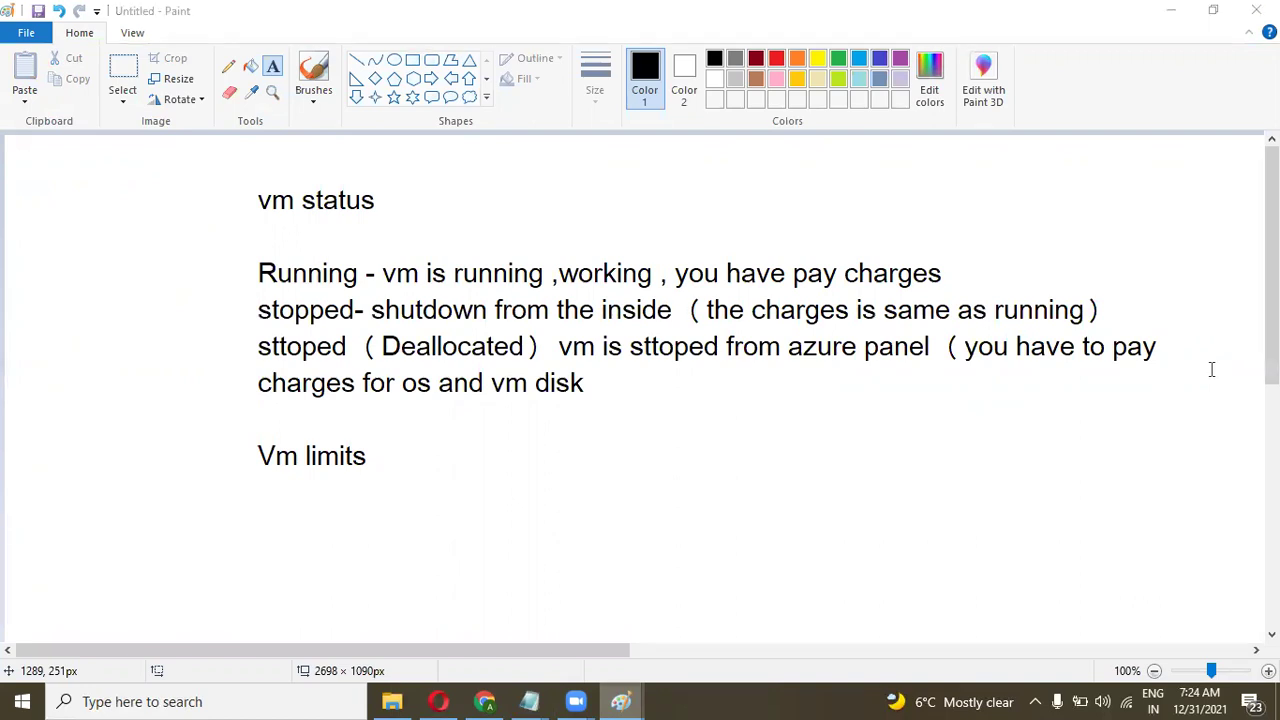
key(super)
key(super)
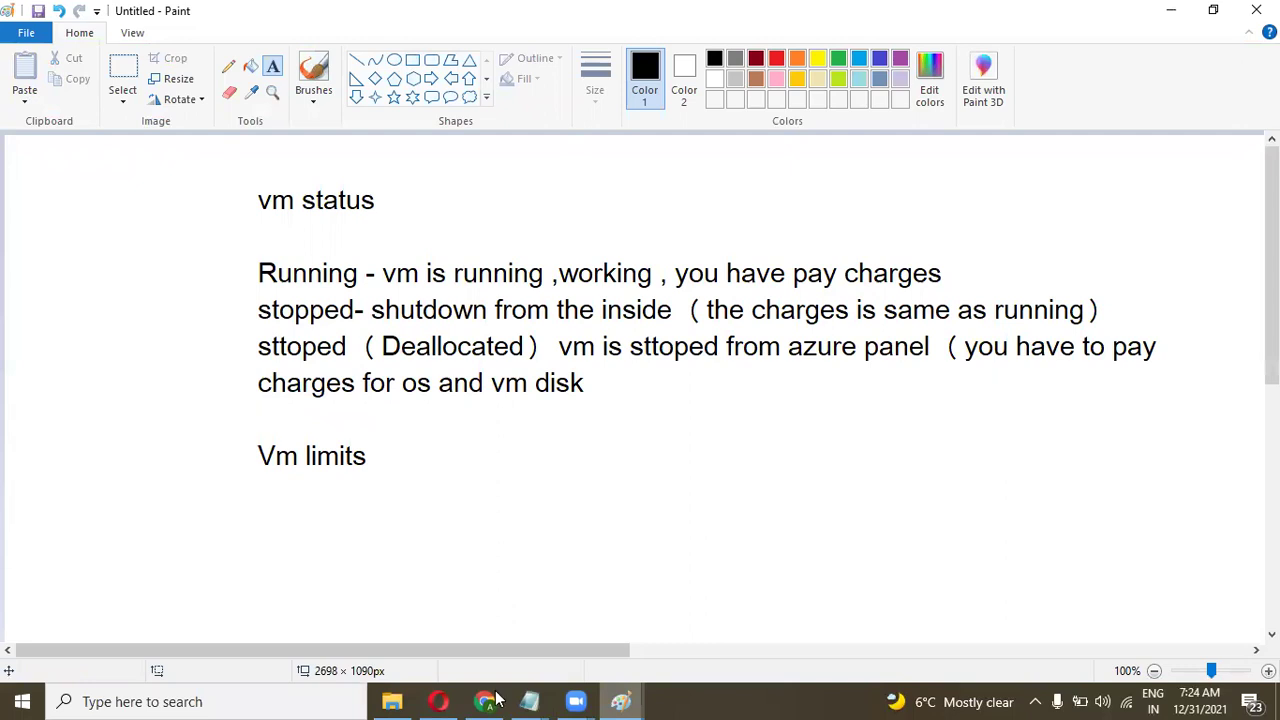
Switch to Chrome and review the Overview's Standard DS1 v2 size, vCPUs and RAM.
mouse_move(497, 699)
click(514, 651)
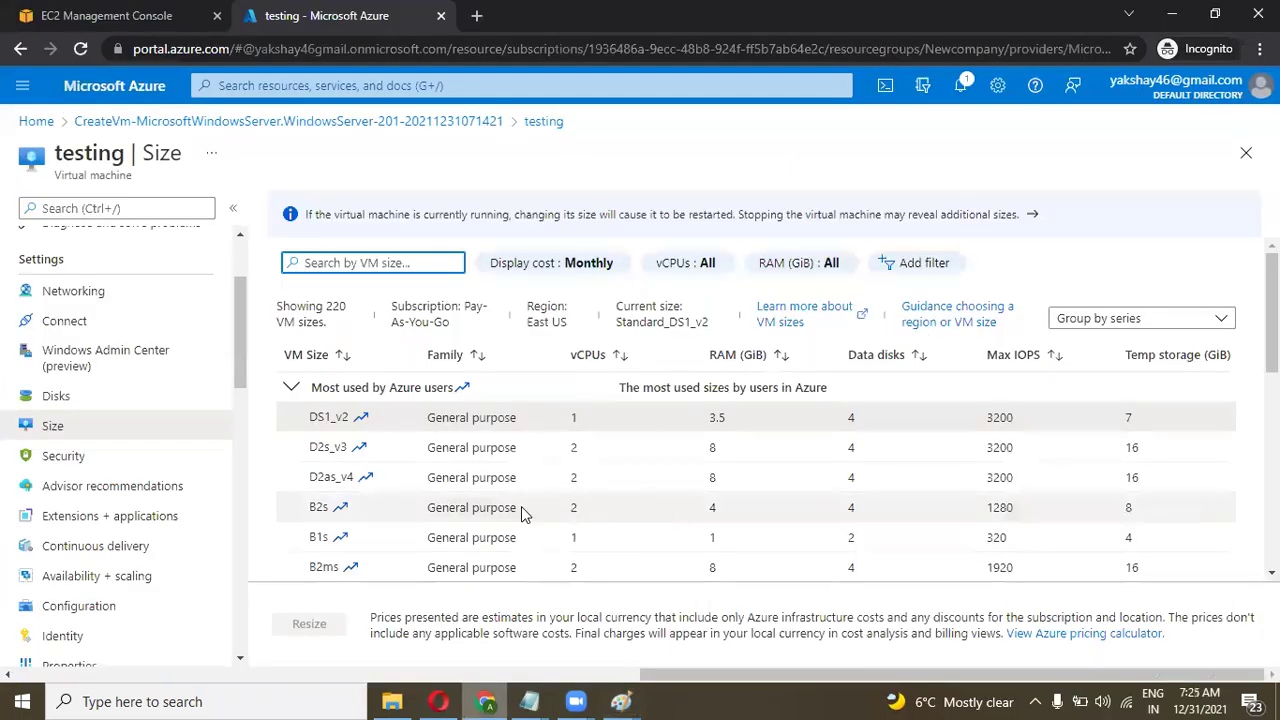
scroll(234, 443, up, 2)
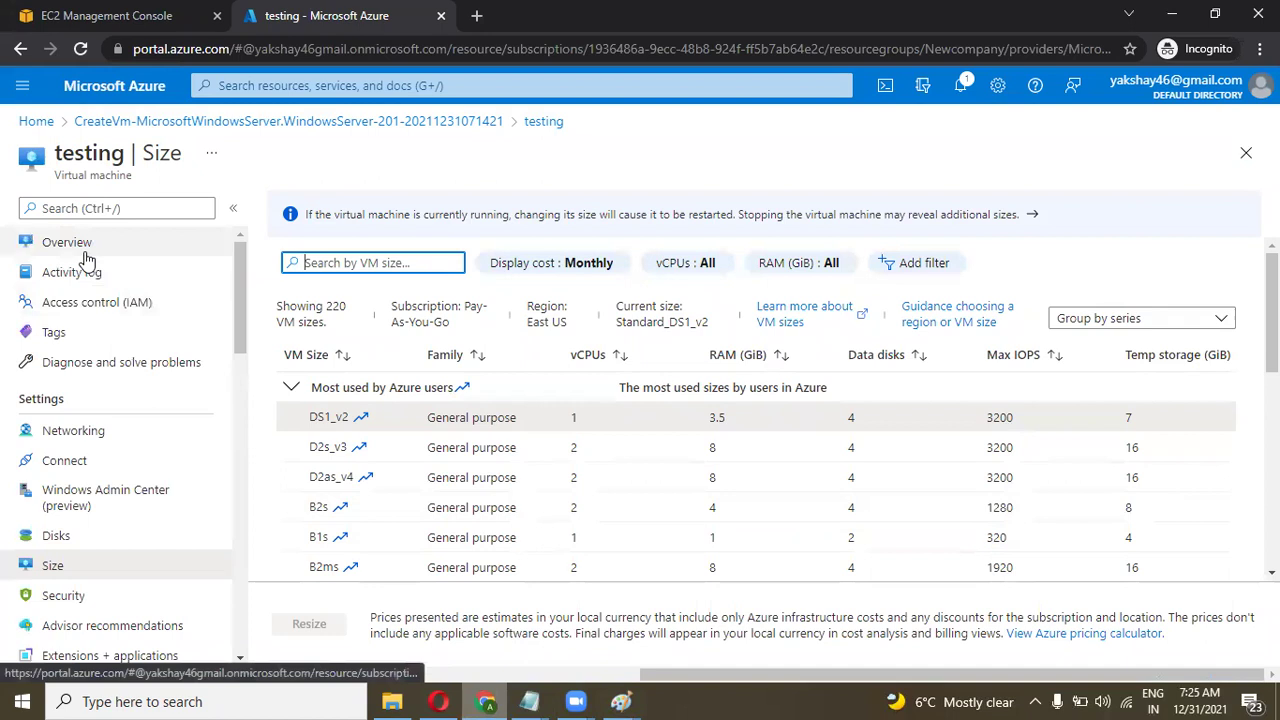
click(85, 250)
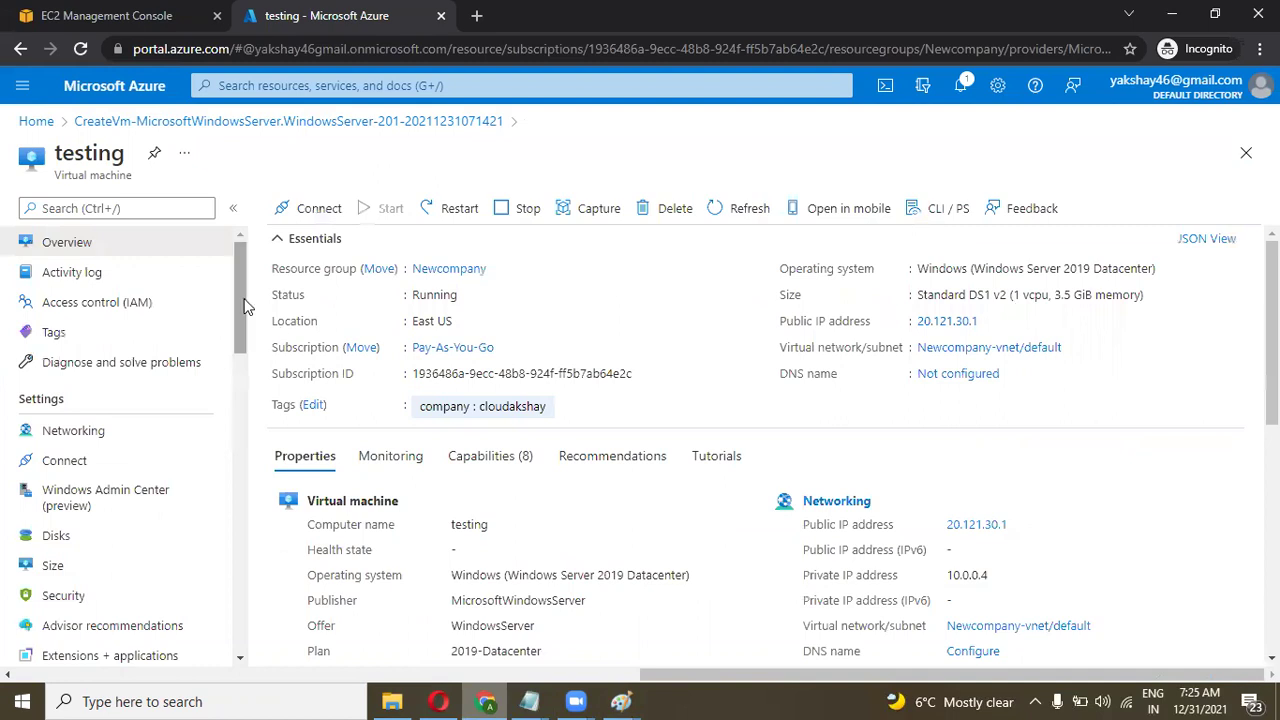
scroll(613, 426, down, 3)
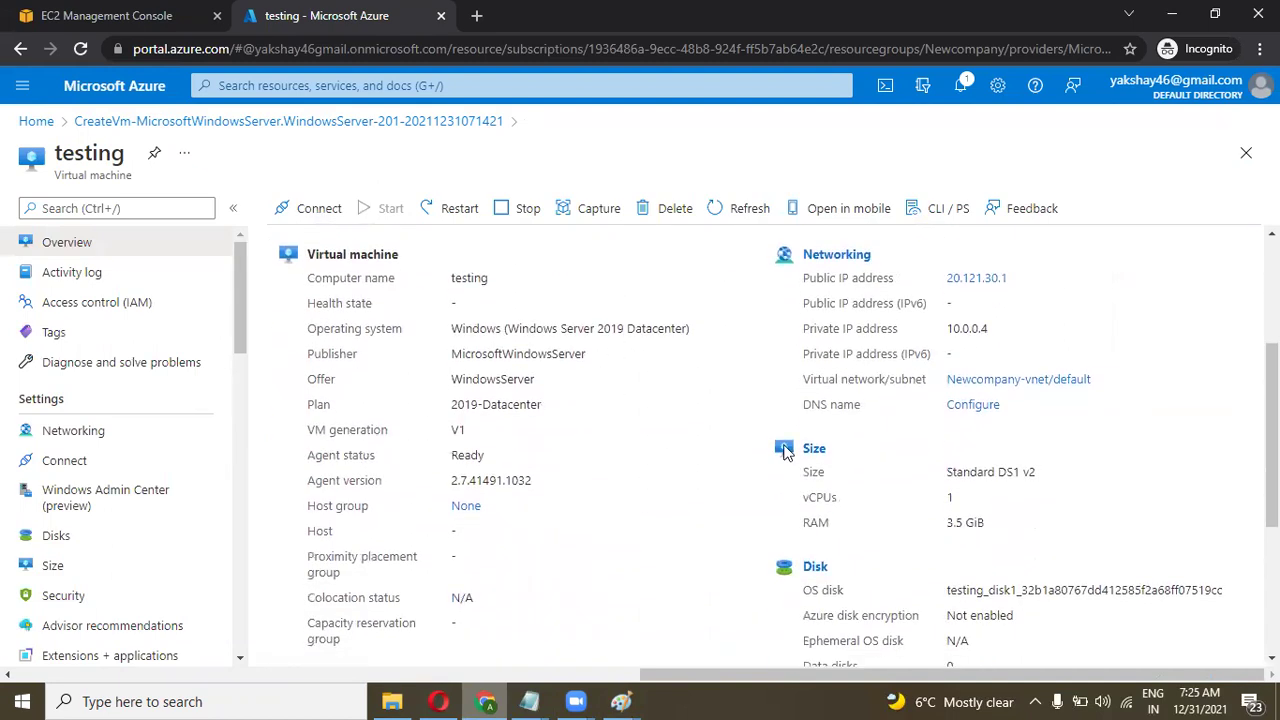
drag(988, 520, 806, 476)
click(742, 481)
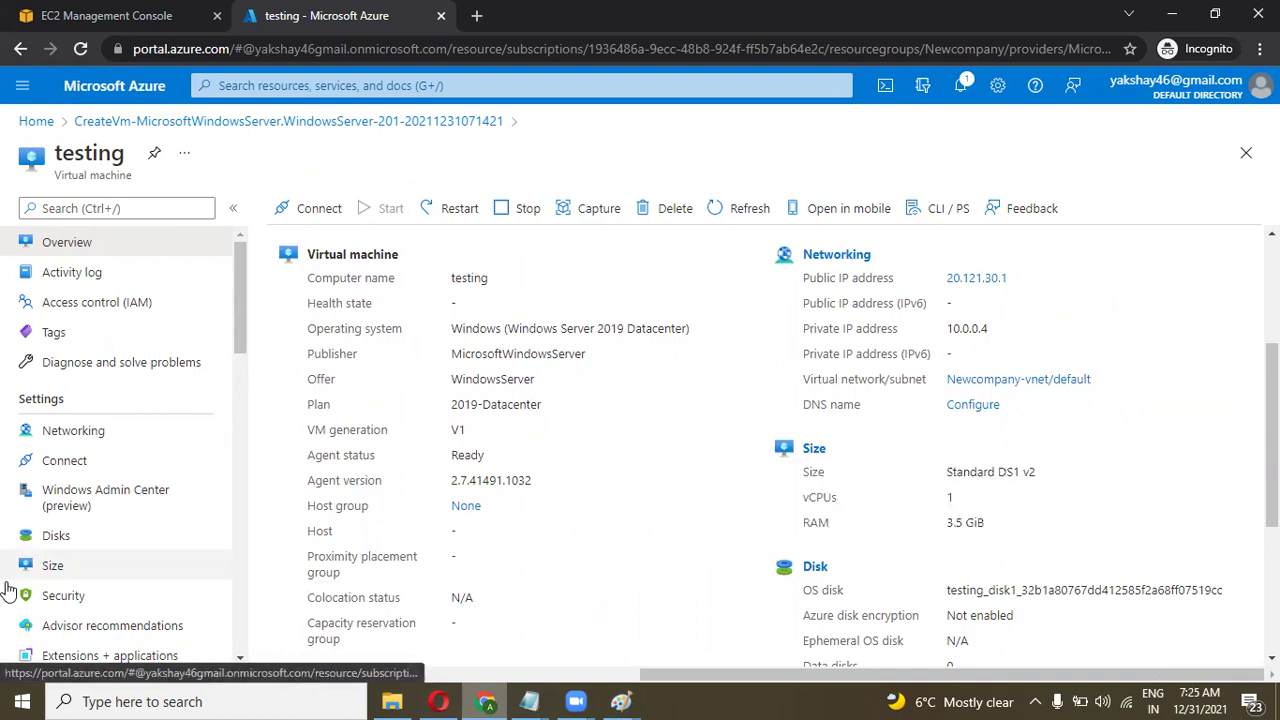
Browse the VM size list, then go back to the Overview.
click(55, 567)
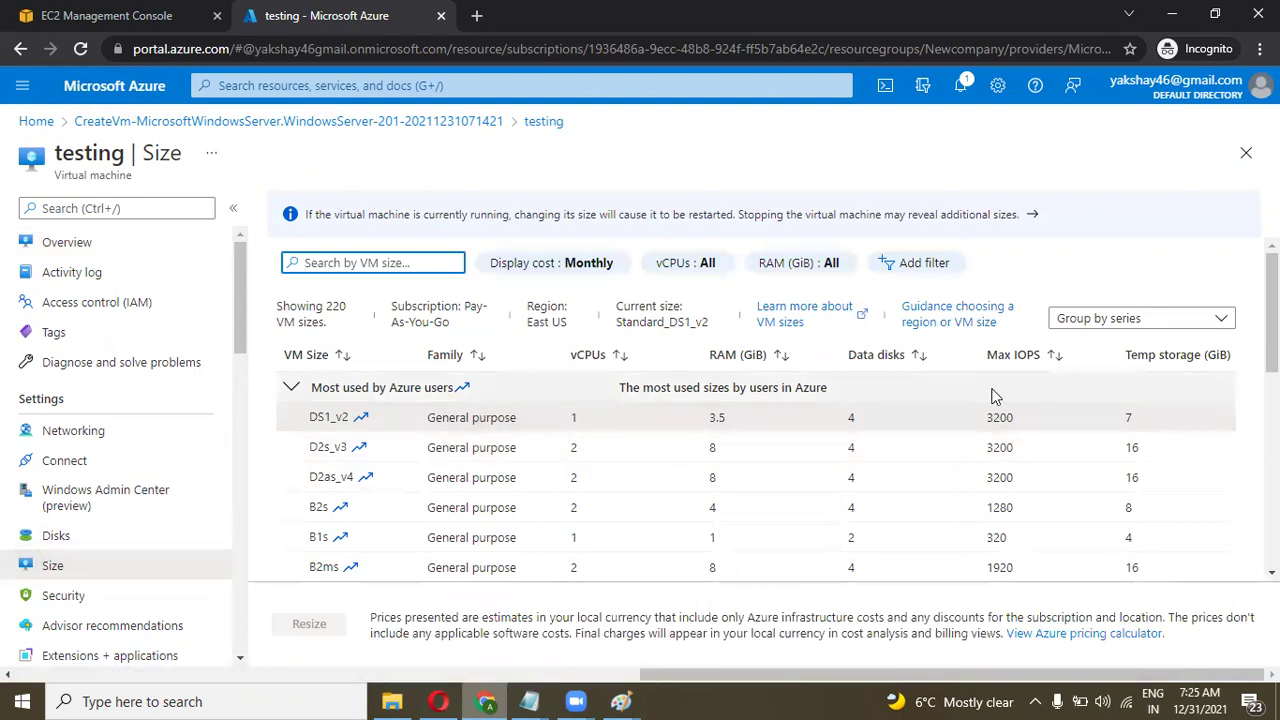
scroll(995, 397, down, 2)
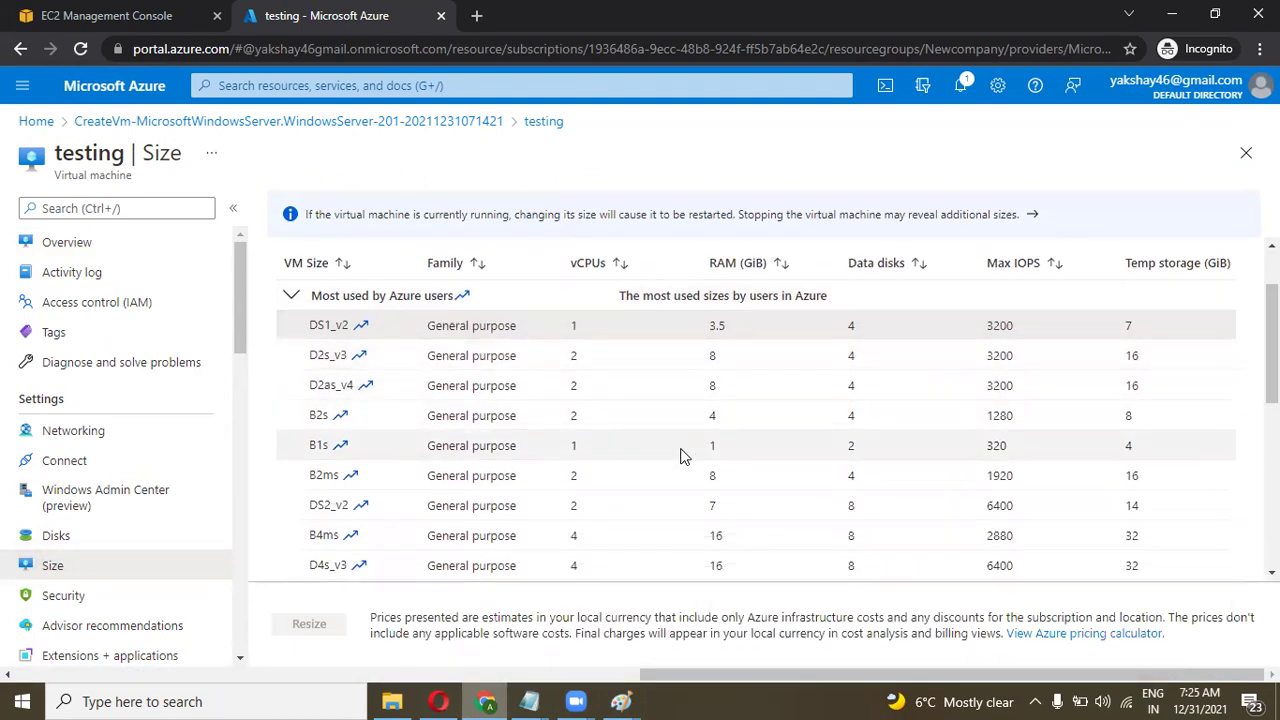
scroll(683, 453, down, 1)
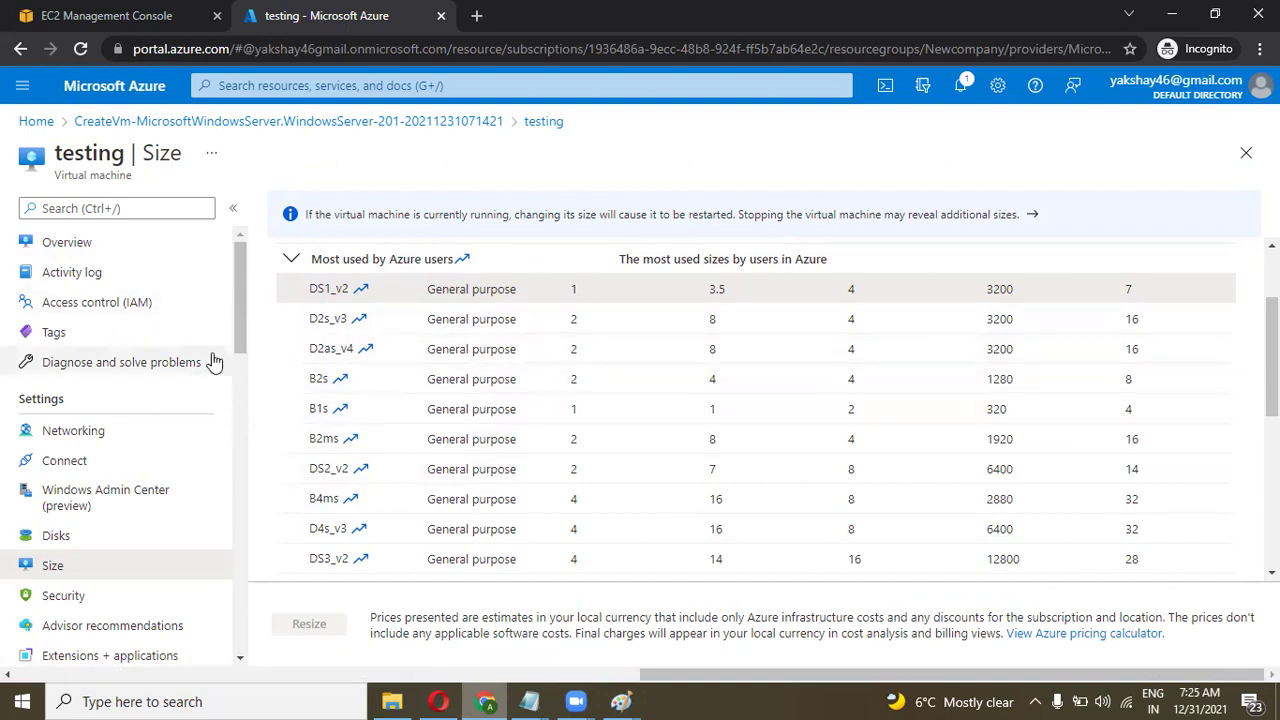
click(80, 248)
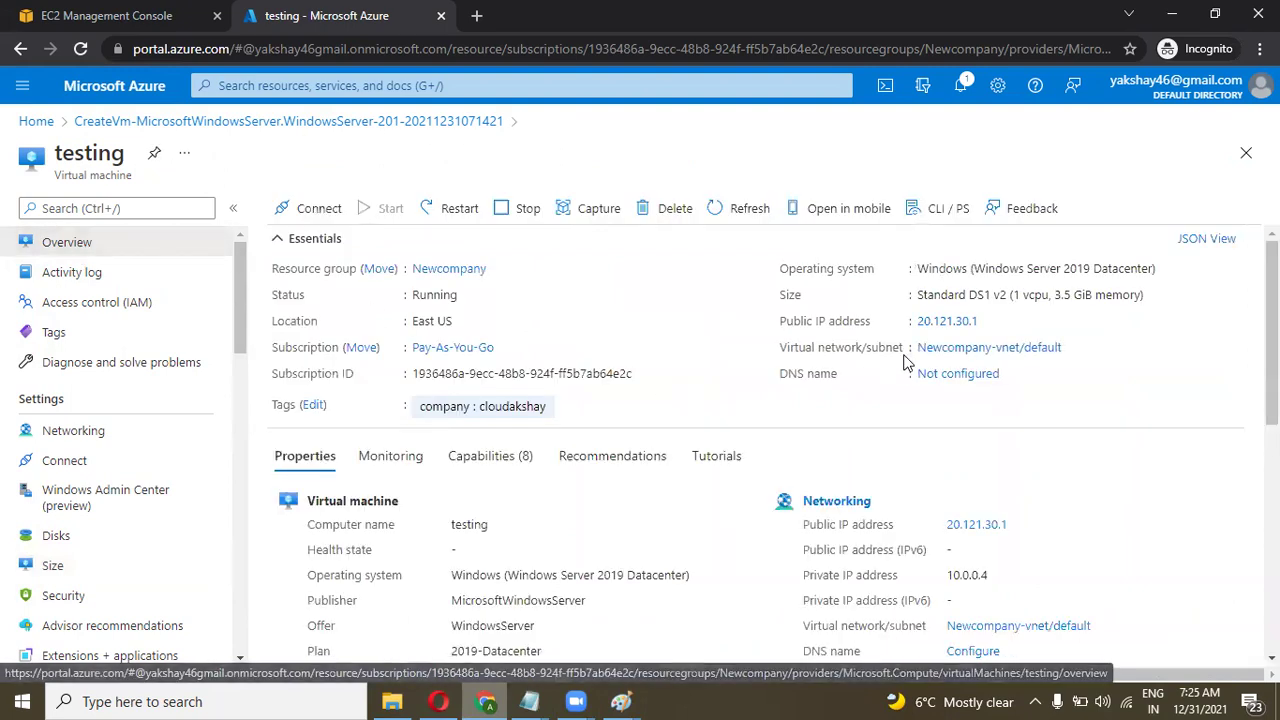
Copy the public IP 20.121.30.1 and connect to it in Remote Desktop Connection ('rdp').
click(990, 321)
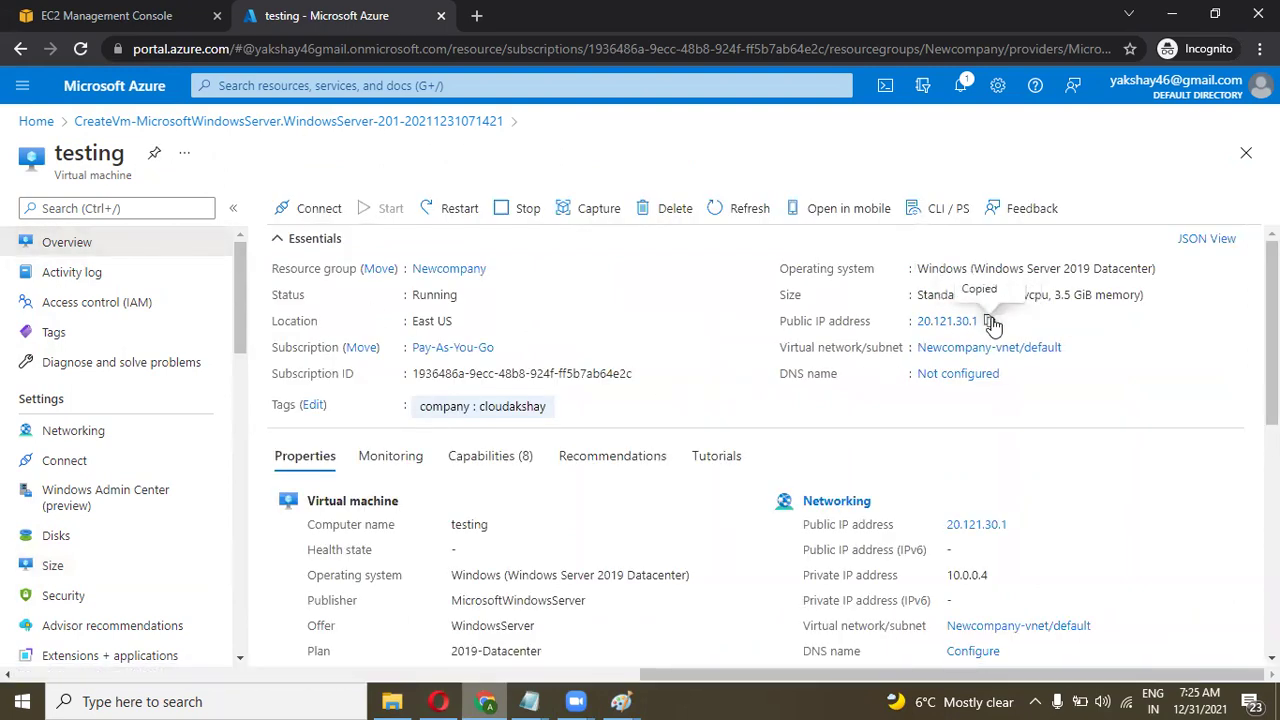
click(218, 700)
text(rdp)
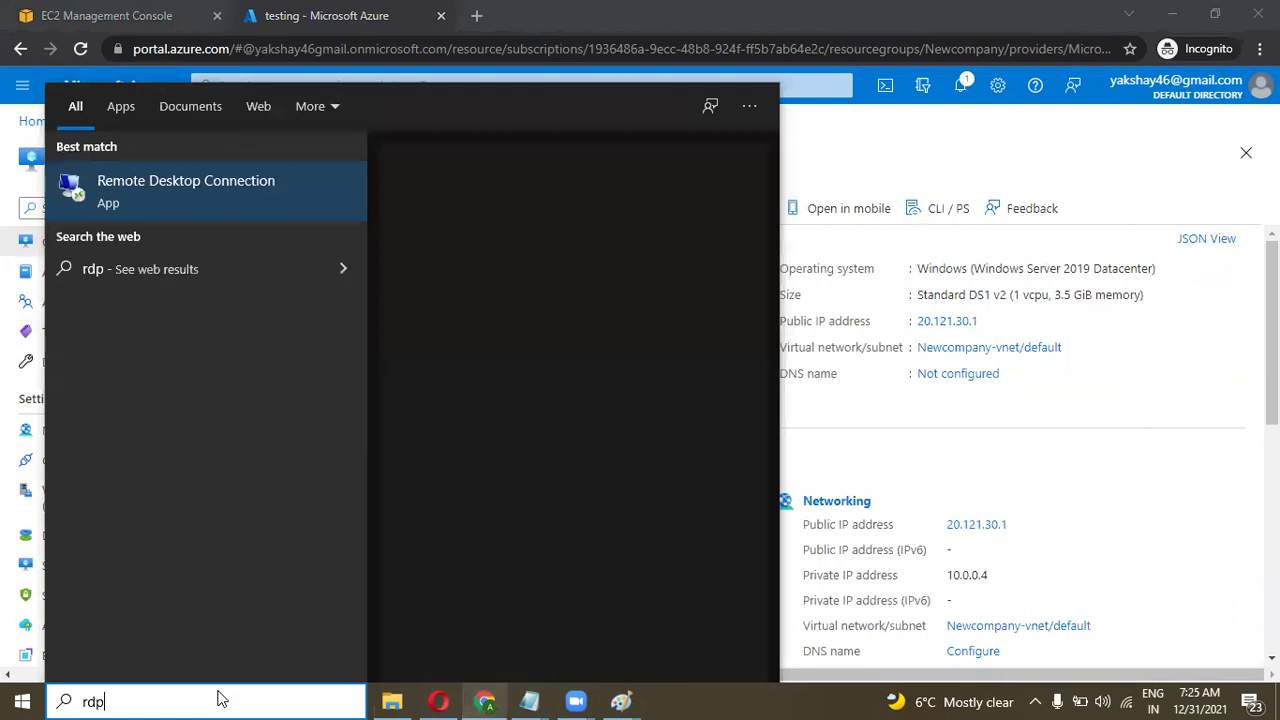
key(Return)
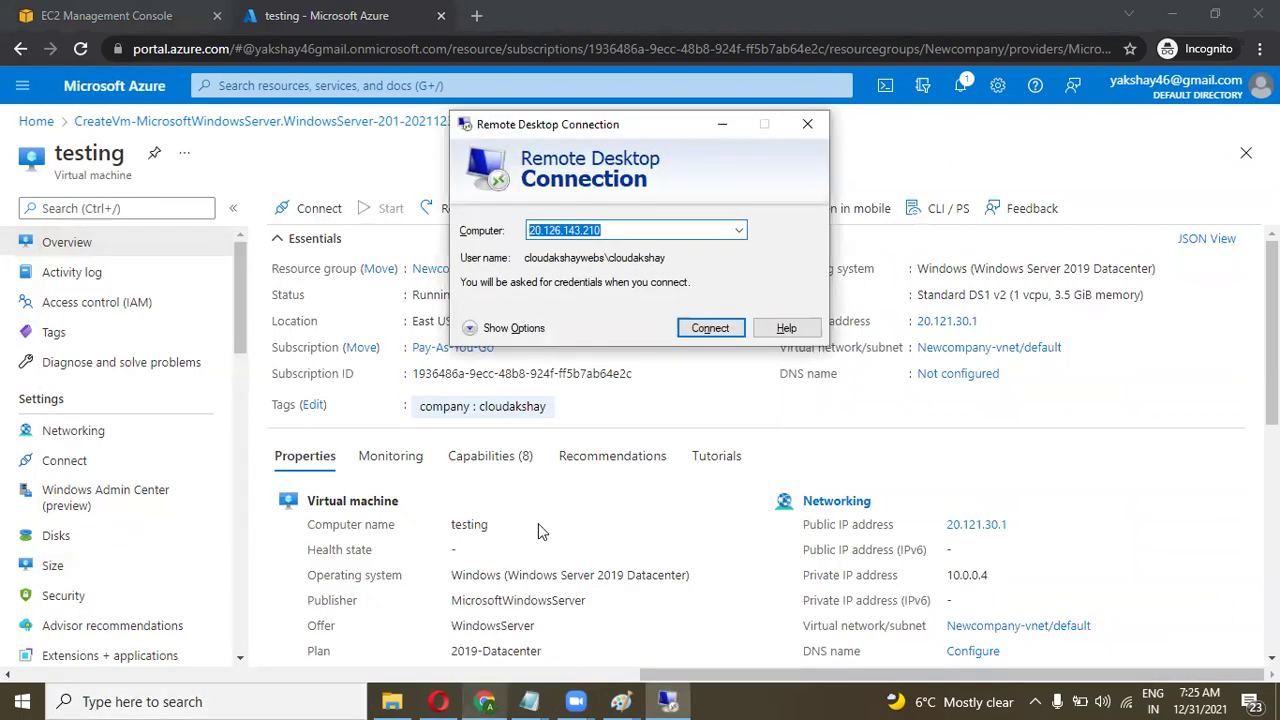
key(ctrl+v)
click(690, 333)
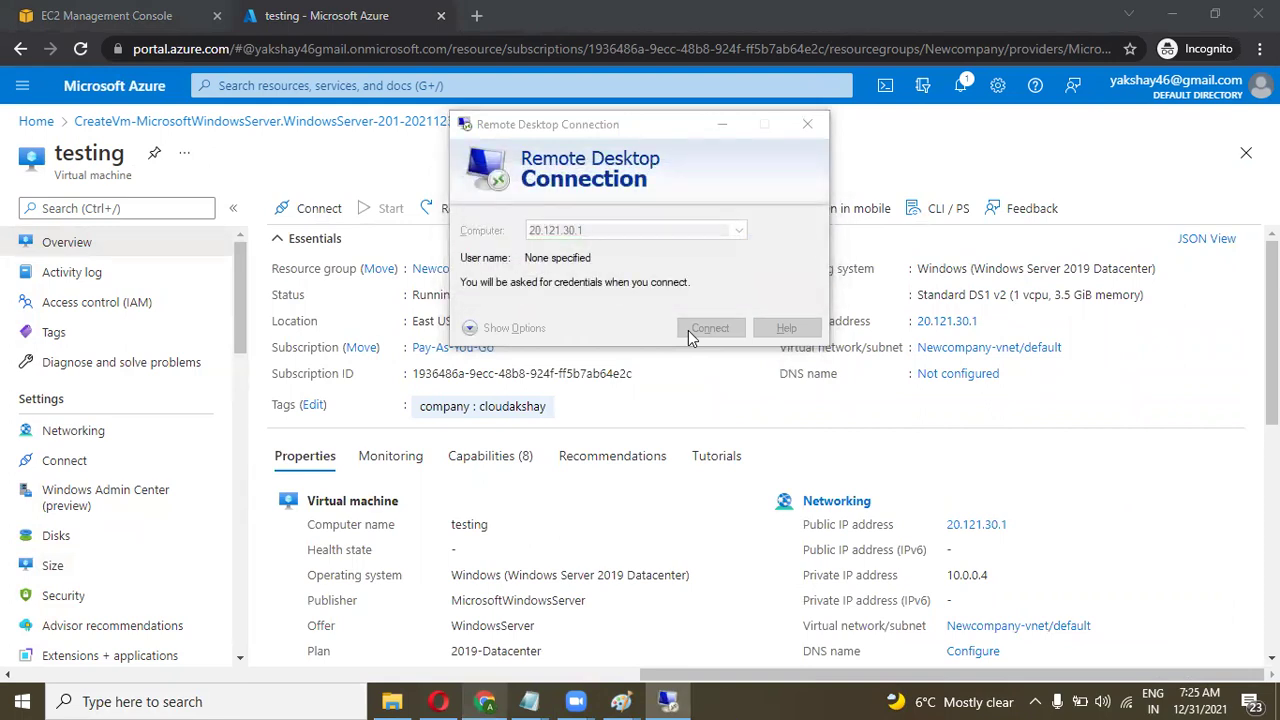
Enter the VM administrator user name and password to sign in.
text(cloudakshay)
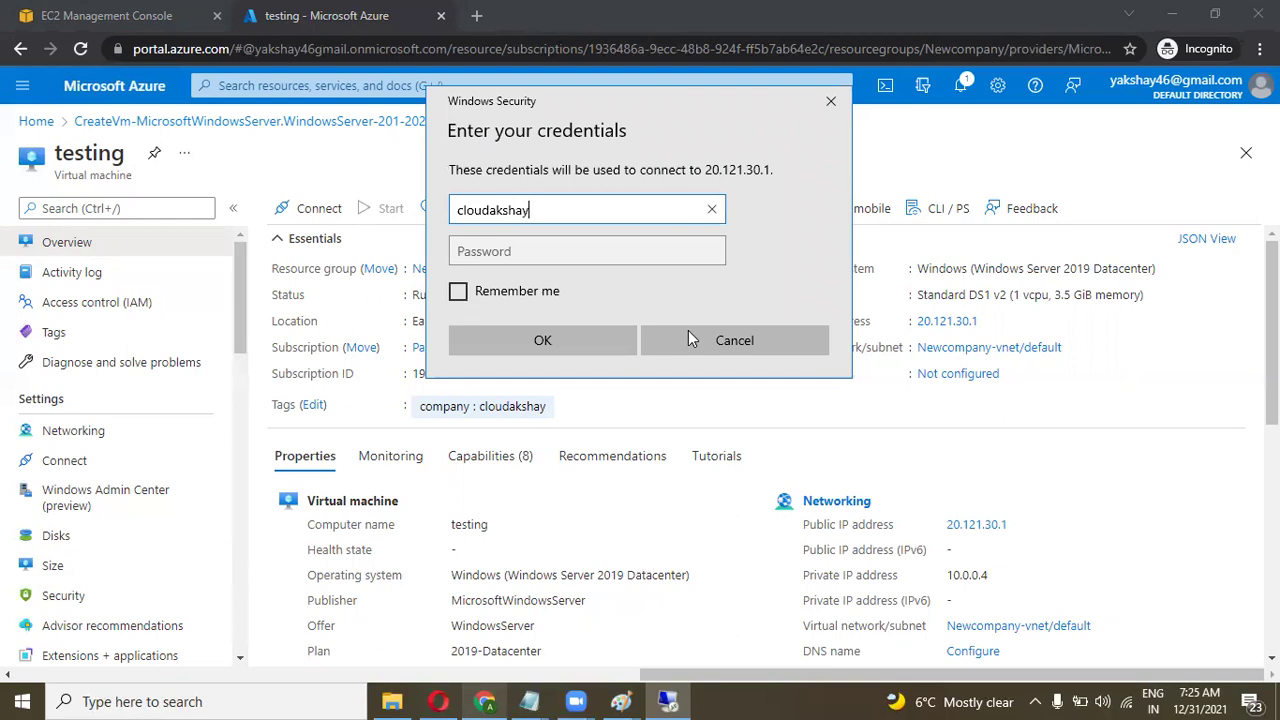
key(Tab)
text(**********)
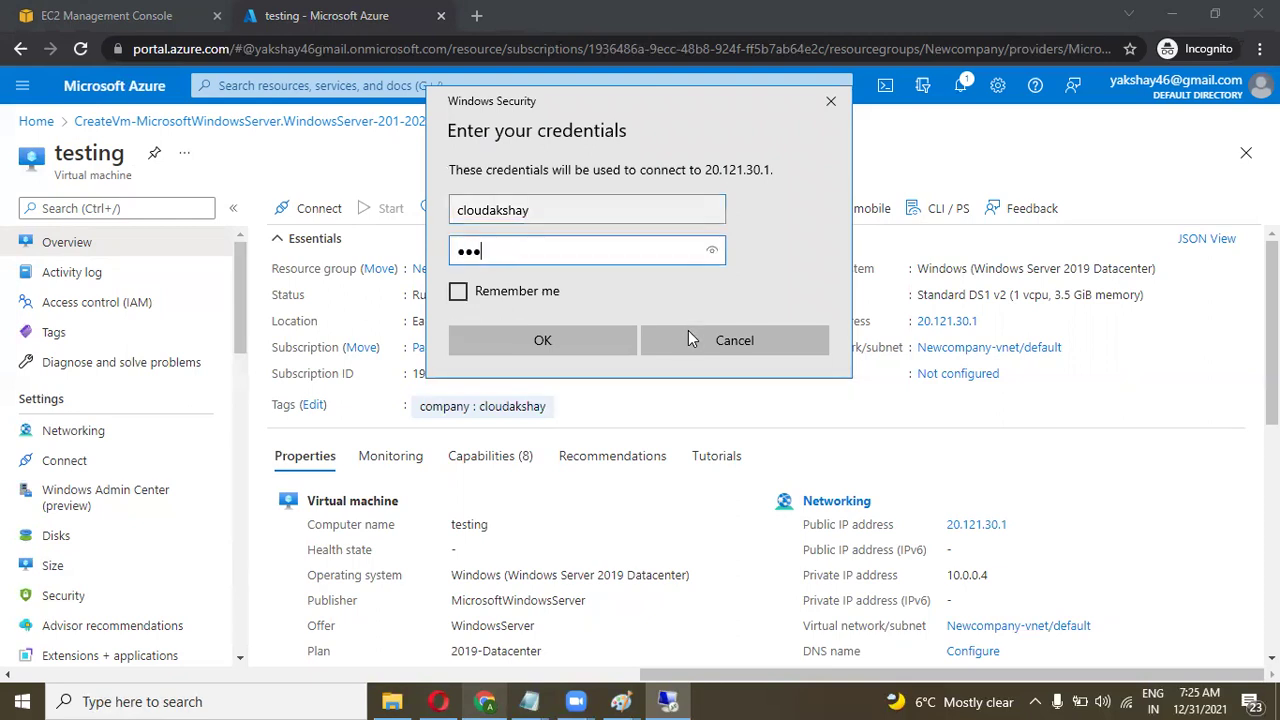
text(*****)
key(Return)
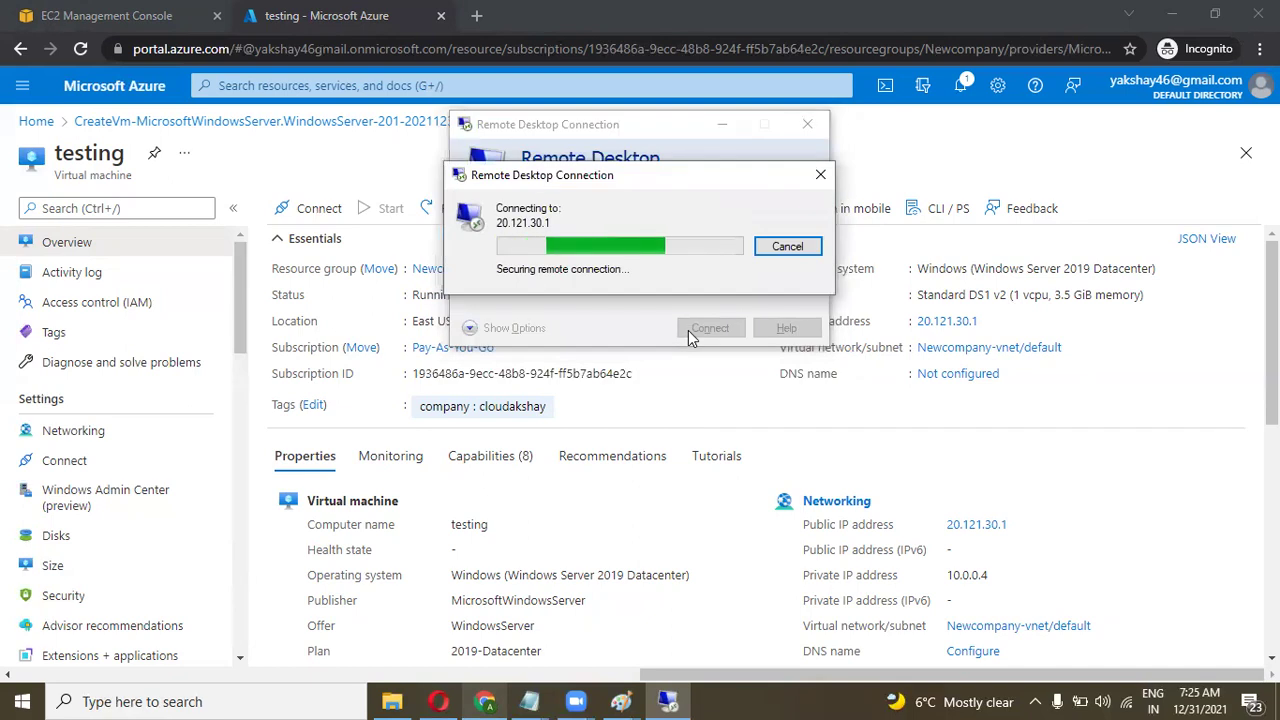
Accept the certificate warning, maximize the remote session, and allow network discovery.
click(698, 392)
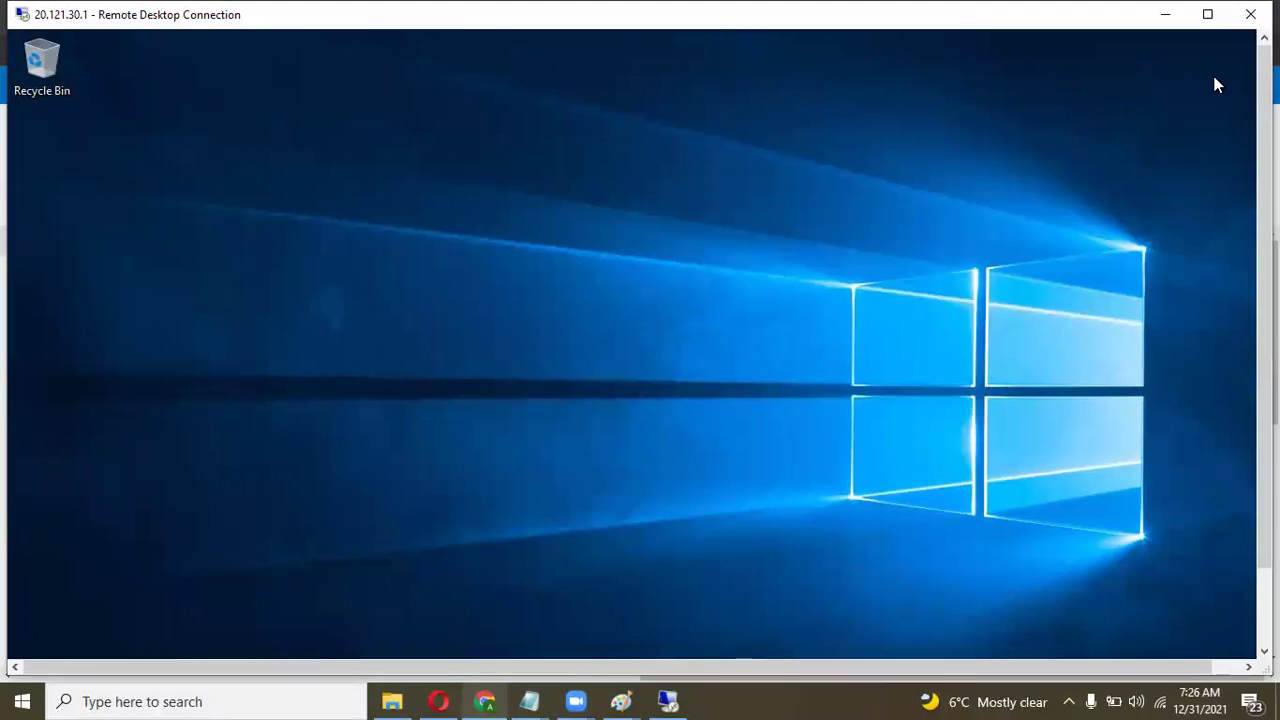
click(1208, 16)
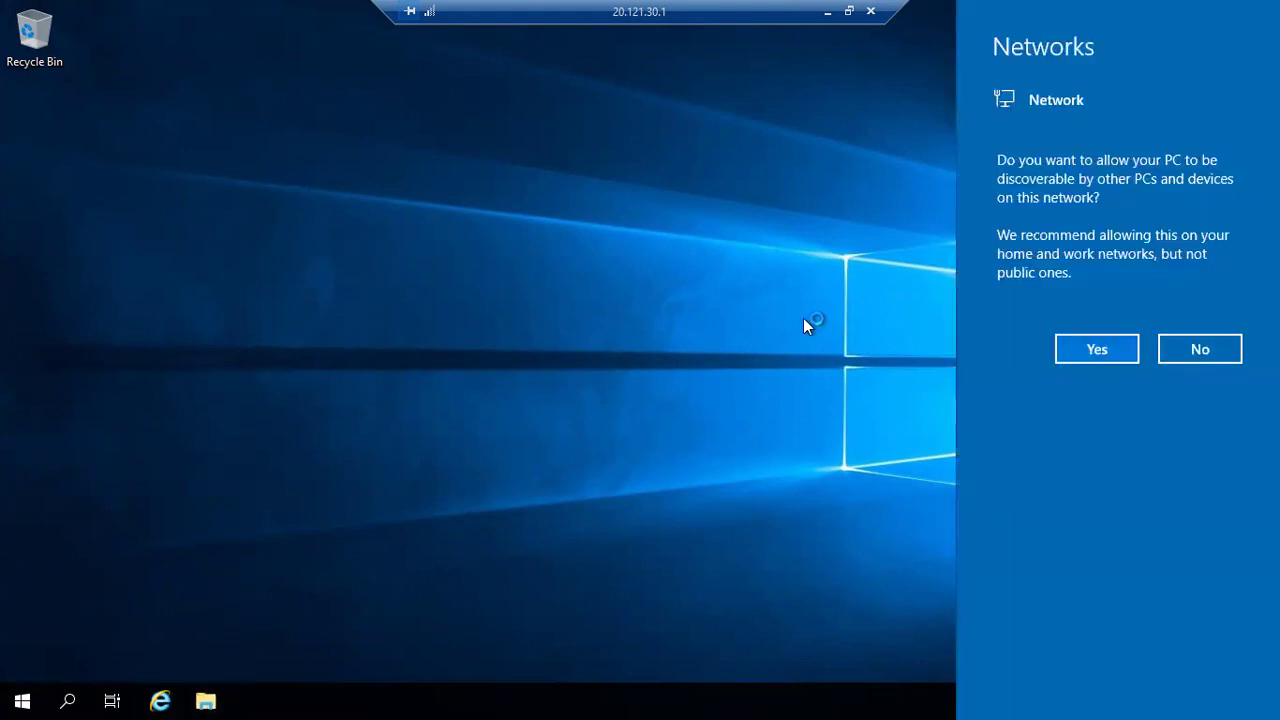
click(1107, 356)
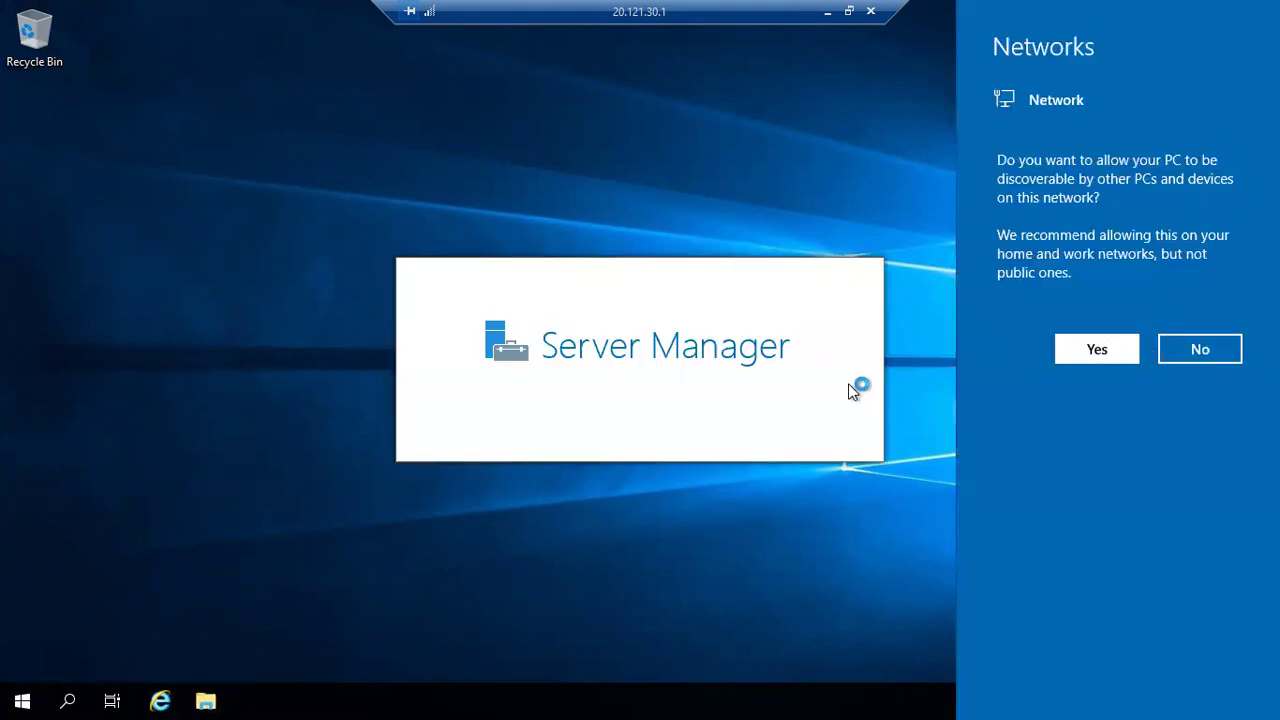
View the VM's drives in File Explorer's This PC, then return to Chrome.
click(205, 698)
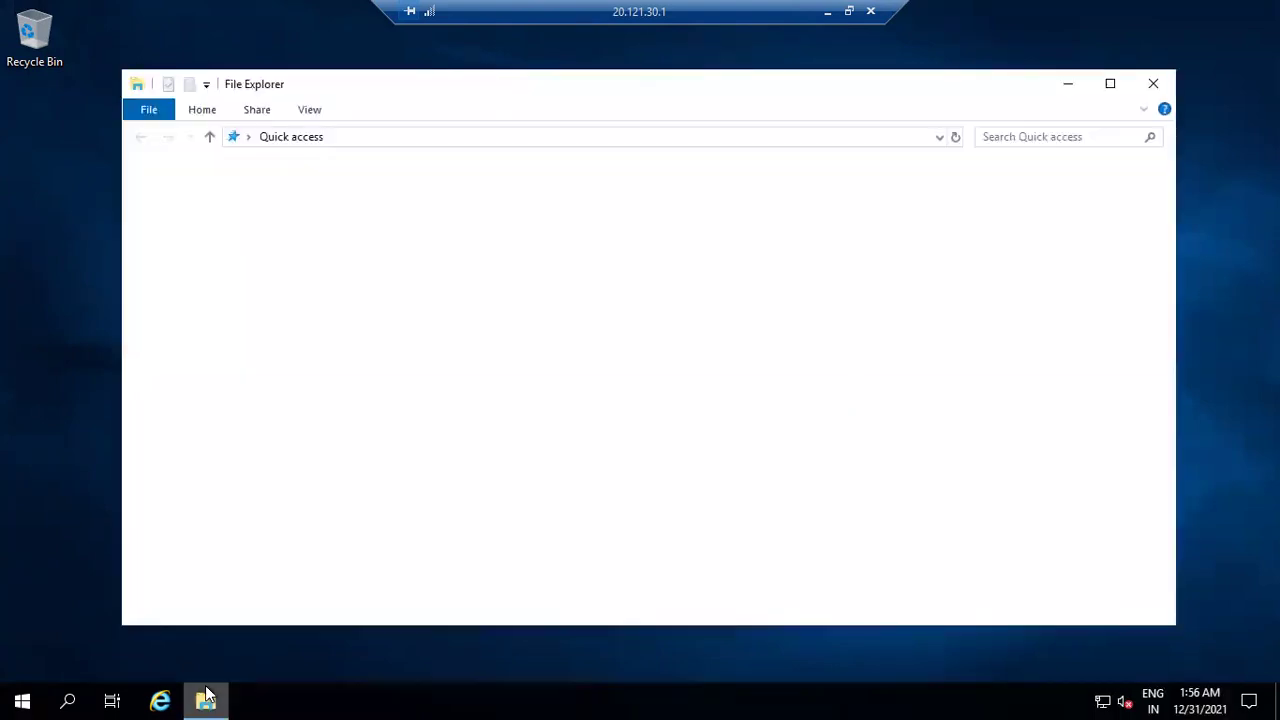
click(190, 301)
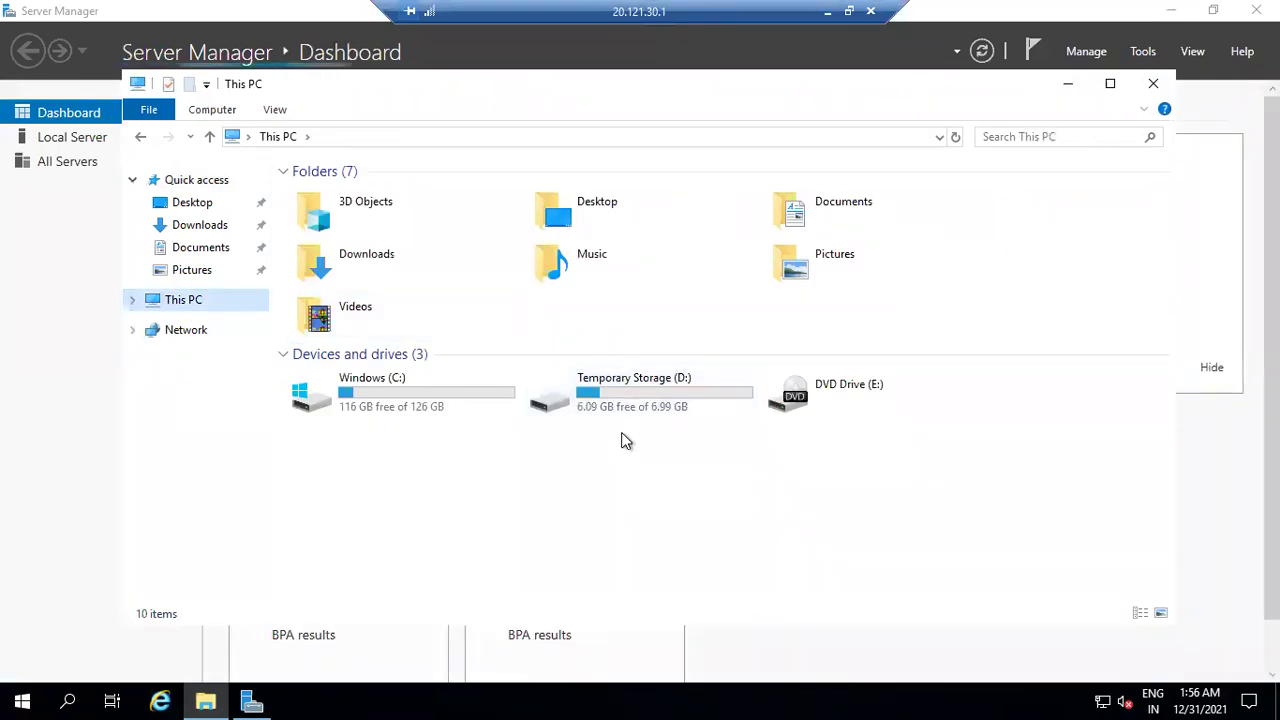
click(845, 10)
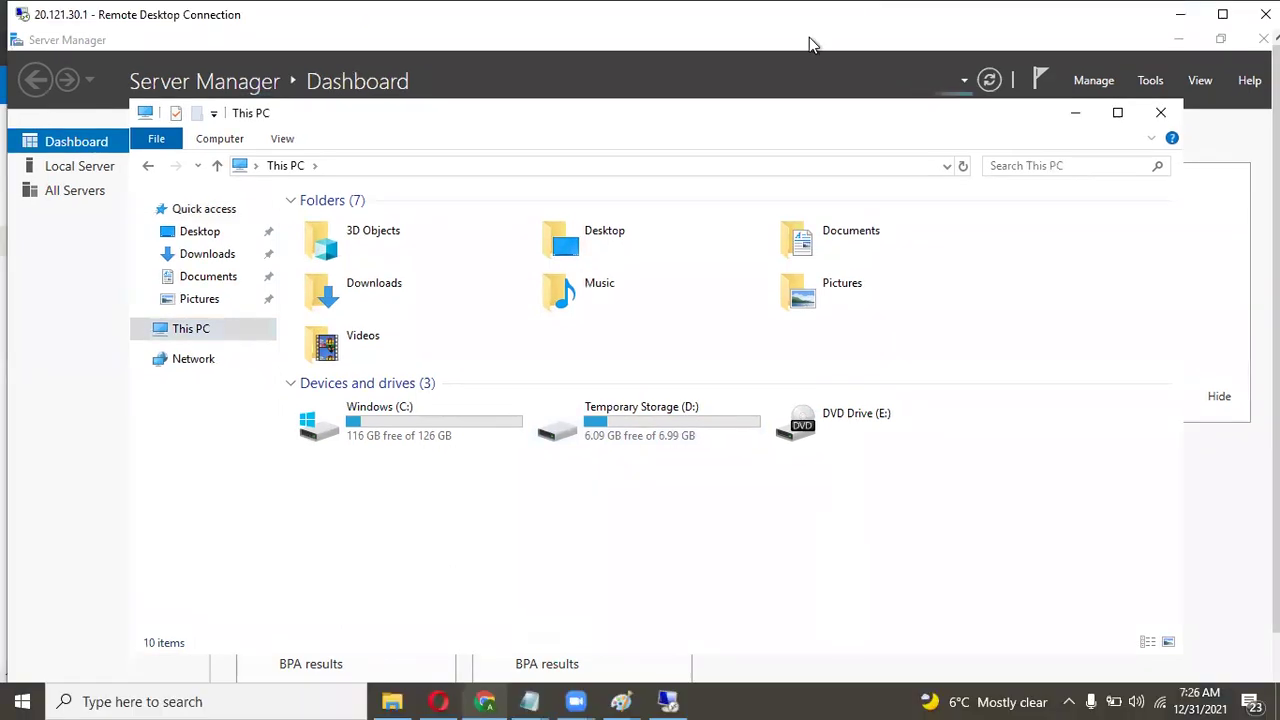
click(485, 701)
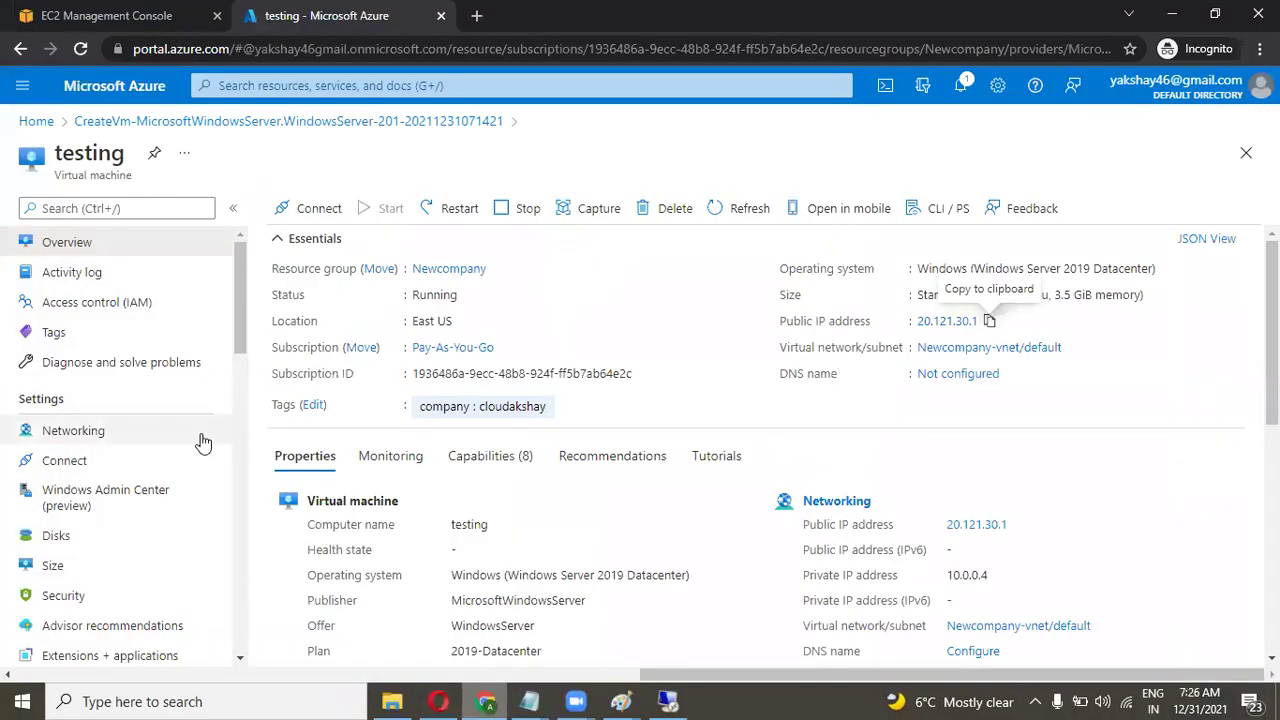
Resize the testing VM to Standard DS2_v2 and follow the resize in notifications.
scroll(200, 434, down, 1)
click(97, 506)
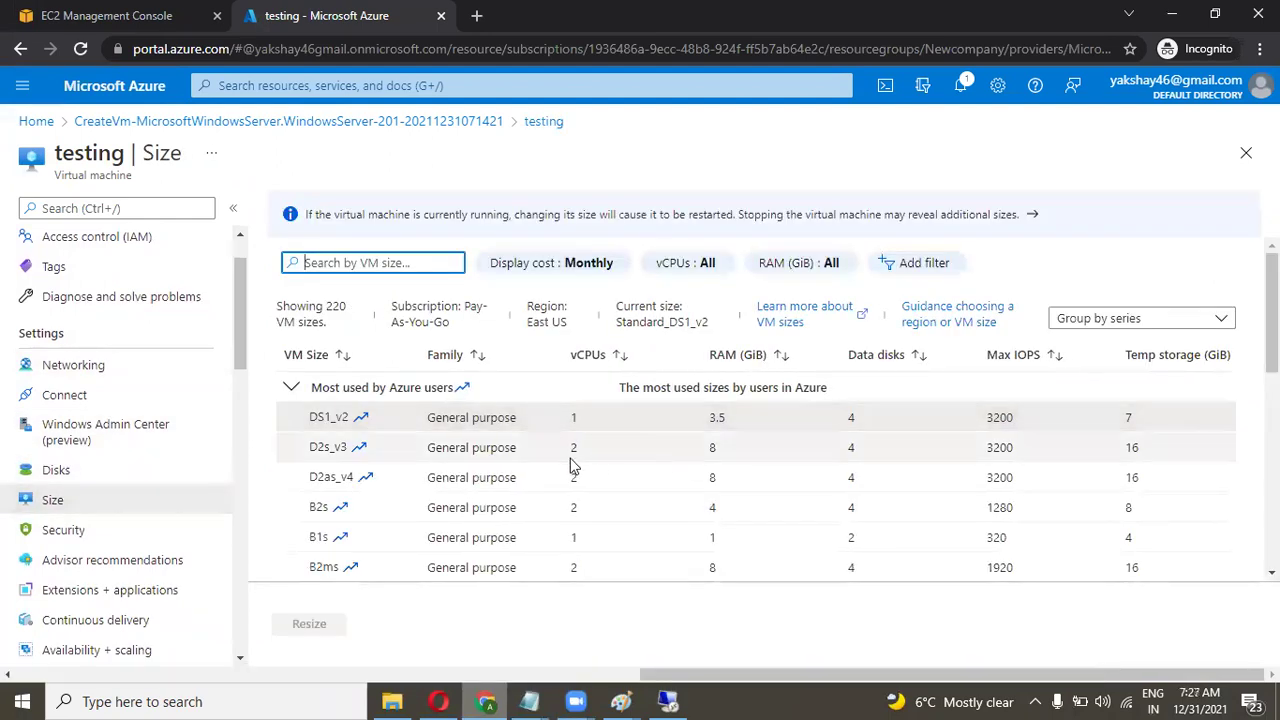
scroll(697, 498, down, 1)
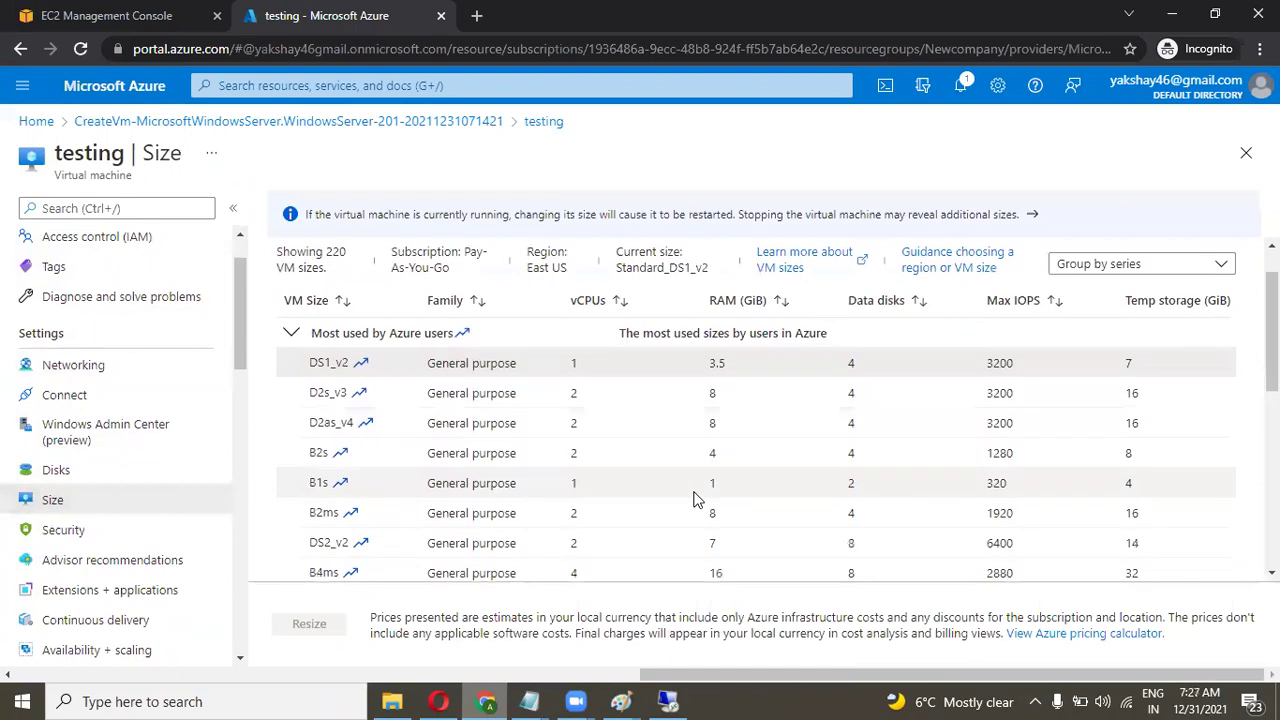
scroll(697, 498, down, 1)
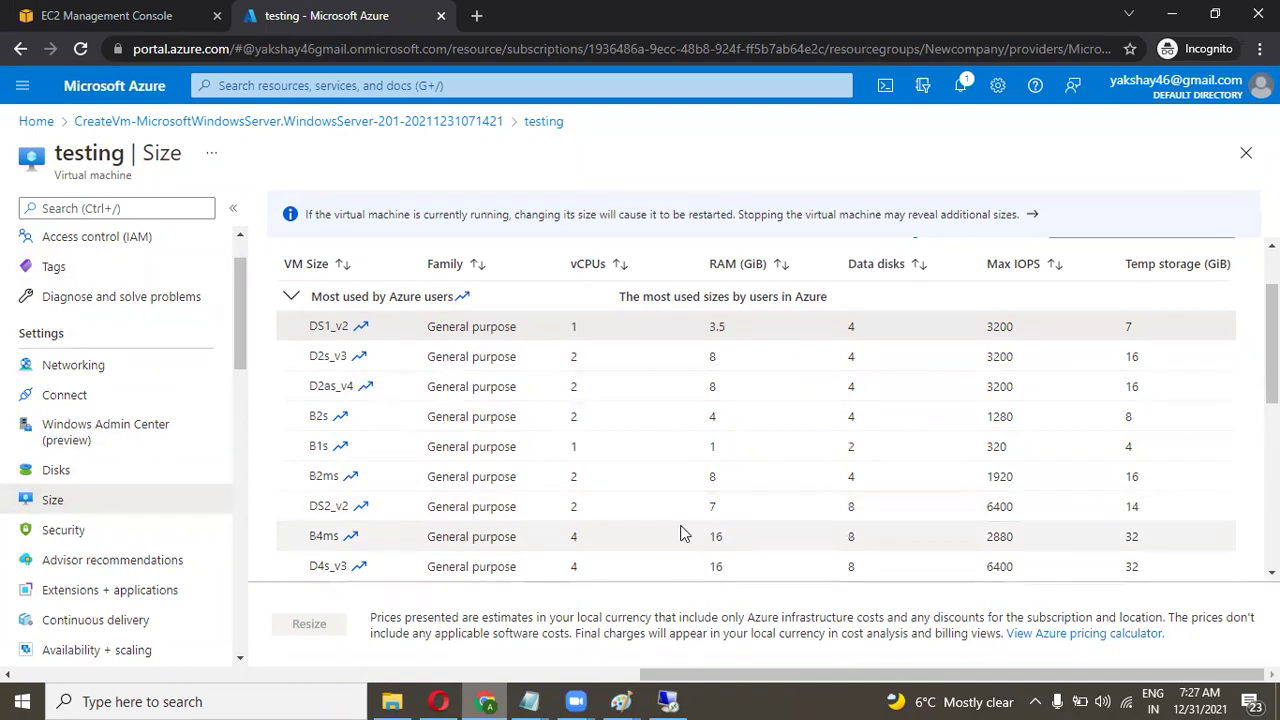
click(640, 510)
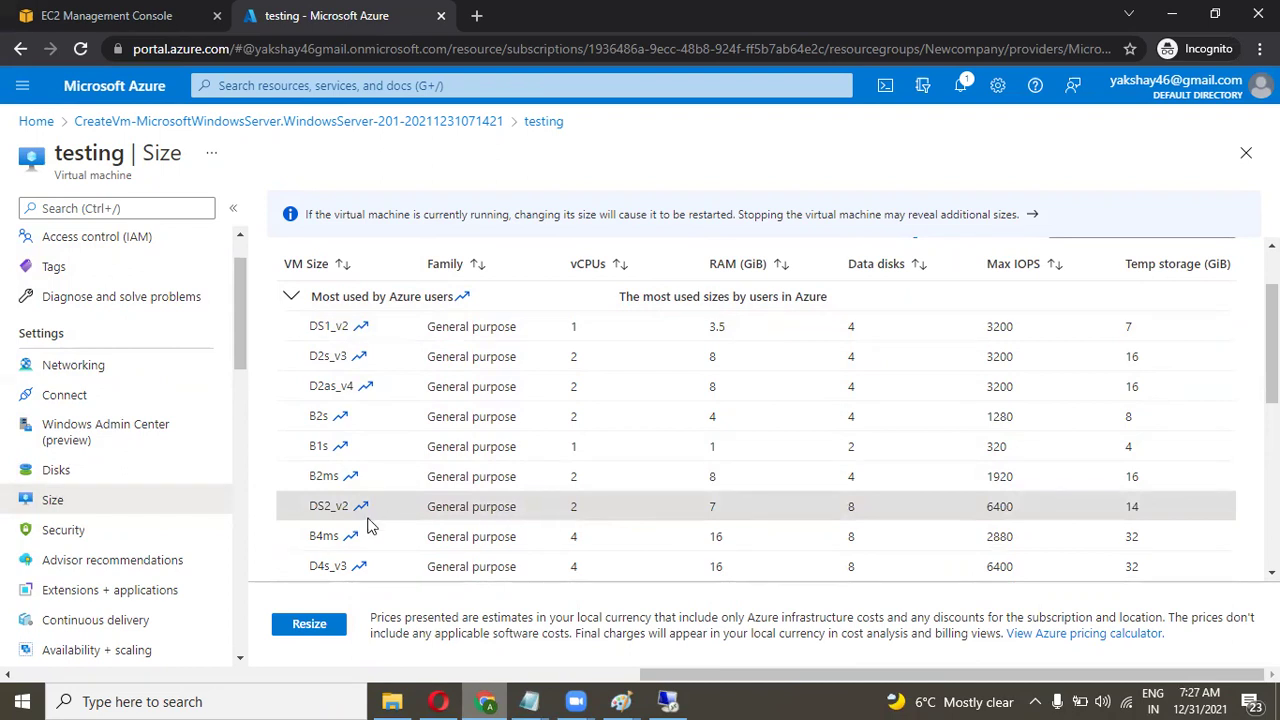
click(308, 631)
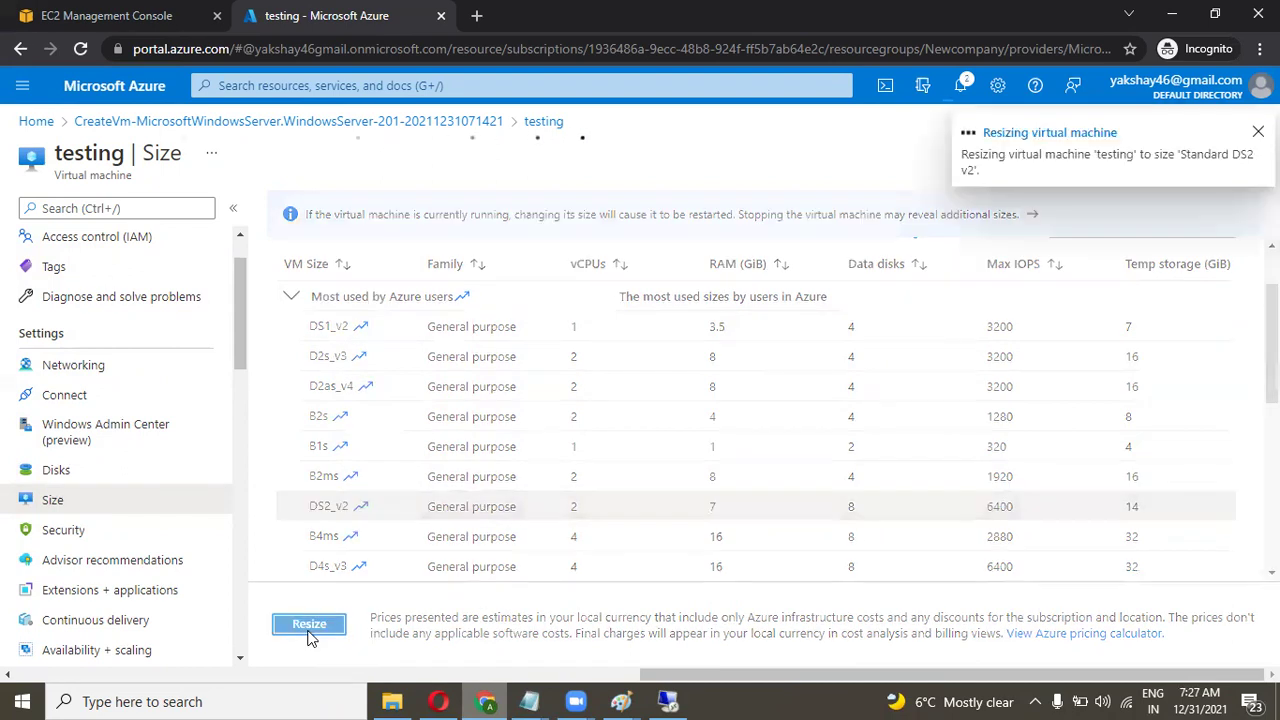
click(961, 88)
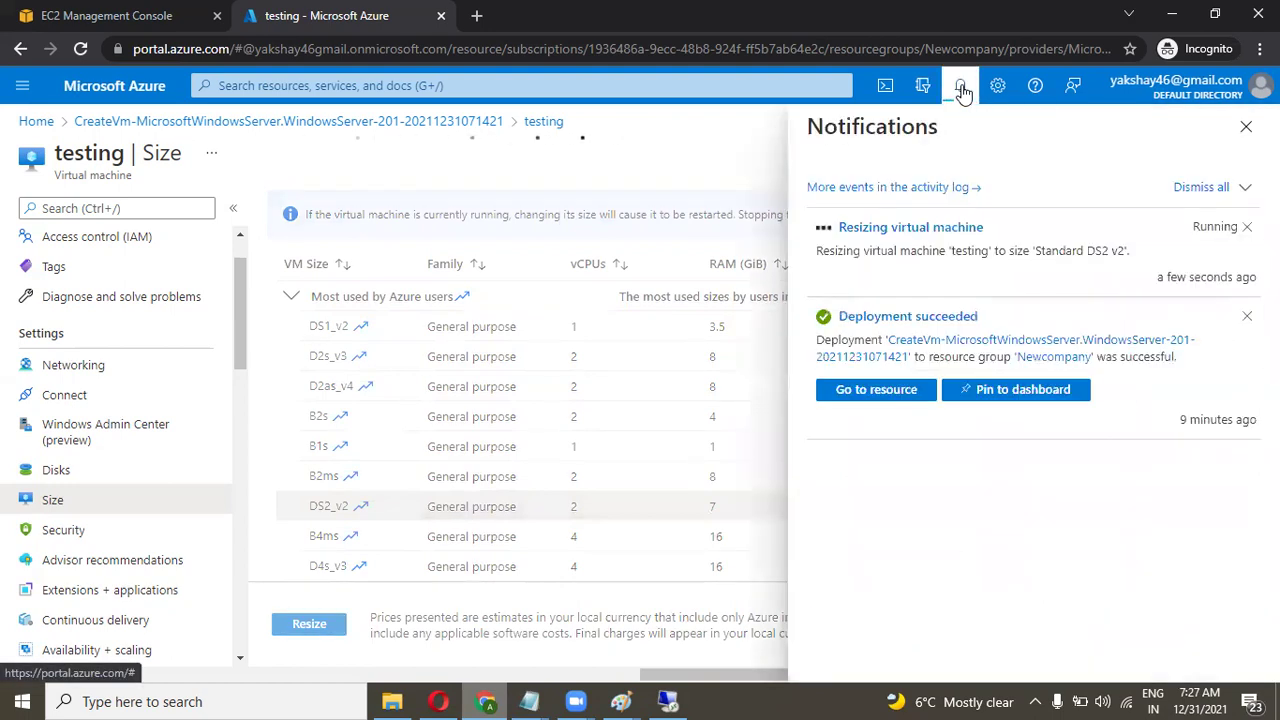
Once the DS2 v2 resize succeeds, return to the testing VM's Overview page.
click(668, 700)
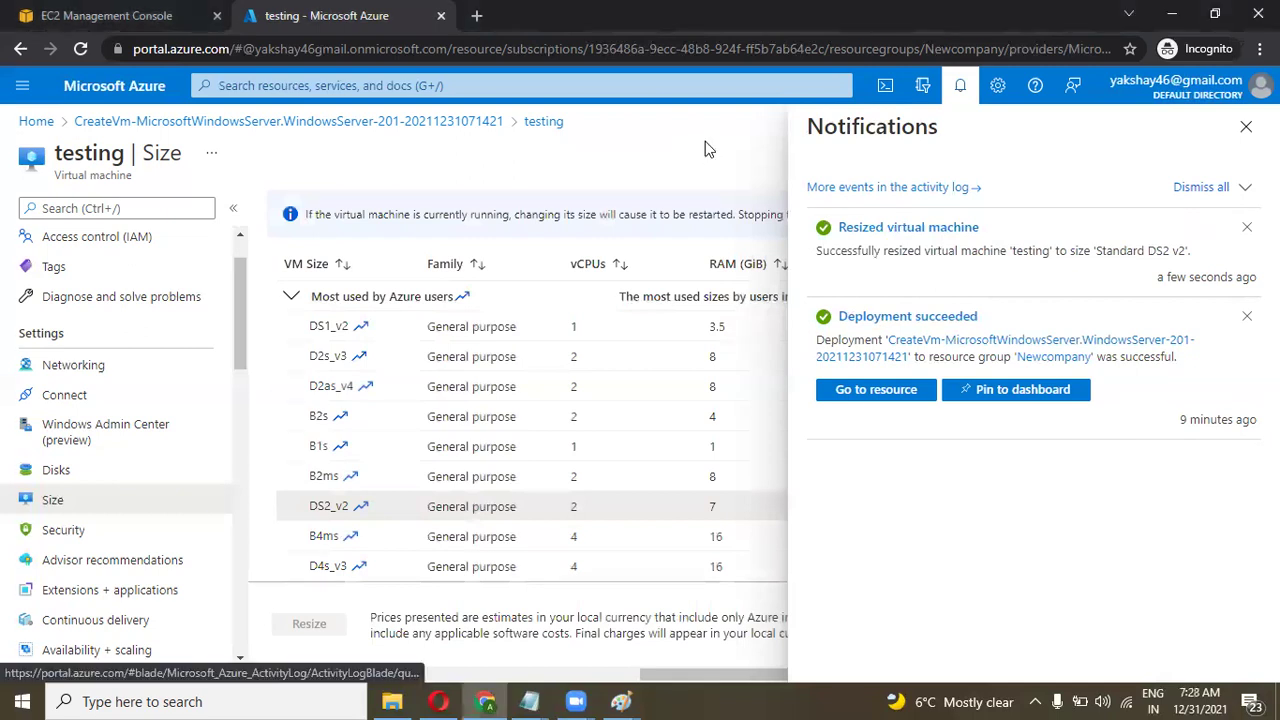
scroll(27, 425, up, 1)
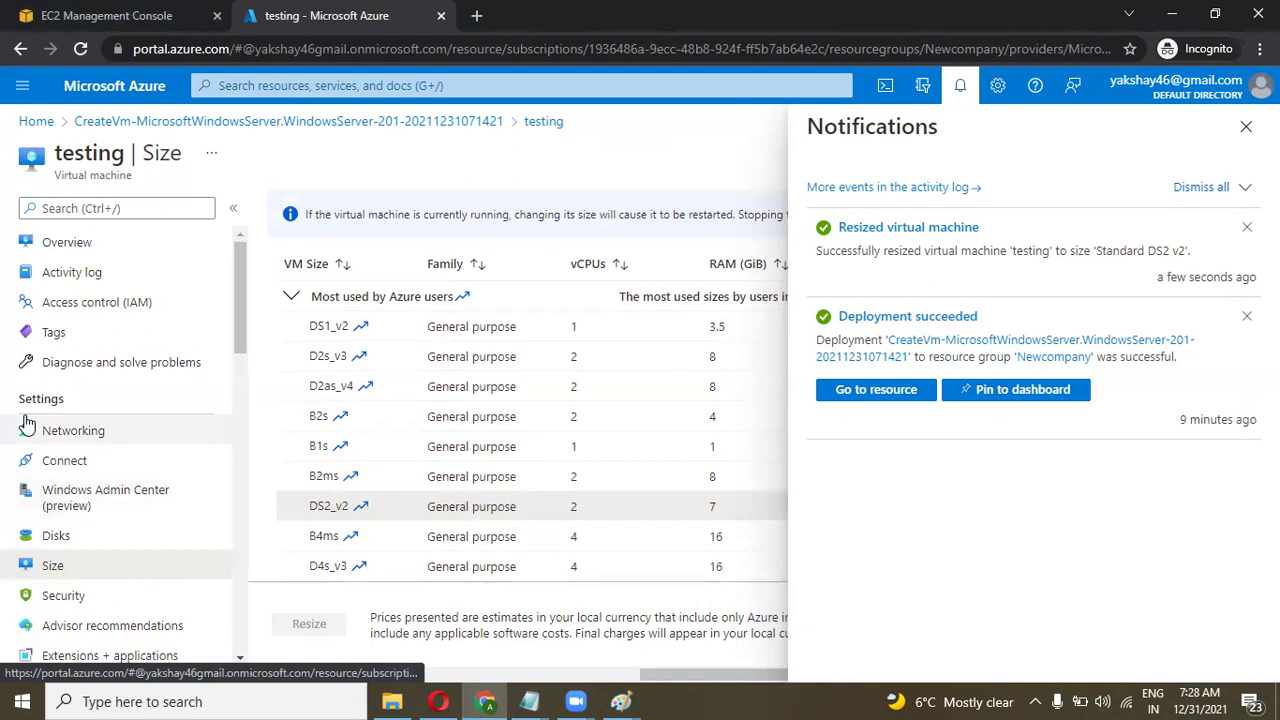
click(75, 244)
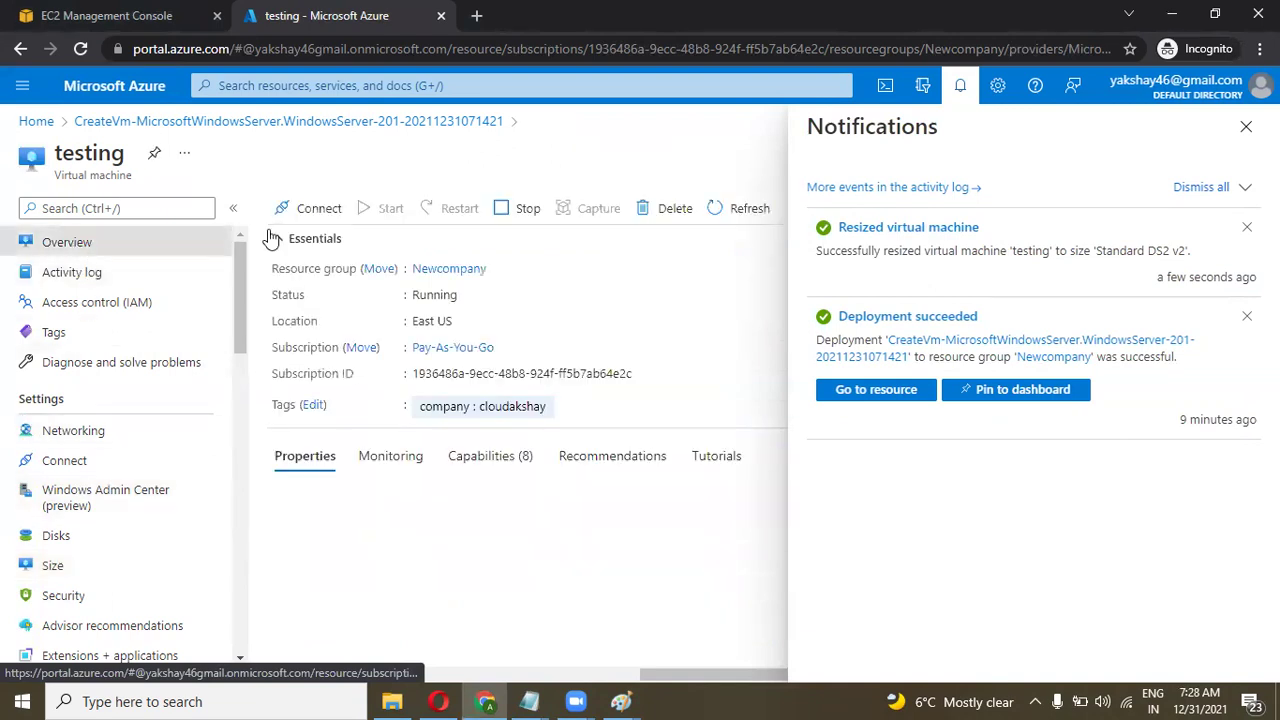
Copy the VM's public IP 20.121.30.1 and launch Remote Desktop Connection via an 'rdp' search.
click(1246, 126)
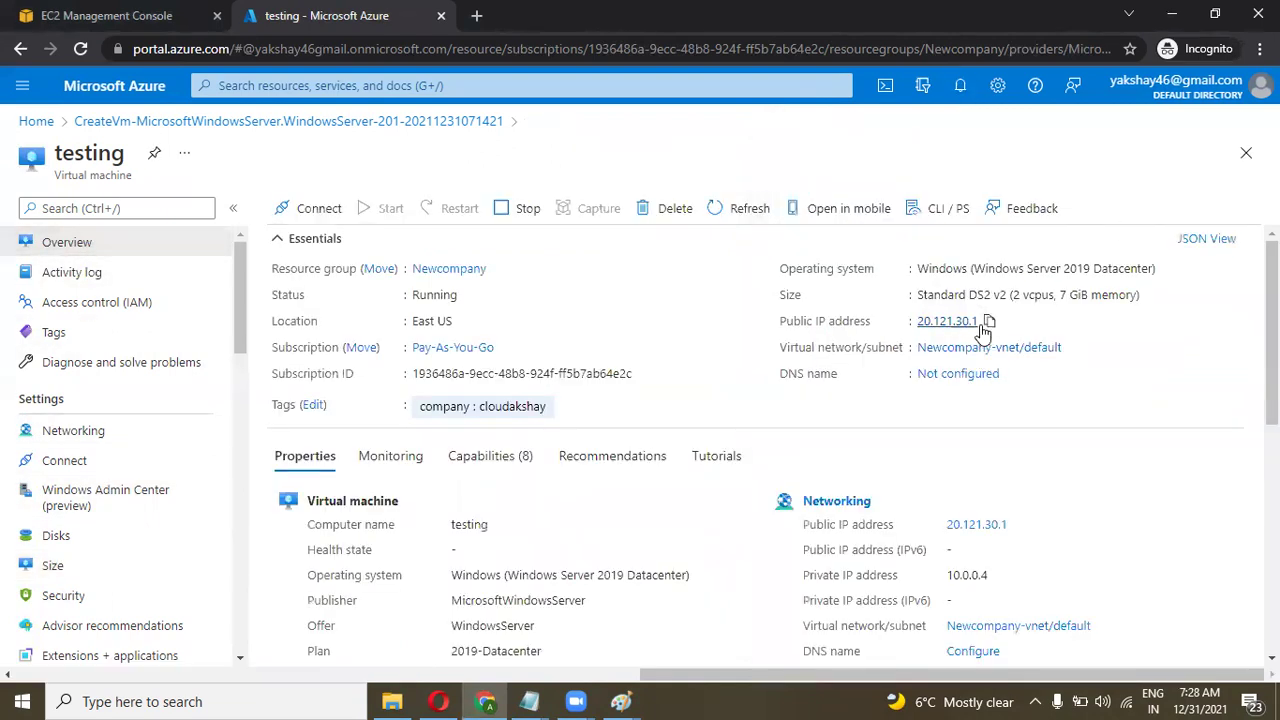
click(988, 321)
click(191, 701)
text(rdp)
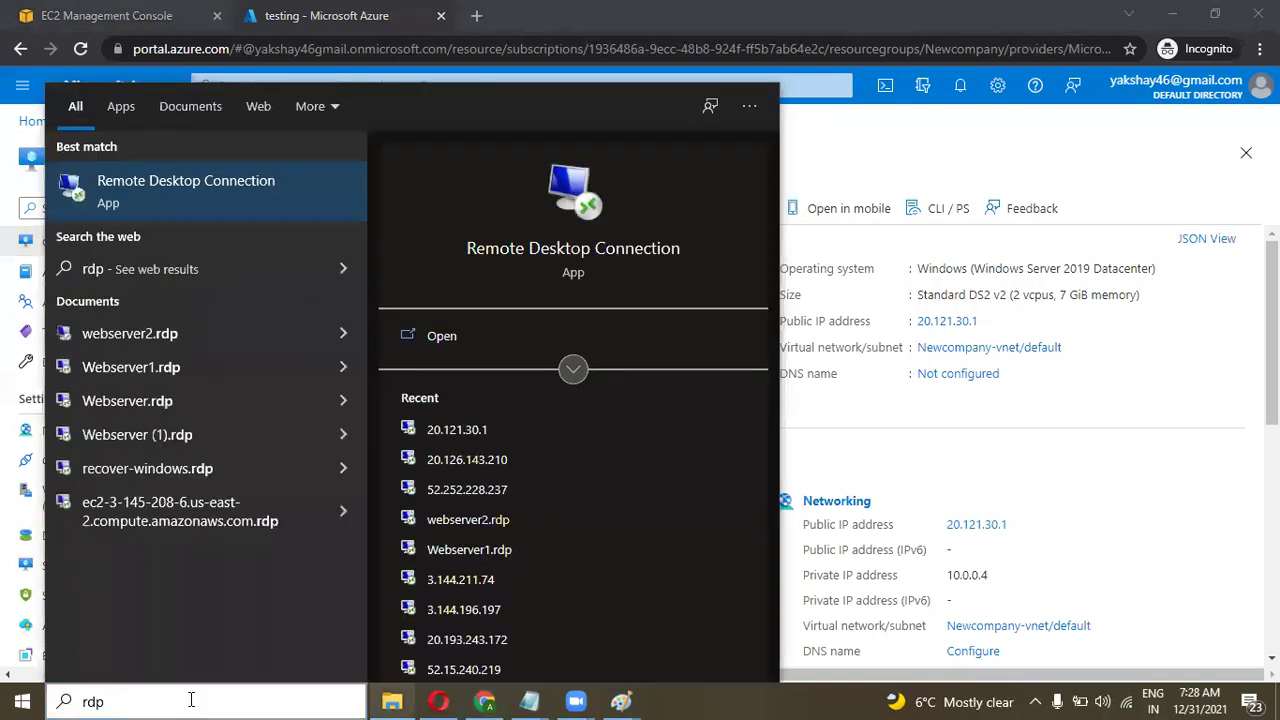
key(Return)
key(Return)
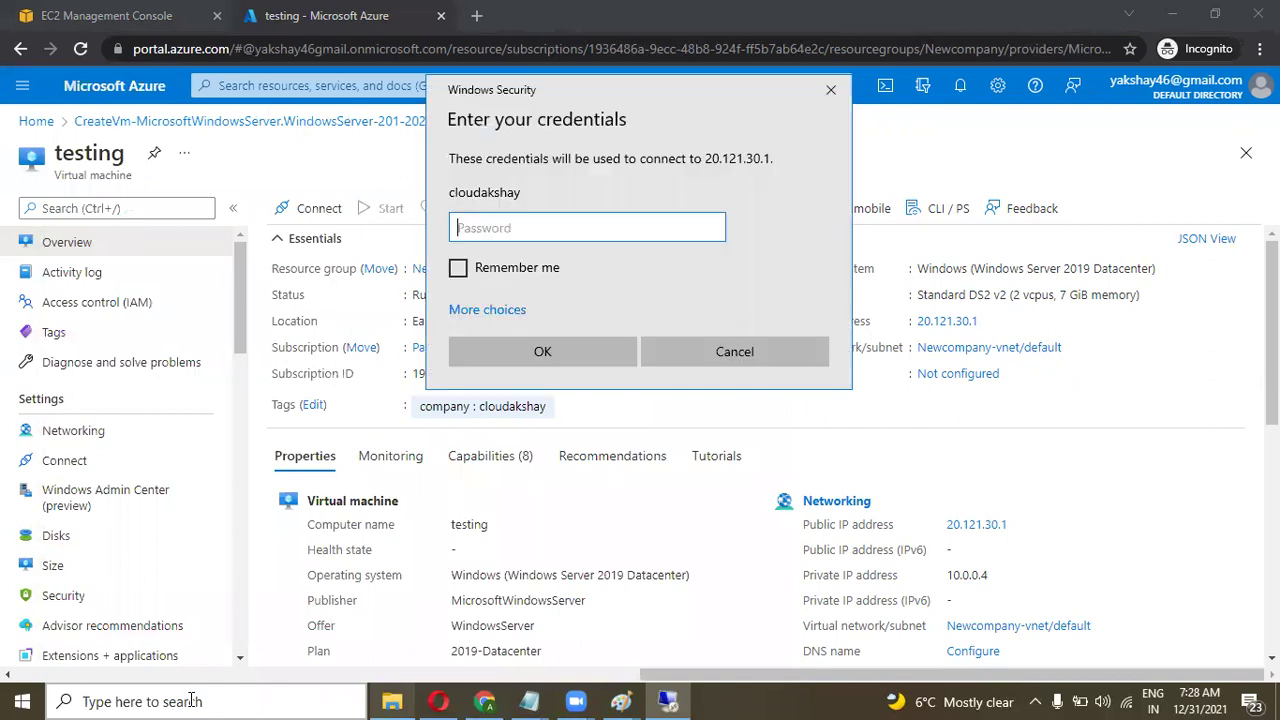
Enter the account password and accept the certificate warning to connect.
key(Caps_Lock)
text(**************)
key(Return)
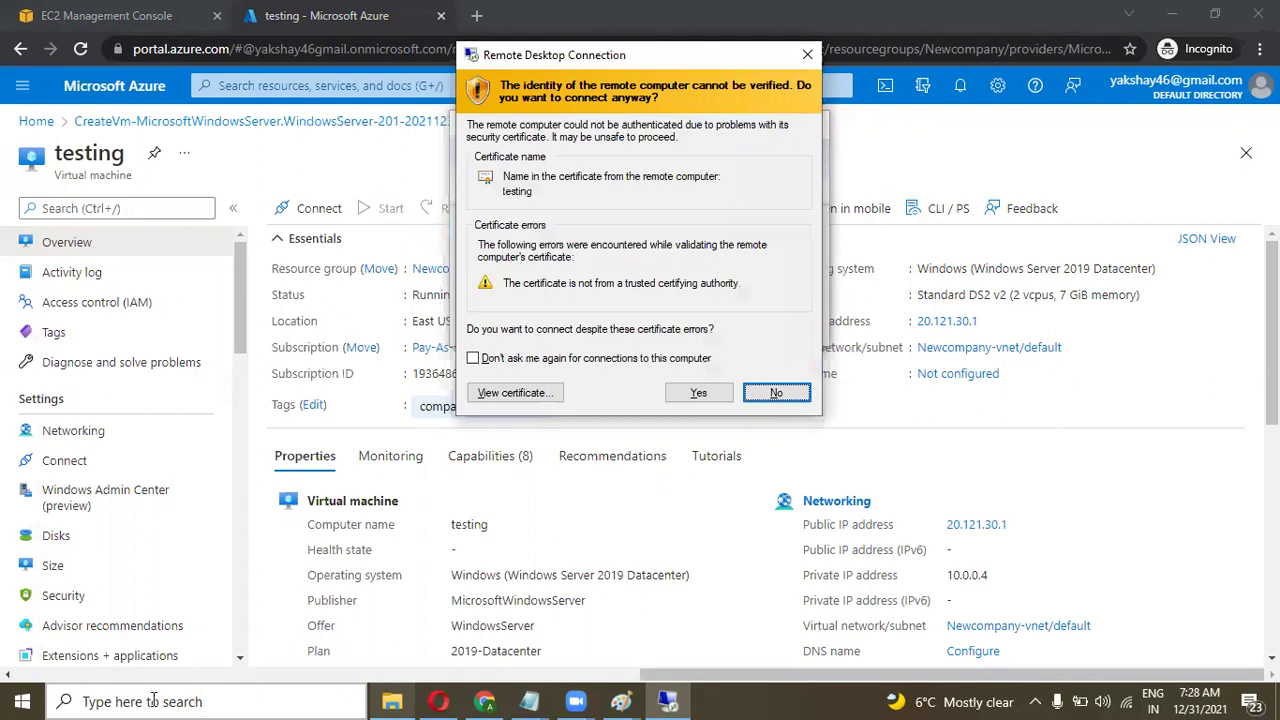
click(679, 393)
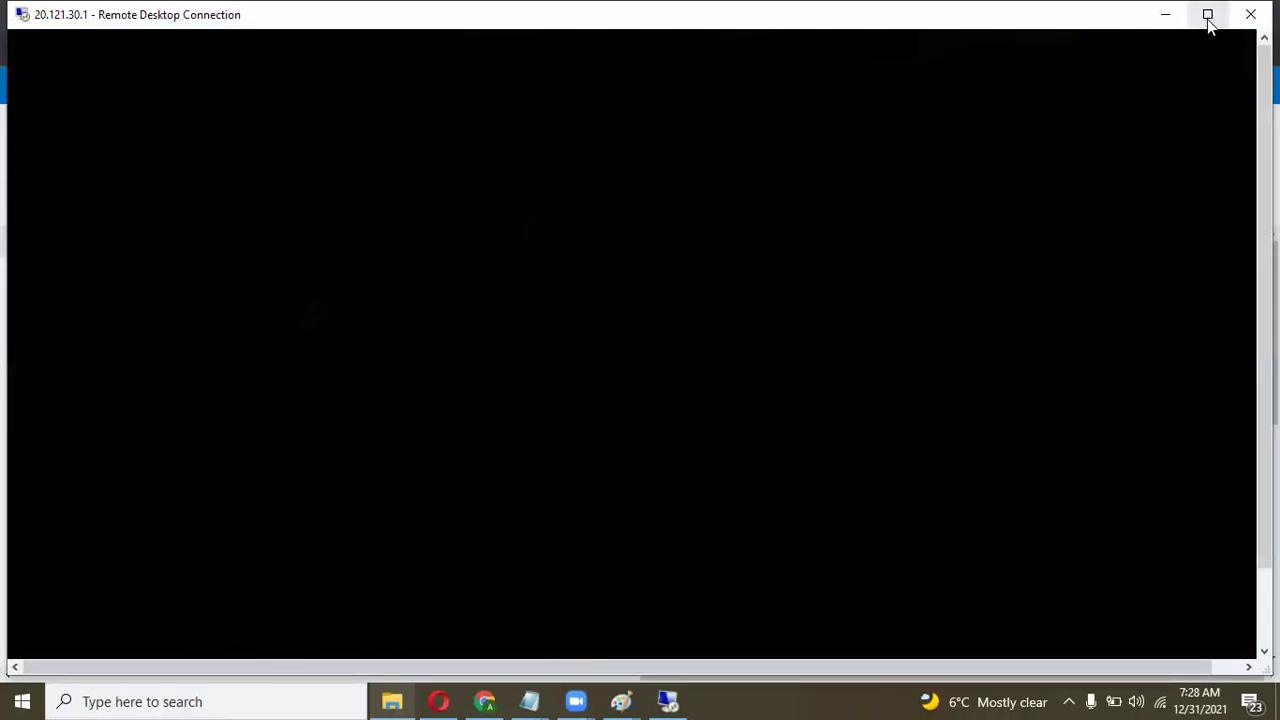
Maximize the remote session, dismiss Windows Admin Center and Server Manager, and view This PC's drives.
click(1207, 16)
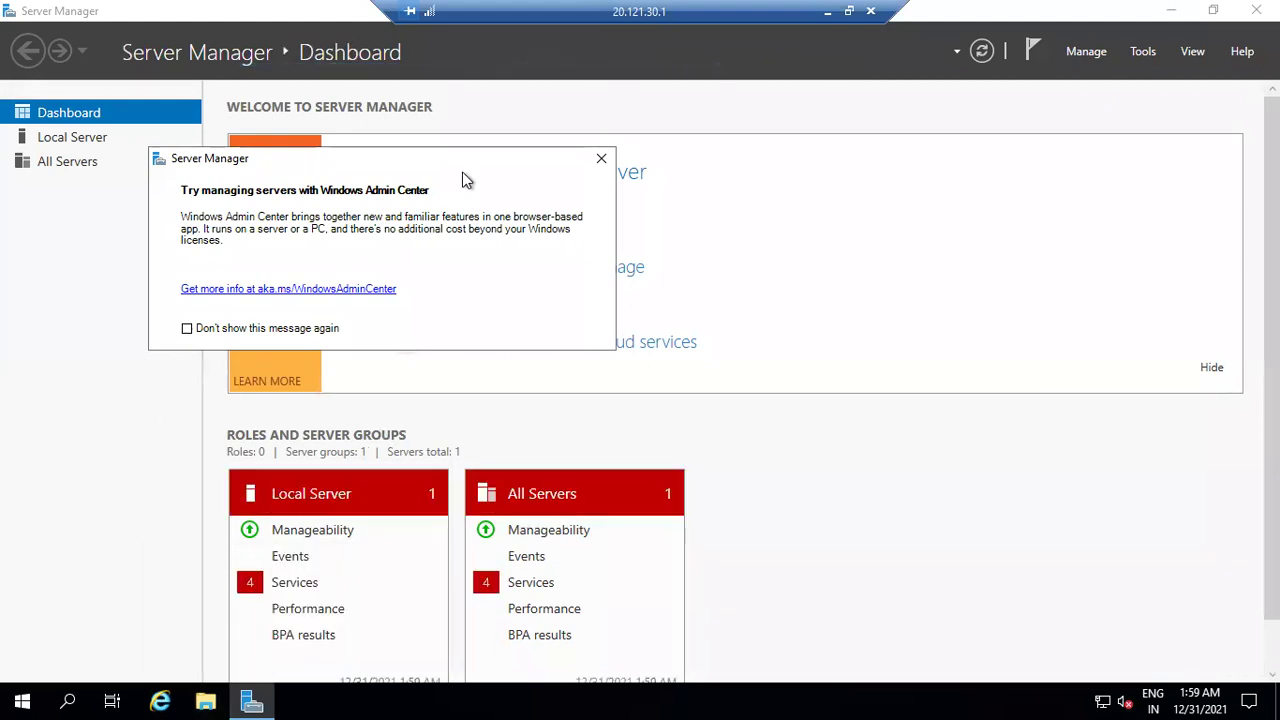
click(602, 160)
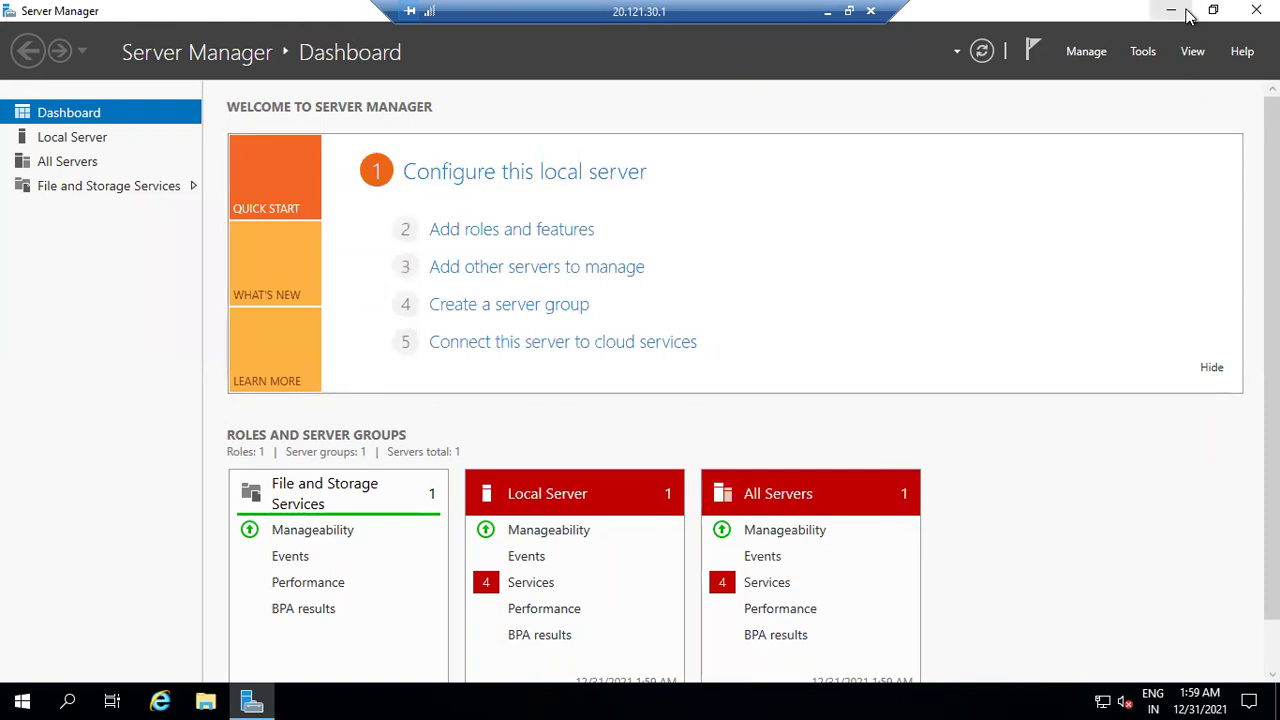
click(1171, 11)
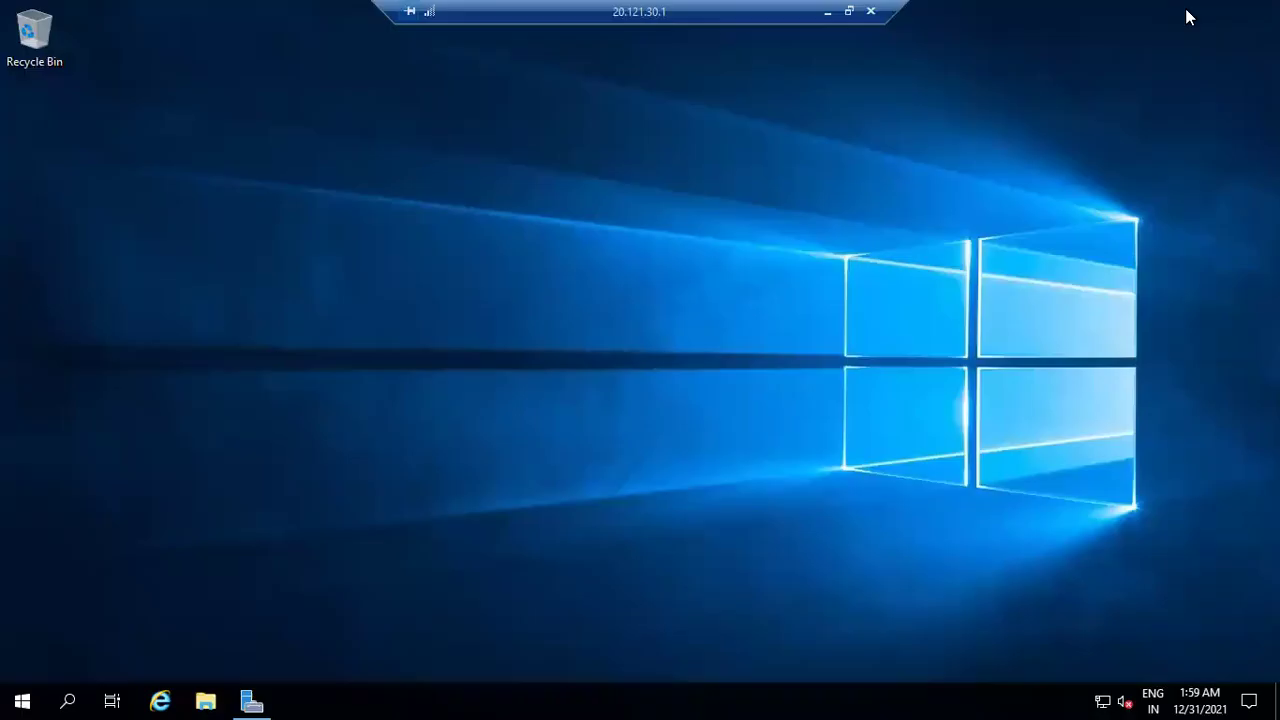
click(218, 692)
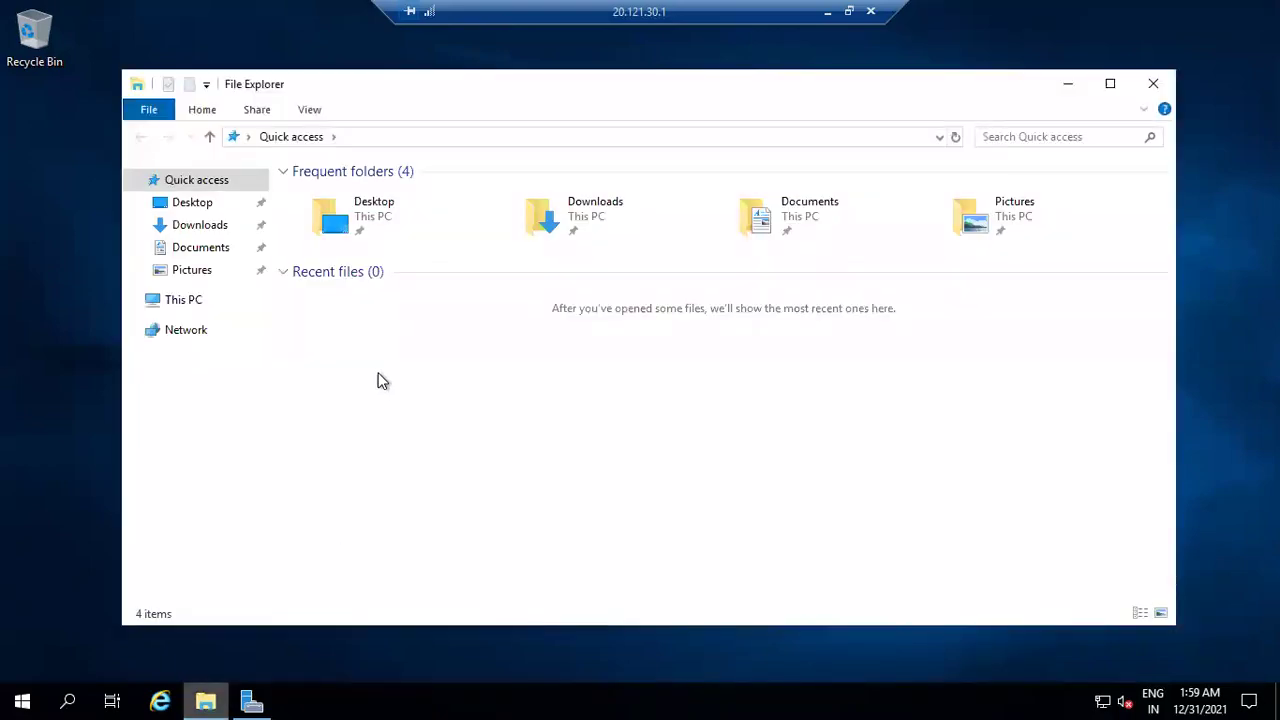
click(180, 302)
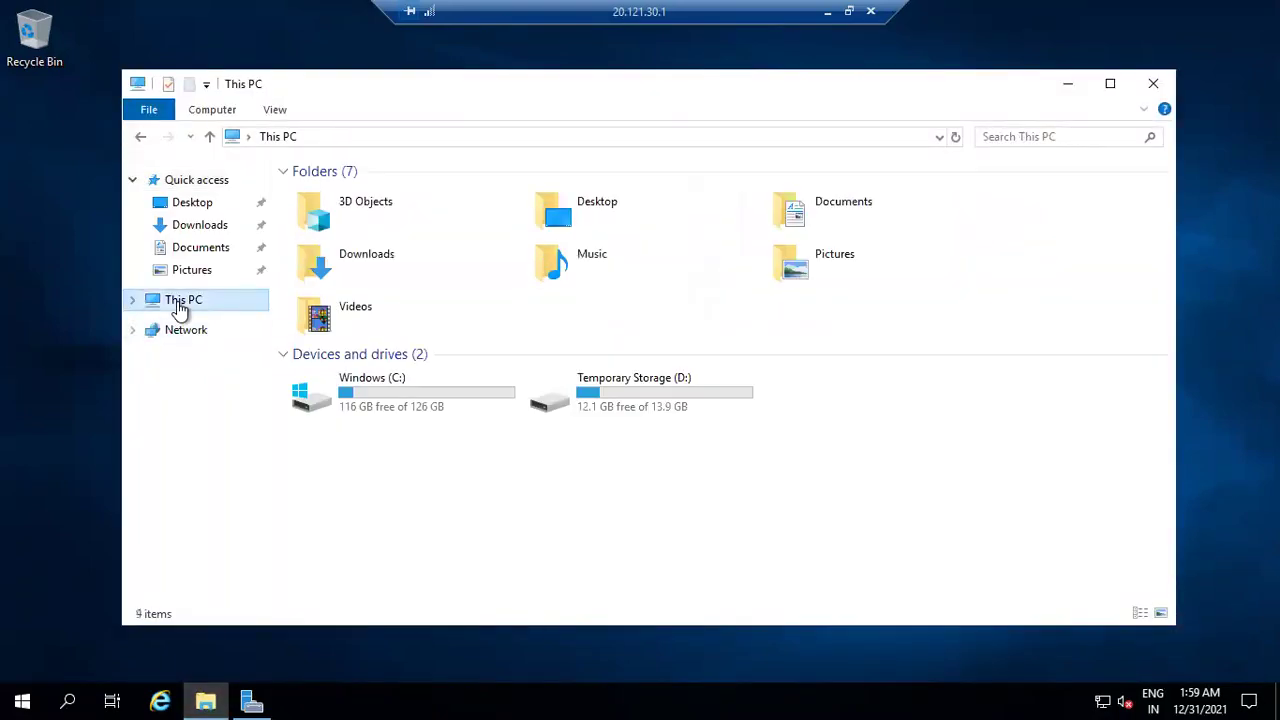
click(533, 440)
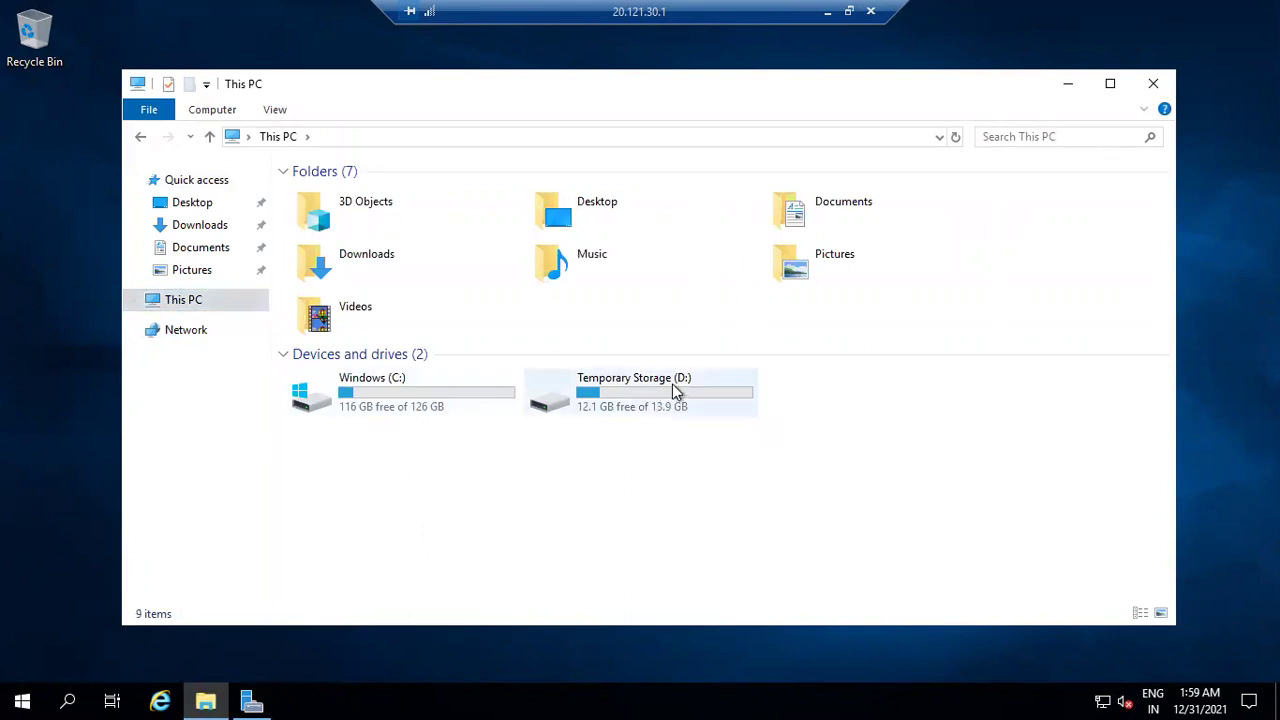
click(165, 307)
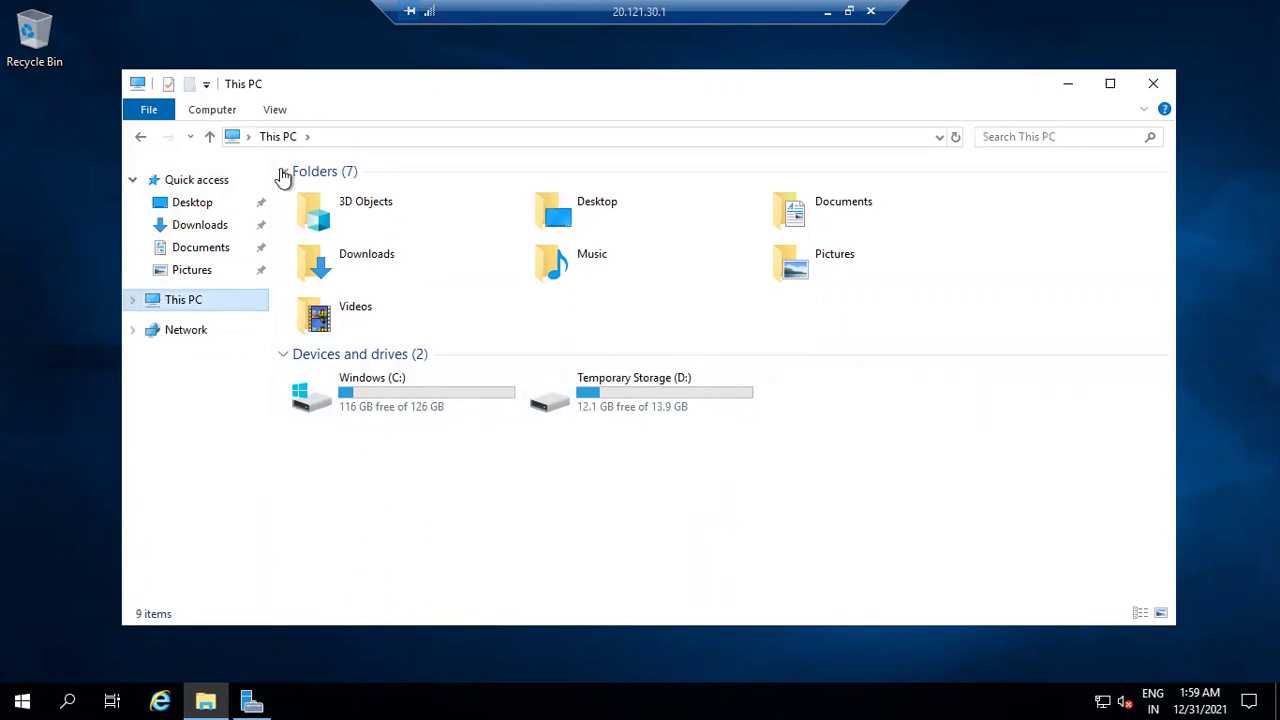
click(213, 108)
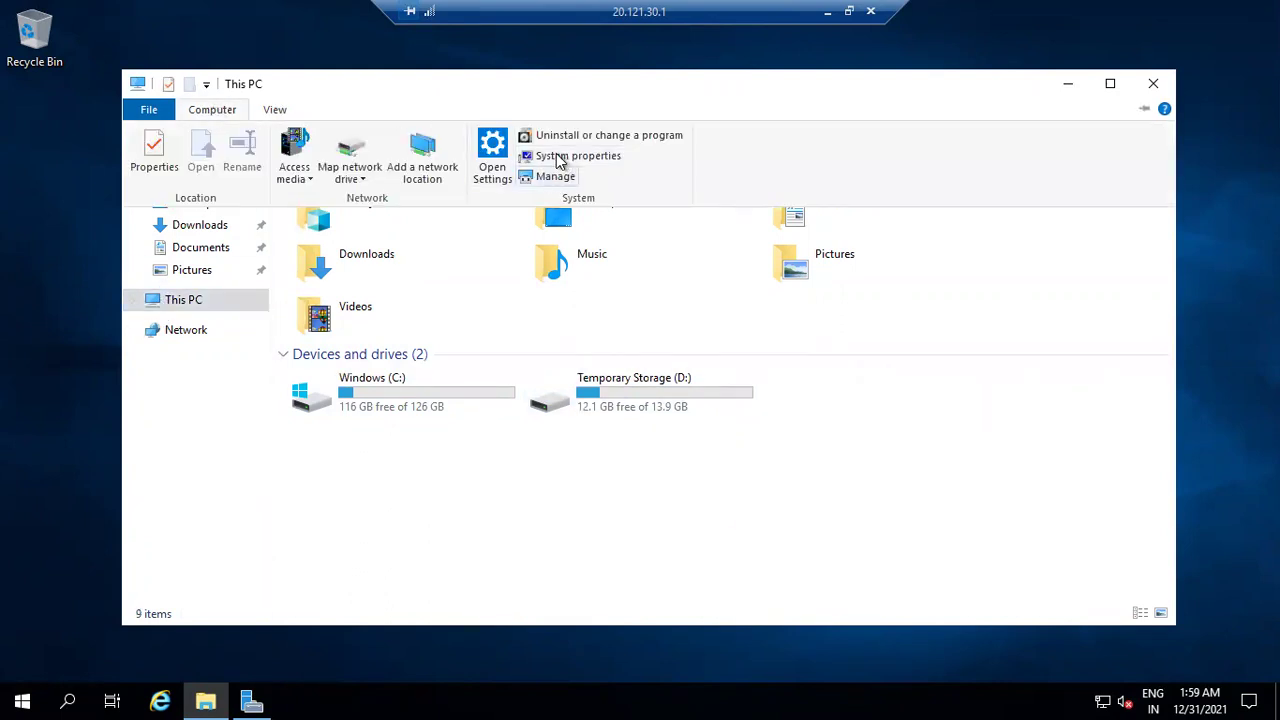
click(548, 158)
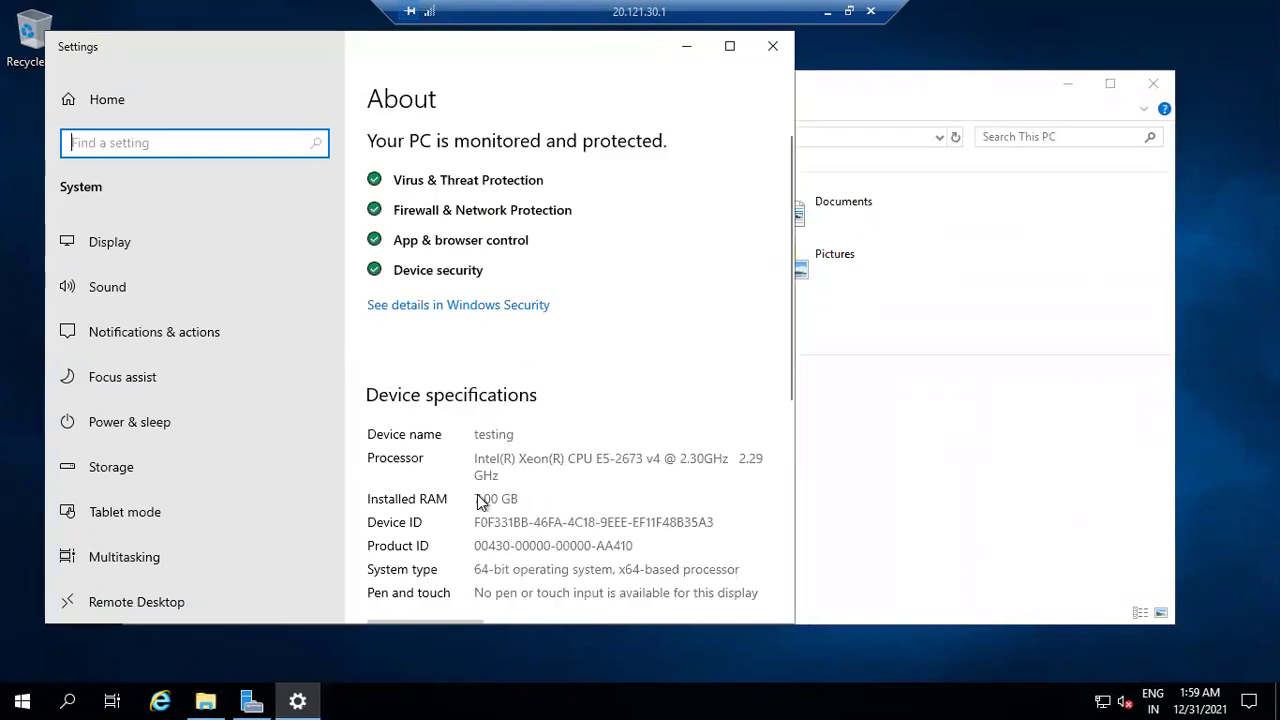
click(496, 500)
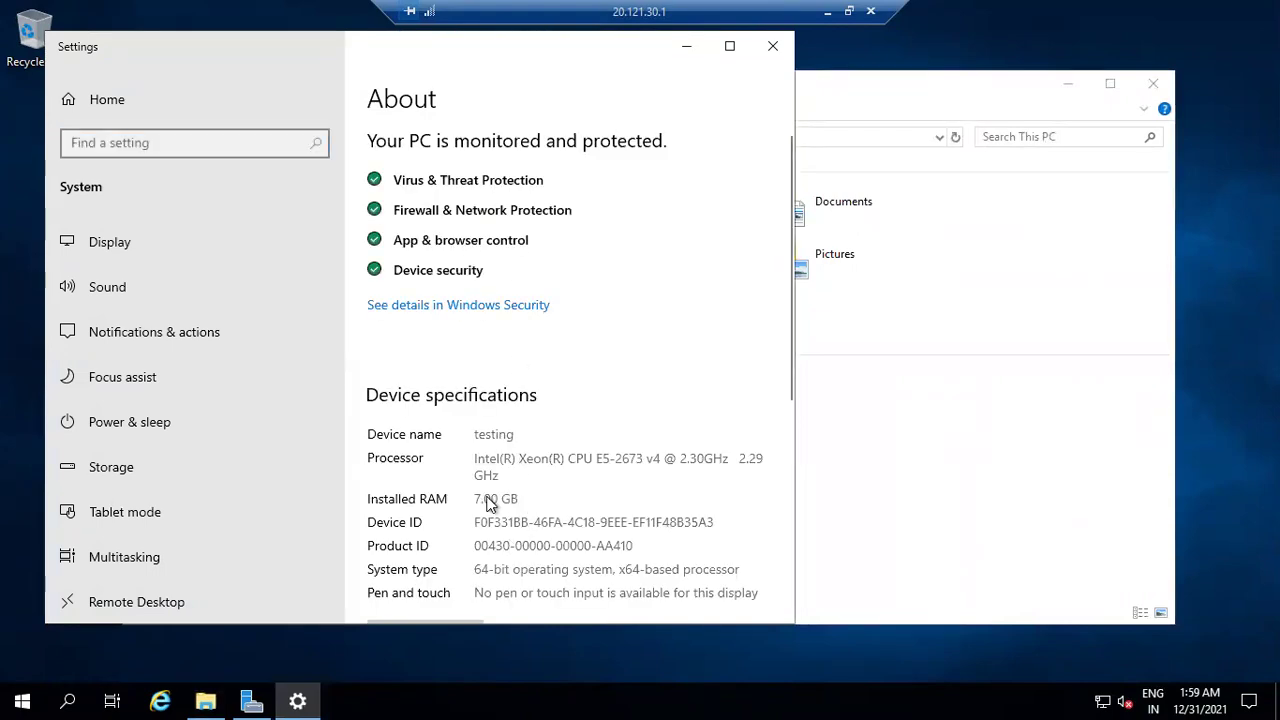
click(772, 46)
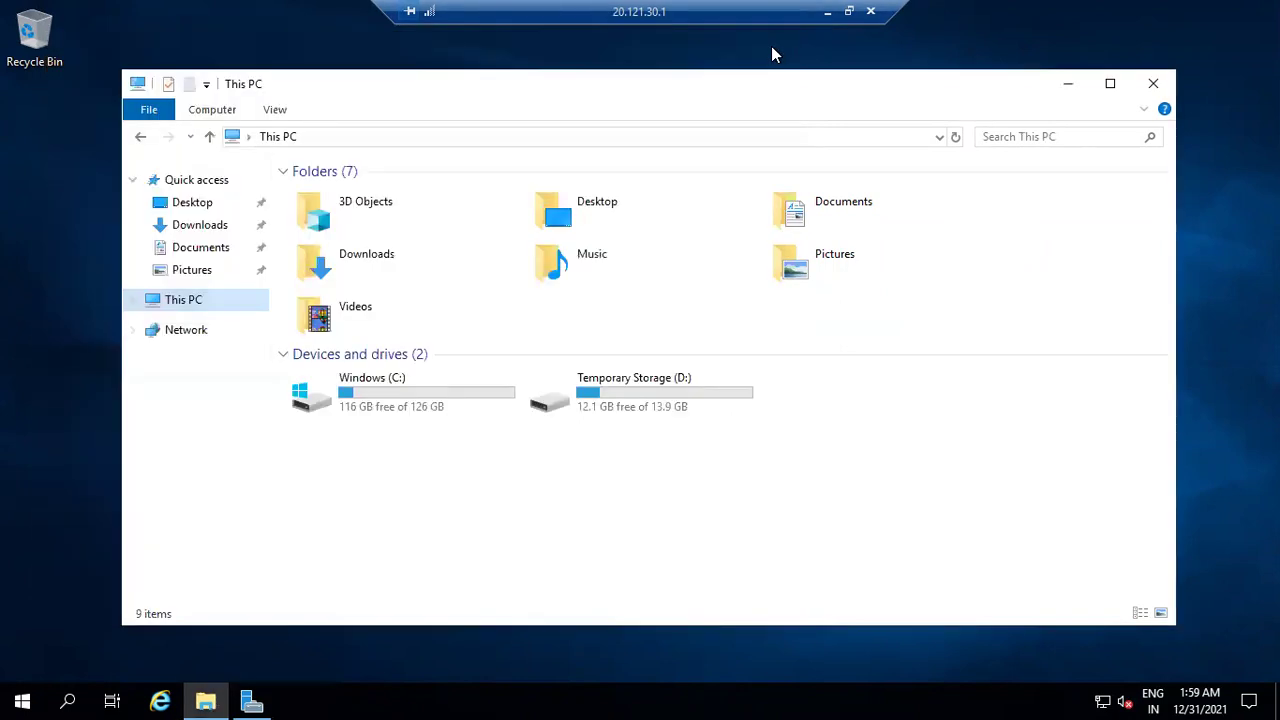
drag(698, 93, 664, 76)
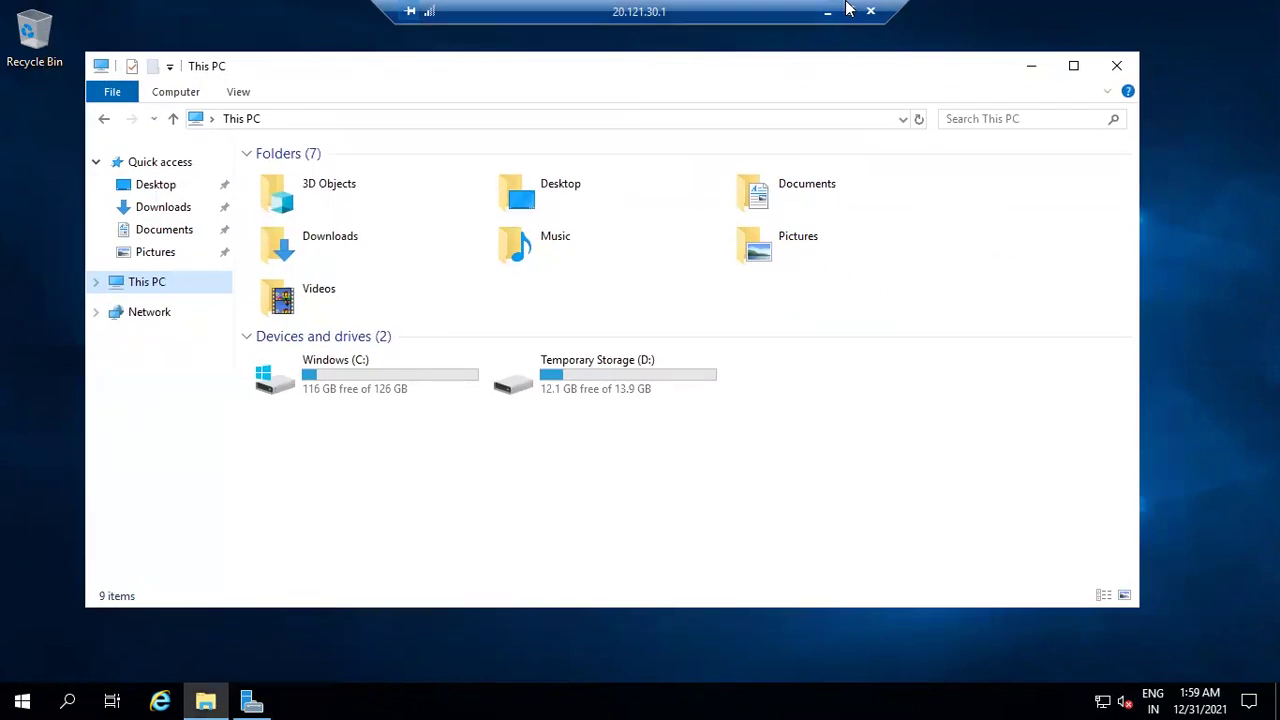
Return to the Azure portal and open the testing VM's Disks settings.
click(830, 15)
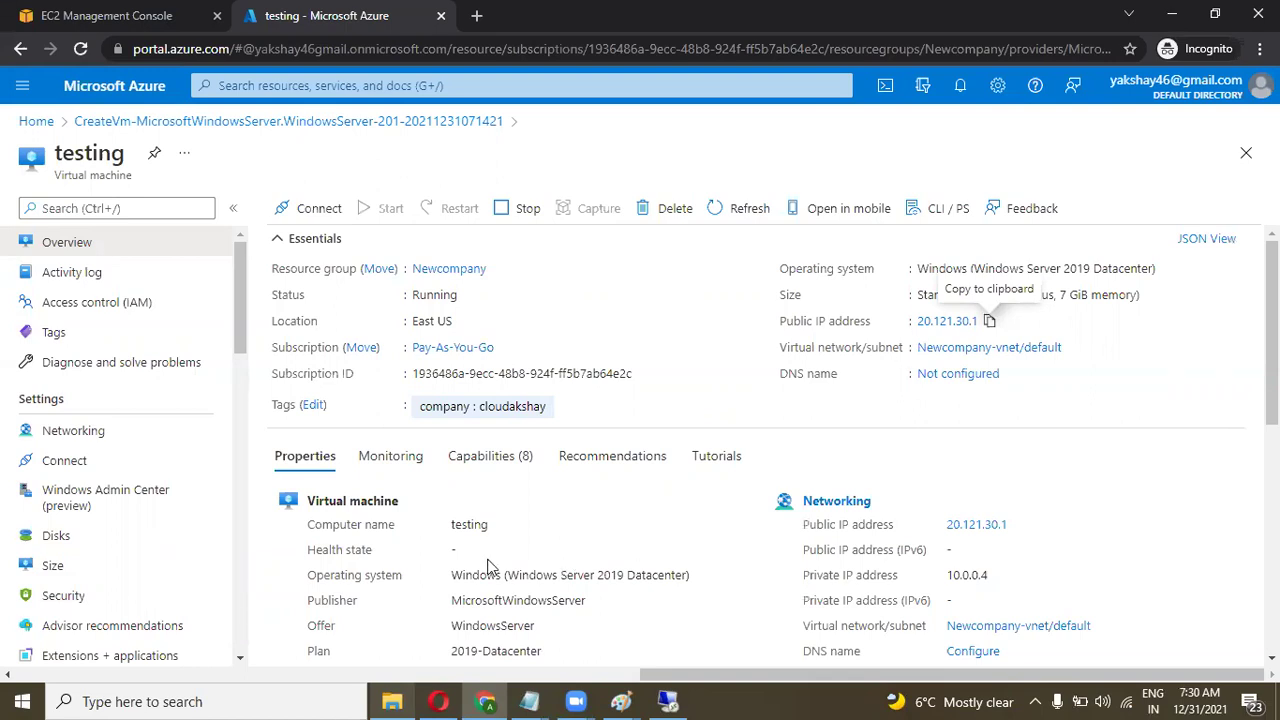
drag(242, 304, 244, 360)
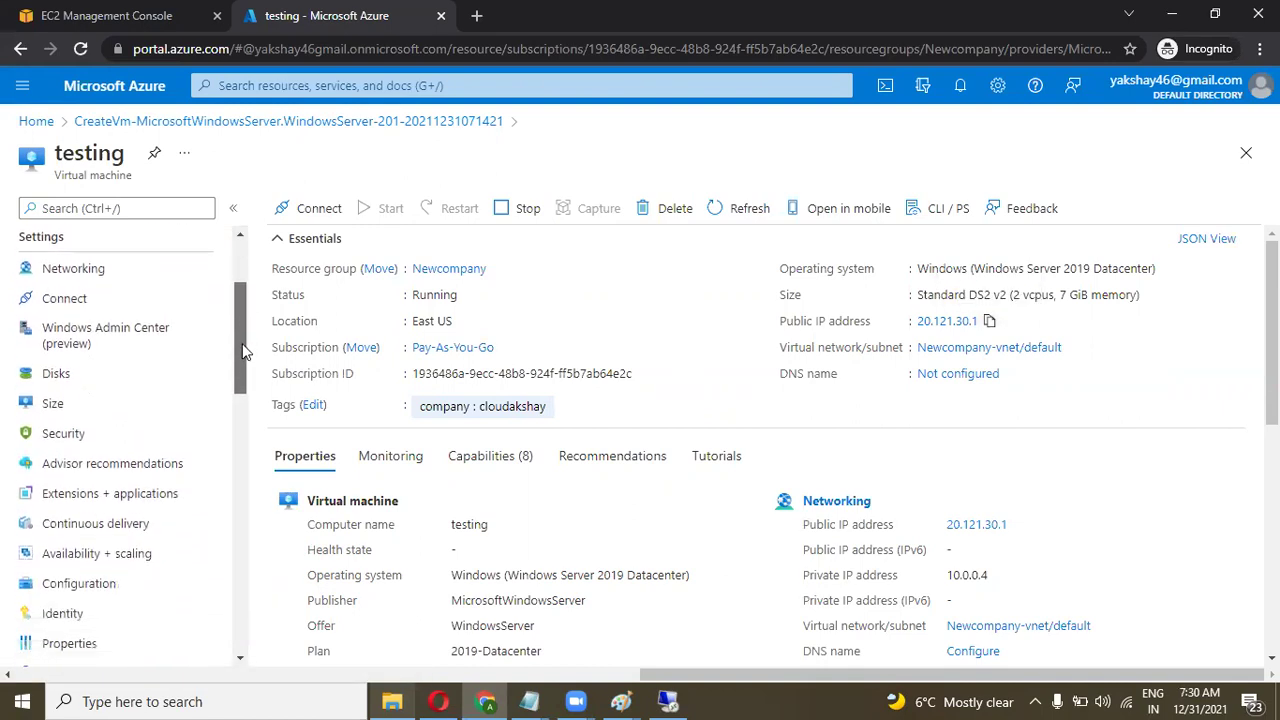
click(100, 373)
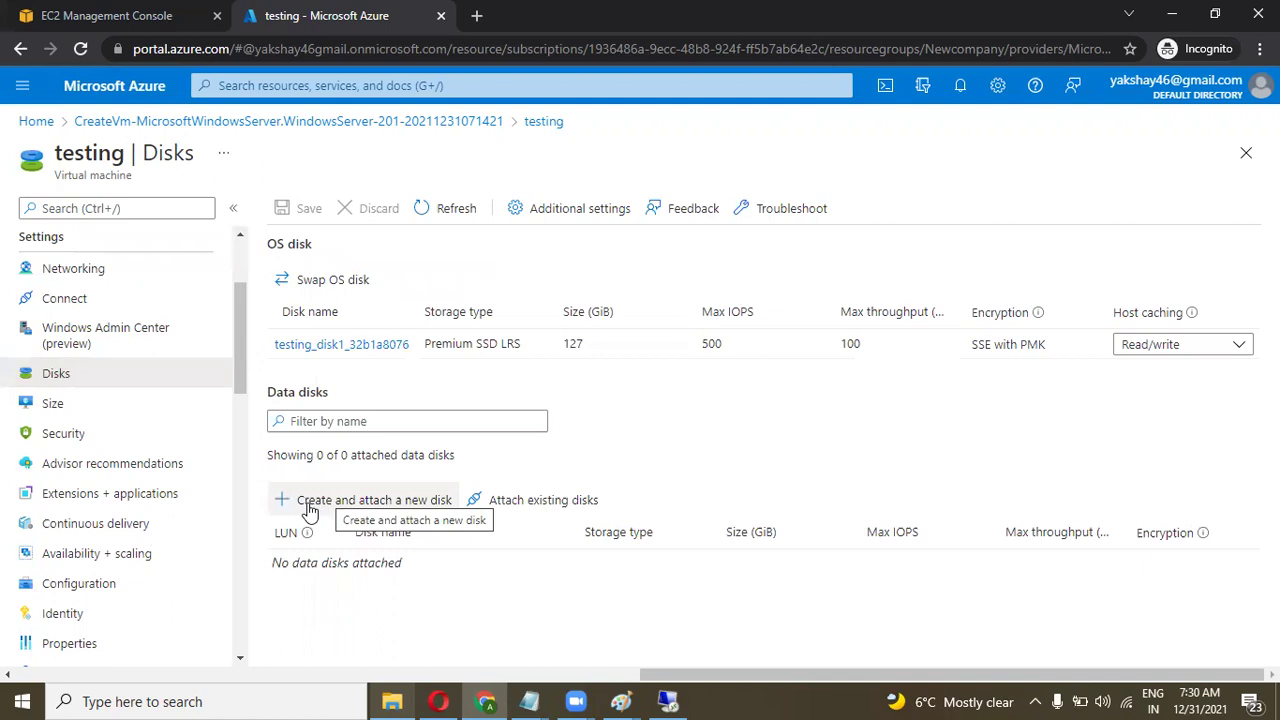
Add a new data disk named 'deployment' with Premium SSD storage.
click(310, 505)
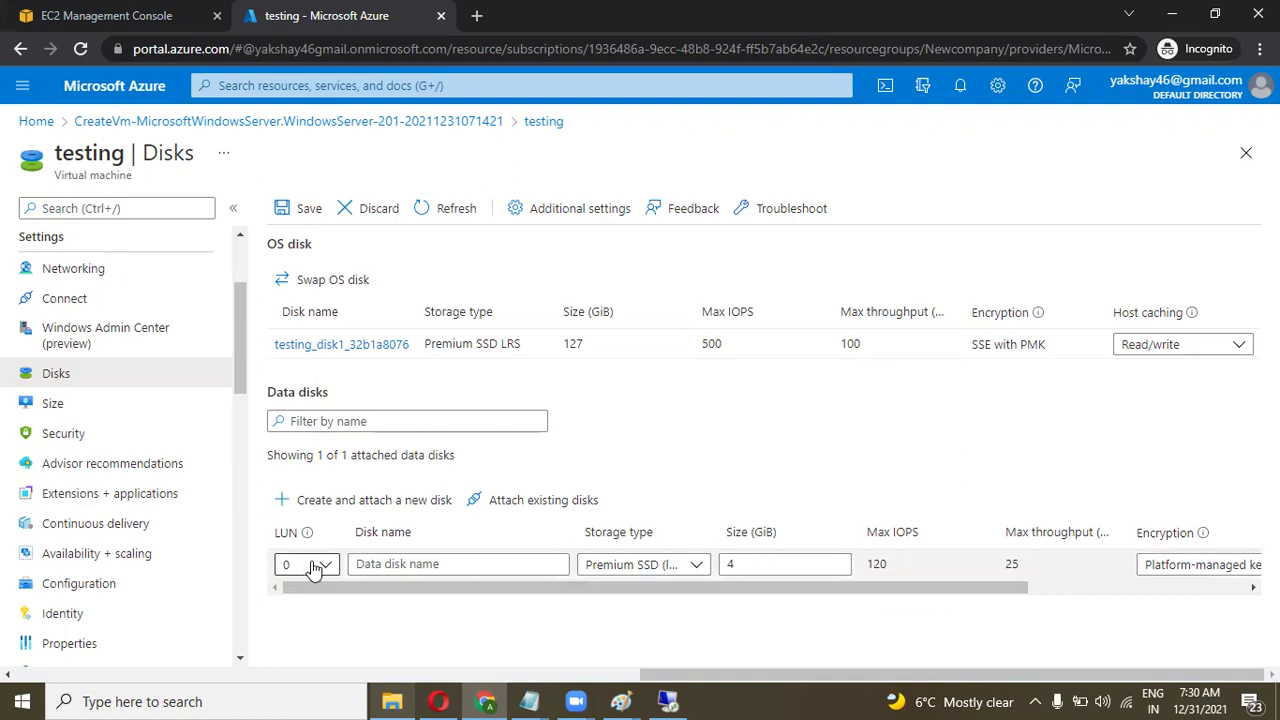
click(386, 564)
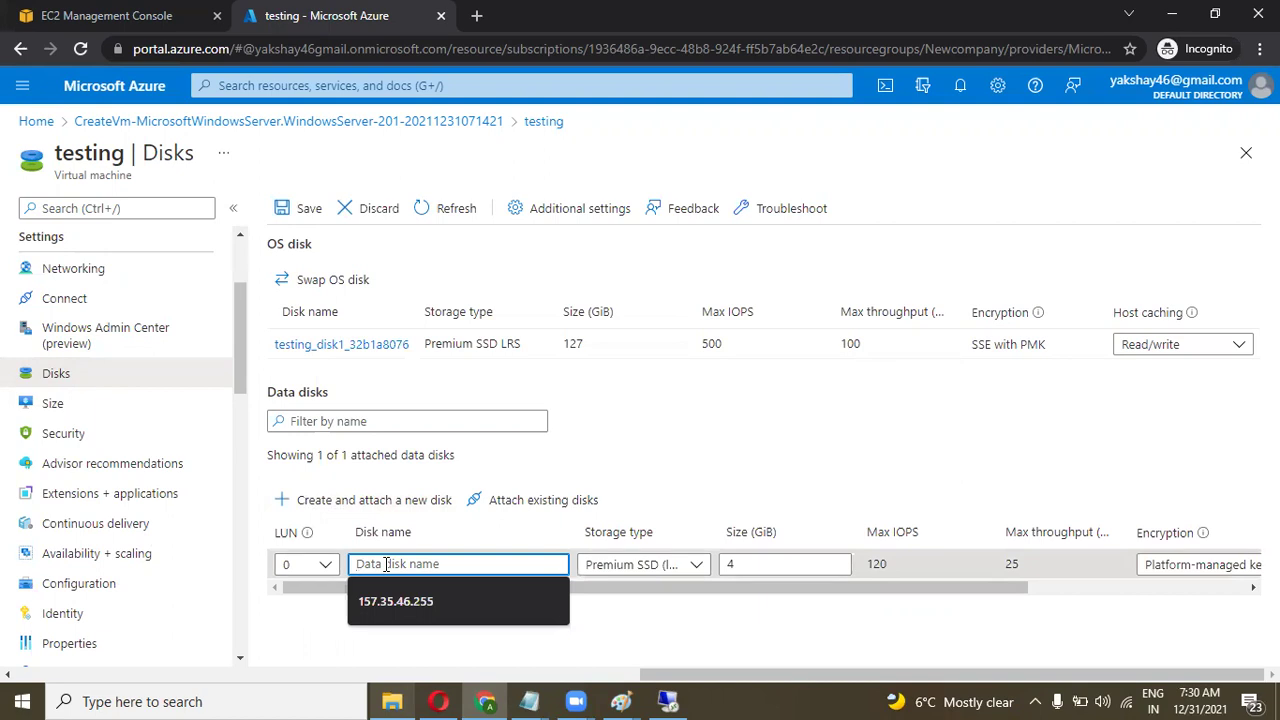
text(deployment)
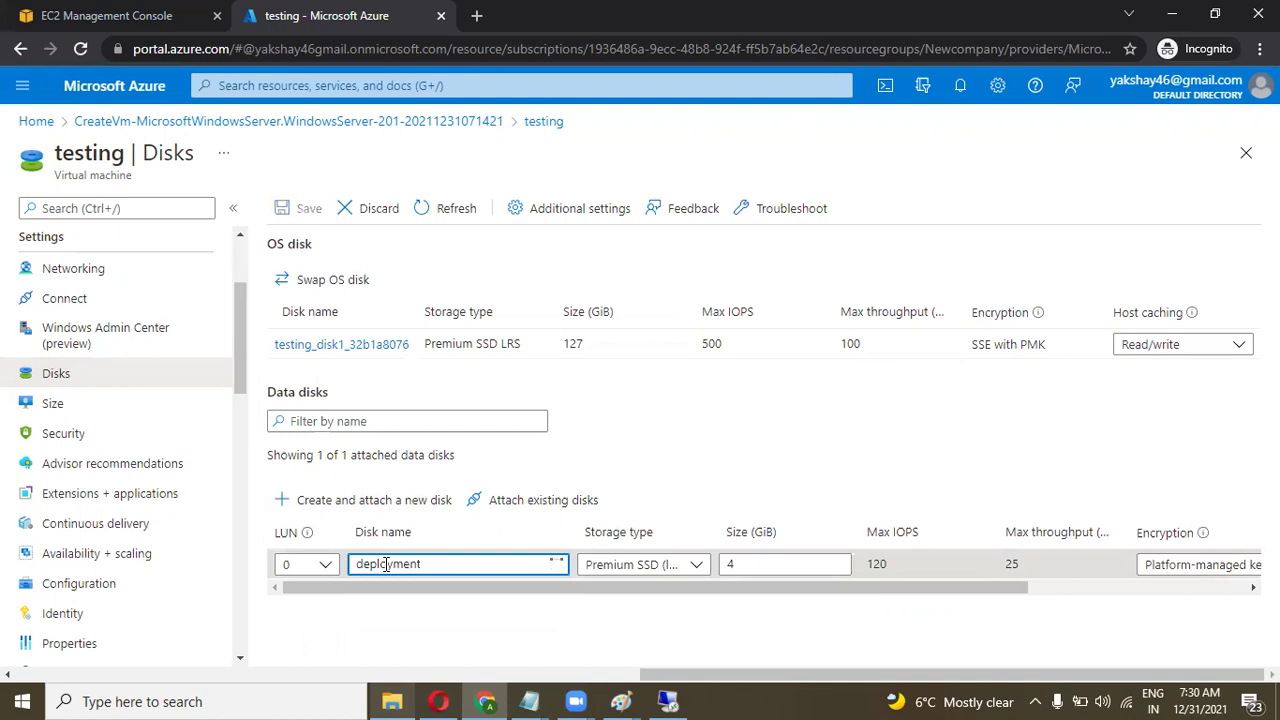
click(674, 576)
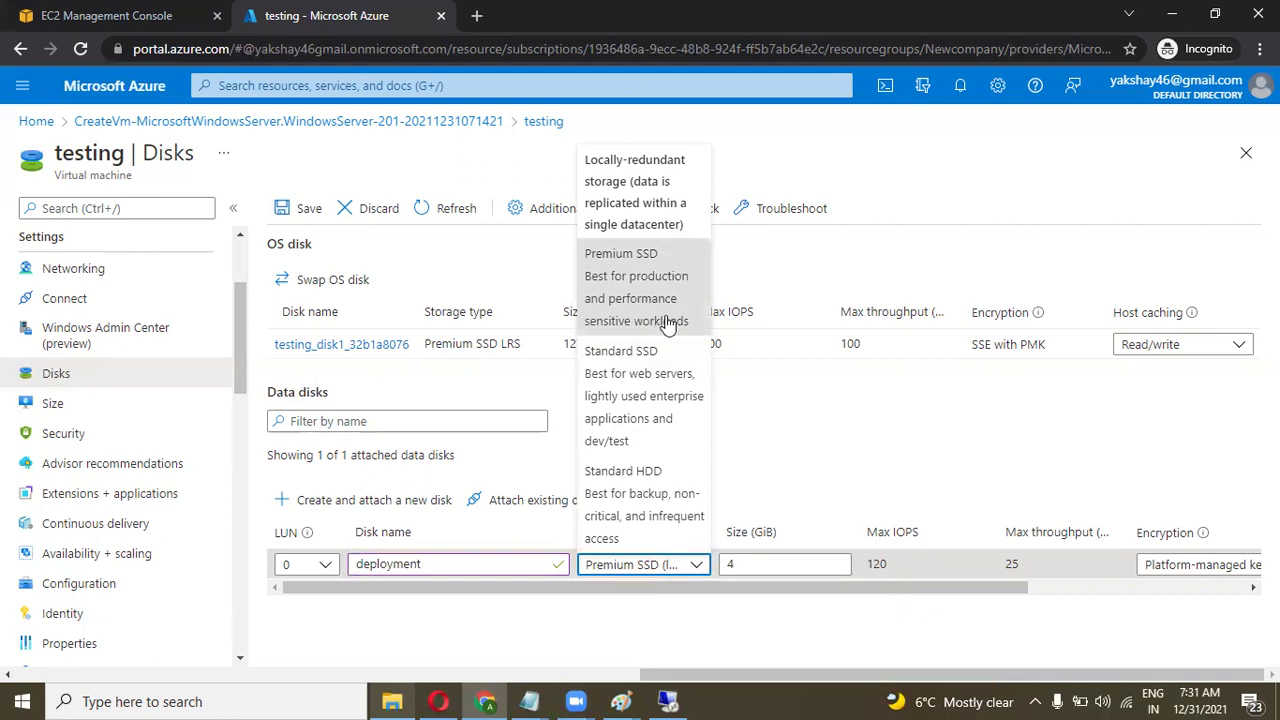
click(650, 580)
Try 20 and 350 GiB sizes for the deployment disk, comparing IOPS, throughput and caching columns.
click(755, 567)
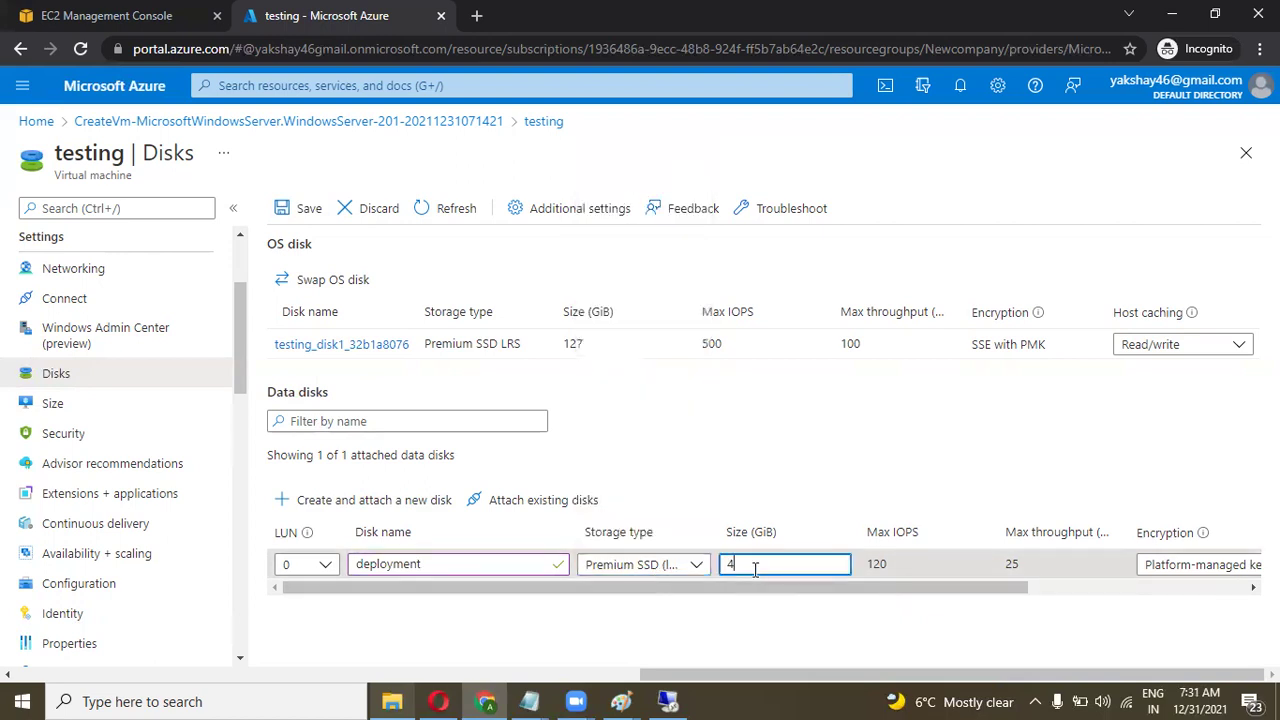
text(20)
mouse_move(850, 587)
mouse_down()
mouse_move(993, 586)
mouse_move(846, 587)
mouse_up()
drag(760, 588, 869, 588)
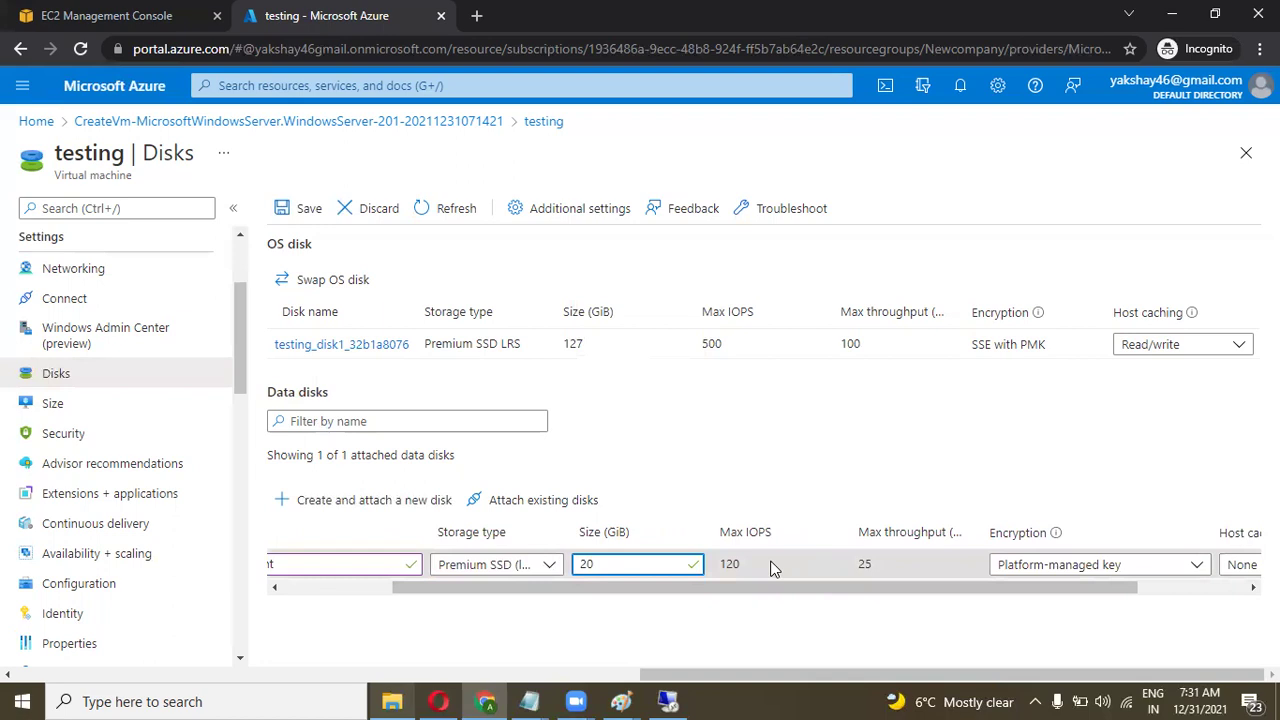
drag(776, 590, 786, 590)
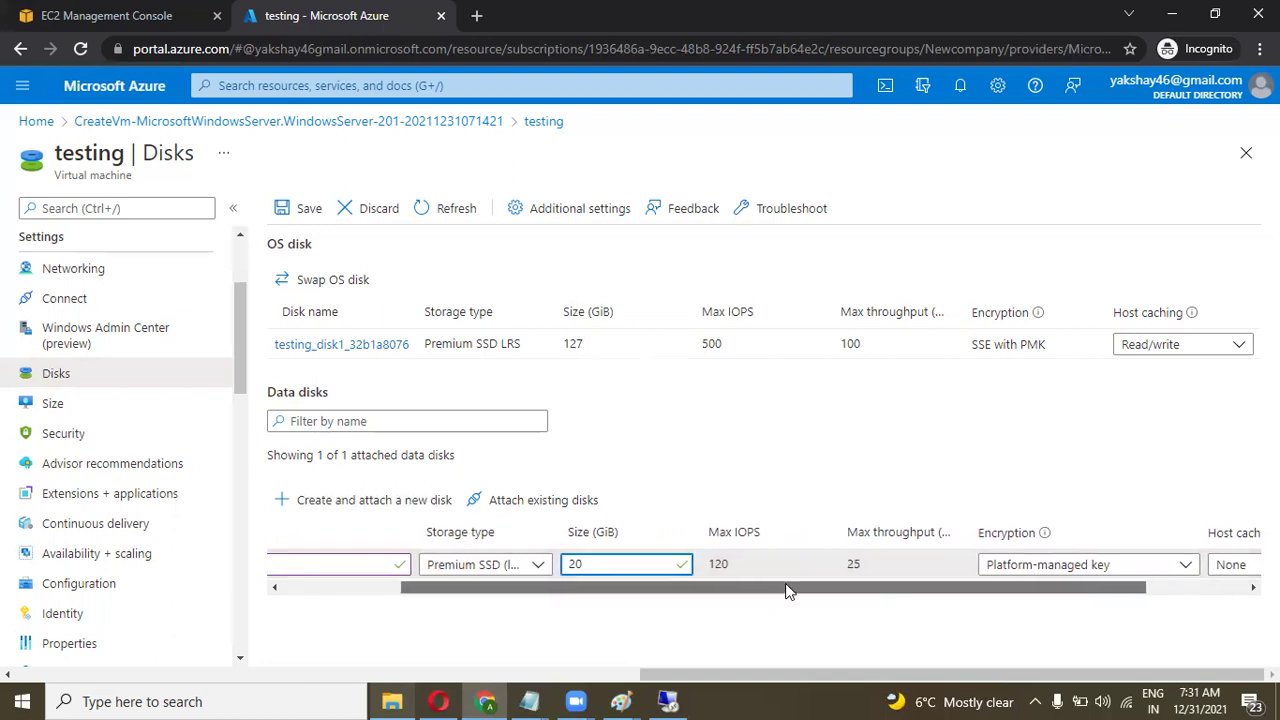
scroll(770, 586, right, 1)
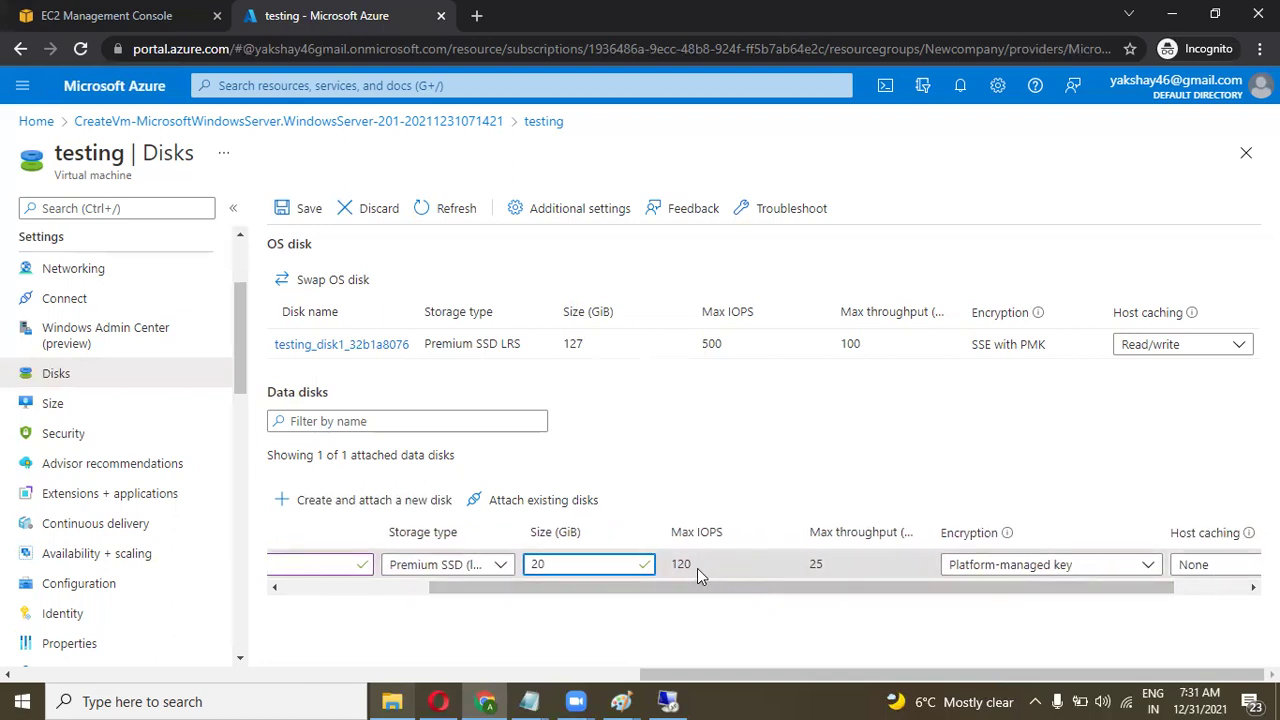
key(BackSpace)
text(3)
text(50)
key(BackSpace)
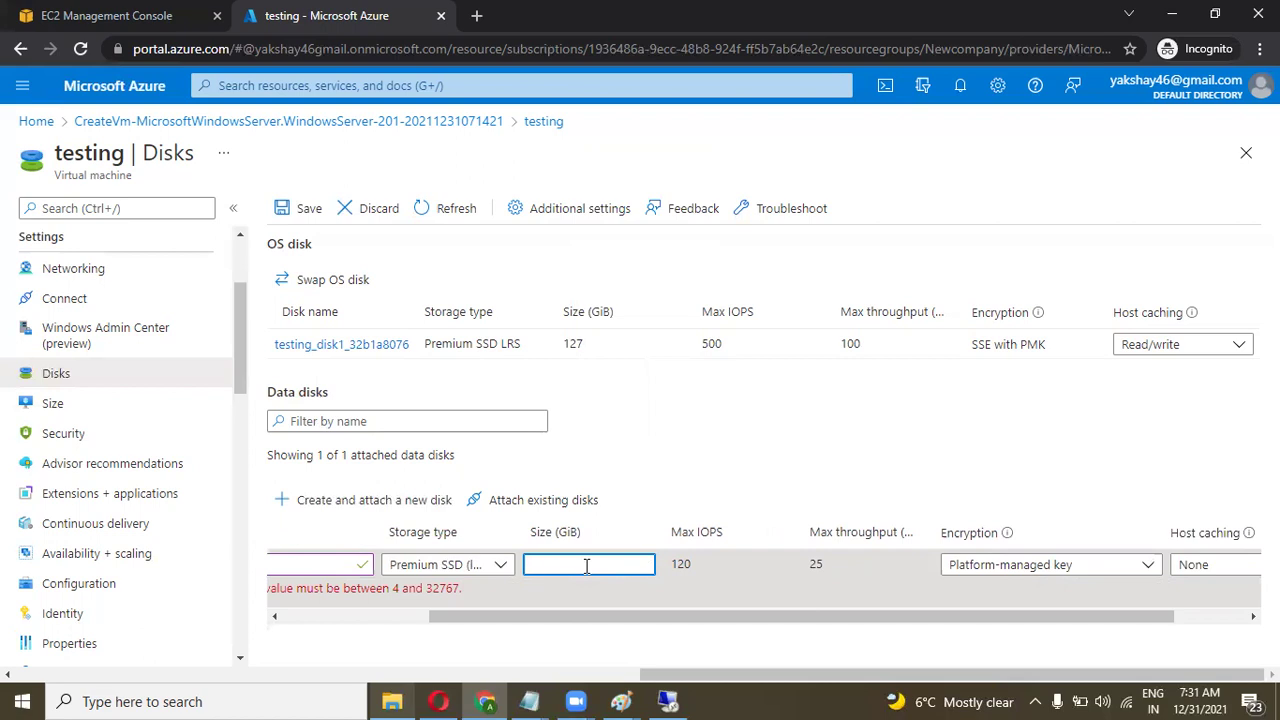
Compare deployment disk sizes of 40, 30, 35, 33 and 34 GiB.
text(0)
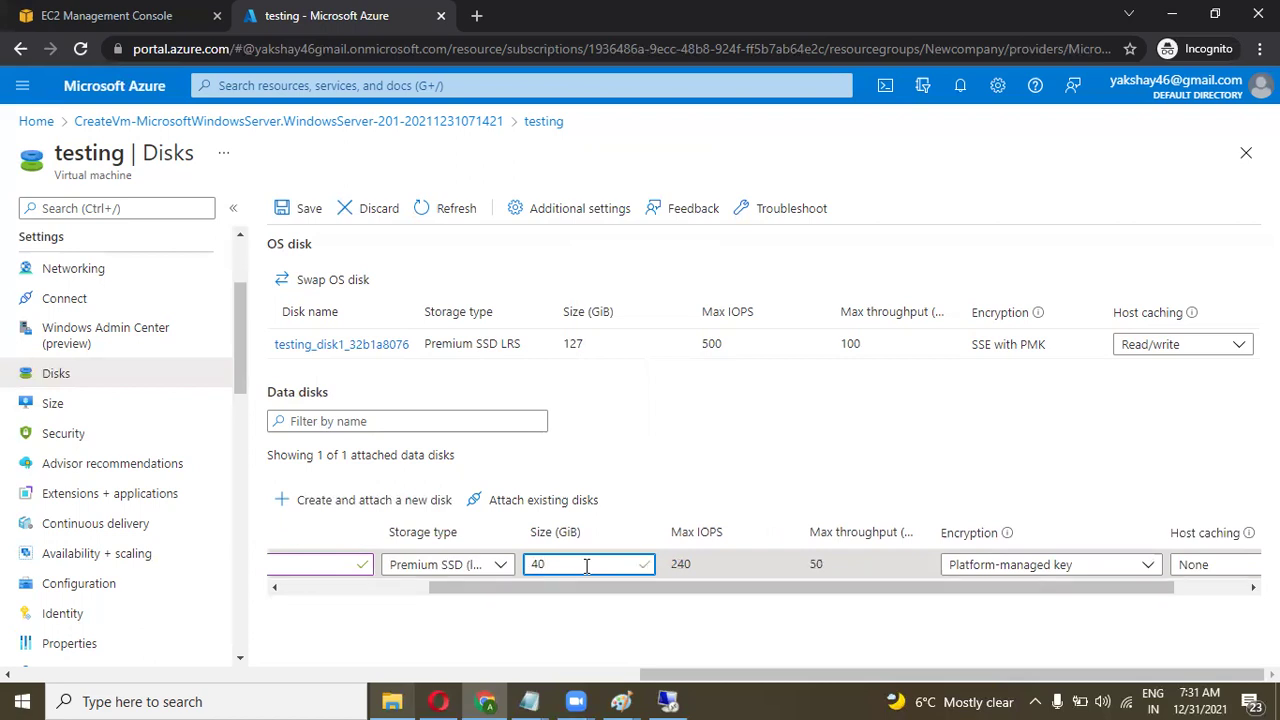
key(BackSpace)
text(035)
key(BackSpace)
key(BackSpace)
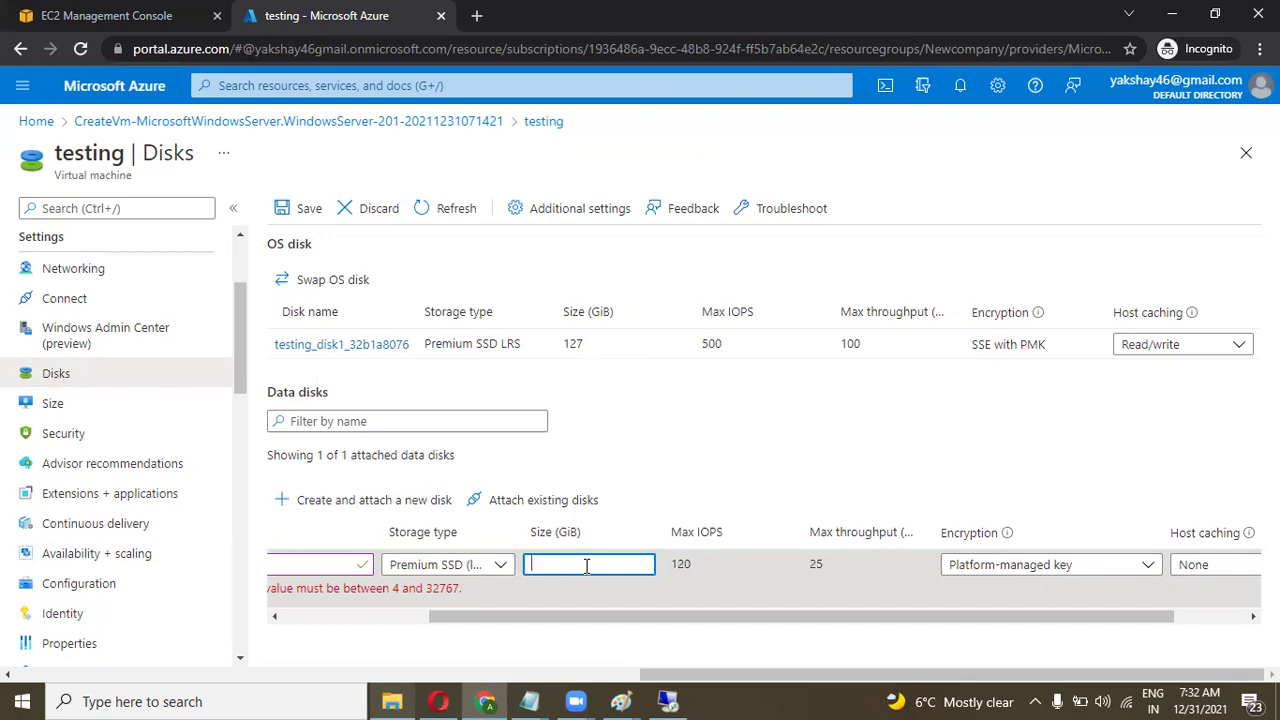
text(0)
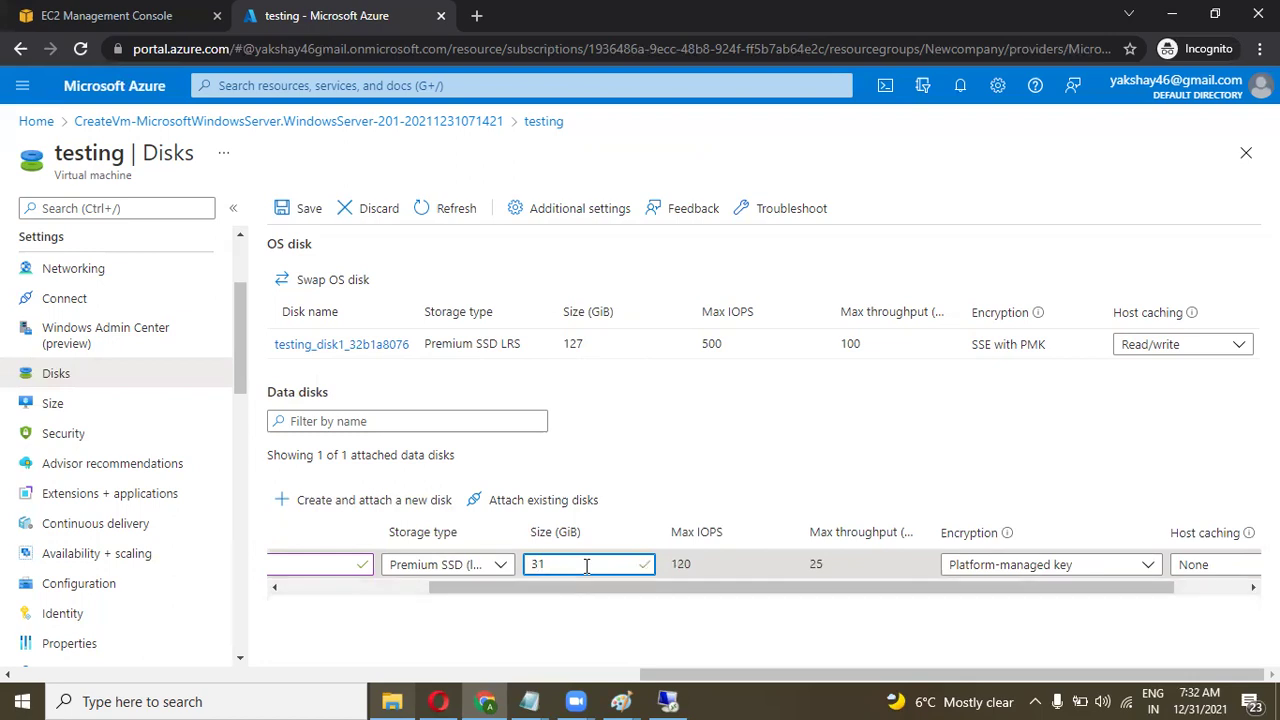
text(3)
key(BackSpace)
text(4)
Set the deployment disk to 20 GiB (120 IOPS, 25 throughput) and review the table.
key(BackSpace)
key(BackSpace)
text(20)
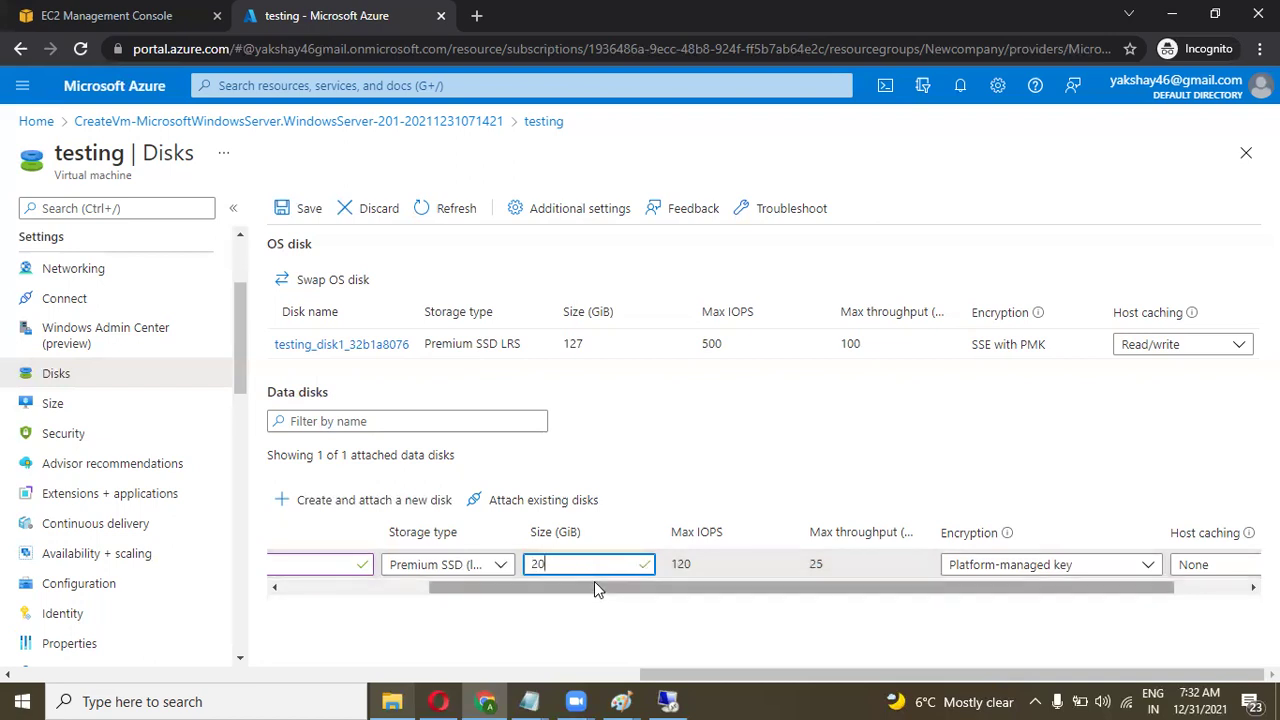
drag(594, 592, 688, 587)
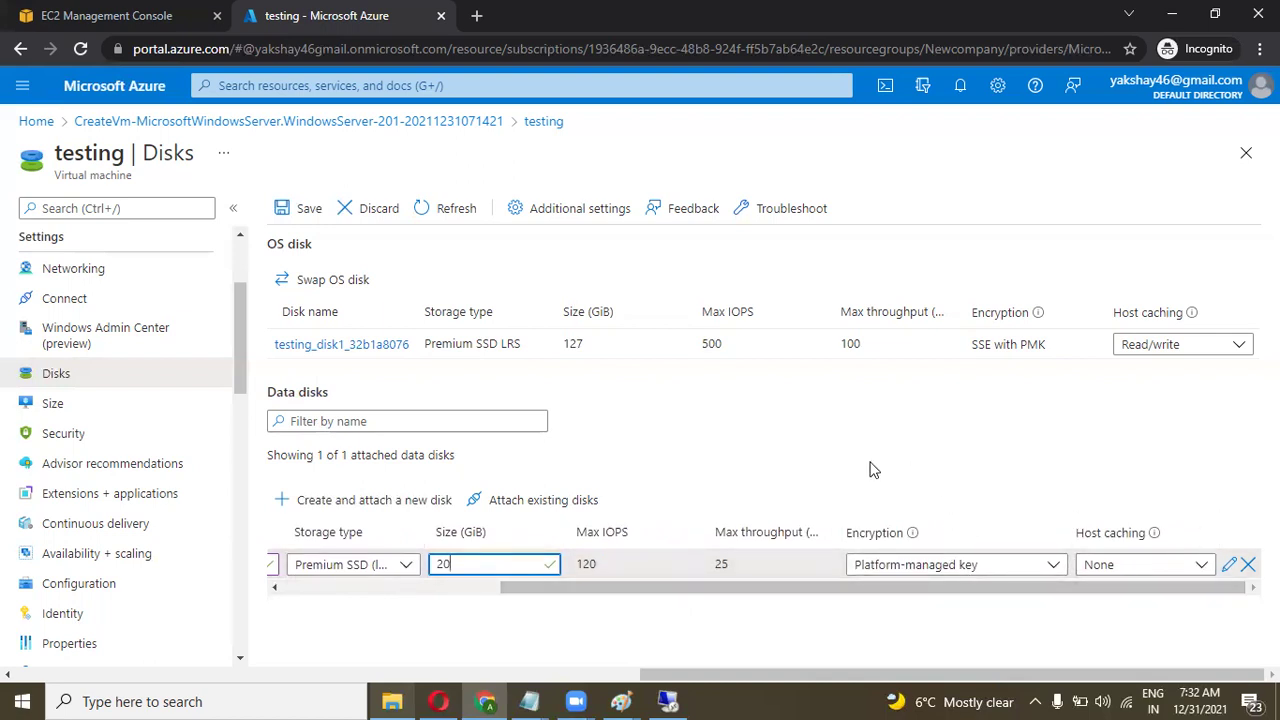
drag(766, 590, 420, 605)
Save the 20 GiB deployment disk, confirm the VM update in notifications, and refresh the disk list.
click(308, 211)
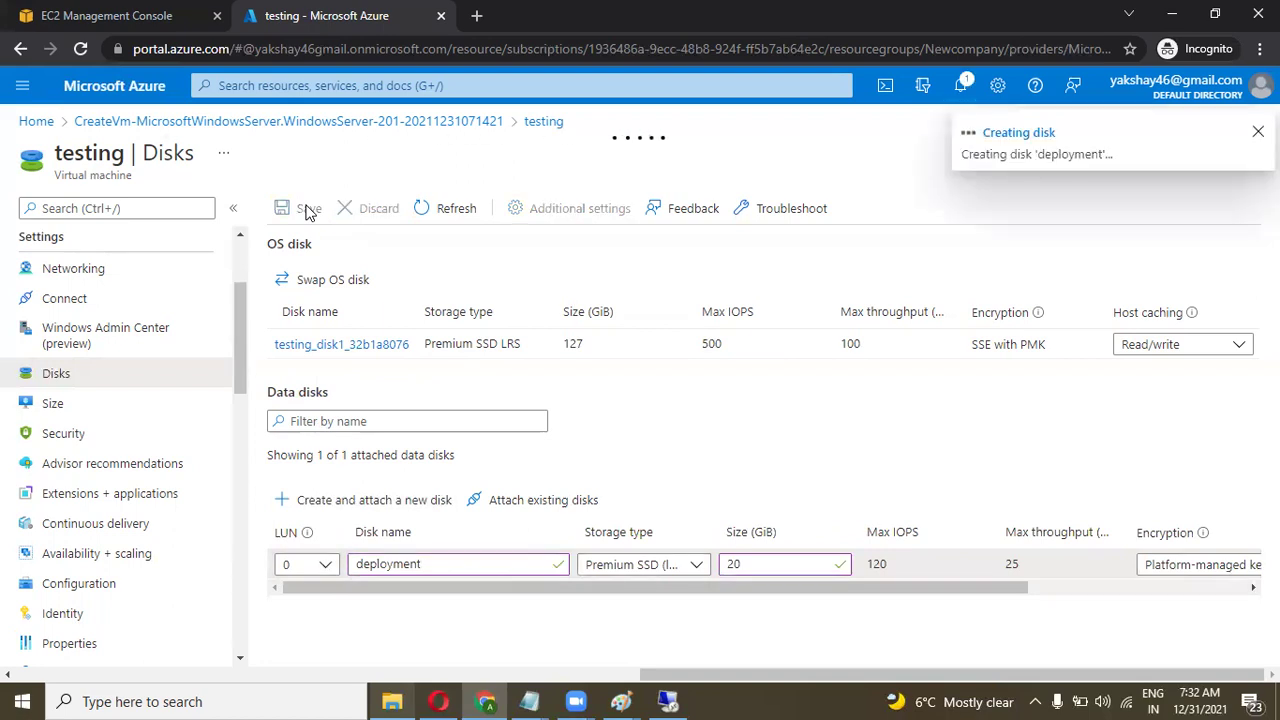
click(960, 88)
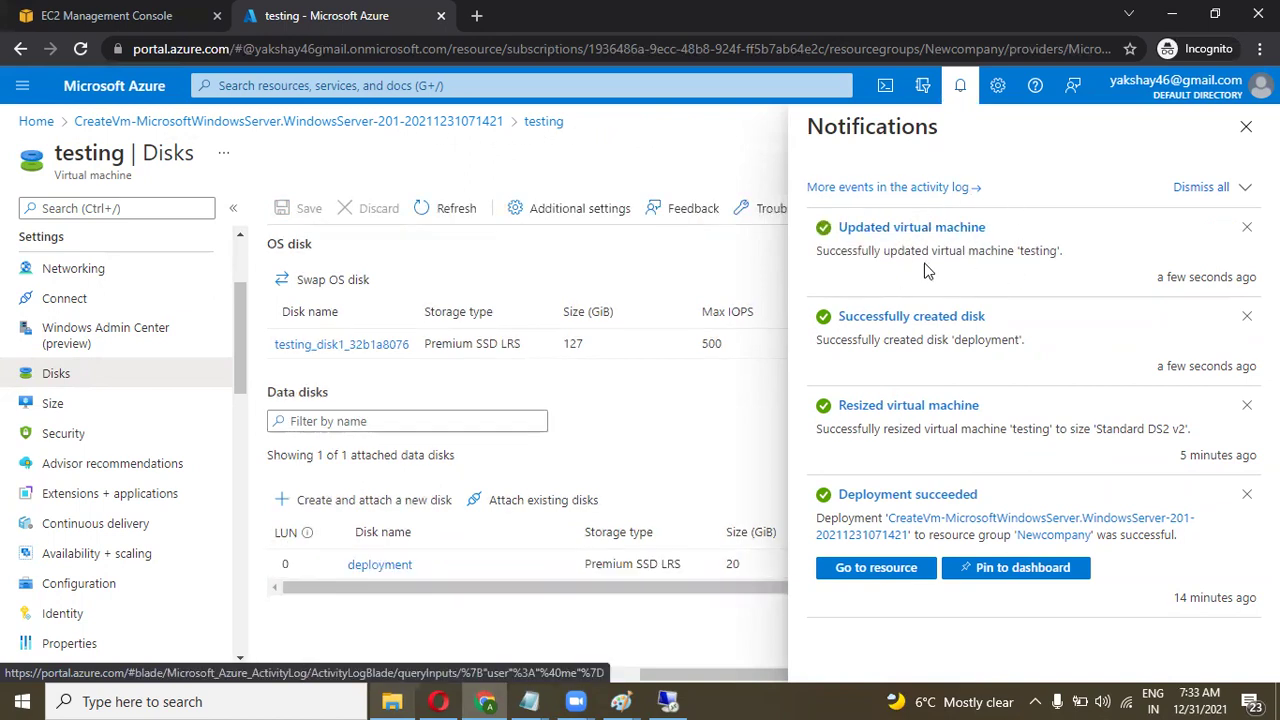
click(432, 216)
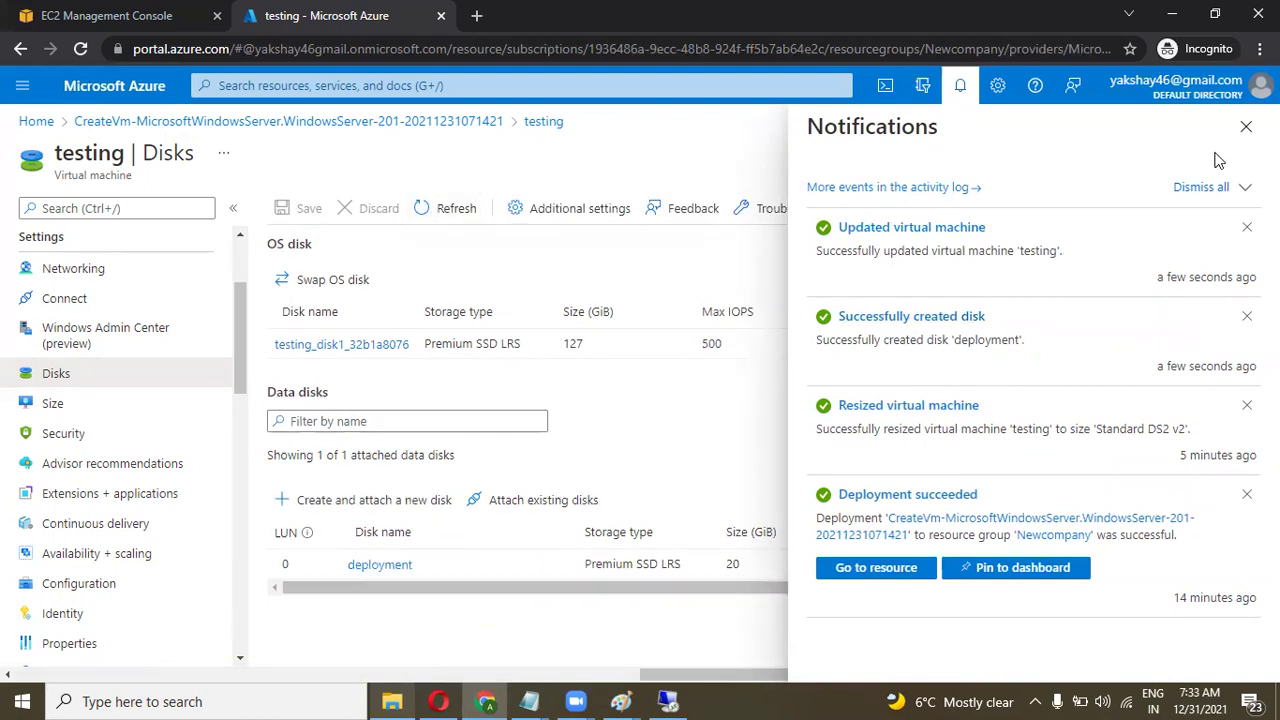
click(1246, 126)
drag(594, 590, 527, 588)
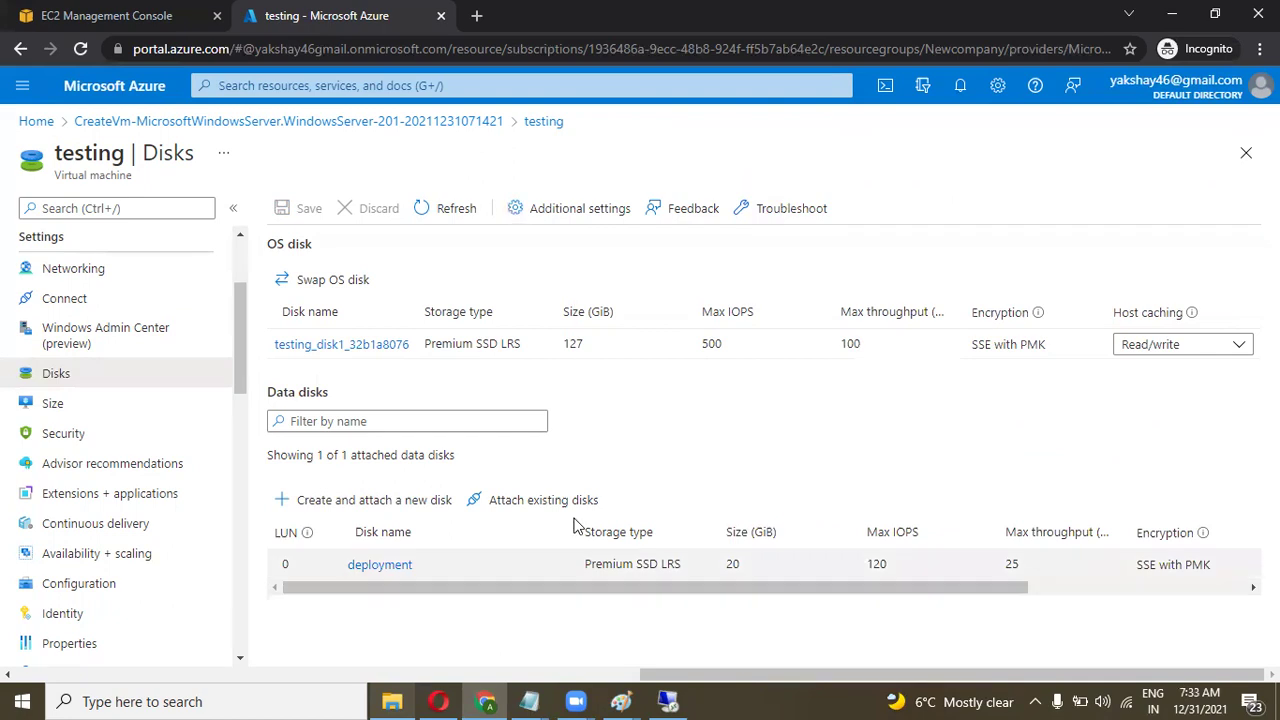
In the remote session, refresh This PC and launch Disk Management via a 'disk man' search.
click(668, 701)
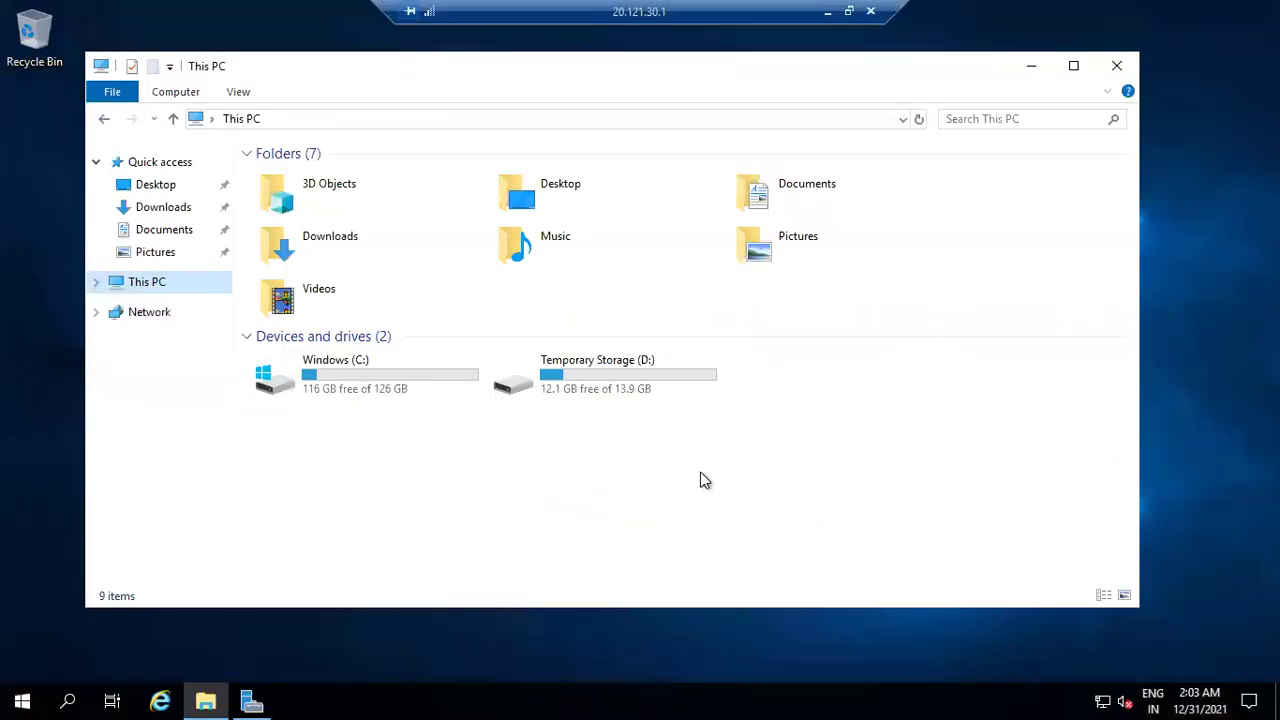
right_click(745, 443)
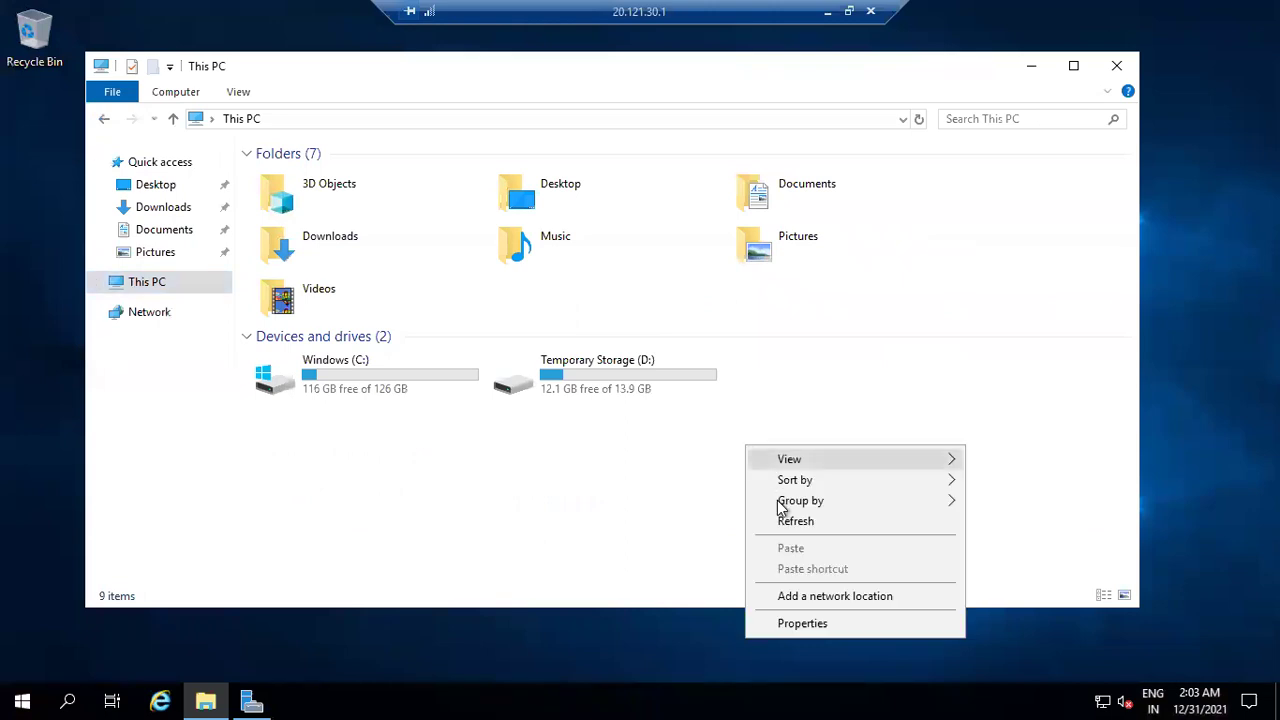
click(783, 521)
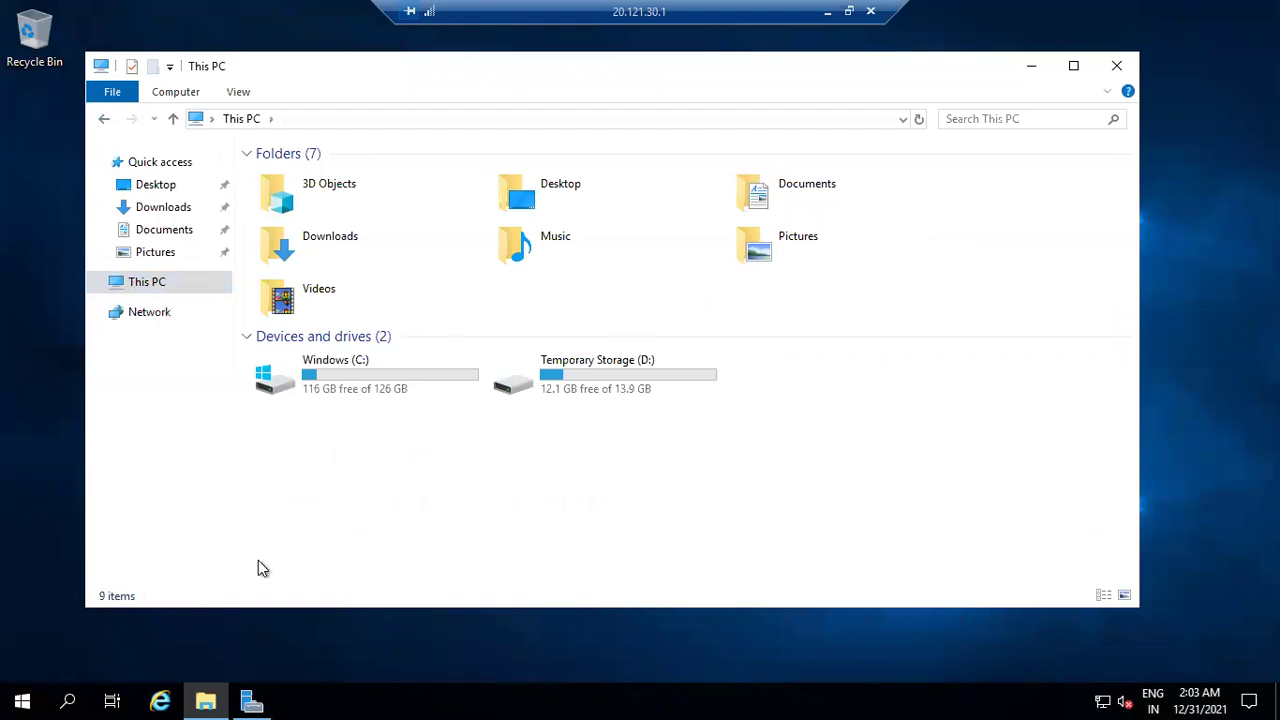
click(59, 696)
text(d)
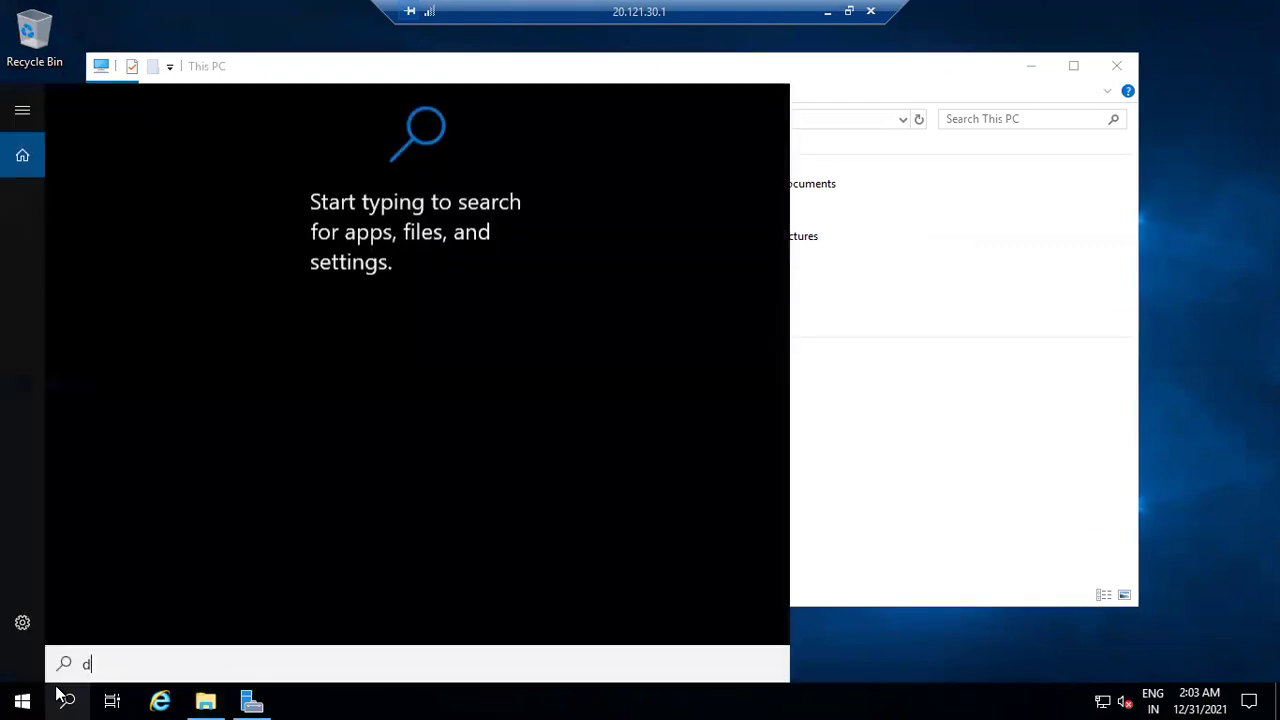
text(isk)
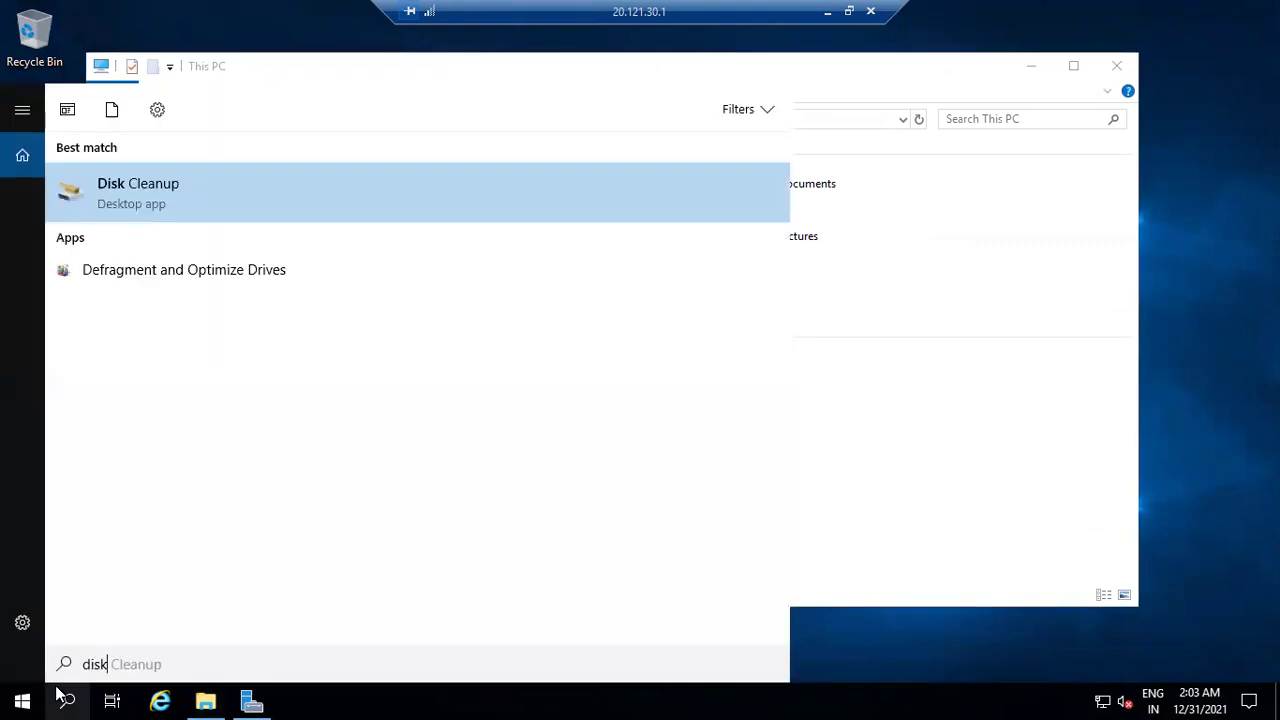
text( man)
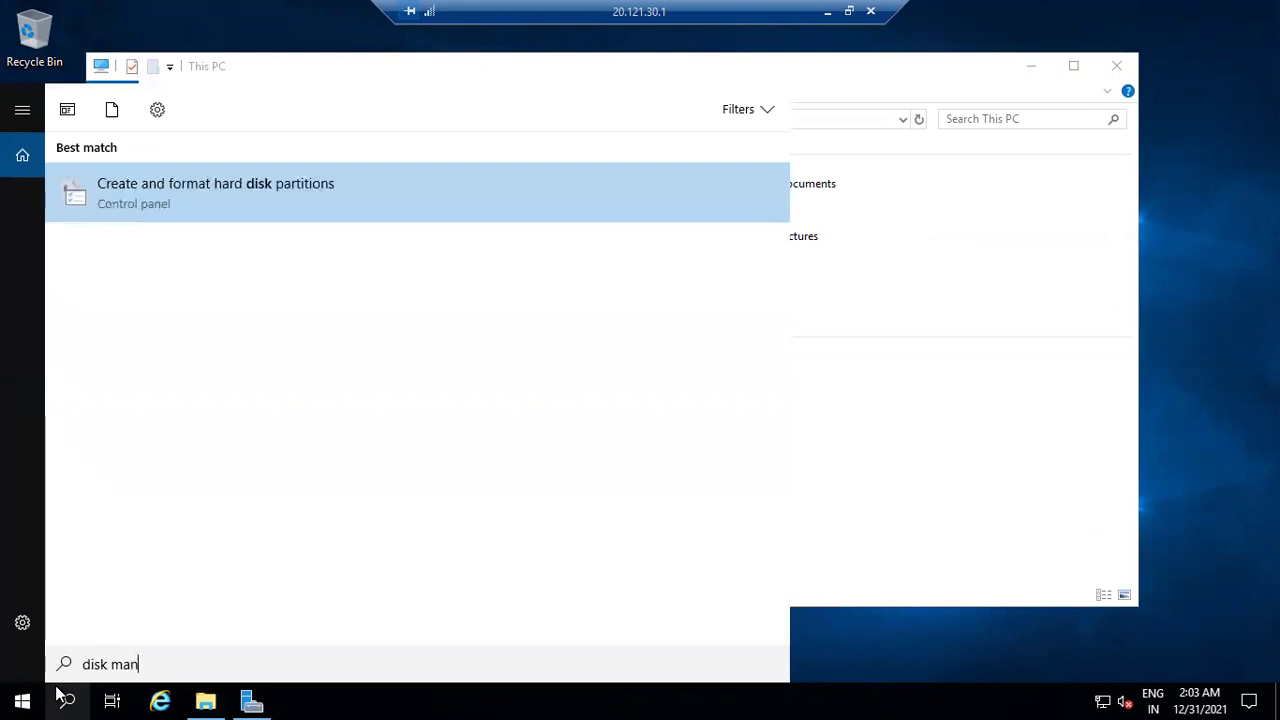
key(Return)
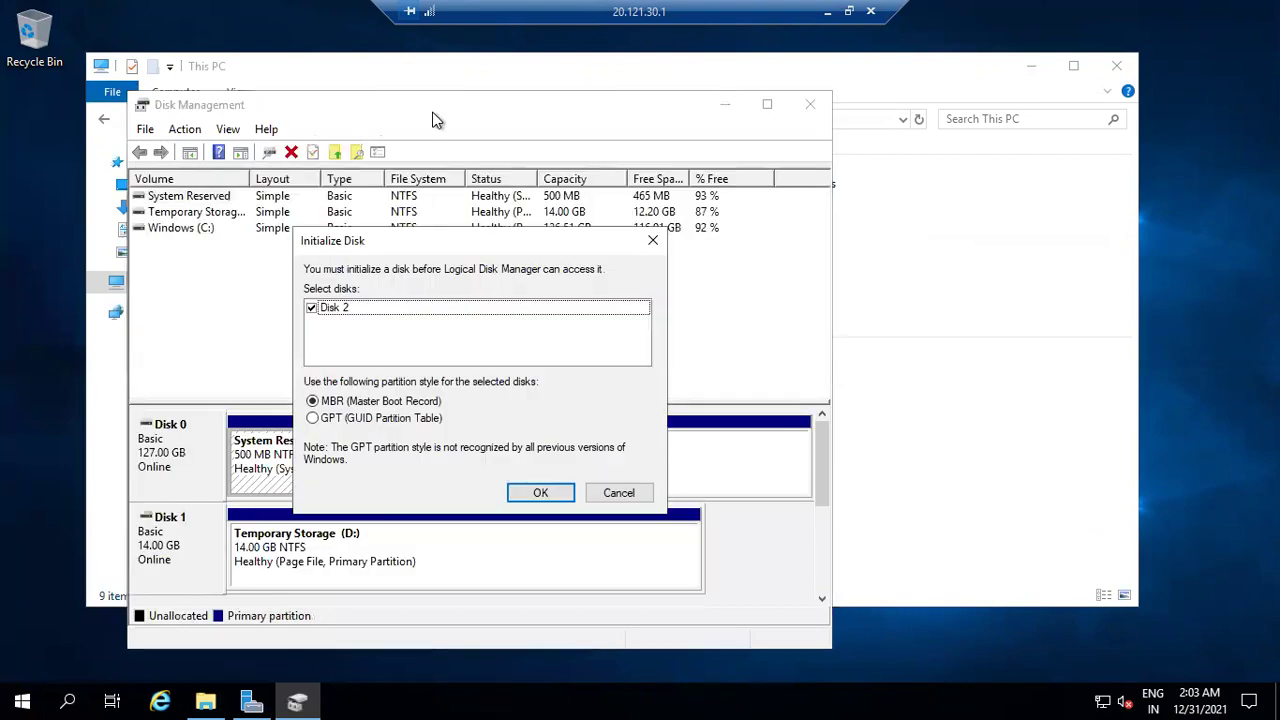
Initialize the new Disk 2 with the MBR partition style.
drag(398, 236, 525, 208)
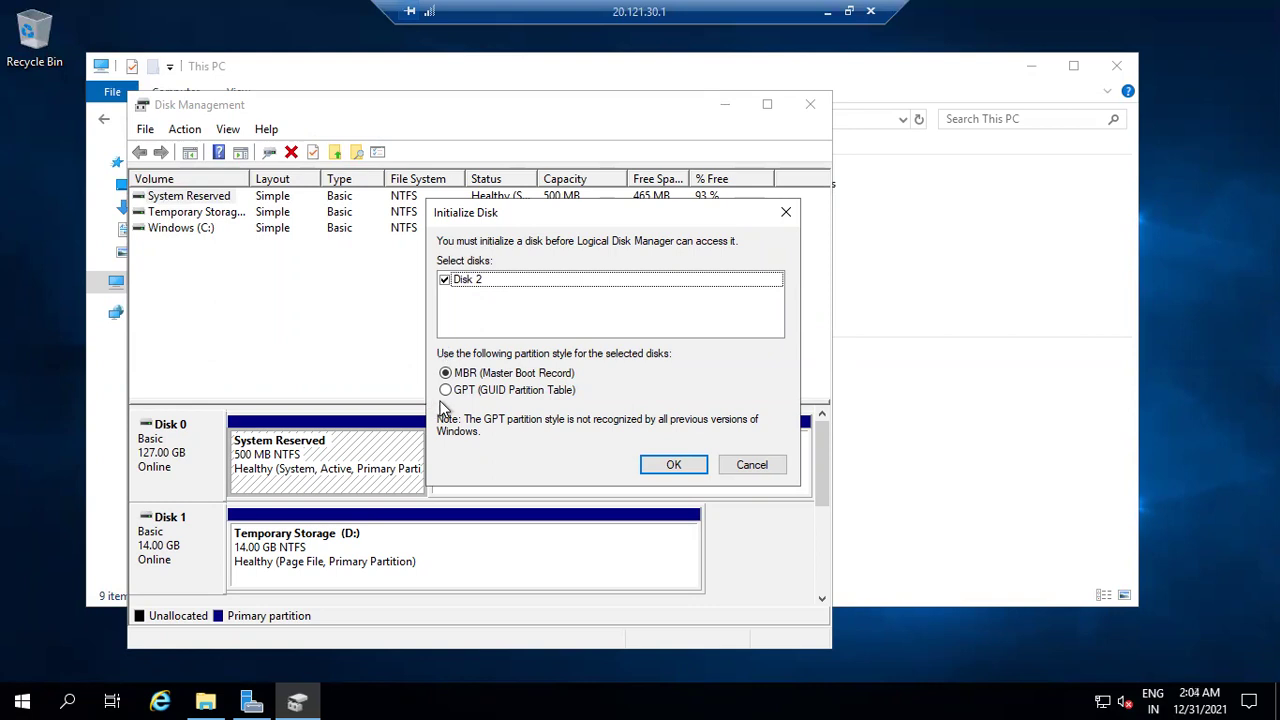
click(656, 470)
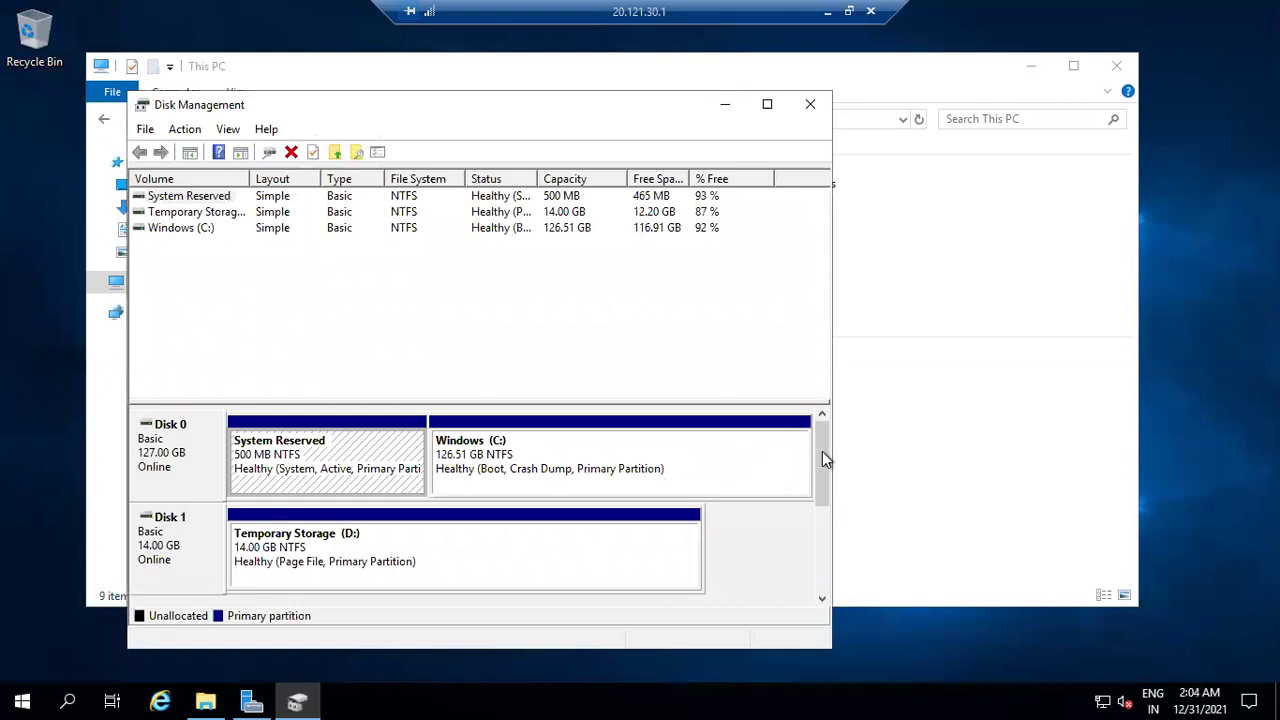
drag(820, 465, 829, 508)
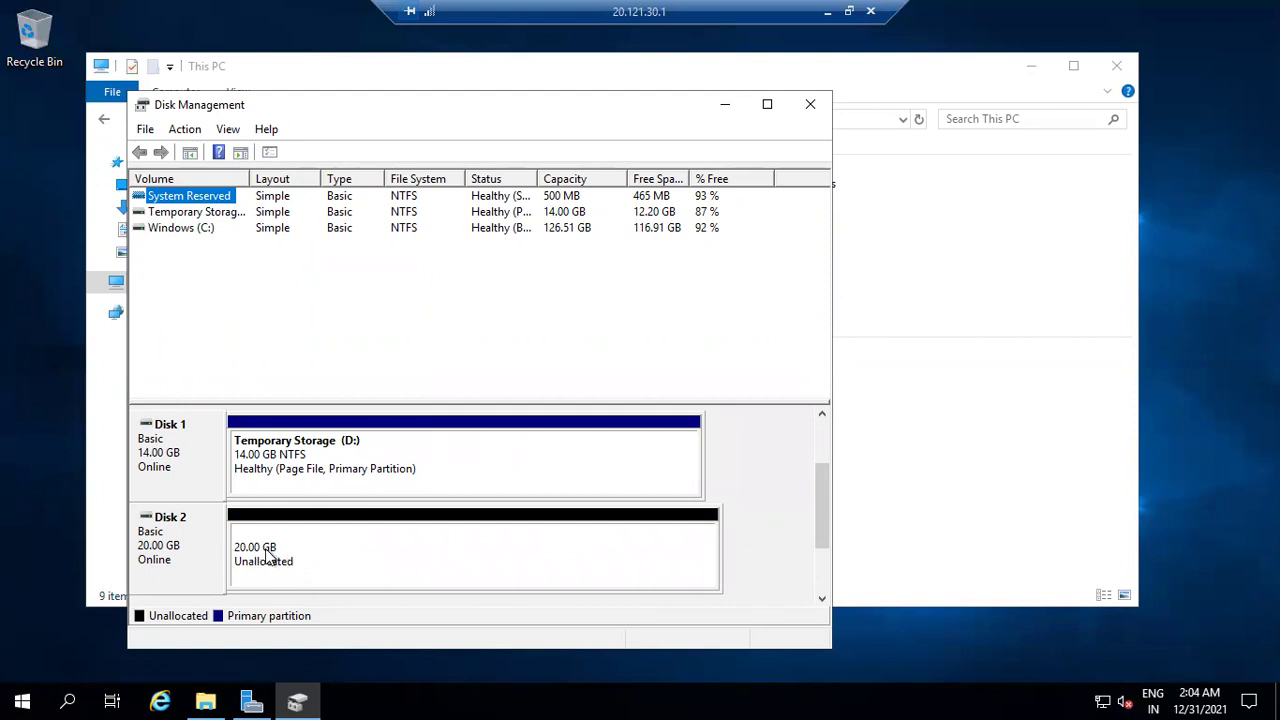
Turn Disk 2's unallocated space into a full-size NTFS simple volume with drive letter E:.
click(322, 543)
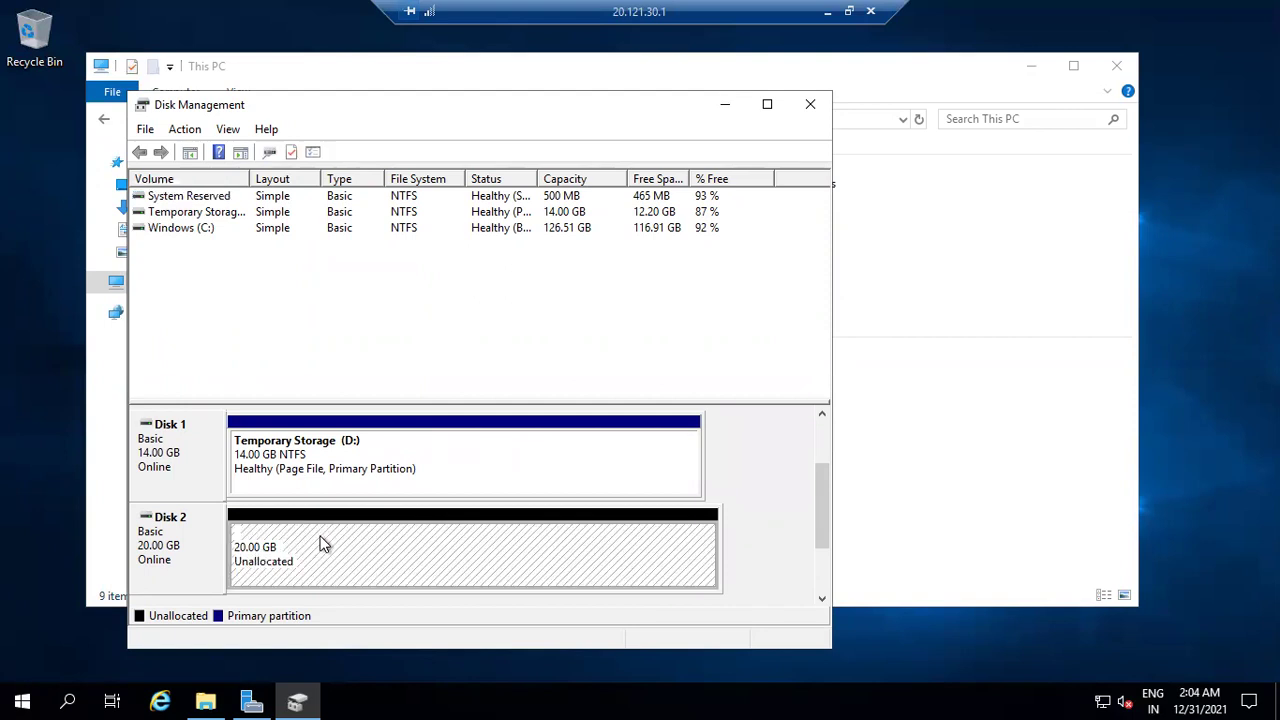
right_click(322, 541)
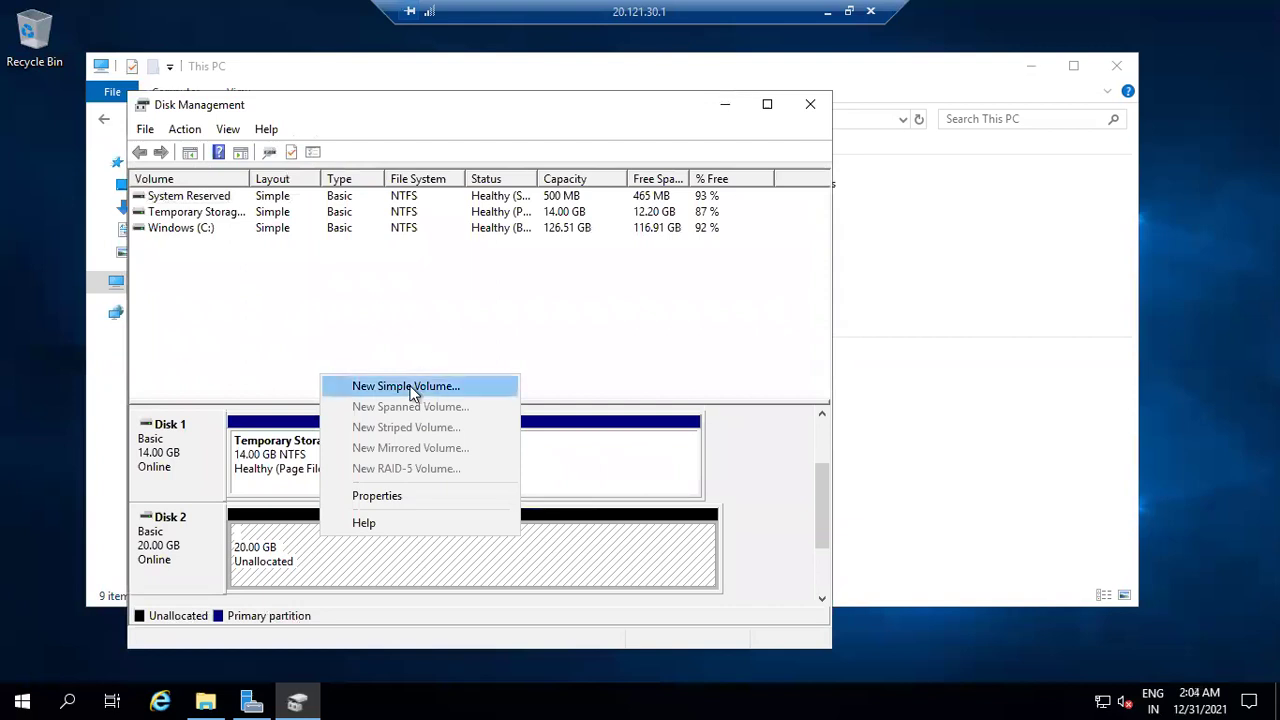
click(414, 389)
click(490, 532)
click(490, 532)
click(490, 532)
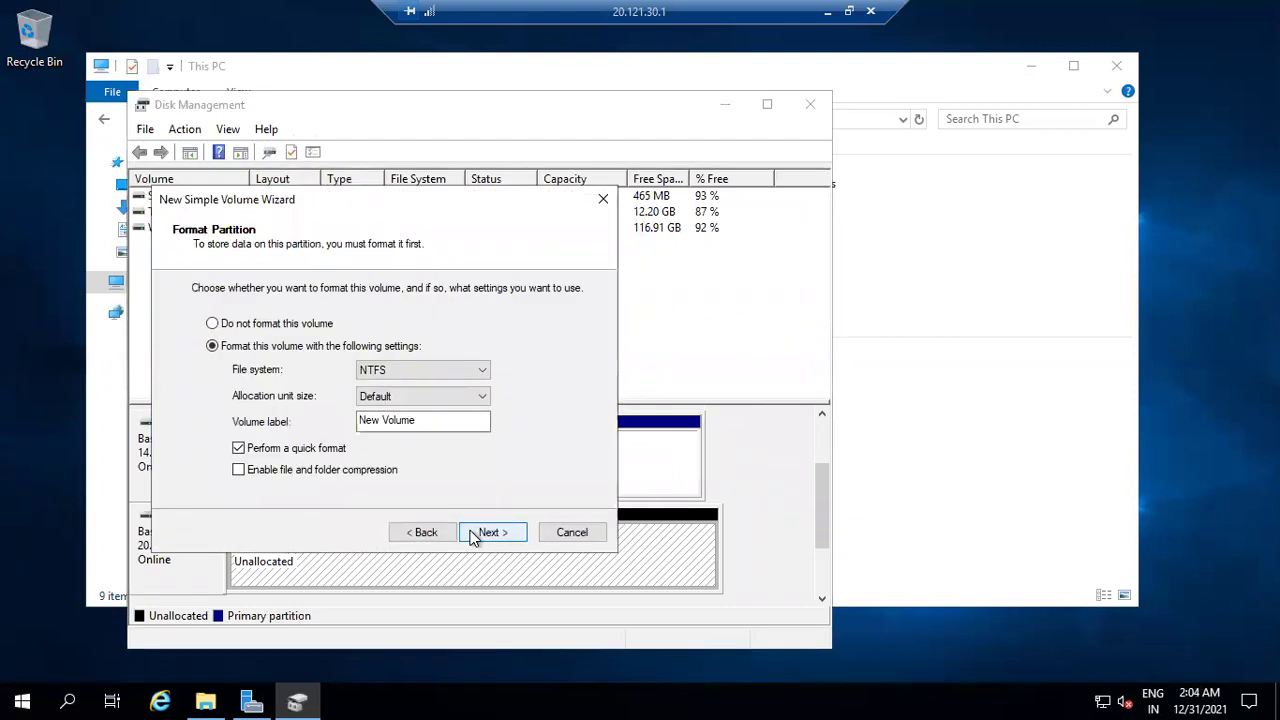
click(476, 534)
click(474, 532)
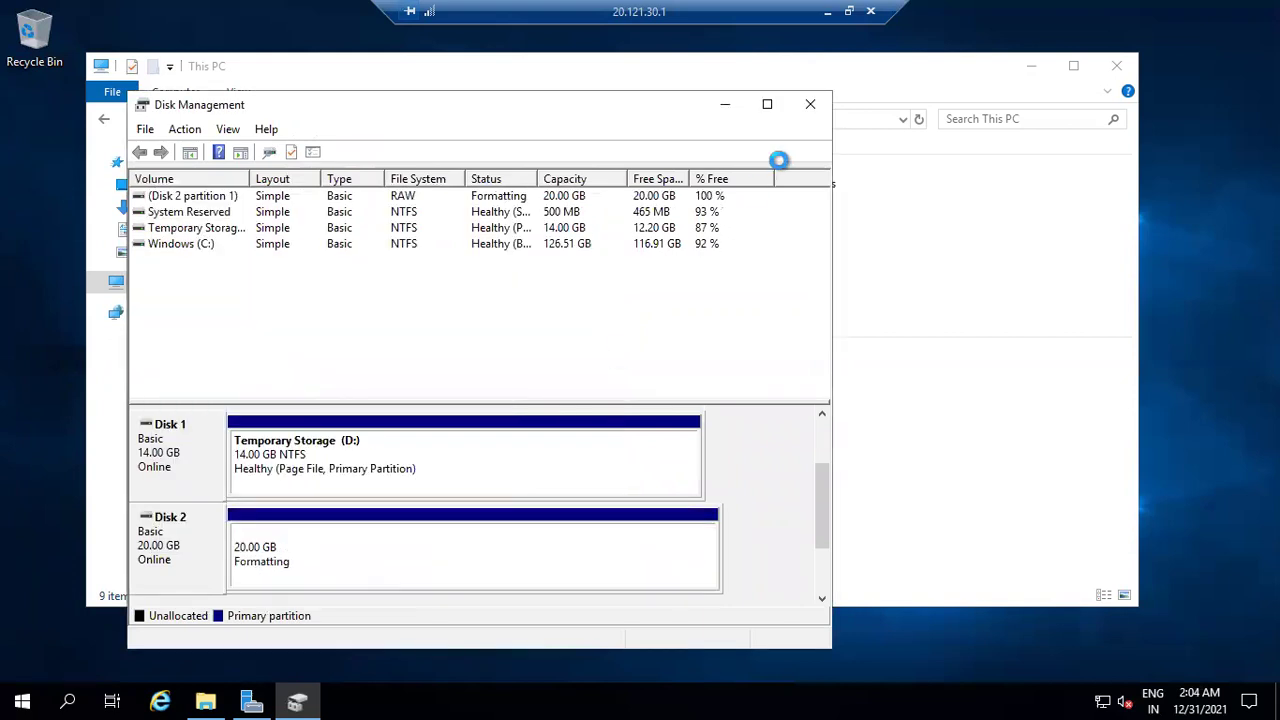
Close Disk Management, open New Volume (E:), and create a folder named testing there.
click(810, 104)
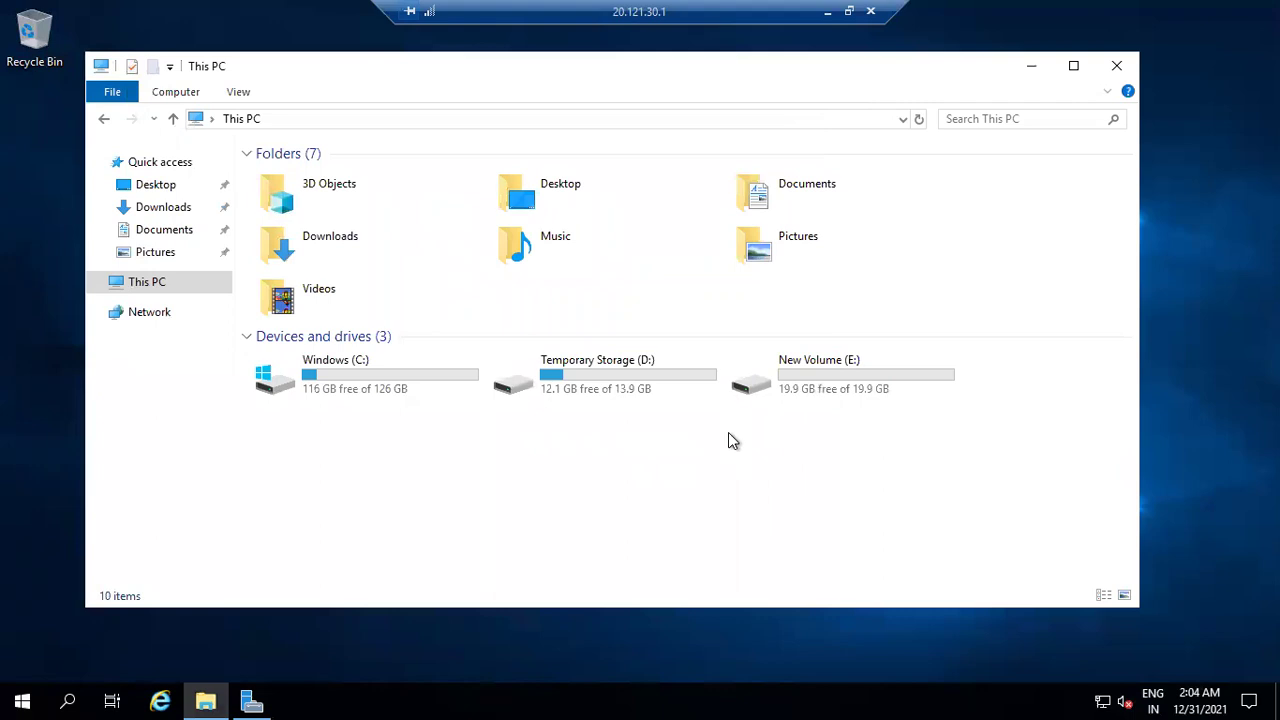
click(858, 368)
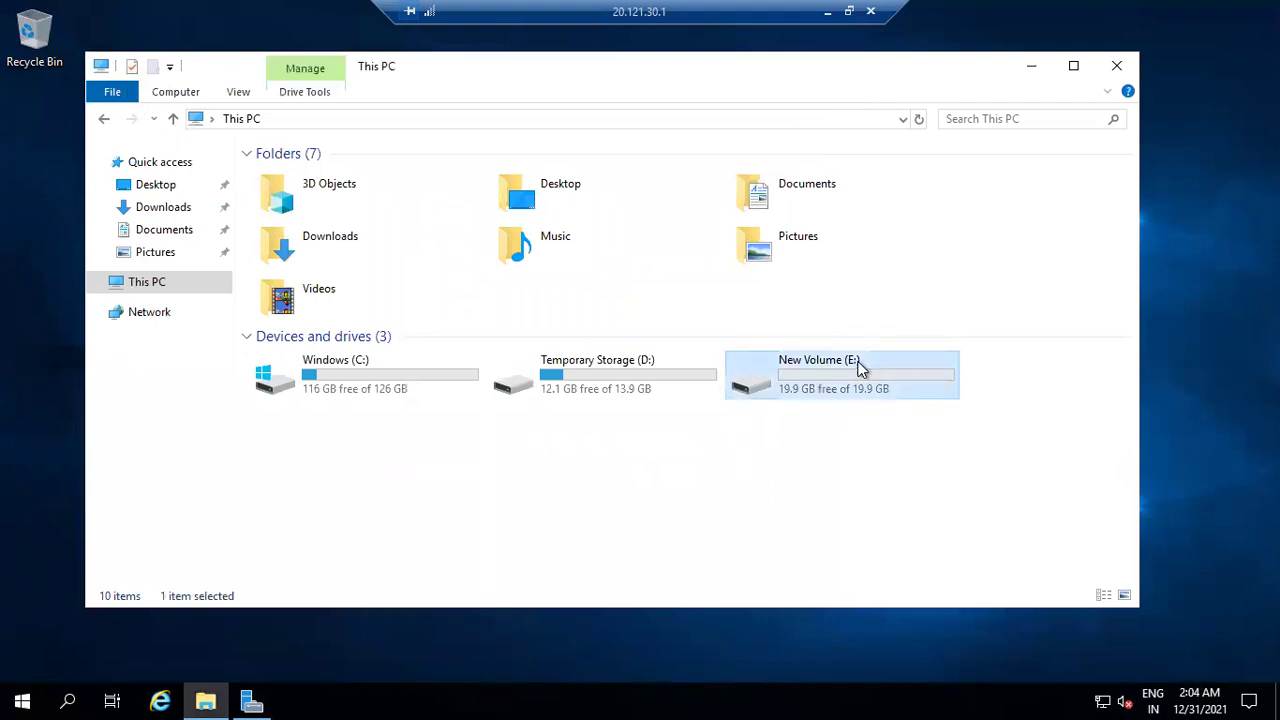
double_click(858, 368)
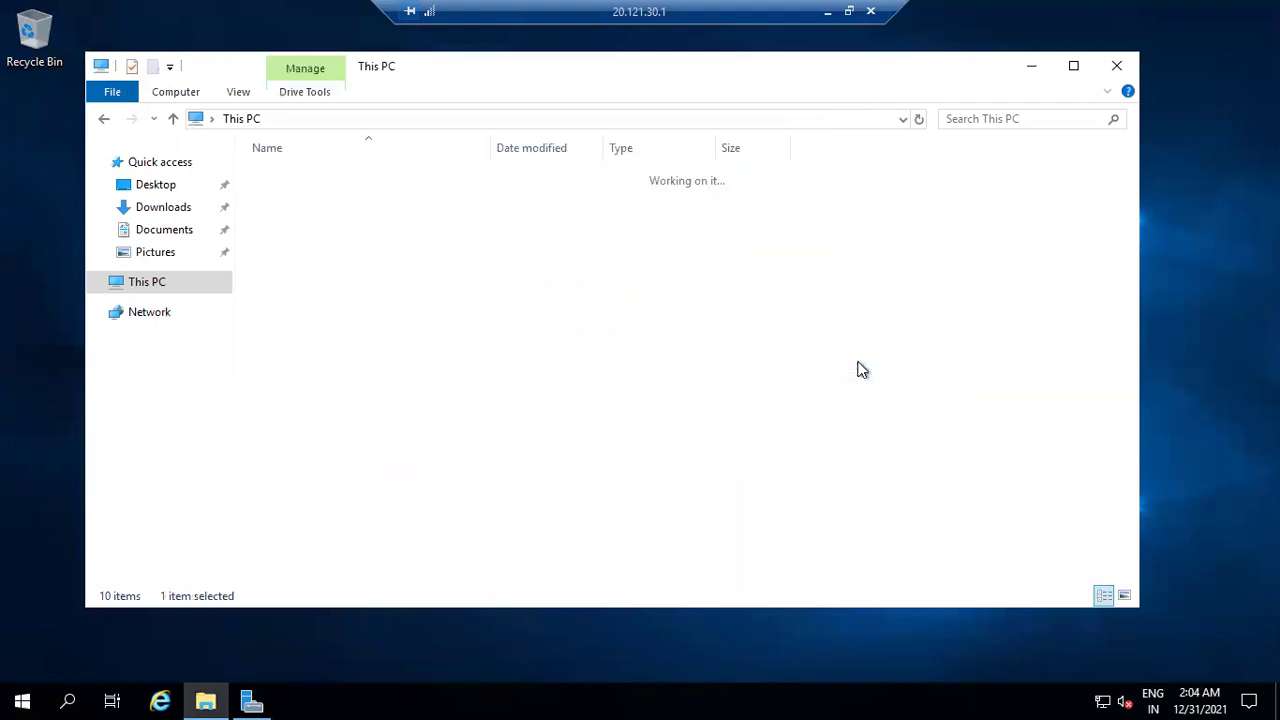
right_click(669, 329)
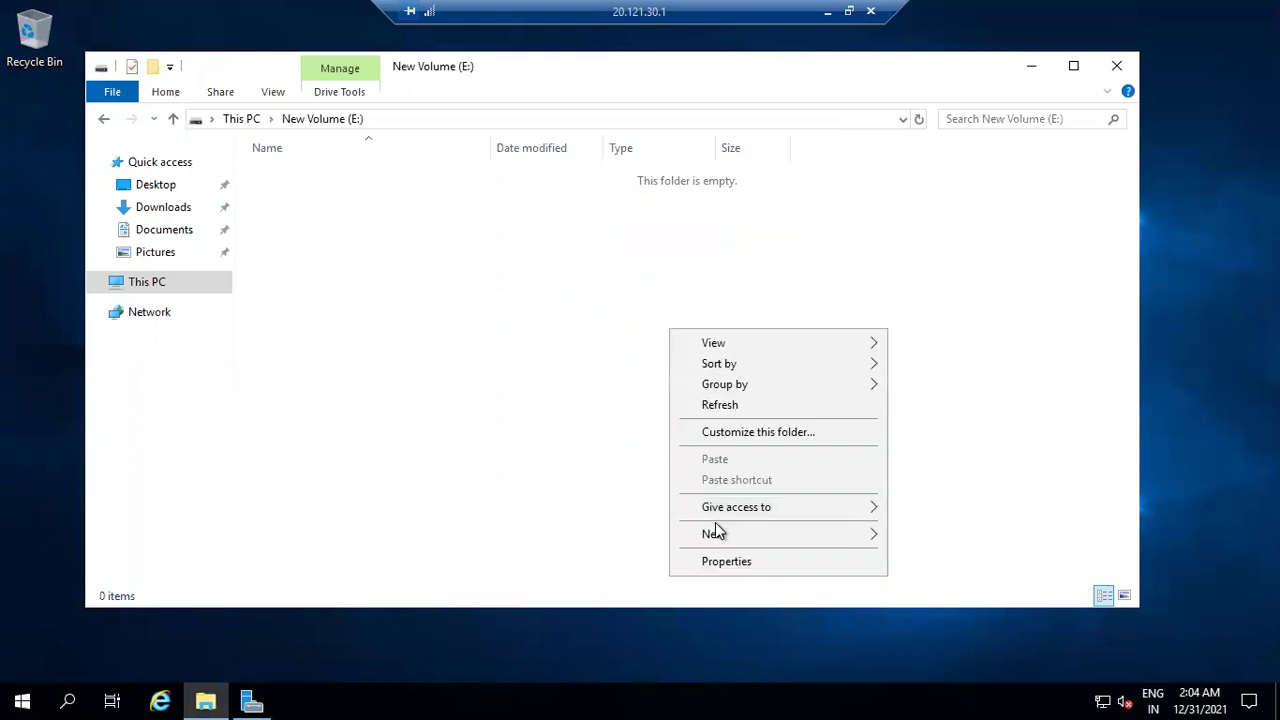
mouse_move(713, 535)
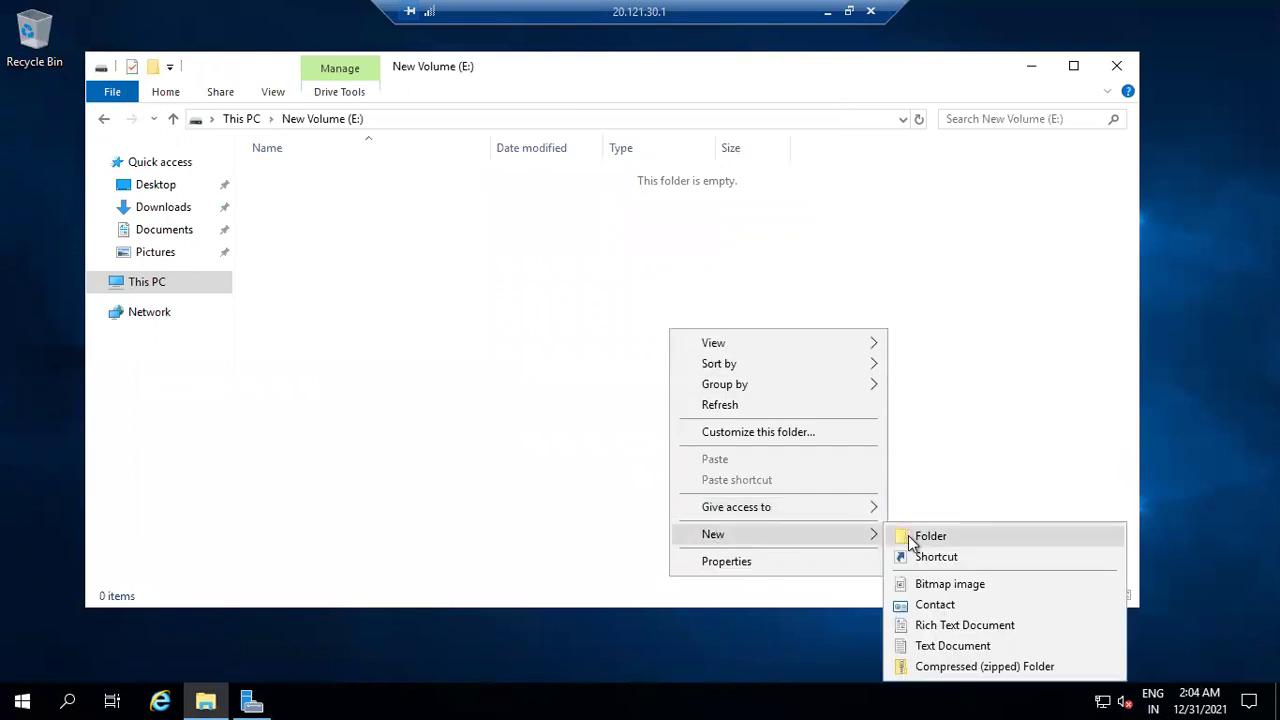
click(908, 535)
text(test)
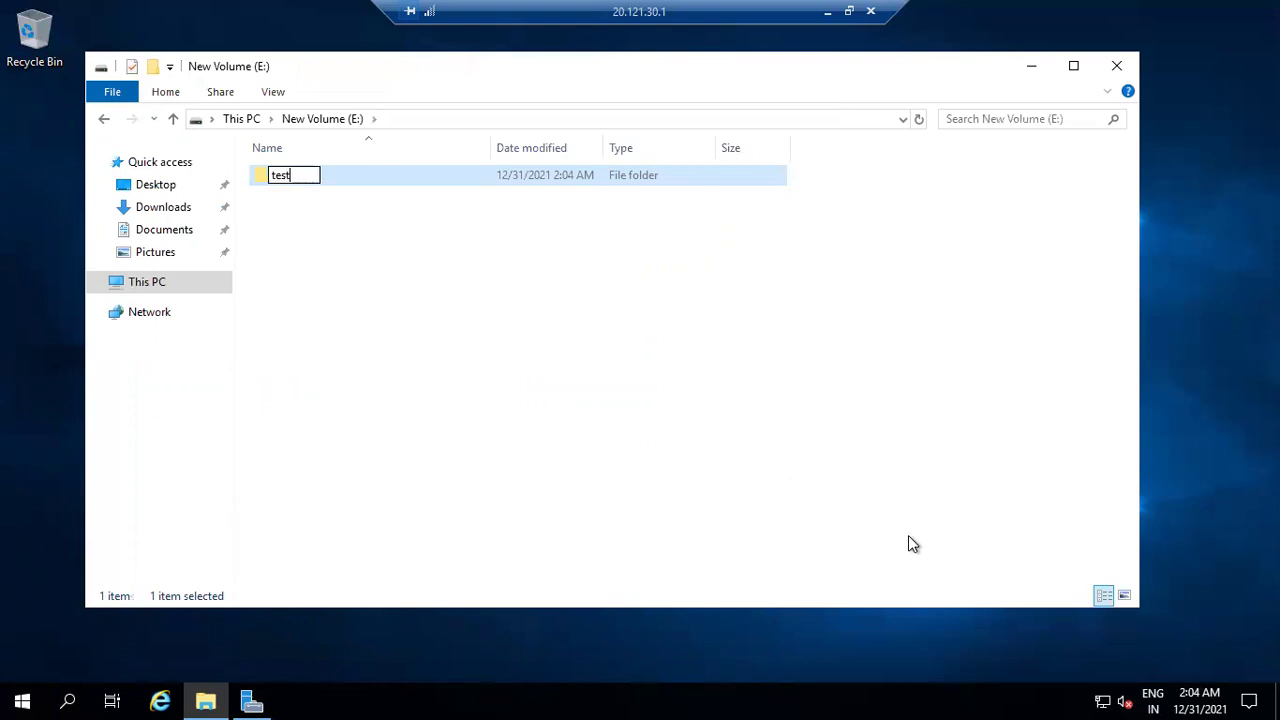
text(ing)
click(908, 535)
Create an empty text document named cloud azure on drive E:.
right_click(908, 535)
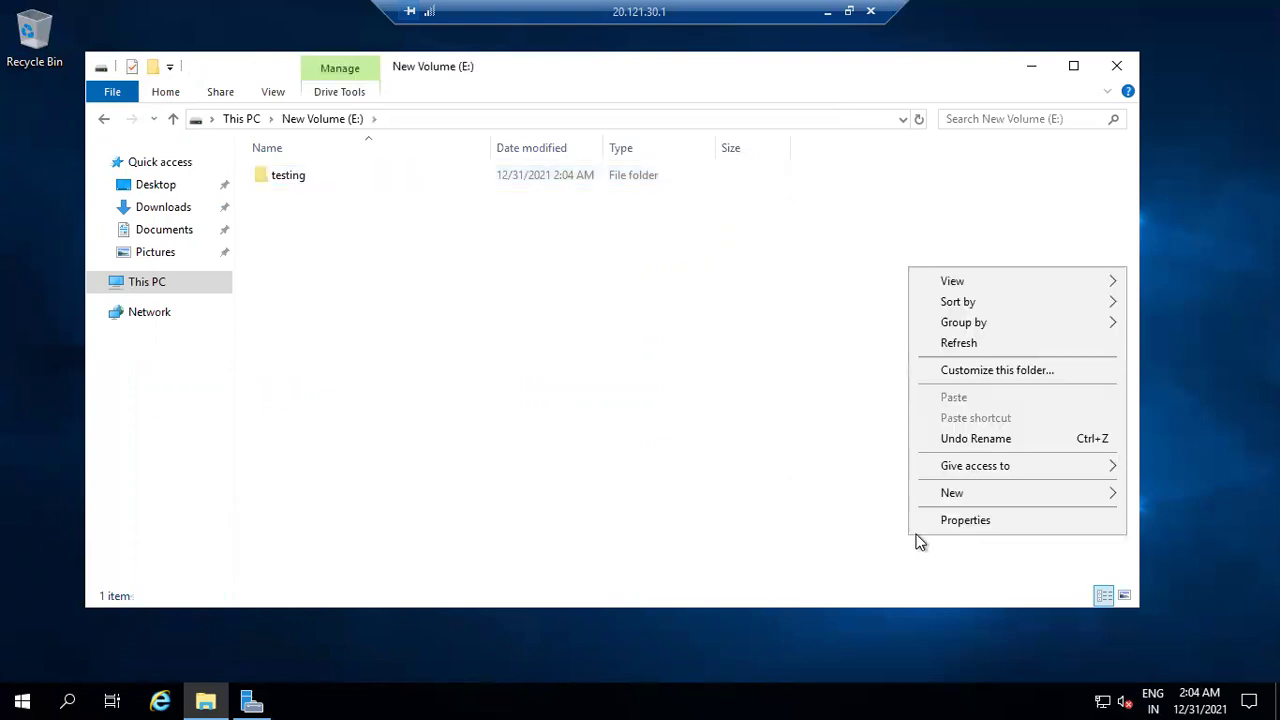
mouse_move(988, 492)
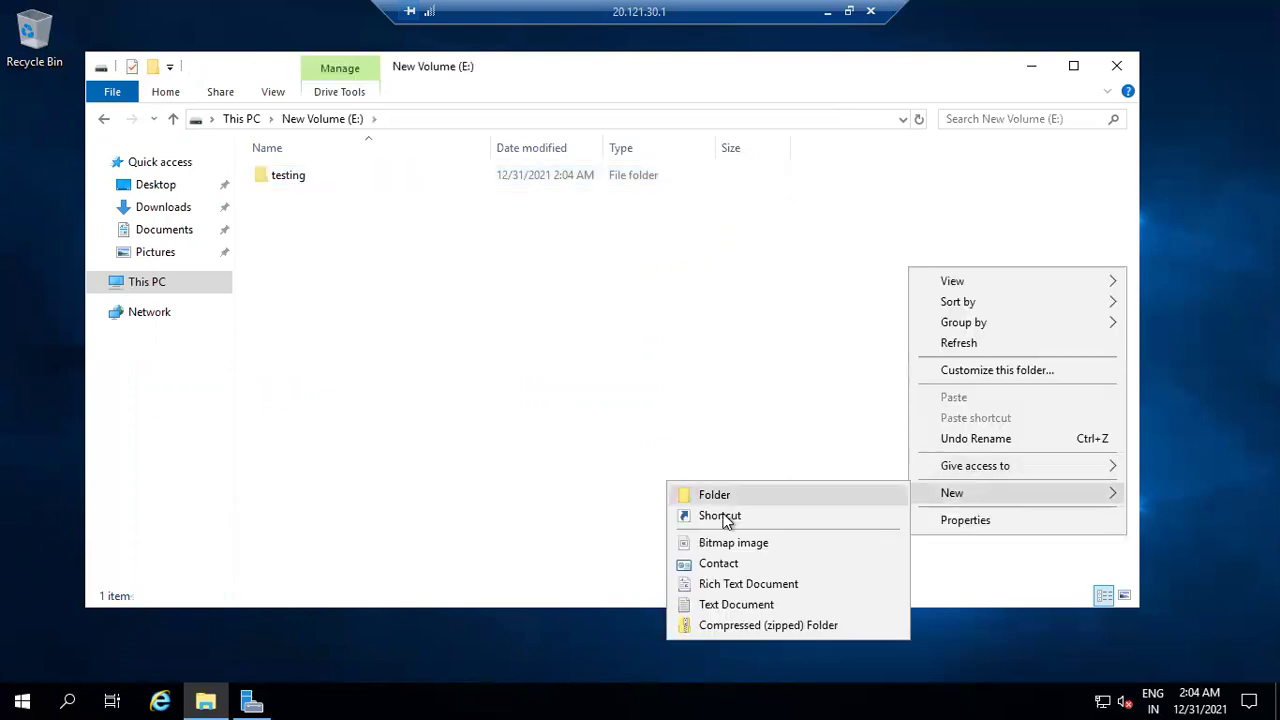
click(706, 605)
text(cl)
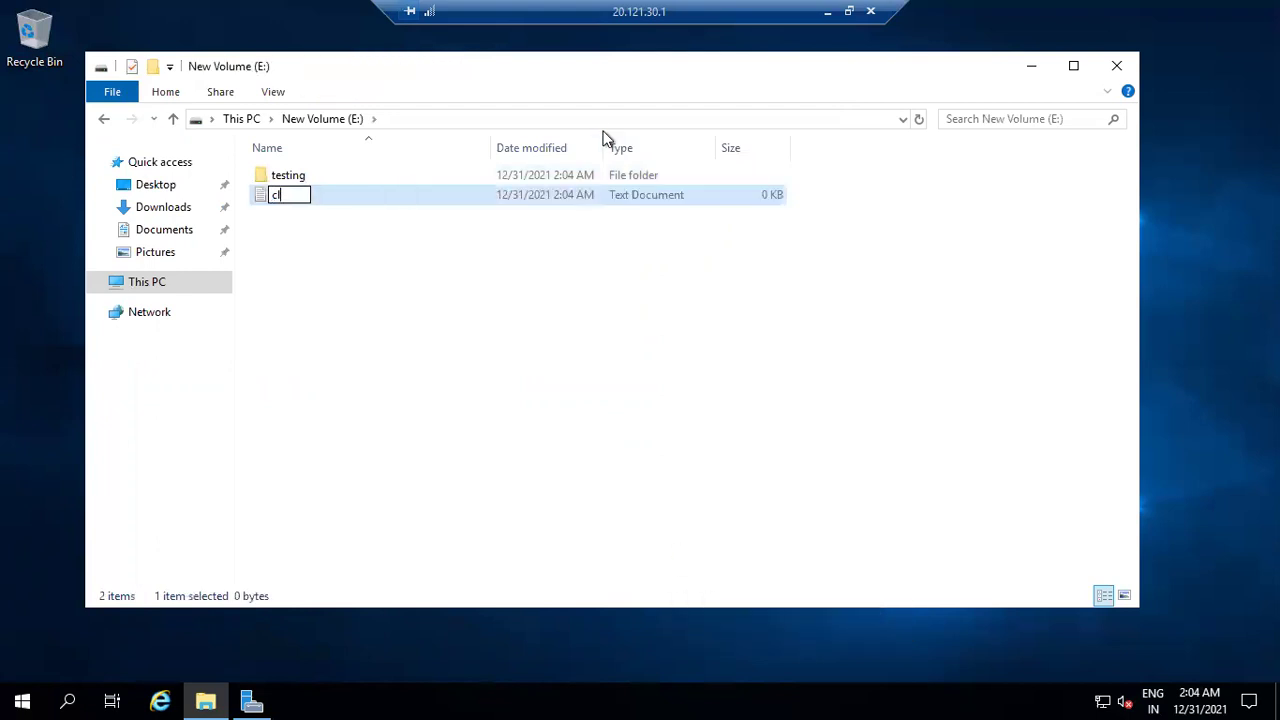
text(oud azure)
key(Return)
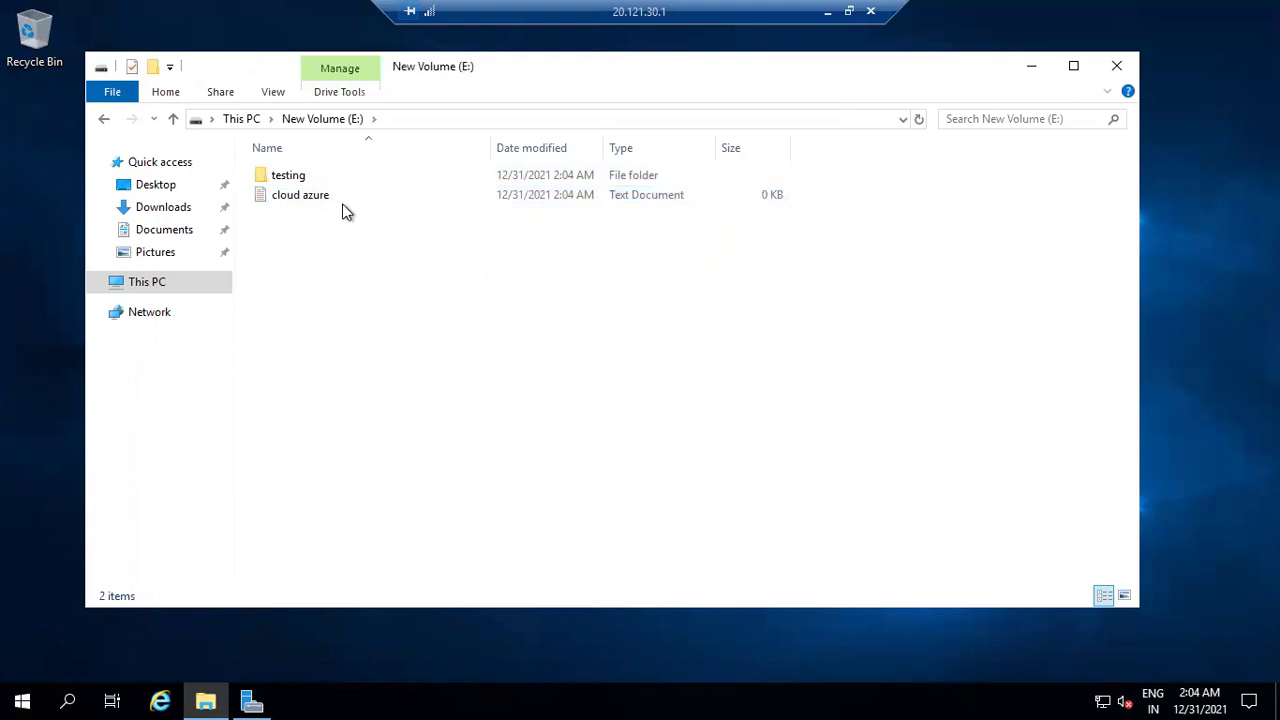
Write 'Hello this is a file for testing purpose 20 gb' into cloud azure and save it.
double_click(331, 195)
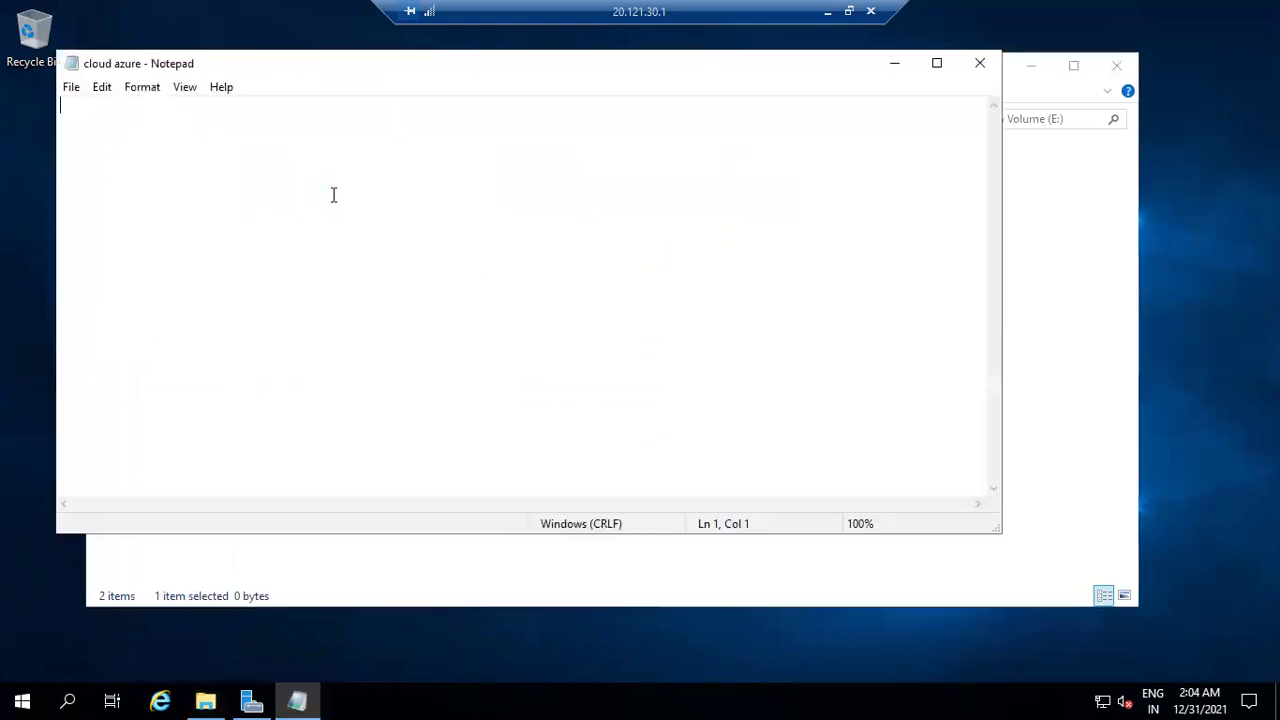
text(Hello this is file)
key(BackSpace)
key(BackSpace)
key(BackSpace)
key(BackSpace)
key(BackSpace)
text(a files)
key(BackSpace)
text(for testing pur)
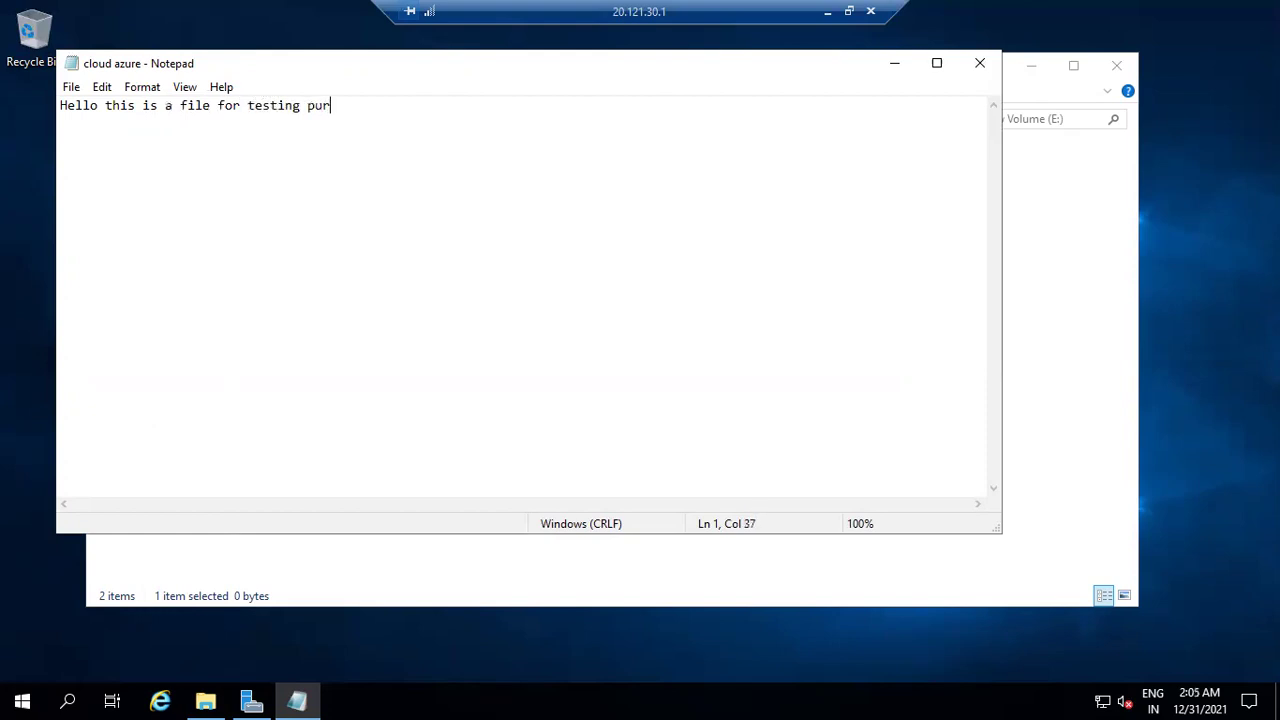
text(pose 20 gb)
key(ctrl+s)
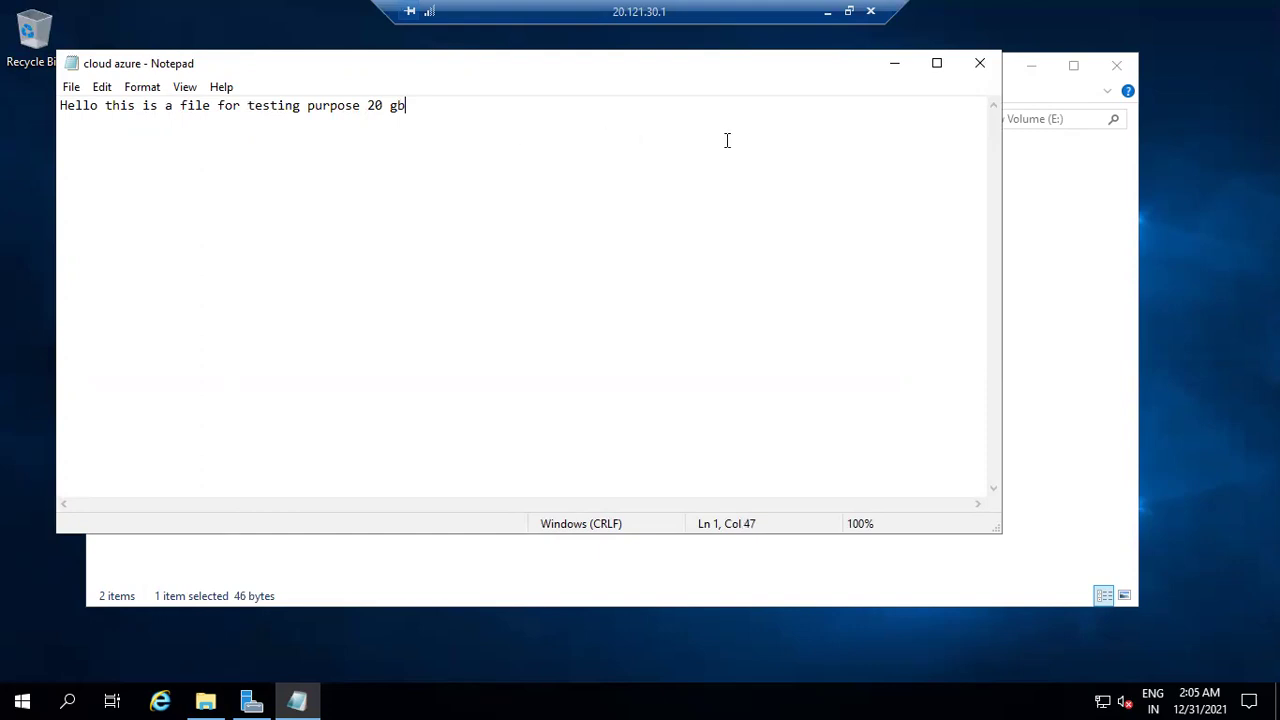
Close Notepad, show This PC with New Volume (E:) listed, and window the remote session.
click(980, 56)
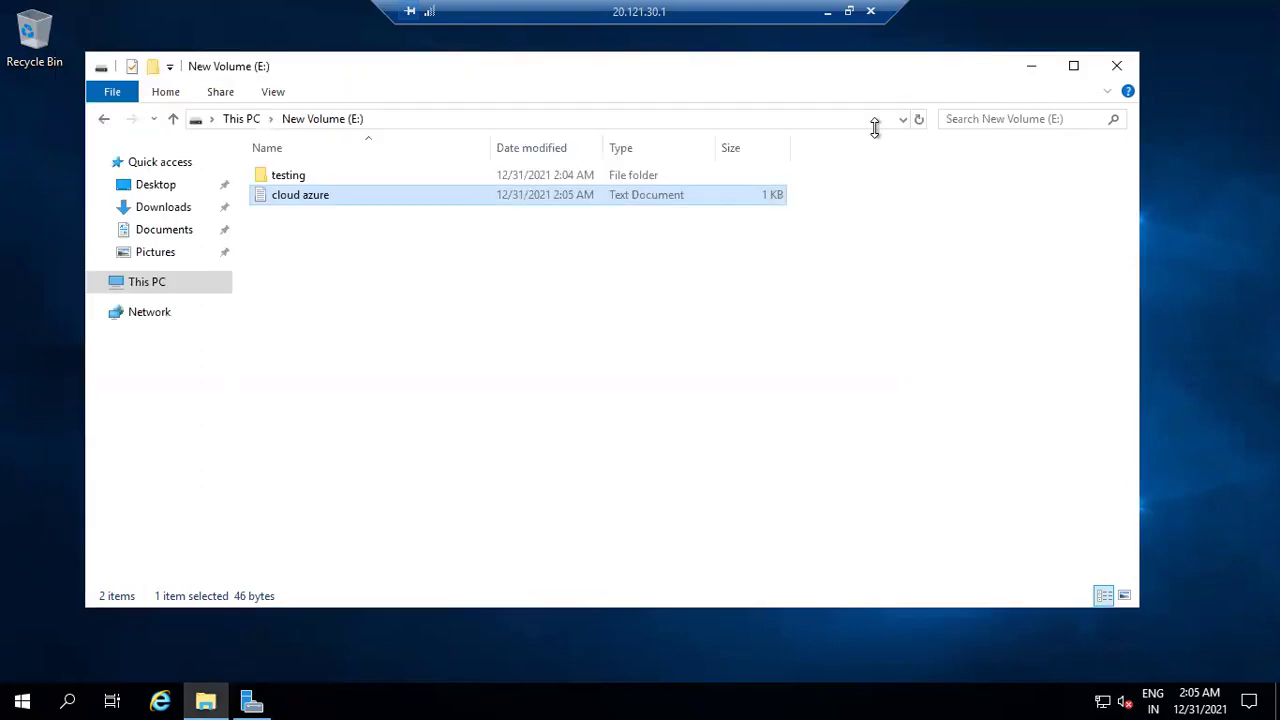
click(569, 359)
click(249, 124)
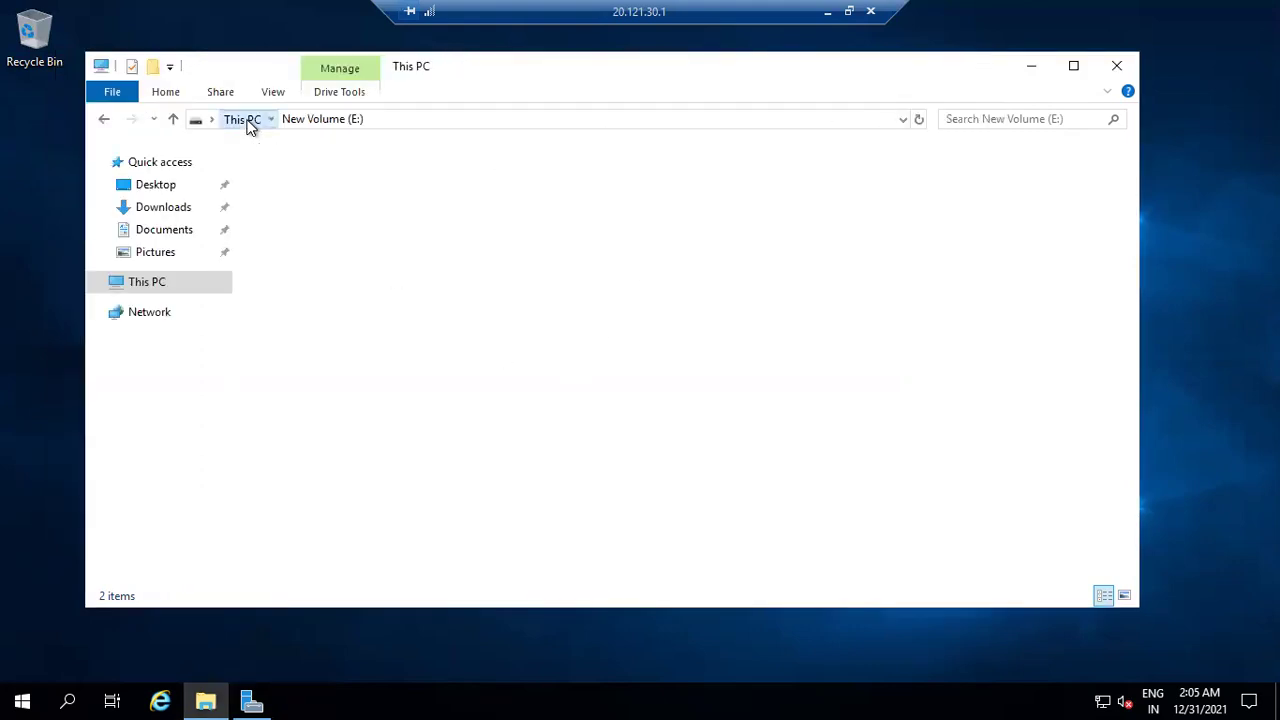
click(538, 450)
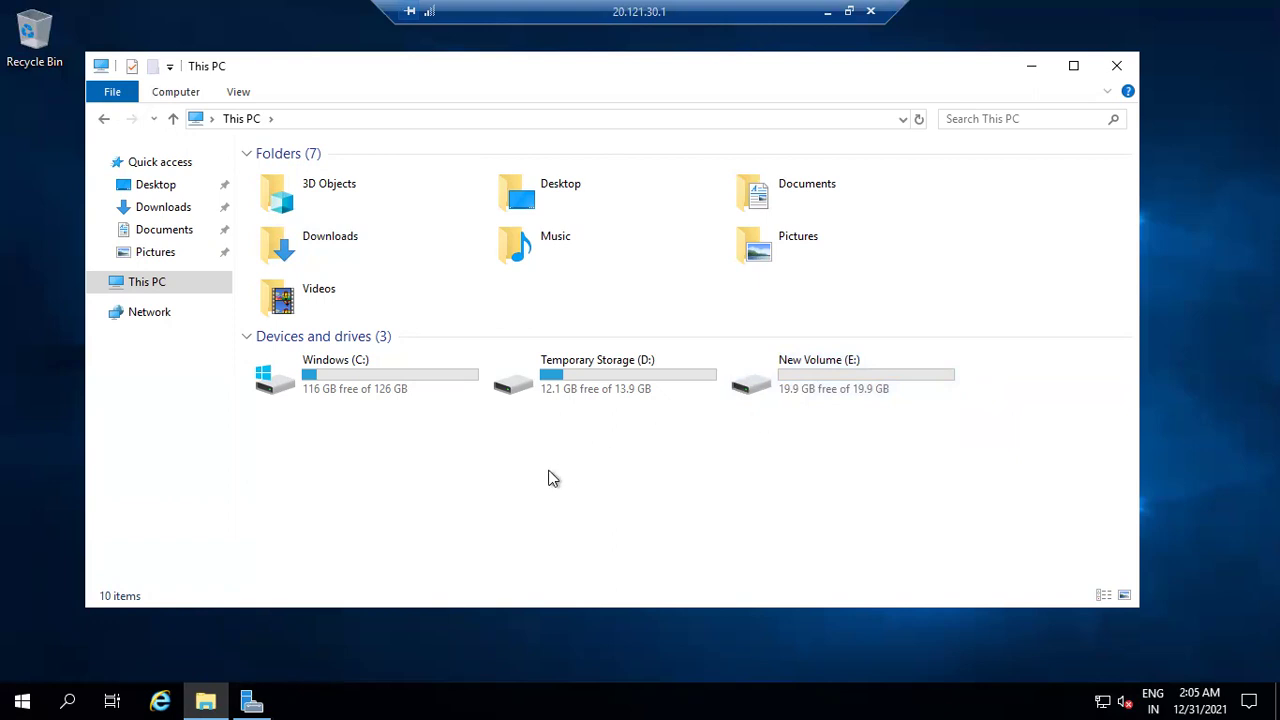
click(848, 11)
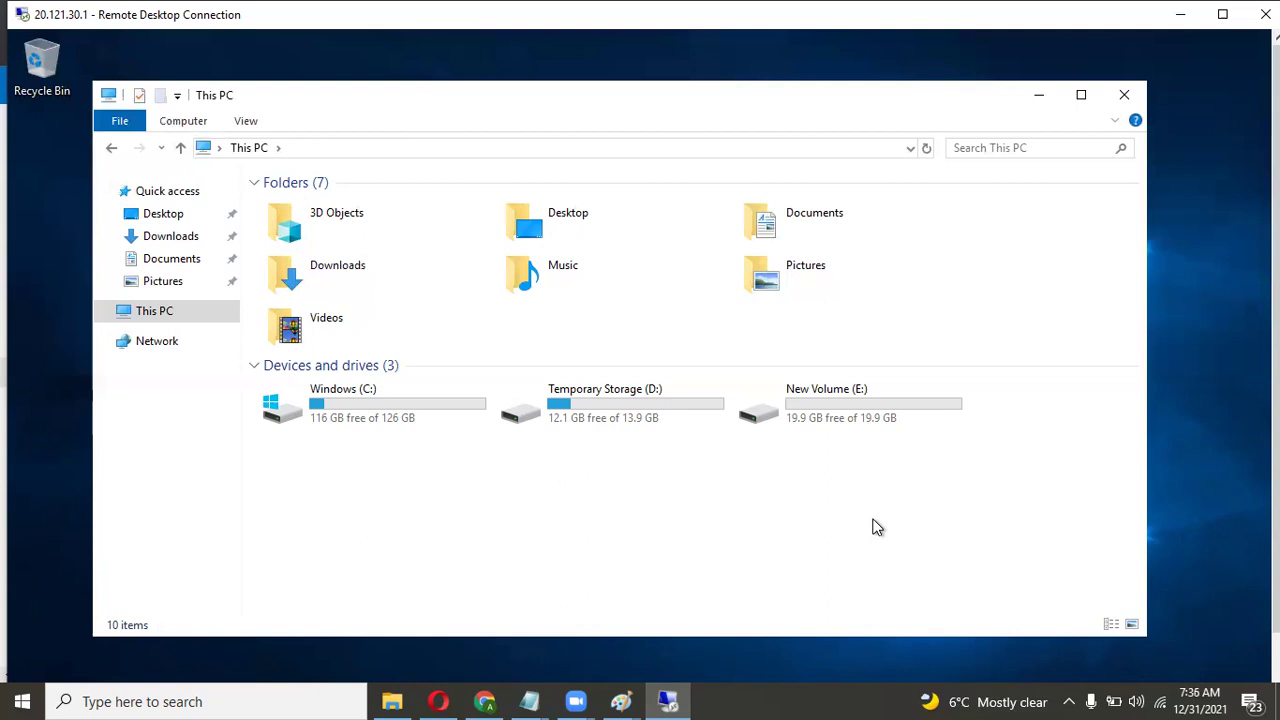
click(828, 402)
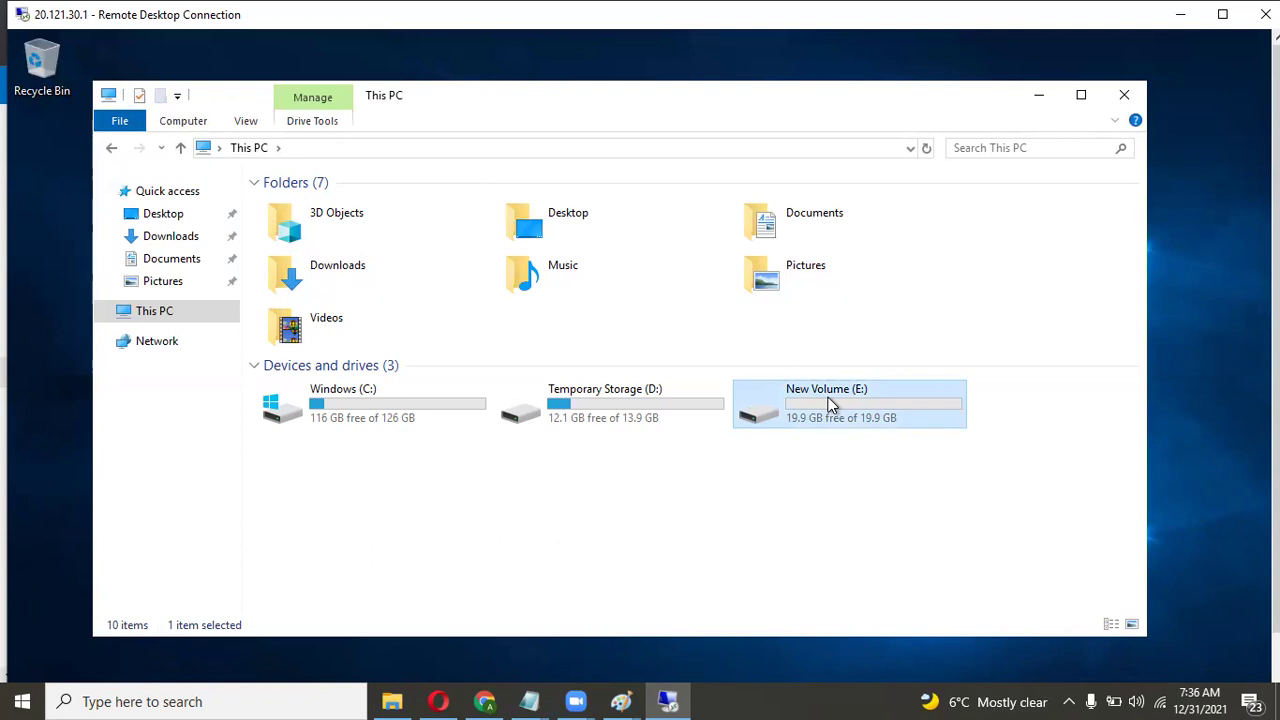
click(785, 459)
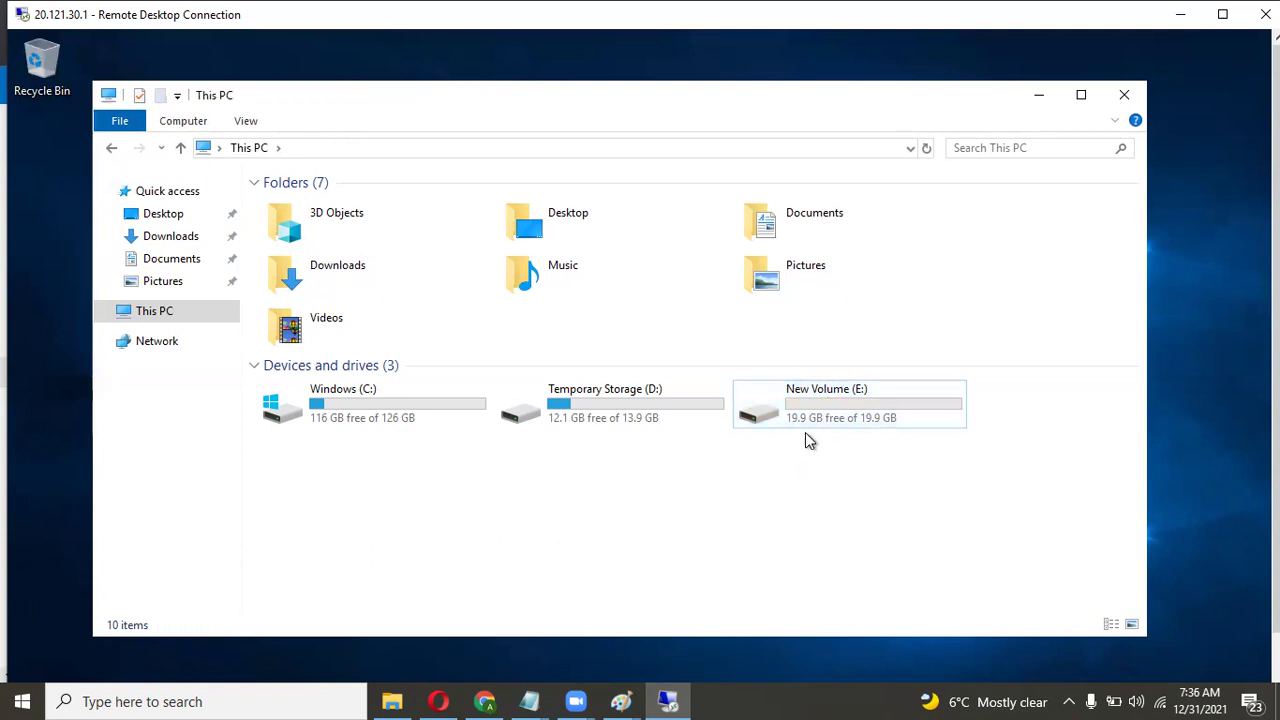
click(805, 415)
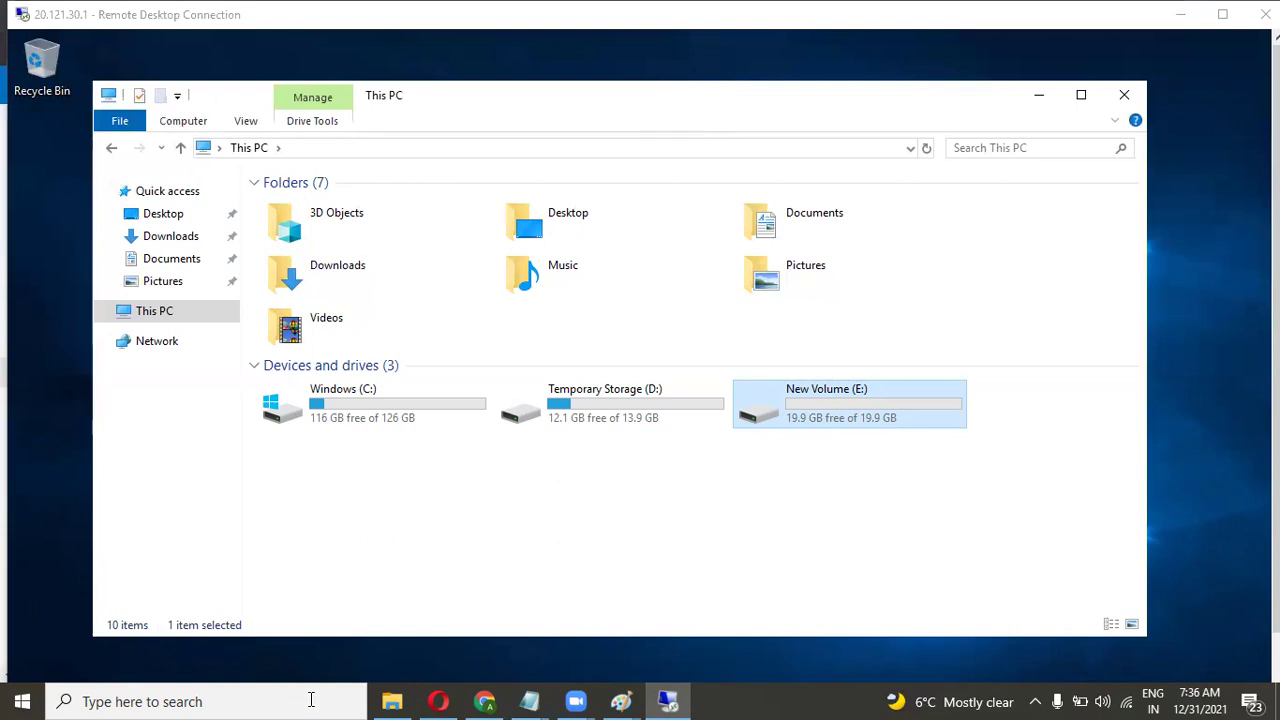
Launch Paint and draw a tall rectangle with a circle to its right.
click(277, 700)
text(paint)
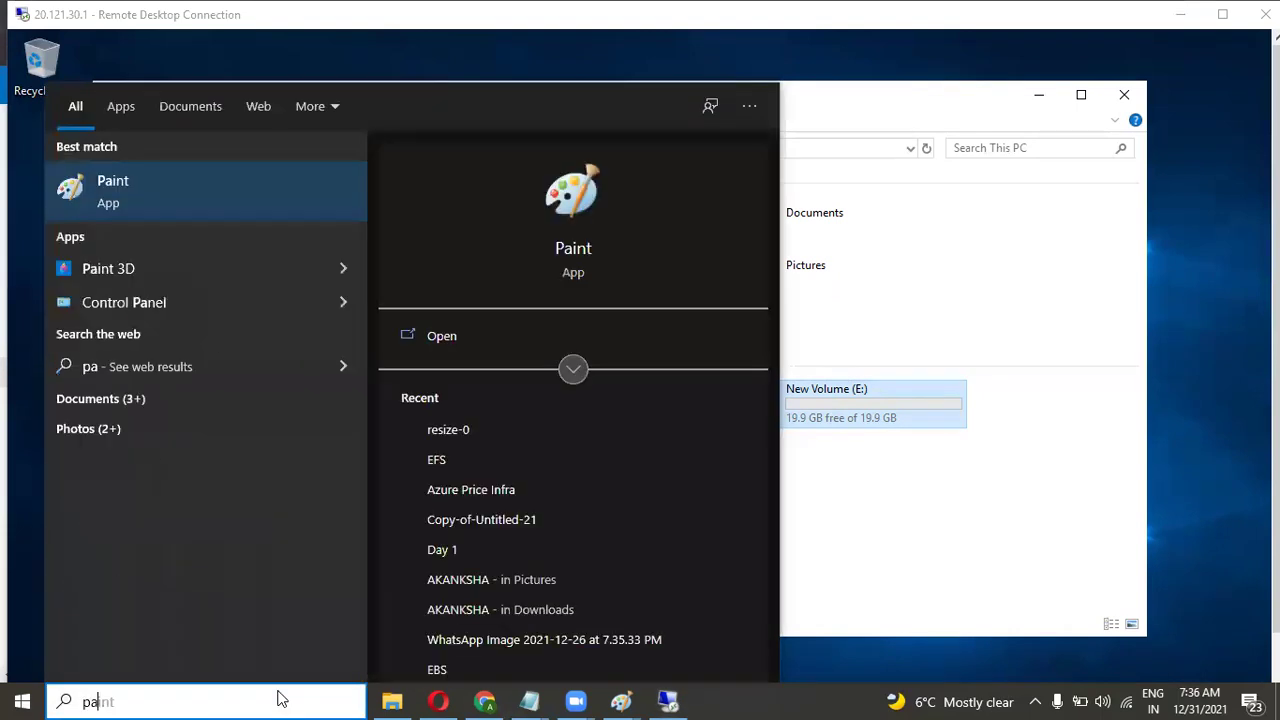
key(Return)
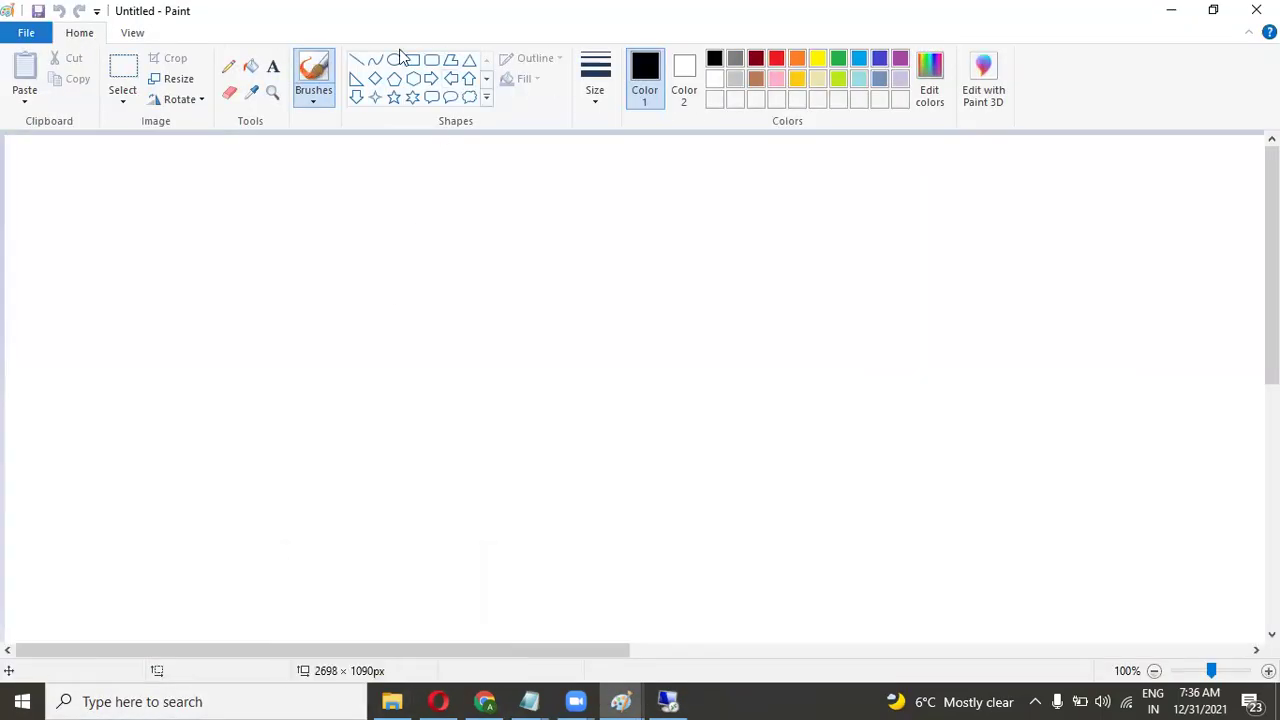
click(412, 60)
drag(257, 272, 392, 457)
click(394, 60)
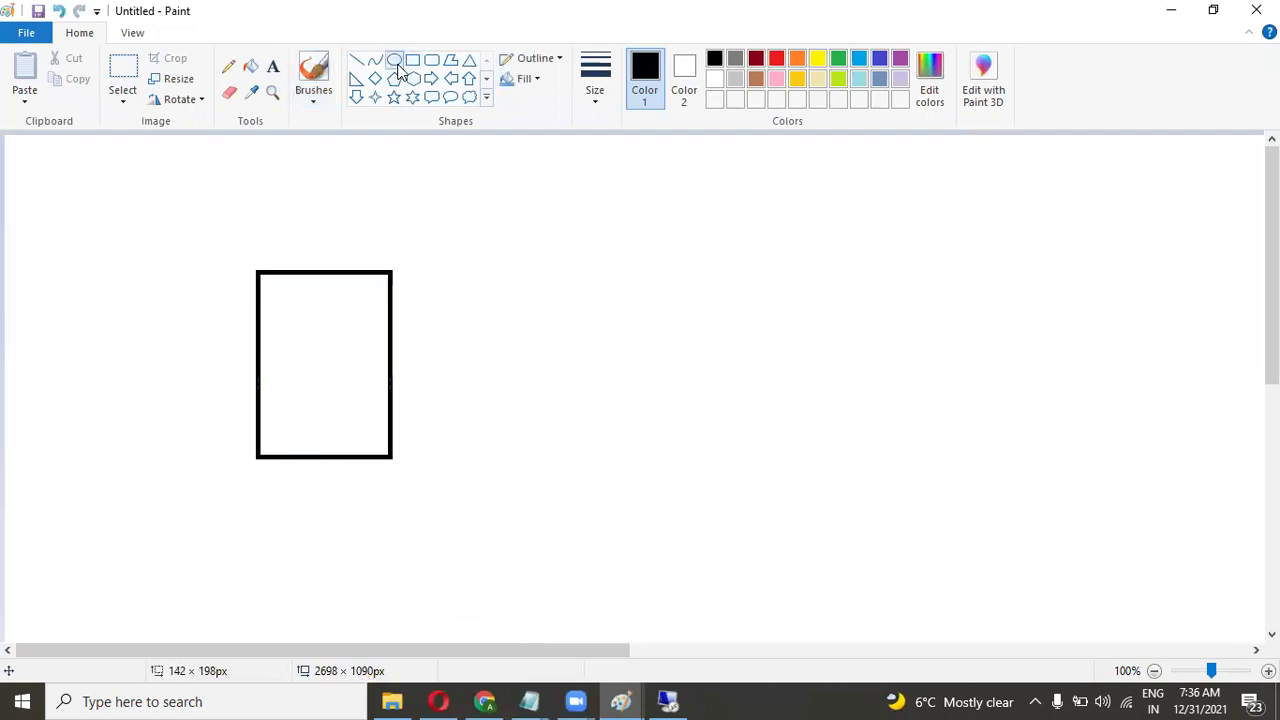
drag(517, 317, 608, 406)
click(375, 160)
Sketch connecting lines and a square, then undo them back to just the rectangle and circle.
click(356, 61)
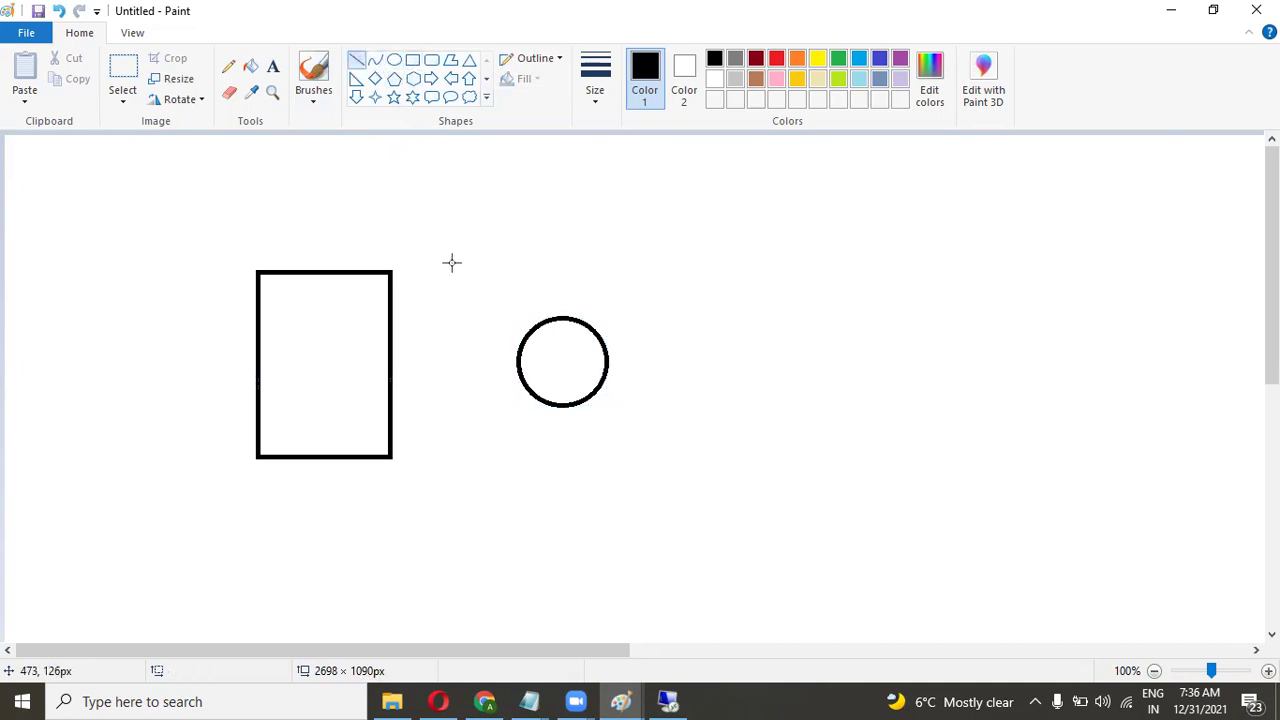
drag(527, 368, 377, 383)
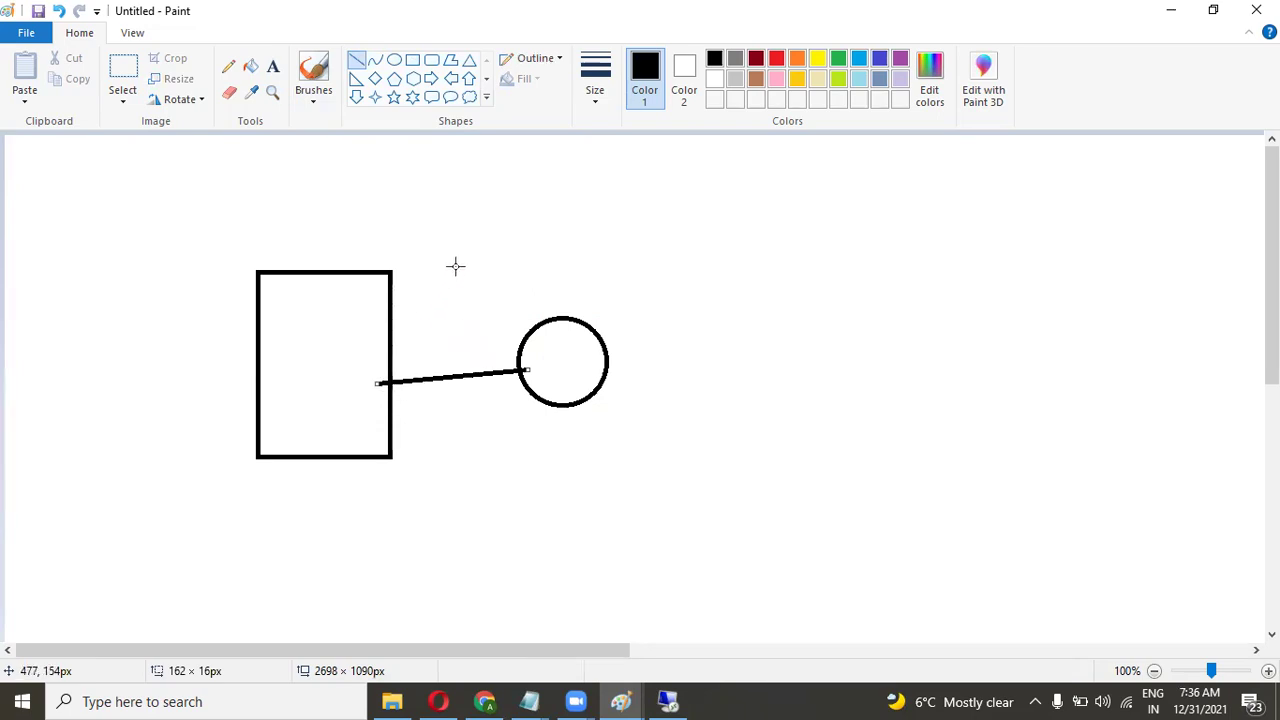
click(412, 60)
mouse_move(694, 241)
mouse_down()
mouse_move(789, 380)
mouse_move(863, 449)
mouse_move(880, 449)
mouse_up()
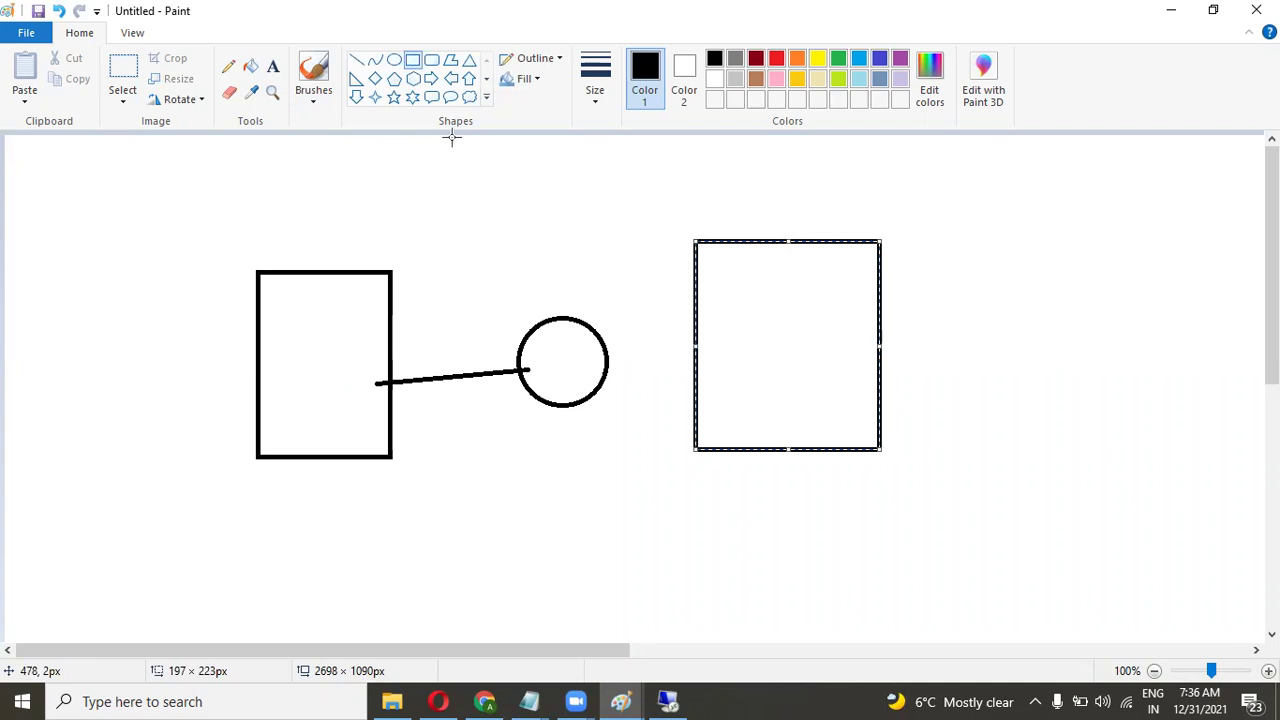
click(375, 140)
click(356, 60)
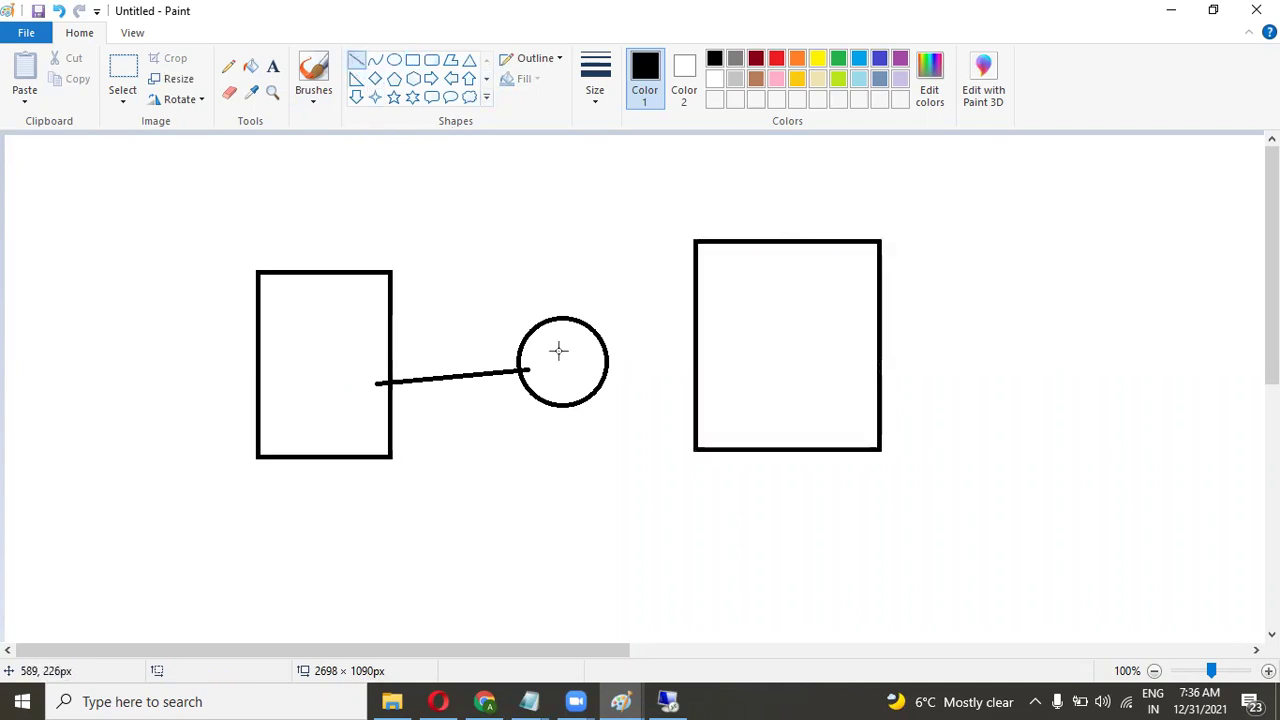
drag(600, 360, 736, 355)
drag(450, 290, 800, 483)
drag(694, 241, 458, 592)
key(ctrl+z)
key(ctrl+z)
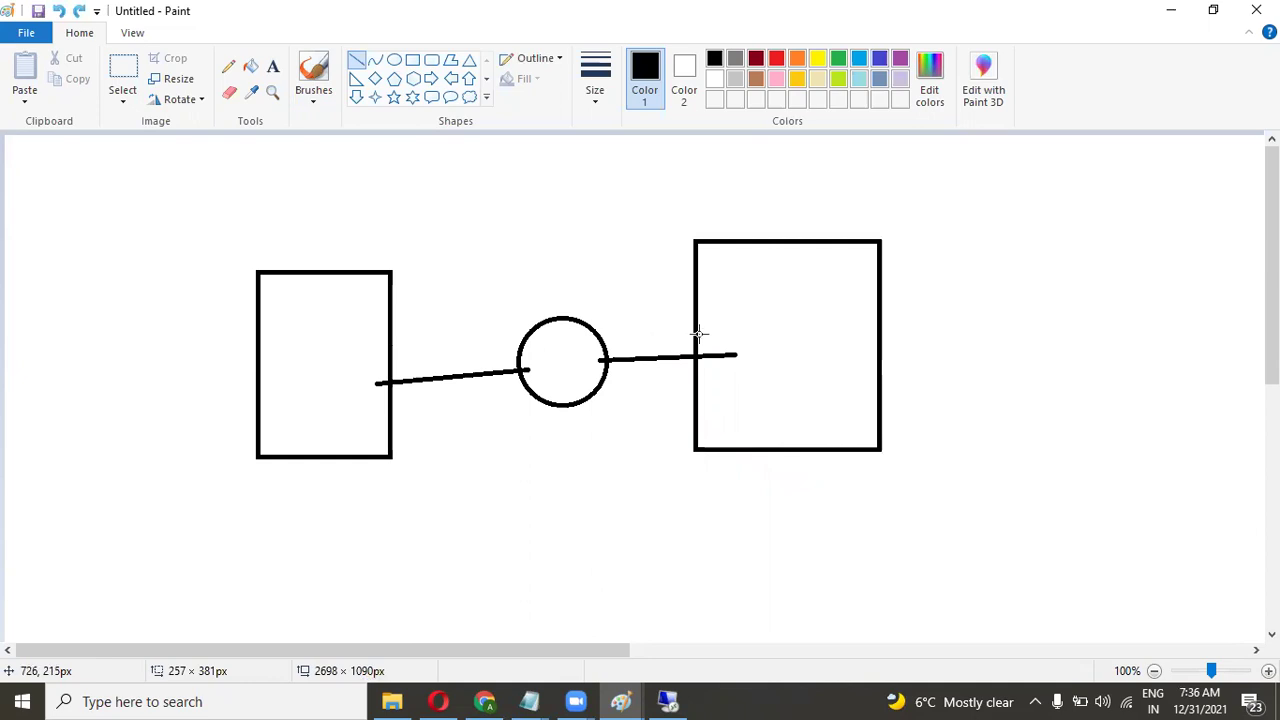
key(ctrl+z)
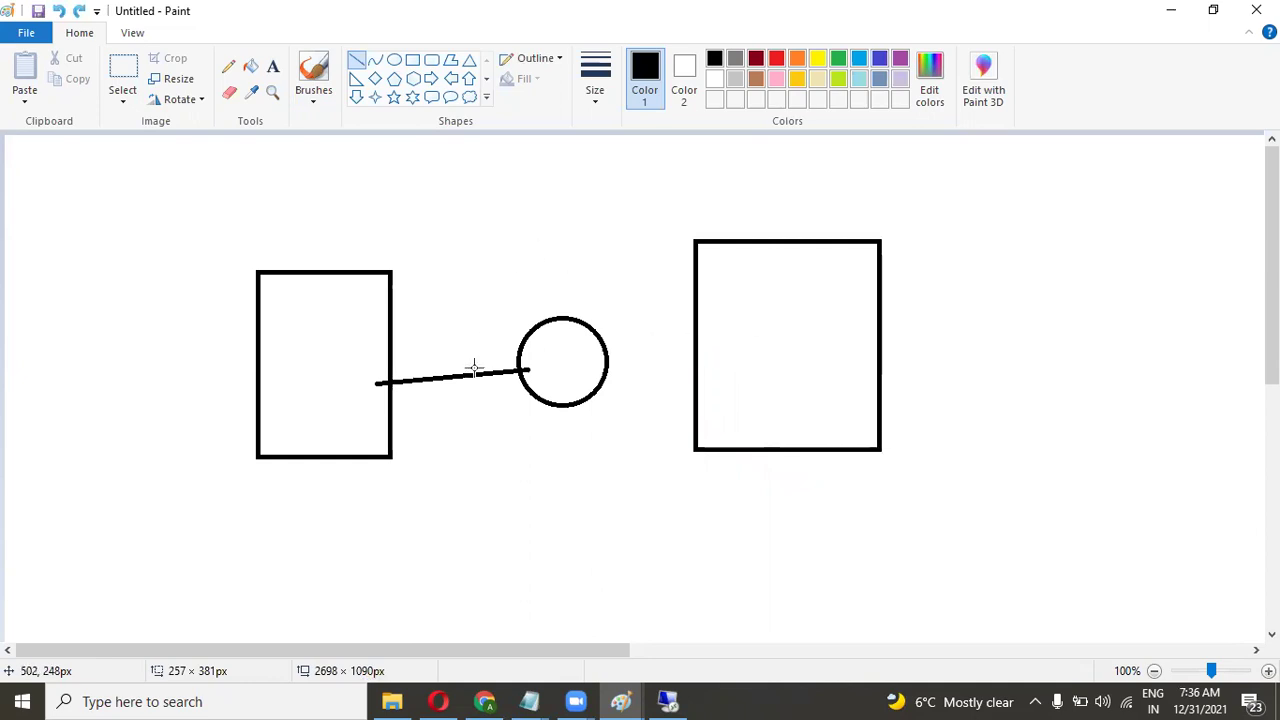
key(ctrl+z)
key(ctrl+z)
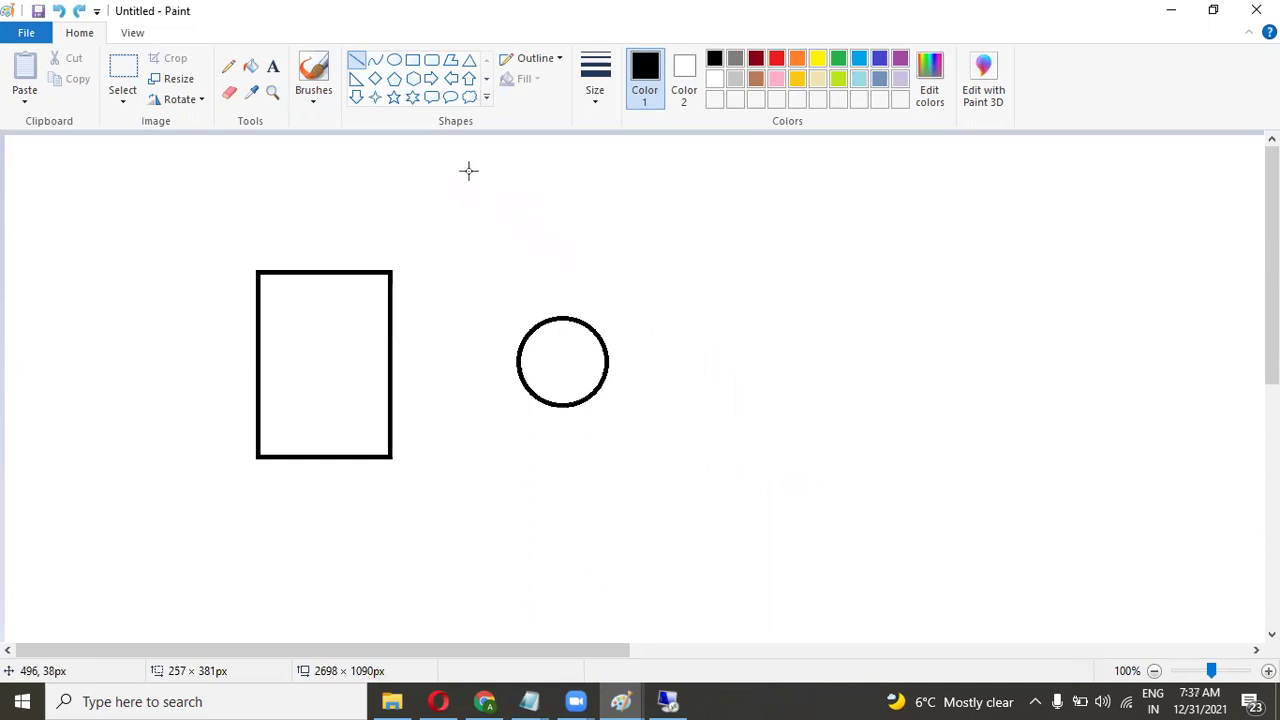
Draw a diagonal line up-right from the circle ending at a second rectangle.
mouse_move(700, 251)
mouse_down()
mouse_move(829, 420)
mouse_move(725, 434)
mouse_move(577, 347)
mouse_up()
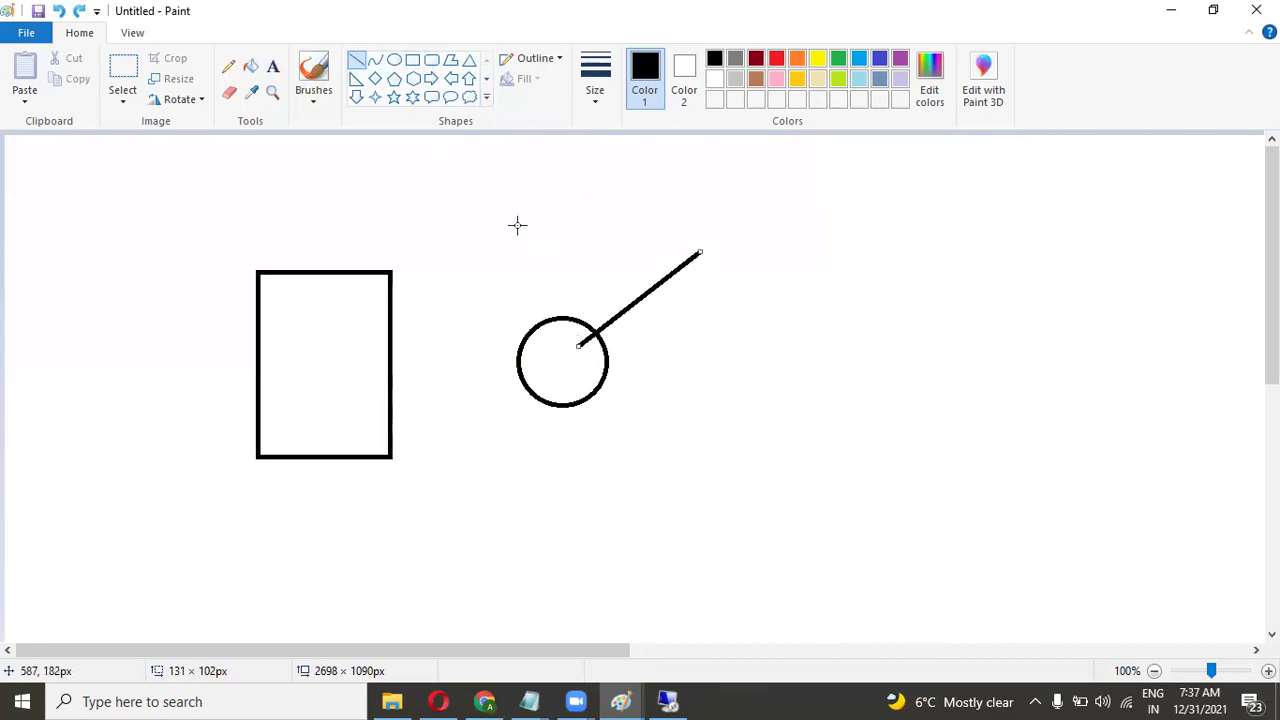
click(412, 60)
drag(704, 211, 858, 412)
click(483, 249)
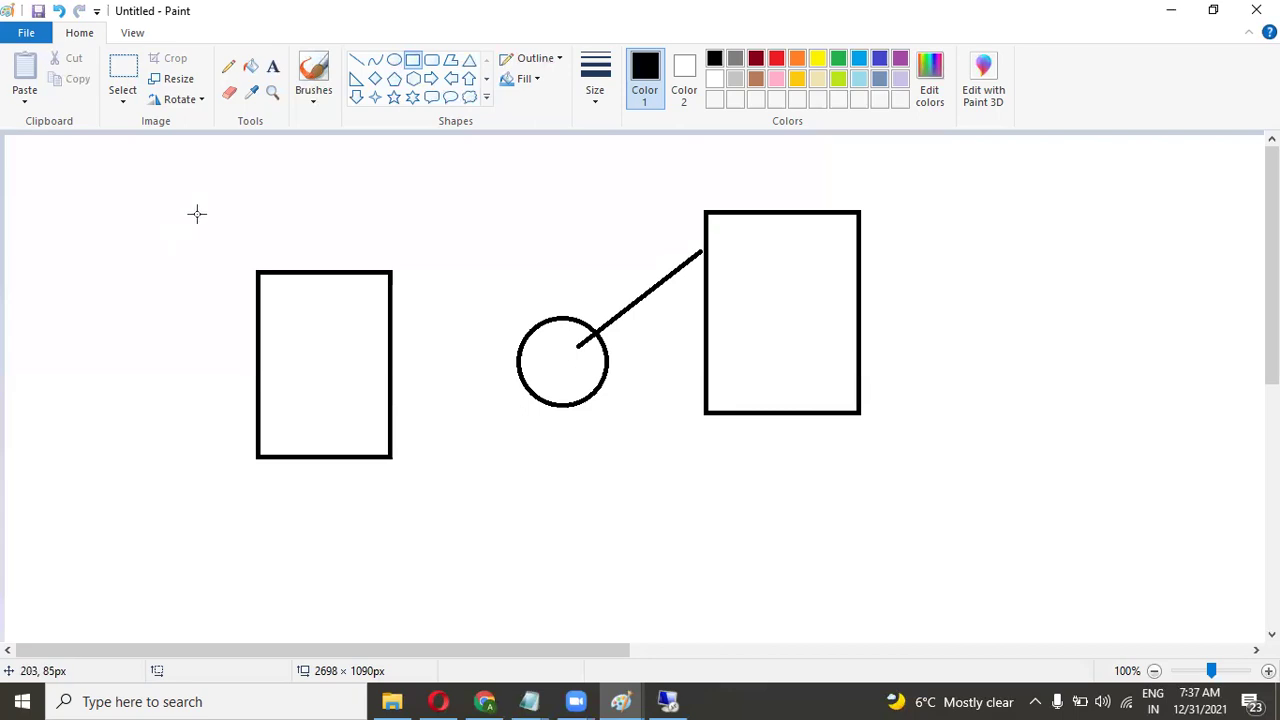
Undo the old shapes and draw three rectangles: left, upper right and lower right.
key(ctrl+z)
key(ctrl+z)
key(ctrl+z)
key(ctrl+z)
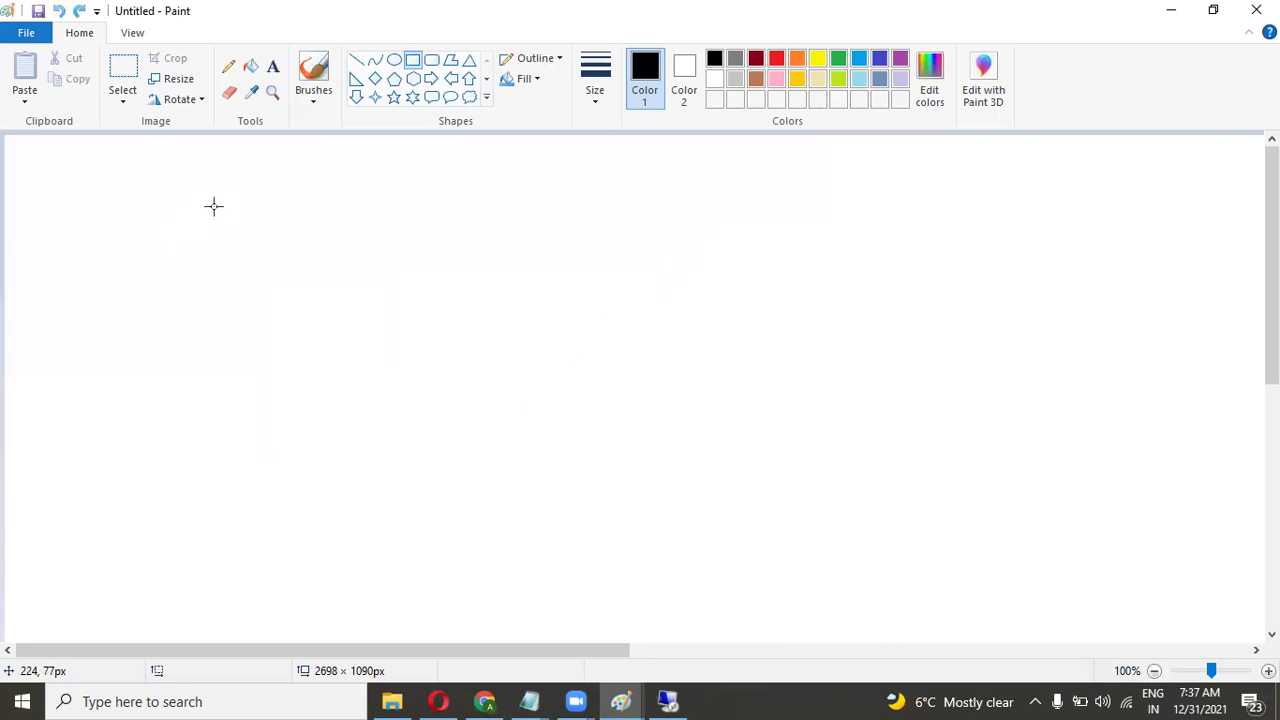
click(394, 60)
click(413, 59)
drag(306, 199, 408, 335)
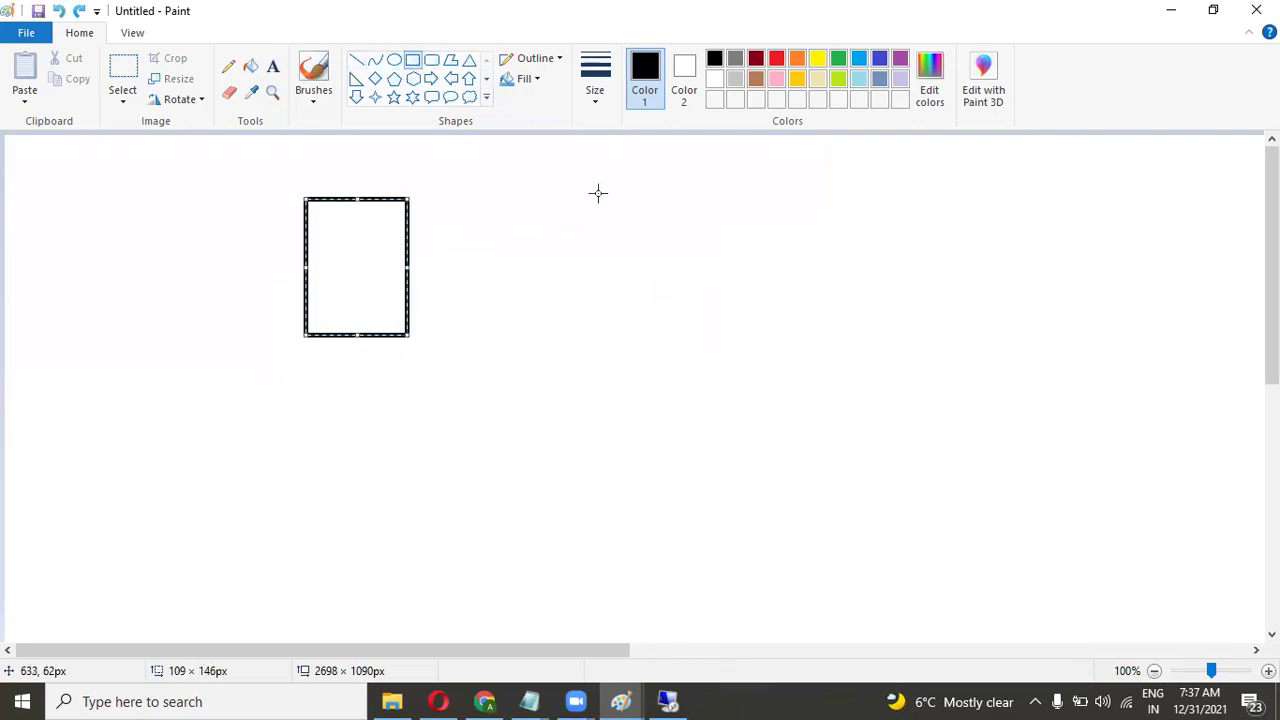
drag(668, 192, 780, 317)
drag(623, 370, 768, 555)
click(386, 483)
Draw a circle between the upper rectangles and a line from it to the left rectangle.
click(395, 62)
drag(483, 225, 566, 318)
click(372, 388)
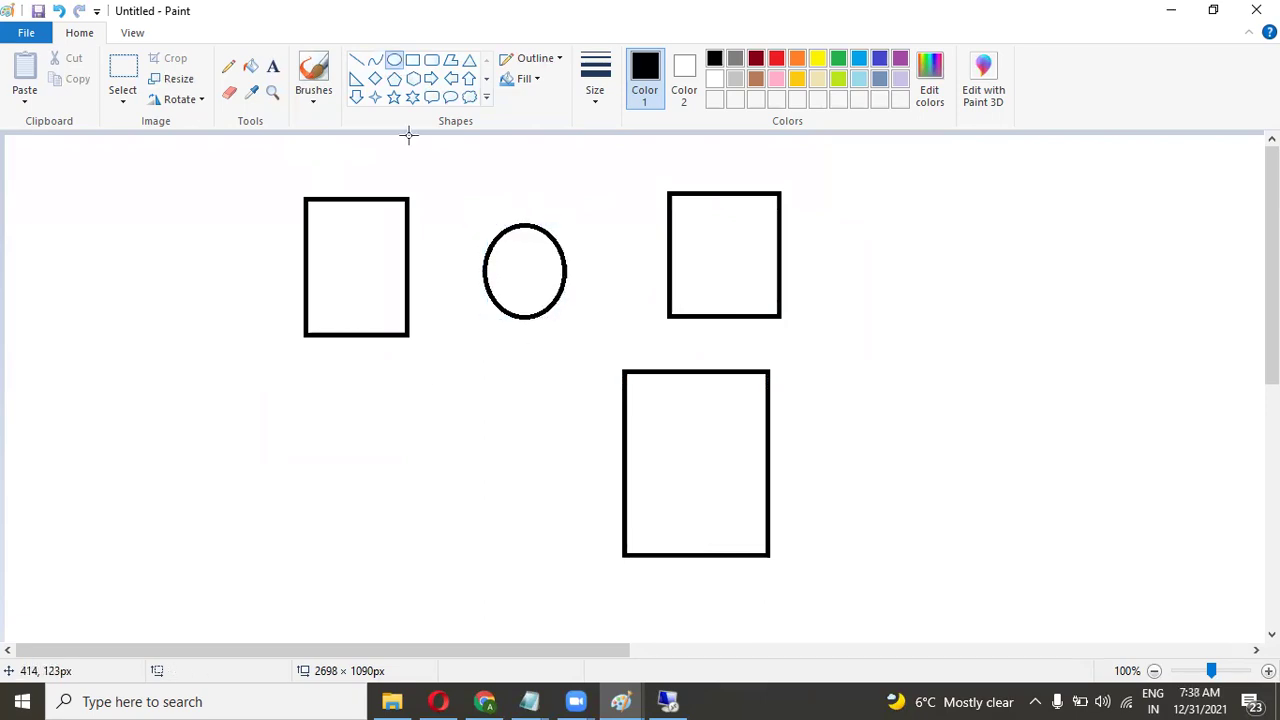
click(358, 61)
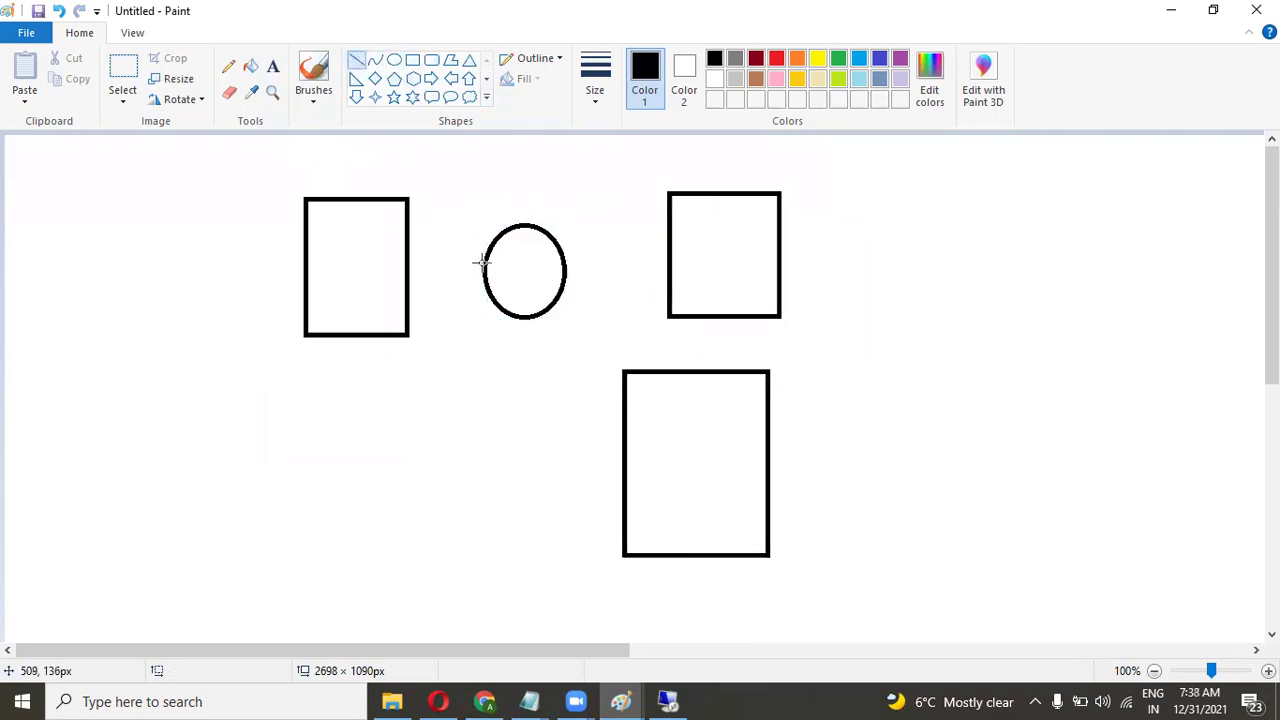
drag(484, 262, 398, 273)
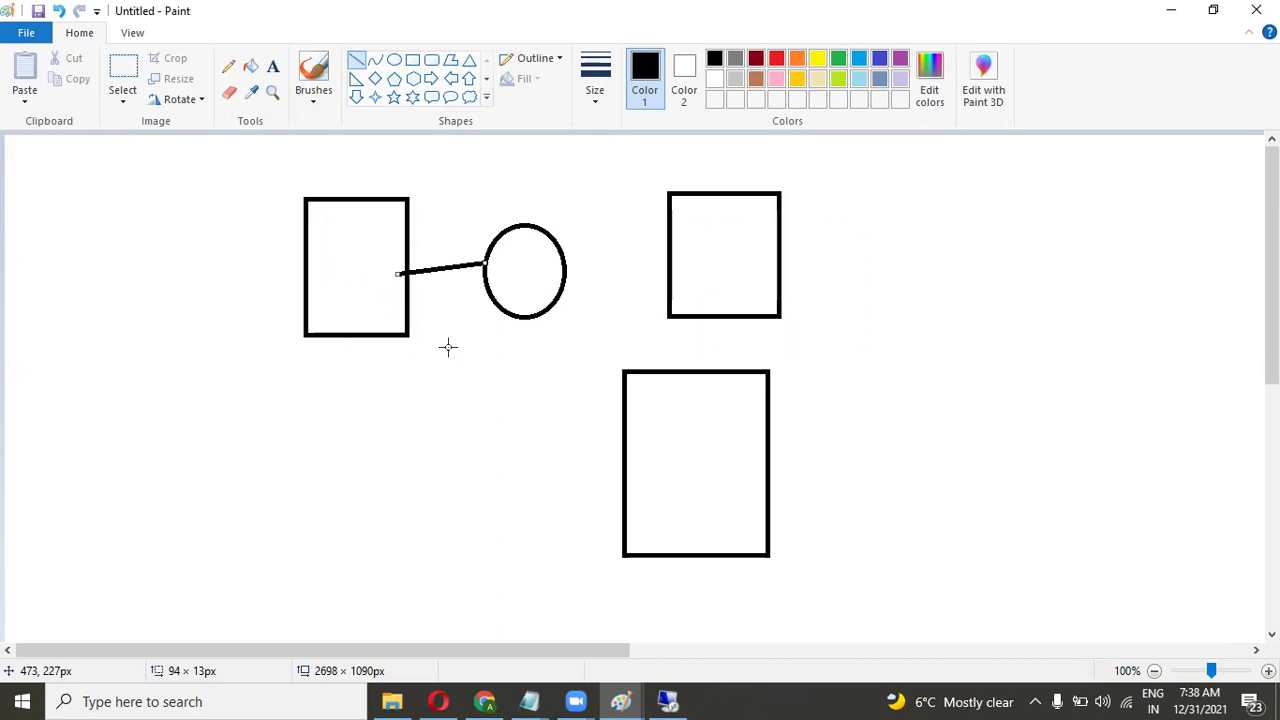
Commit the circle-to-left-rectangle line, then undo it and a trial line toward the lower rectangle.
click(438, 378)
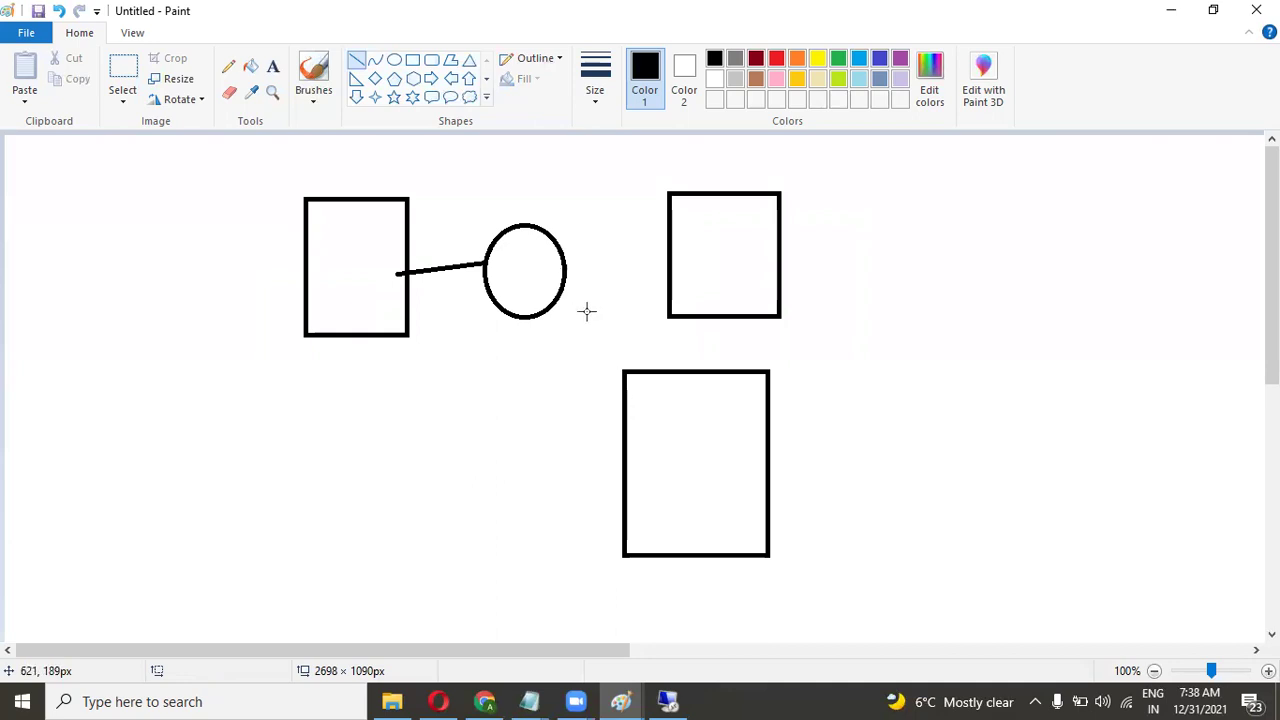
key(ctrl+z)
drag(529, 307, 633, 394)
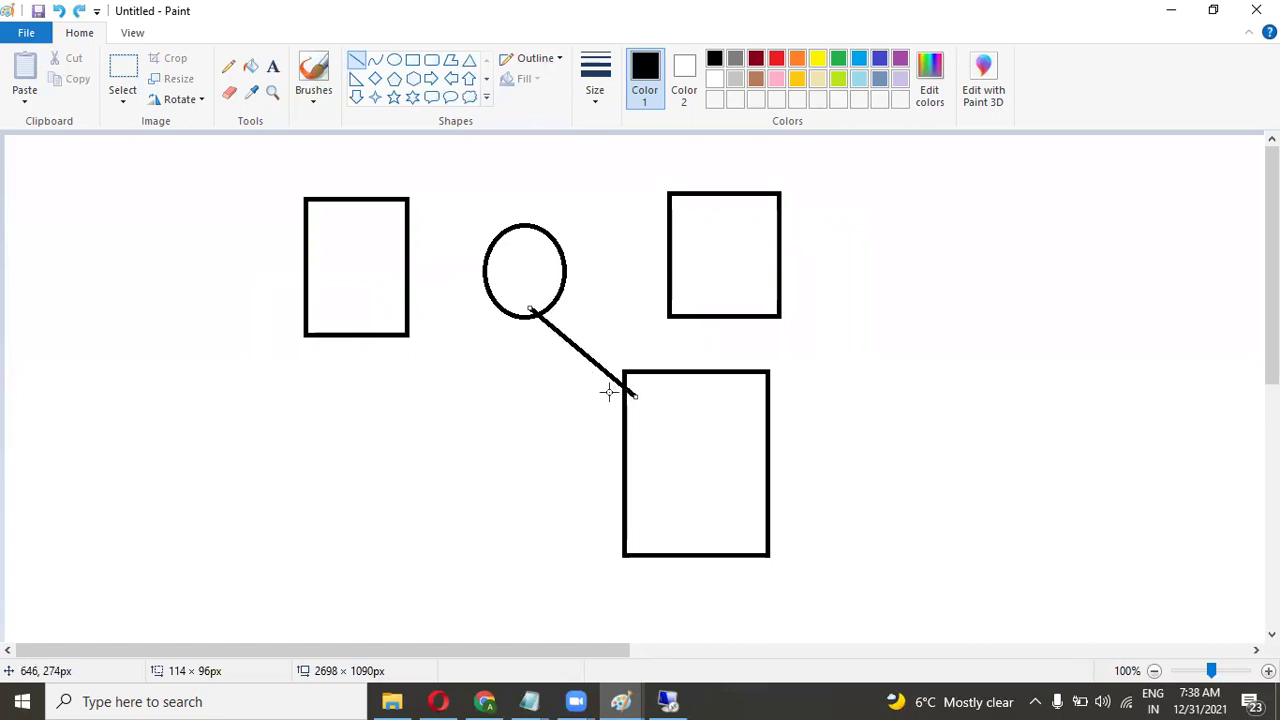
key(ctrl+z)
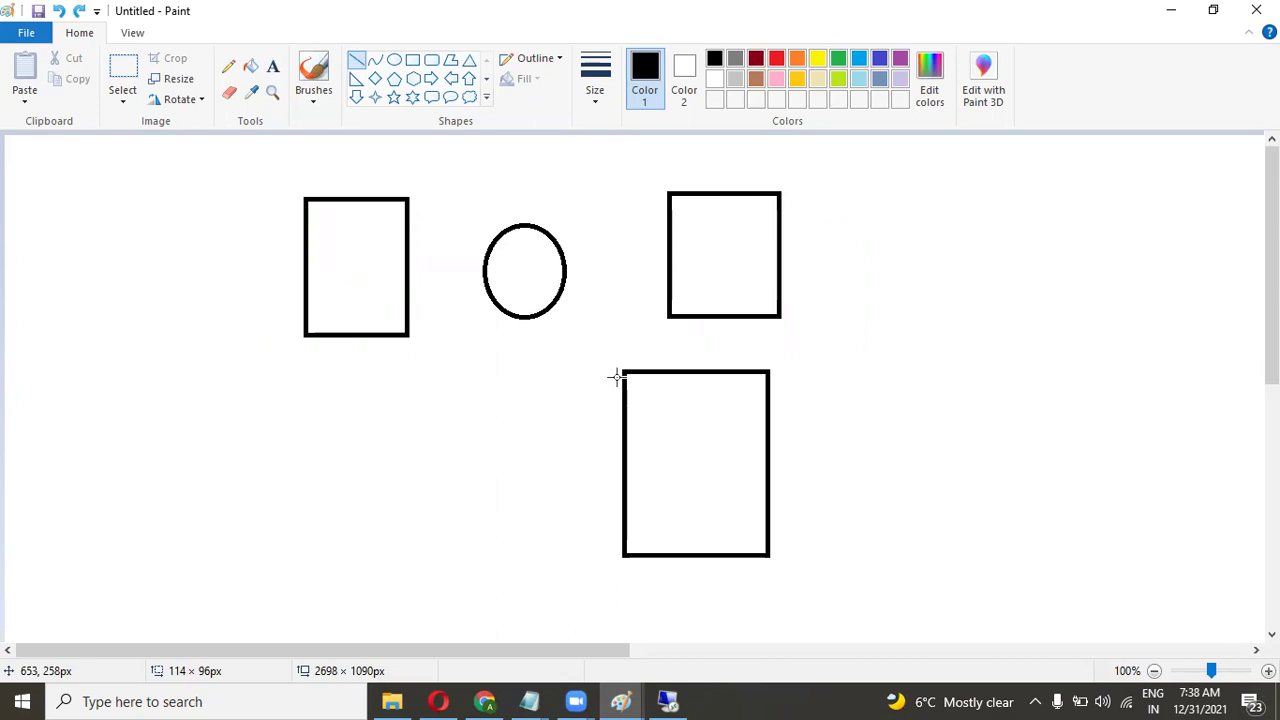
Draw connector lines from the circle to all three rectangles, then undo them all.
drag(567, 264, 678, 260)
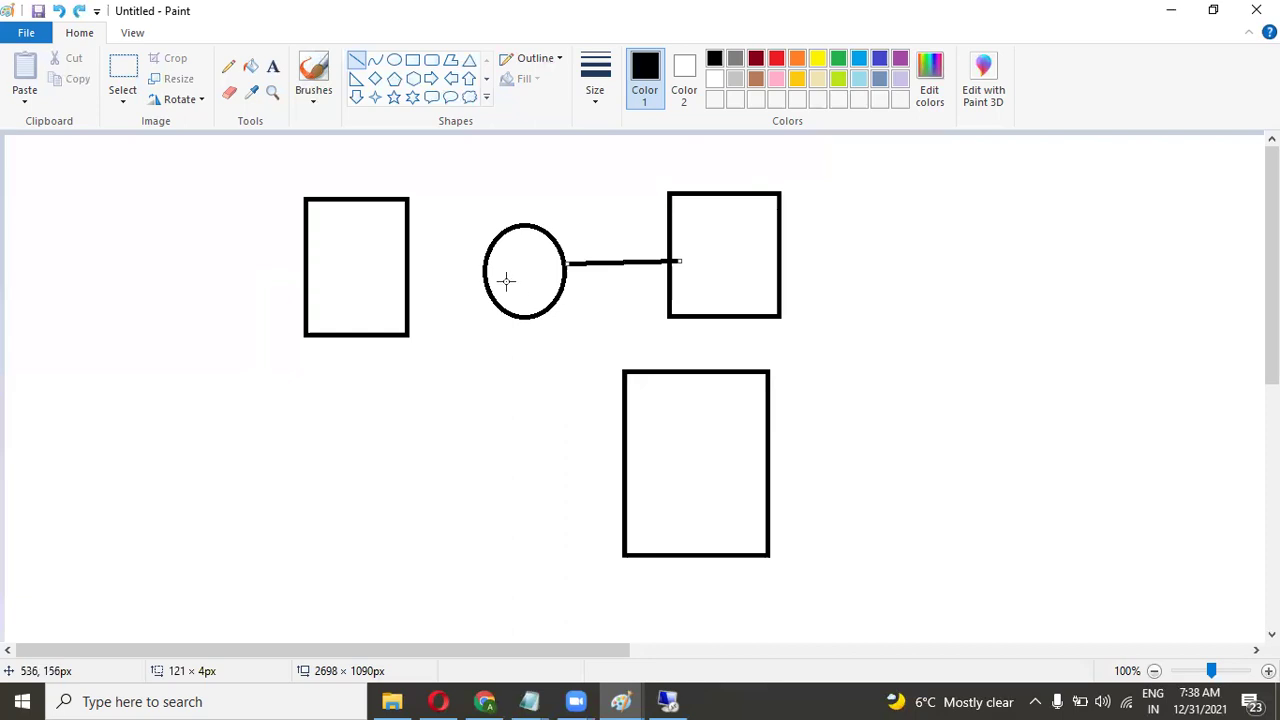
drag(485, 278, 469, 279)
drag(408, 280, 406, 280)
drag(523, 314, 624, 380)
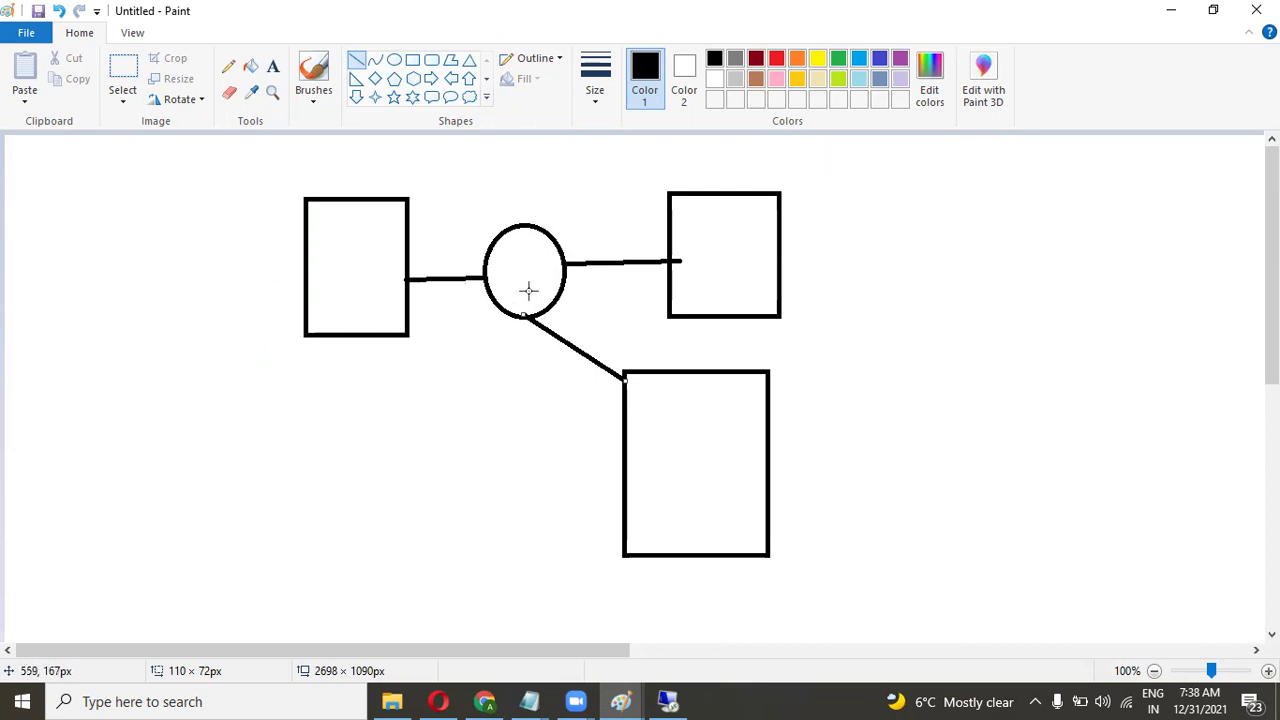
key(ctrl+z)
key(ctrl+z)
key(ctrl+z)
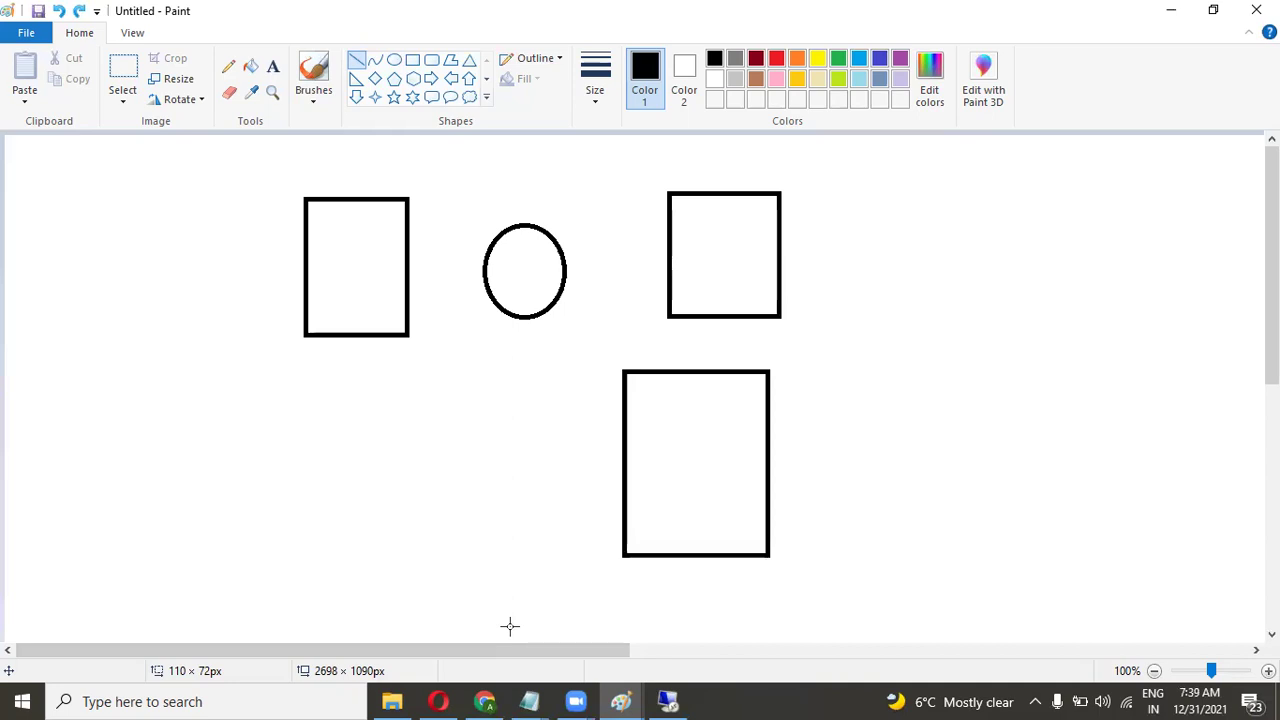
Return to the Azure portal and open the Newcompany resource group from Home.
click(503, 700)
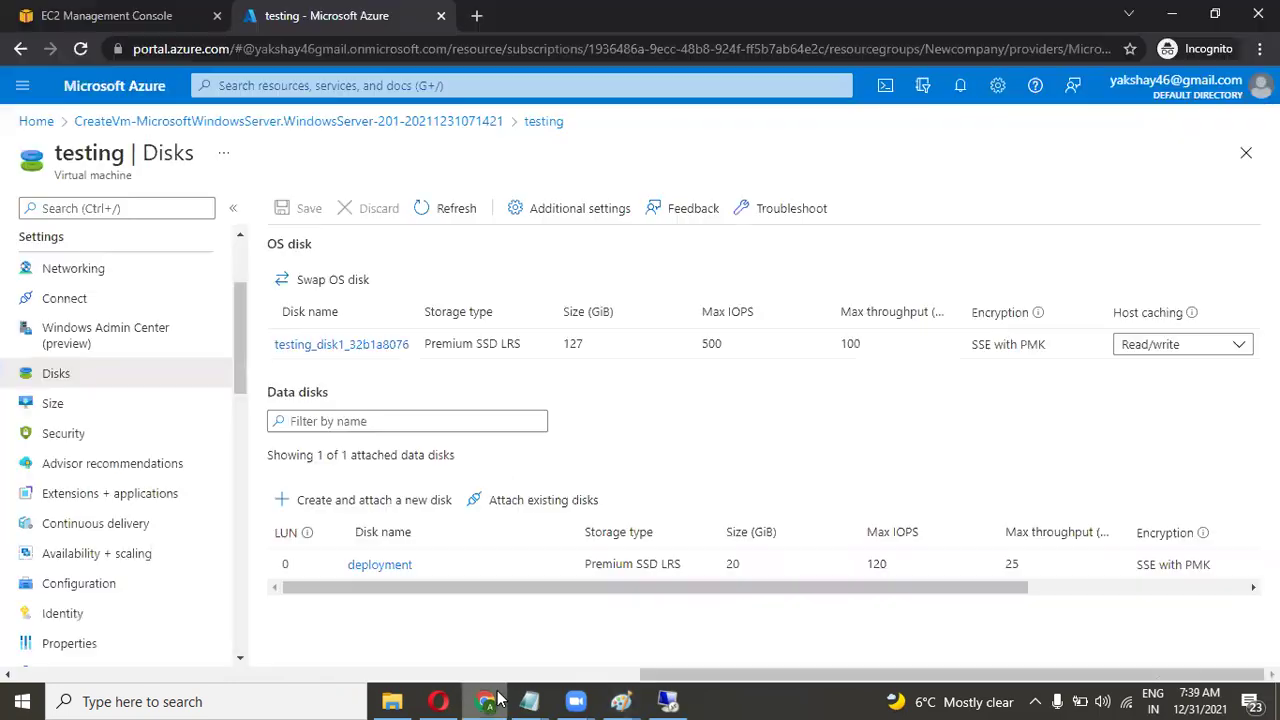
drag(697, 593, 540, 551)
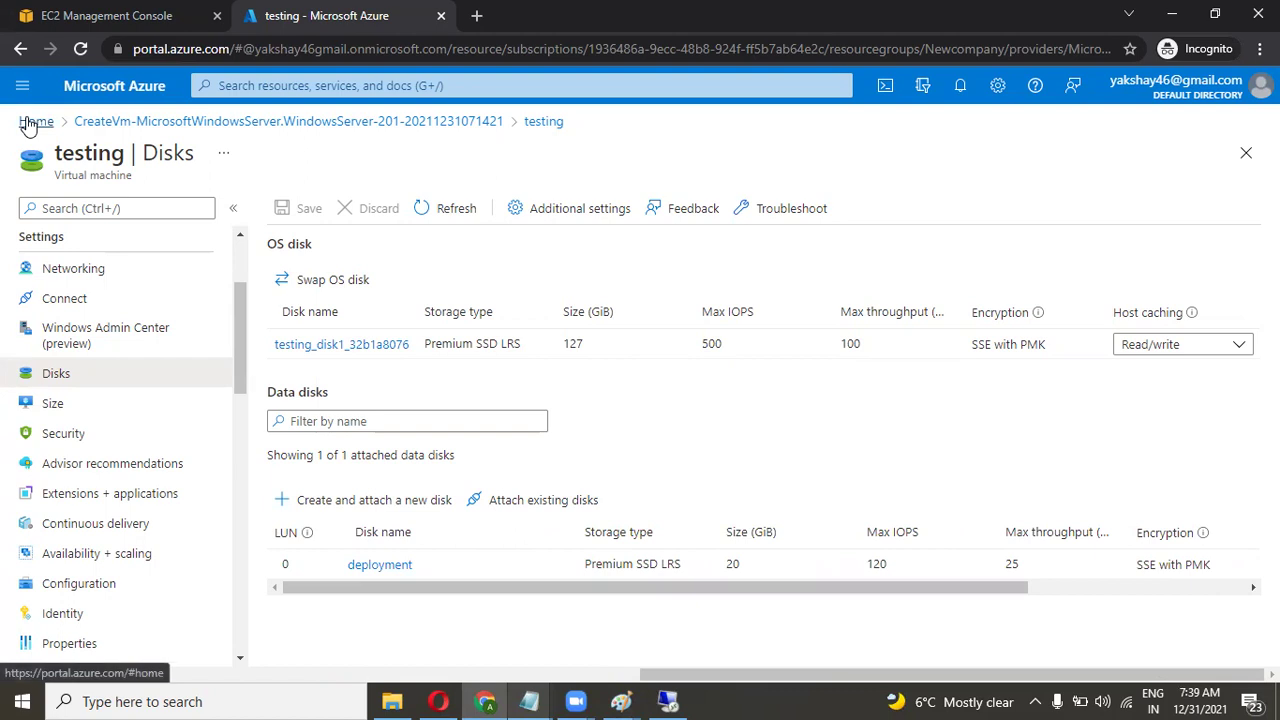
click(30, 122)
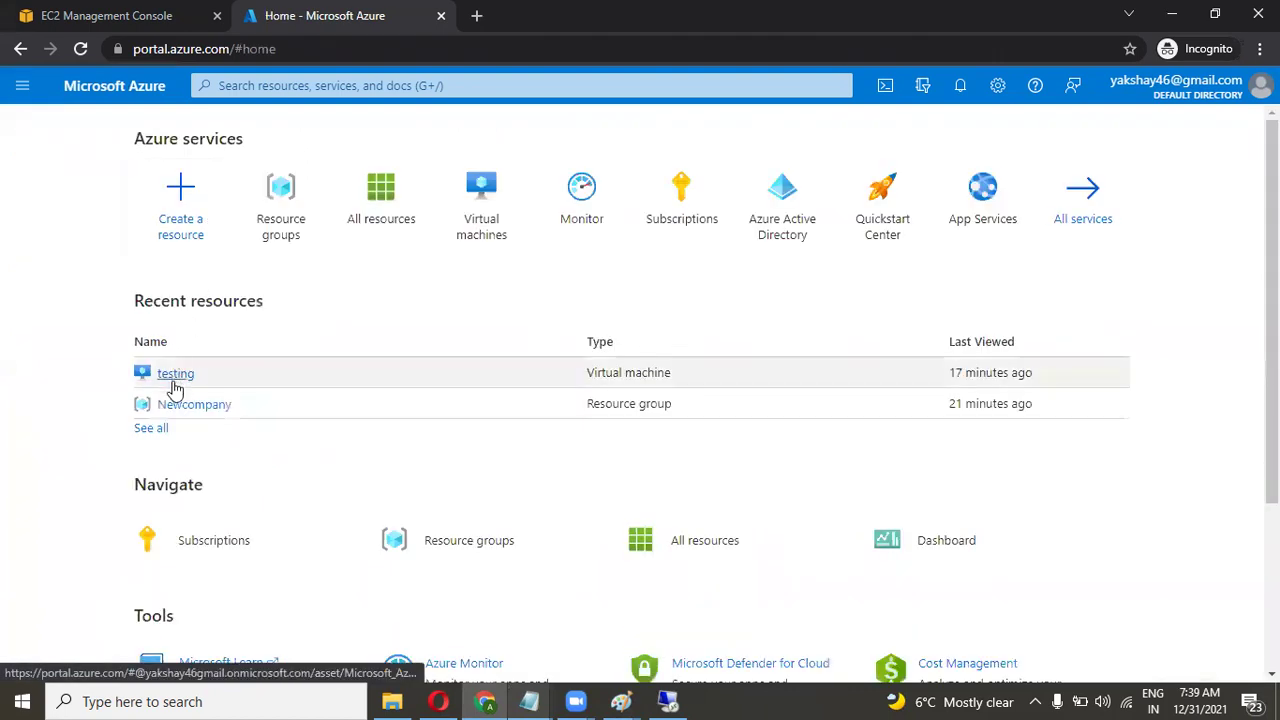
click(172, 406)
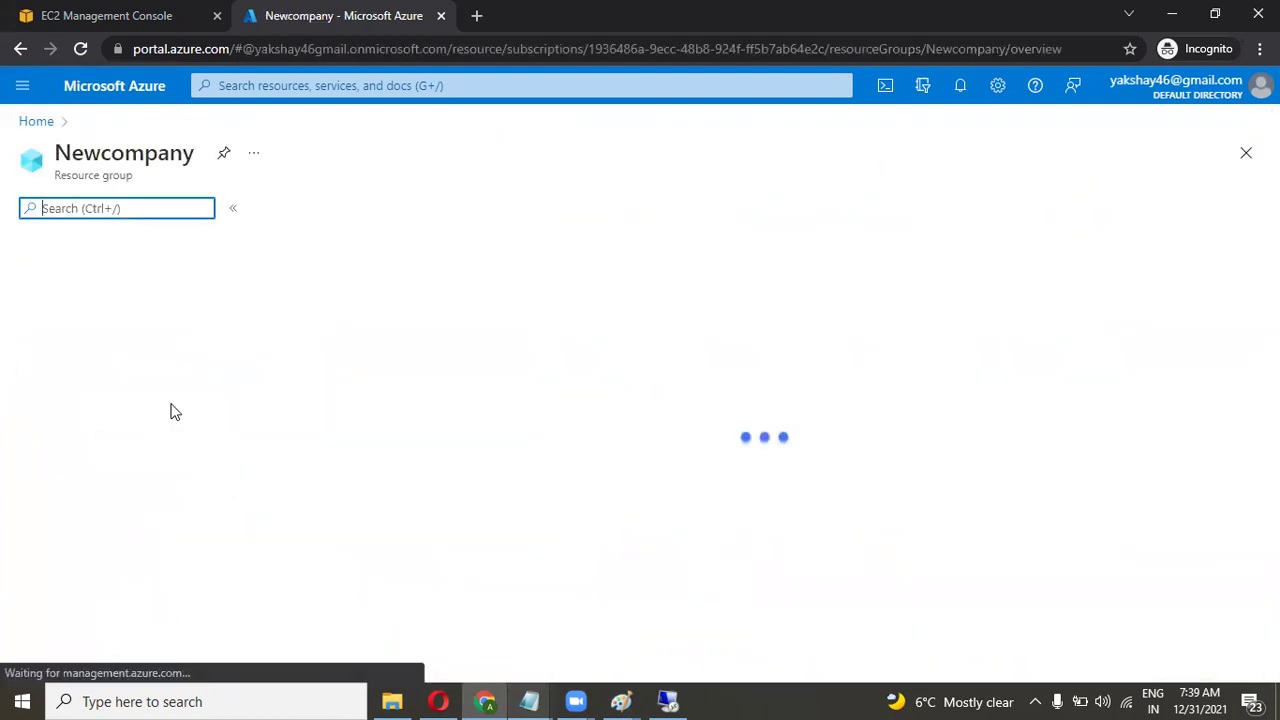
Create a new resource there, choosing Windows Server 2019 Datacenter.
scroll(240, 343, down, 1)
scroll(240, 343, up, 1)
click(306, 208)
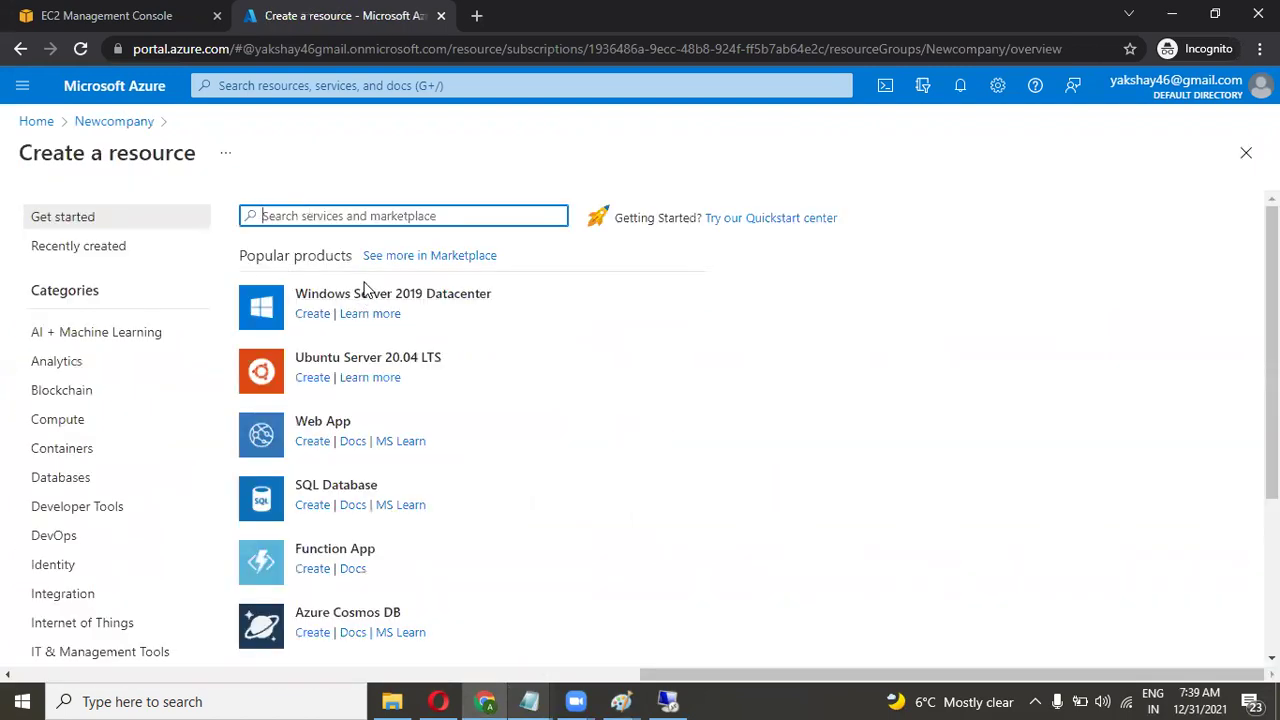
click(366, 298)
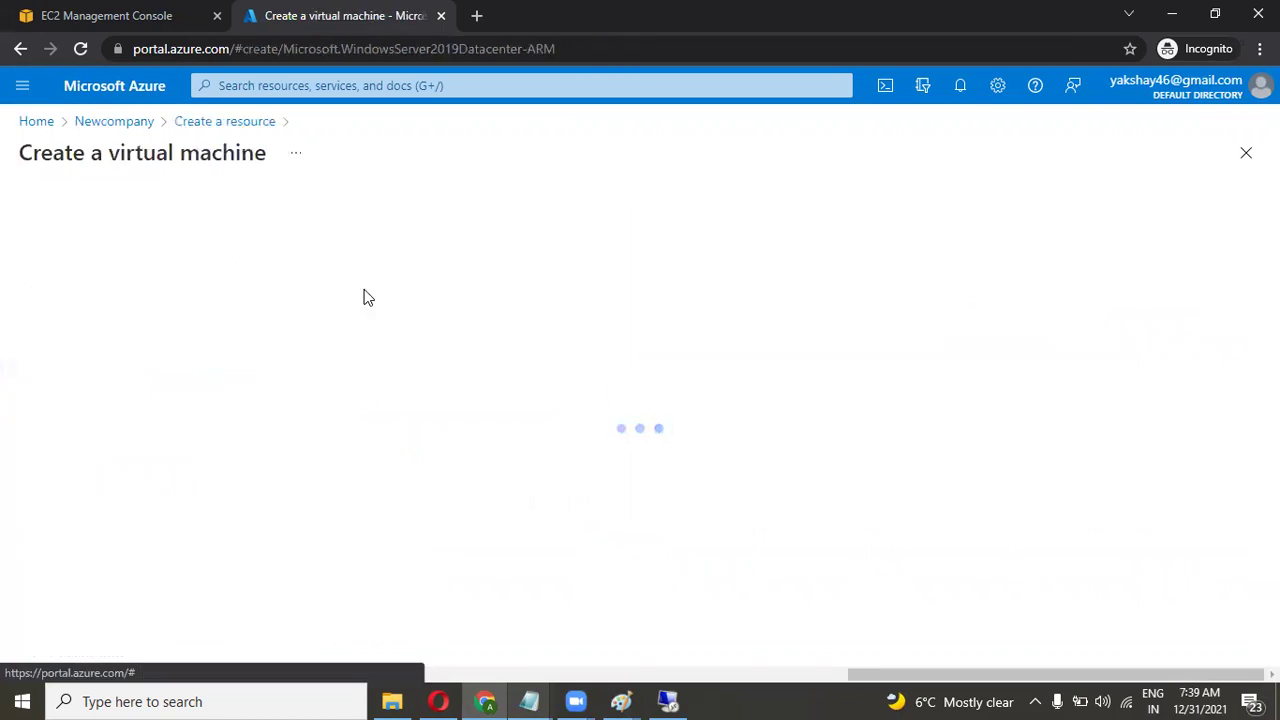
Enter testing2 as the virtual machine name.
scroll(328, 474, down, 2)
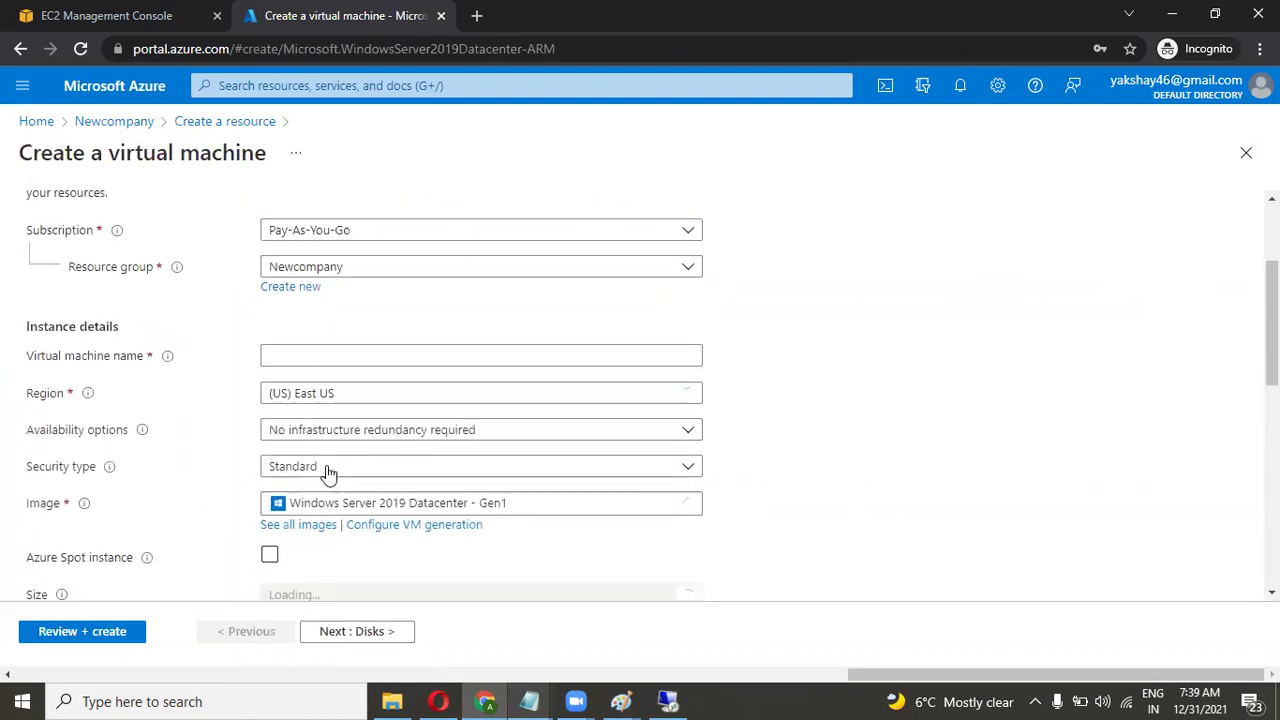
click(299, 347)
text(tes)
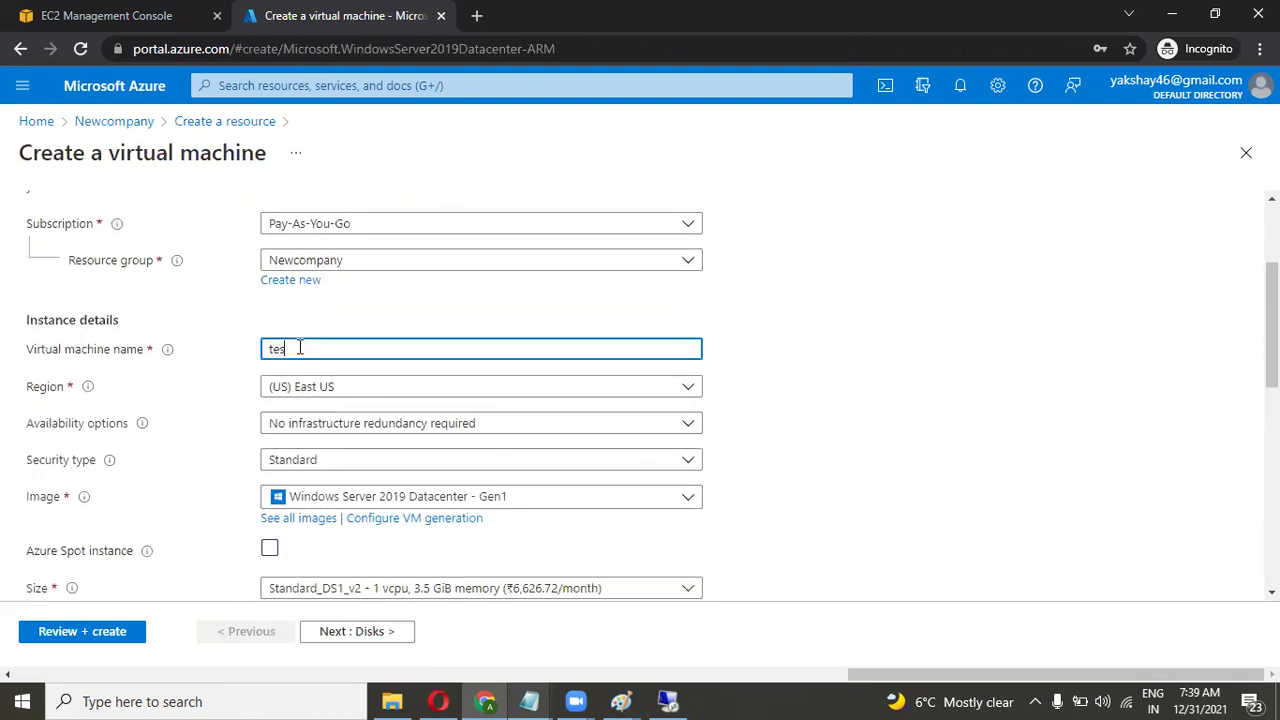
text(ting2)
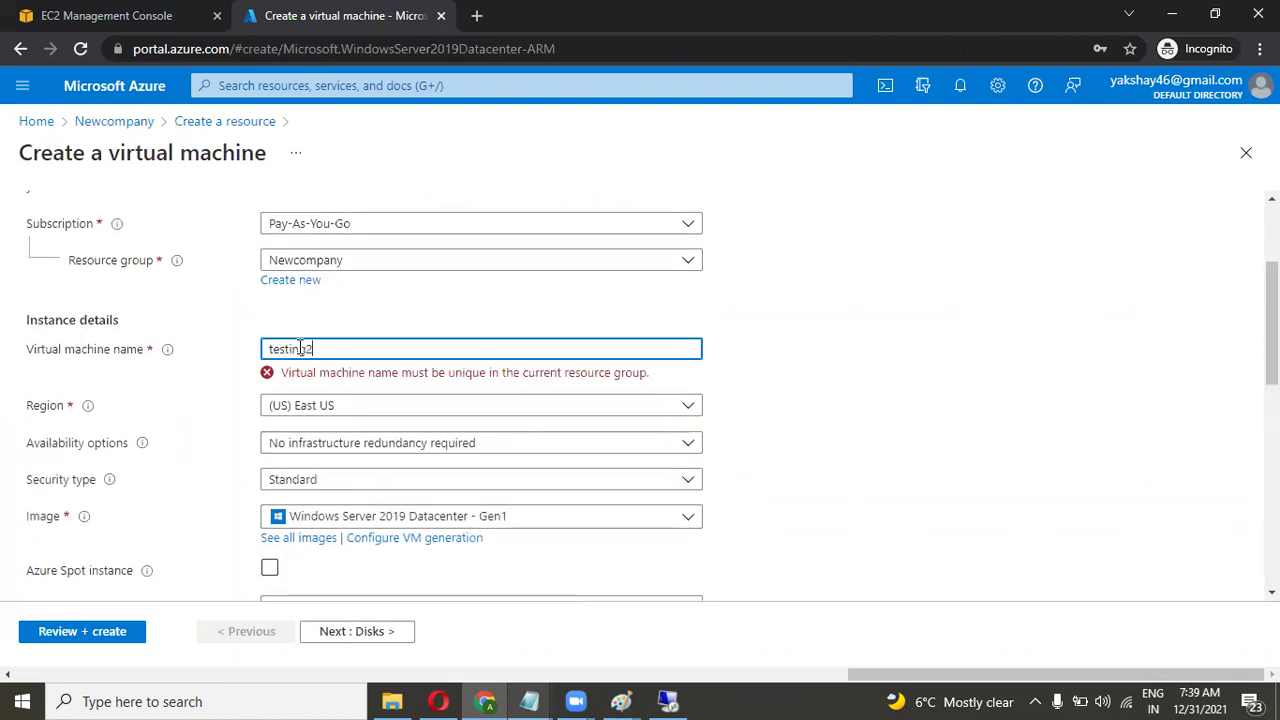
scroll(421, 351, down, 2)
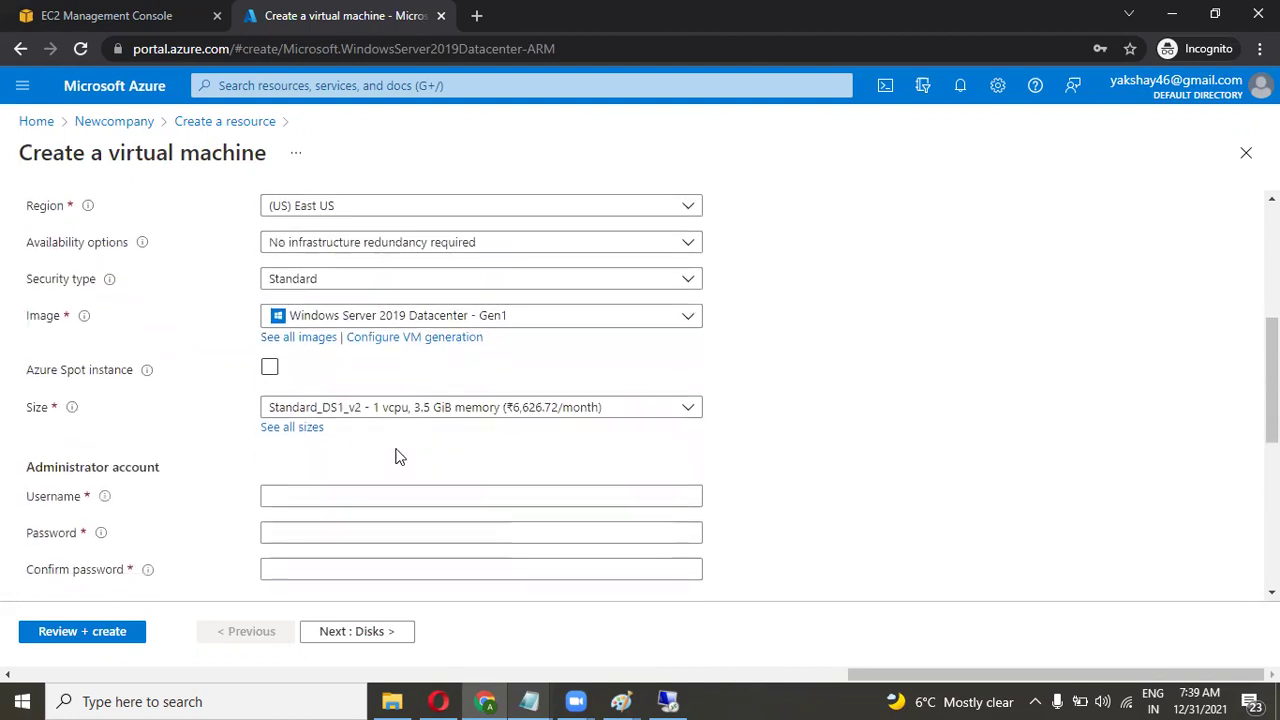
scroll(428, 457, down, 1)
Fill in the administrator username, password and password confirmation.
click(362, 380)
text(c)
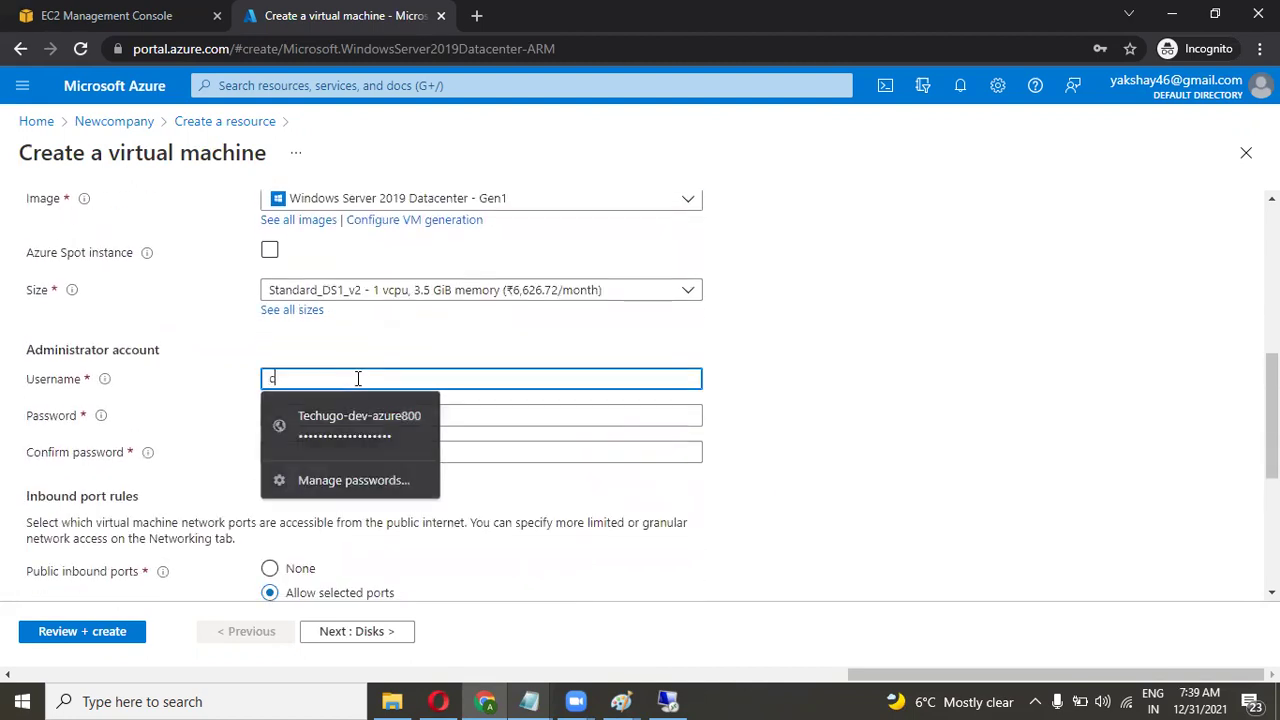
text(loudakshay2)
key(Tab)
text(•••••••••••)
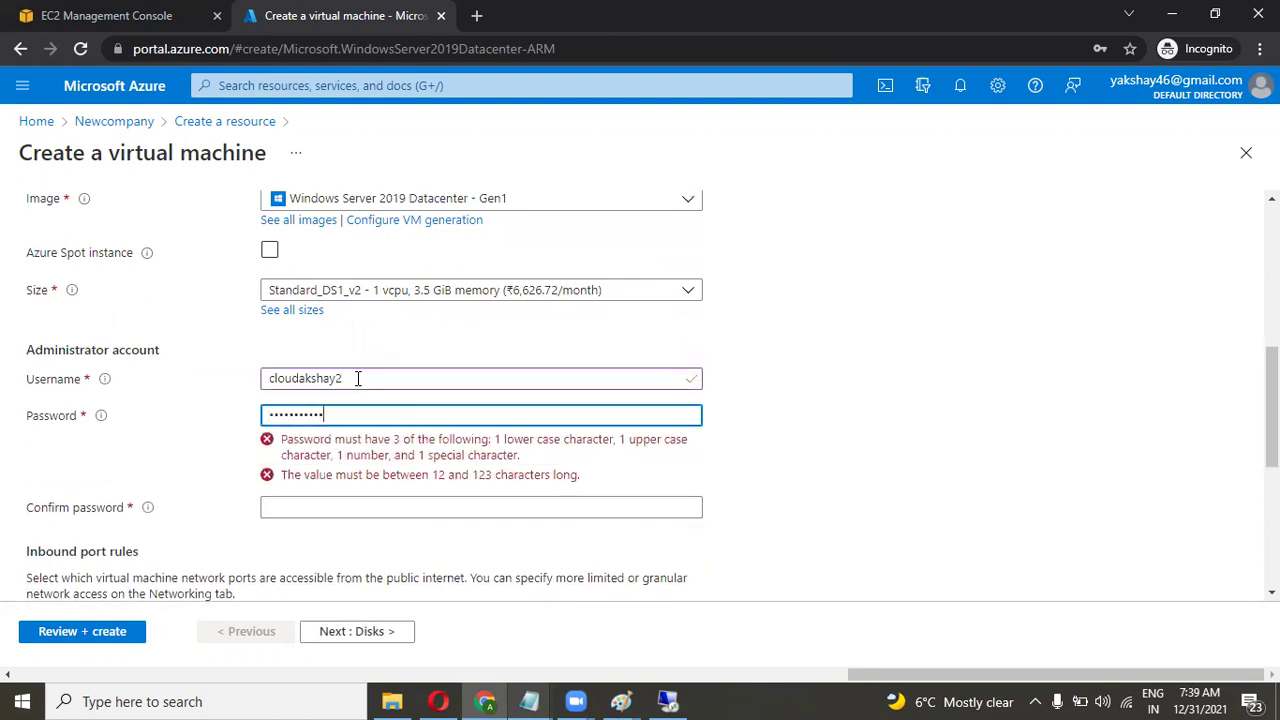
text(•)
key(ctrl+a)
key(BackSpace)
text(••)
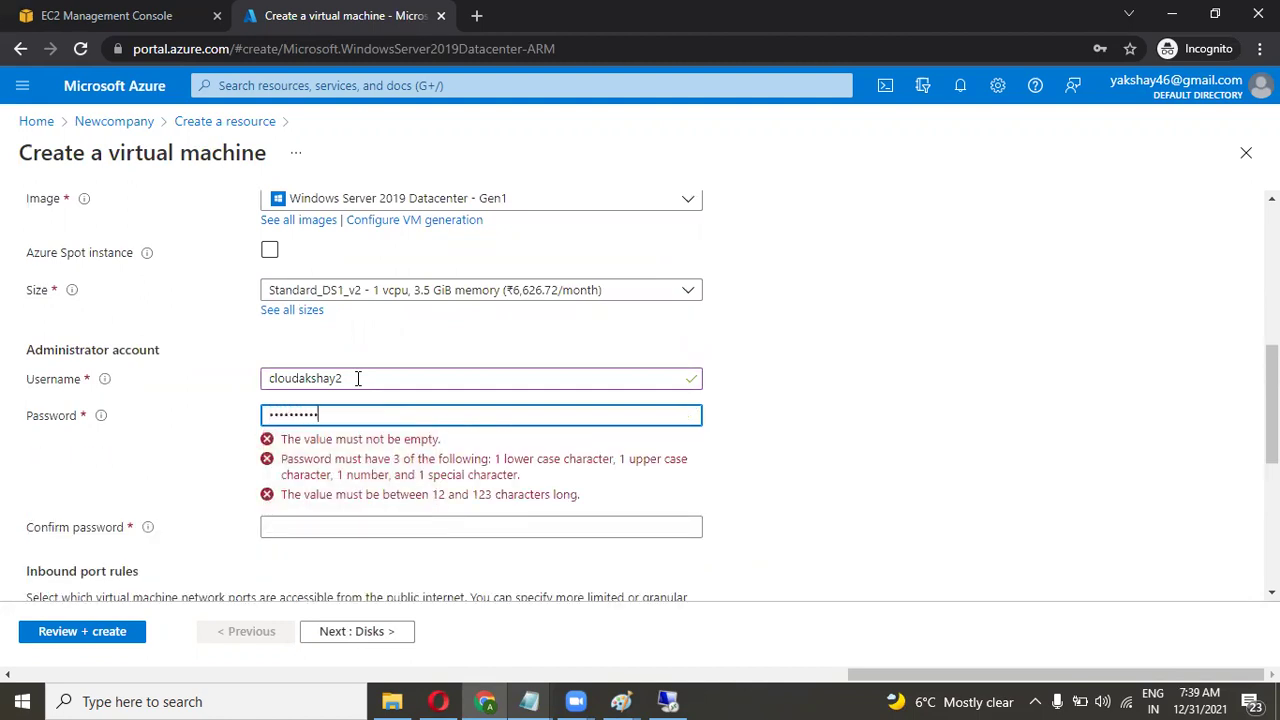
text(••)
click(331, 454)
text(••)
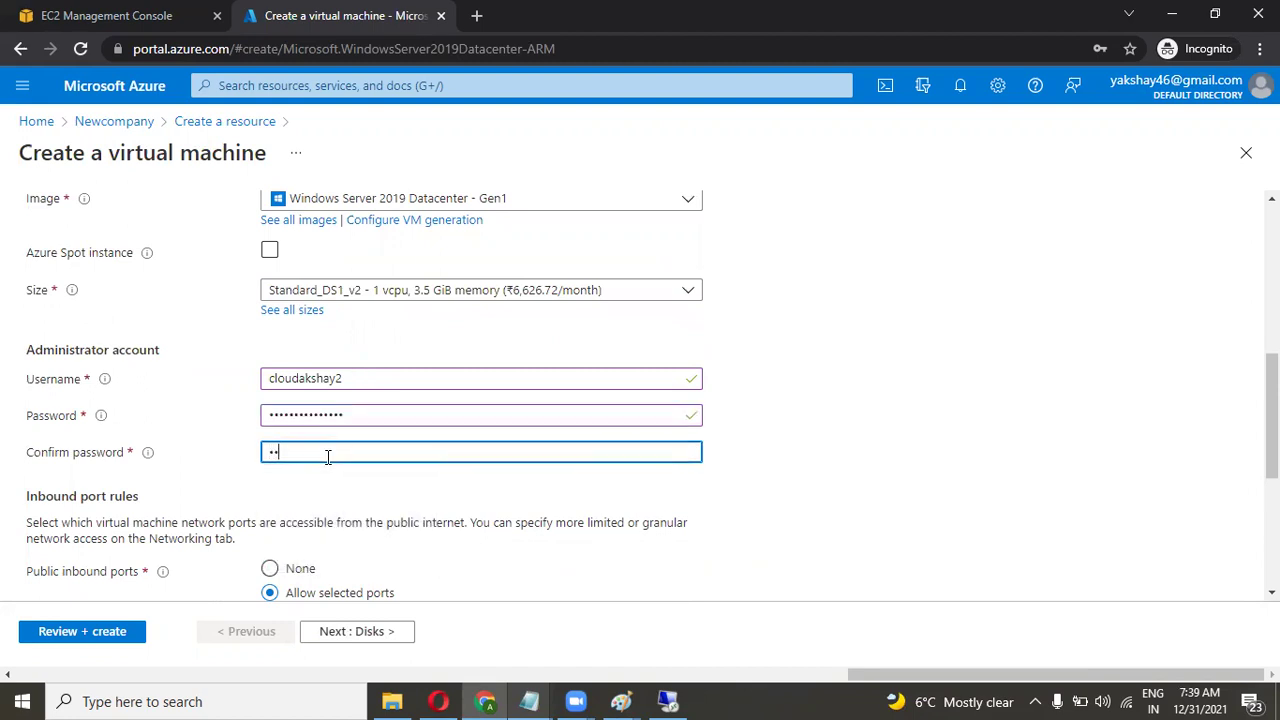
text(••••••••••)
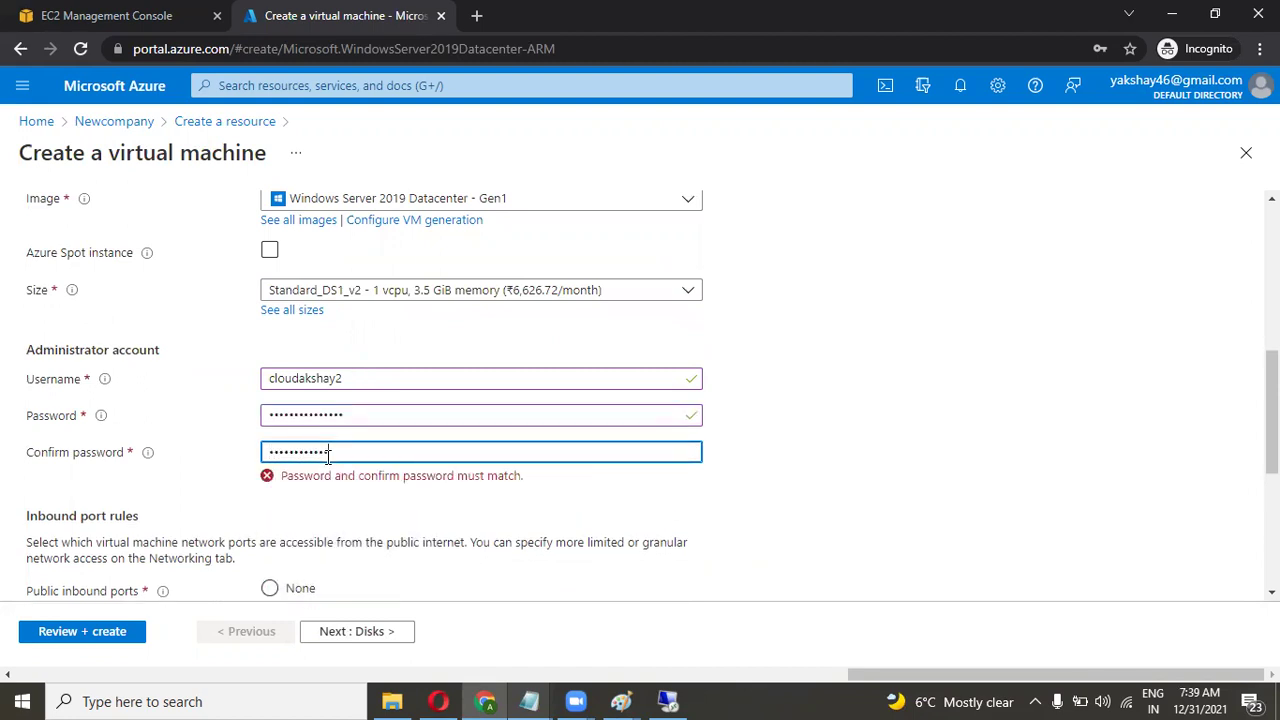
text(•)
scroll(328, 457, down, 4)
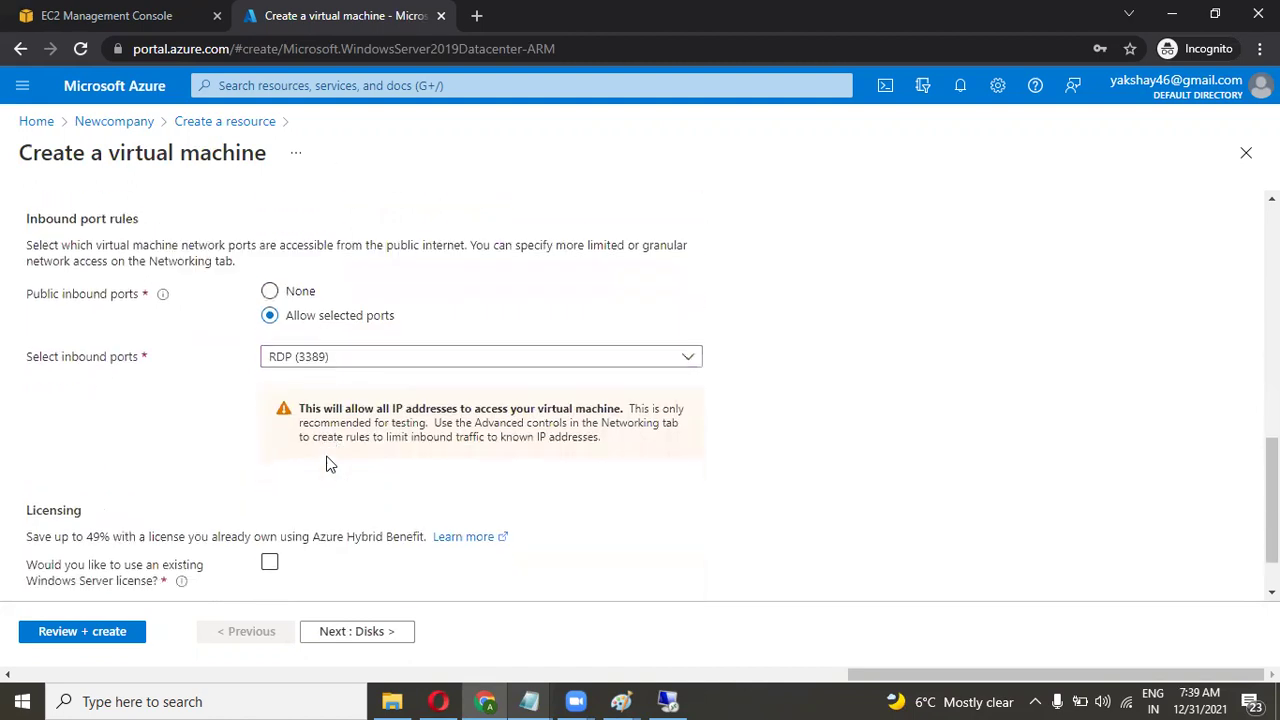
click(350, 632)
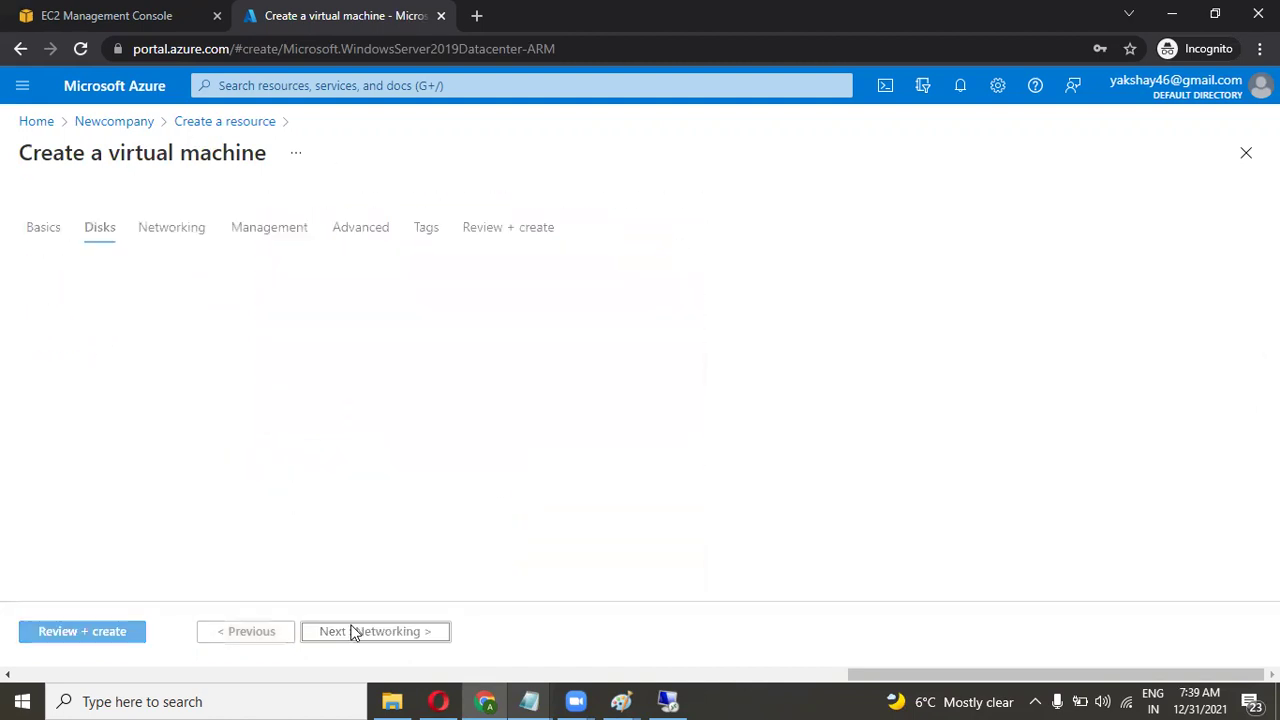
scroll(426, 477, down, 2)
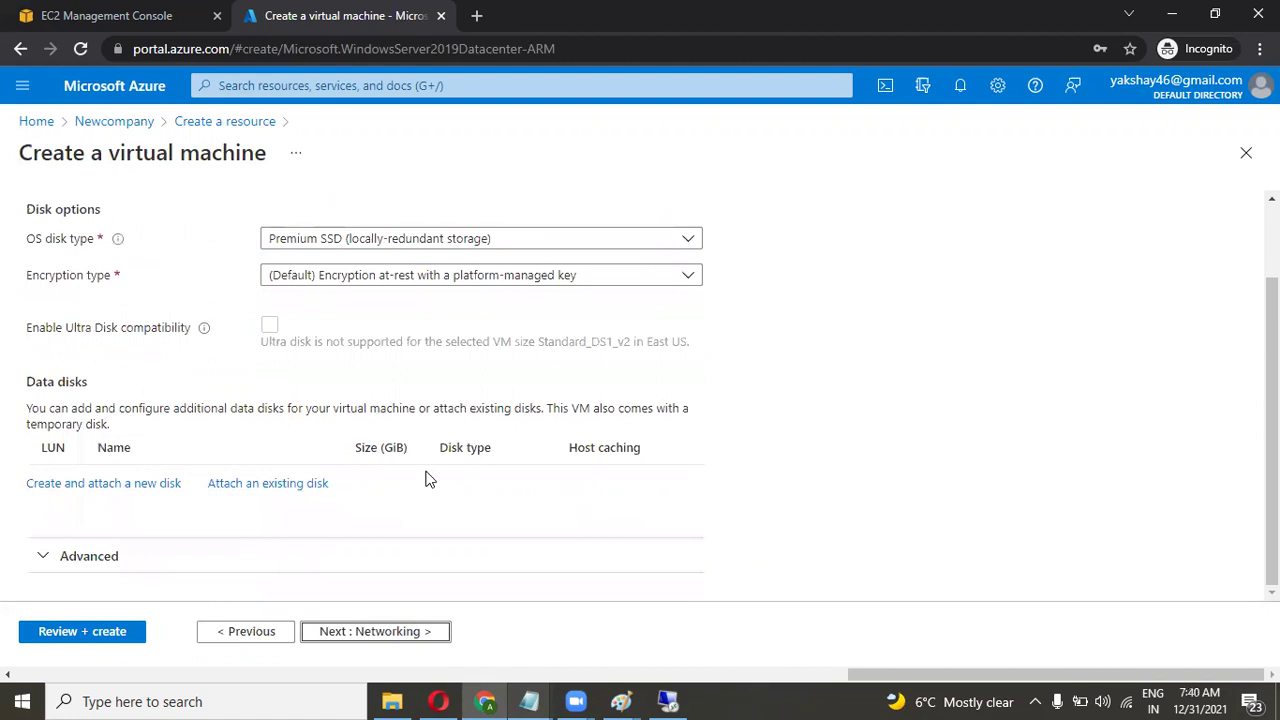
click(256, 484)
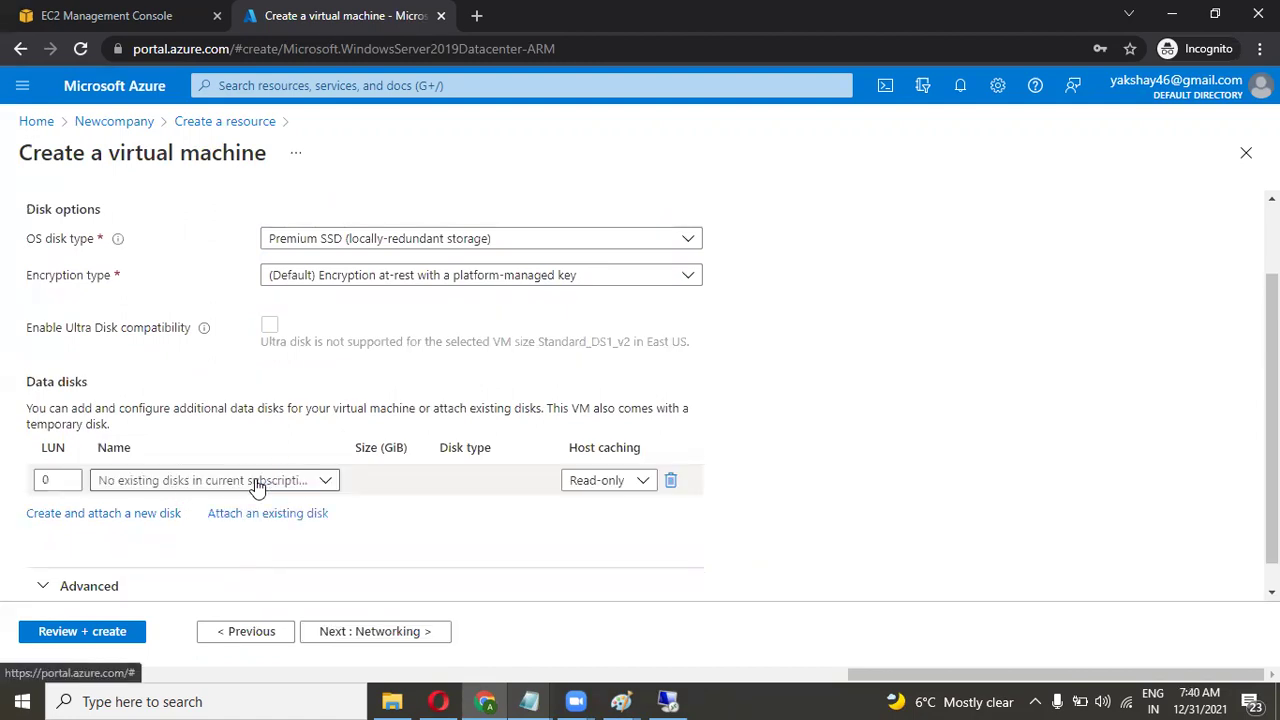
click(327, 482)
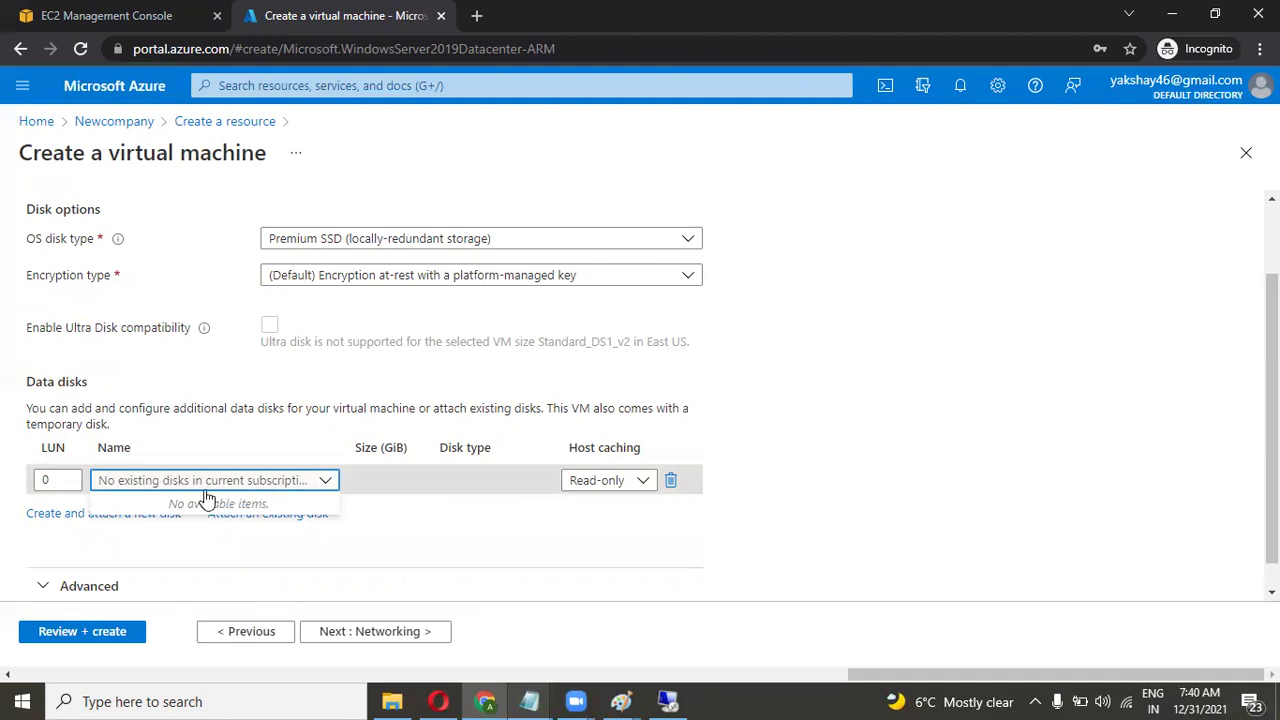
click(378, 514)
scroll(383, 422, up, 2)
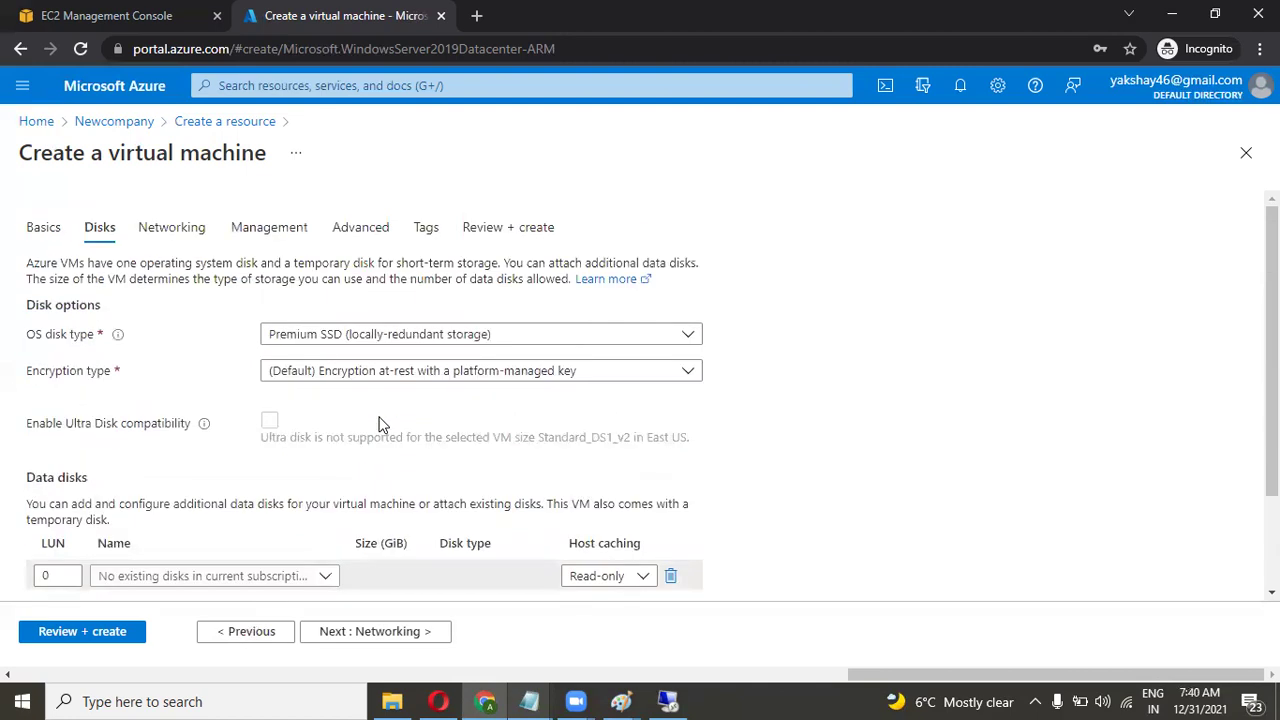
scroll(322, 574, down, 2)
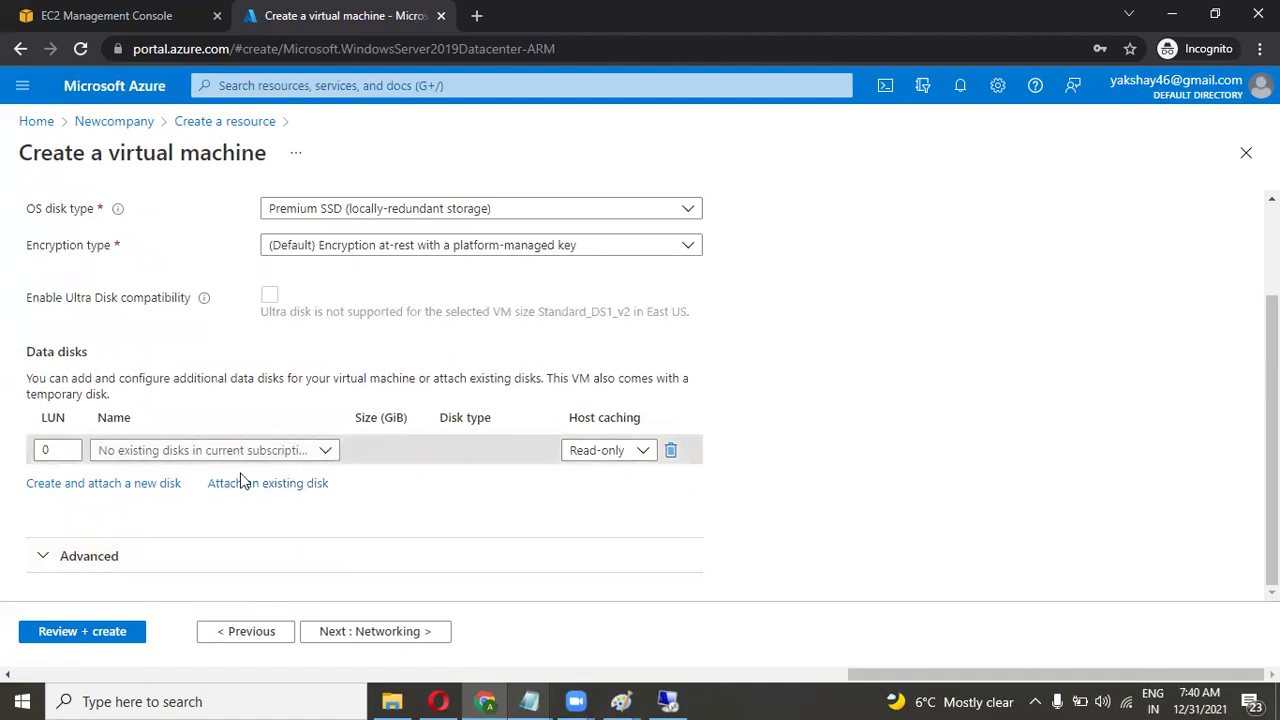
click(333, 452)
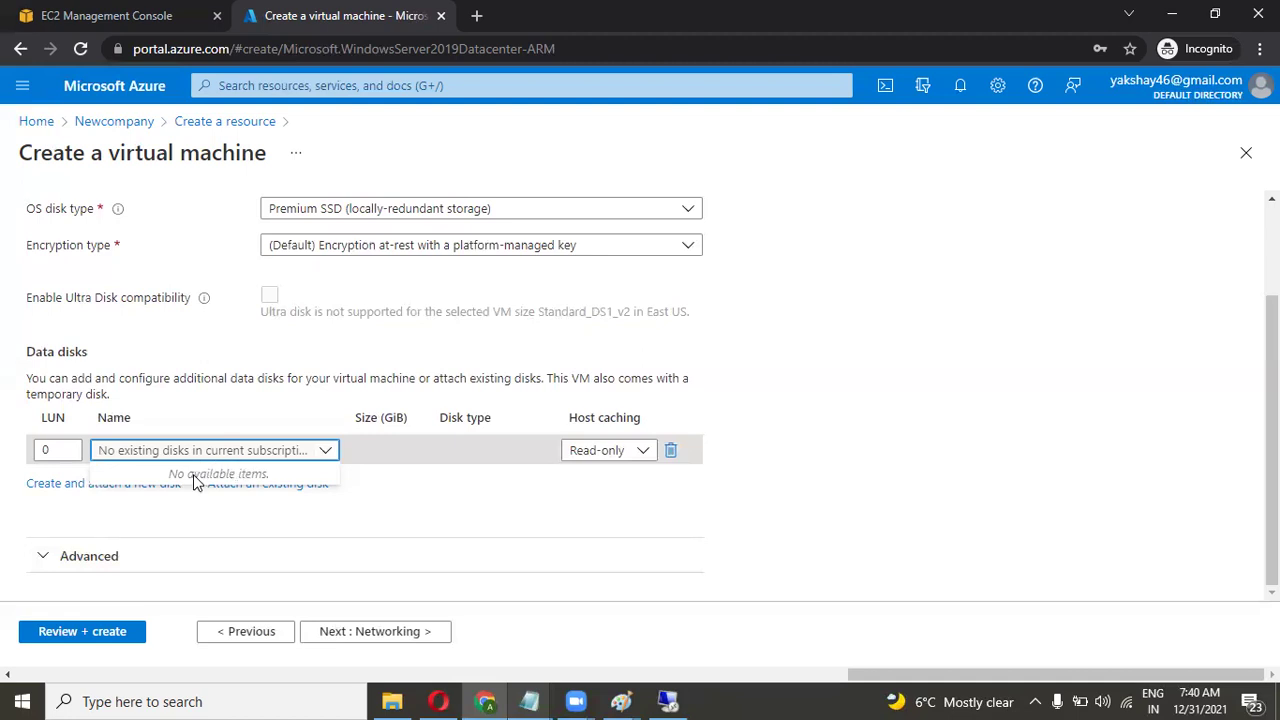
click(405, 476)
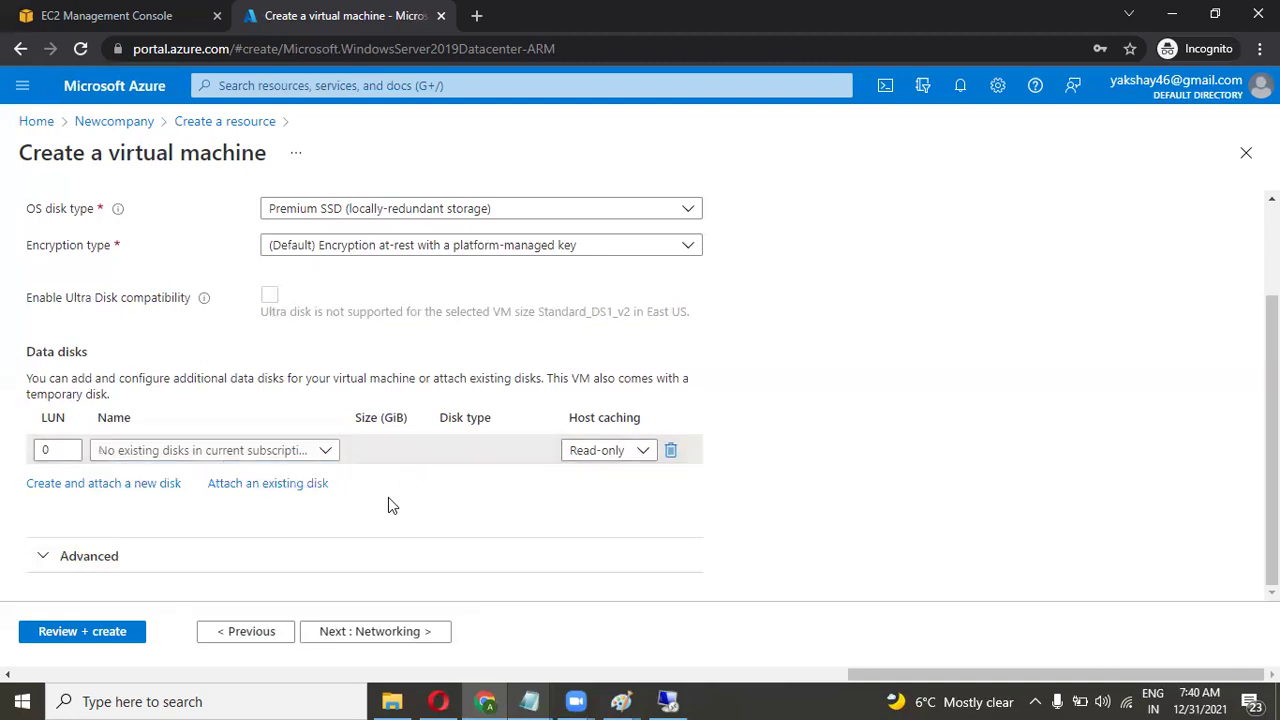
click(328, 452)
click(400, 494)
click(329, 451)
click(375, 498)
key(alt+Tab)
drag(484, 268, 402, 267)
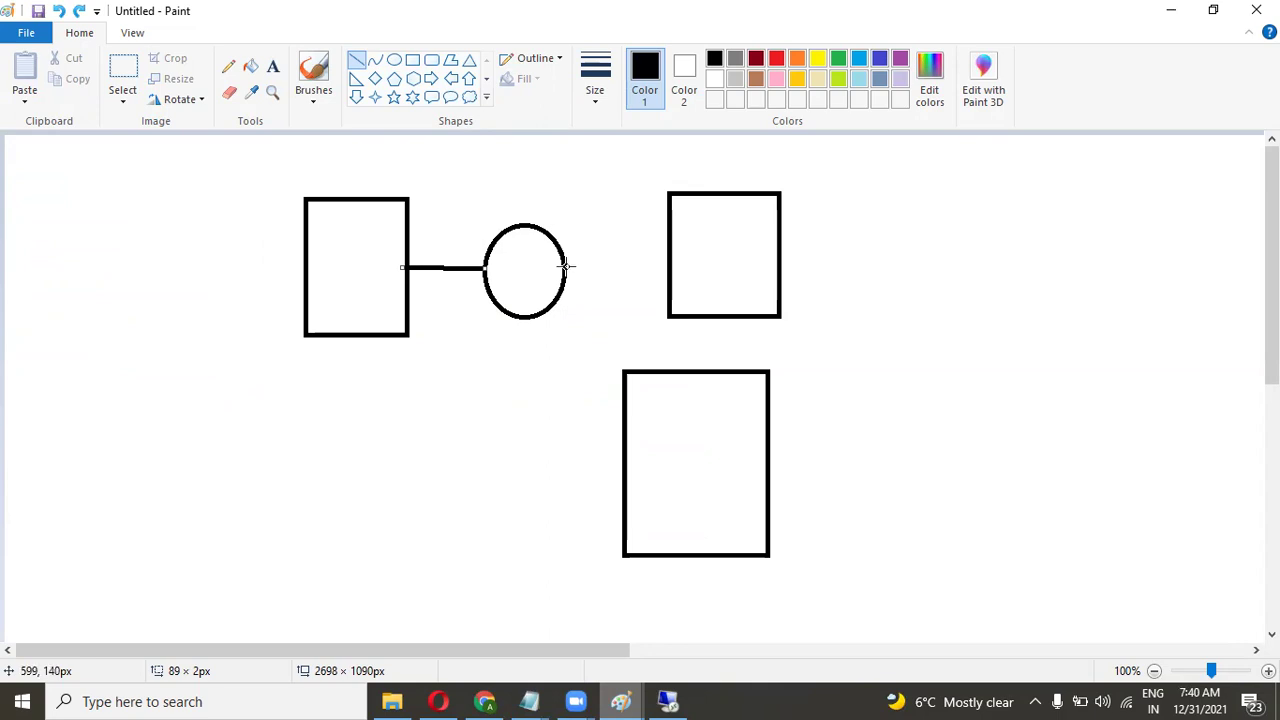
drag(565, 270, 675, 270)
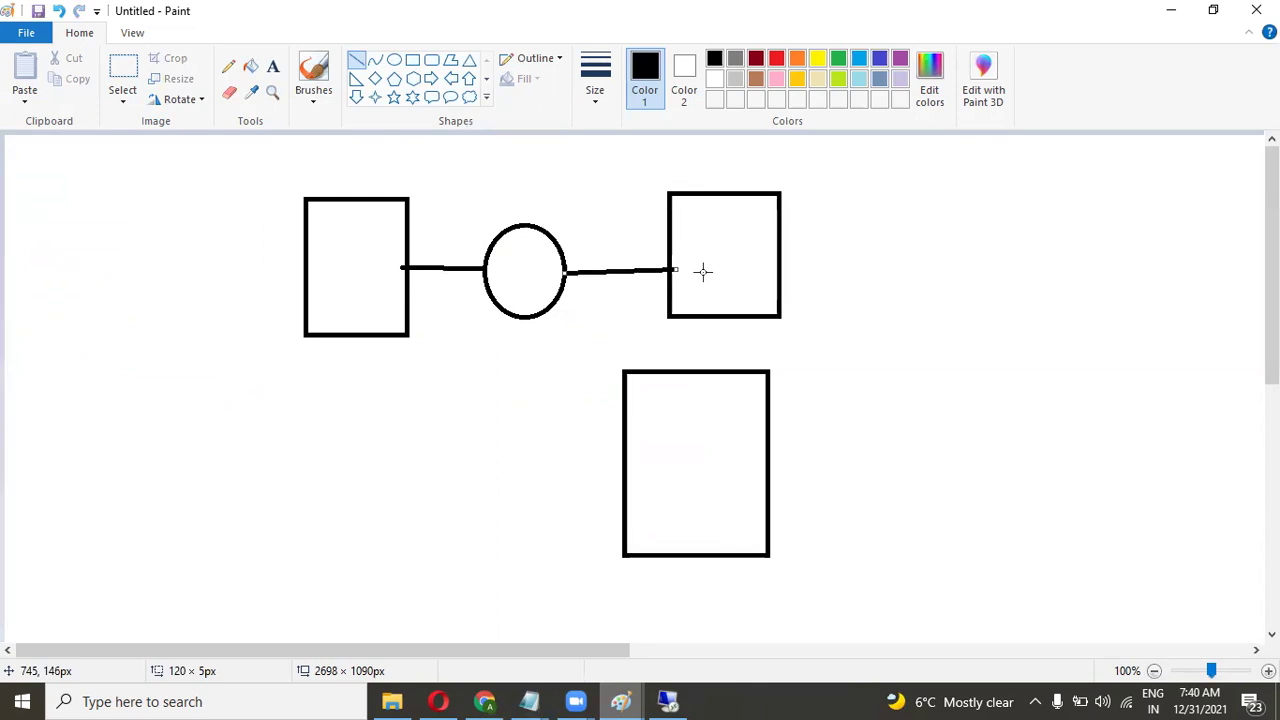
key(ctrl+z)
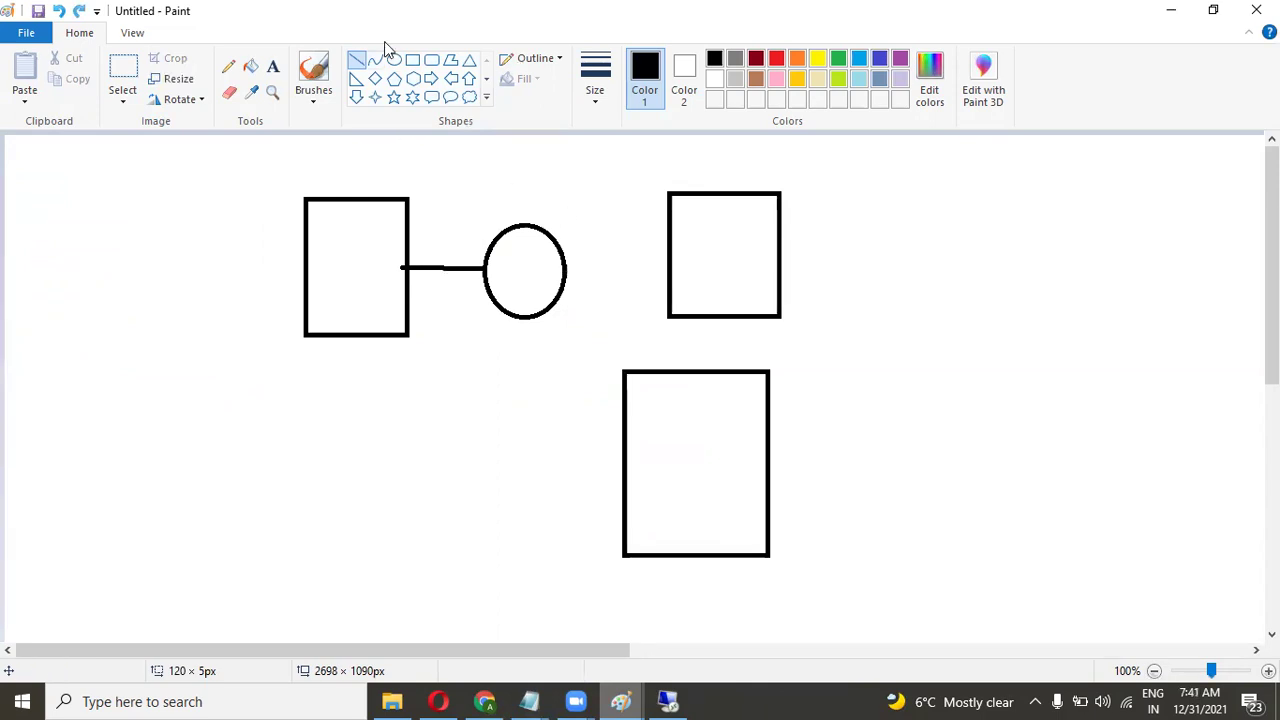
click(358, 66)
drag(427, 235, 474, 316)
drag(477, 231, 424, 298)
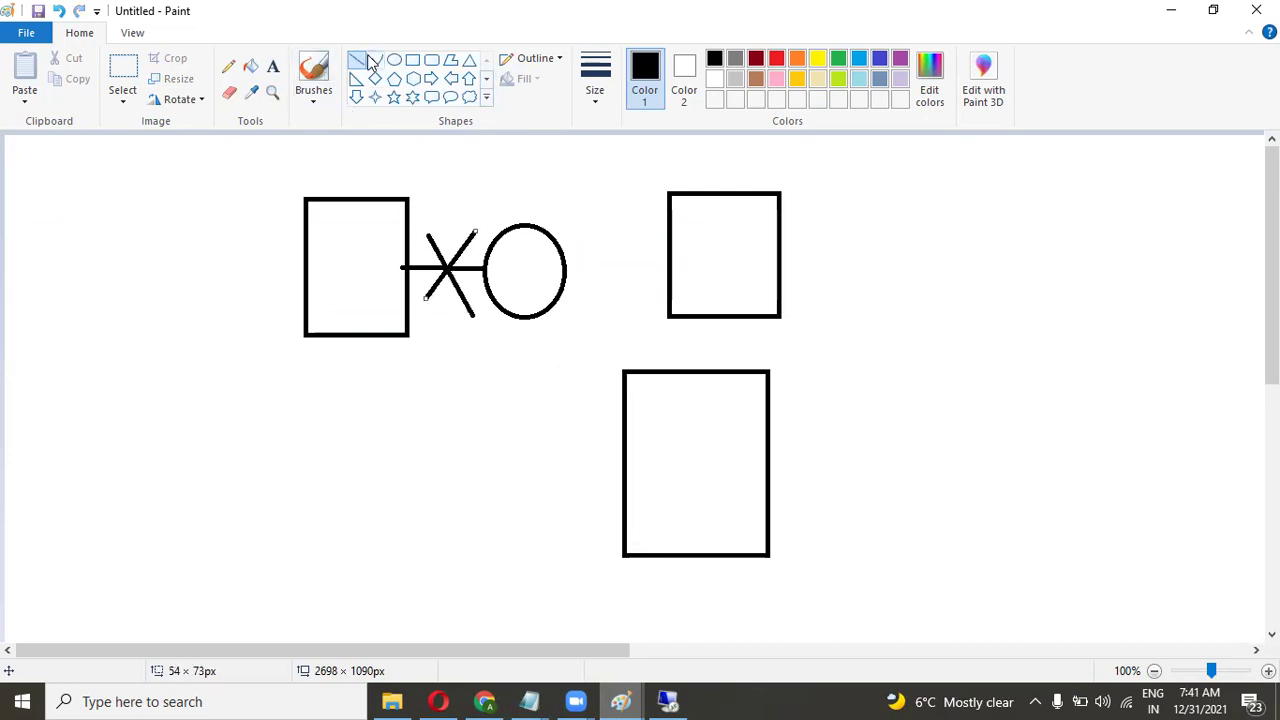
drag(566, 266, 685, 264)
click(603, 307)
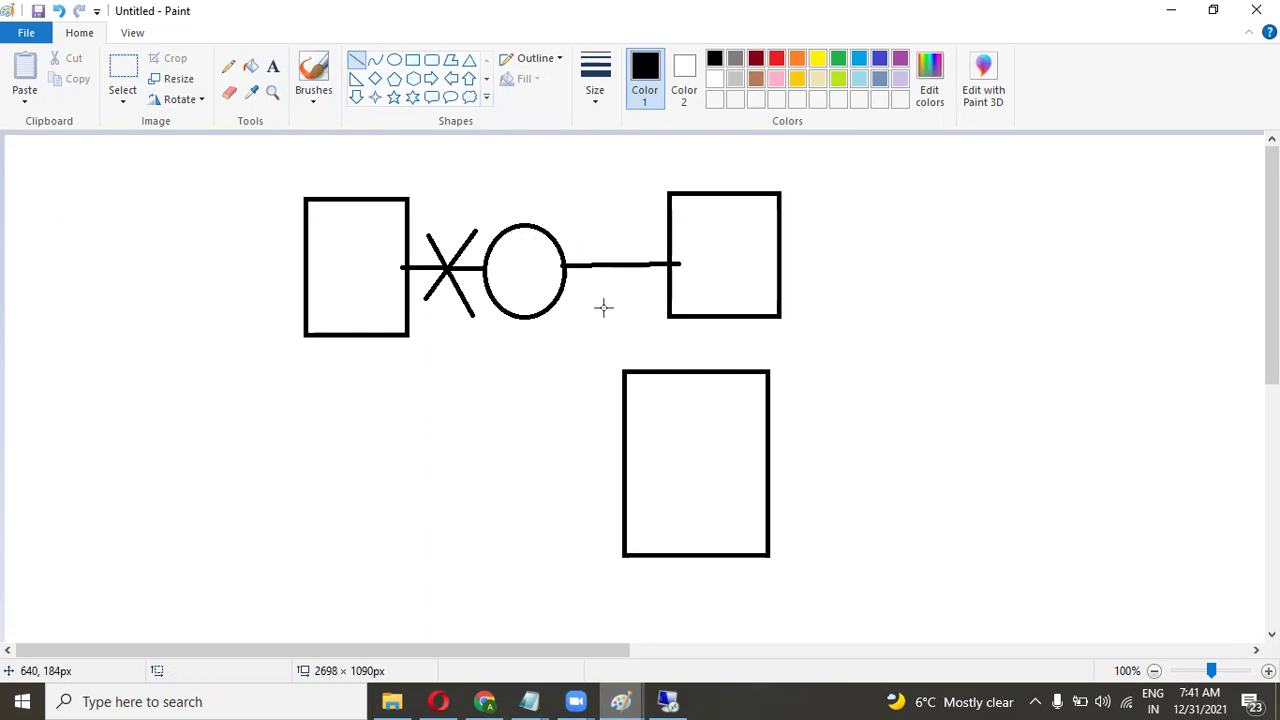
key(ctrl+z)
key(ctrl+z)
key(ctrl+z)
key(ctrl+z)
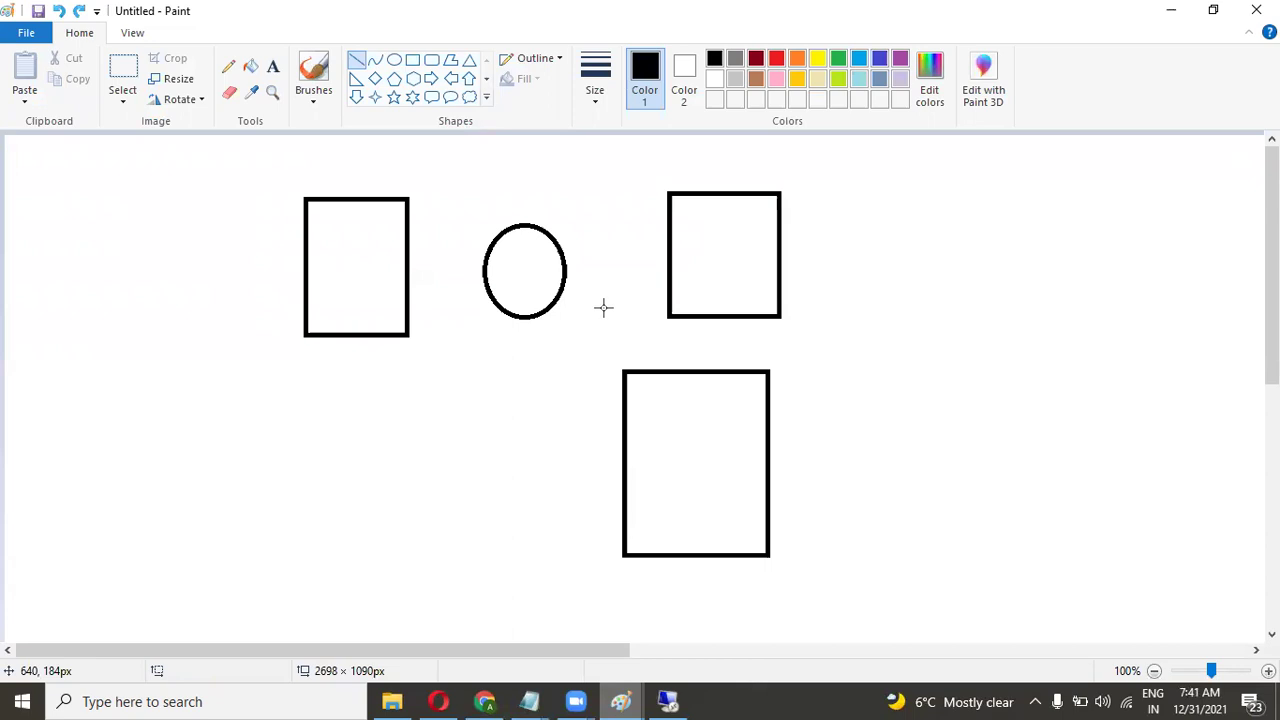
key(alt+Tab)
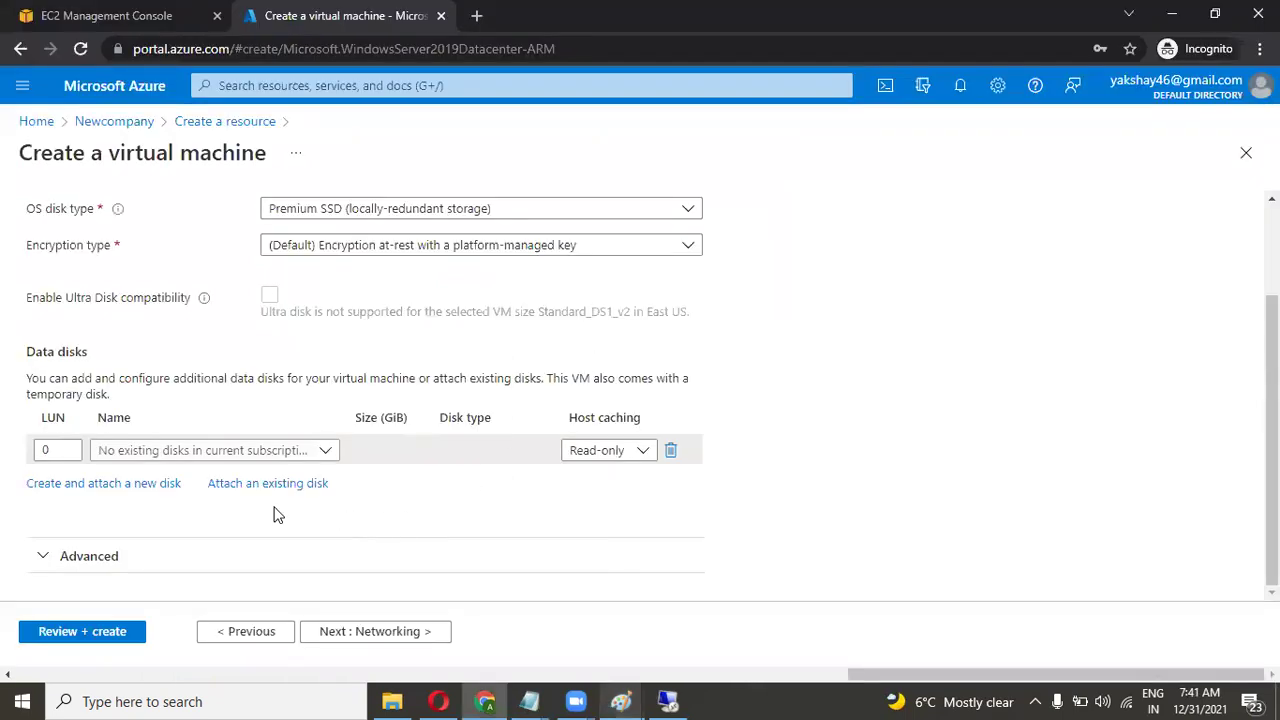
Check the empty data disk list, then advance through Networking, Management and Advanced to Tags.
click(320, 450)
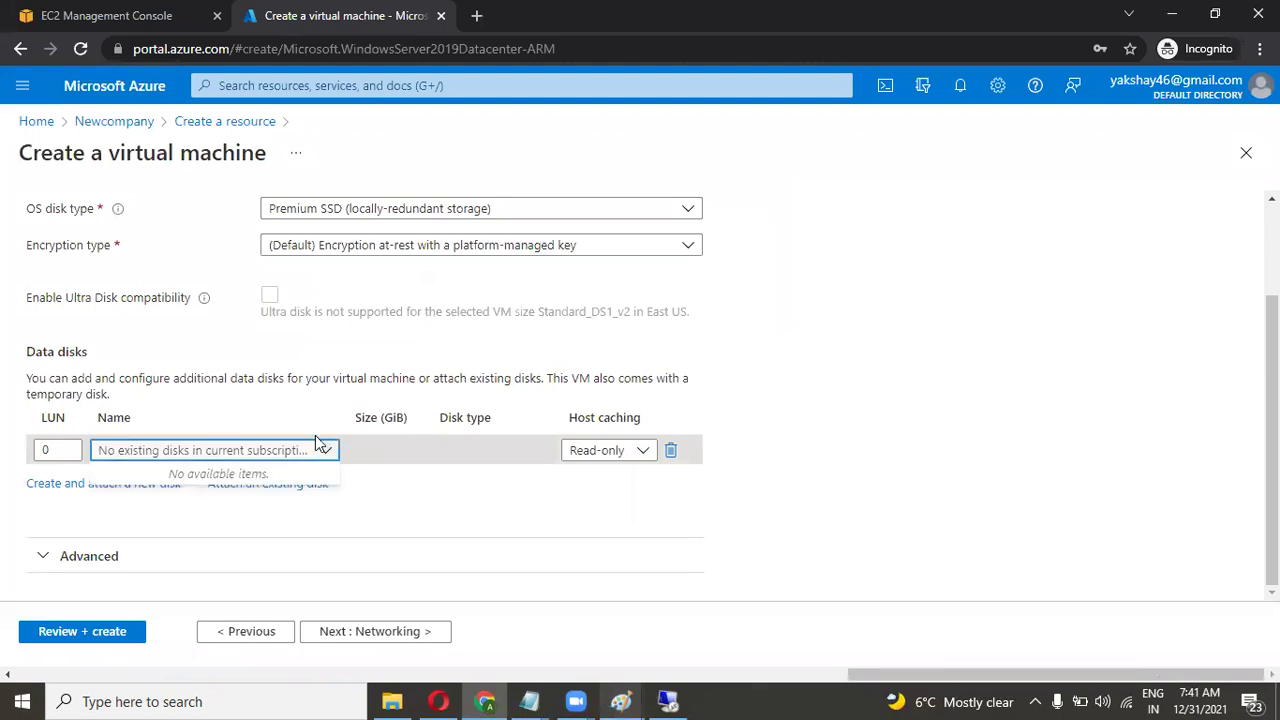
click(387, 511)
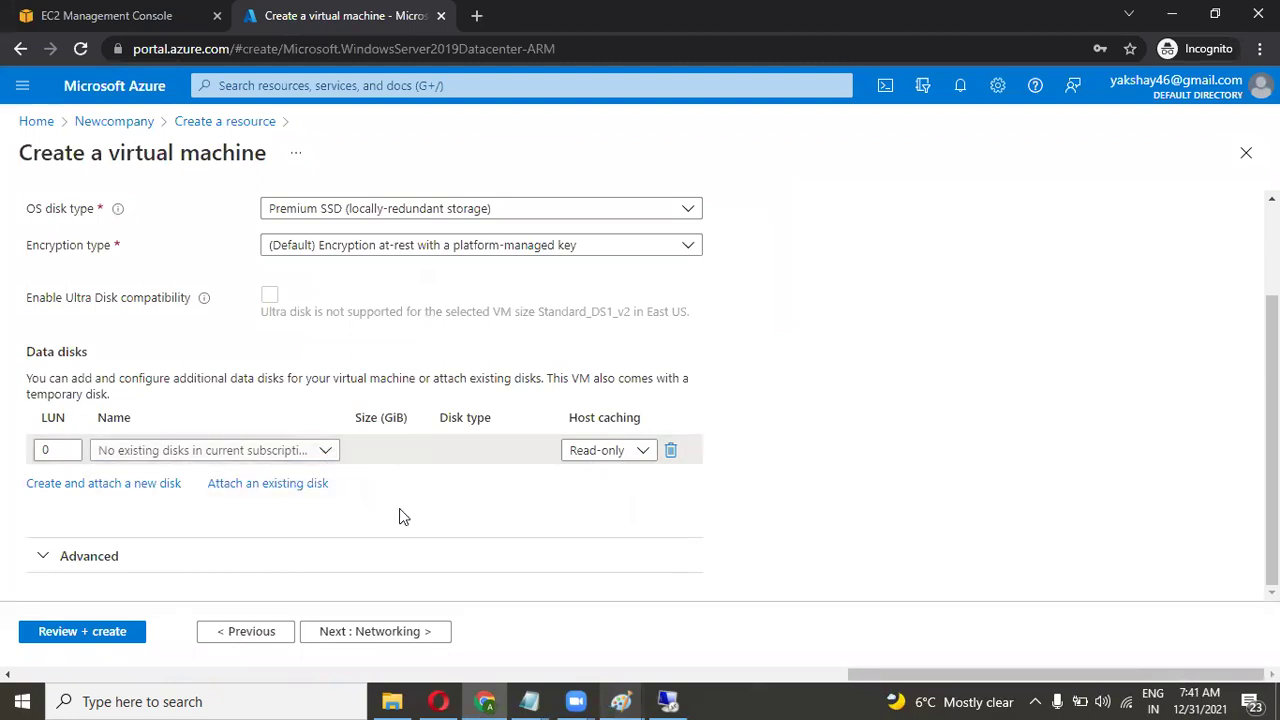
click(380, 630)
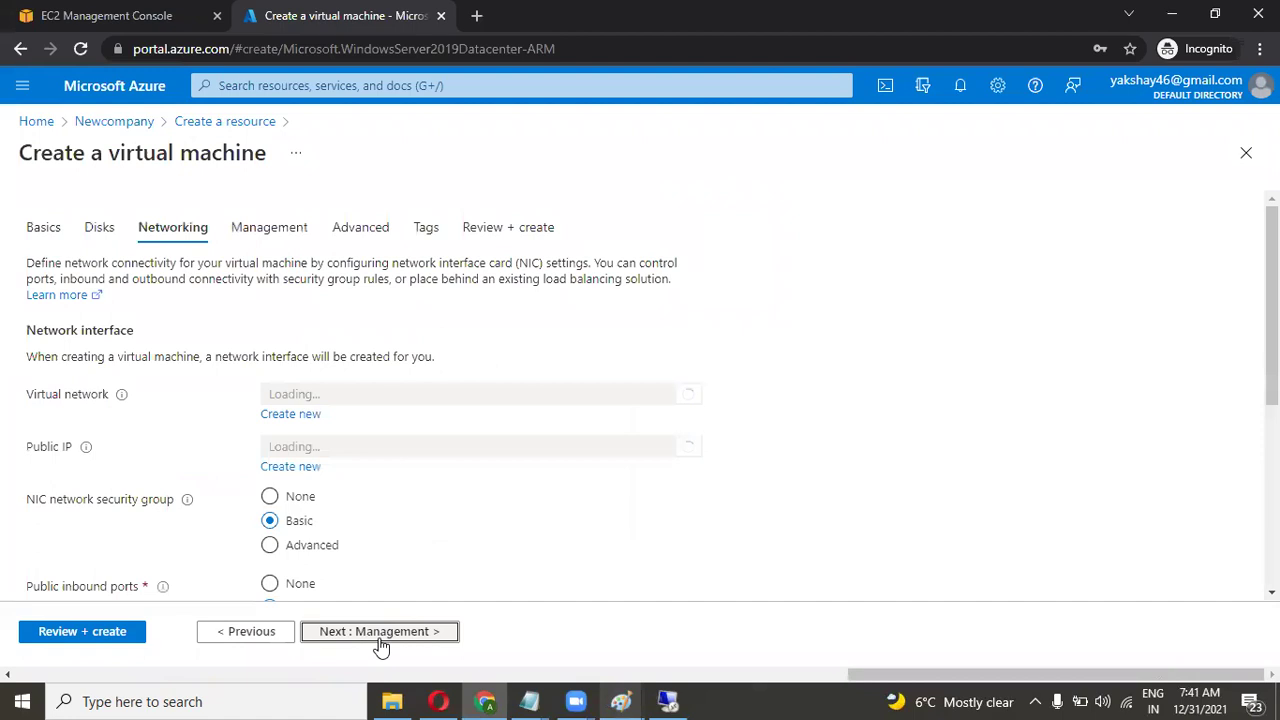
click(380, 631)
click(380, 636)
click(380, 636)
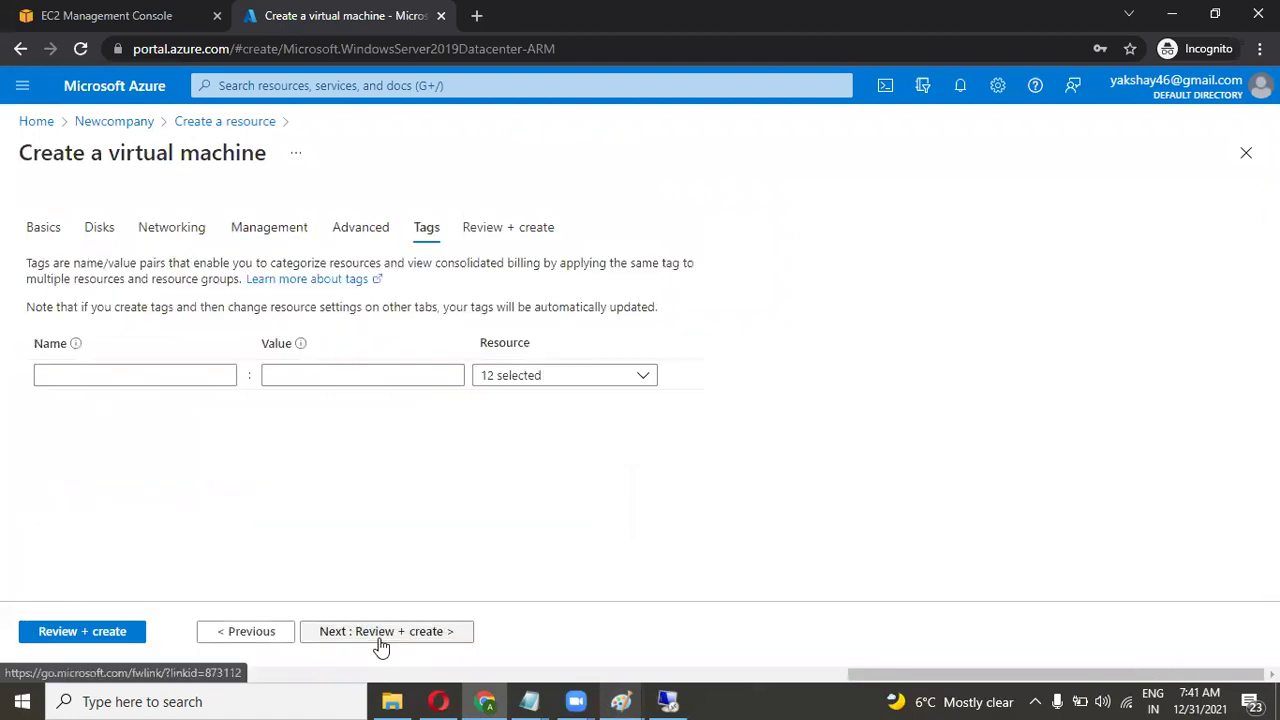
Add the tag use = testing and go to Review + create, where validation flags Disks.
click(210, 375)
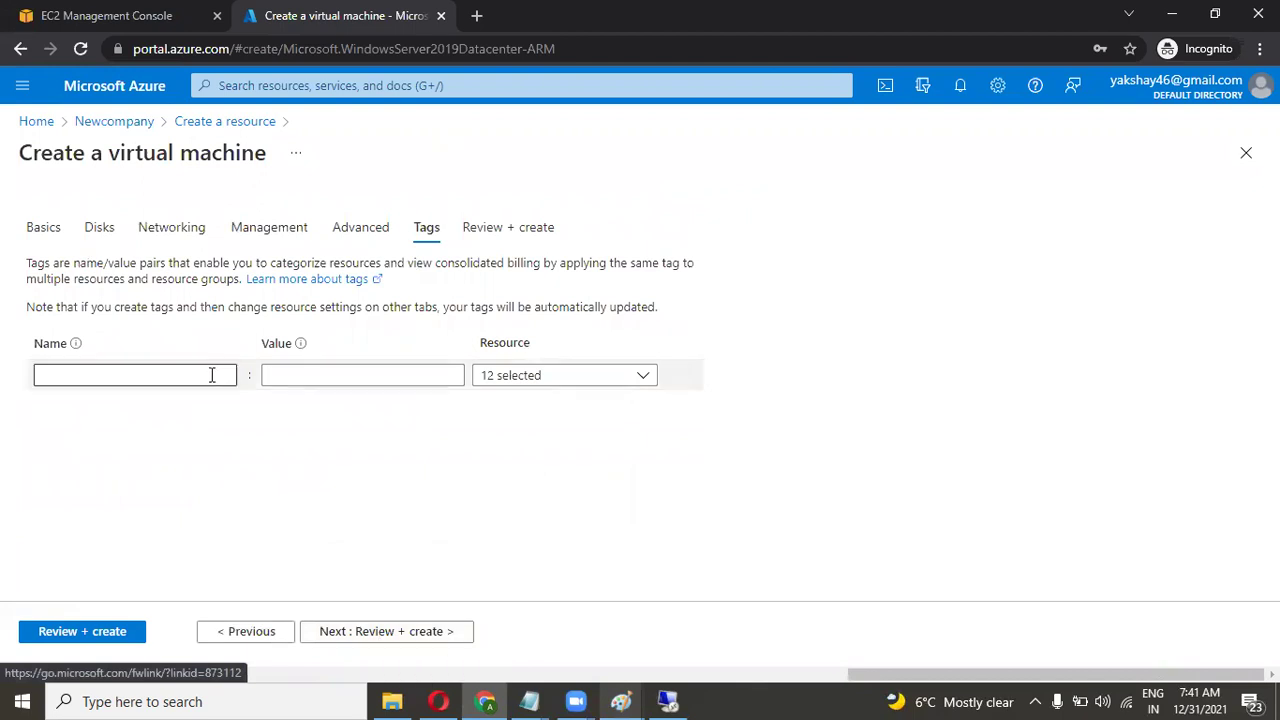
text(t)
key(BackSpace)
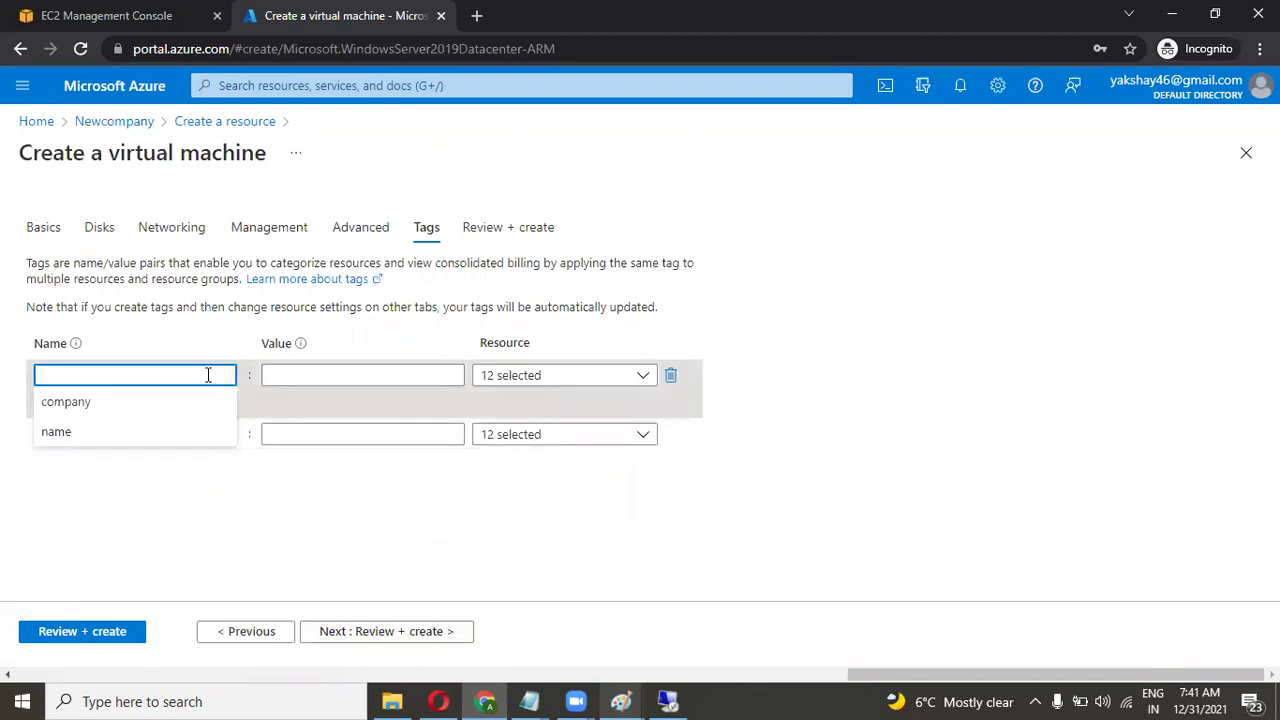
text(c)
key(BackSpace)
text(use)
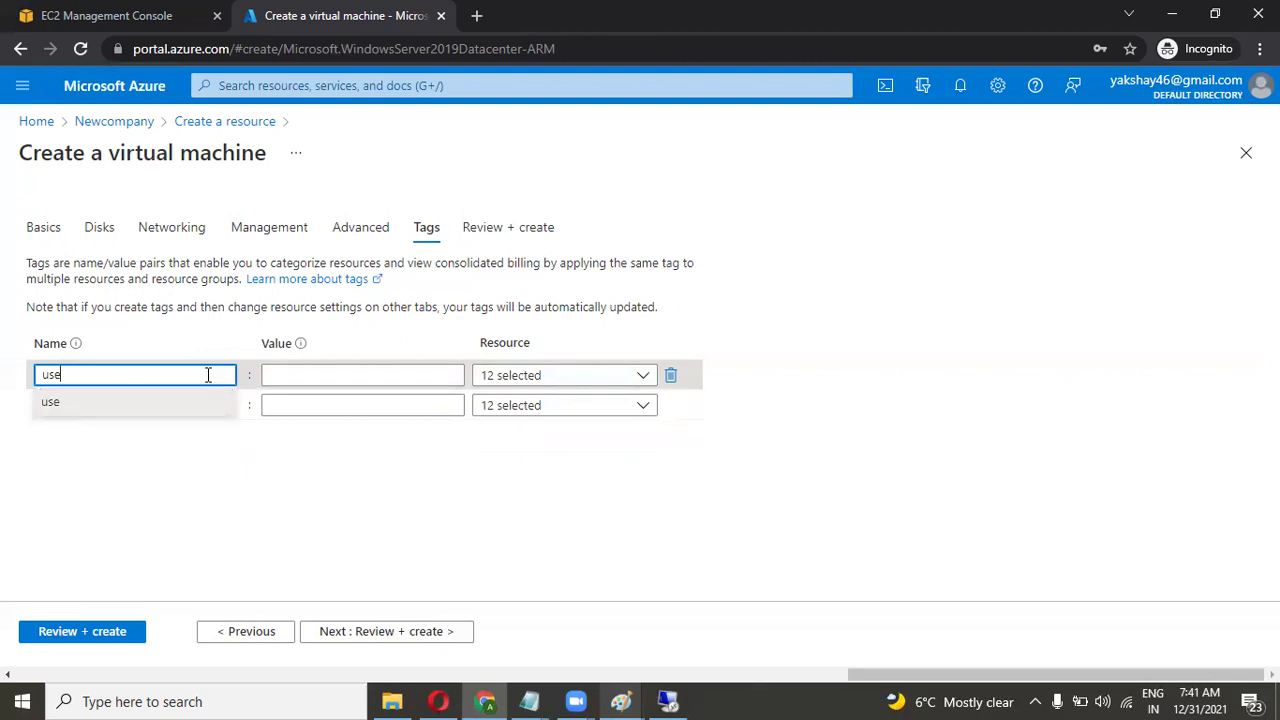
click(280, 375)
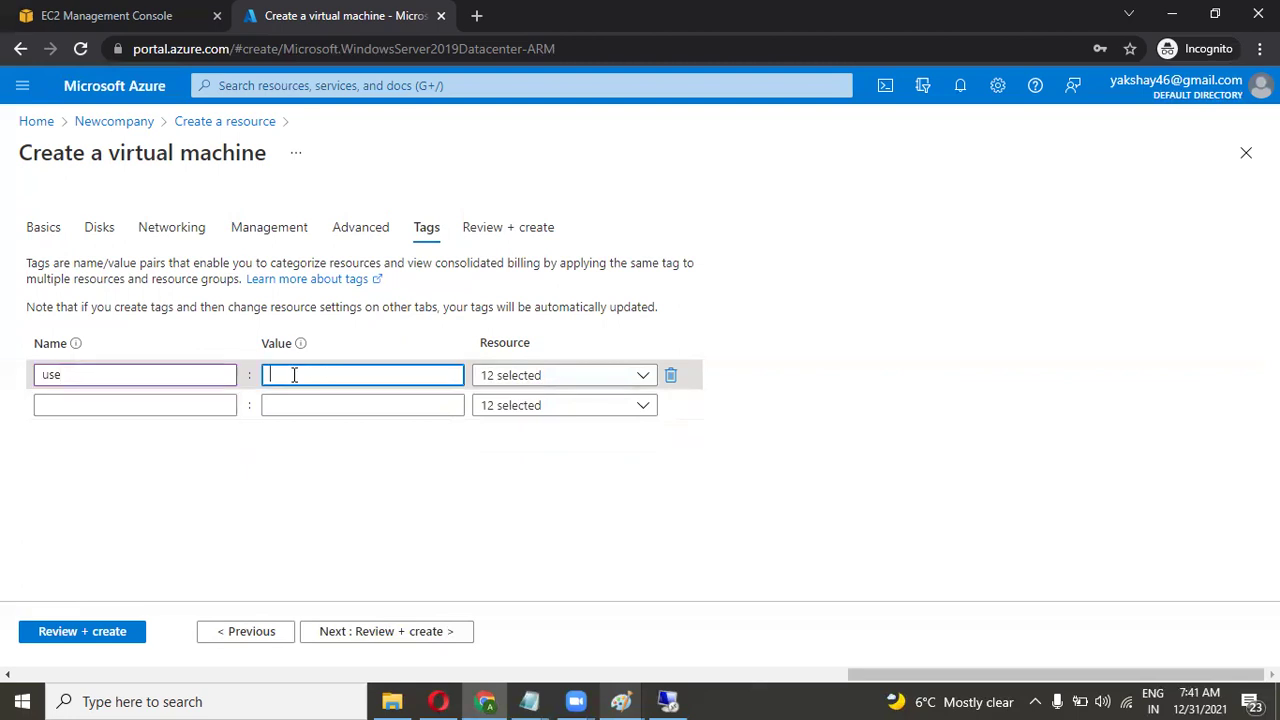
text(tes)
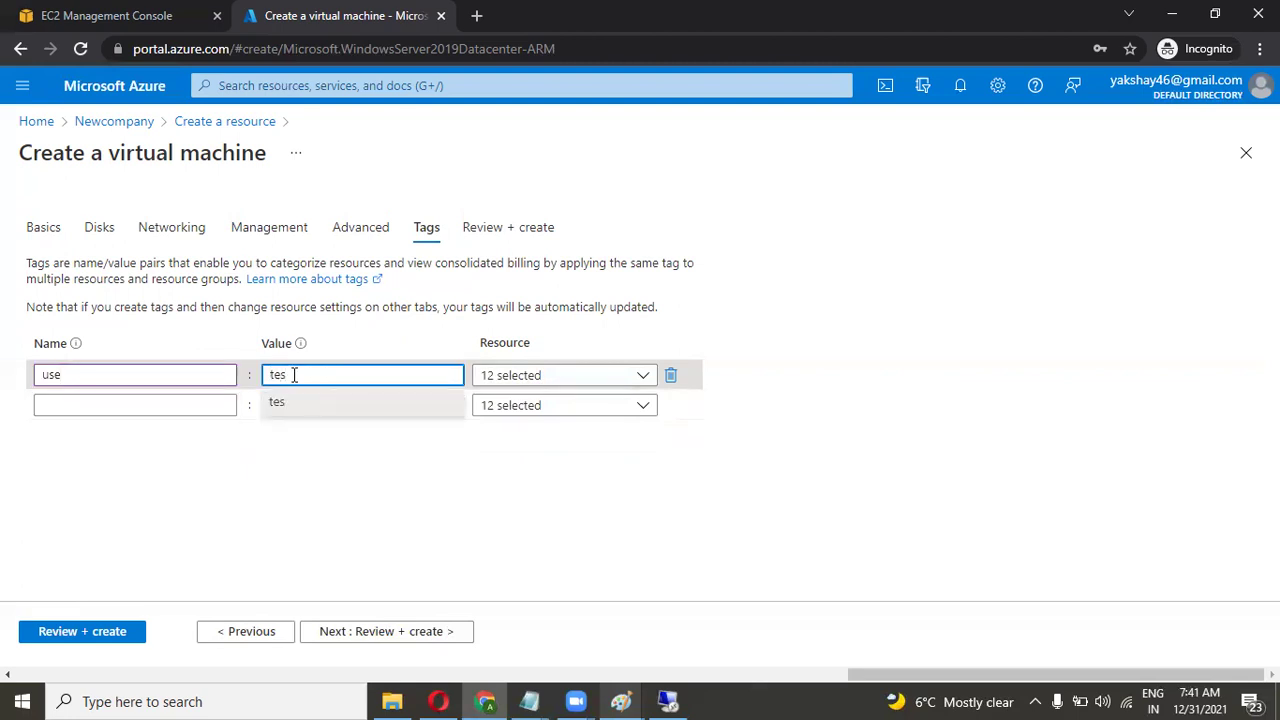
text(ting)
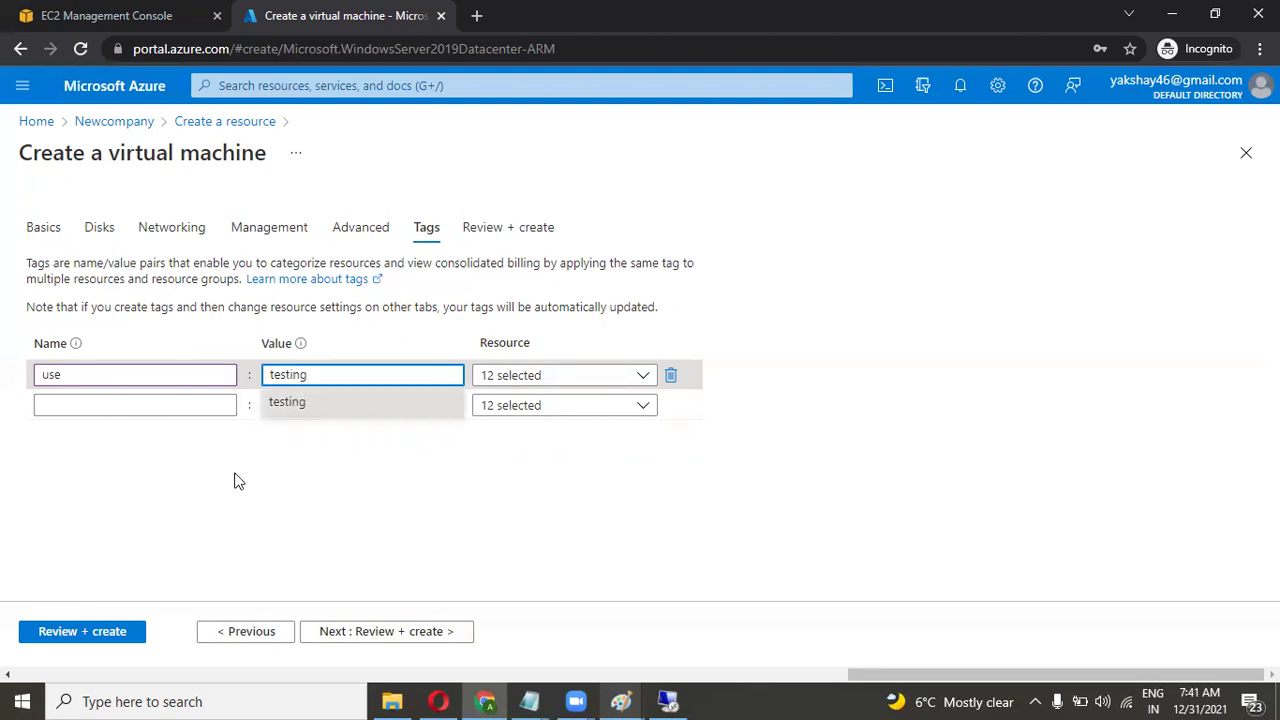
click(238, 561)
click(331, 630)
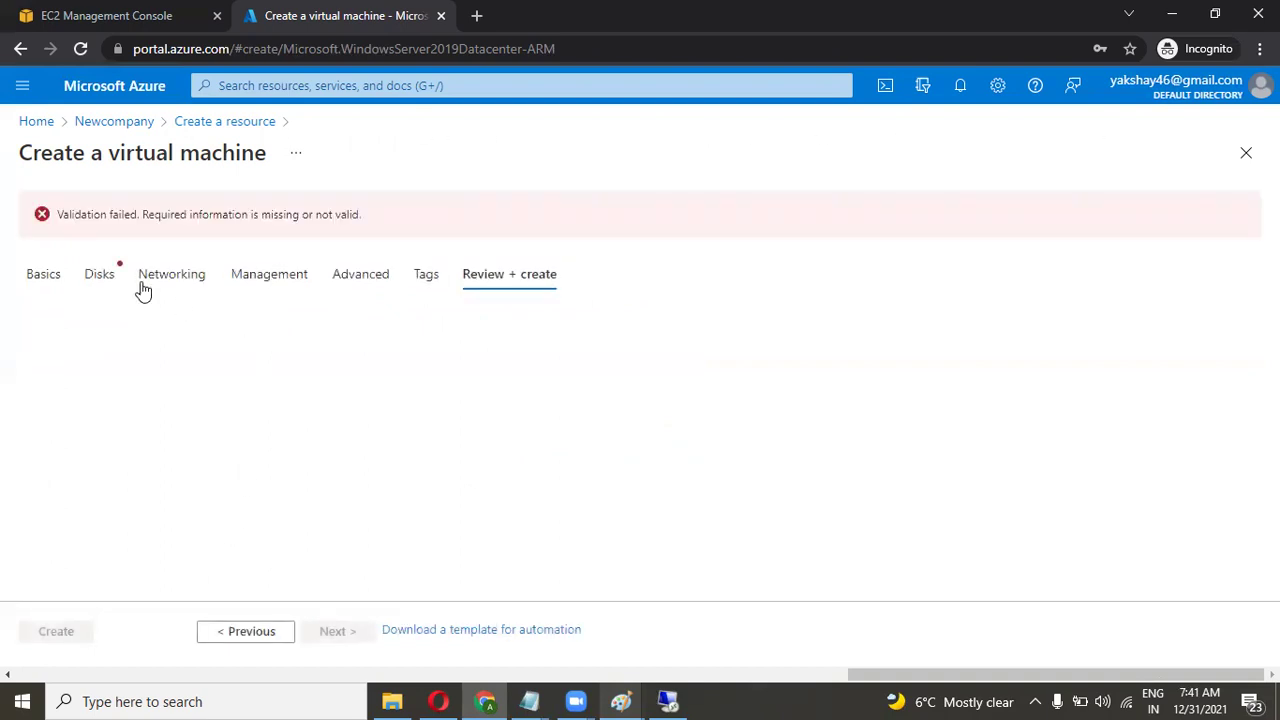
Delete the empty data disk row on the Disks tab.
click(97, 277)
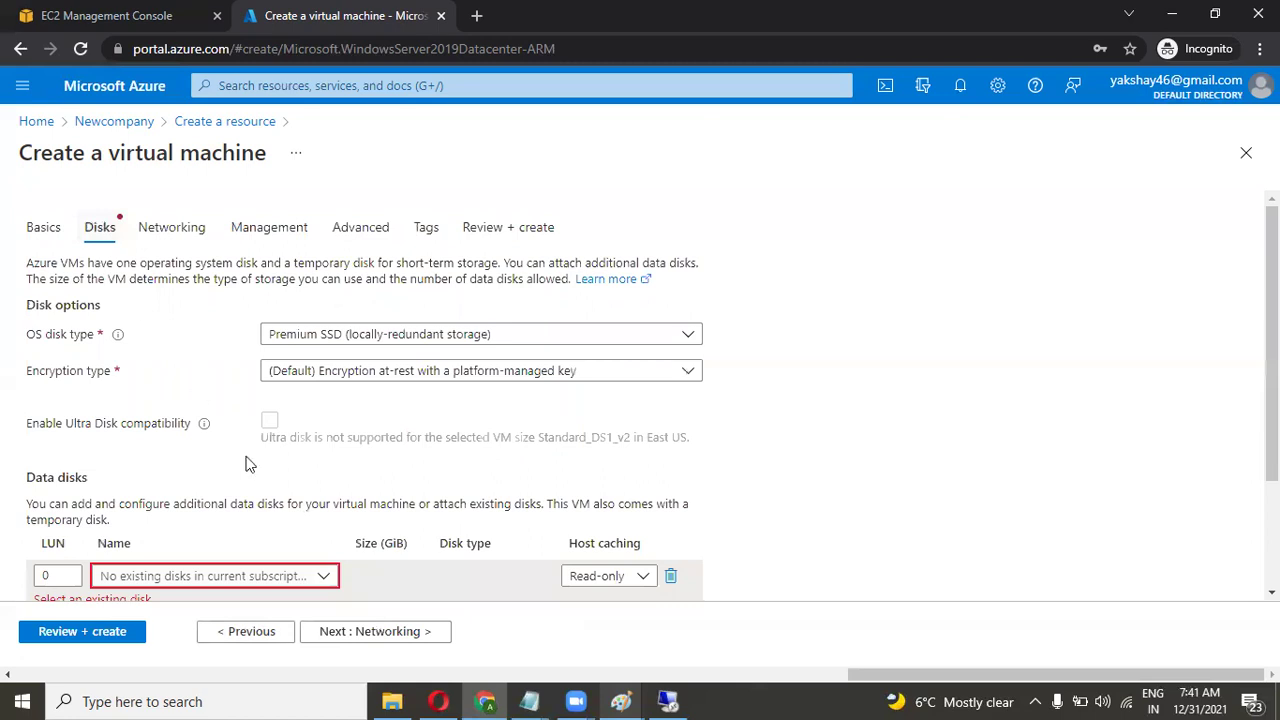
scroll(249, 464, down, 2)
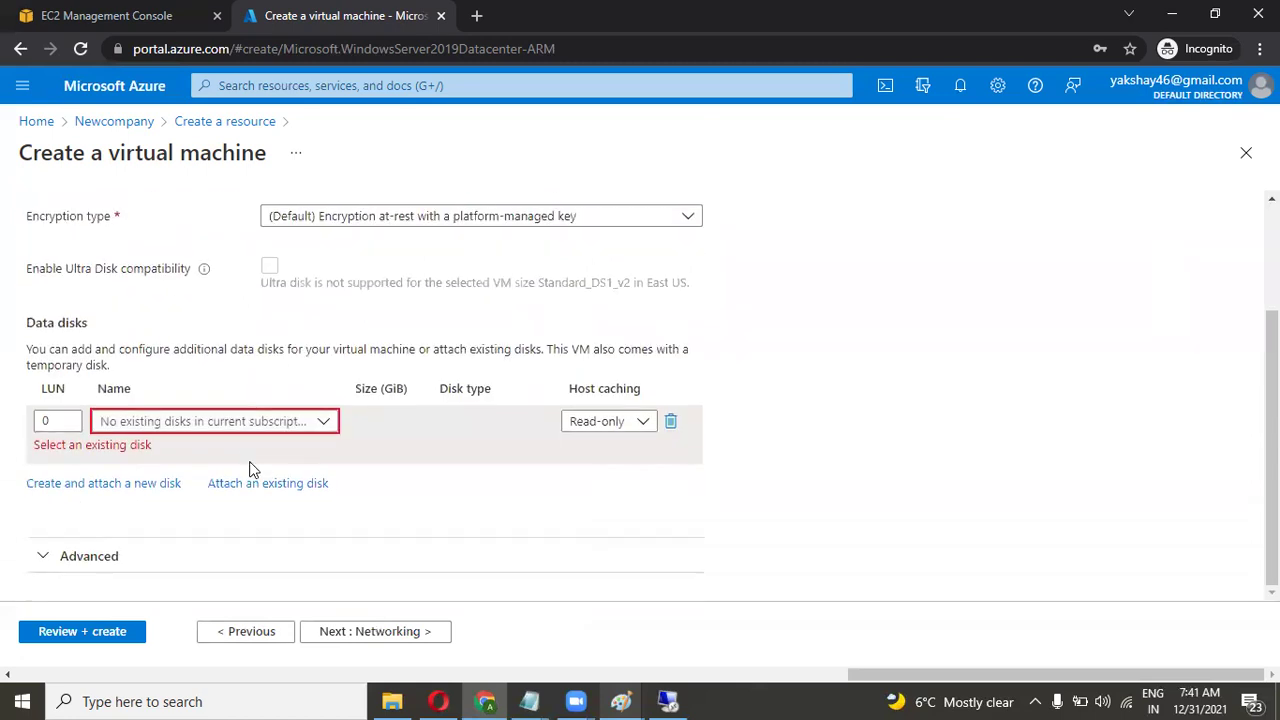
click(672, 424)
Advance through the remaining steps to Review + create and launch the deployment.
click(385, 636)
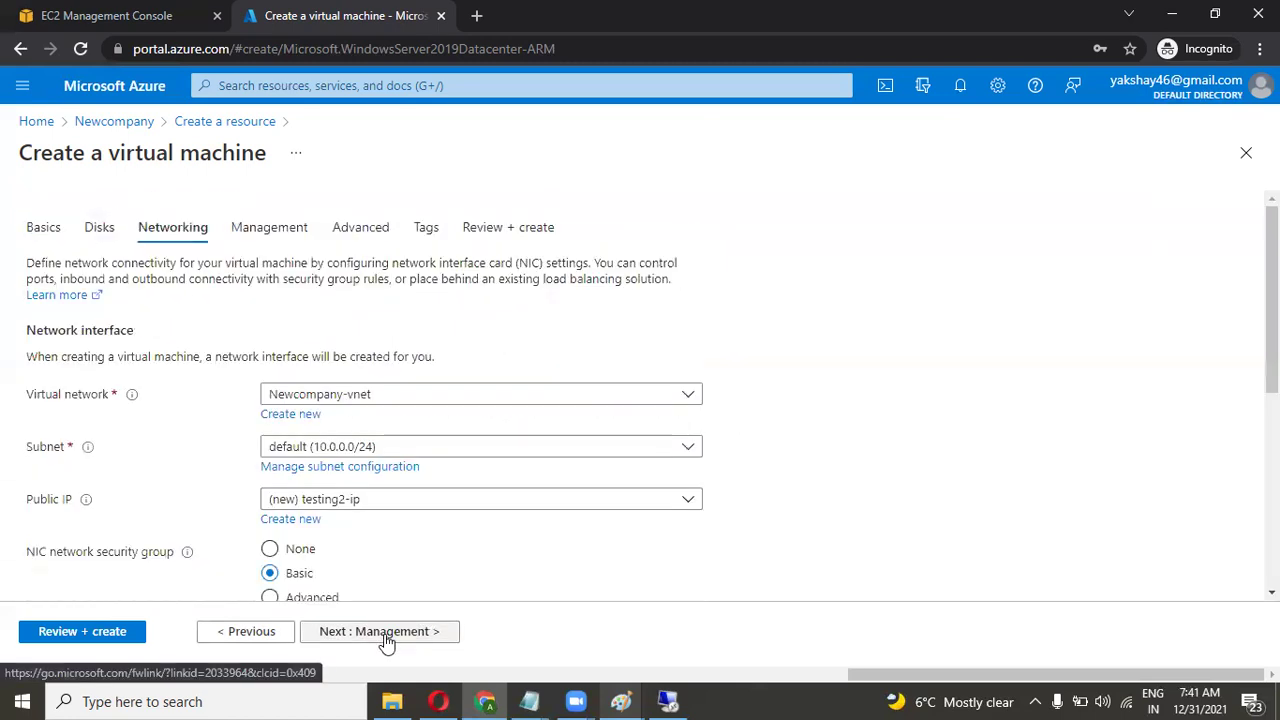
click(387, 641)
click(387, 641)
click(387, 641)
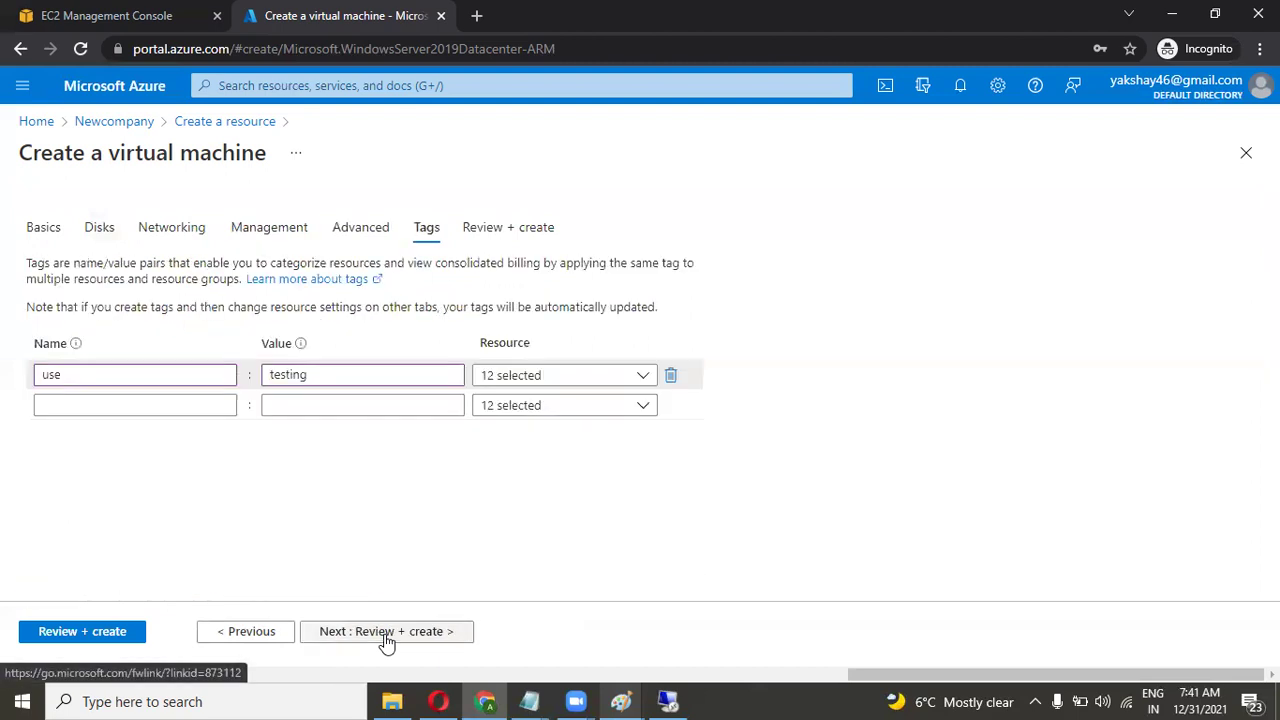
click(387, 636)
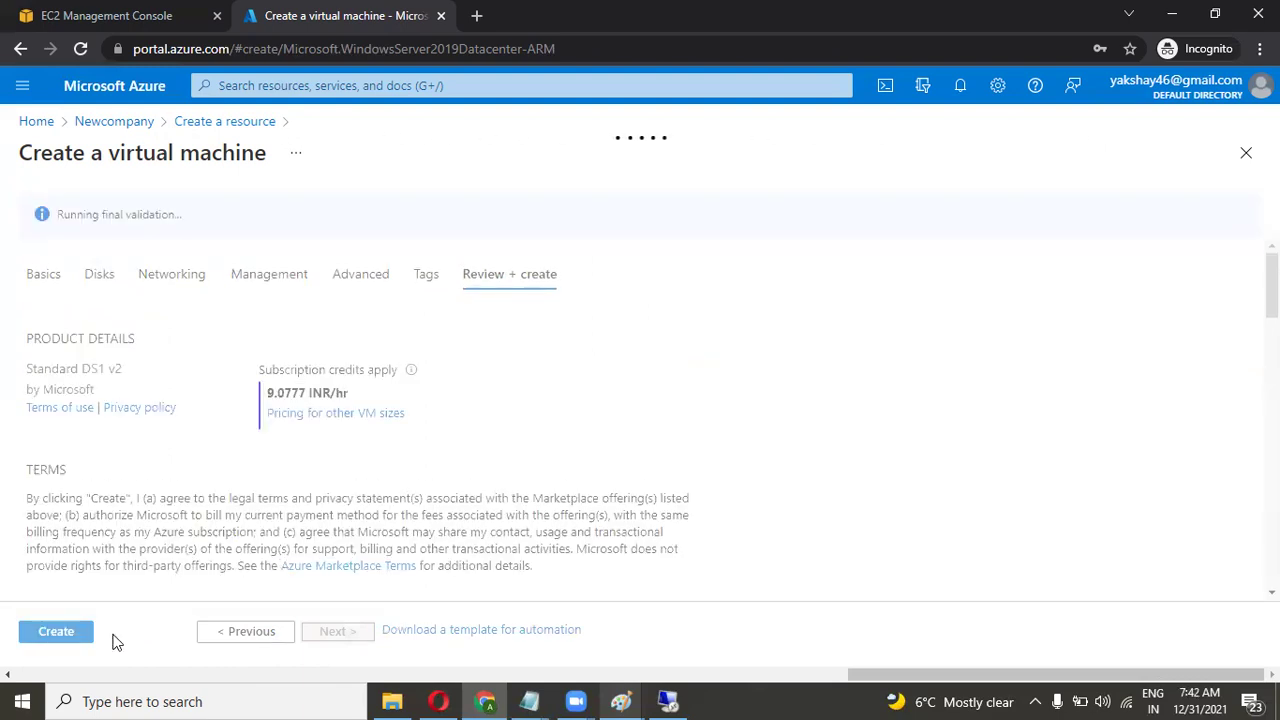
click(56, 631)
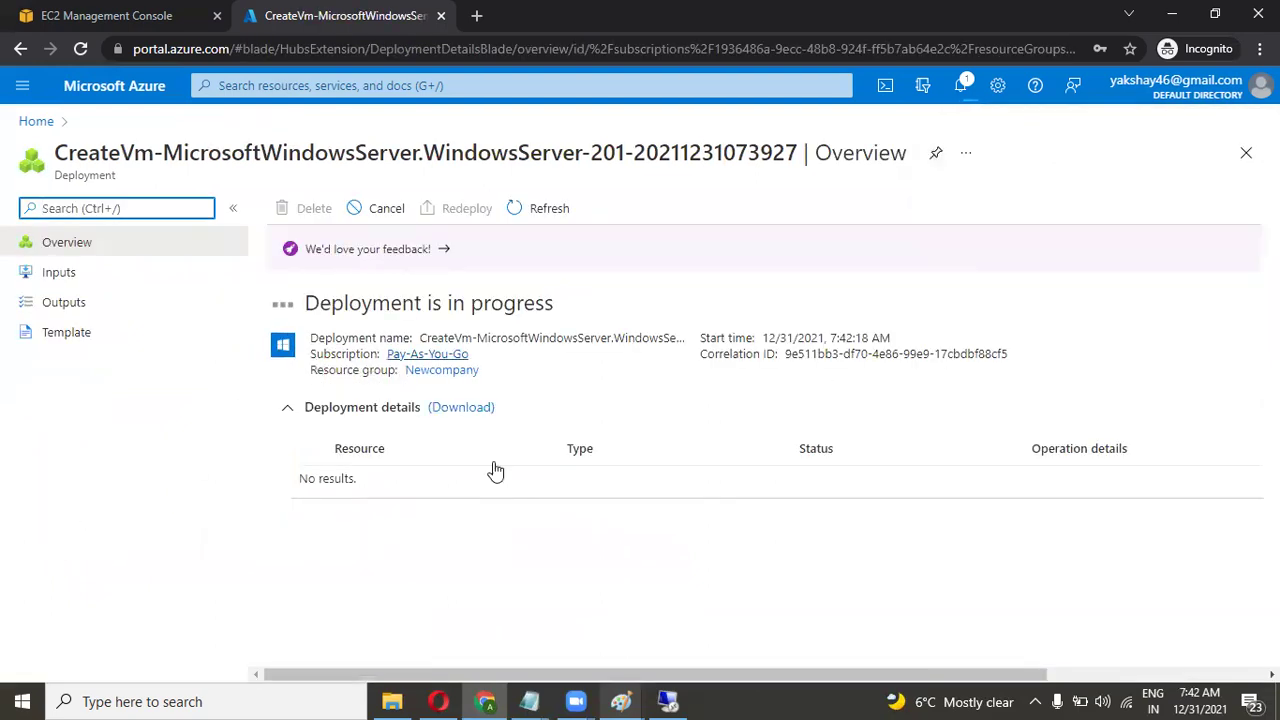
mouse_move(438, 701)
click(666, 553)
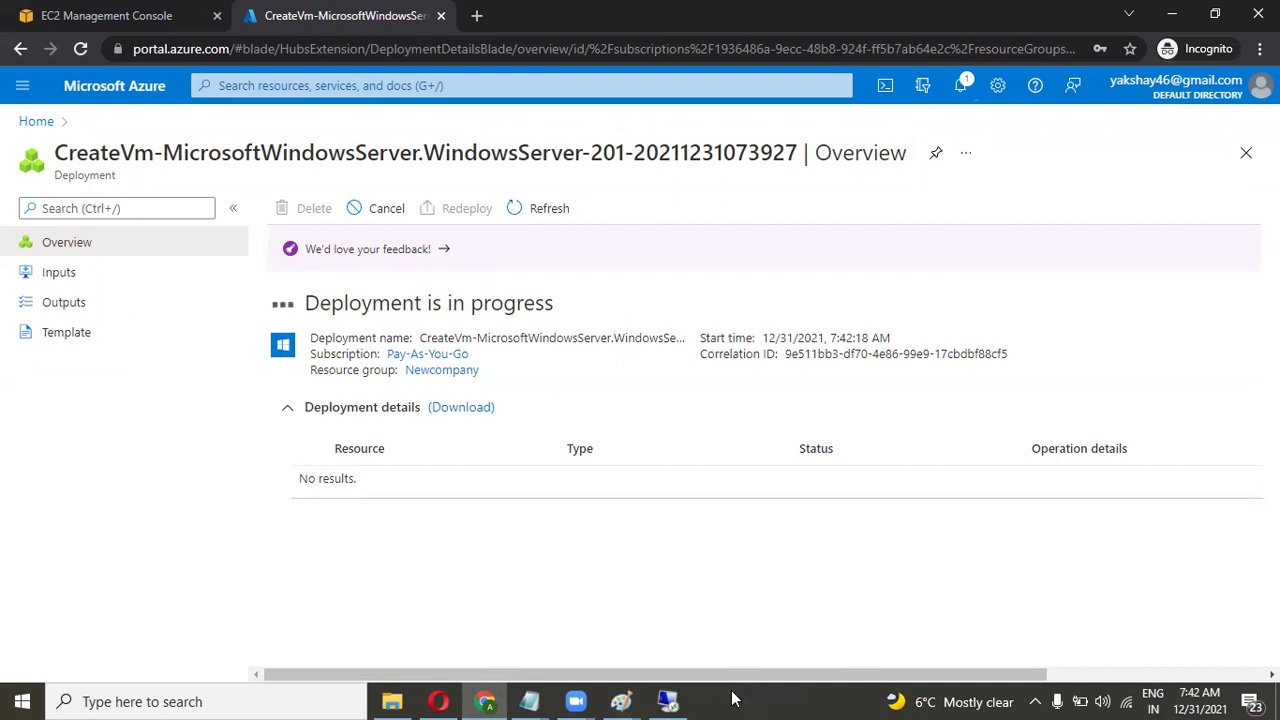
Back in Paint, draw a line from the left rectangle to the circle.
mouse_move(621, 701)
click(760, 580)
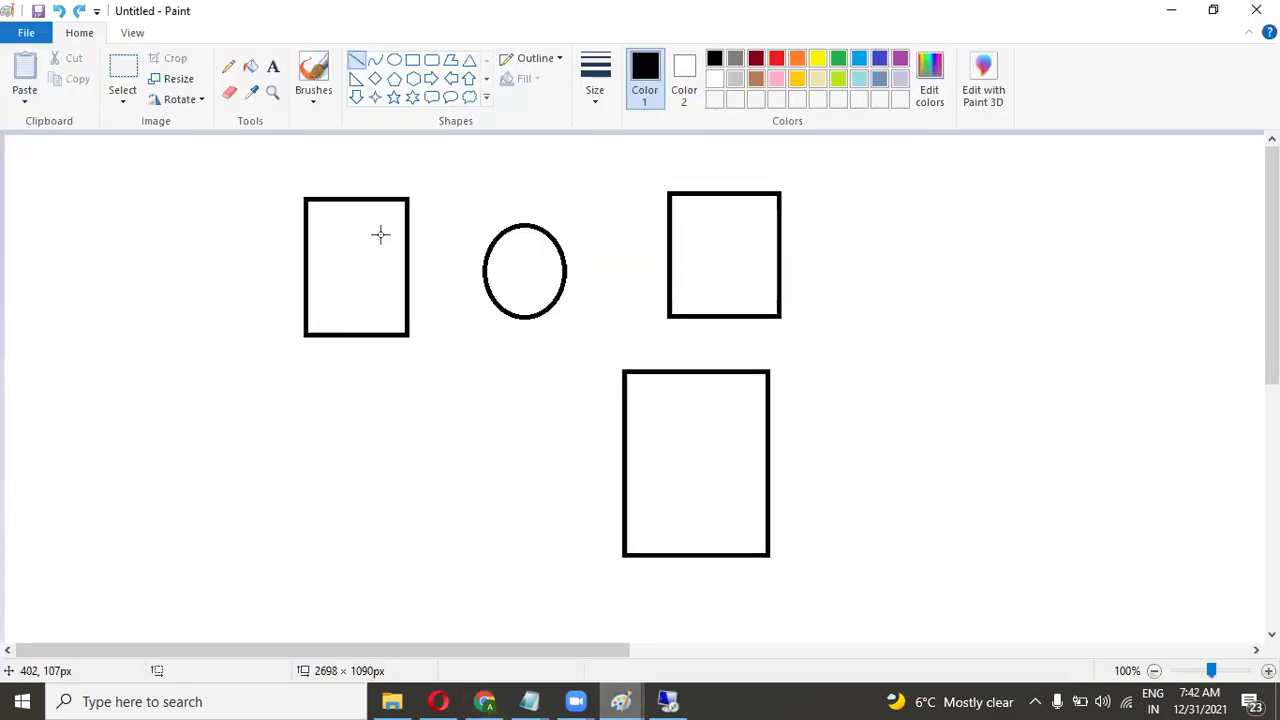
click(358, 62)
drag(407, 272, 484, 269)
Write the administrator username as a label inside the left rectangle.
click(273, 66)
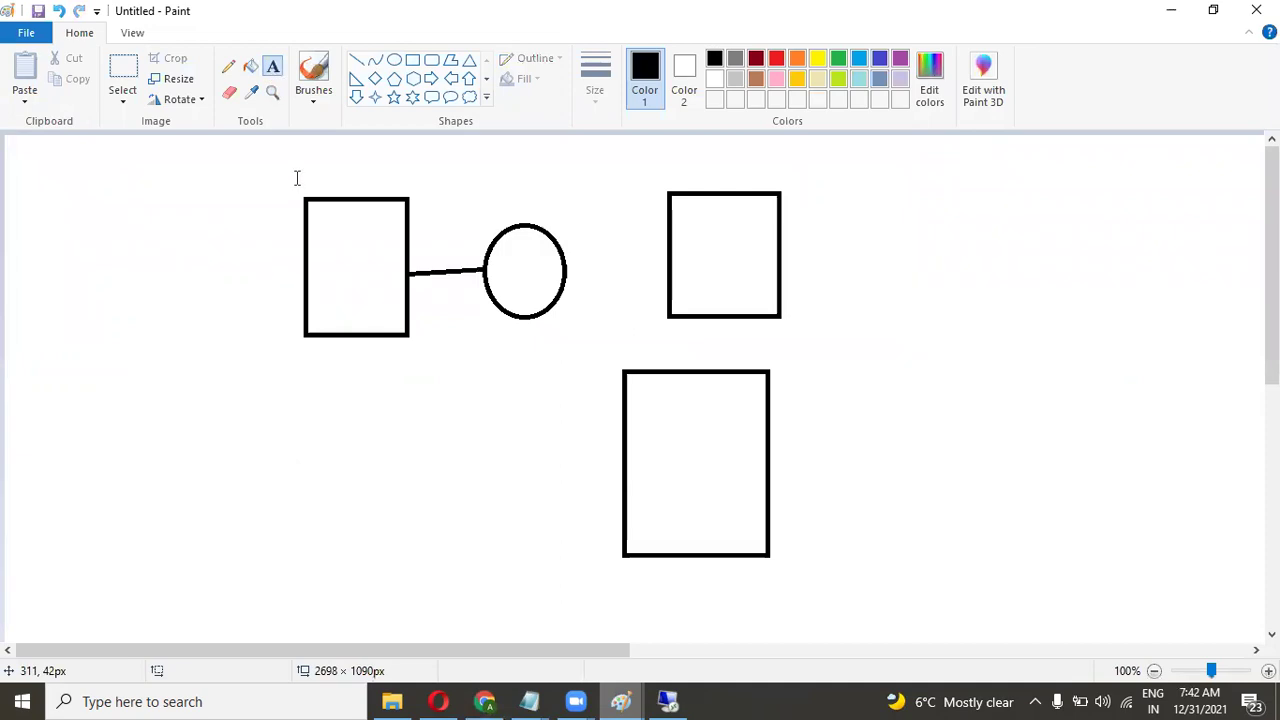
click(313, 231)
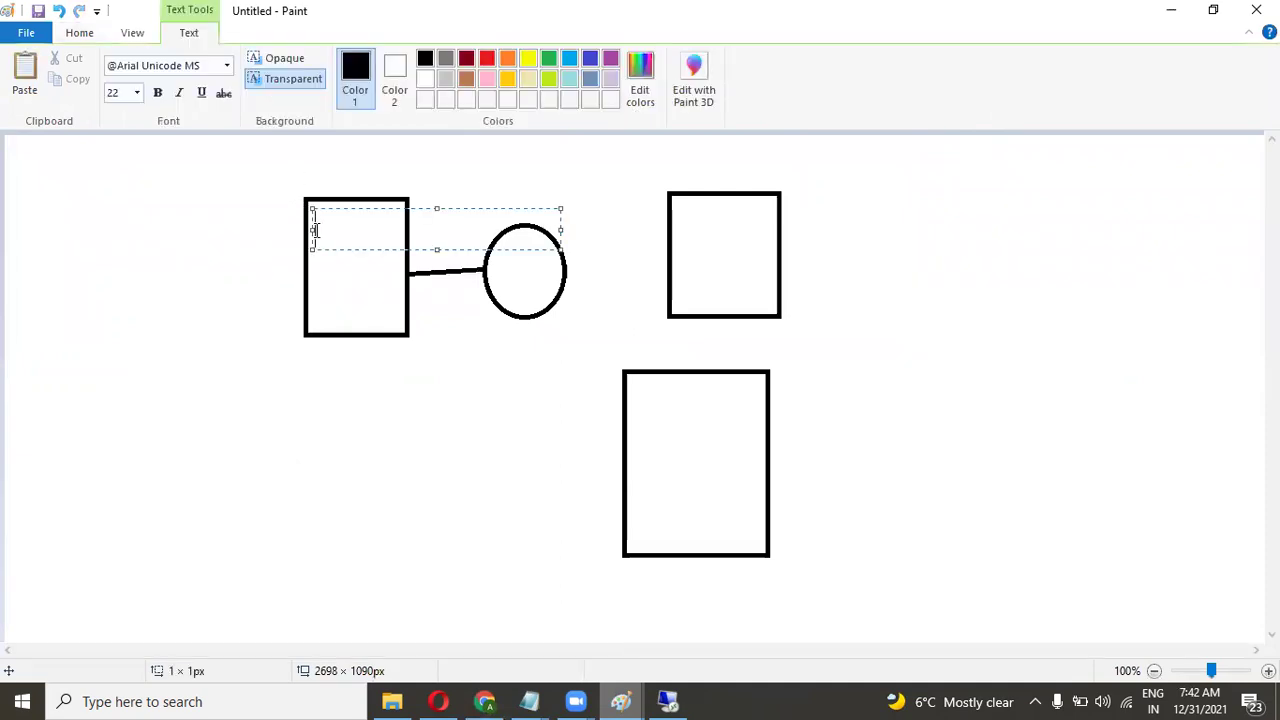
text(we)
key(BackSpace)
key(BackSpace)
text(cl oudakshay)
click(200, 343)
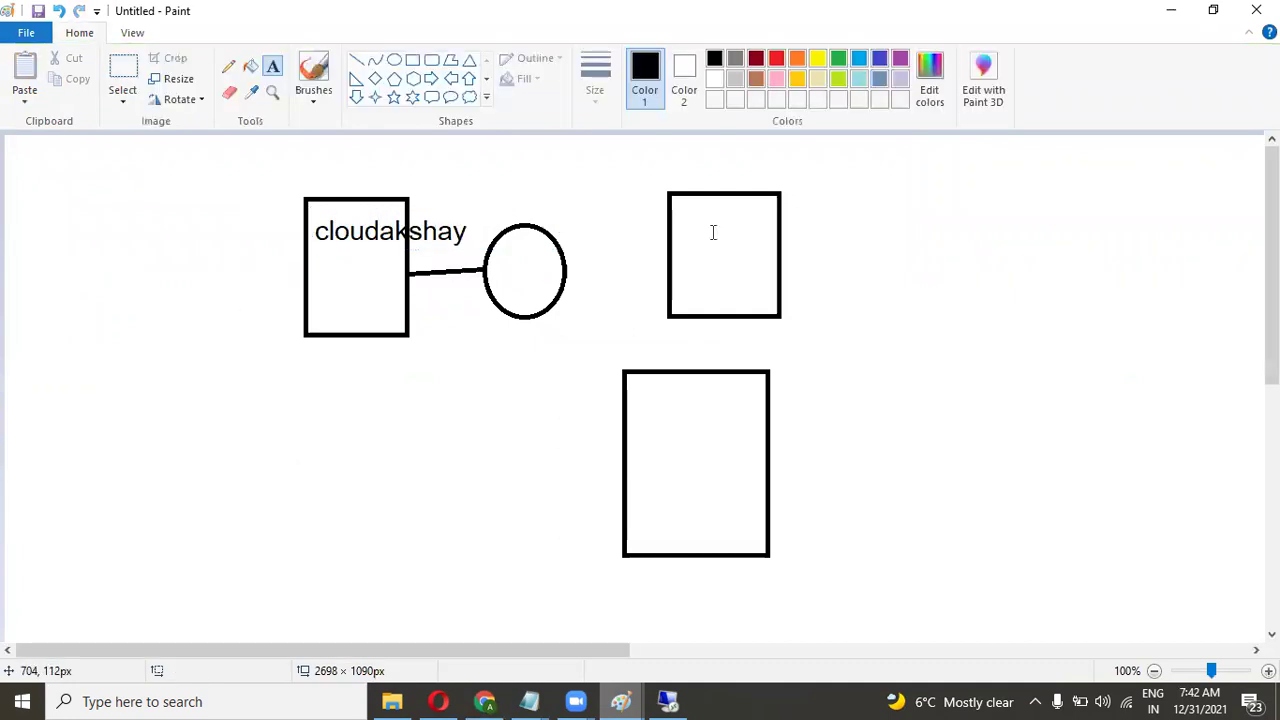
Label the right rectangle 'testing' and return to the Azure deployment page.
click(683, 231)
text(testing)
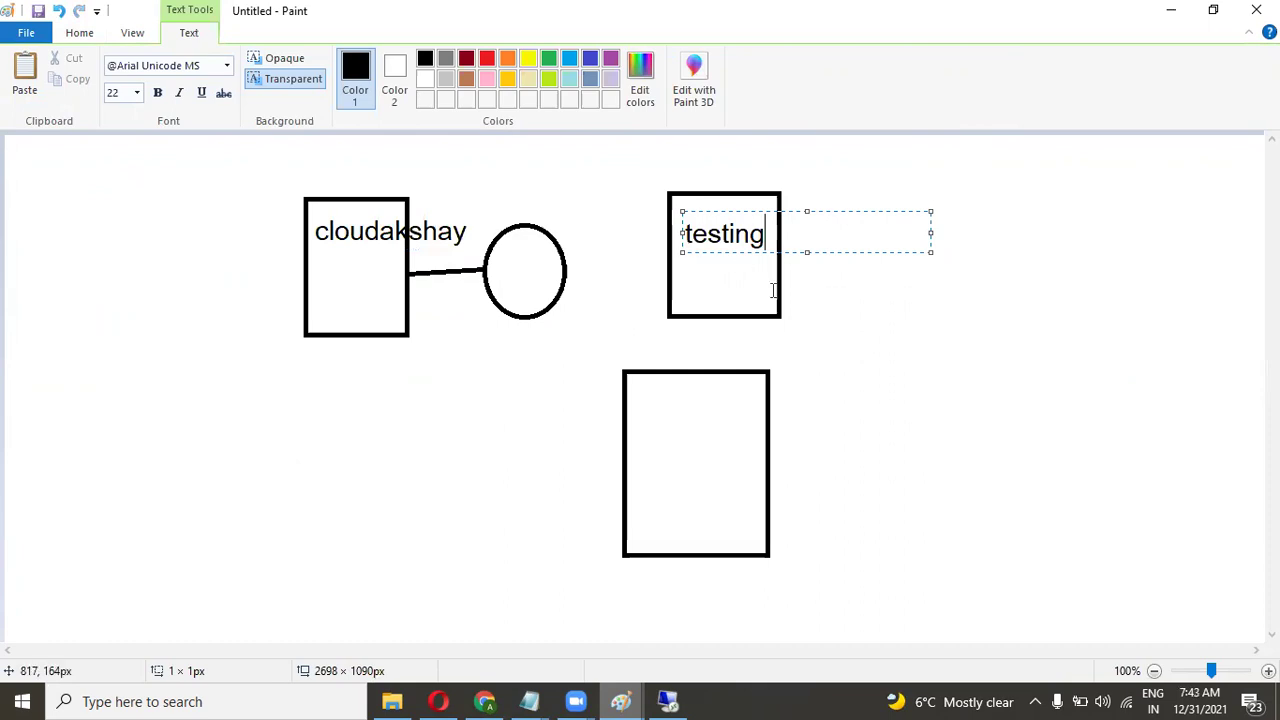
click(819, 313)
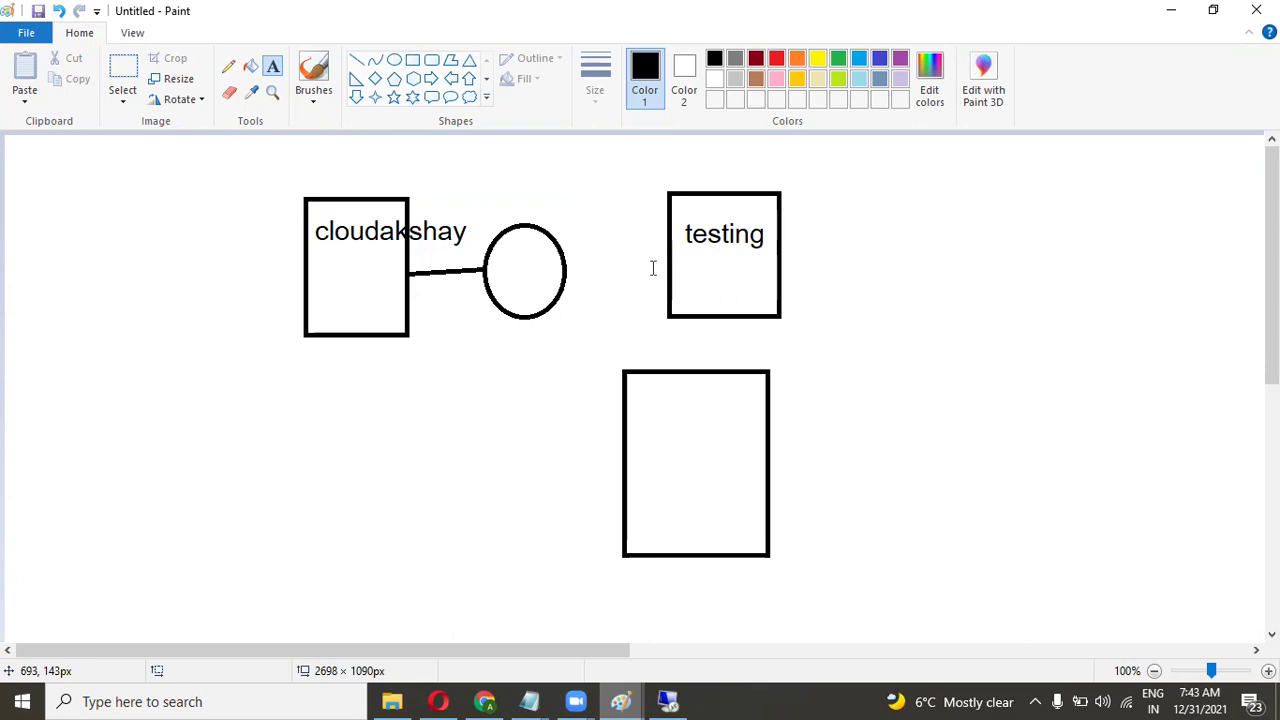
key(alt+Tab)
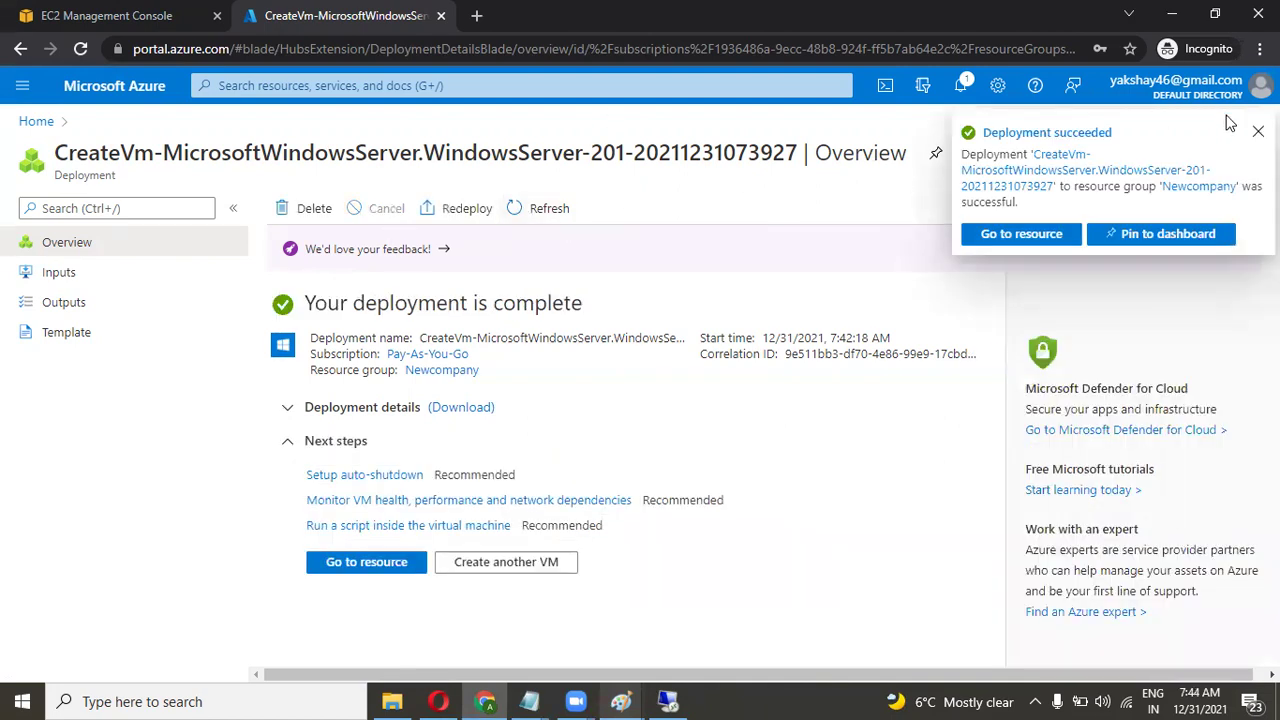
Open the deployed testing2 VM, refresh its overview, and copy public IP 52.152.170.9.
click(1016, 238)
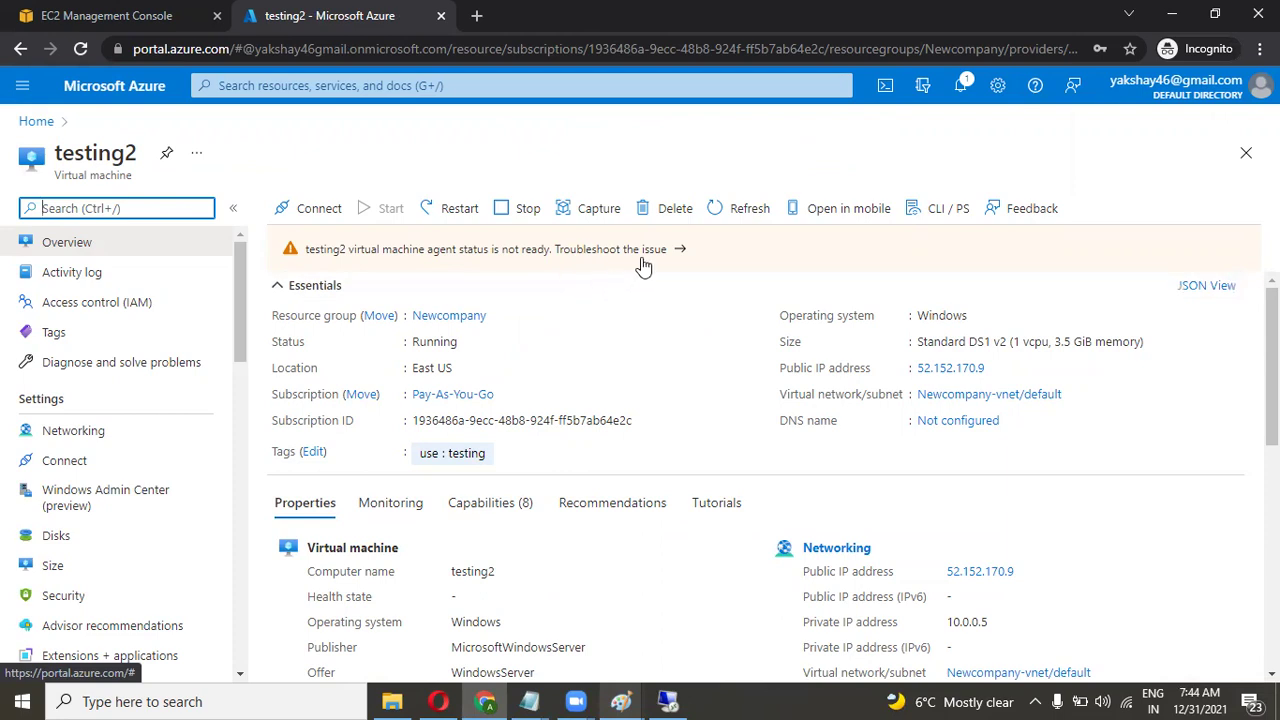
click(651, 358)
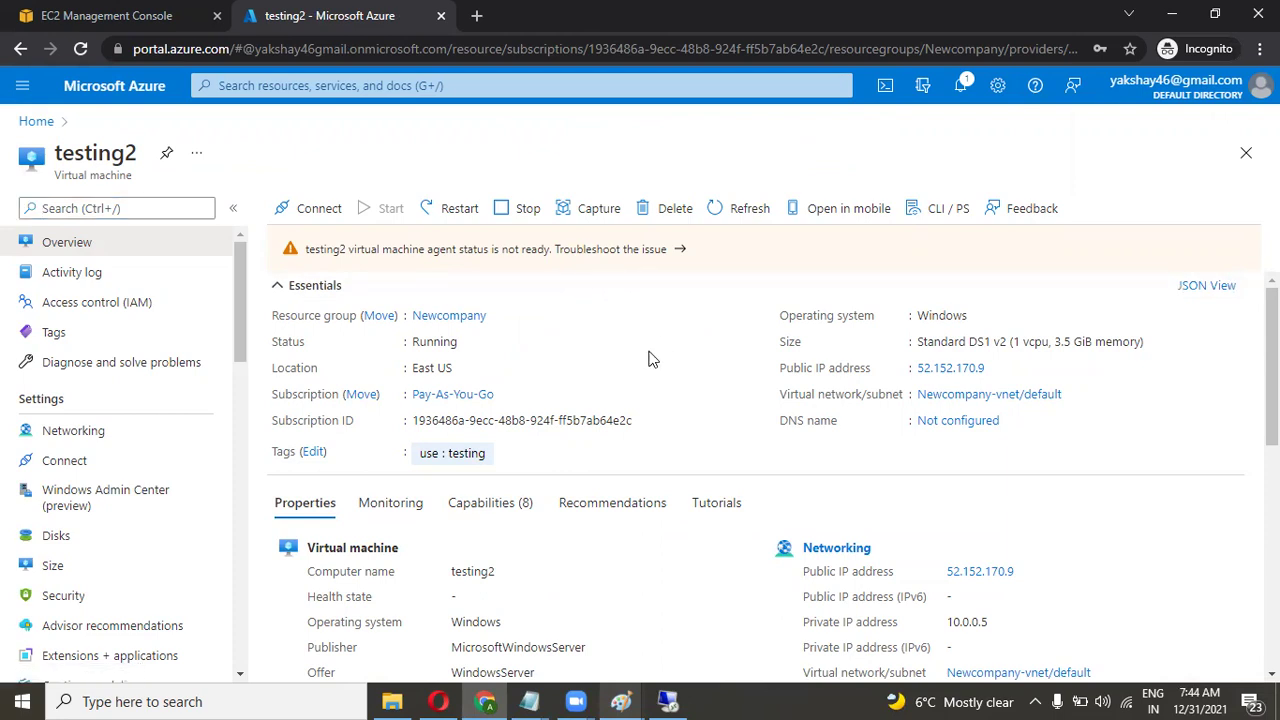
click(78, 52)
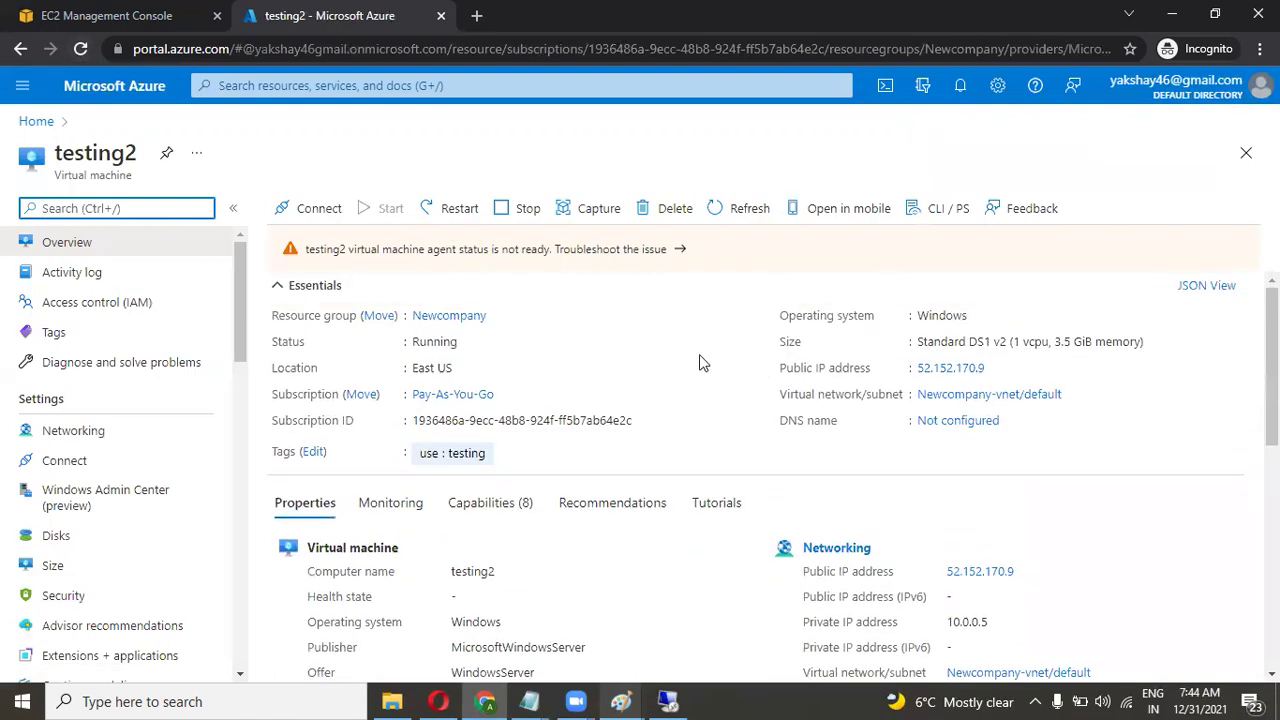
click(996, 368)
Launch Remote Desktop Connection via 'rd' search and connect to 52.152.170.9.
click(192, 700)
text(rd)
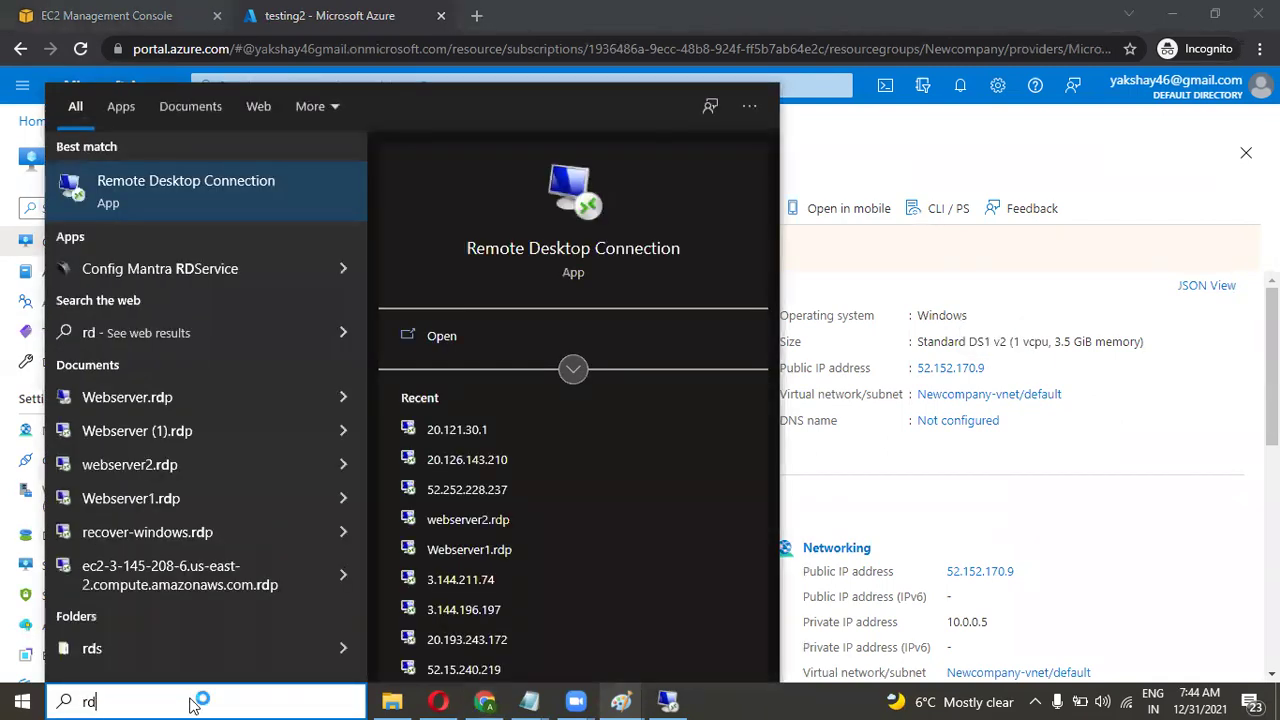
key(Return)
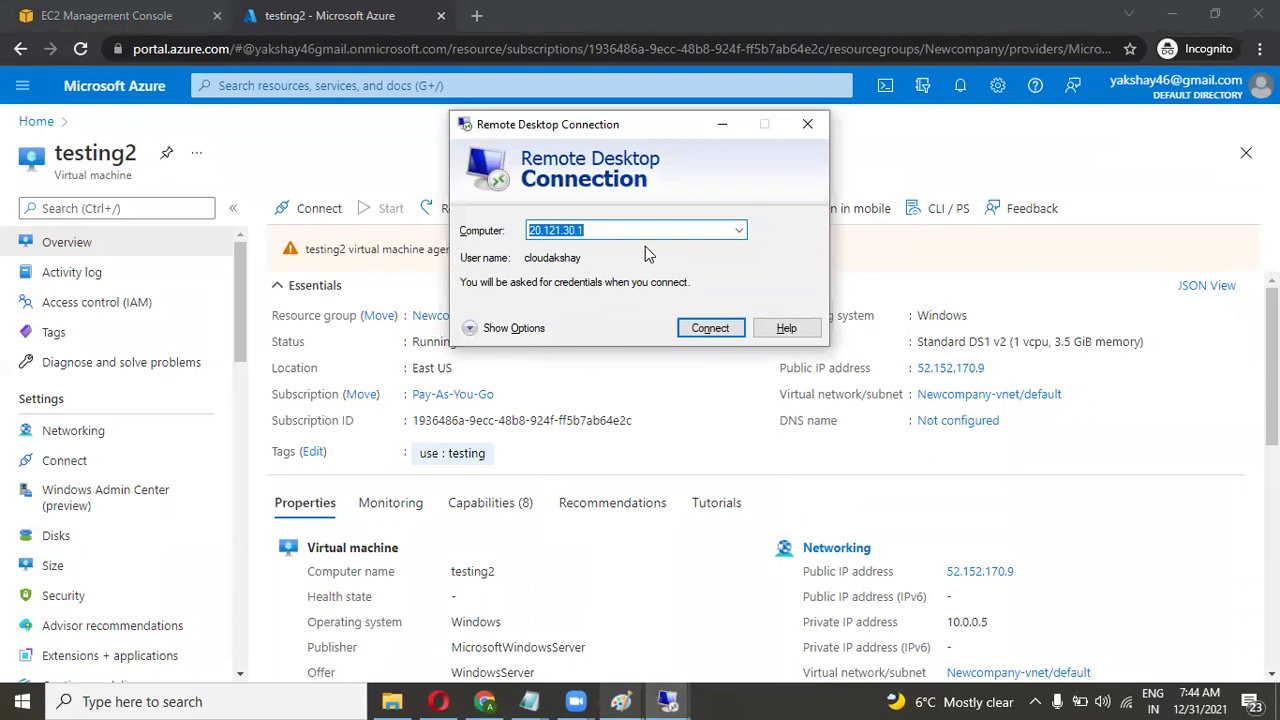
key(ctrl+v)
click(709, 328)
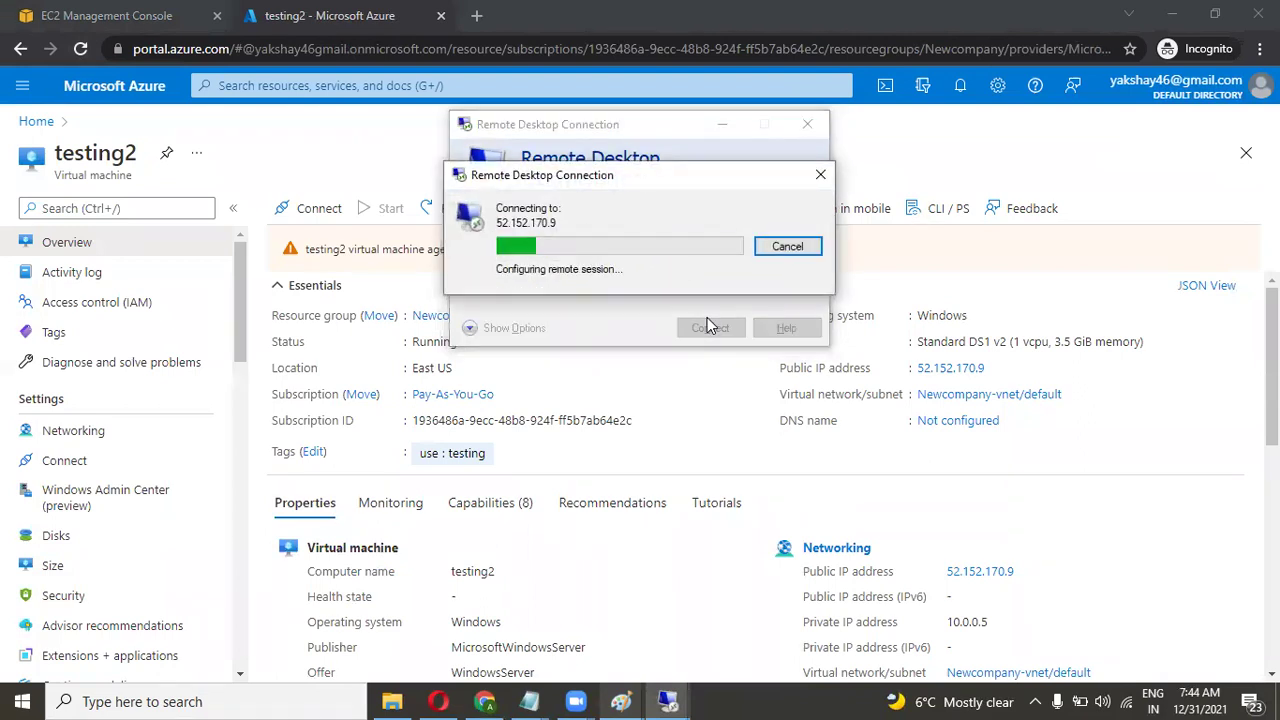
Sign in with the VM's administrator username and password, accepting the certificate warning.
text(cloudakshay2)
key(Tab)
key(Caps_Lock)
text(A)
key(Caps_Lock)
text(a*************)
key(Return)
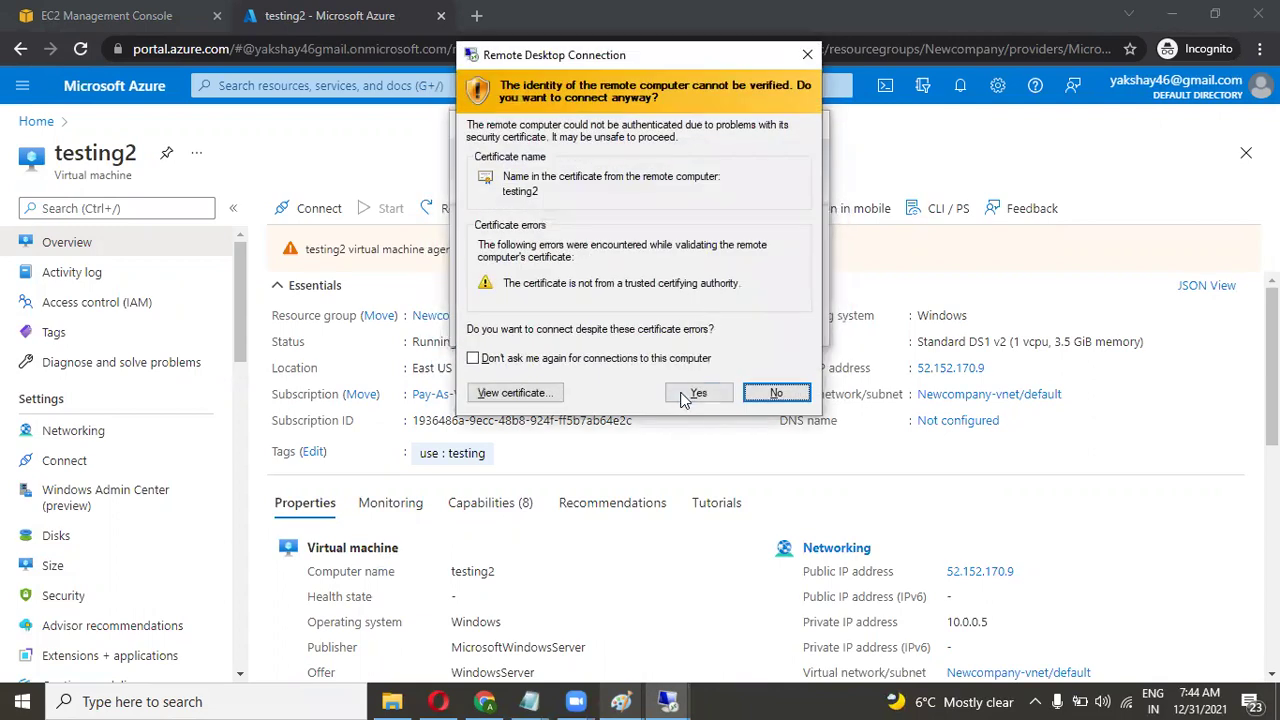
click(697, 393)
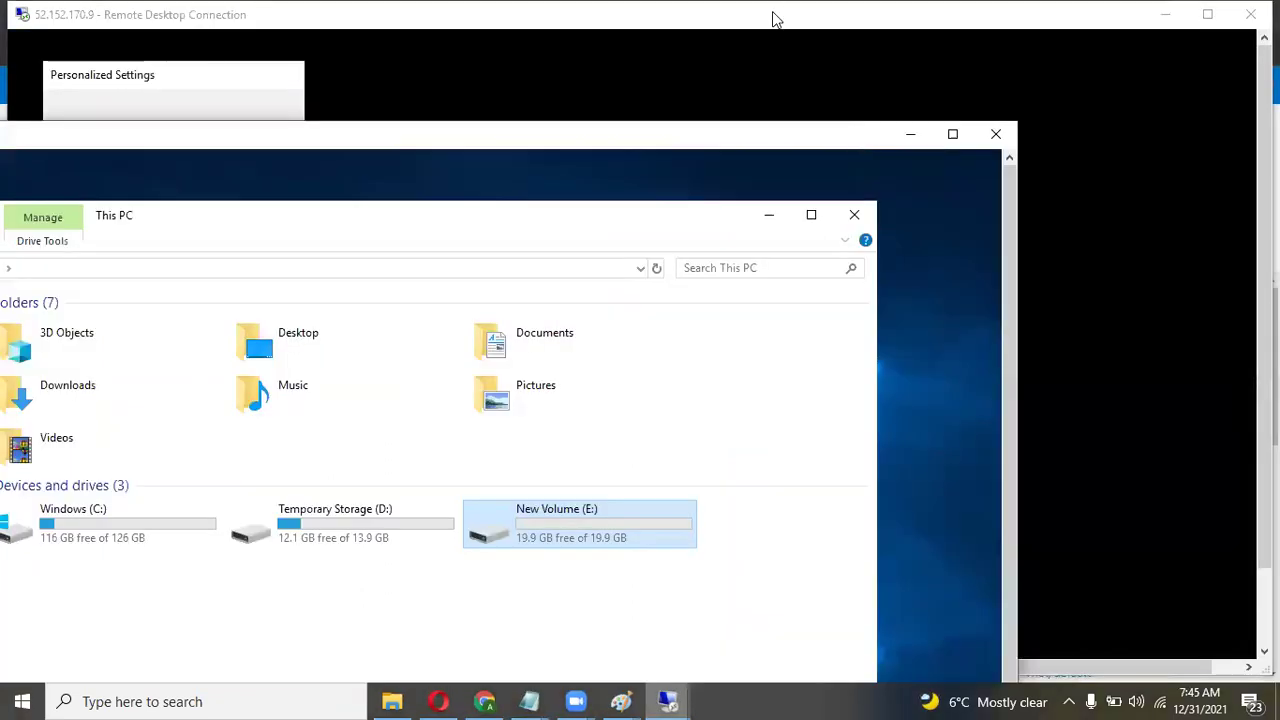
Arrange both Remote Desktop windows side by side, enlarging 52.152.170.9 and fronting 20.121.30.1's This PC.
click(776, 14)
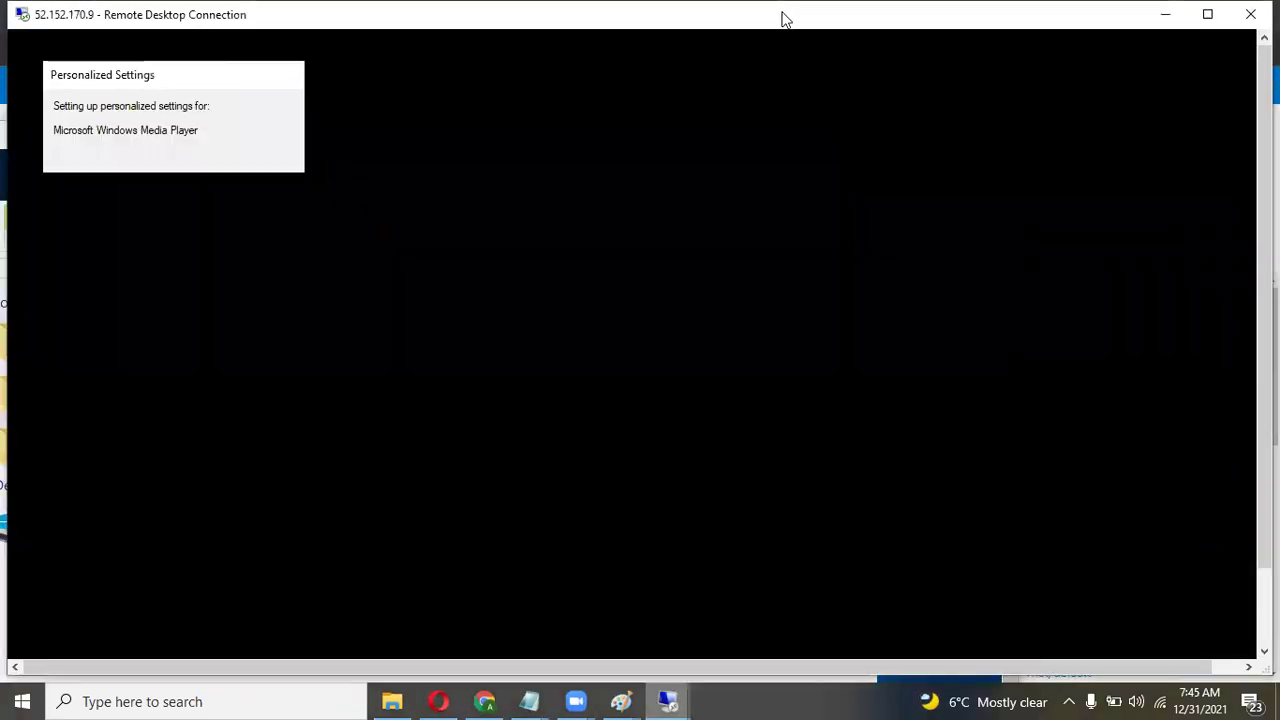
drag(783, 18, 1020, 107)
click(249, 147)
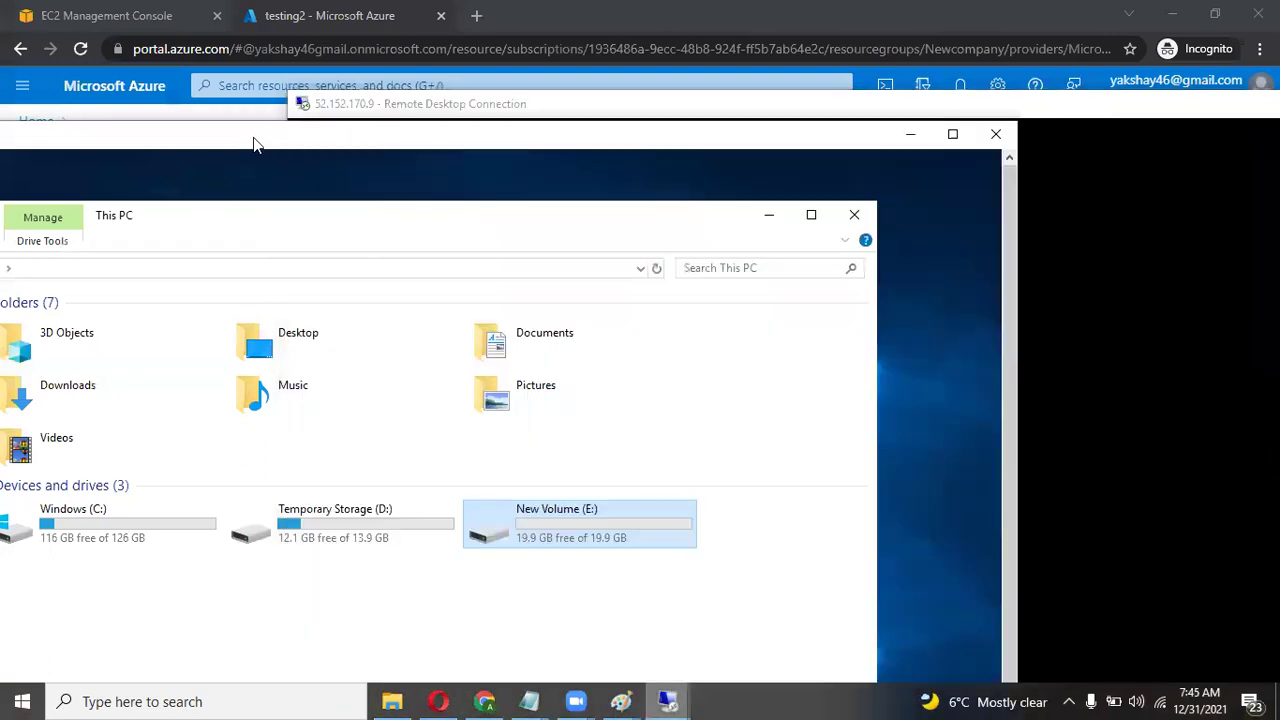
drag(249, 147, 439, 74)
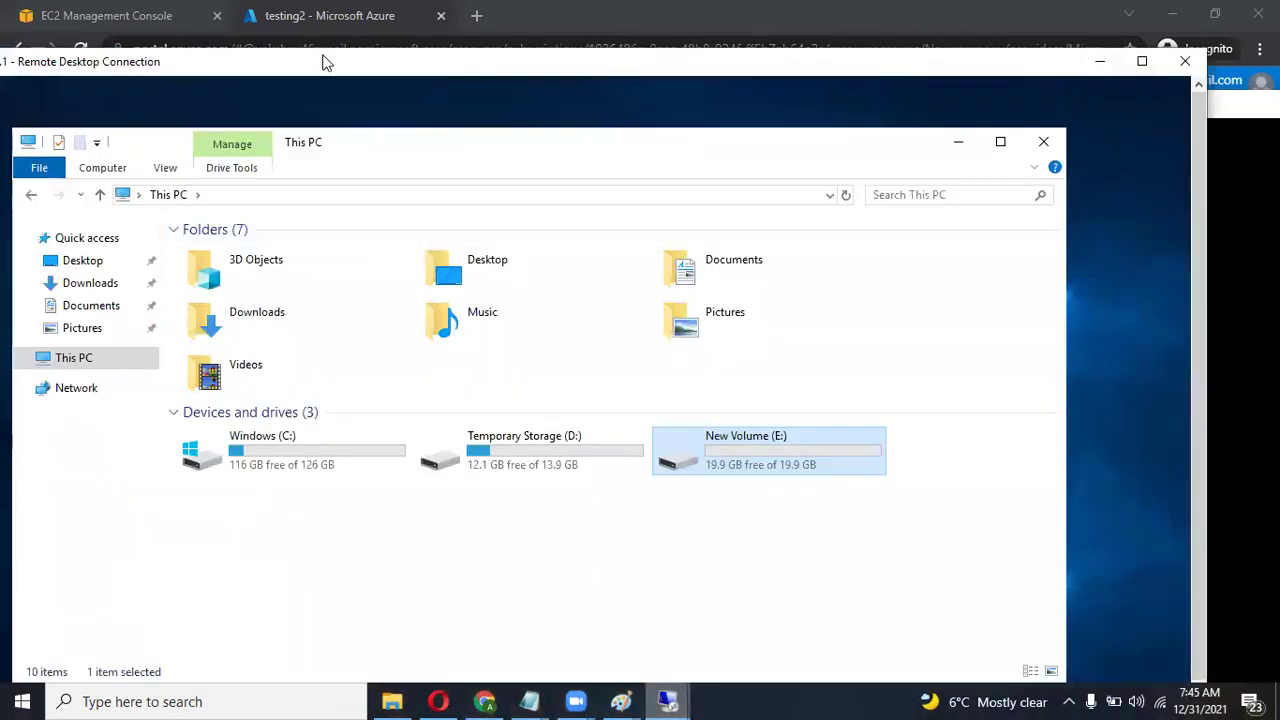
drag(323, 57, 495, 79)
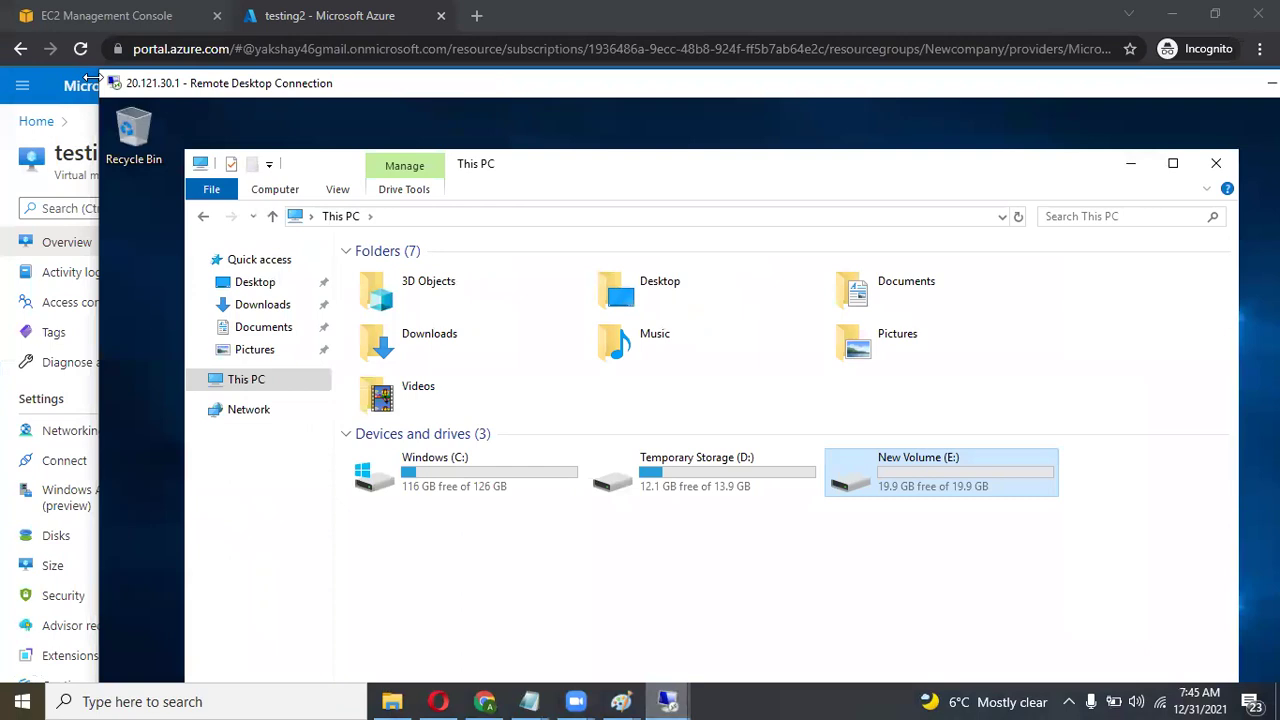
drag(211, 95, 121, 36)
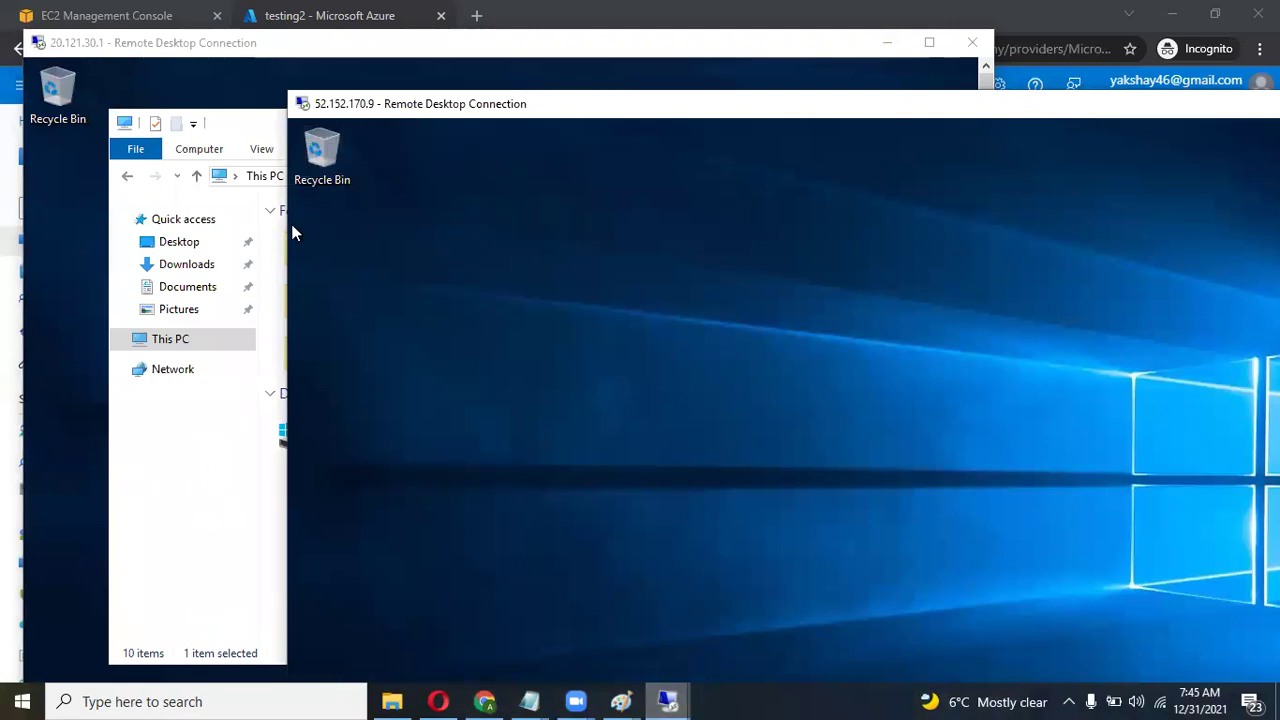
drag(408, 104, 648, 104)
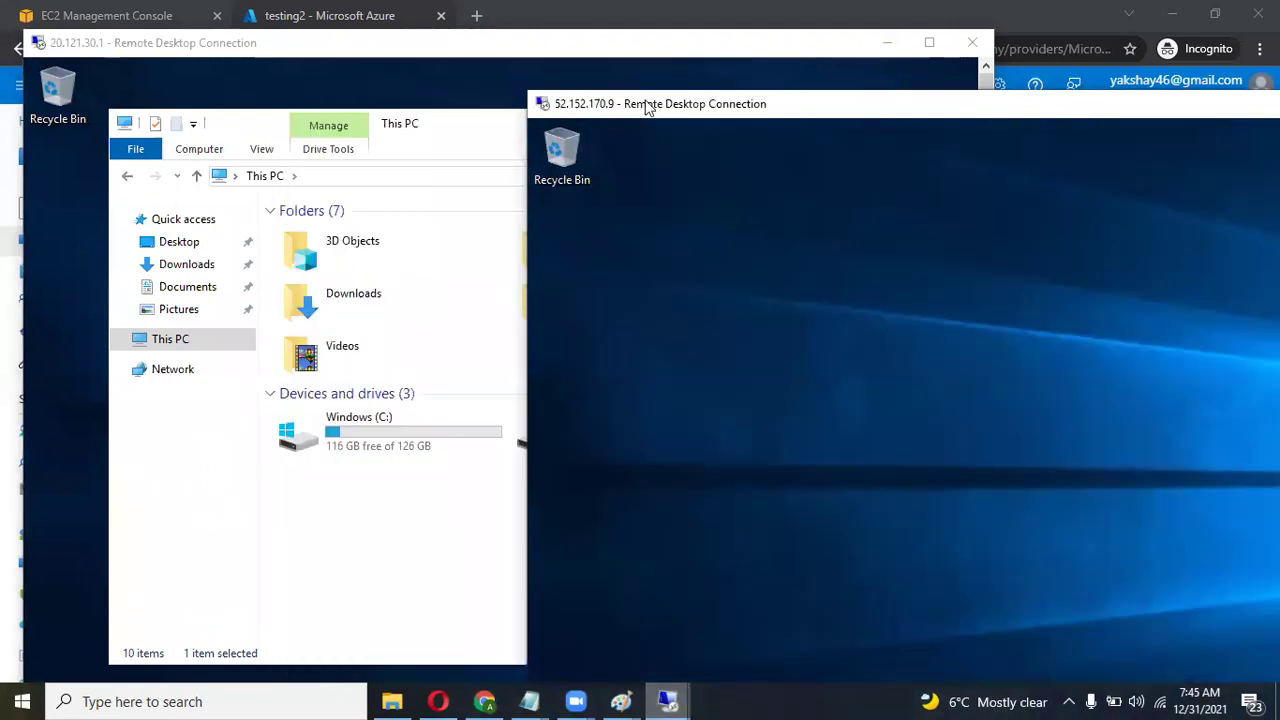
double_click(648, 104)
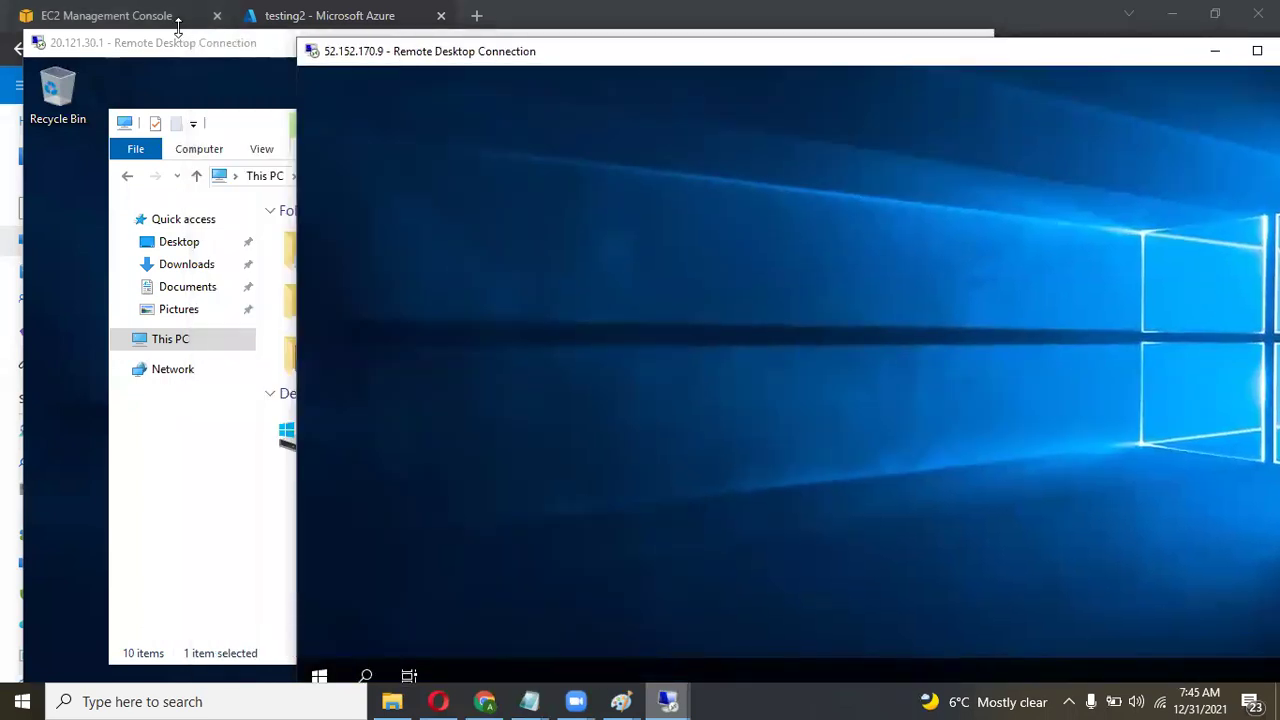
click(181, 43)
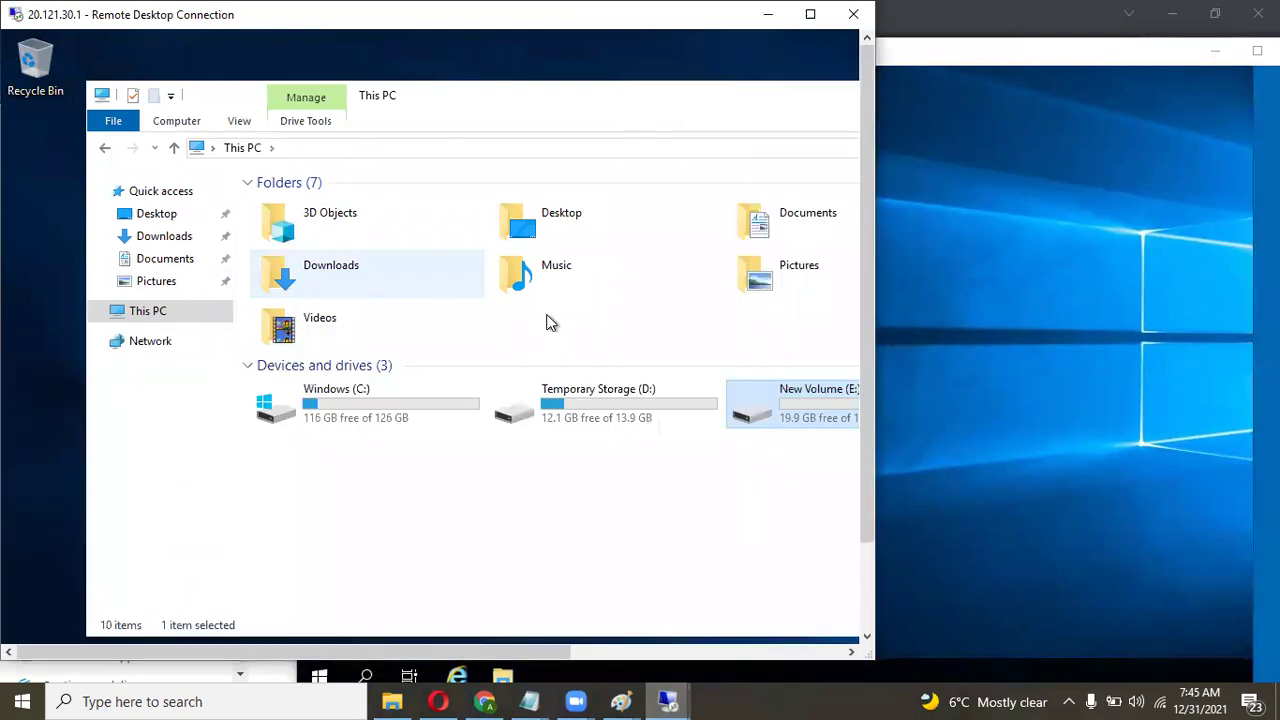
Dismiss the Windows Admin Center popup on testing2 and open This PC to show its drives.
drag(421, 25, 237, 62)
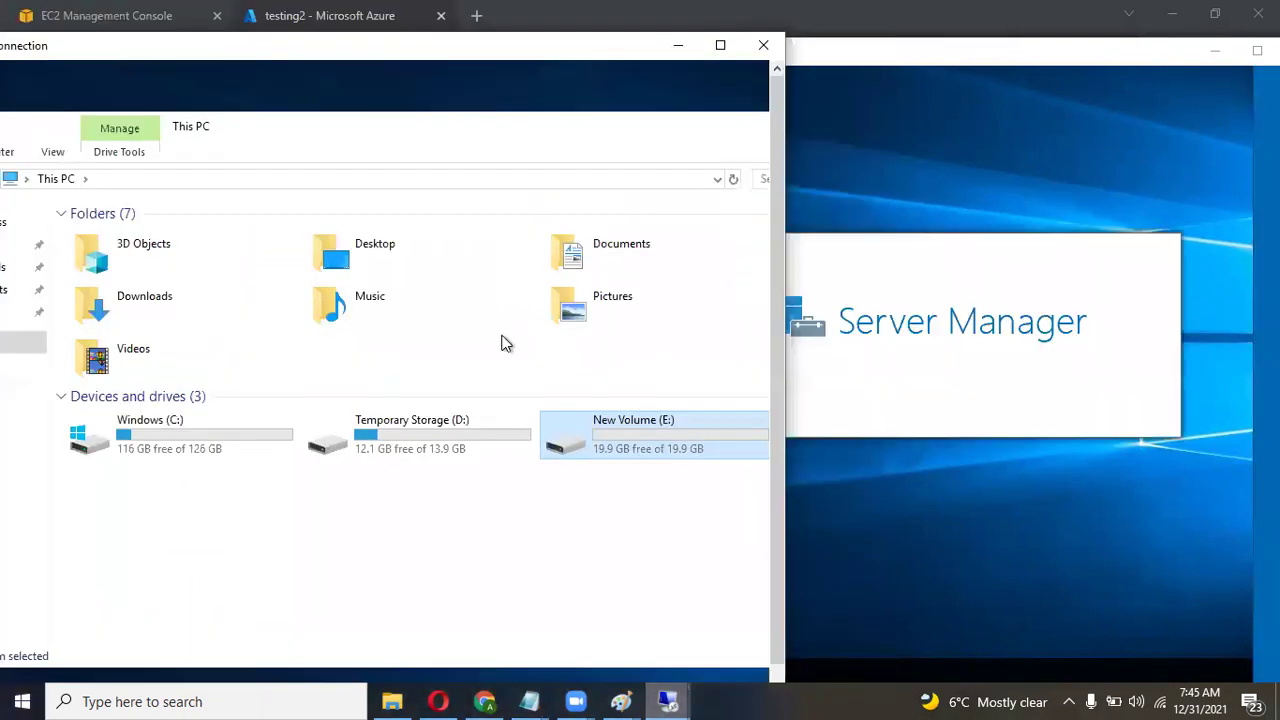
click(610, 505)
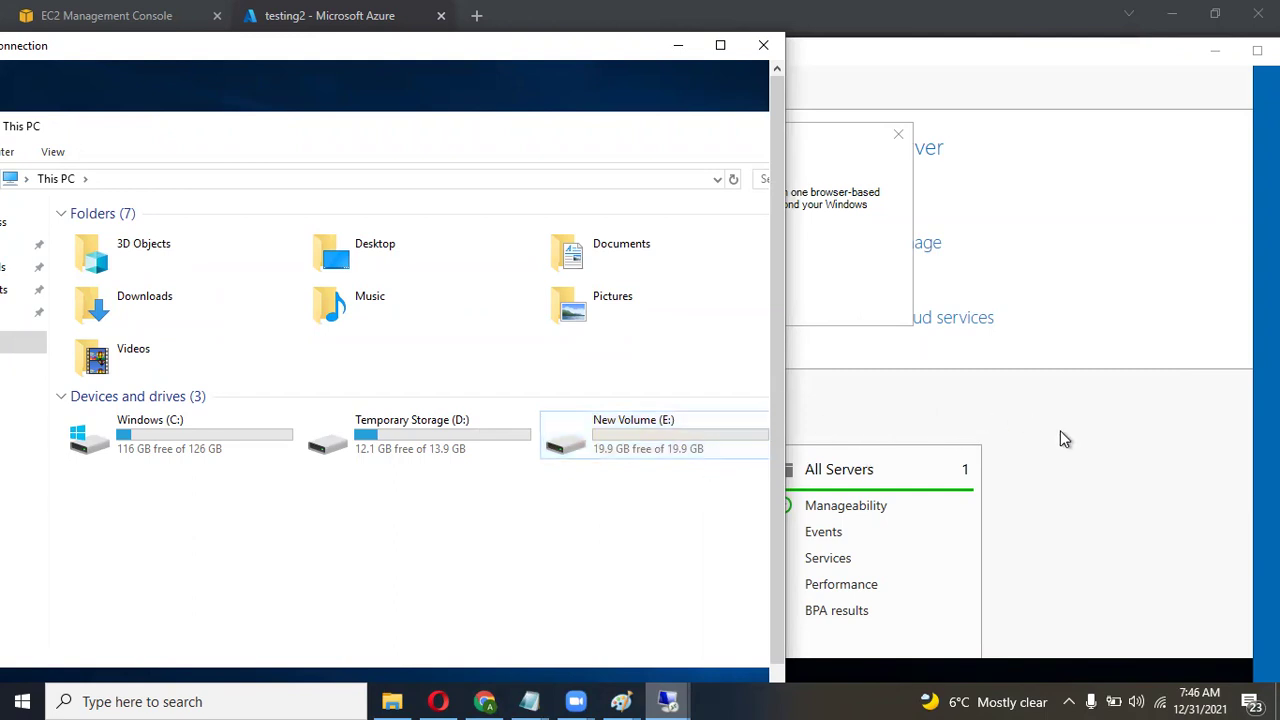
click(981, 56)
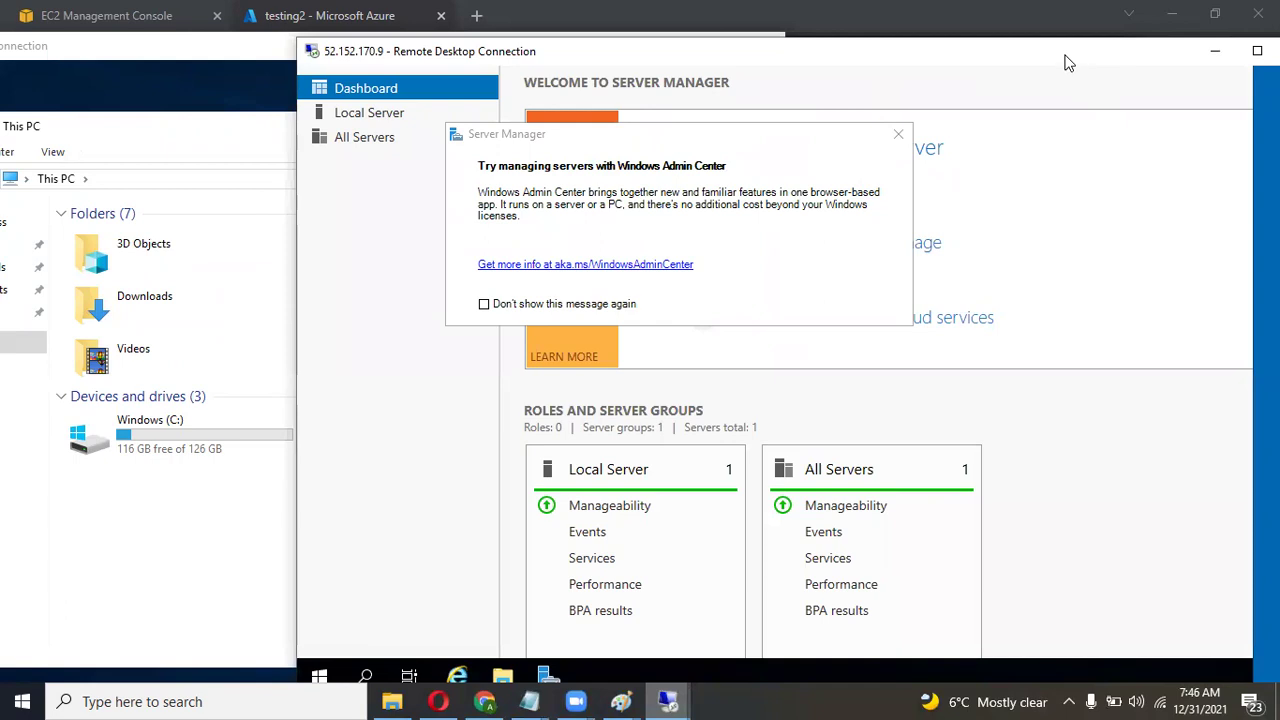
drag(1065, 63, 839, 45)
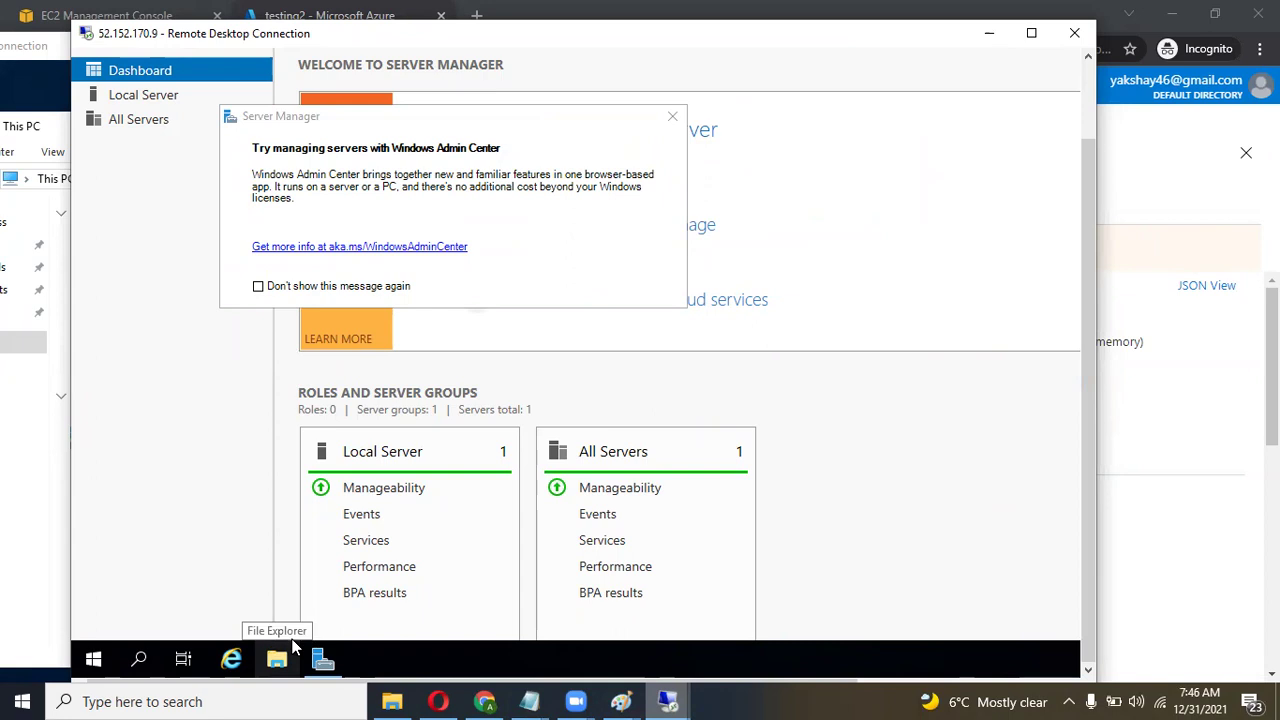
mouse_move(322, 658)
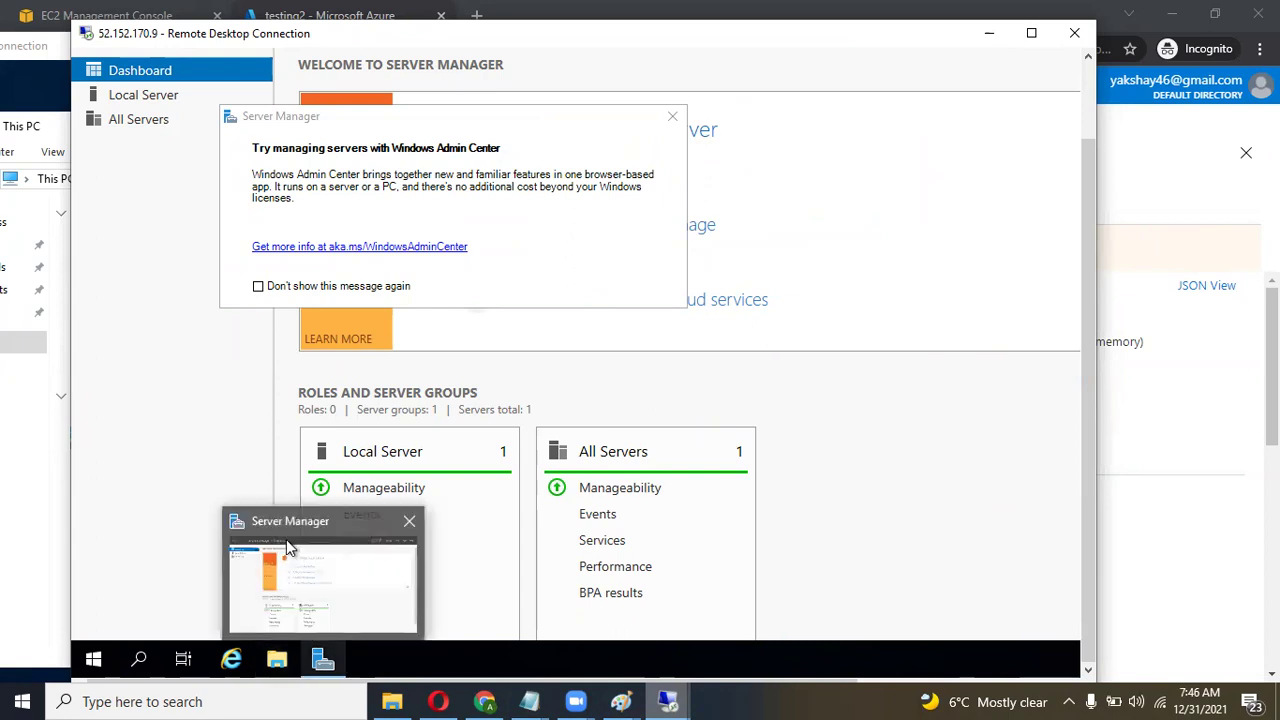
click(672, 117)
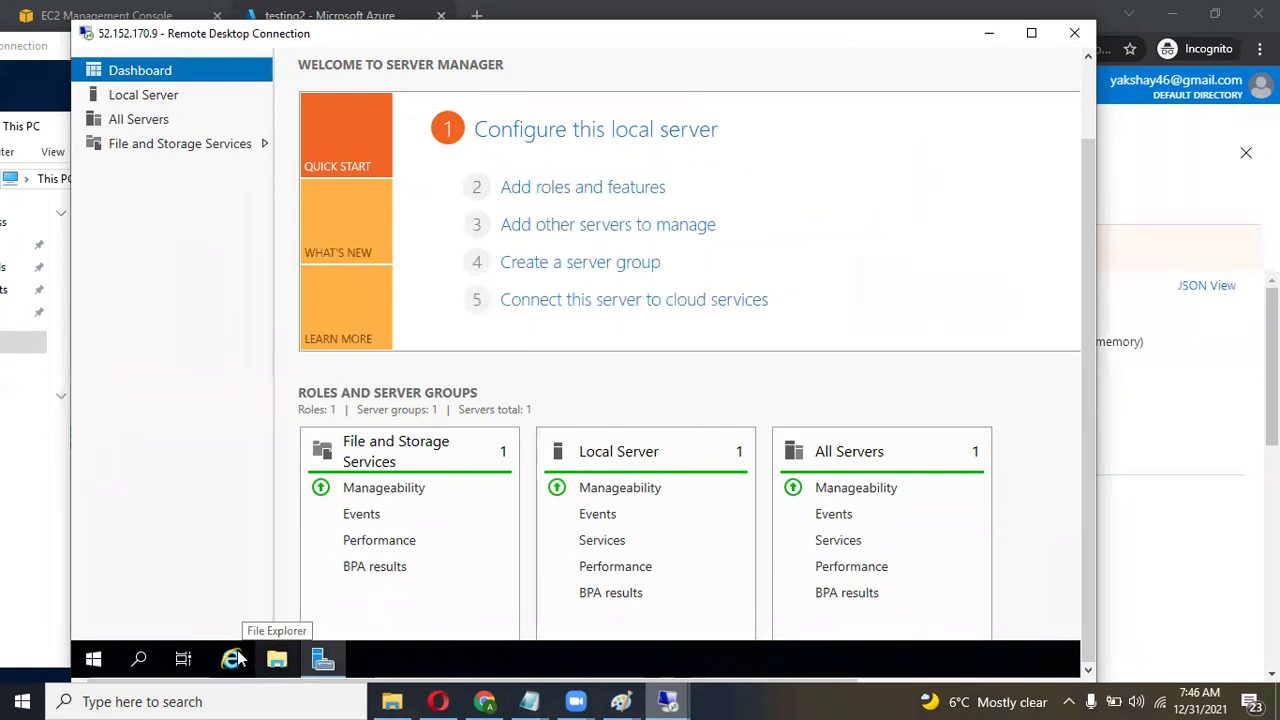
click(275, 658)
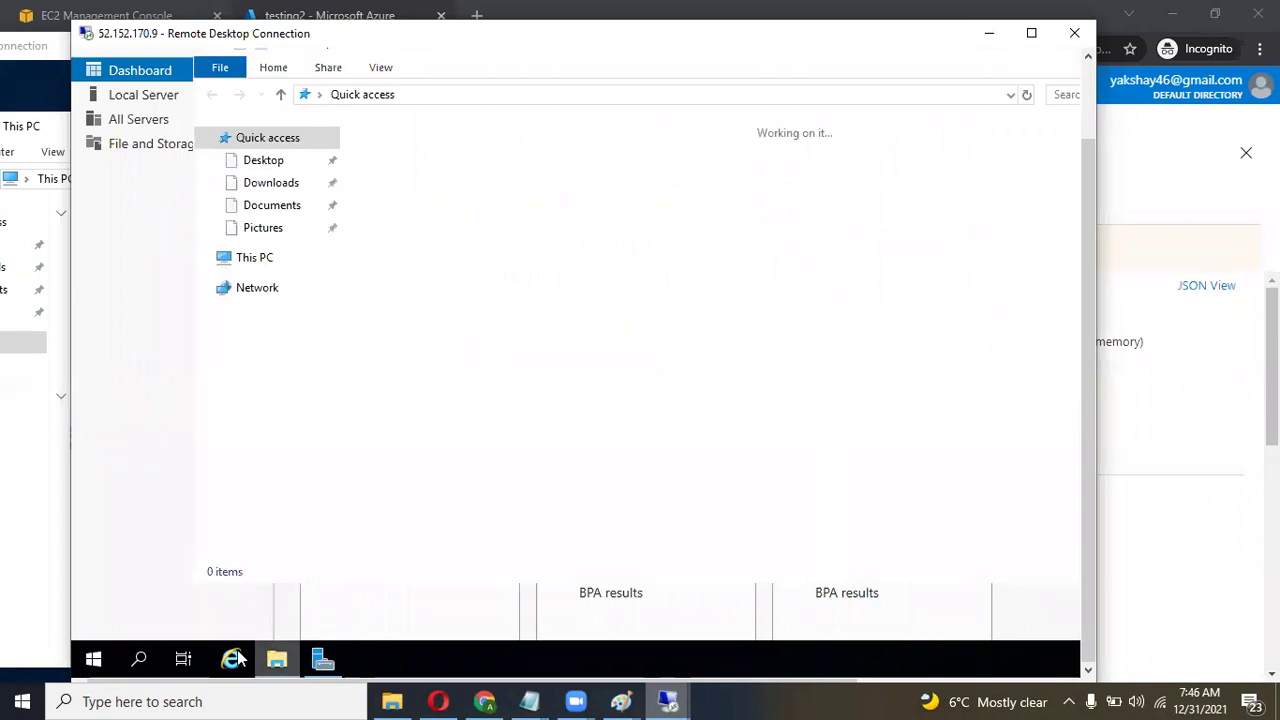
click(250, 260)
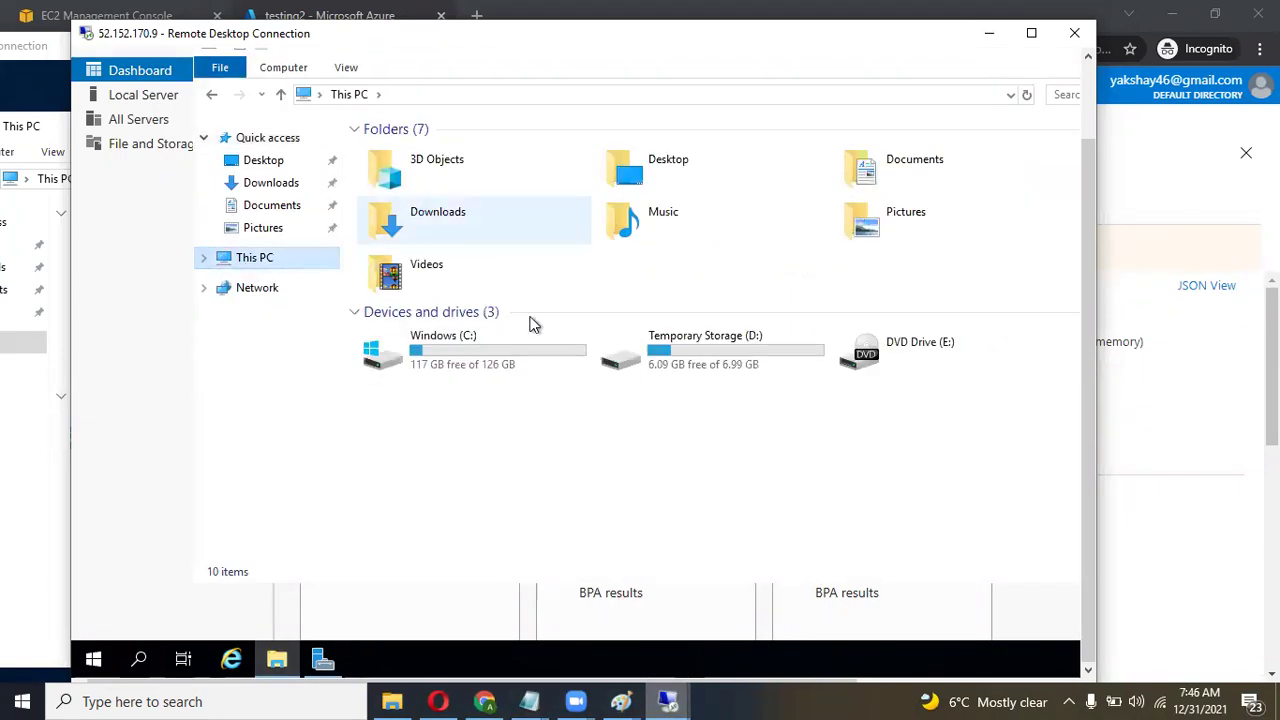
Put the 52.152.170.9 session in full screen and minimize This PC and Server Manager.
click(1031, 33)
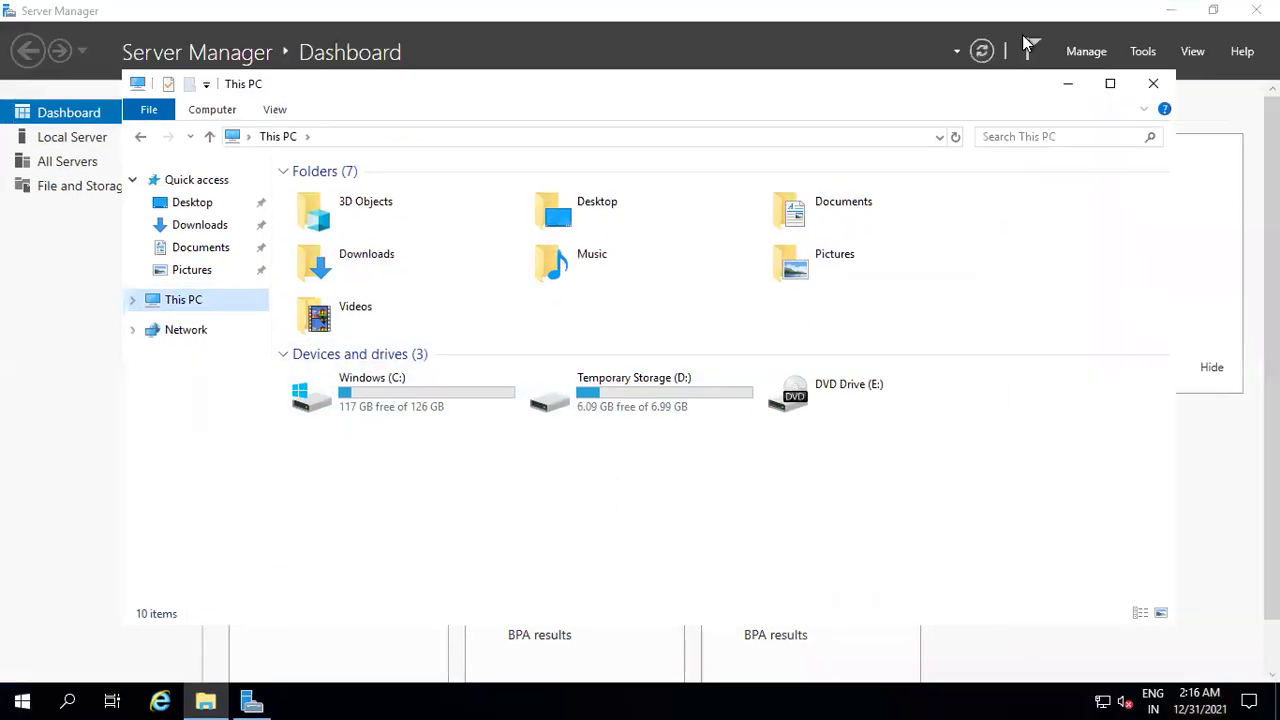
click(1110, 84)
click(1210, 11)
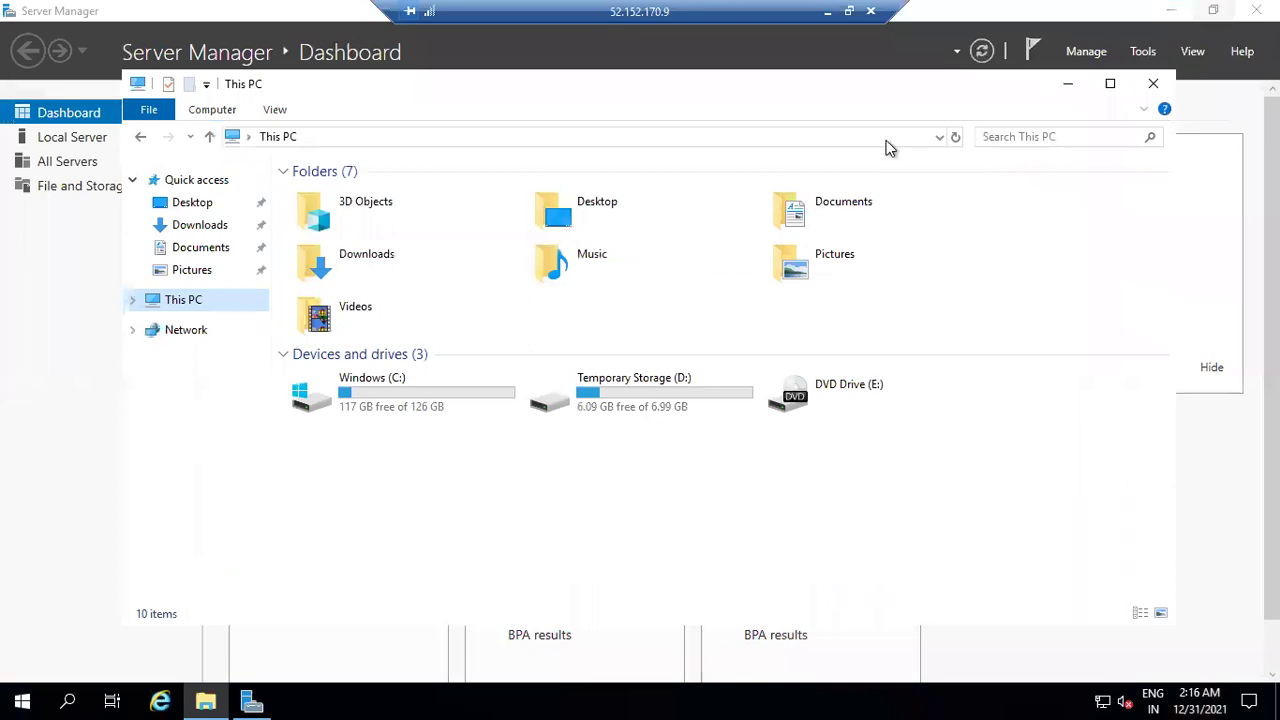
drag(625, 99, 599, 117)
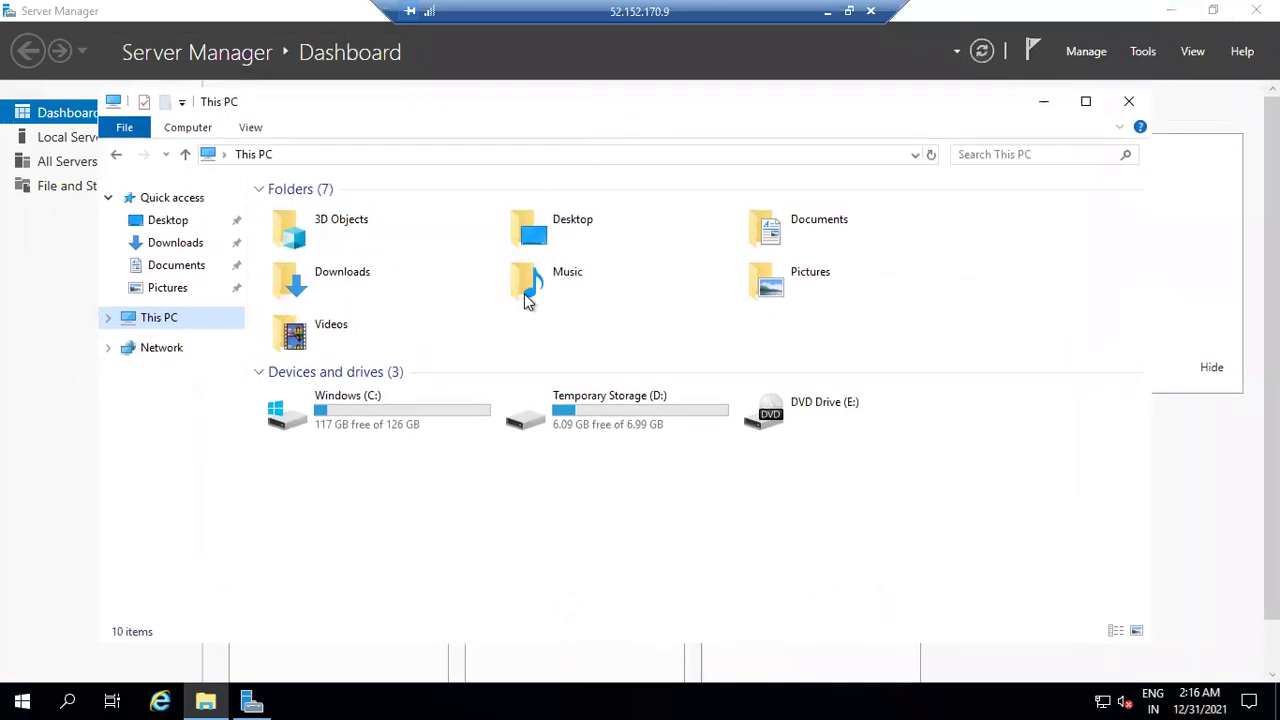
click(1043, 103)
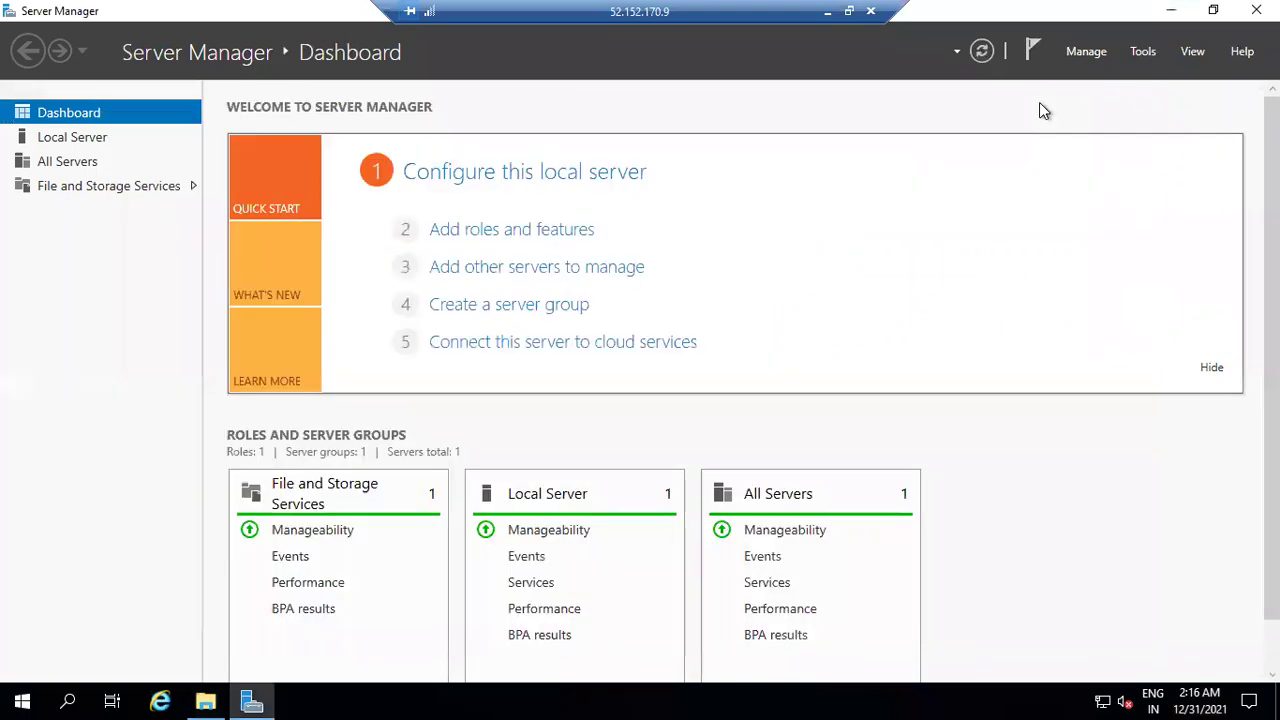
click(1174, 11)
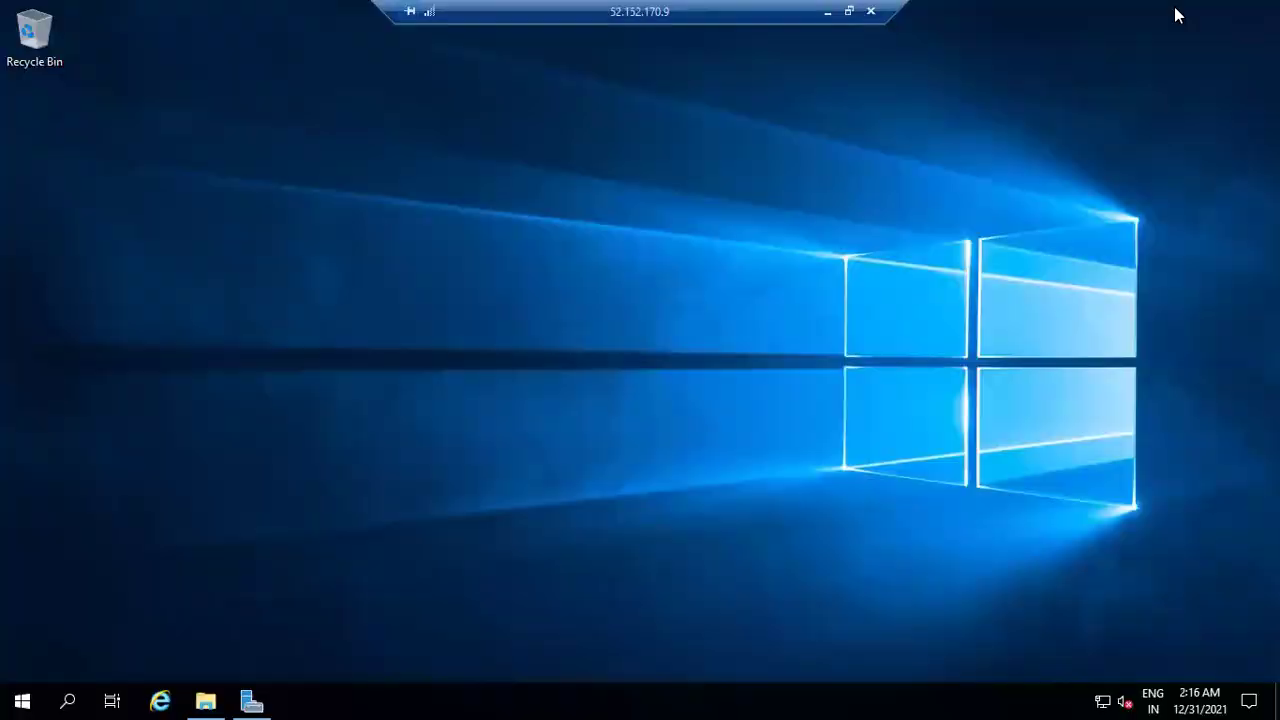
Minimize the remote session and open the Newcompany resource group from Azure Home.
click(831, 11)
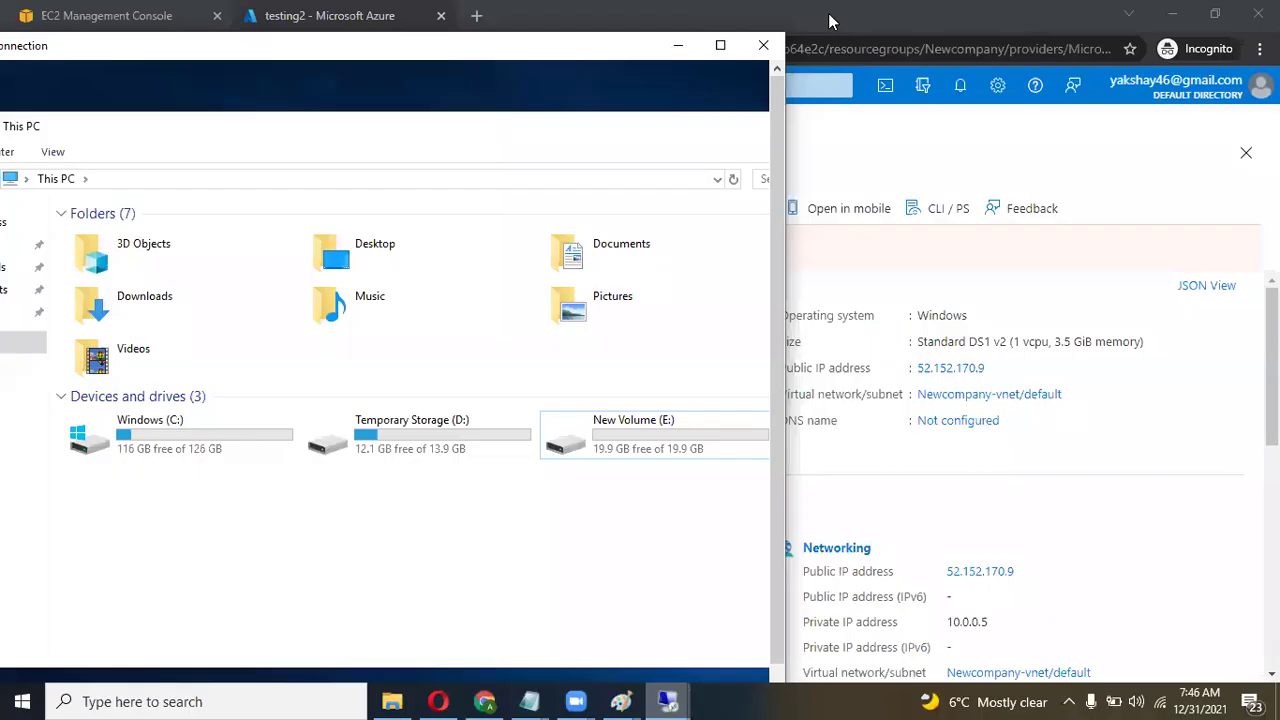
drag(590, 52, 795, 40)
click(852, 34)
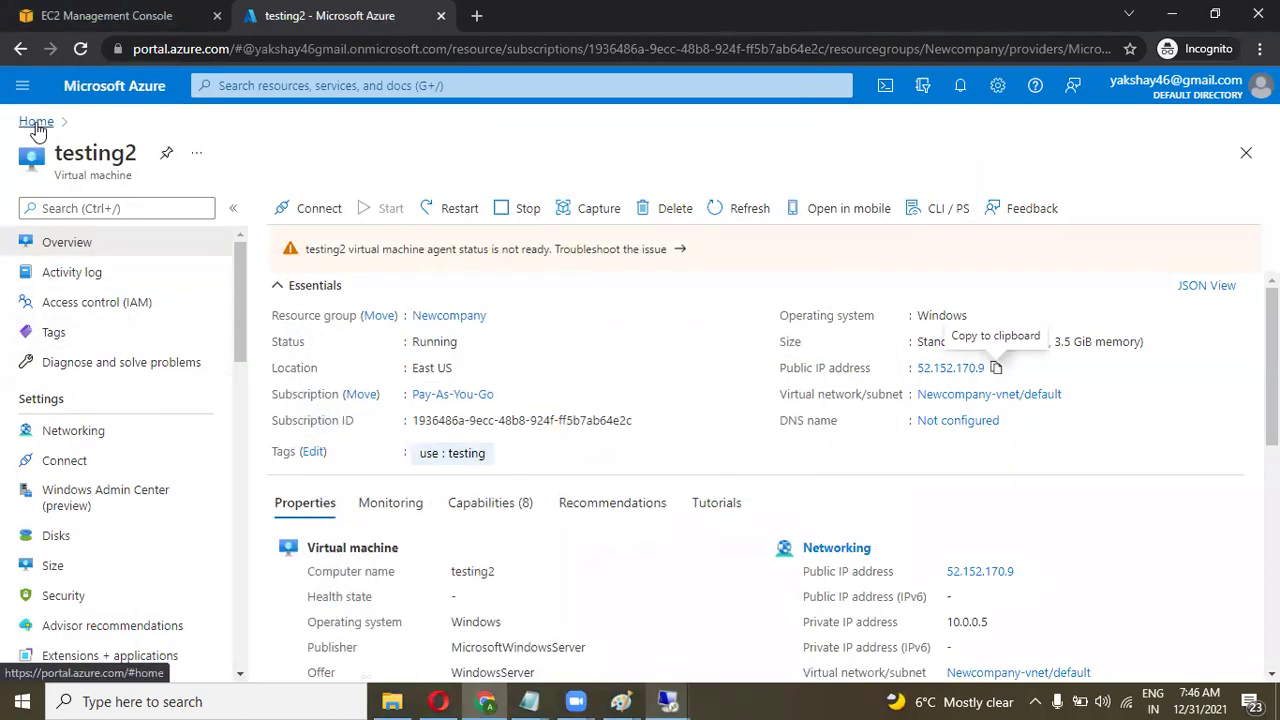
click(35, 122)
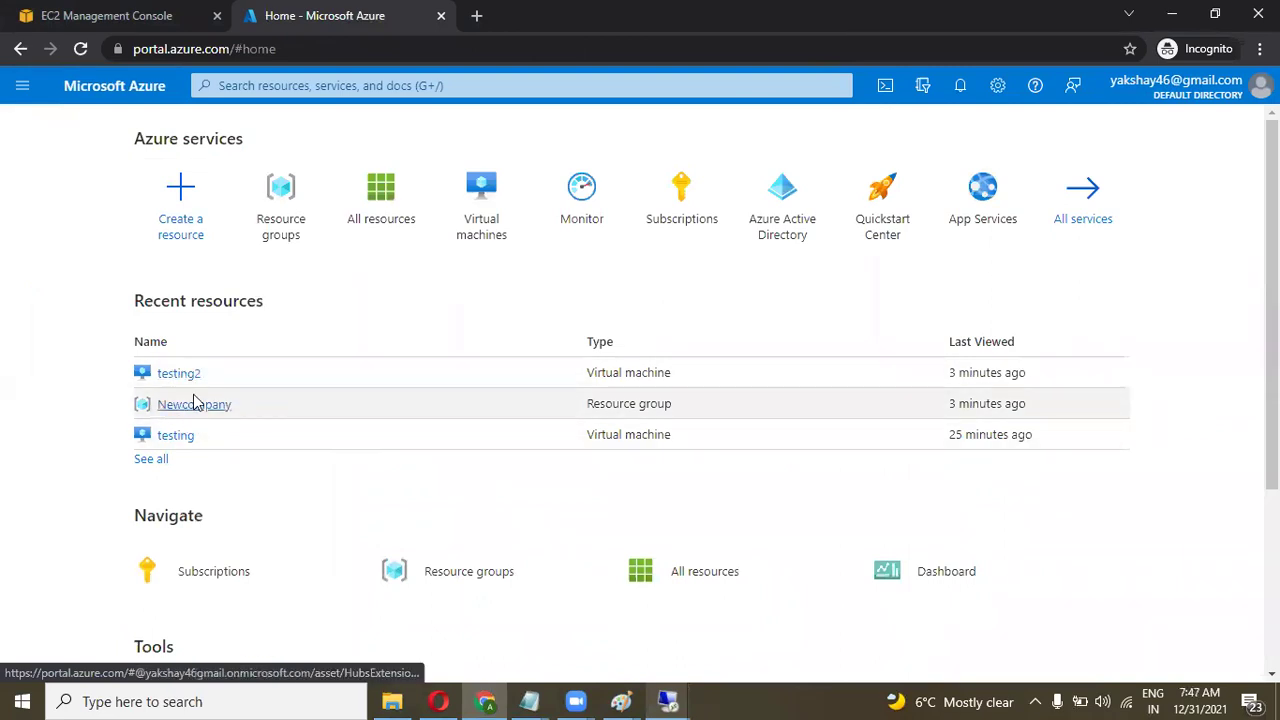
click(172, 404)
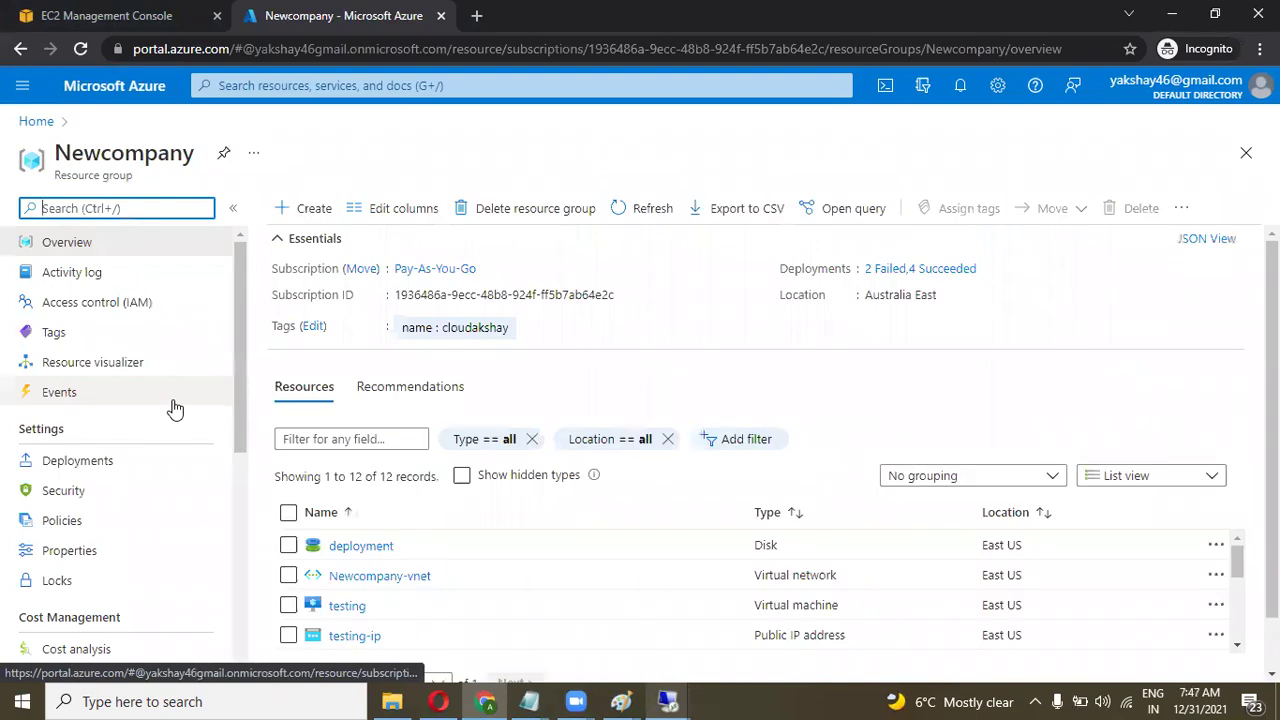
Scroll through Newcompany's resources, including both machines' disks, and return to the Home page.
scroll(405, 487, down, 5)
scroll(405, 487, up, 3)
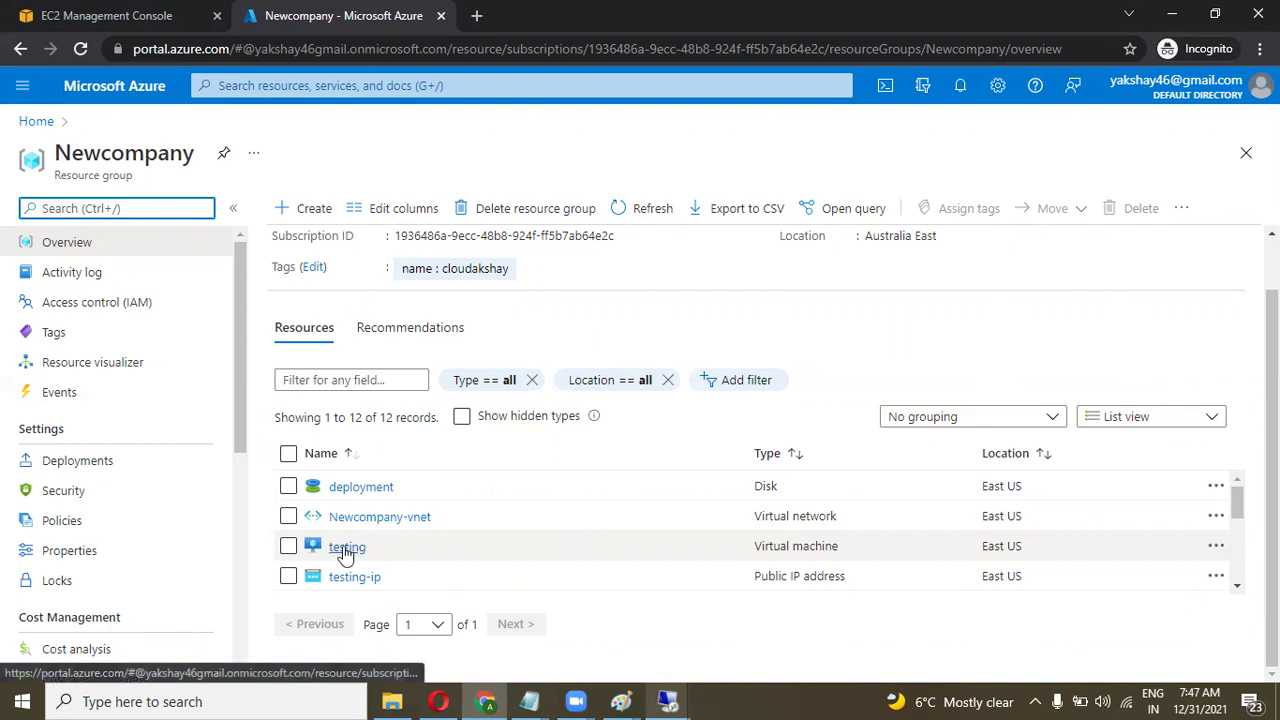
scroll(416, 548, down, 2)
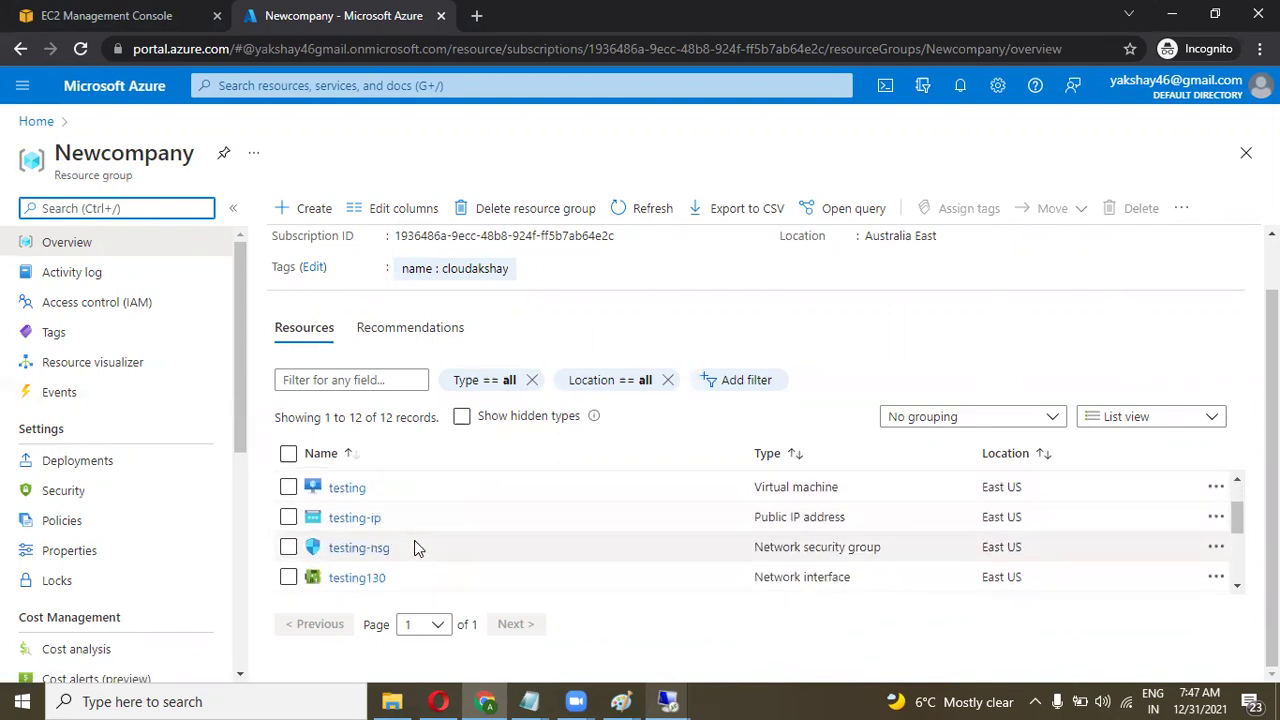
scroll(416, 548, down, 4)
scroll(416, 548, down, 1)
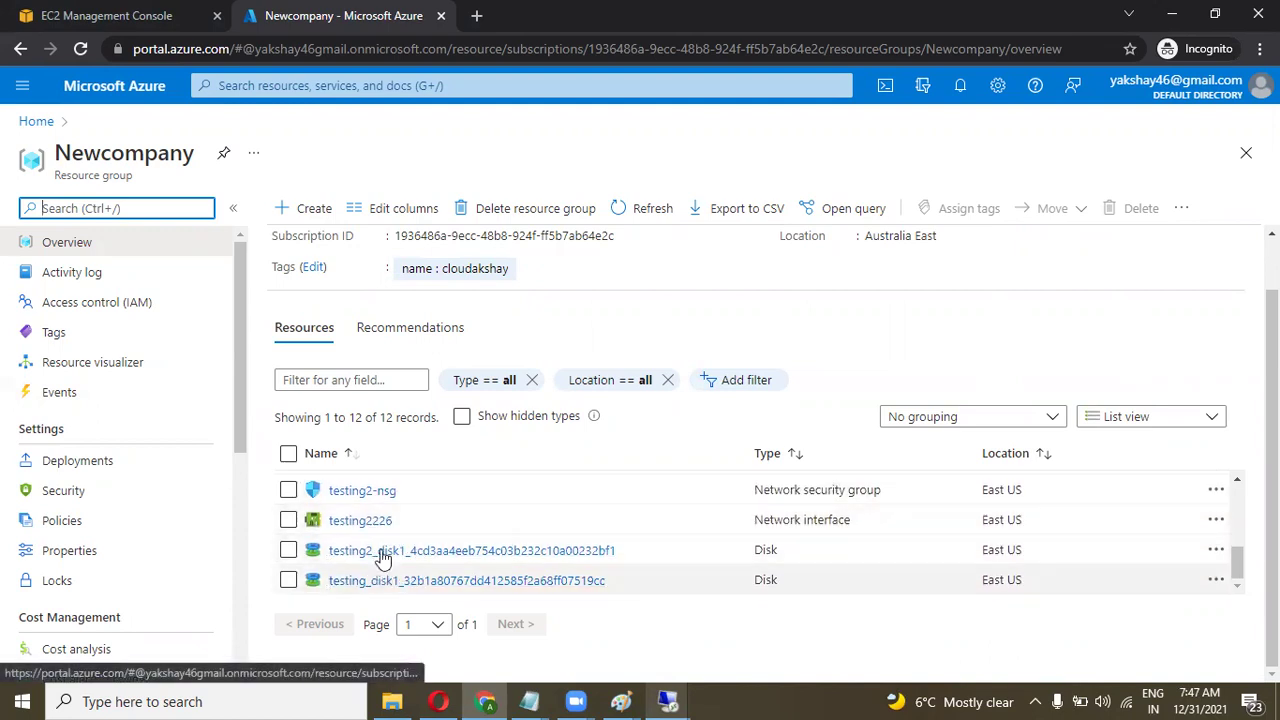
scroll(390, 540, up, 6)
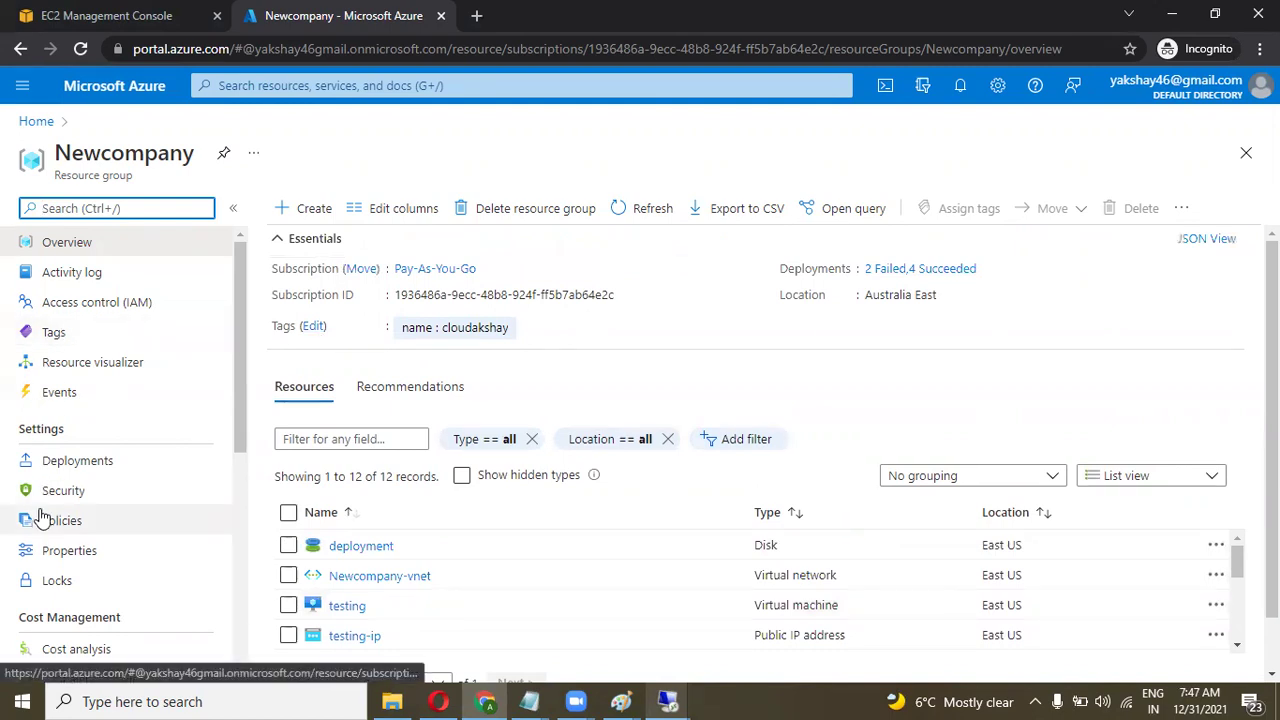
scroll(40, 517, down, 4)
scroll(40, 514, up, 4)
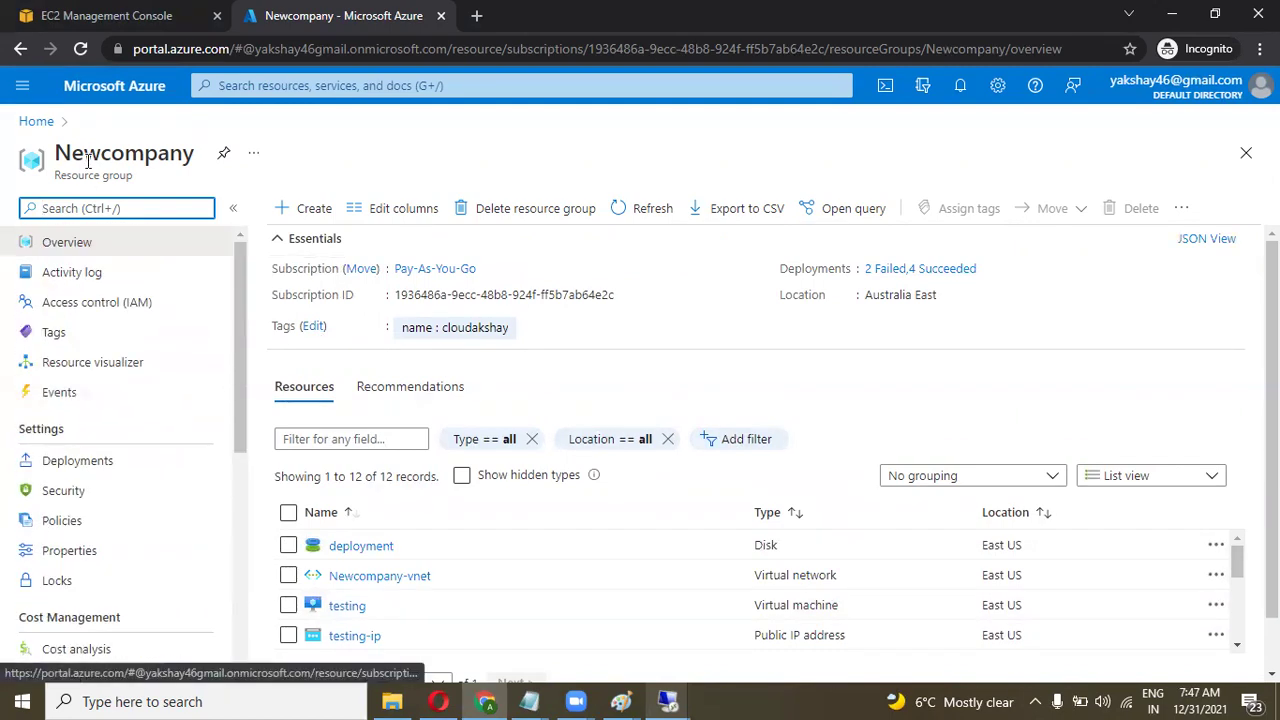
click(38, 122)
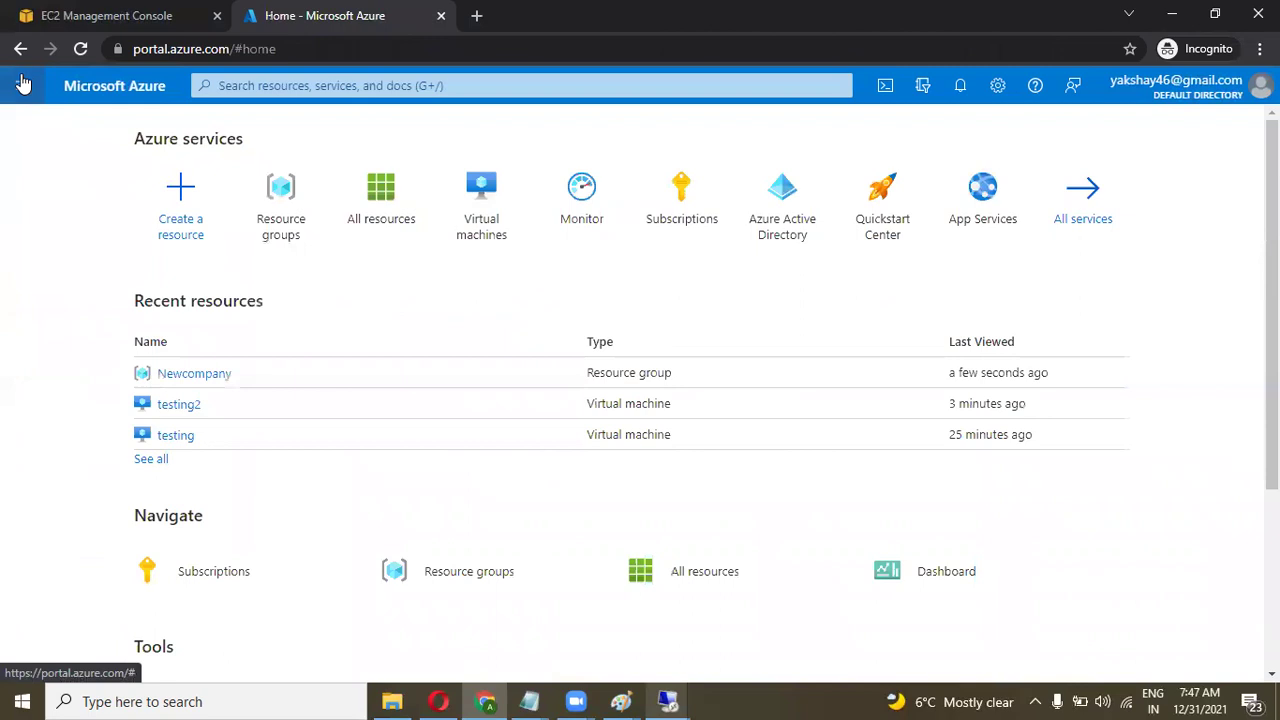
Open the testing virtual machine's Disks page from All resources.
click(22, 84)
click(52, 272)
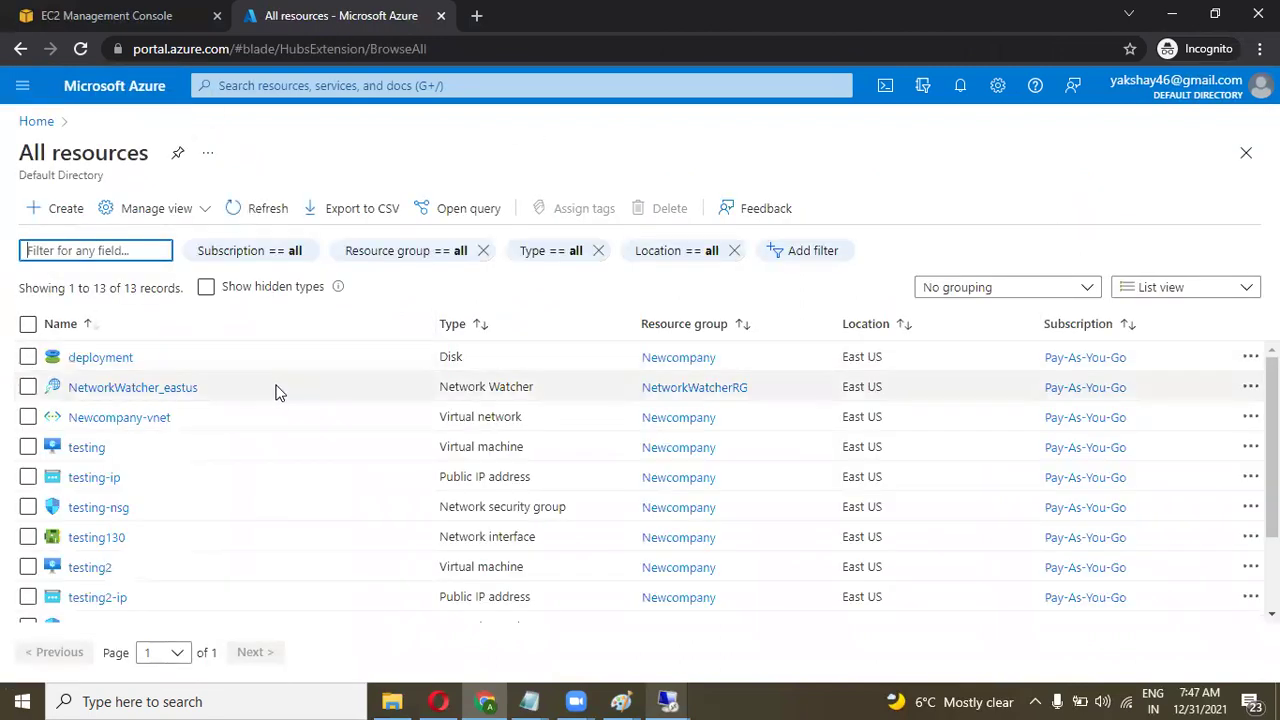
scroll(443, 448, down, 1)
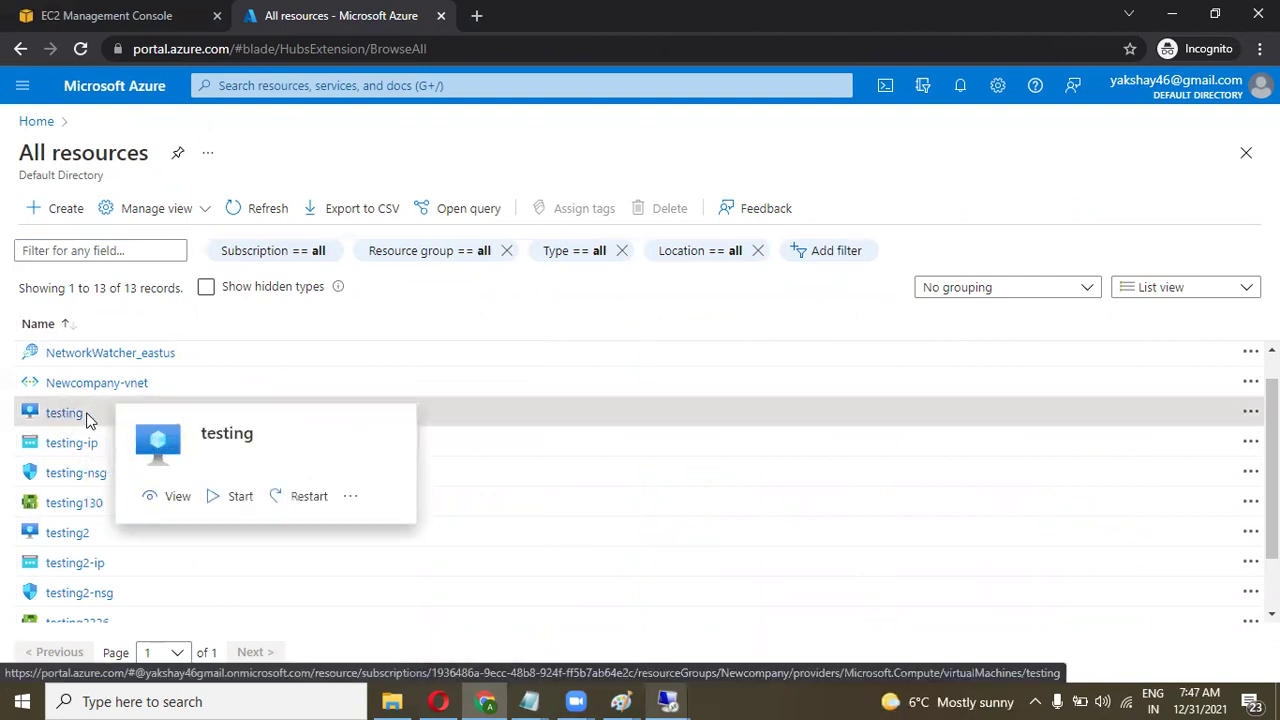
click(64, 413)
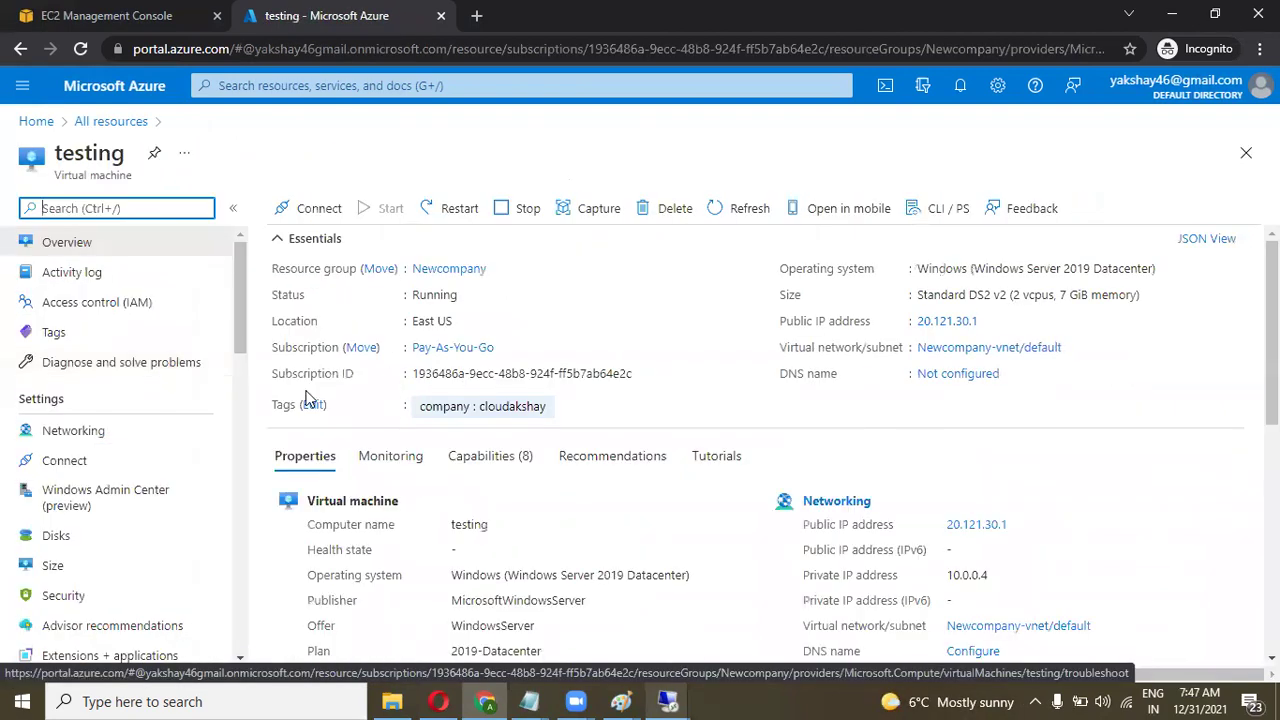
scroll(240, 340, down, 2)
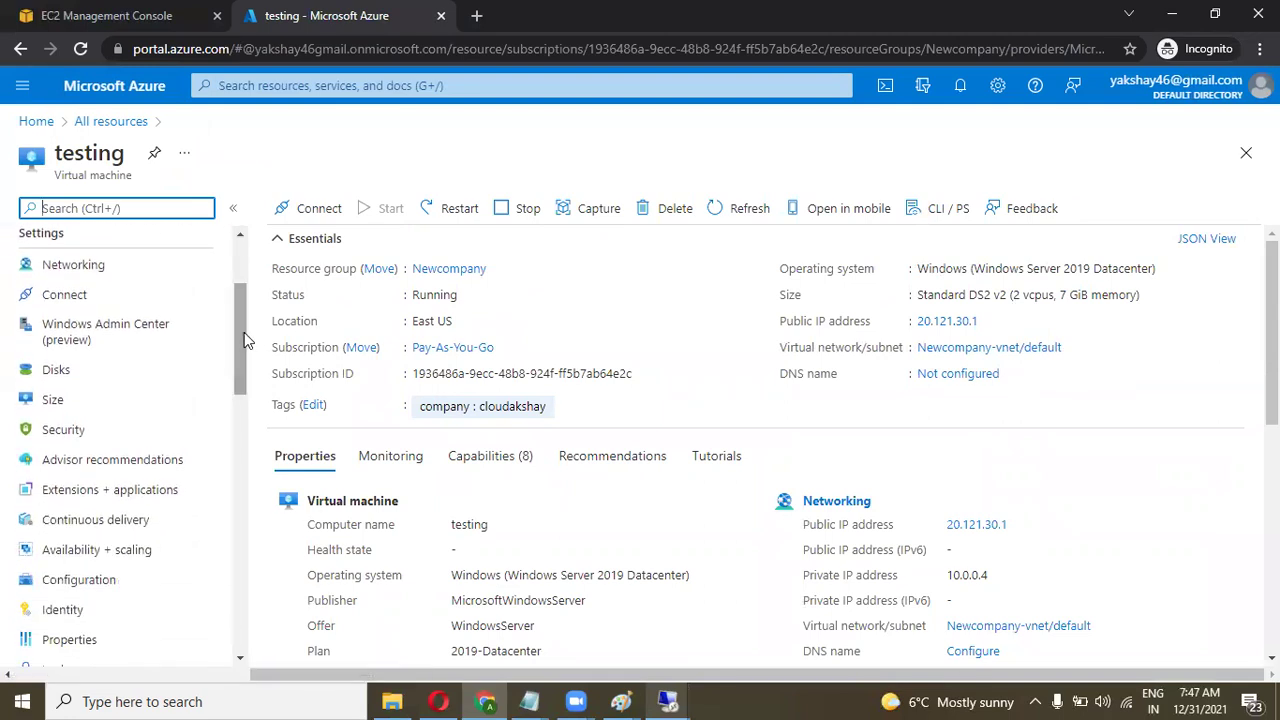
click(90, 377)
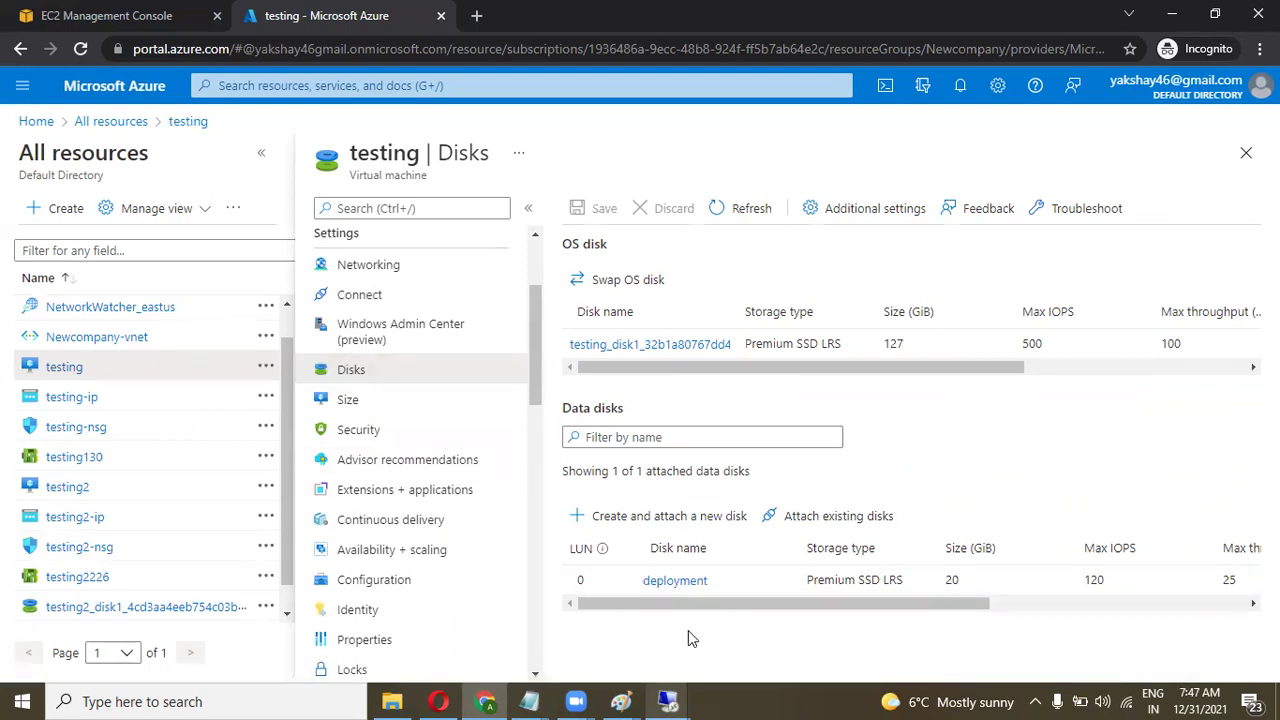
Detach the deployment data disk from testing and save the change.
drag(763, 603, 914, 602)
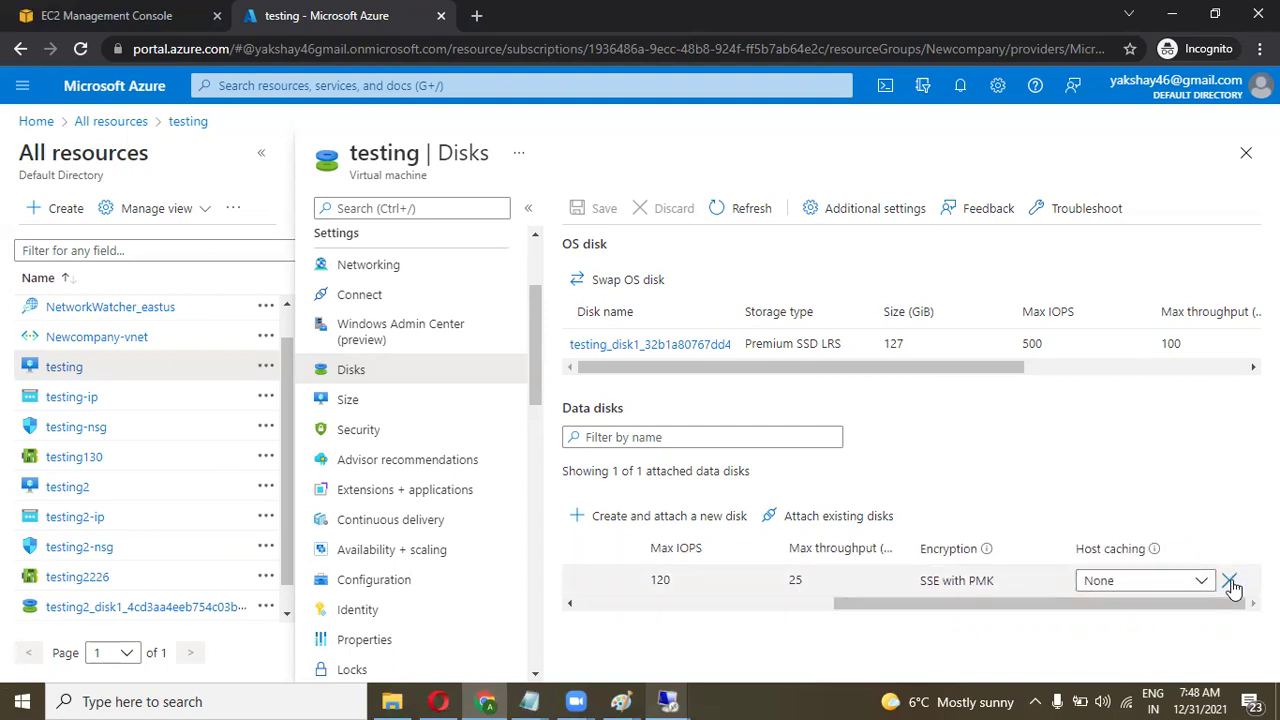
click(1230, 582)
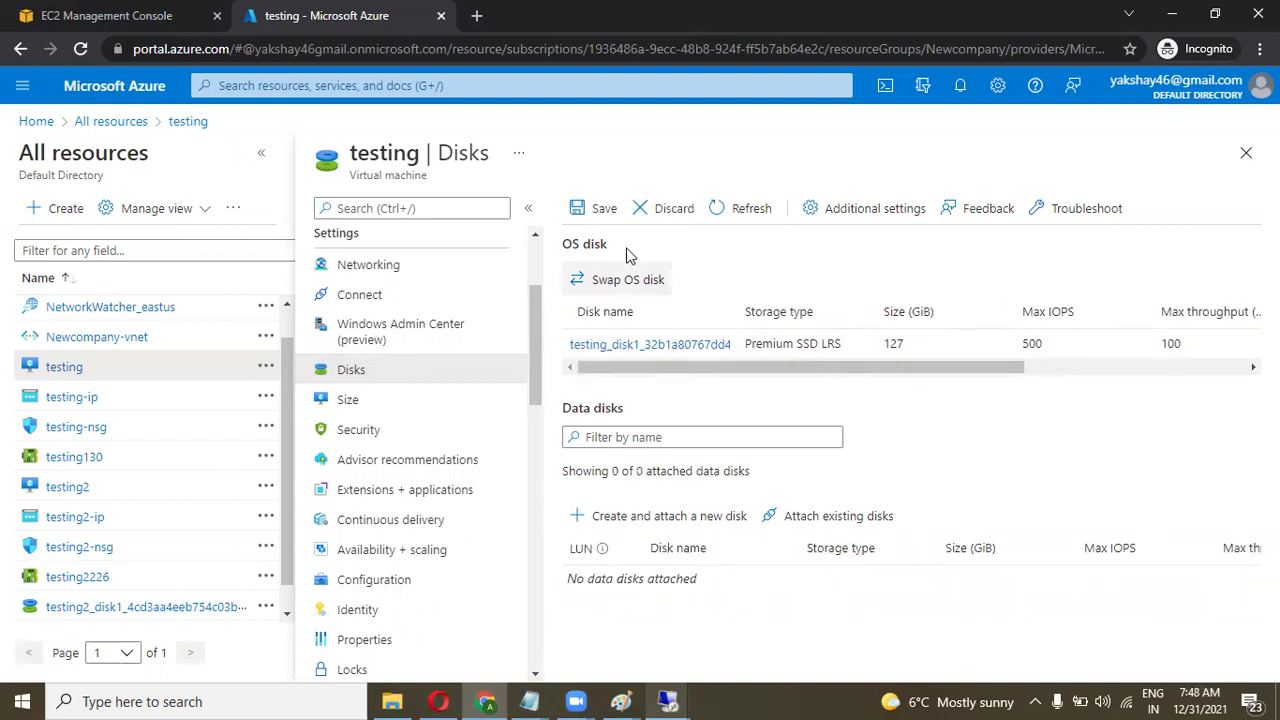
click(596, 210)
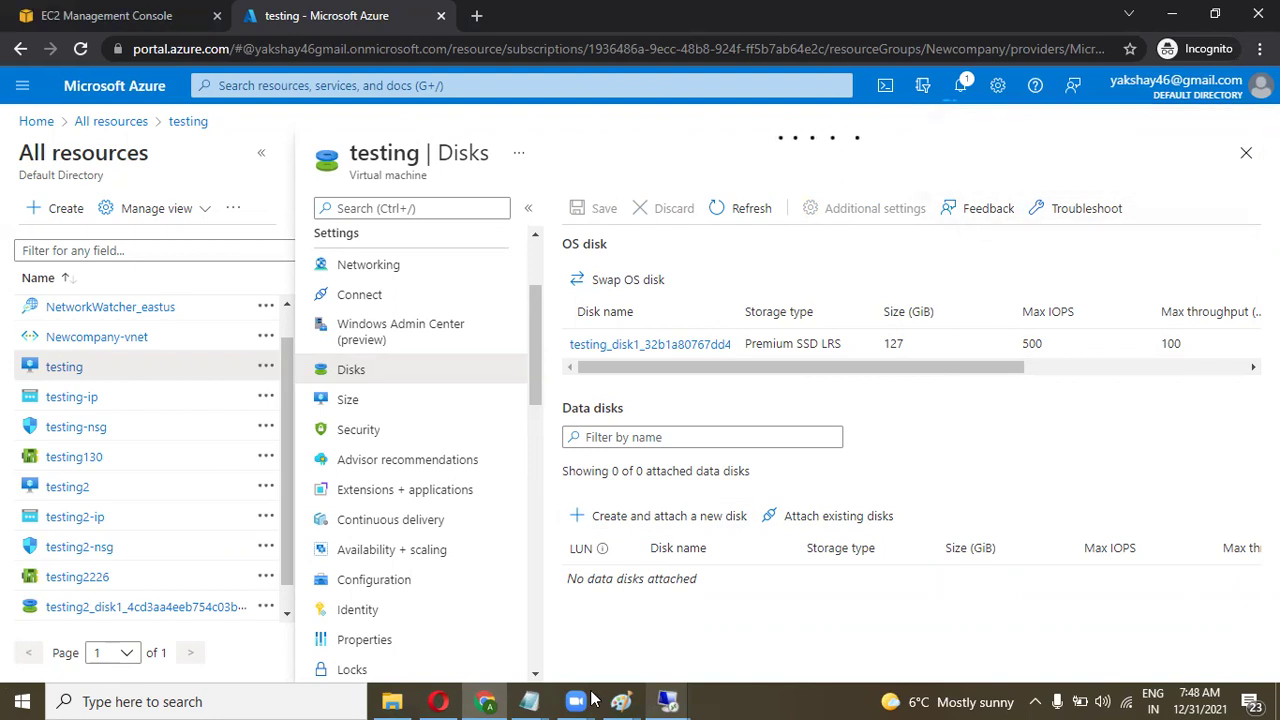
In Paint, erase the circle's line to cloudakshay and draw a new line to the testing box.
mouse_move(621, 700)
click(733, 641)
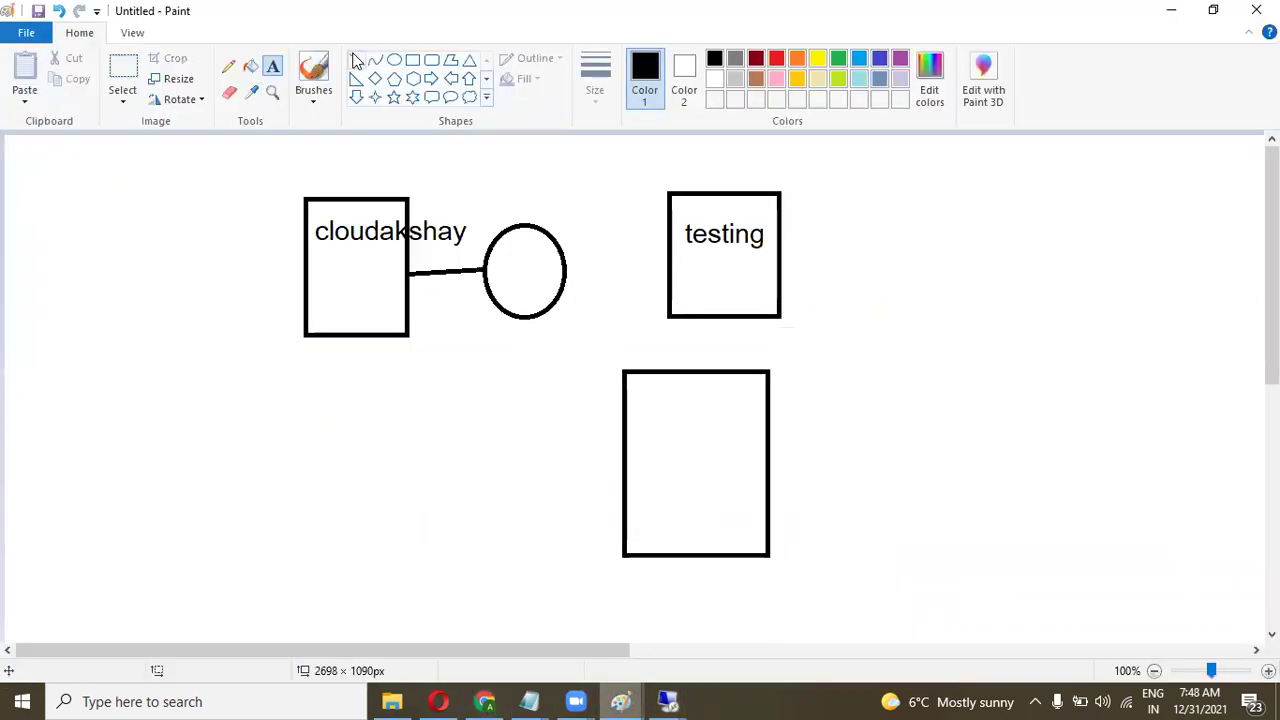
click(229, 92)
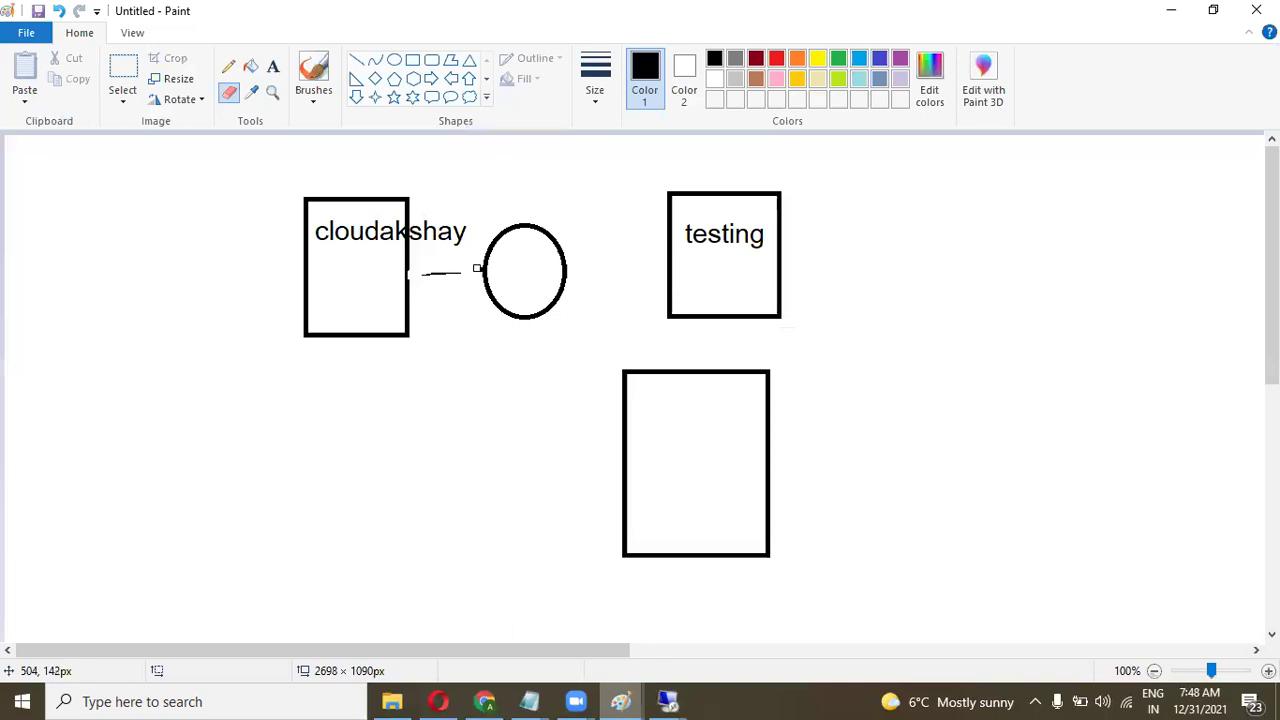
drag(423, 278, 655, 250)
click(356, 62)
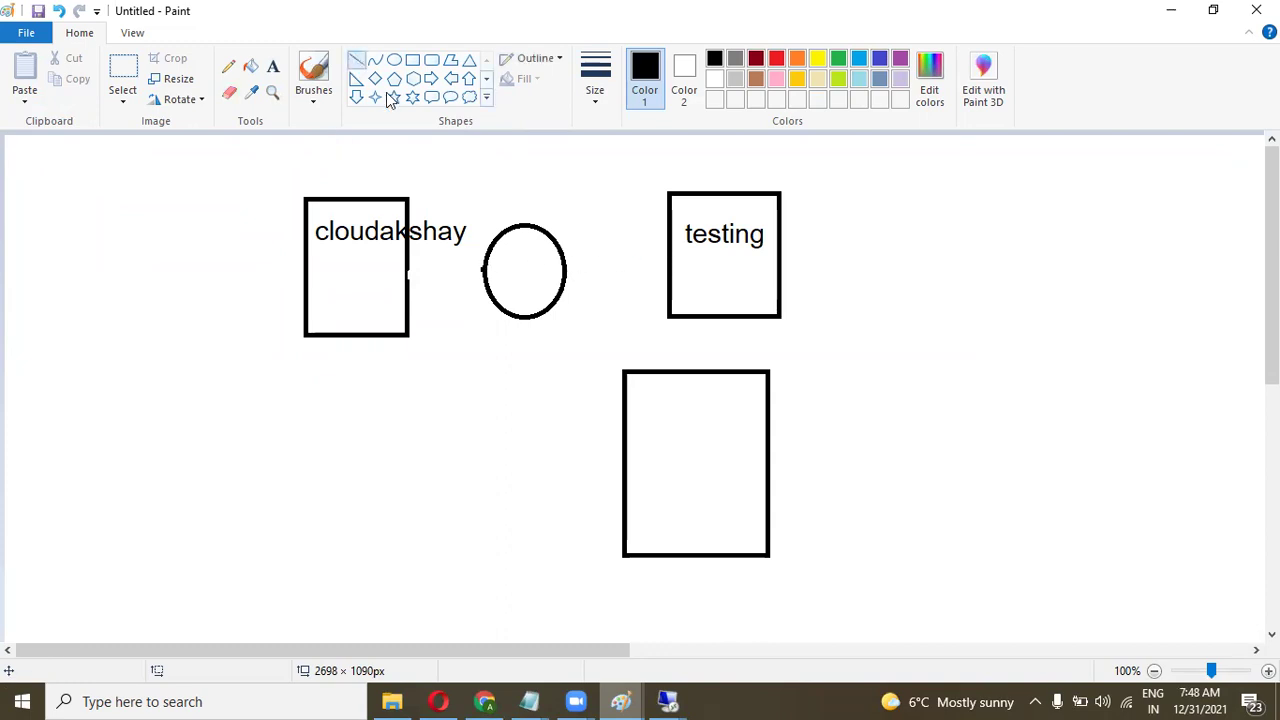
drag(566, 271, 670, 258)
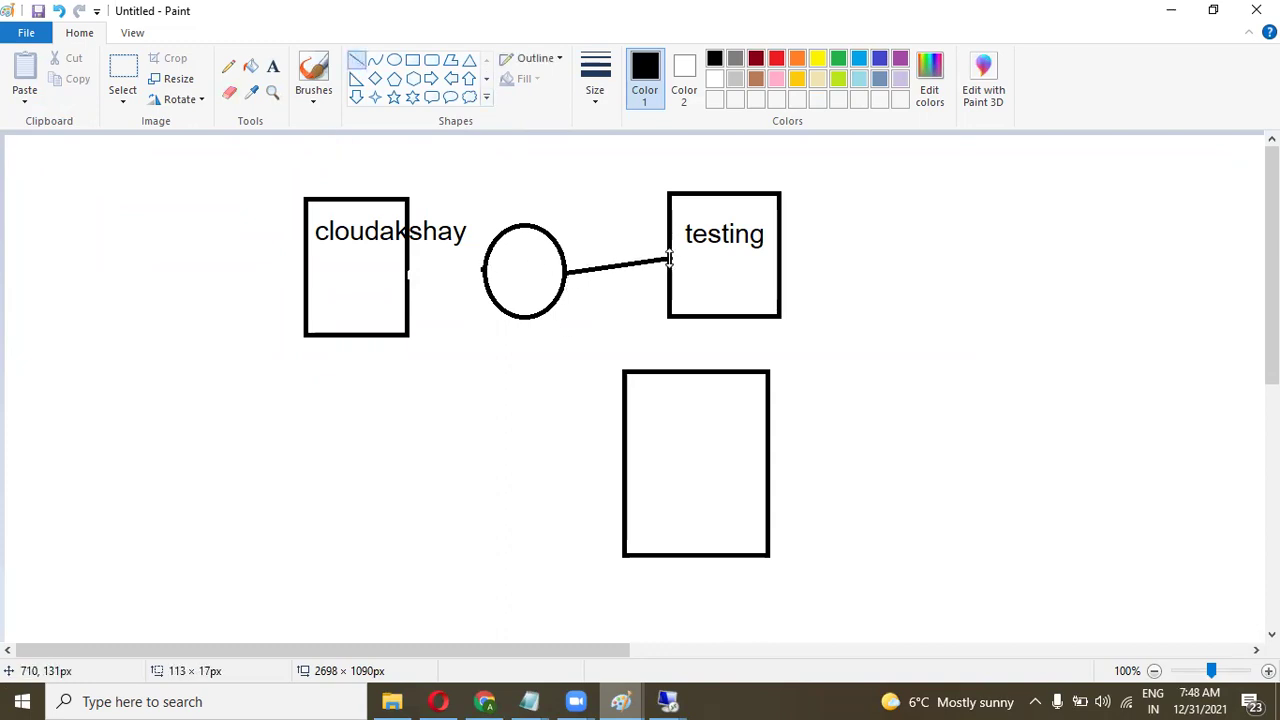
click(566, 330)
key(alt+Tab)
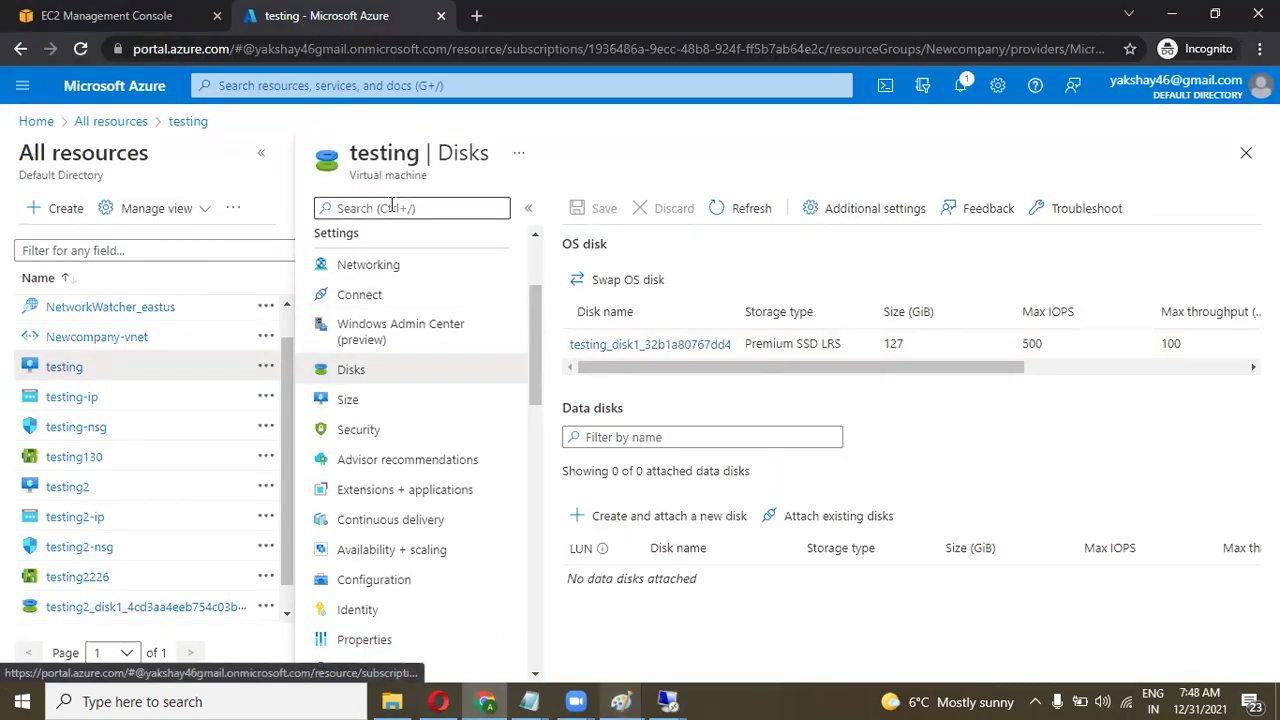
Attach the existing deployment disk (20 GiB, Premium SSD LRS) to testing2 as a data disk and save.
click(110, 121)
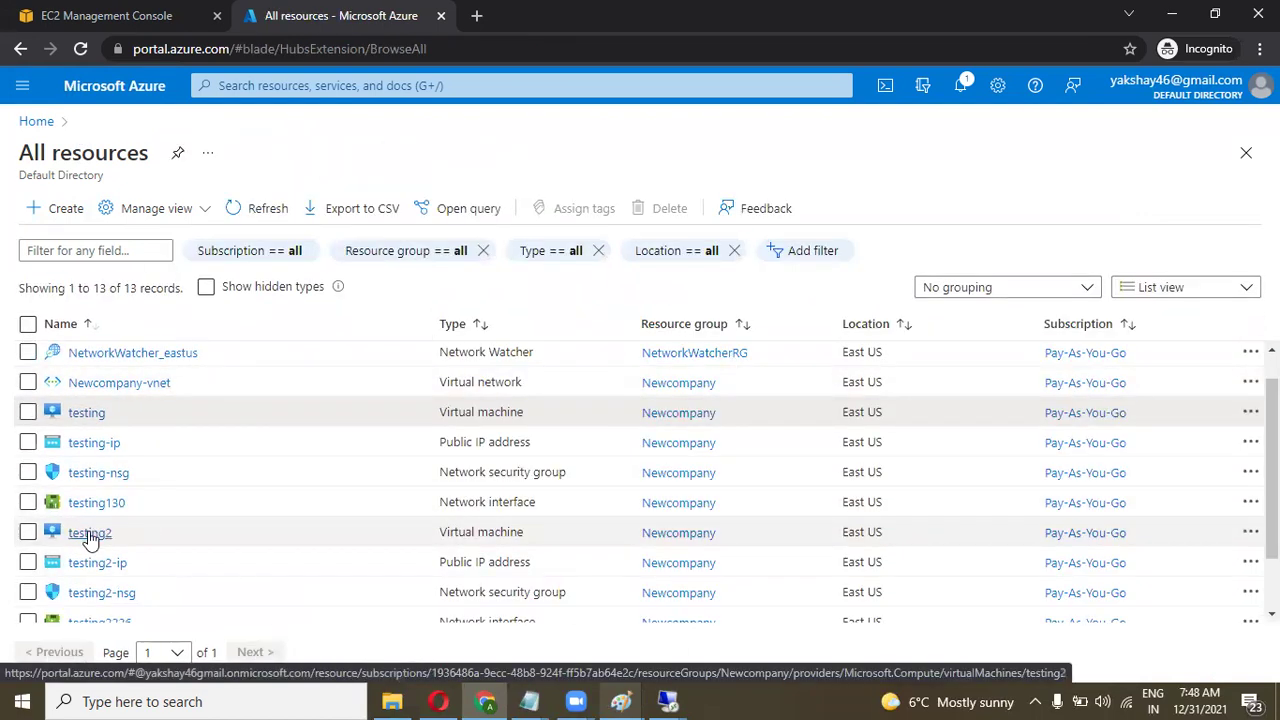
click(90, 537)
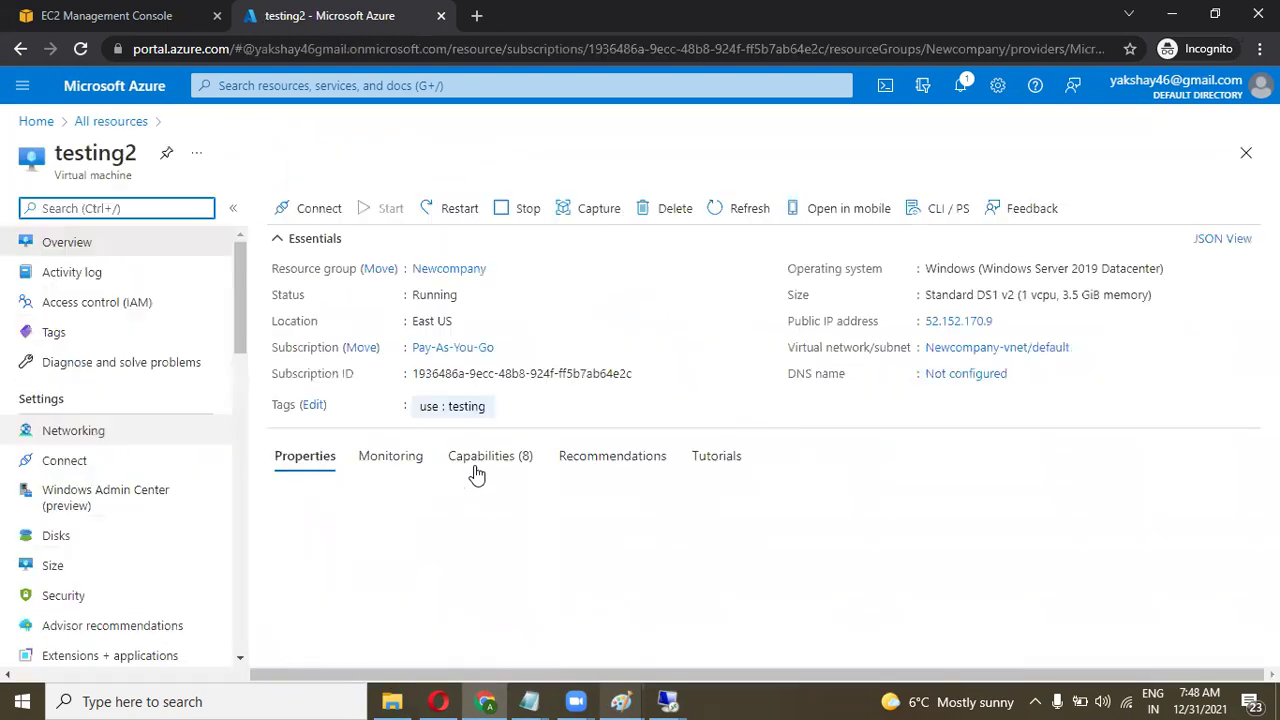
click(56, 538)
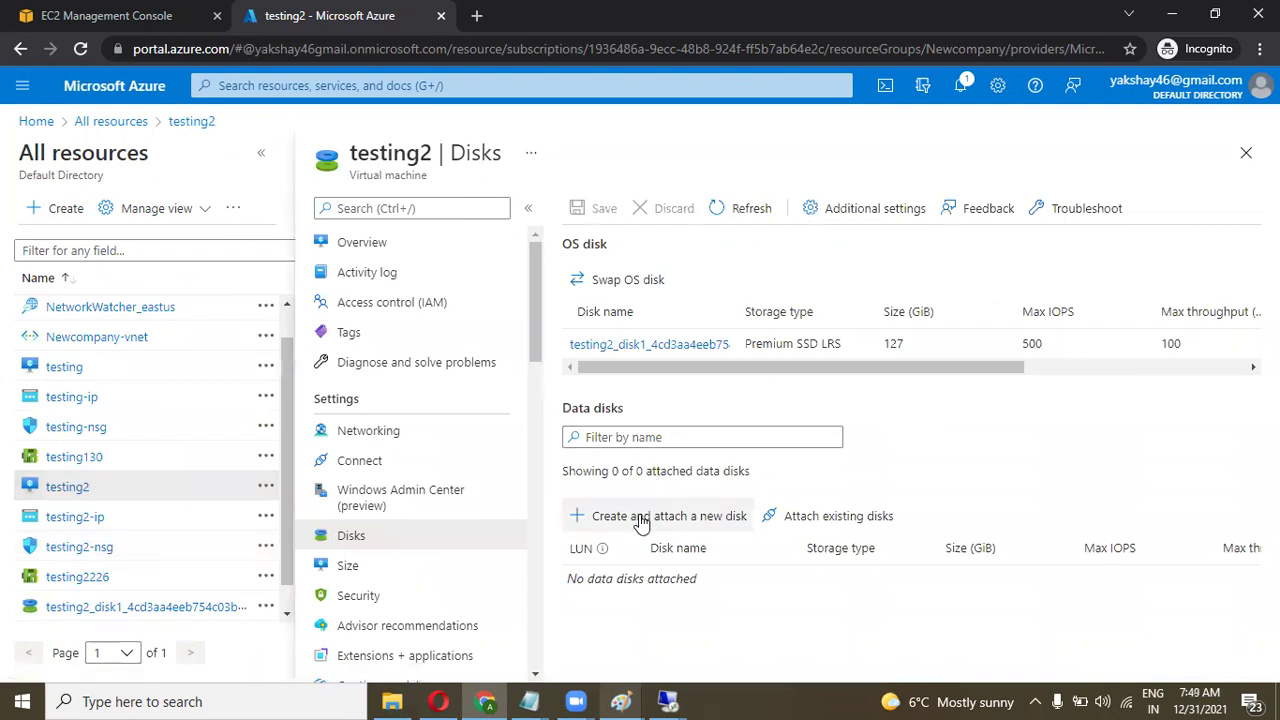
click(836, 515)
click(777, 582)
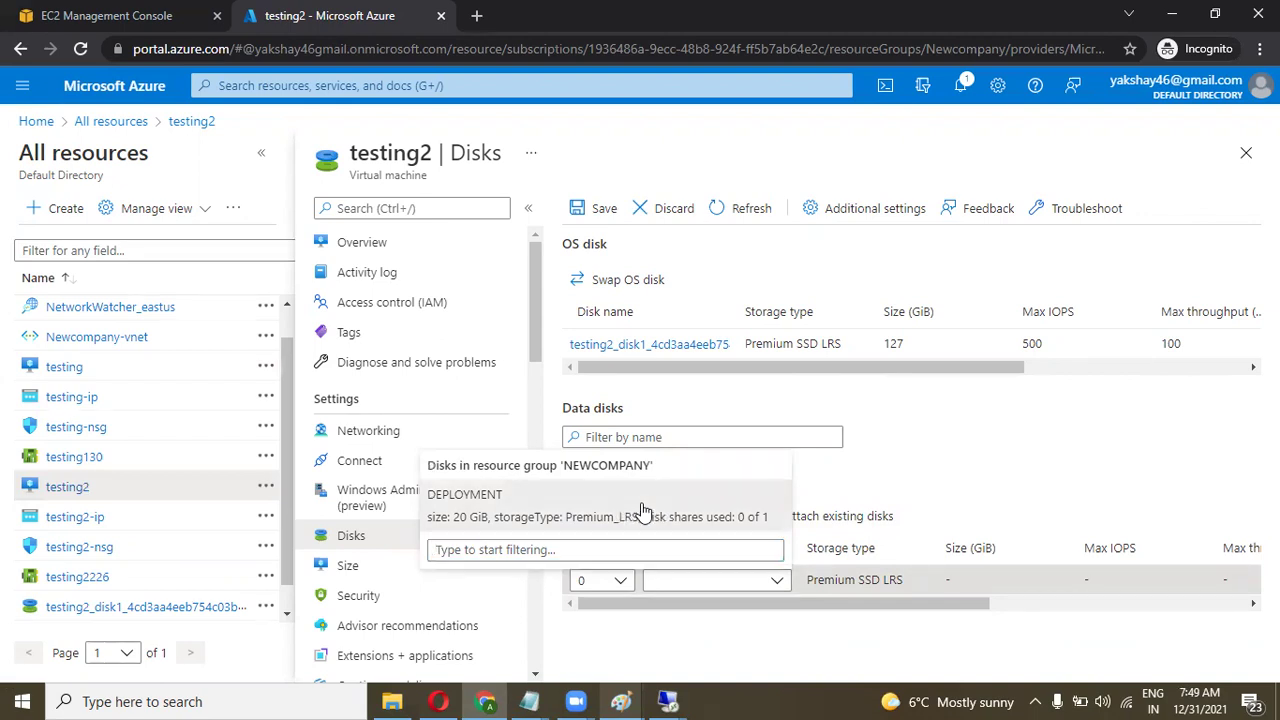
click(640, 514)
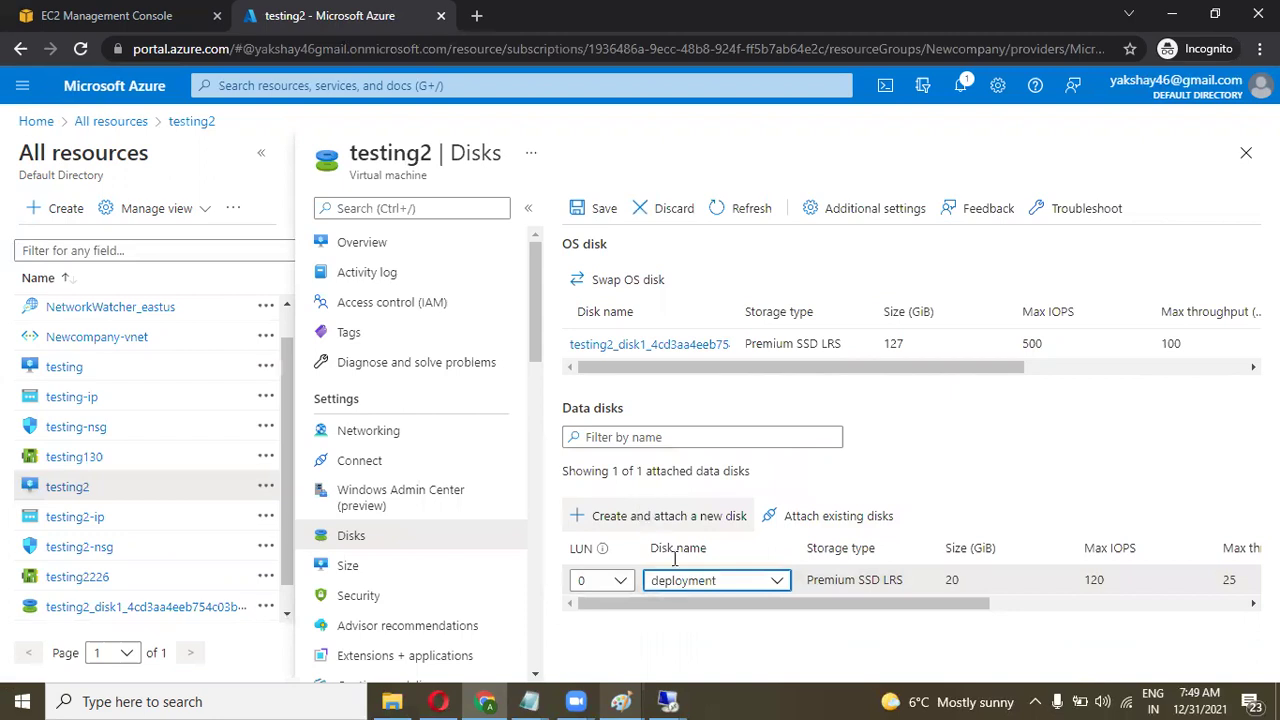
click(592, 214)
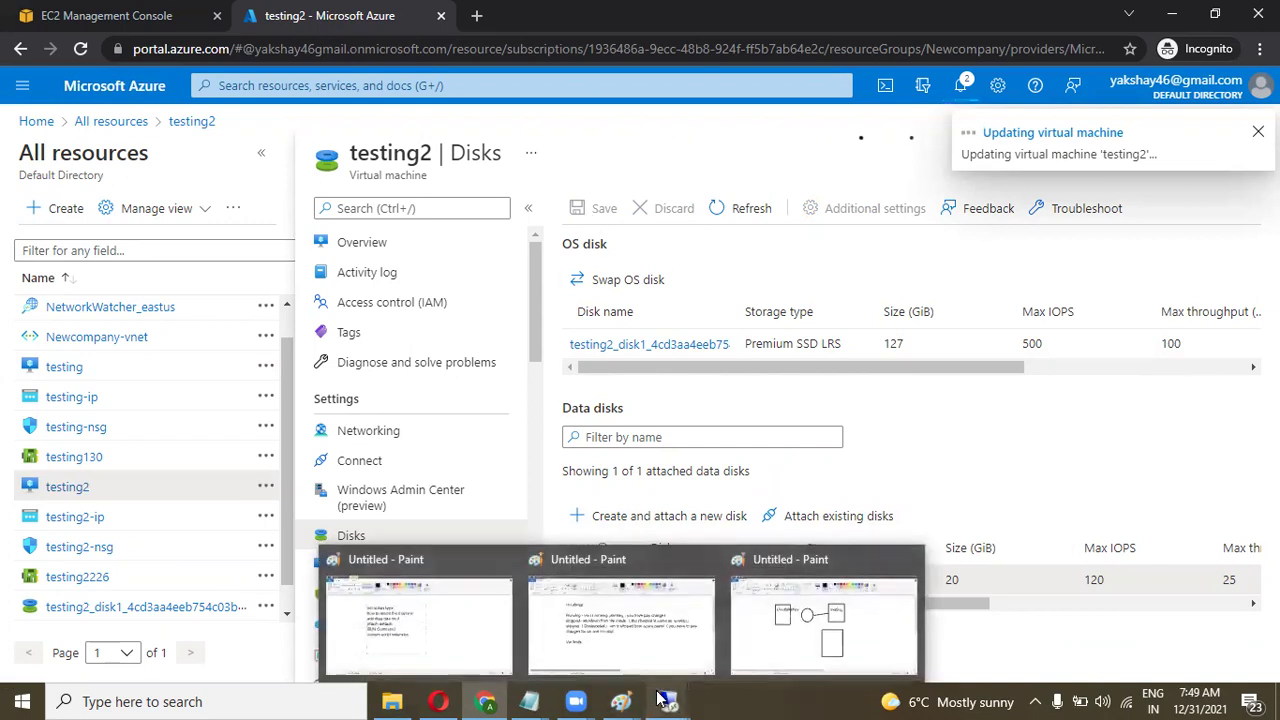
mouse_move(662, 698)
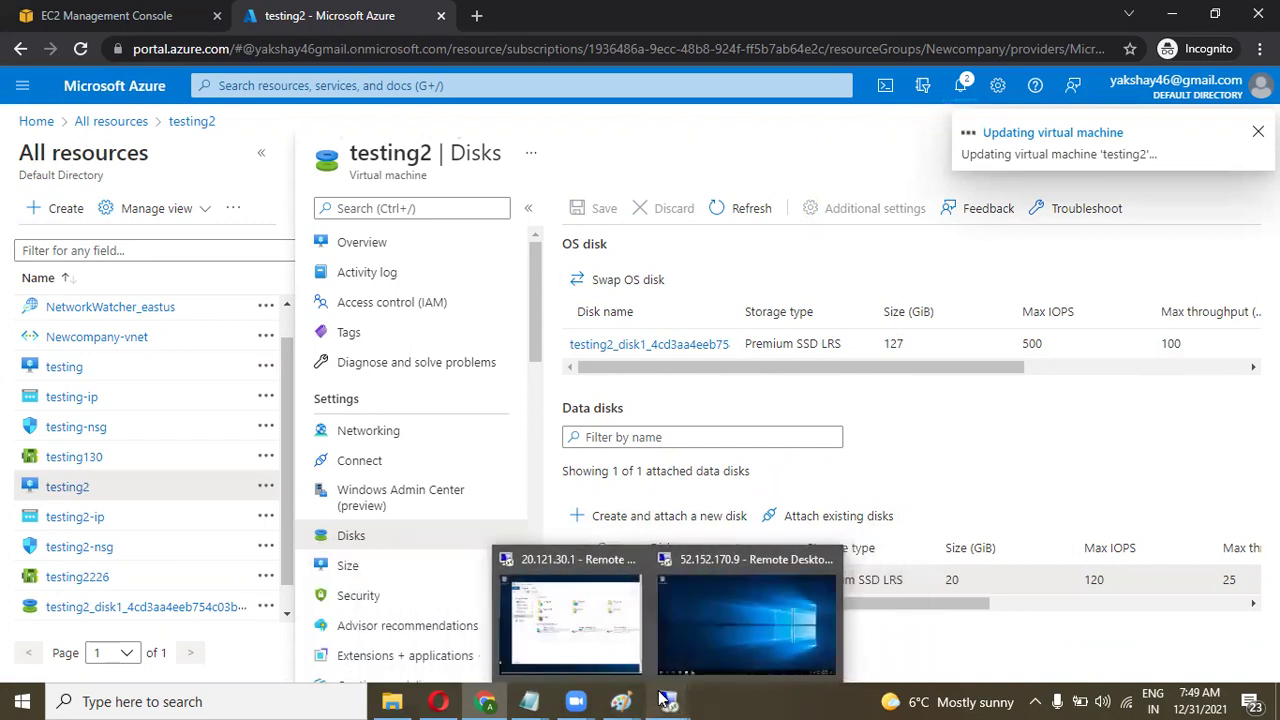
On testing2, refresh This PC and open New Volume (F:), showing the testing folder and cloud azure file.
click(703, 632)
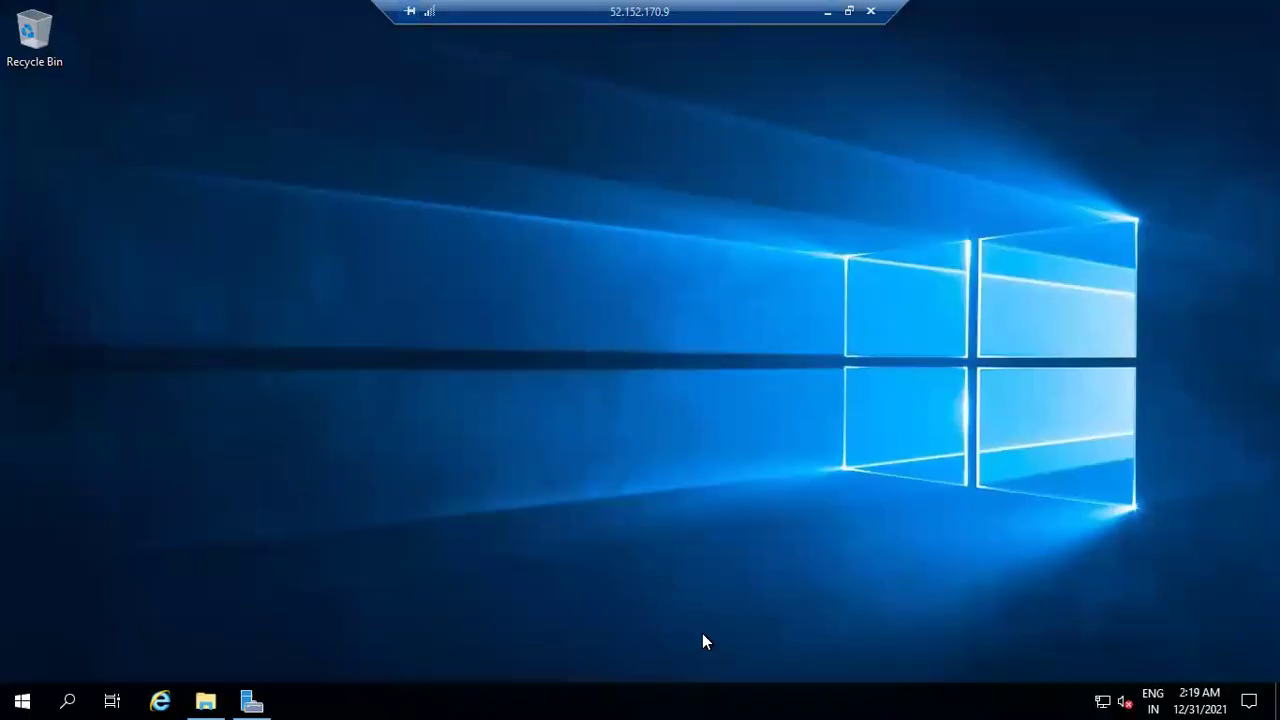
click(205, 701)
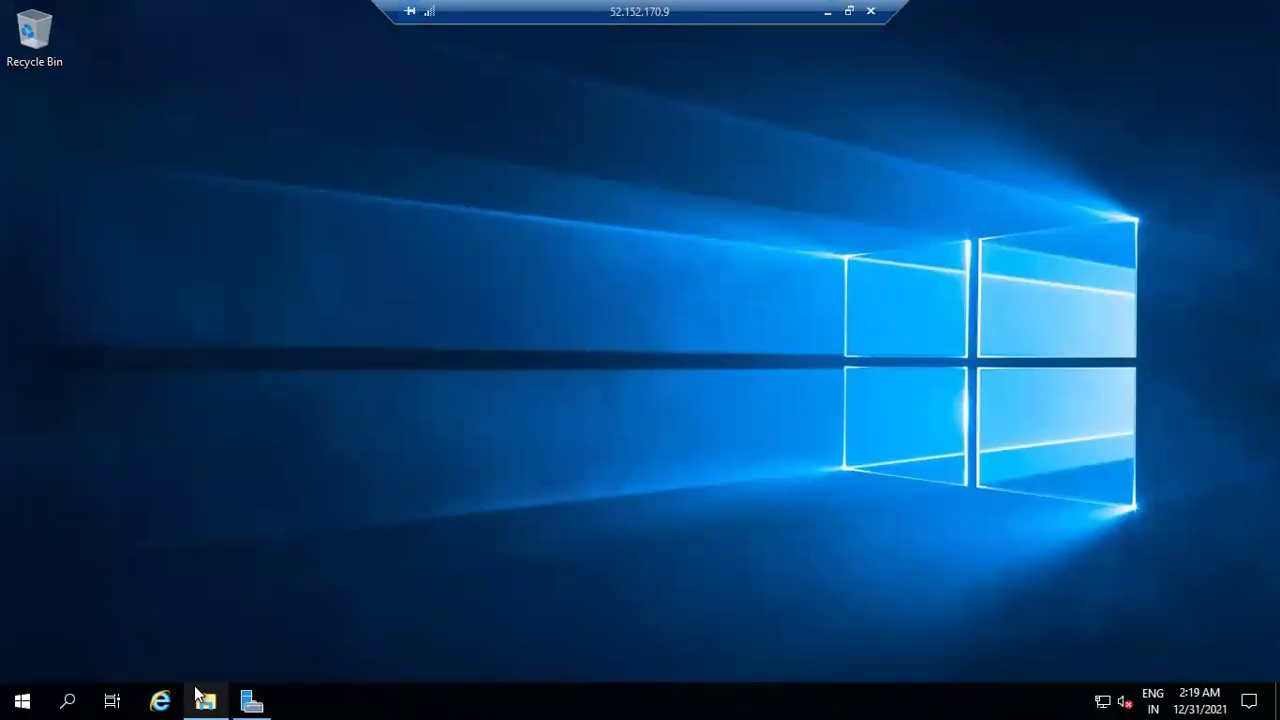
right_click(531, 566)
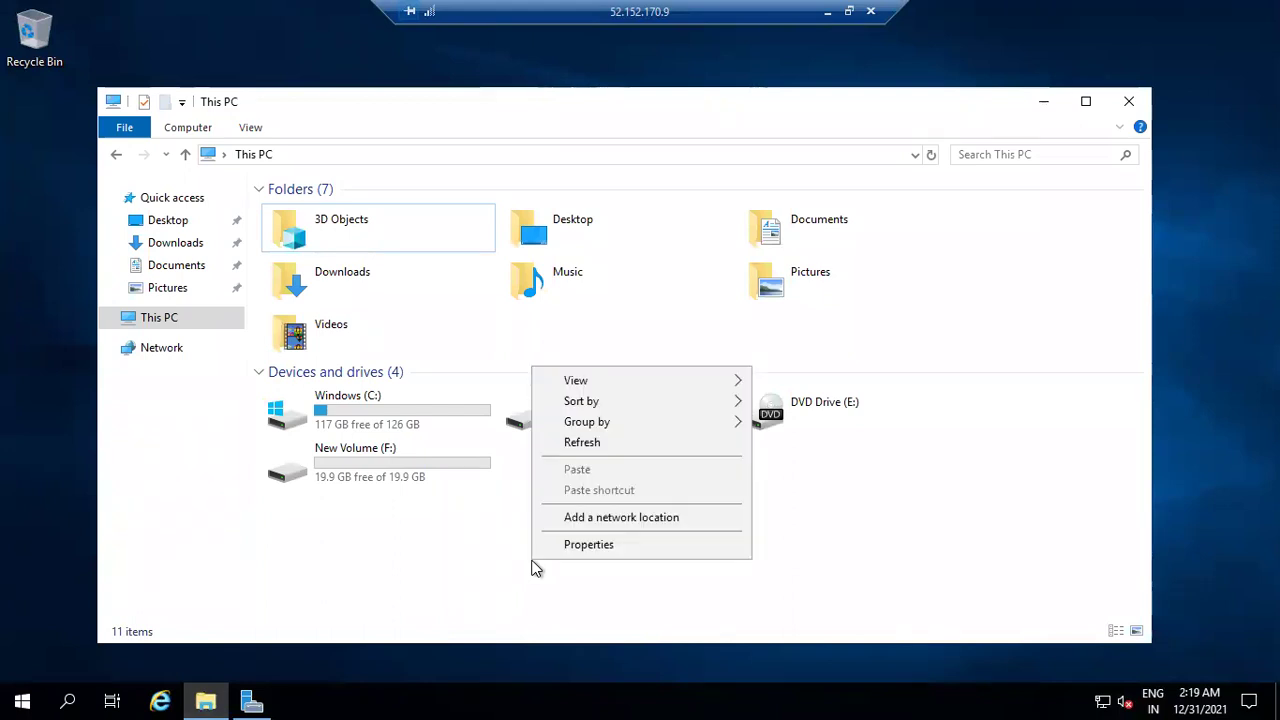
click(600, 442)
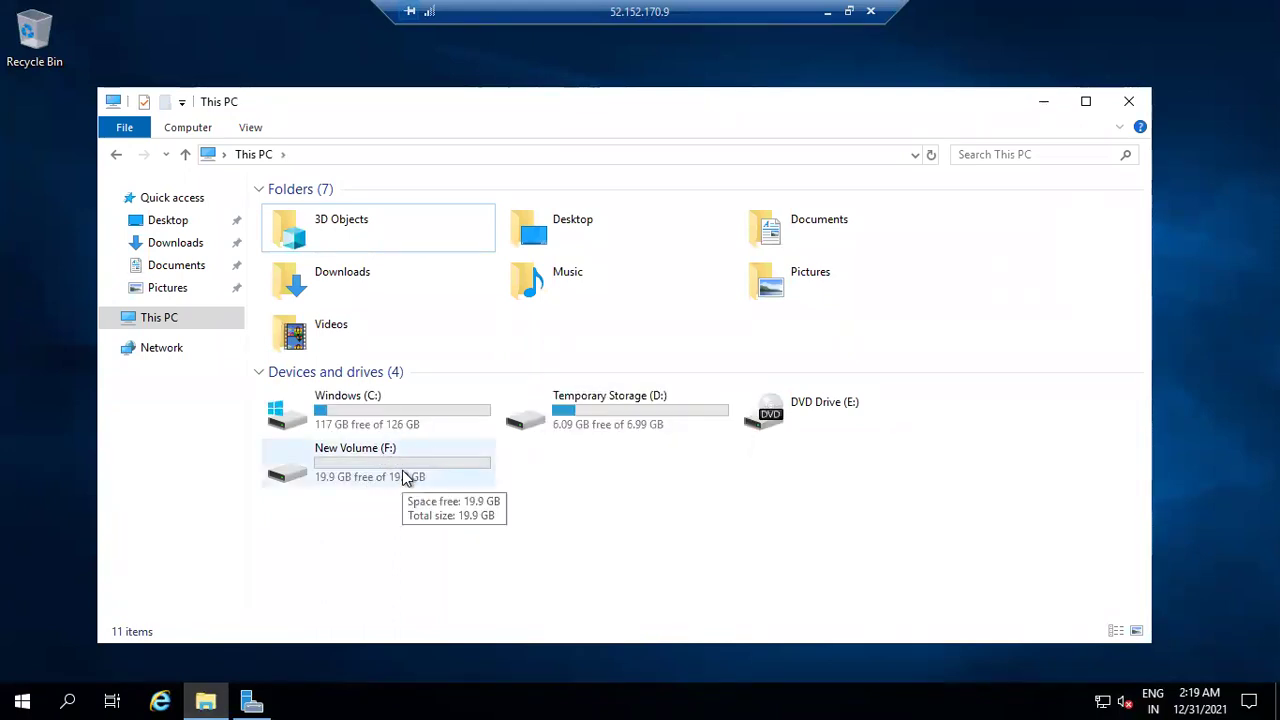
double_click(400, 477)
drag(324, 286, 342, 213)
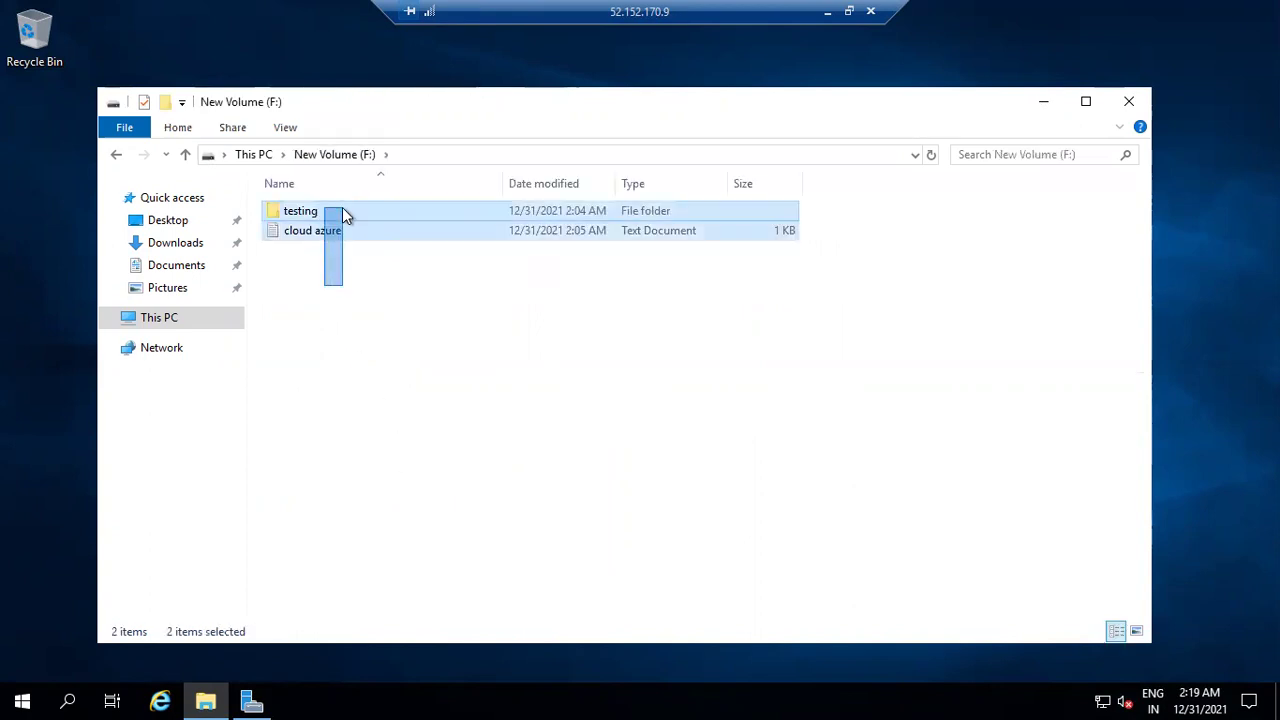
click(356, 279)
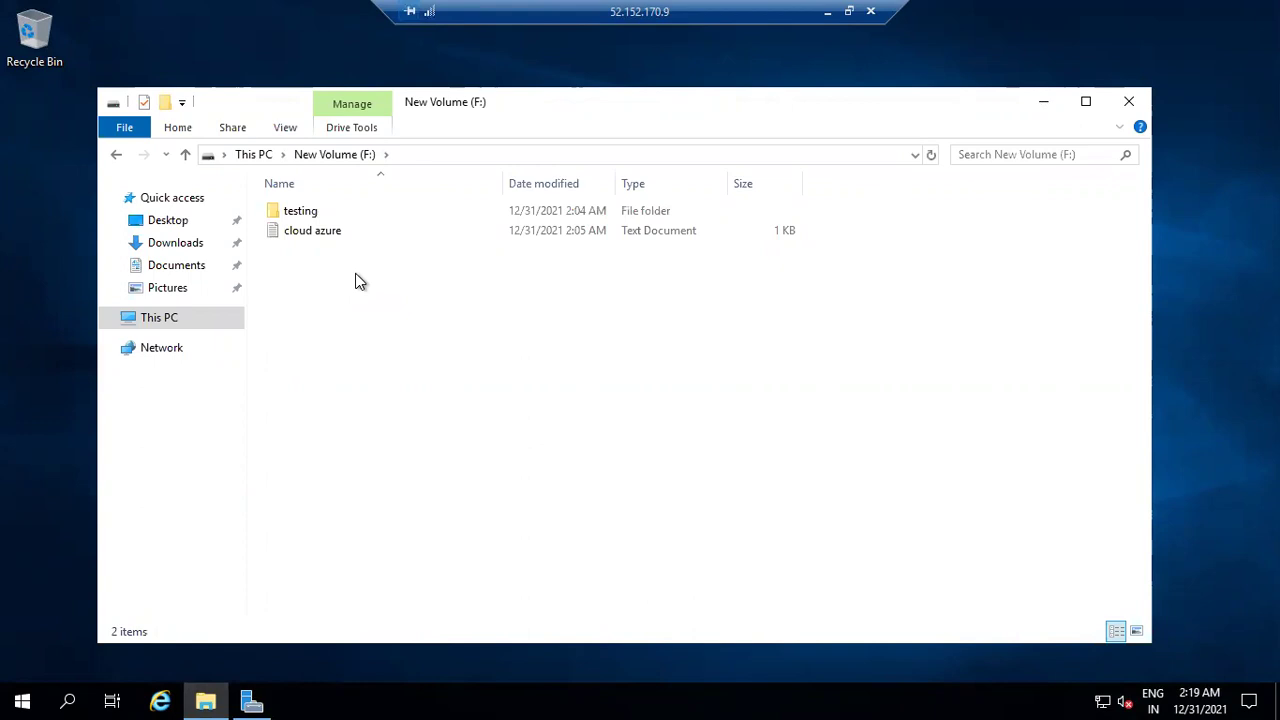
click(829, 13)
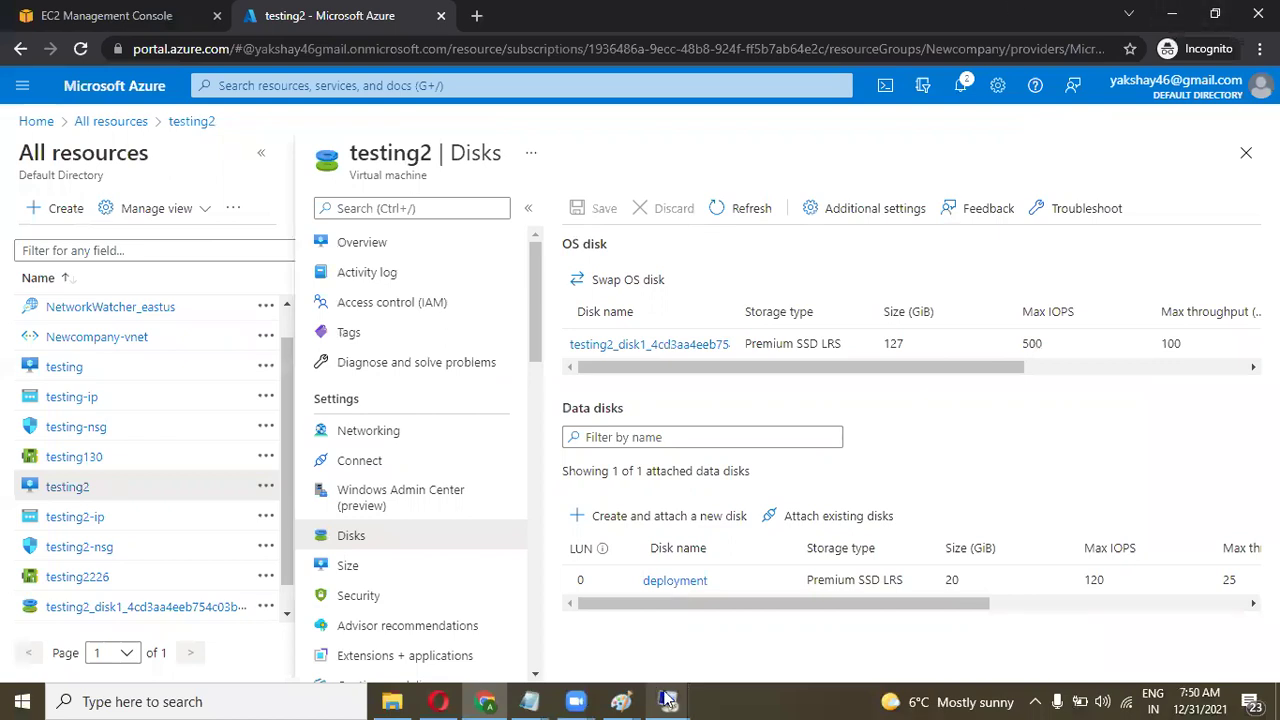
mouse_move(670, 701)
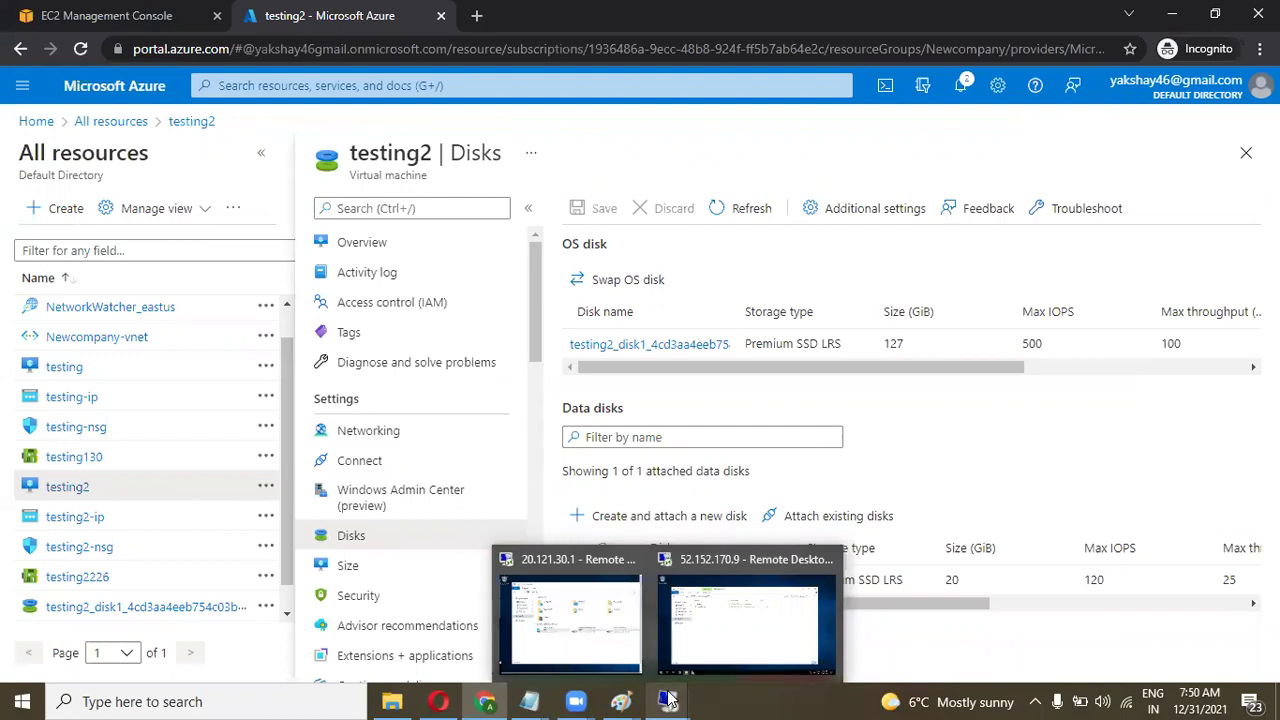
Check the contents of Temporary Storage (D:) on testing2 several times from the drives list.
click(731, 626)
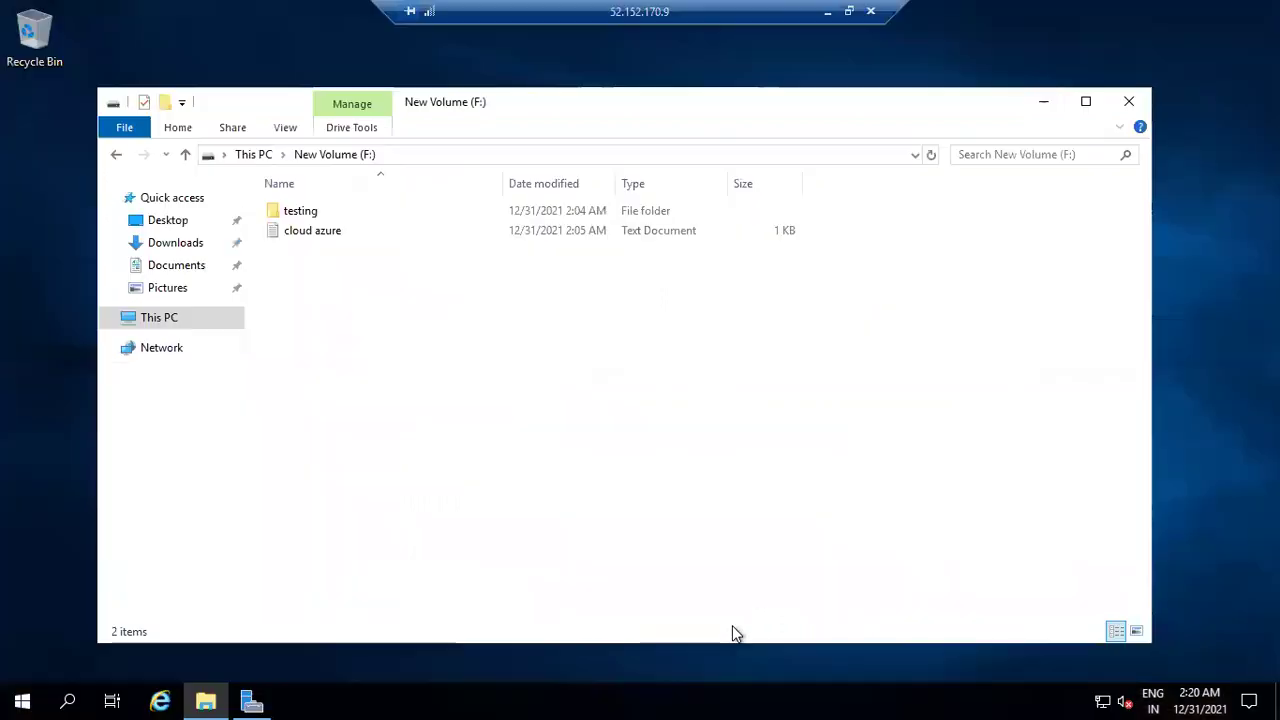
click(160, 317)
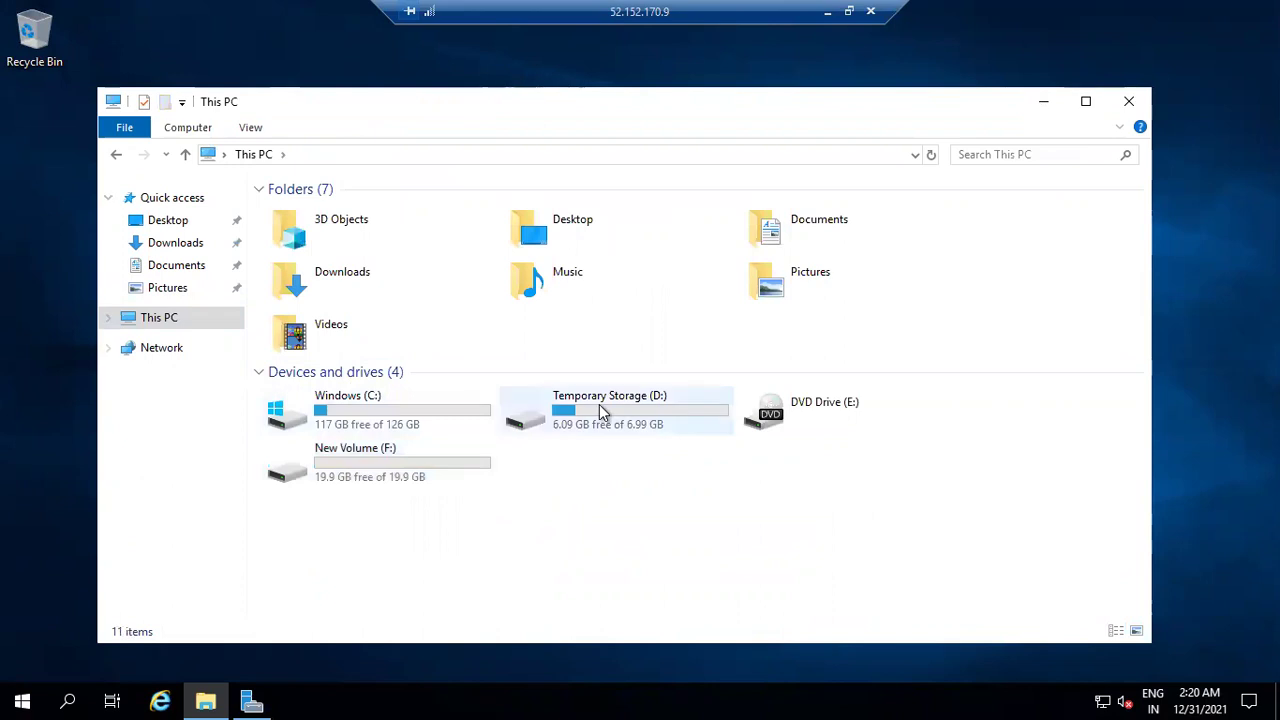
double_click(600, 410)
click(262, 154)
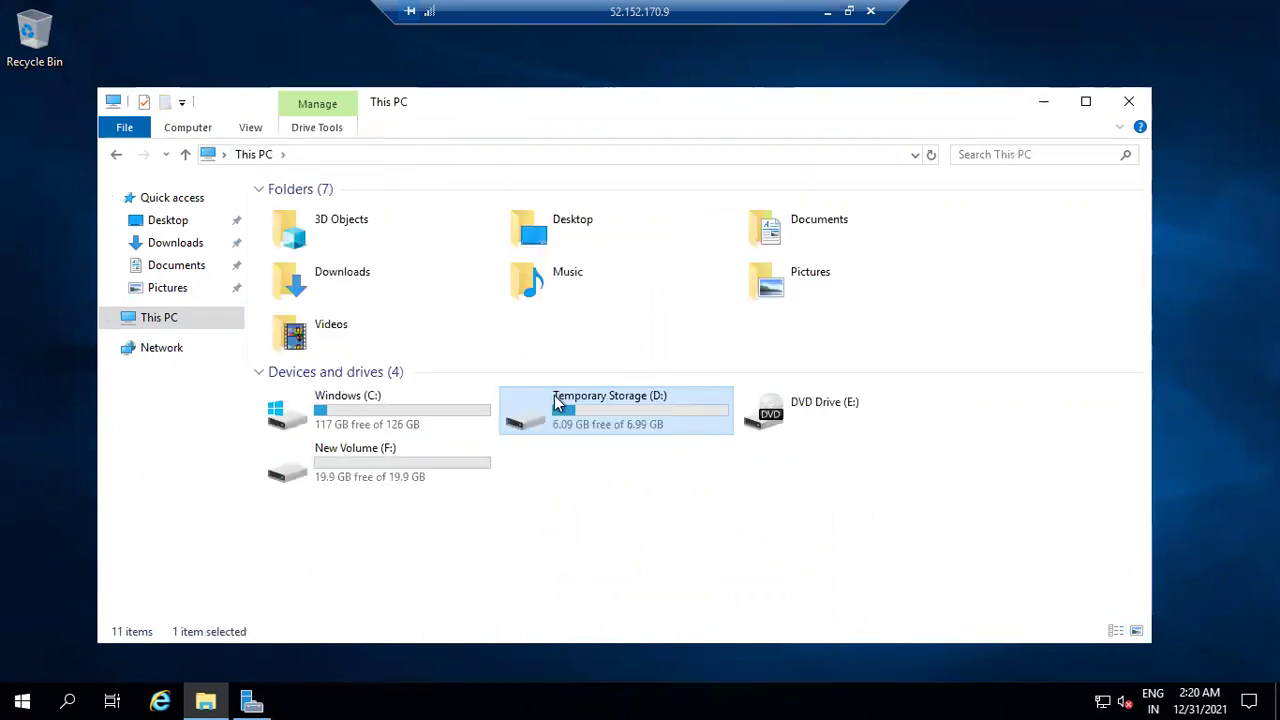
double_click(557, 402)
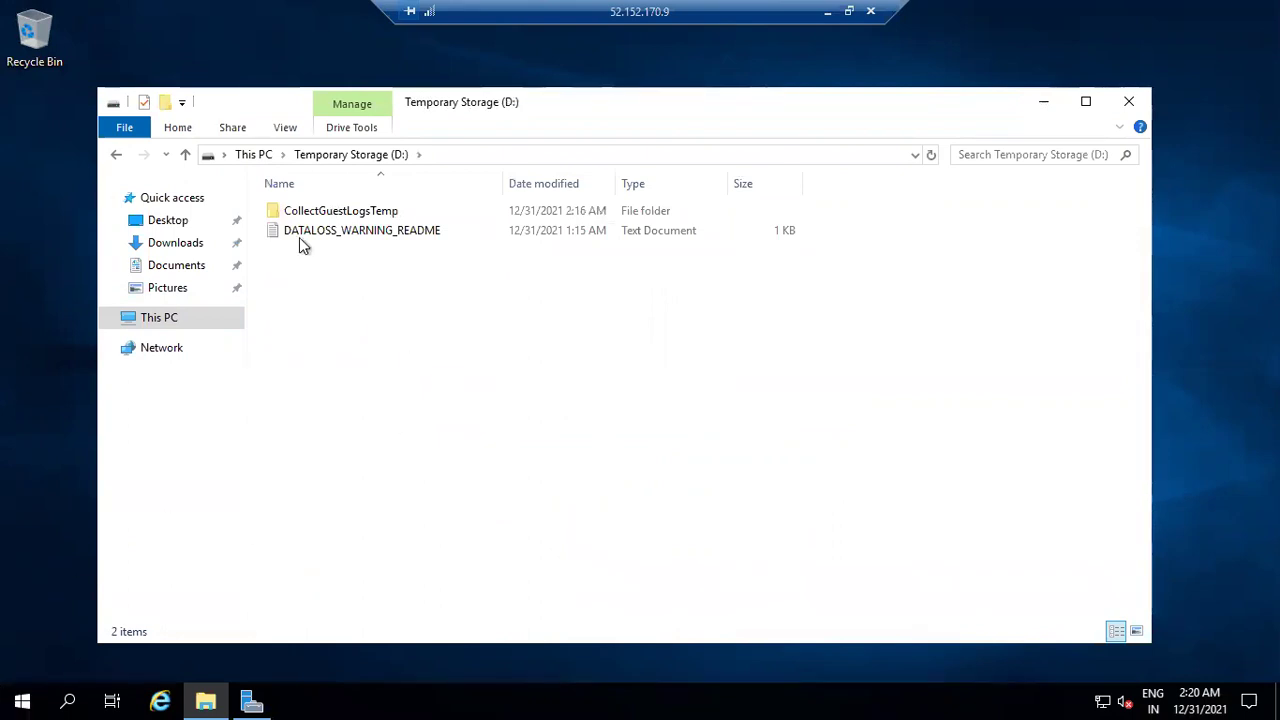
click(258, 159)
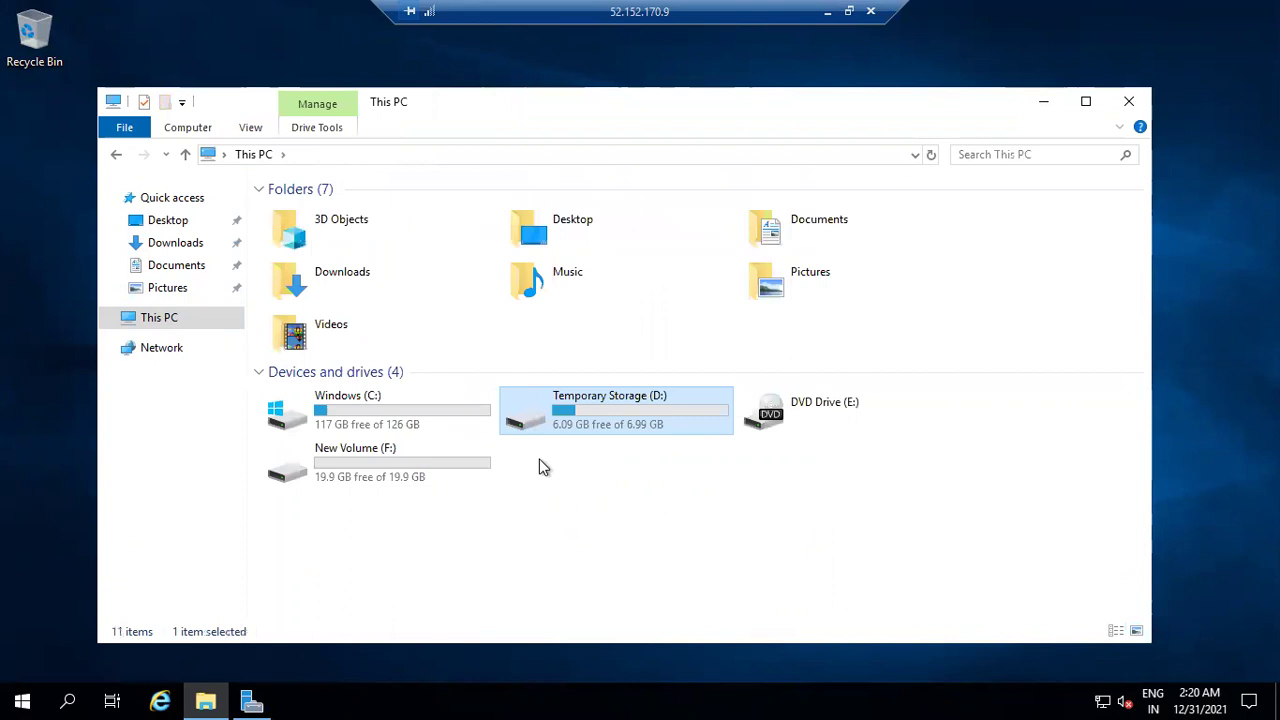
double_click(587, 402)
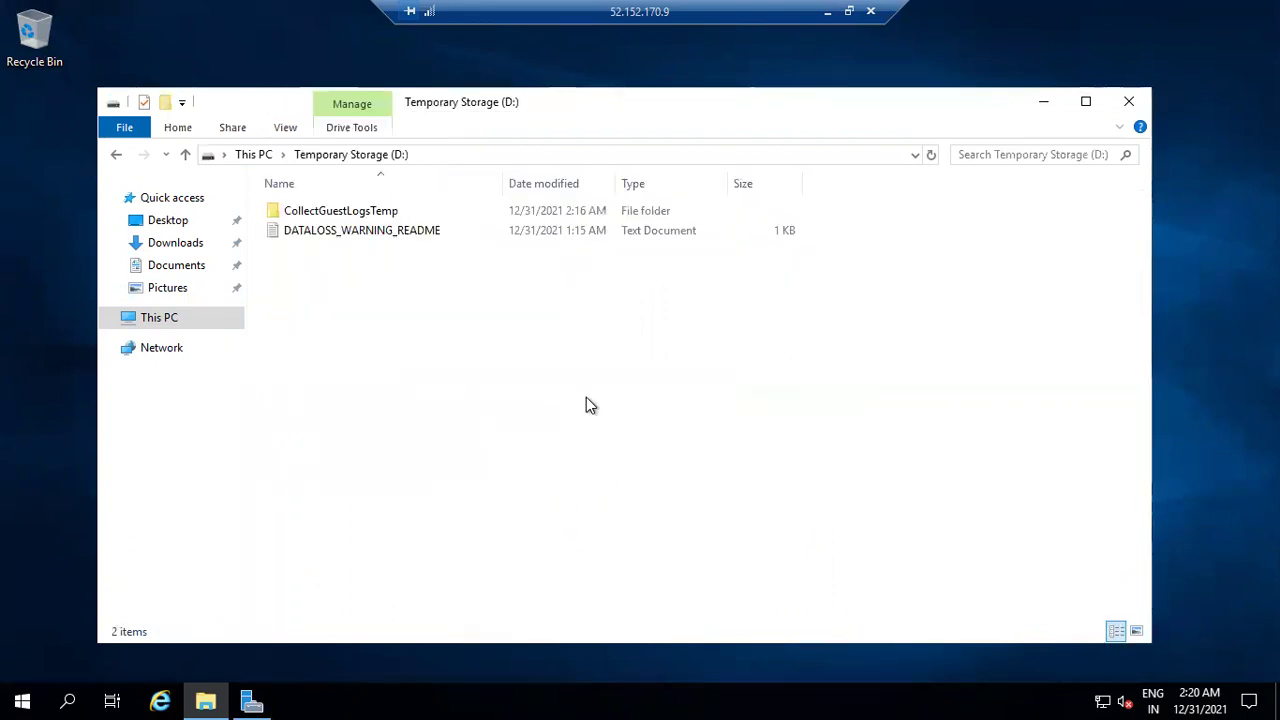
click(253, 155)
Copy everything from New Volume (F:) into Temporary Storage (D:), then minimize the remote session.
double_click(357, 440)
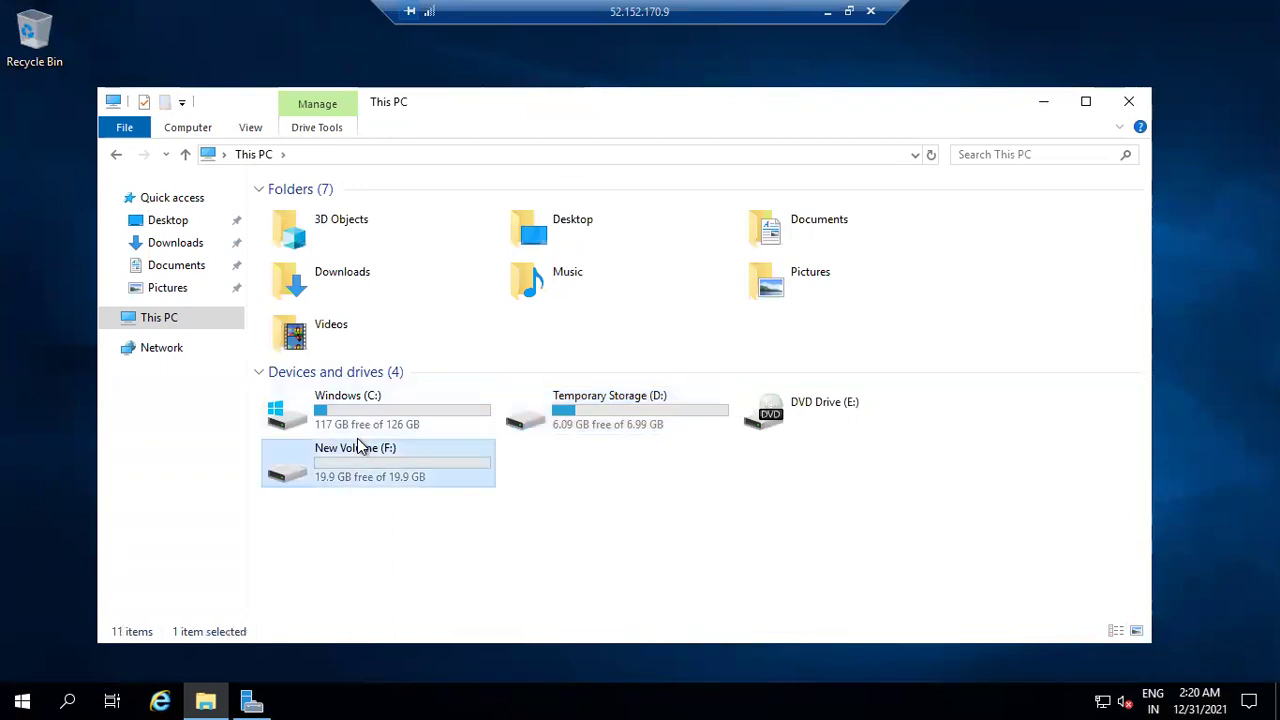
key(ctrl+a)
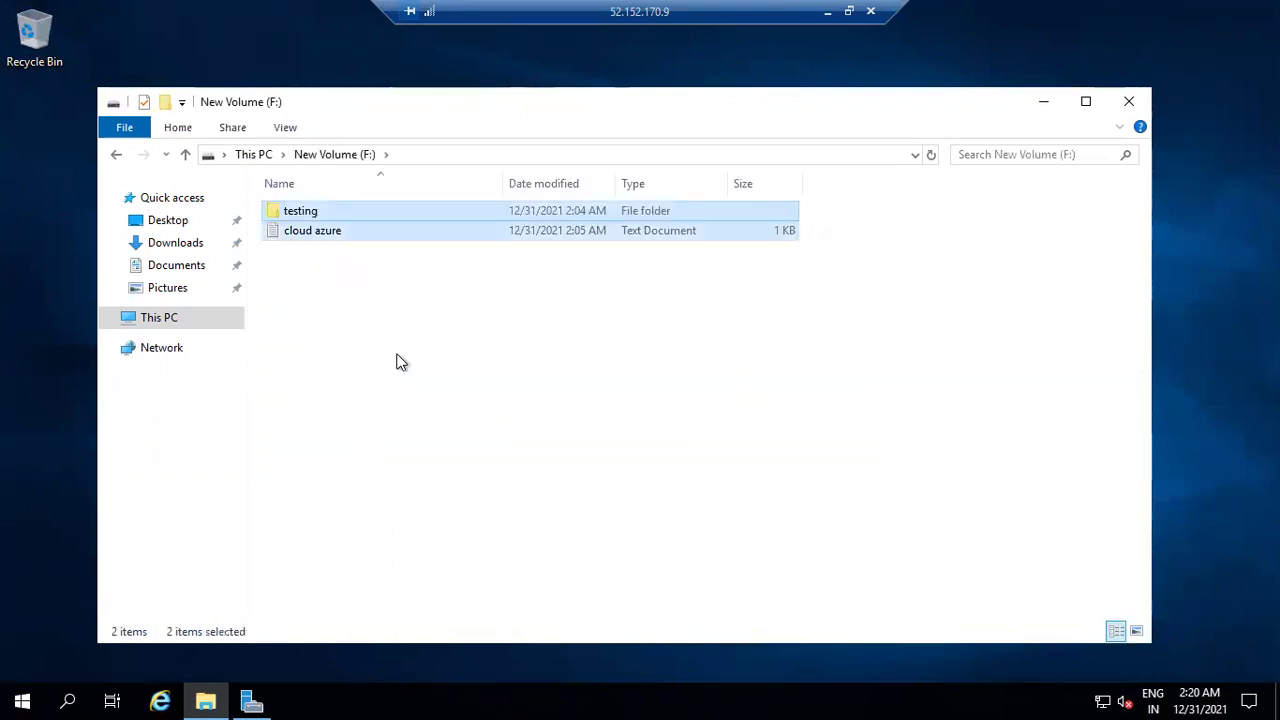
click(255, 155)
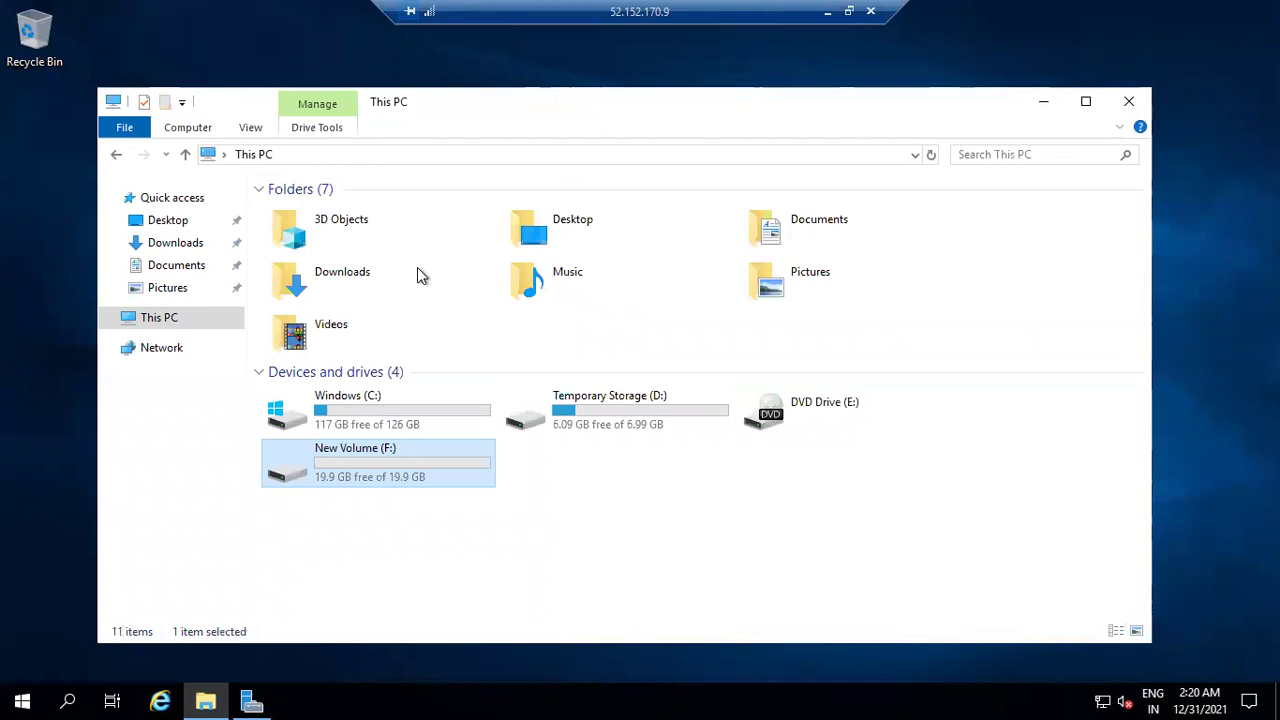
double_click(557, 405)
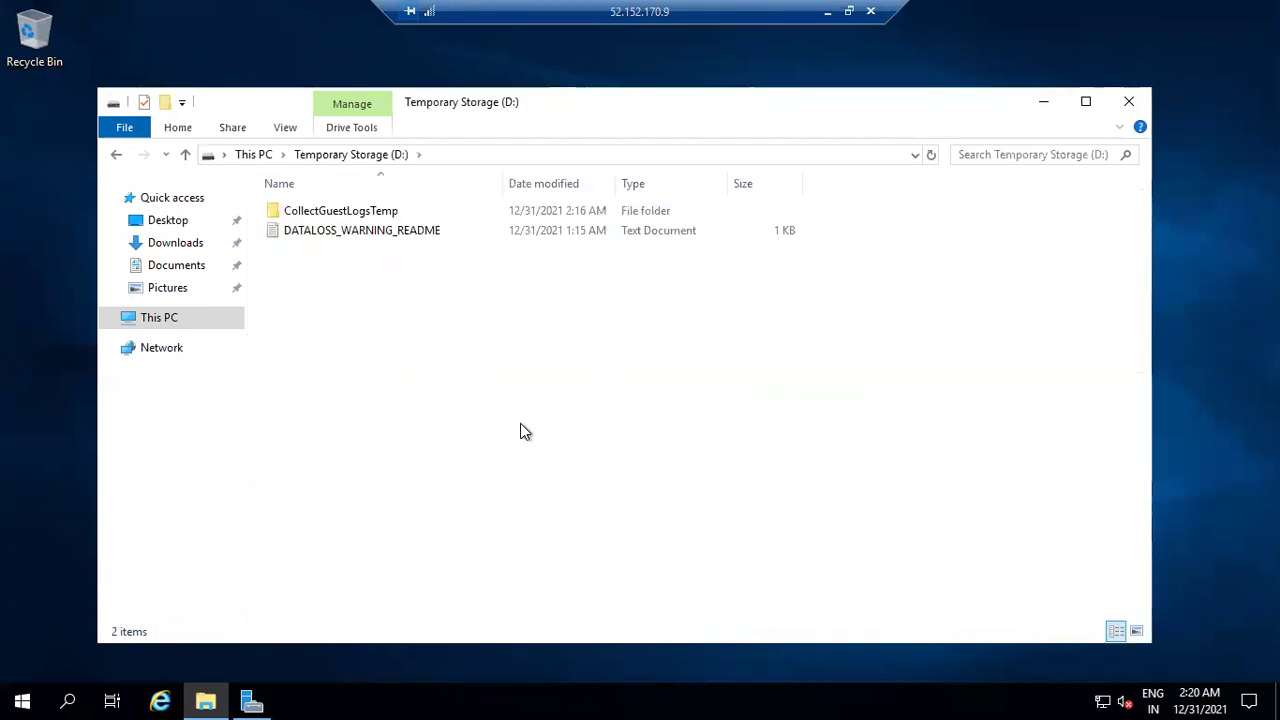
key(ctrl+v)
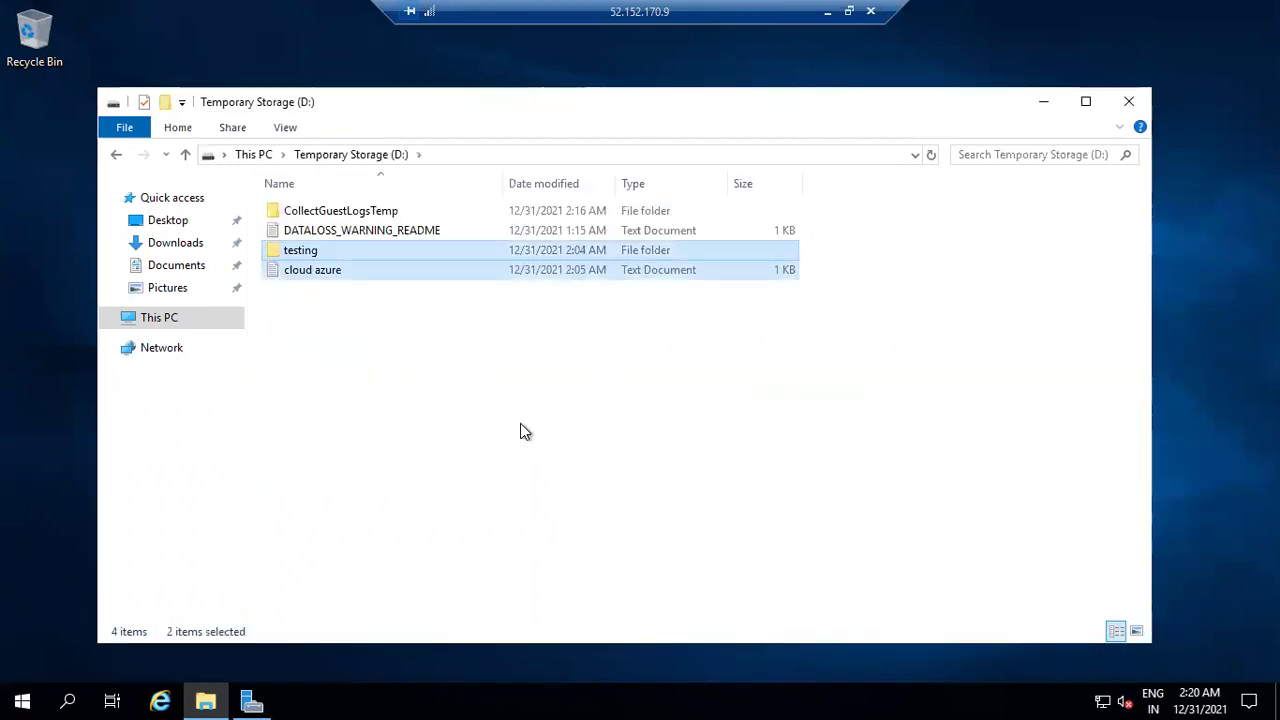
click(520, 423)
click(20, 696)
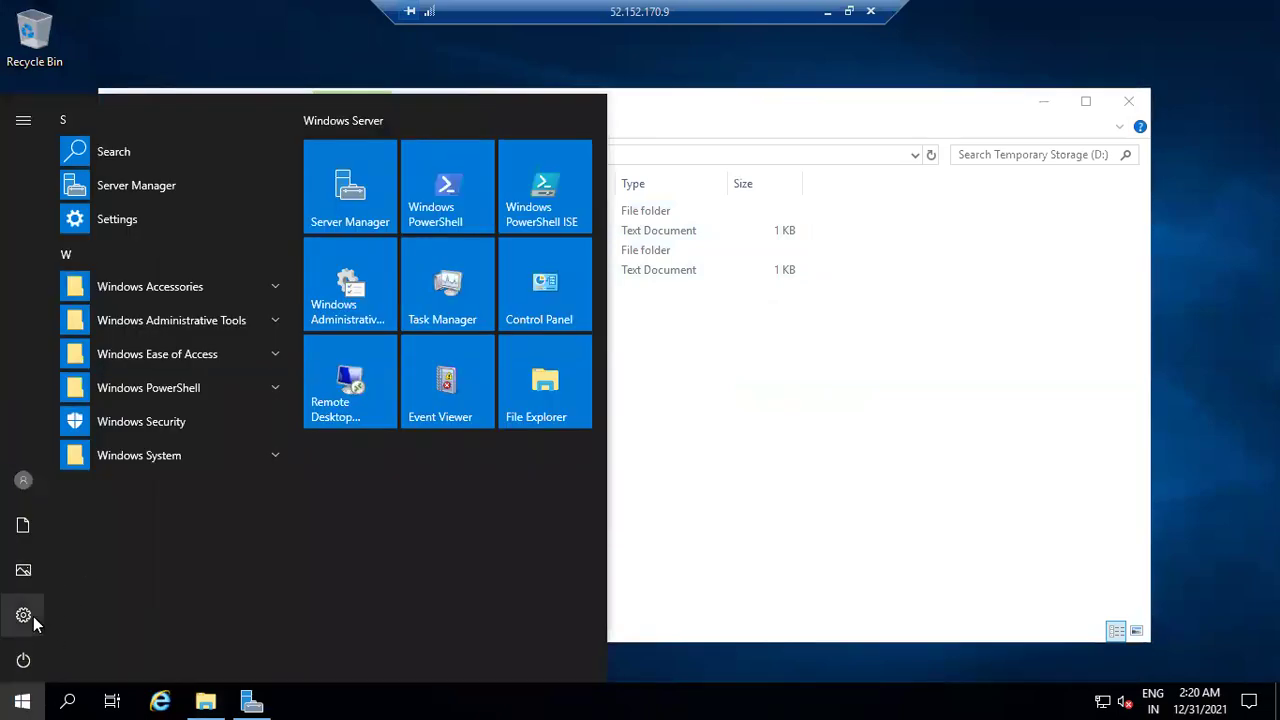
click(674, 451)
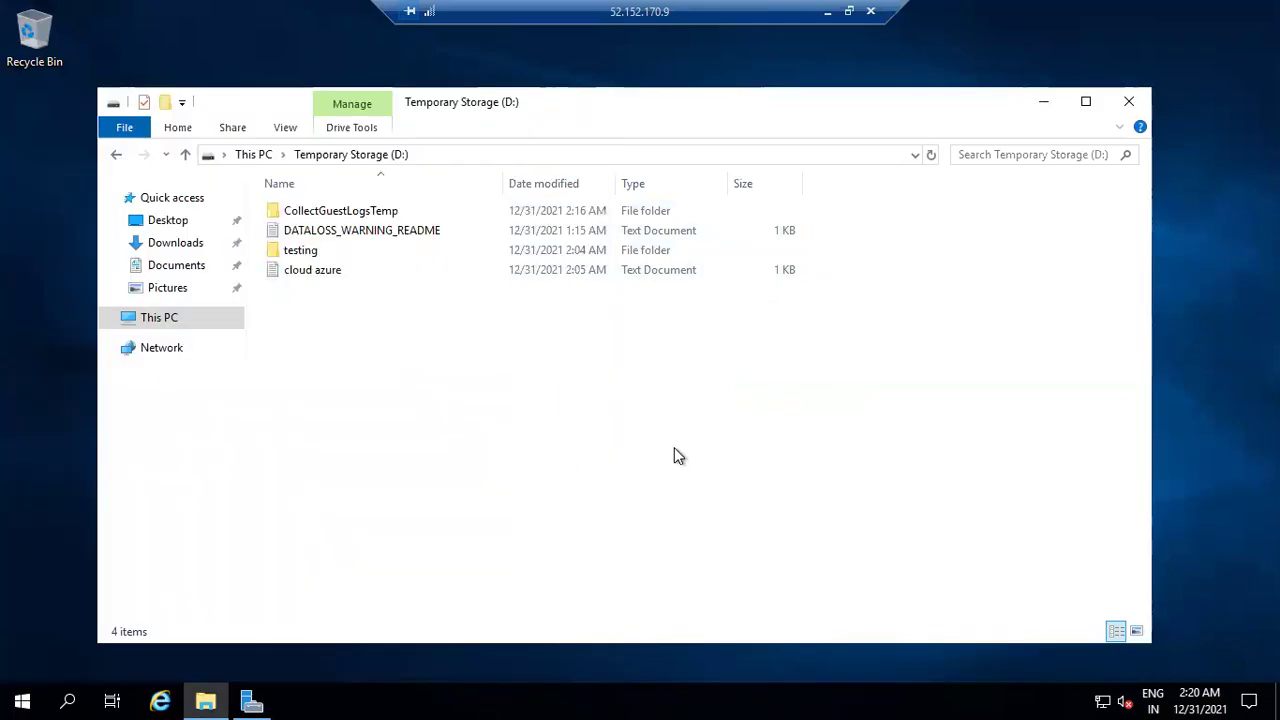
click(827, 13)
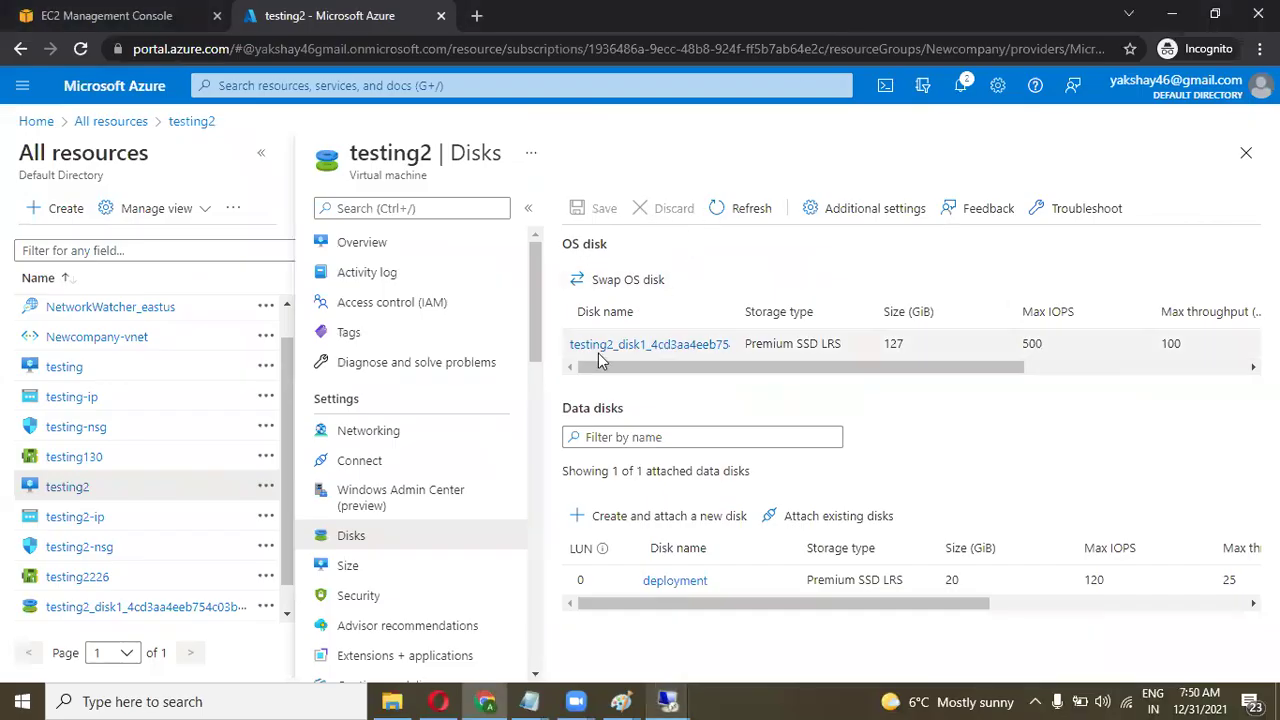
Restart the testing2 virtual machine from its Overview page.
click(378, 243)
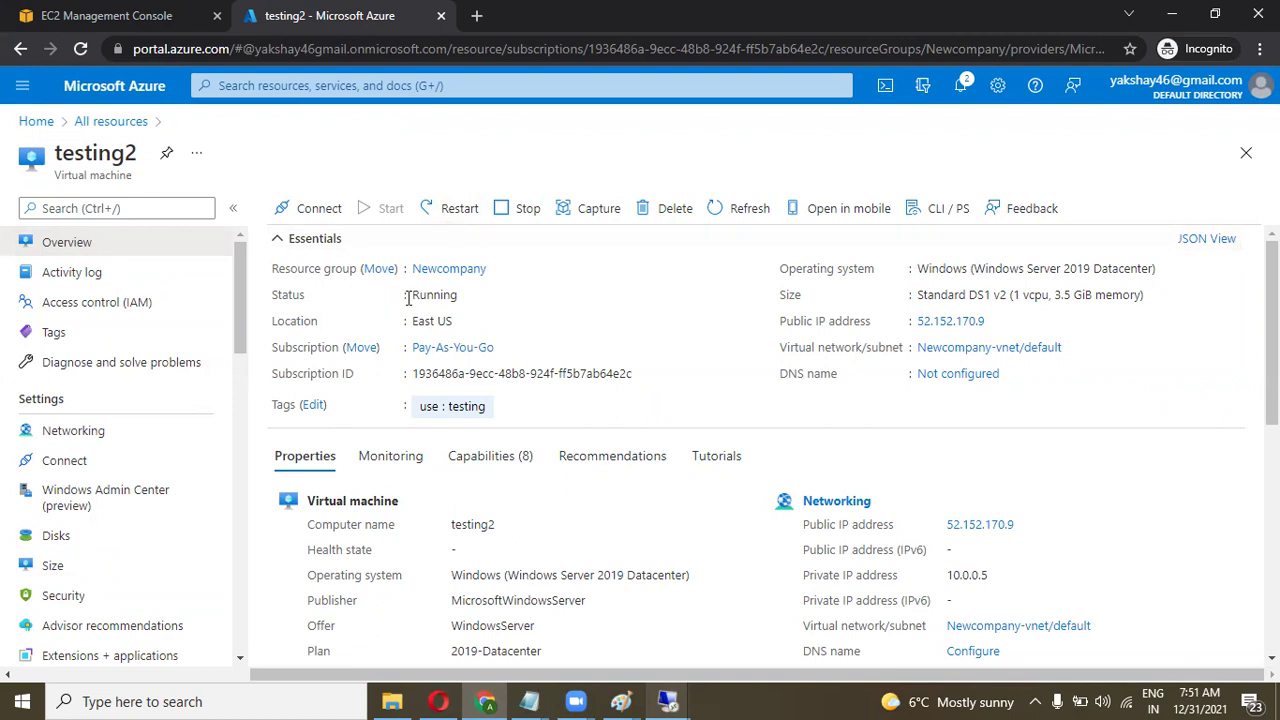
click(452, 212)
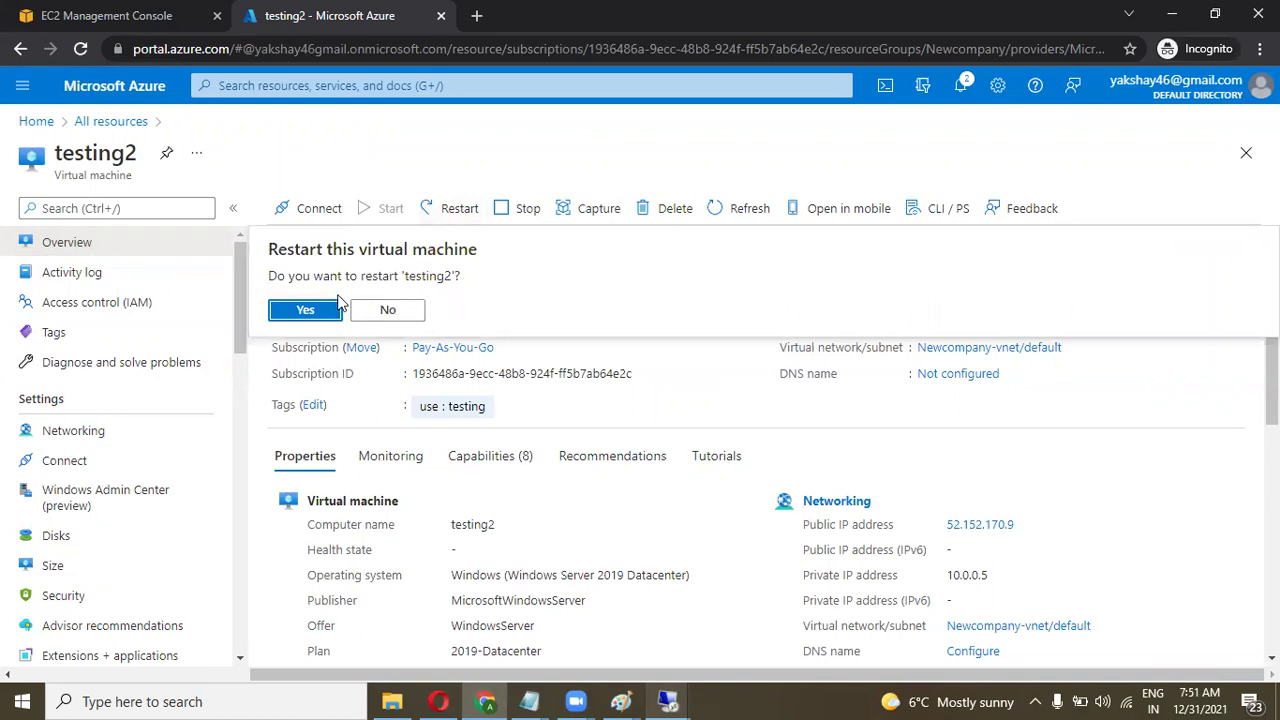
click(315, 309)
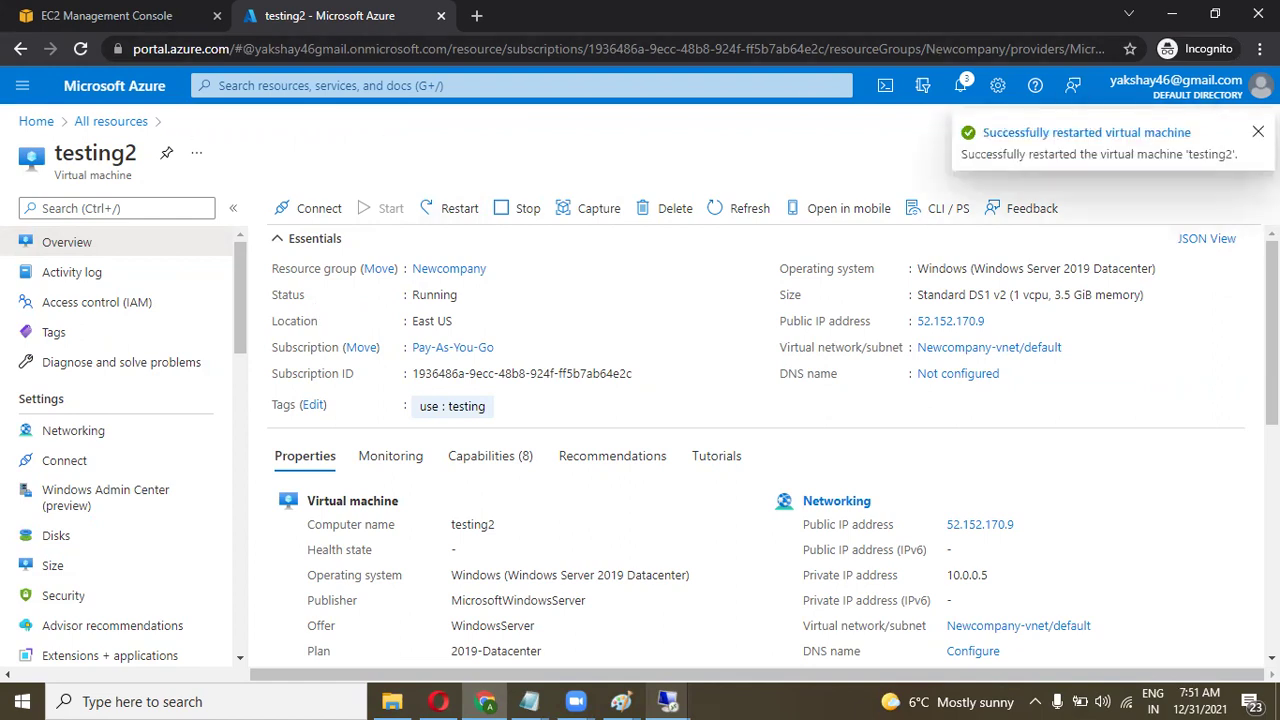
click(1258, 131)
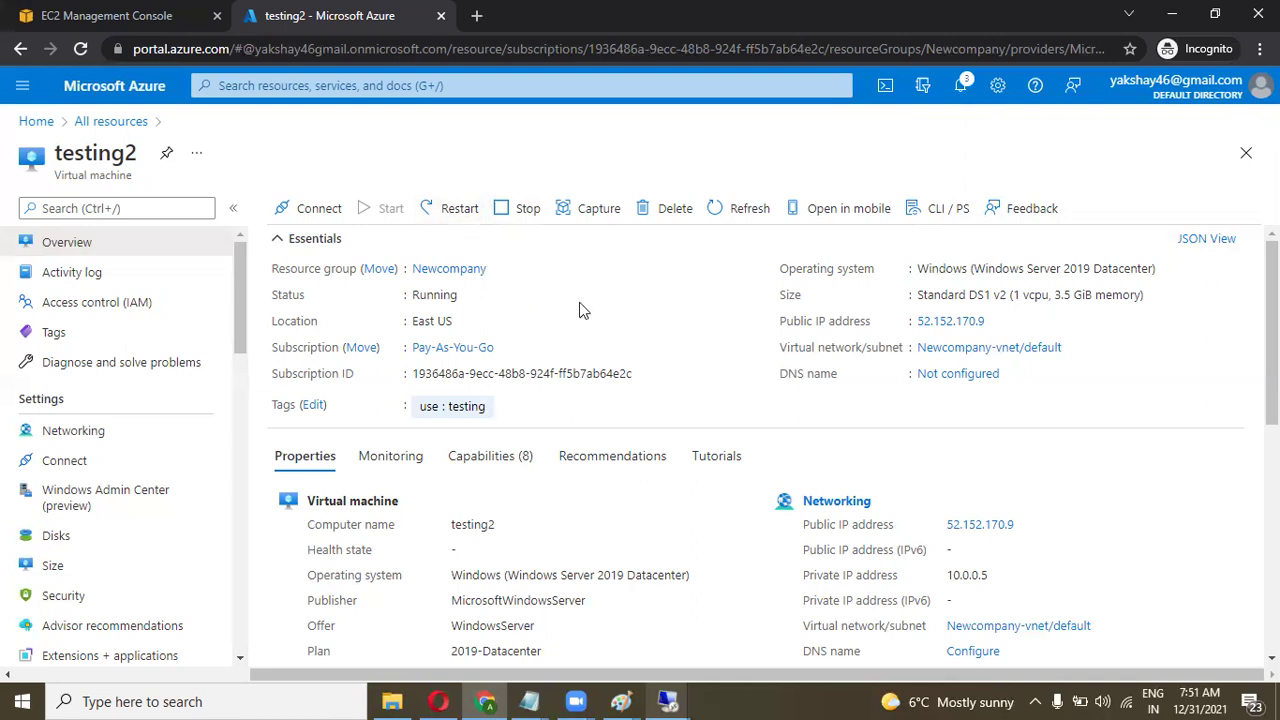
Review the notifications and copy testing2's public IP address 52.152.170.9.
click(962, 85)
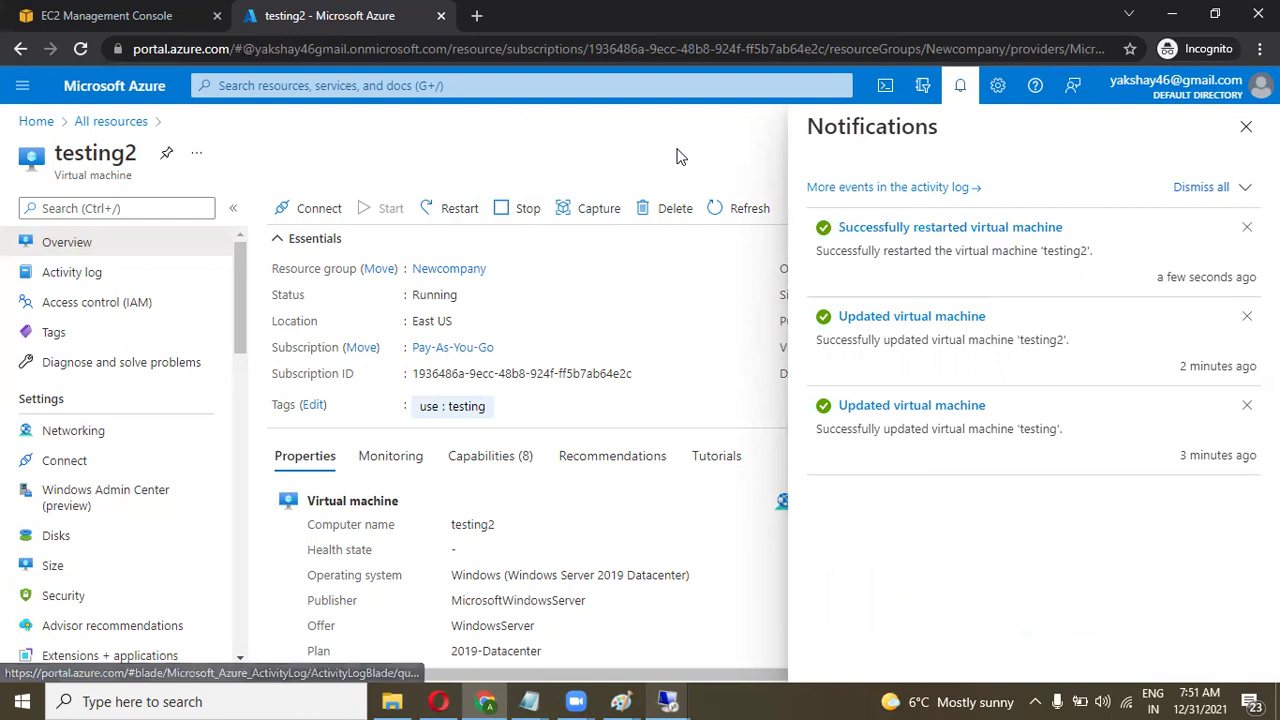
click(1246, 126)
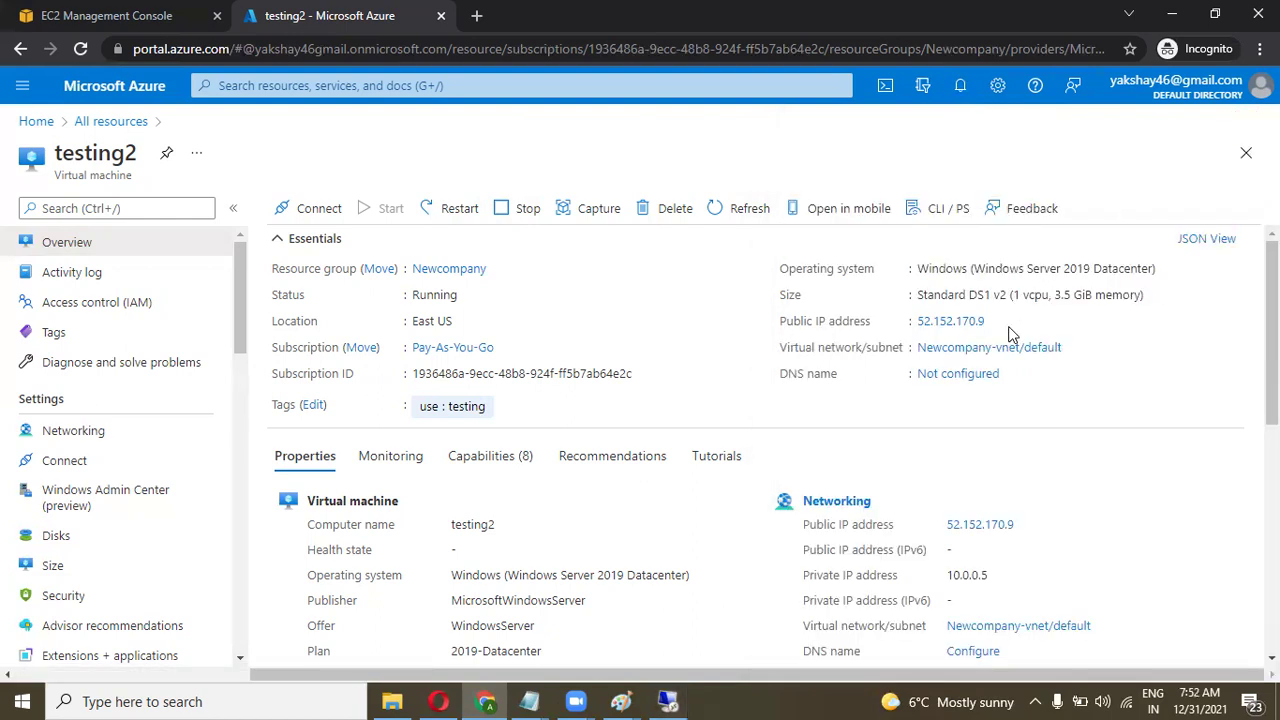
click(996, 321)
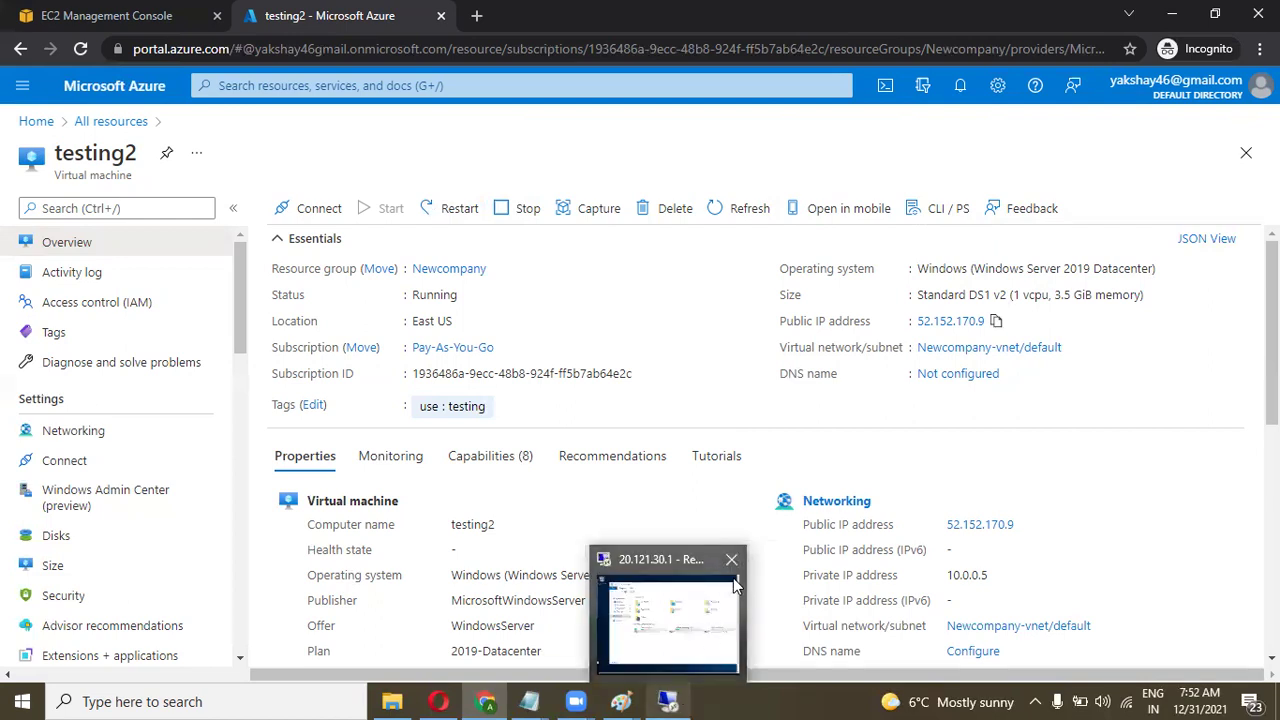
Disconnect the old session, launch Remote Desktop Connection via 'rdp', and connect to 52.152.170.9.
click(735, 559)
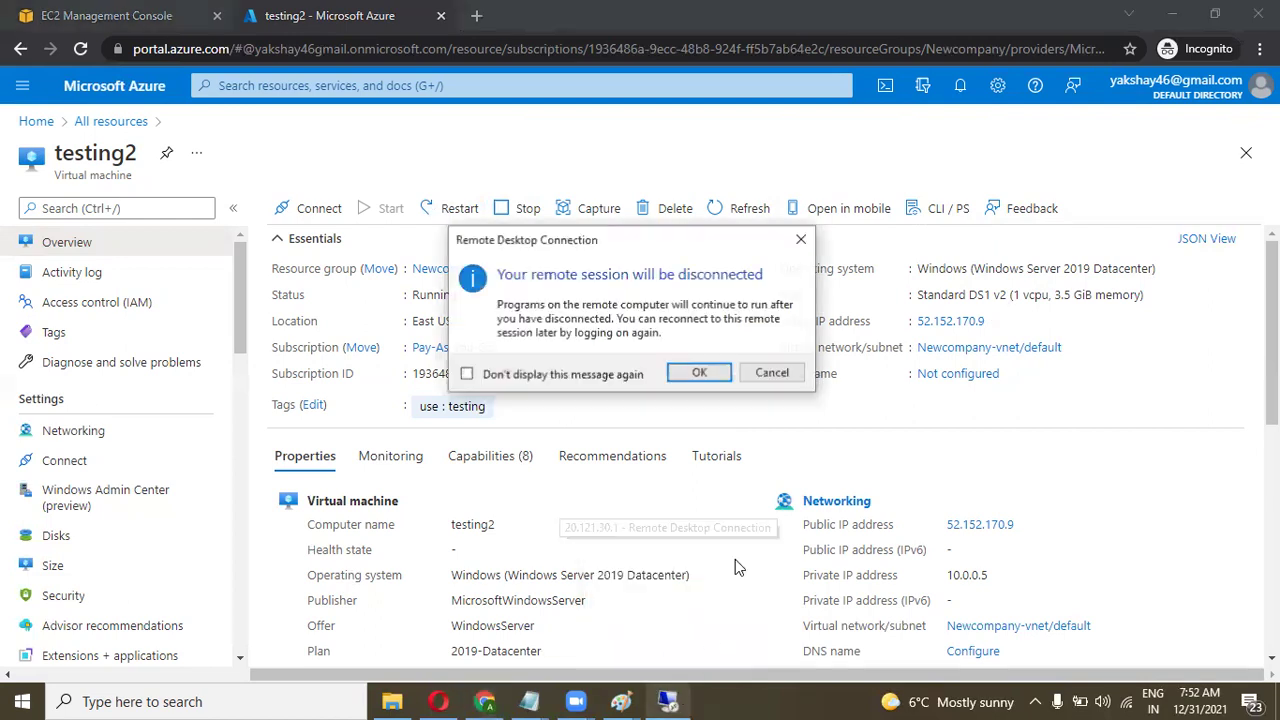
click(699, 372)
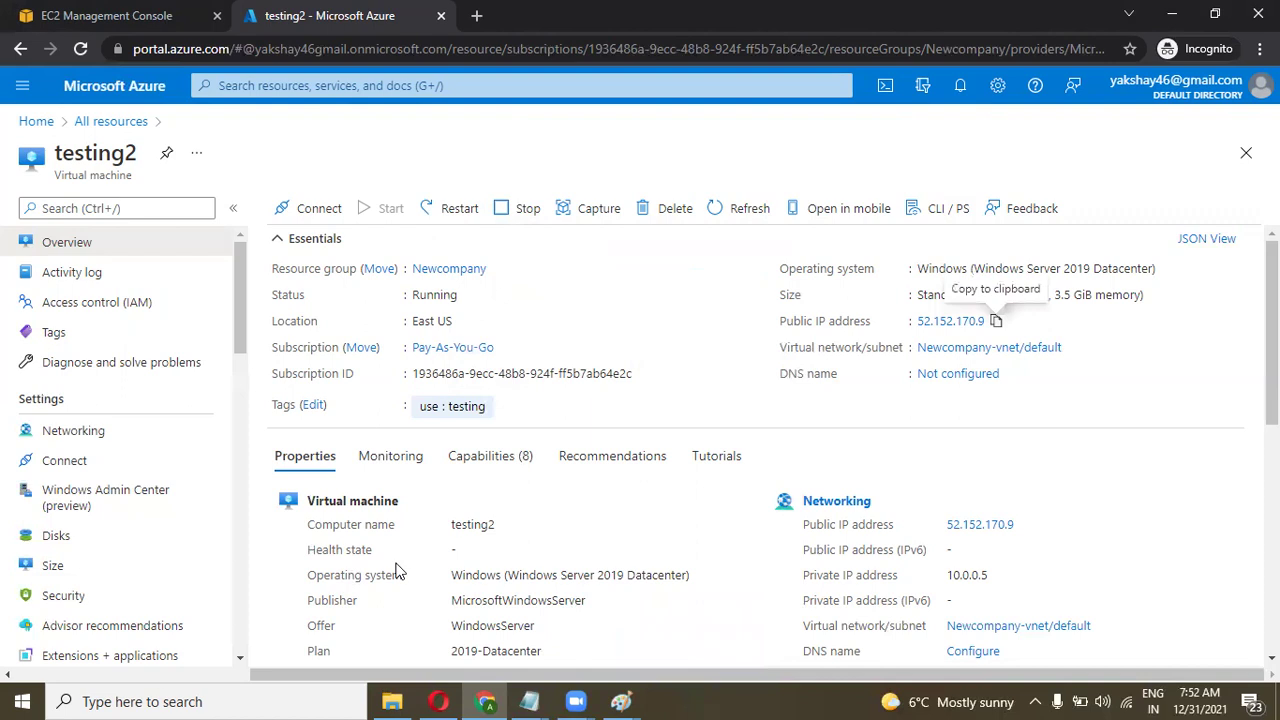
click(160, 700)
text(rdp)
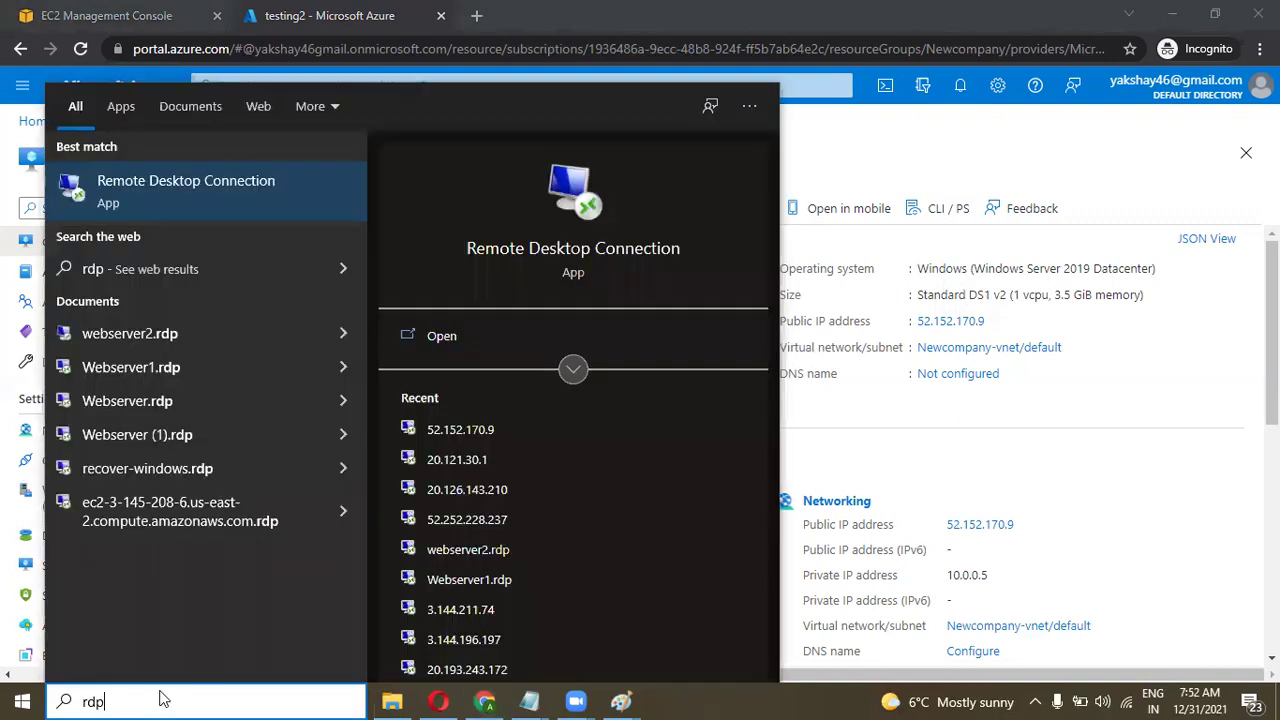
key(Return)
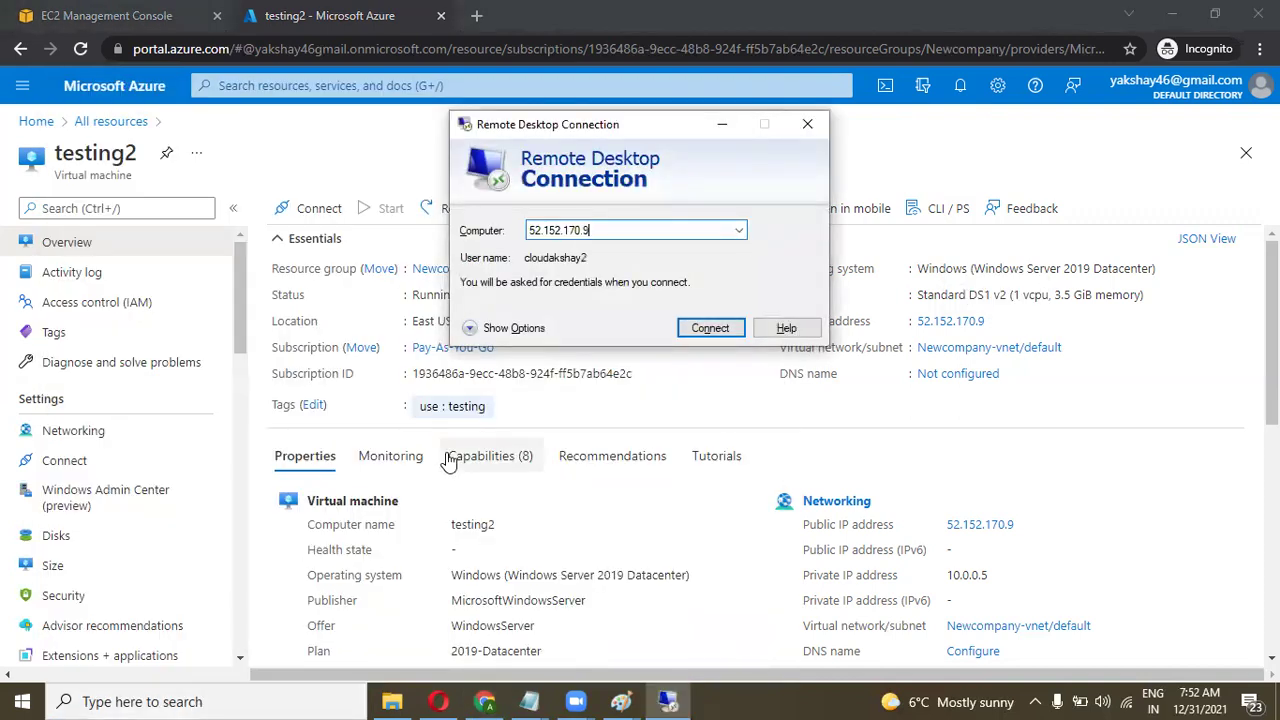
click(712, 330)
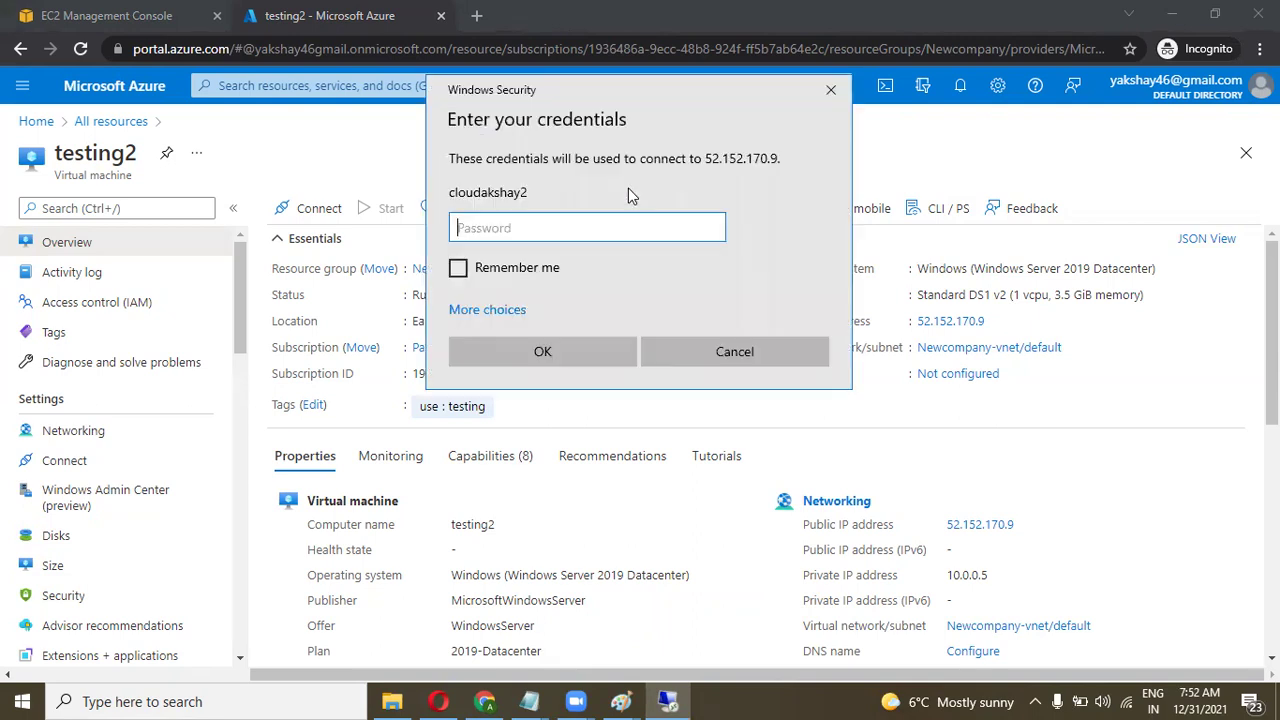
Enter the account password, accept the certificate warning, and show the session full screen.
key(Caps_Lock)
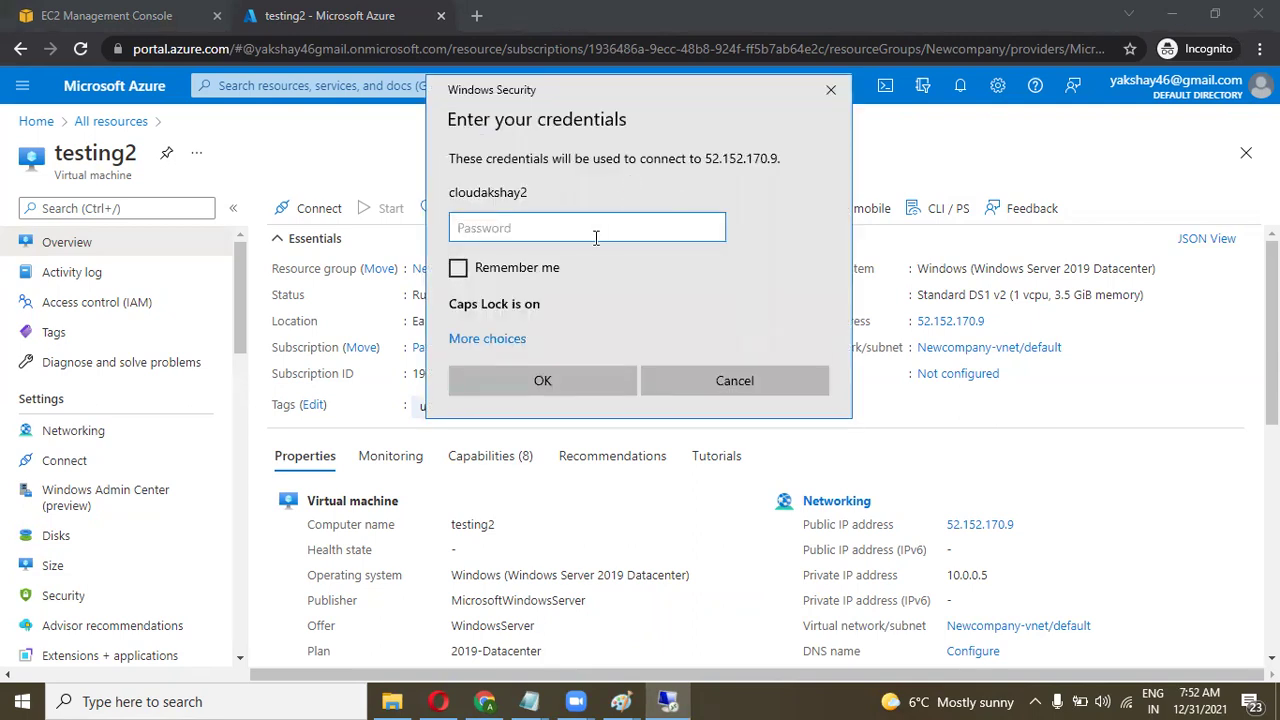
text(•)
key(Caps_Lock)
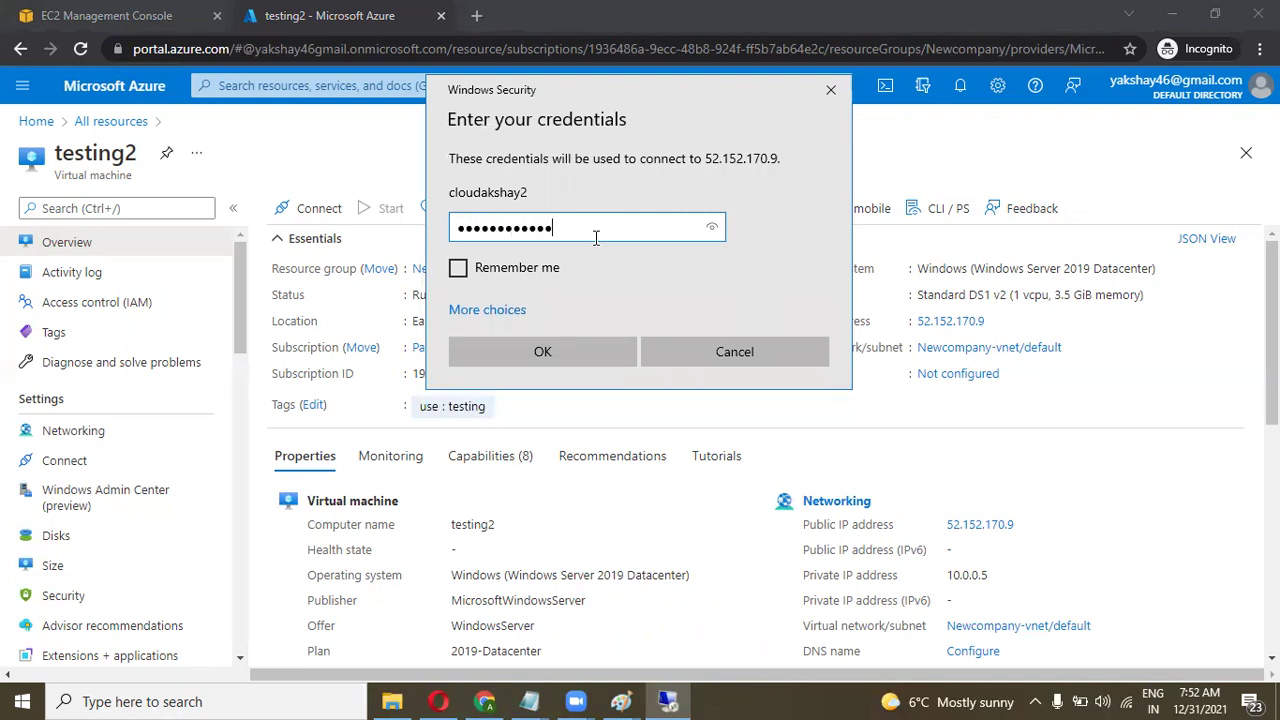
click(542, 351)
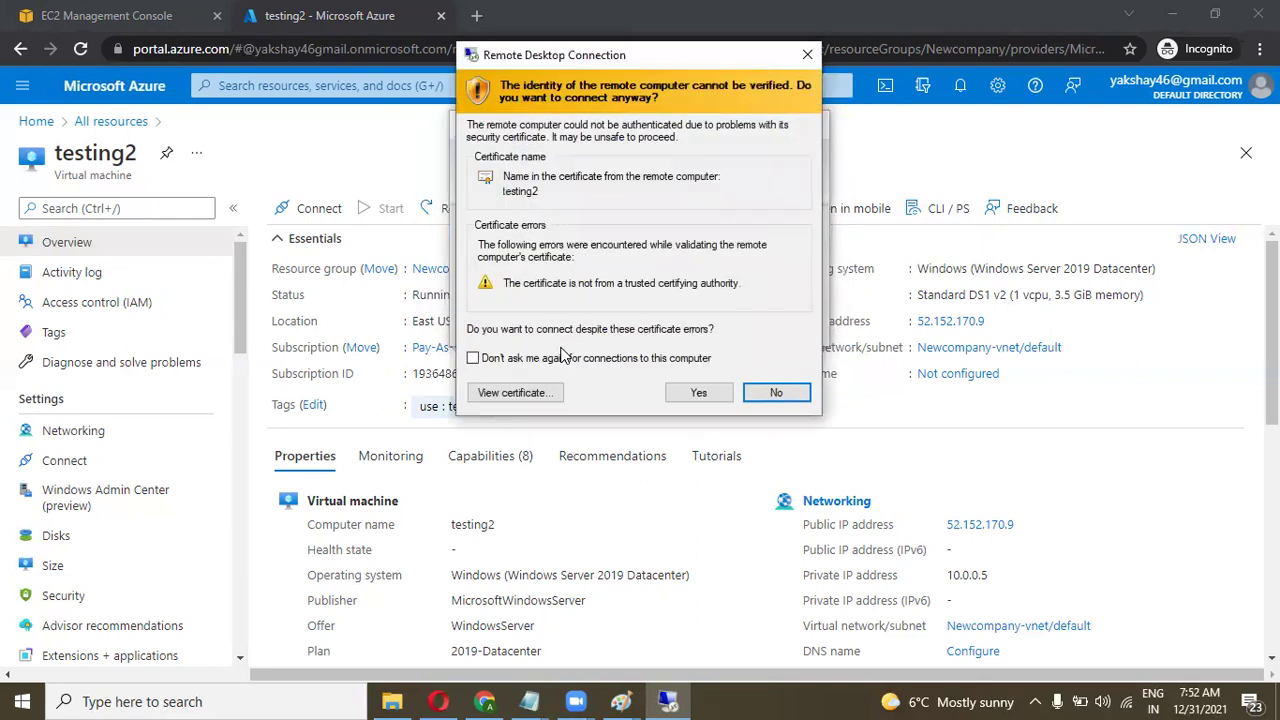
click(696, 394)
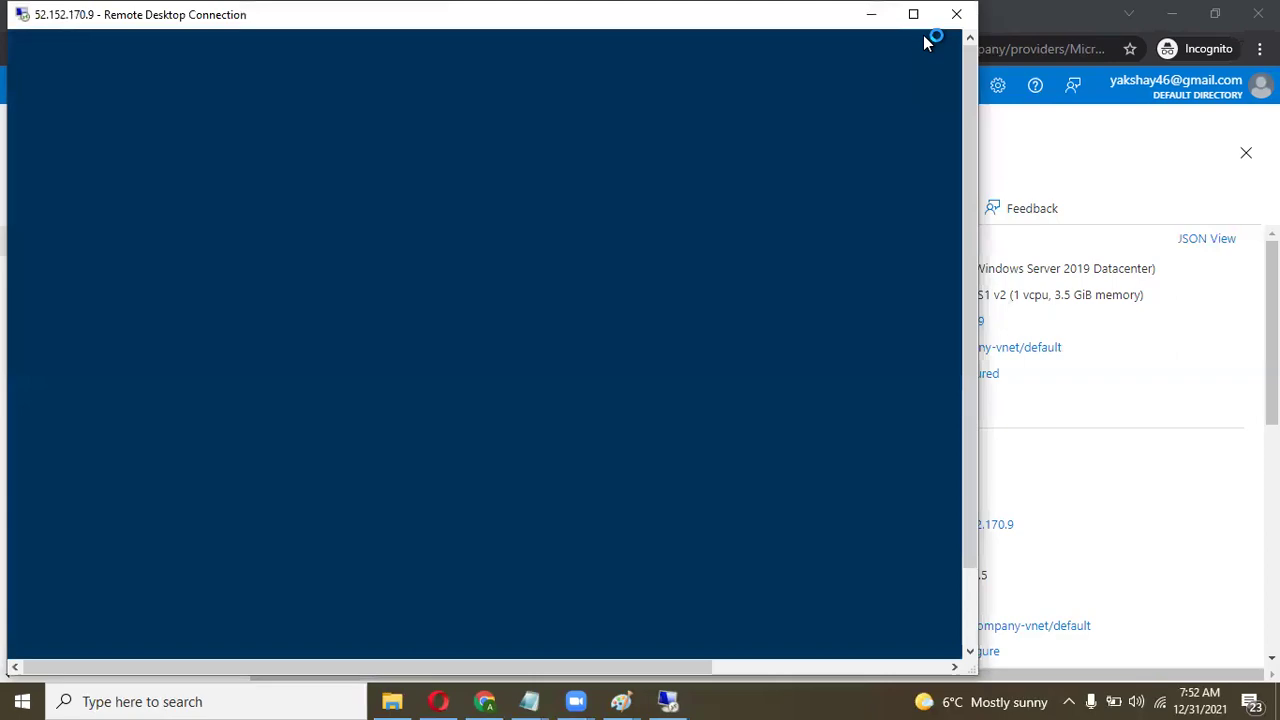
click(913, 15)
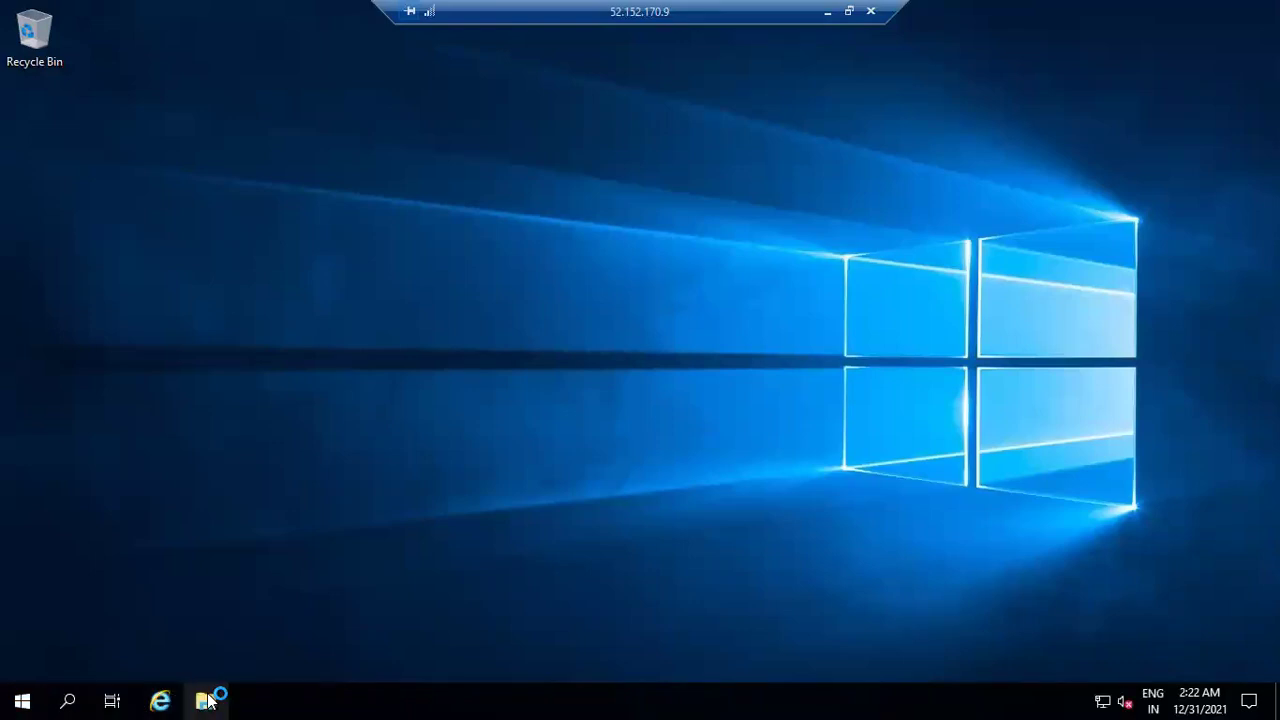
Open New Volume (F:) from This PC and check the testing folder and cloud azure file.
click(205, 701)
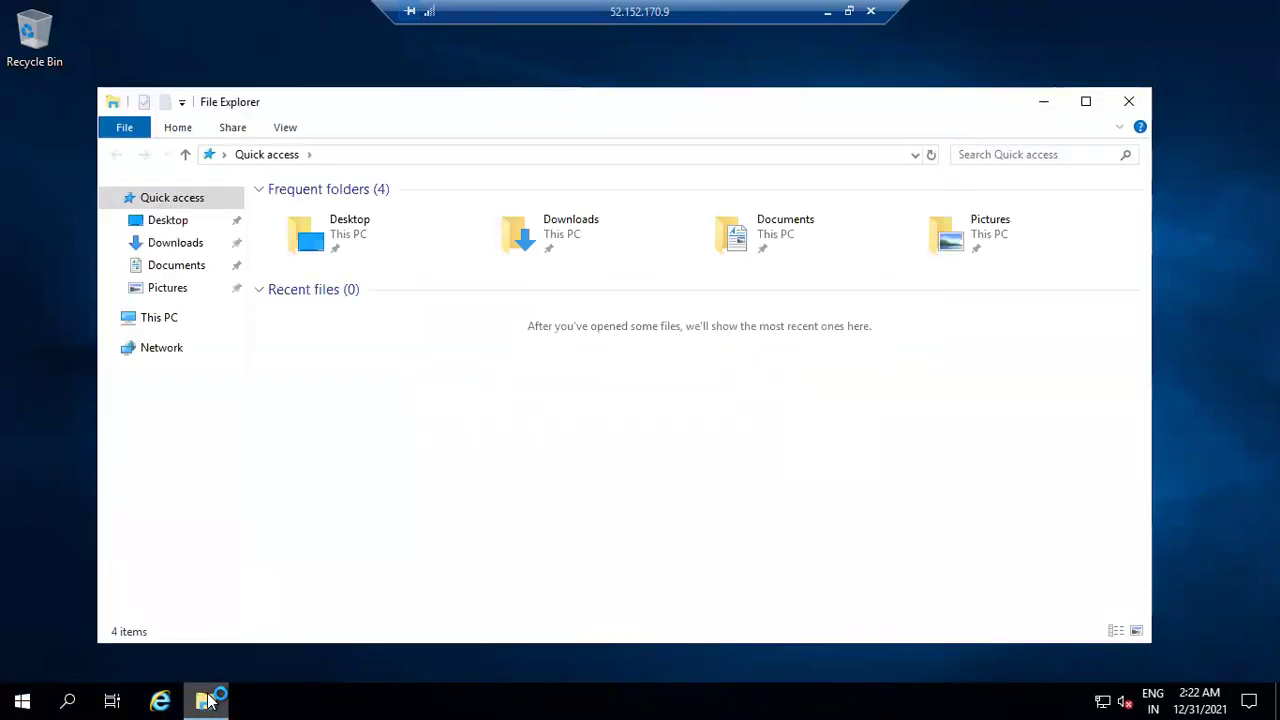
click(140, 318)
double_click(432, 455)
drag(344, 280, 336, 224)
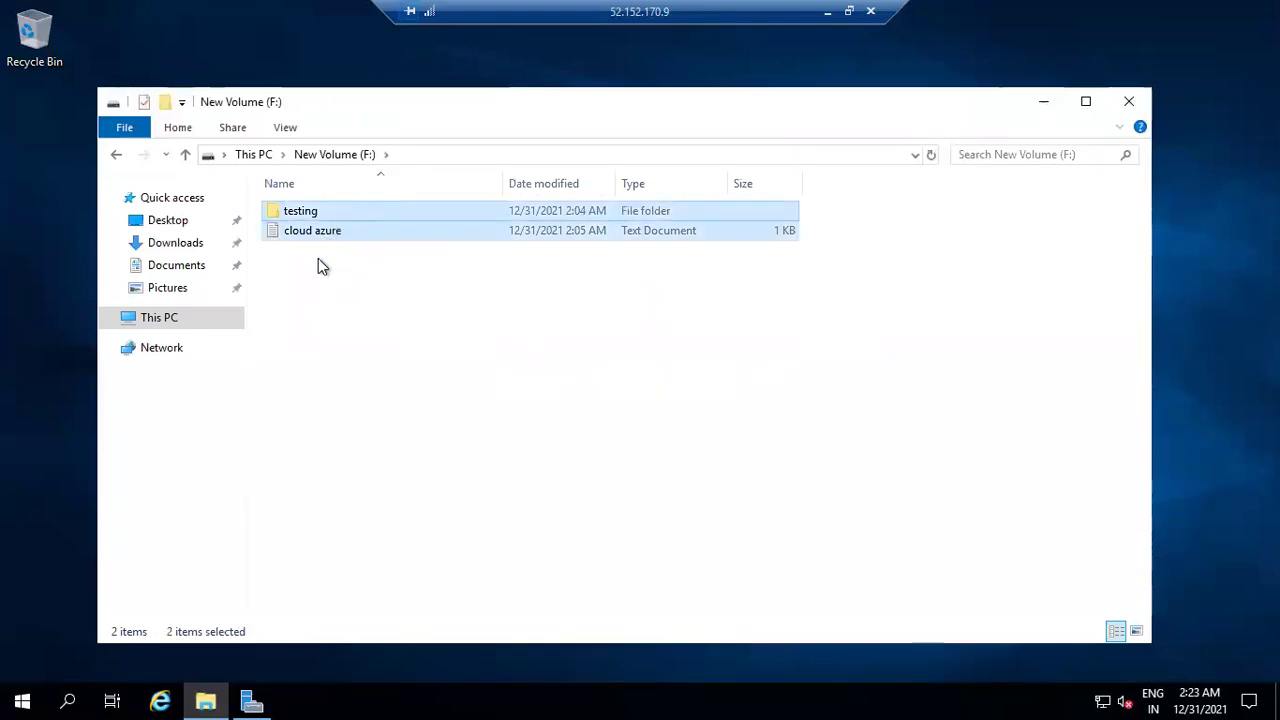
click(318, 262)
Open Temporary Storage (D:), check testing and cloud azure are there, and refresh the listing.
click(256, 155)
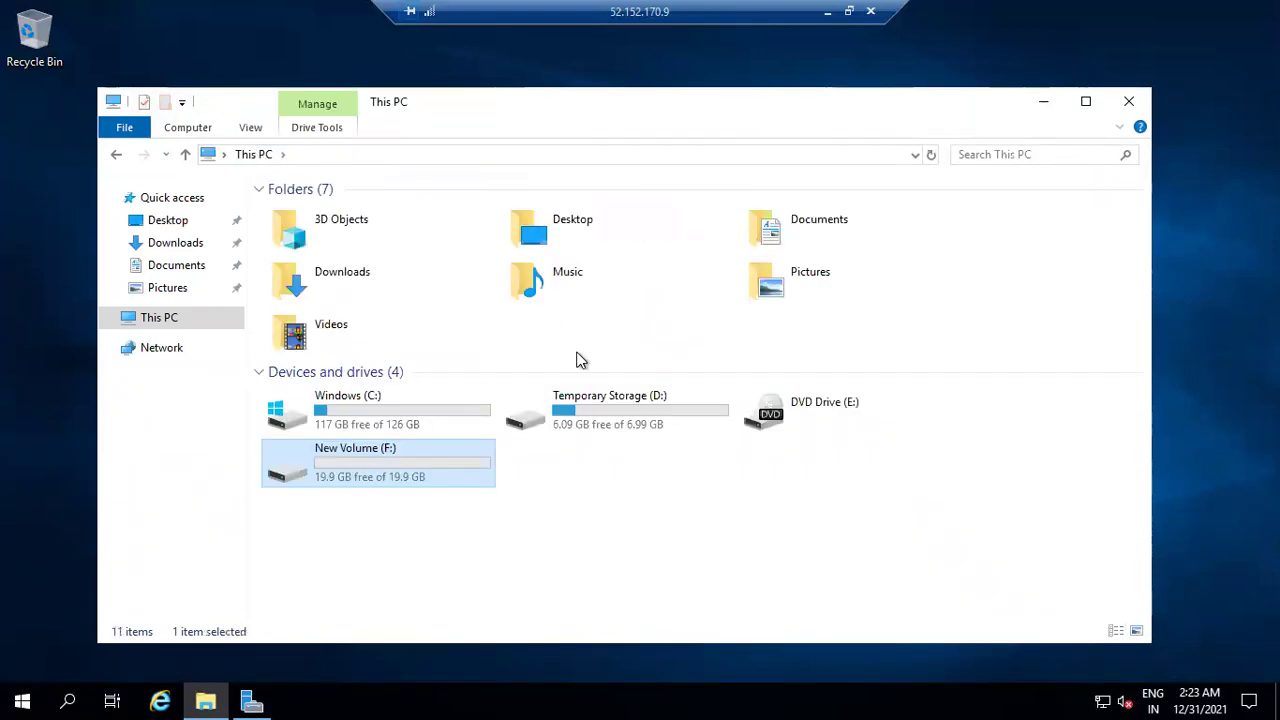
double_click(567, 432)
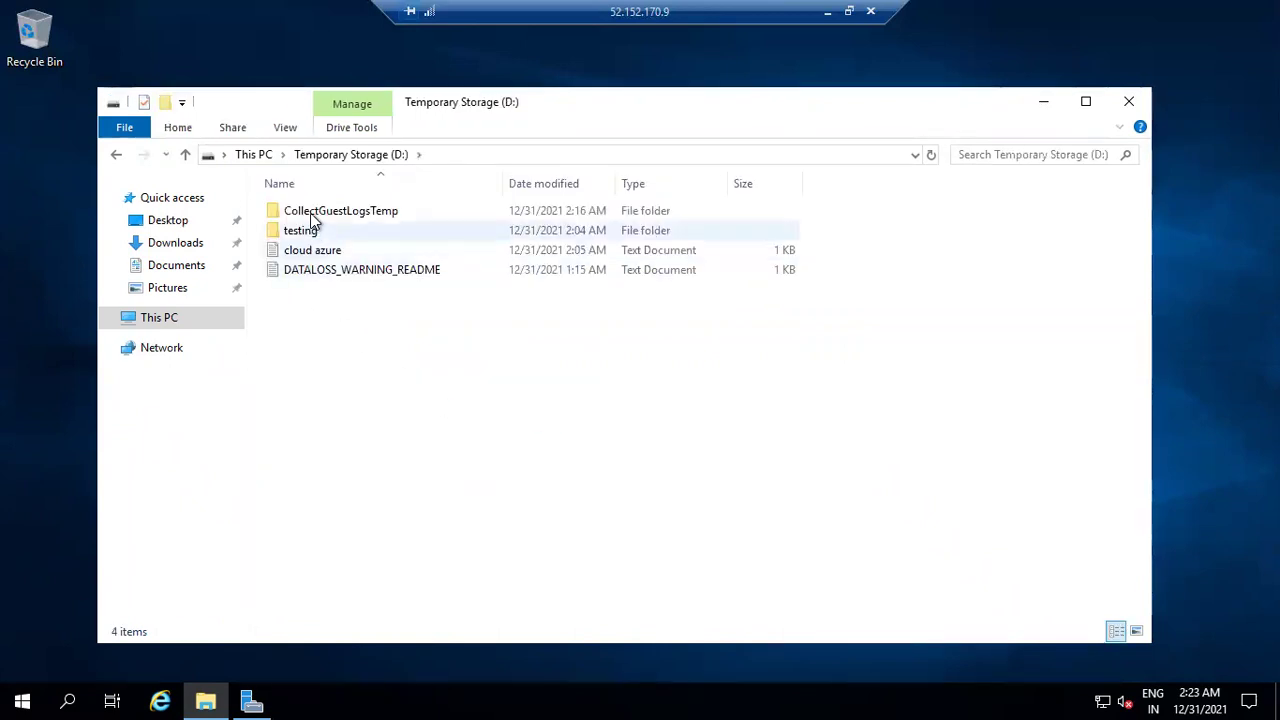
click(302, 231)
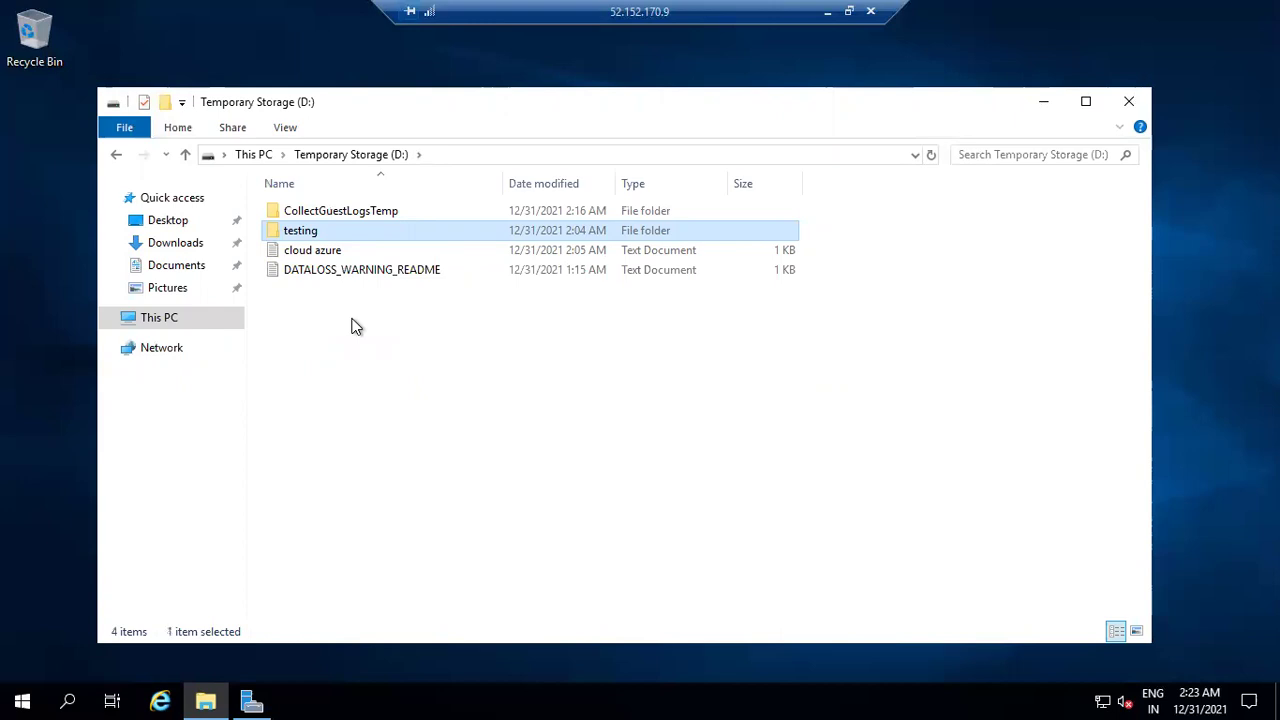
drag(830, 233, 732, 254)
click(848, 250)
drag(834, 223, 878, 266)
click(878, 266)
right_click(609, 316)
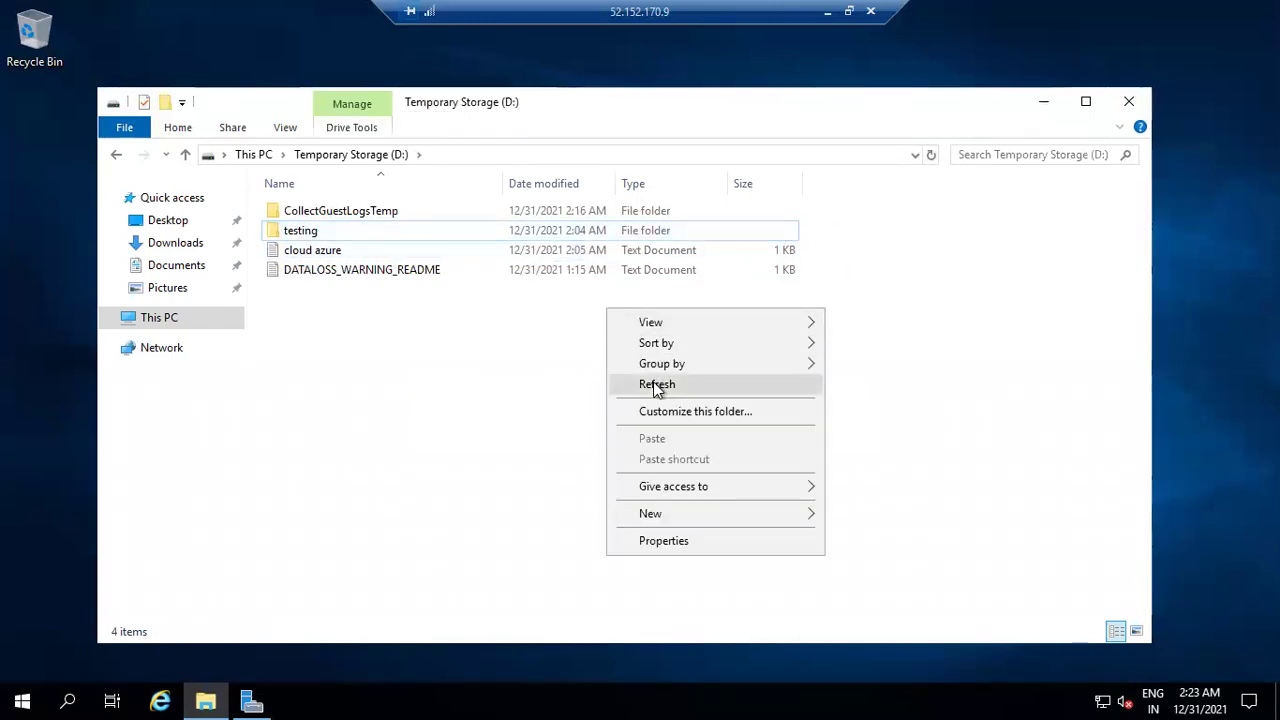
click(657, 384)
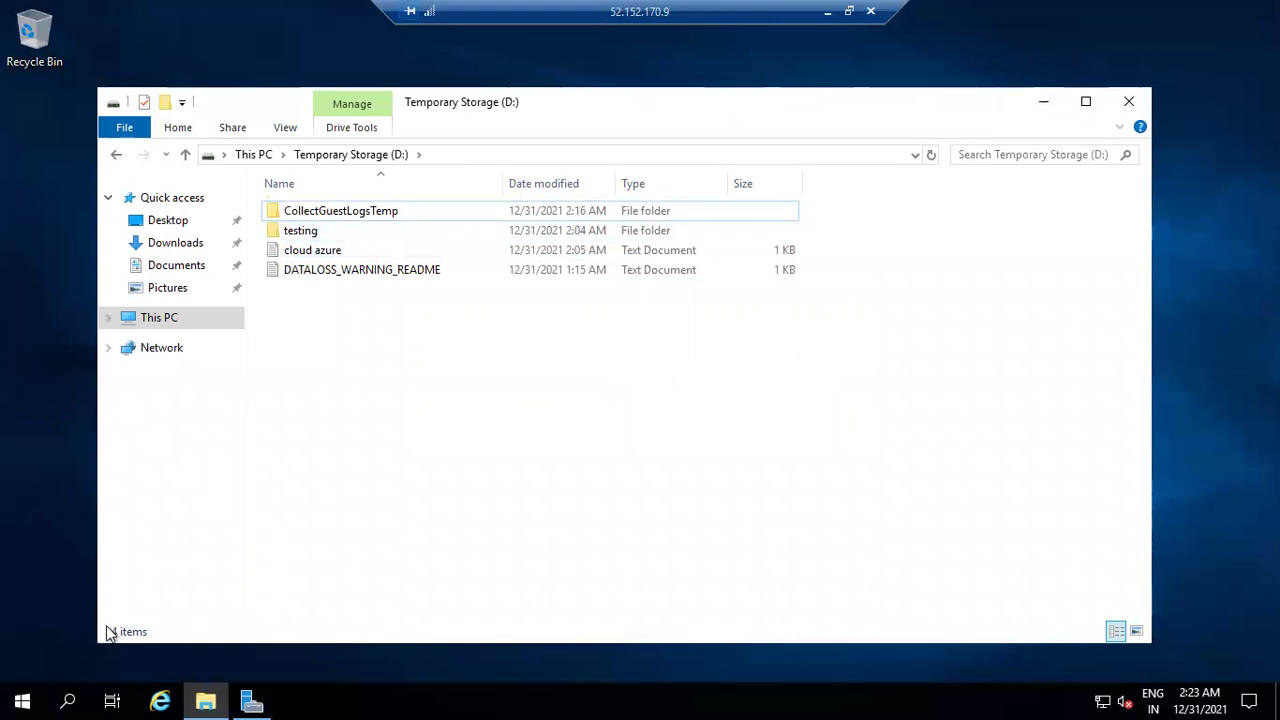
Restart the remote Windows VM from Start > Power, keeping the default Other (Unplanned) reason.
click(16, 700)
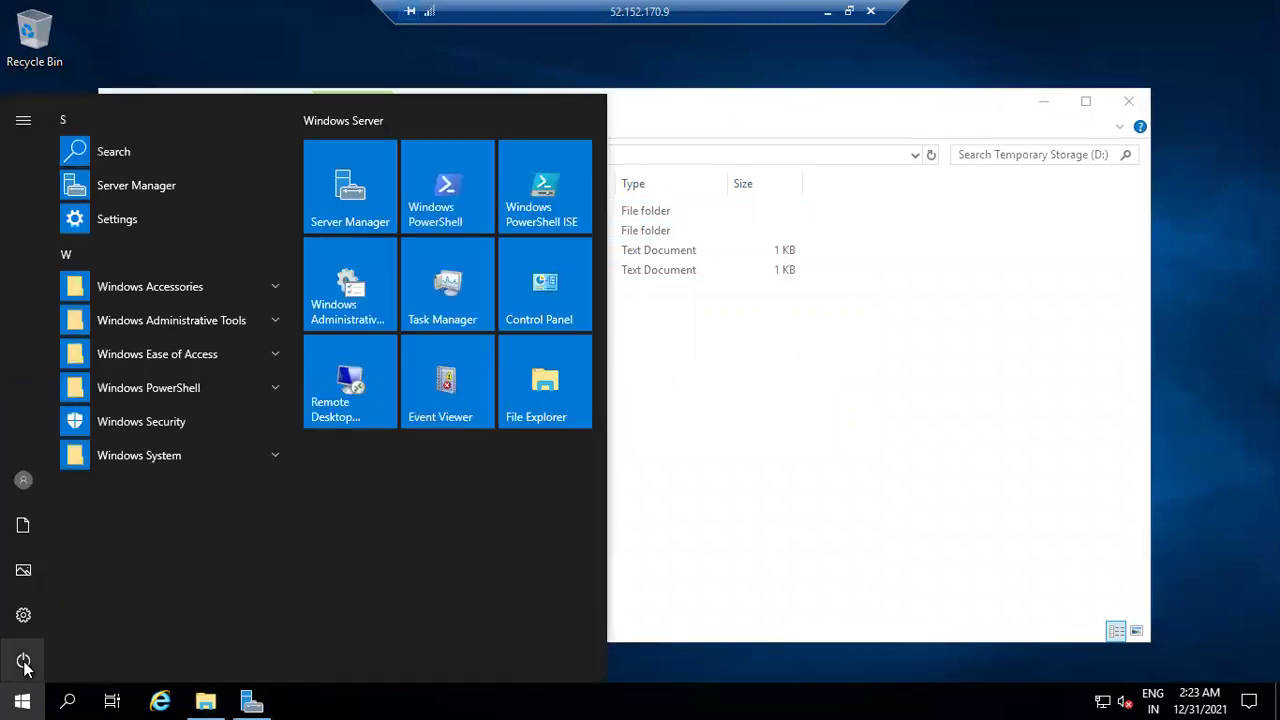
click(24, 662)
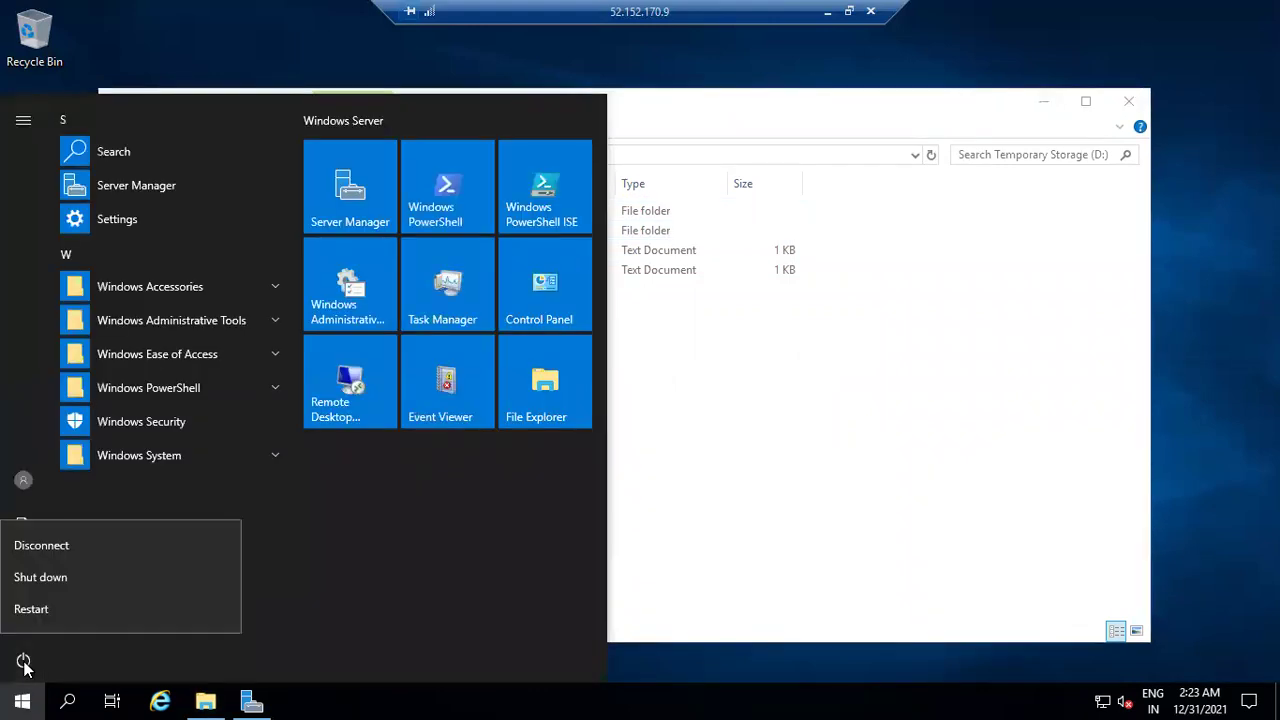
click(74, 607)
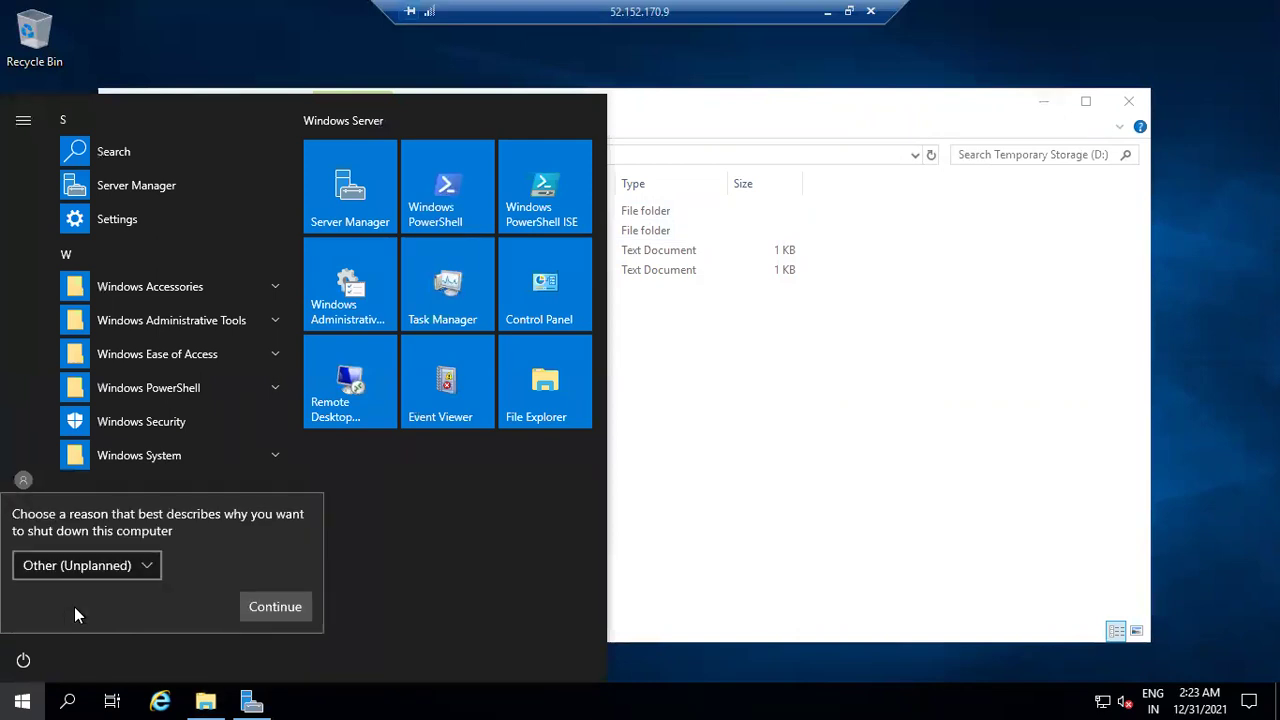
click(276, 606)
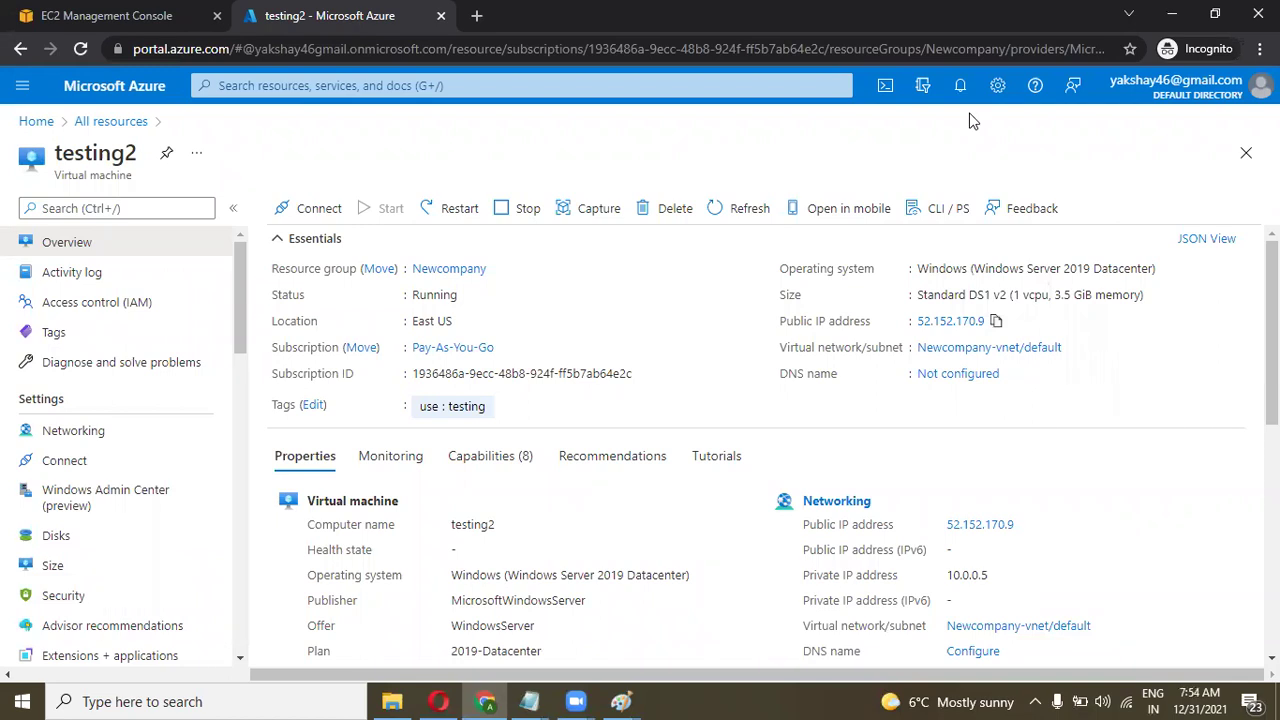
Copy testing2's public IP and start a Remote Desktop connection to 52.152.170.9.
click(996, 320)
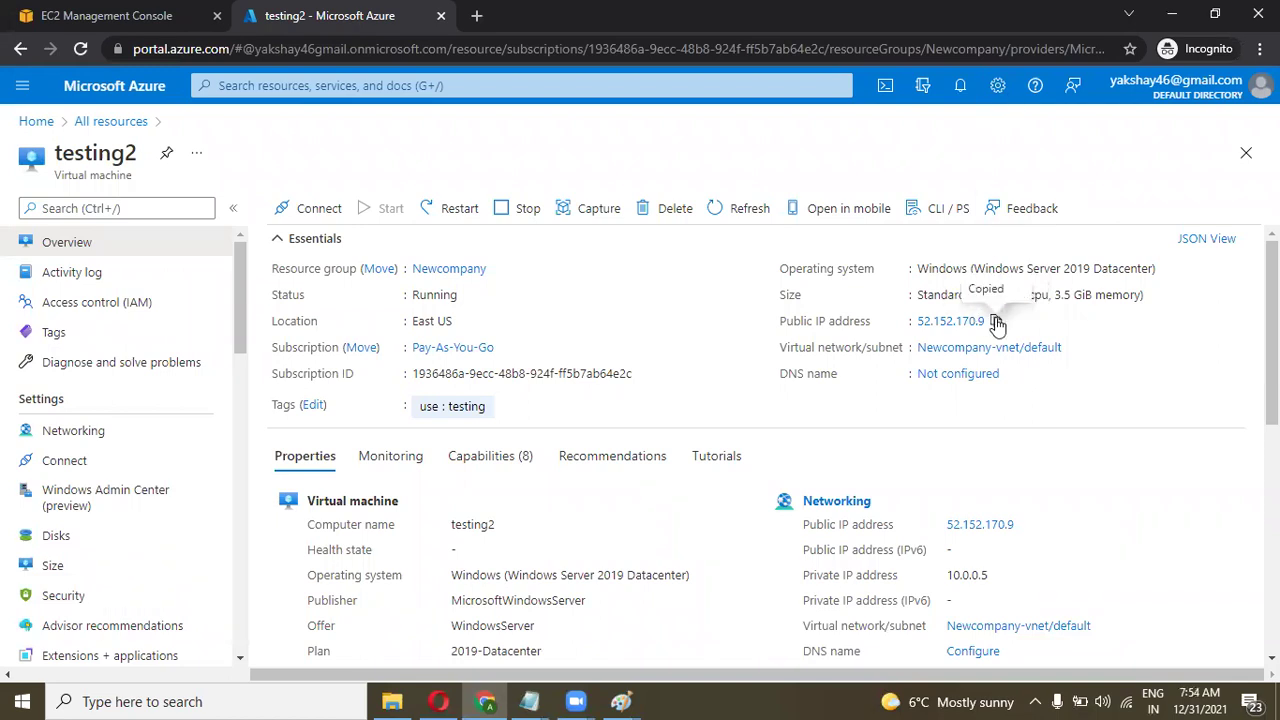
click(311, 699)
text(rdp)
key(Return)
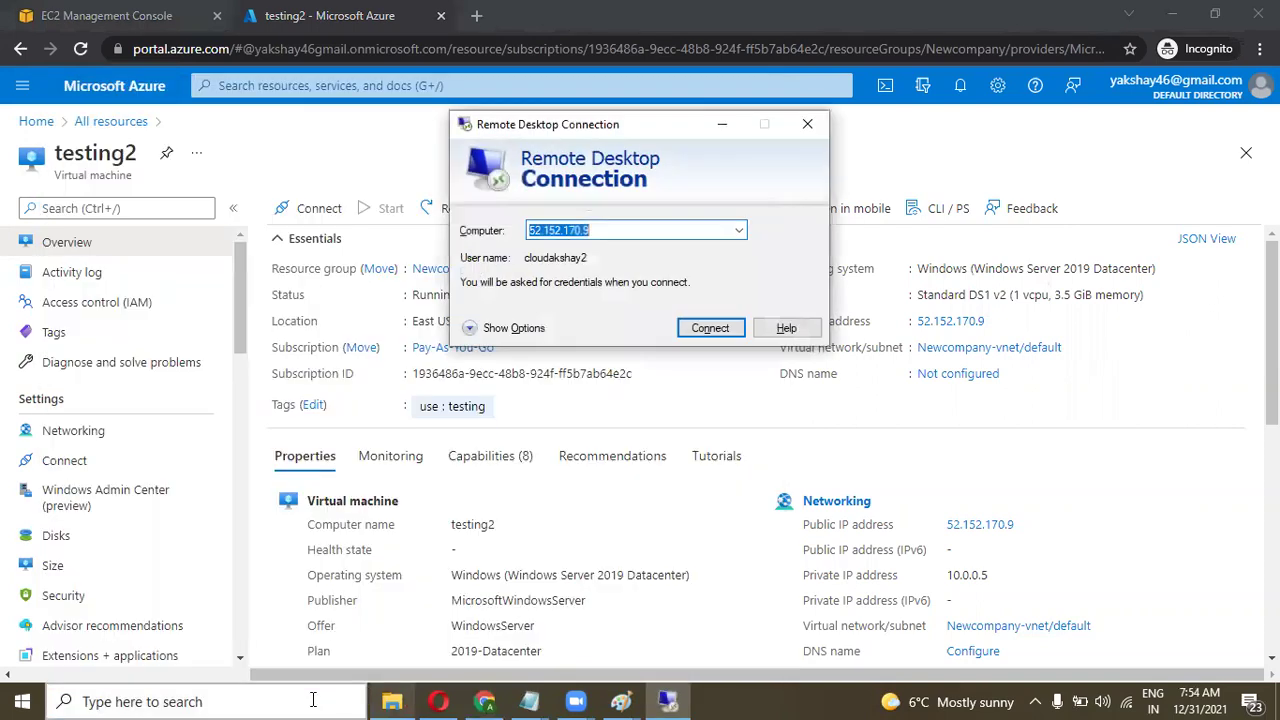
key(ctrl+v)
key(Return)
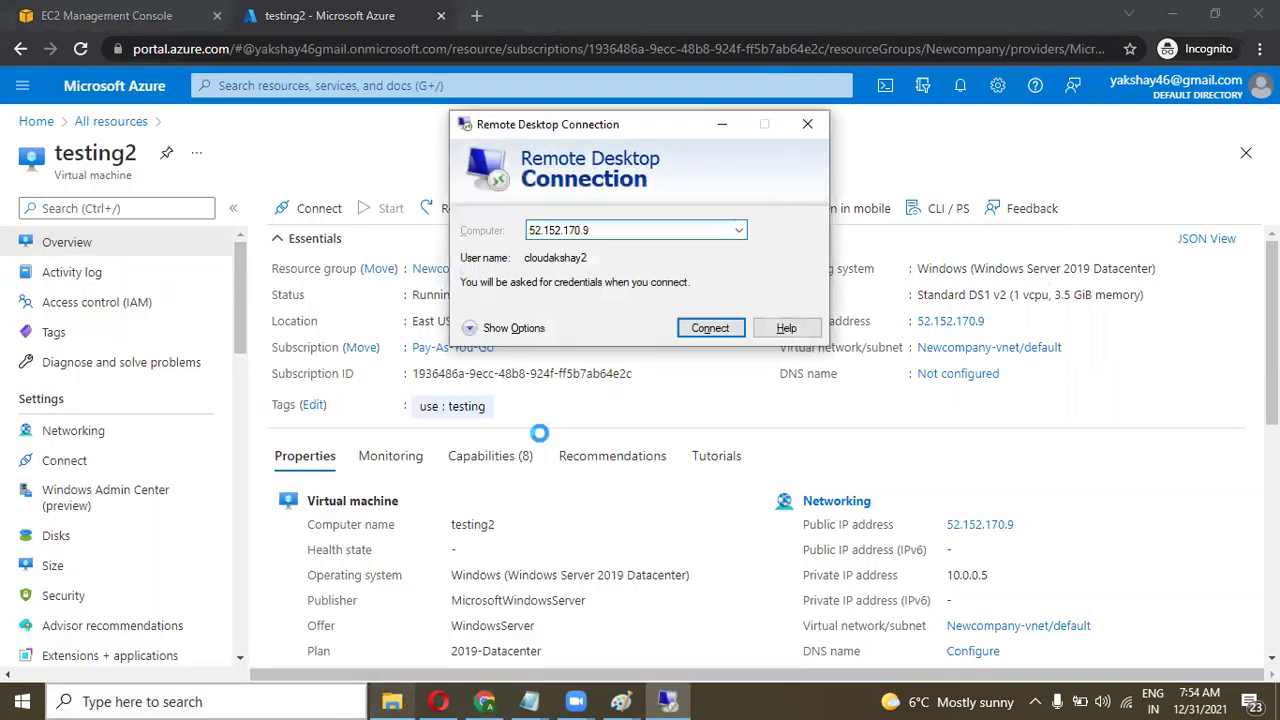
Sign in with the account password, remember the credentials, and accept the certificate warning.
key(Caps_Lock)
text(•••••••••••••••)
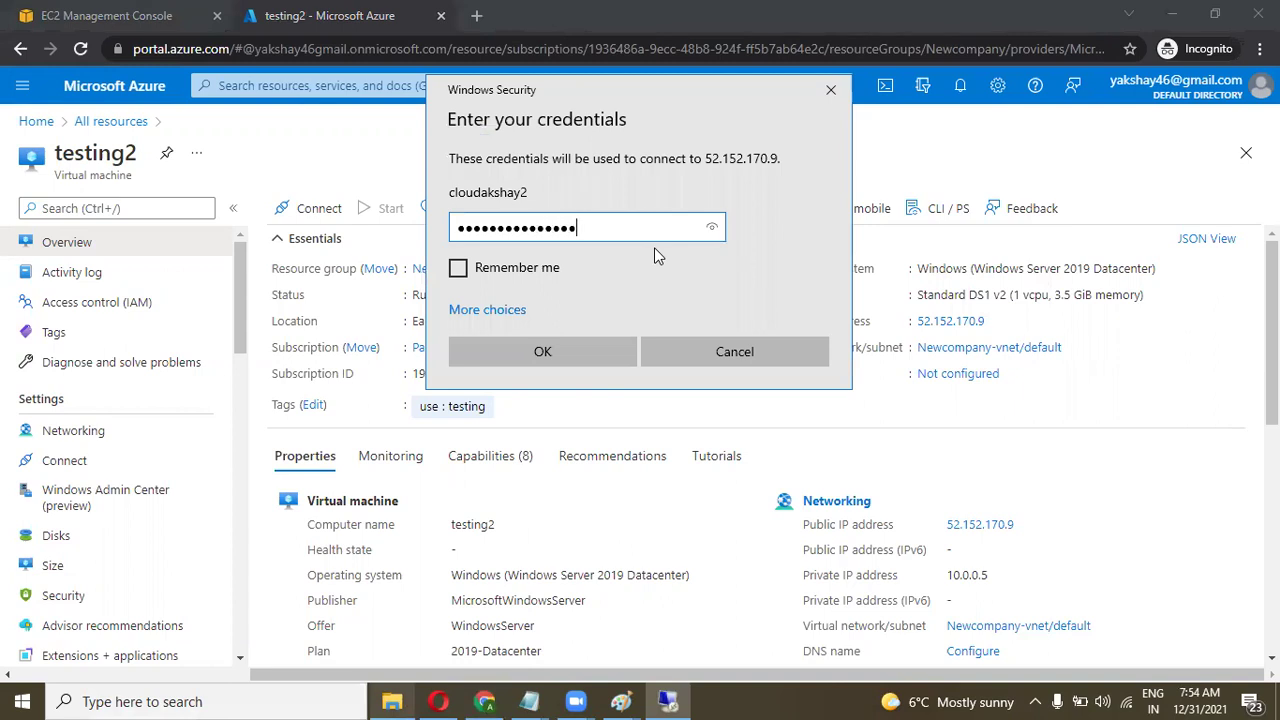
click(500, 268)
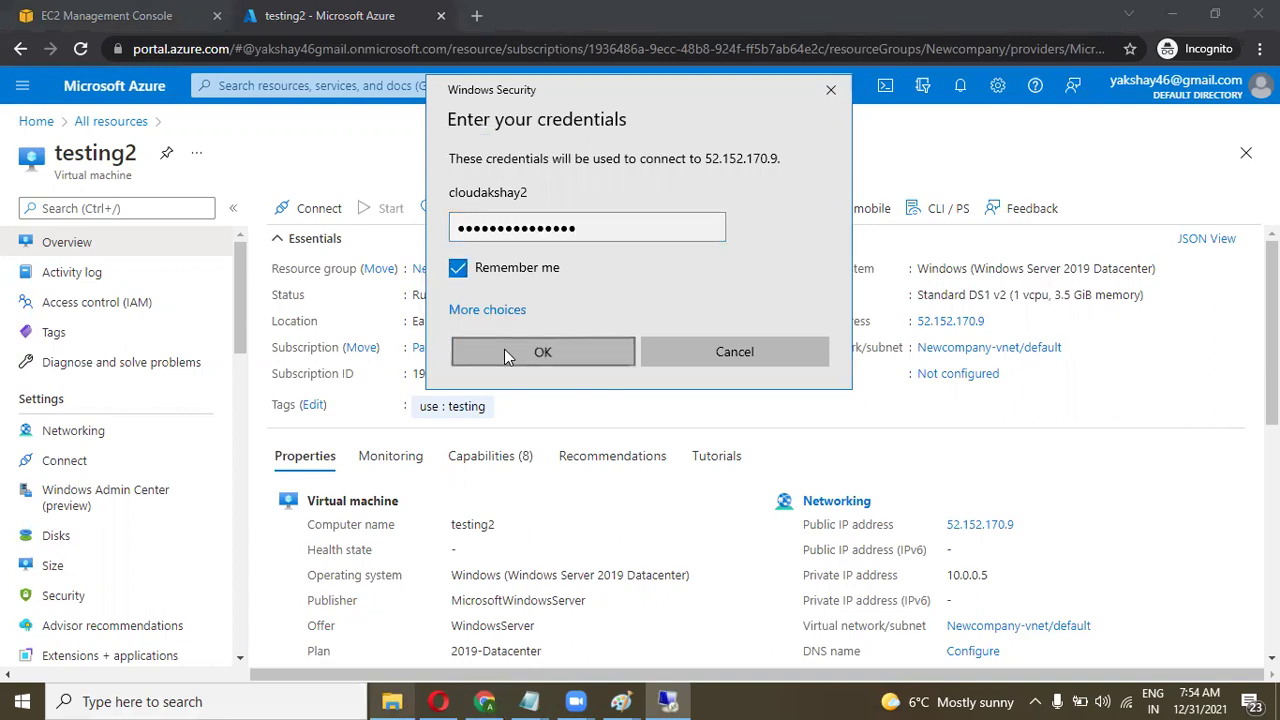
click(507, 357)
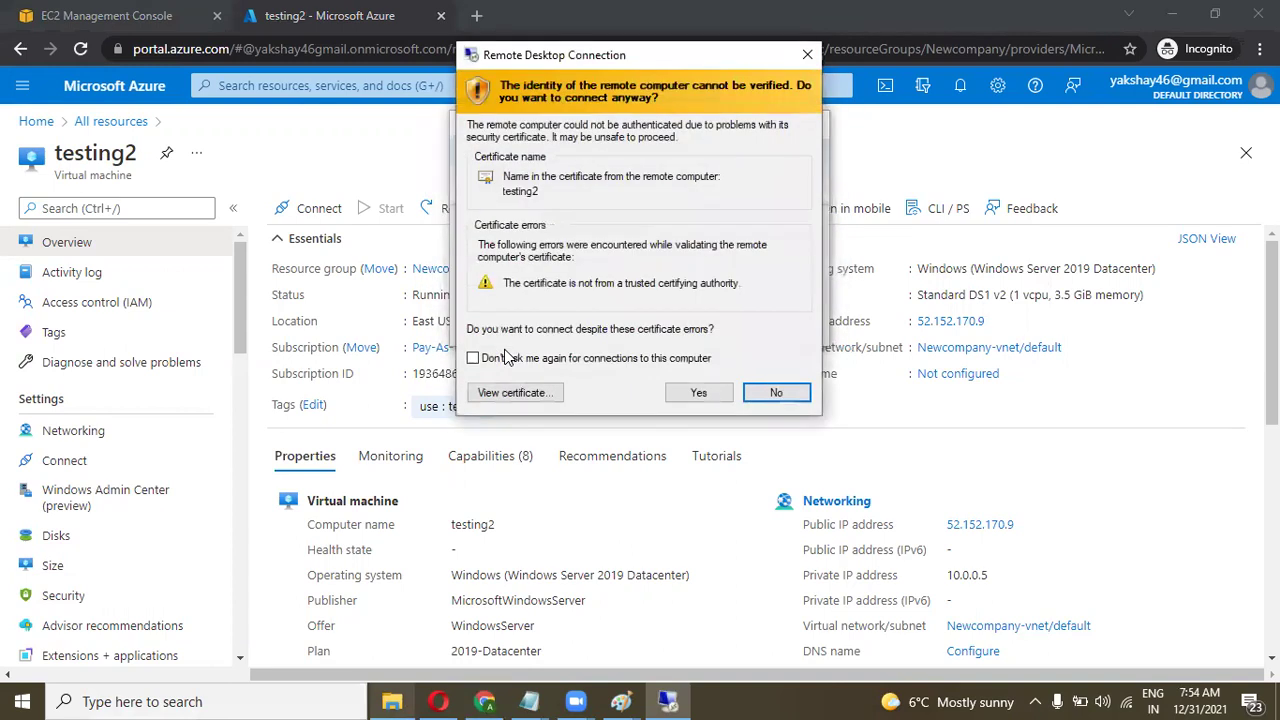
click(699, 392)
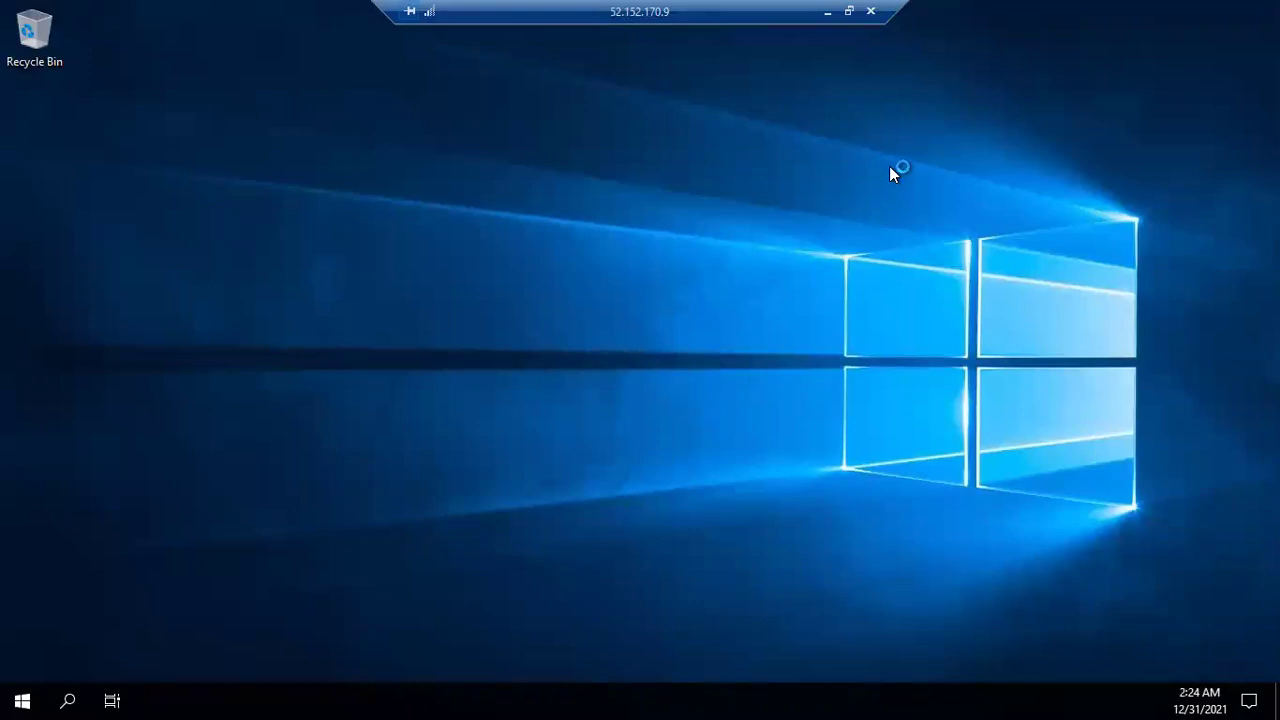
Confirm testing and cloud azure remain on Temporary Storage (D:), then return to the Azure portal.
click(848, 11)
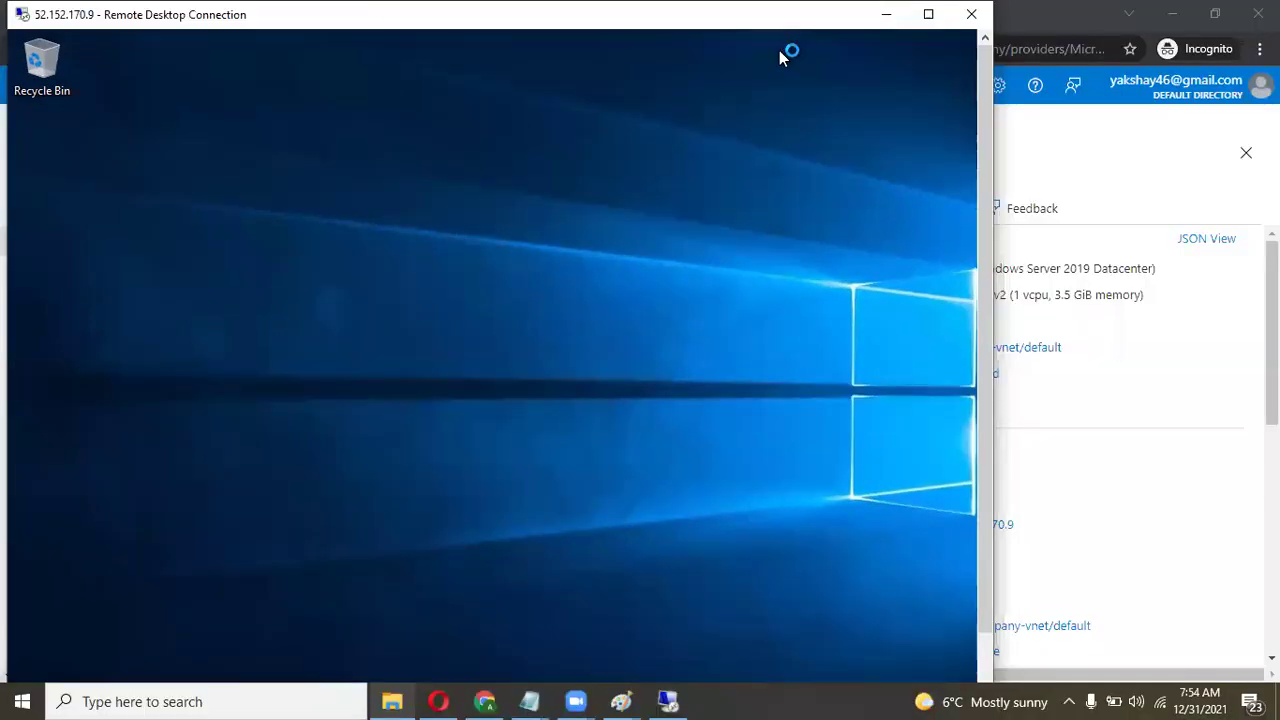
click(928, 14)
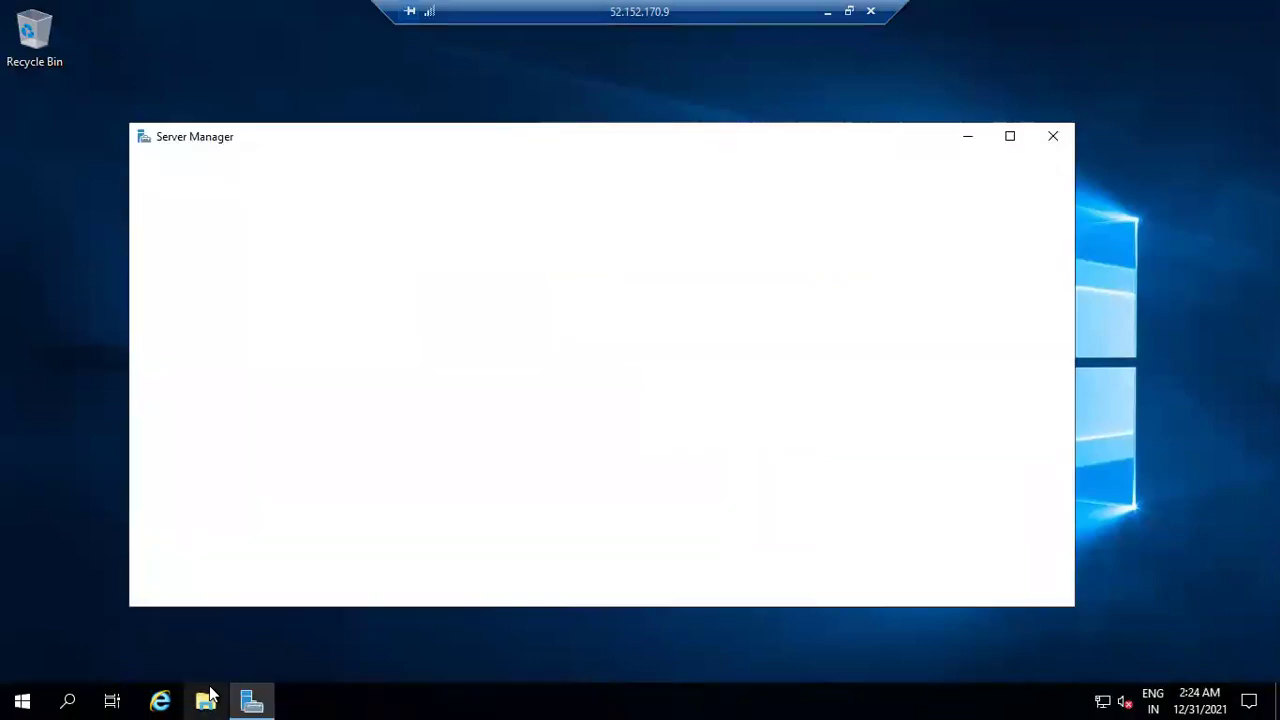
click(206, 701)
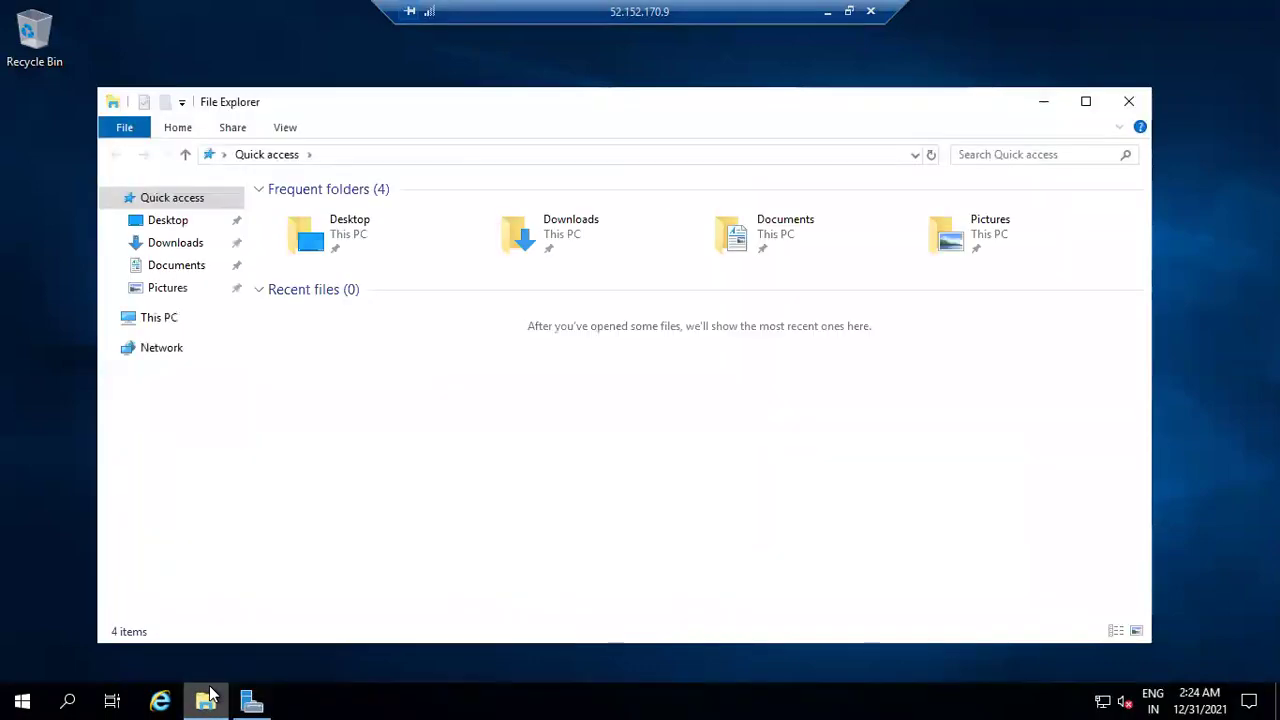
click(146, 318)
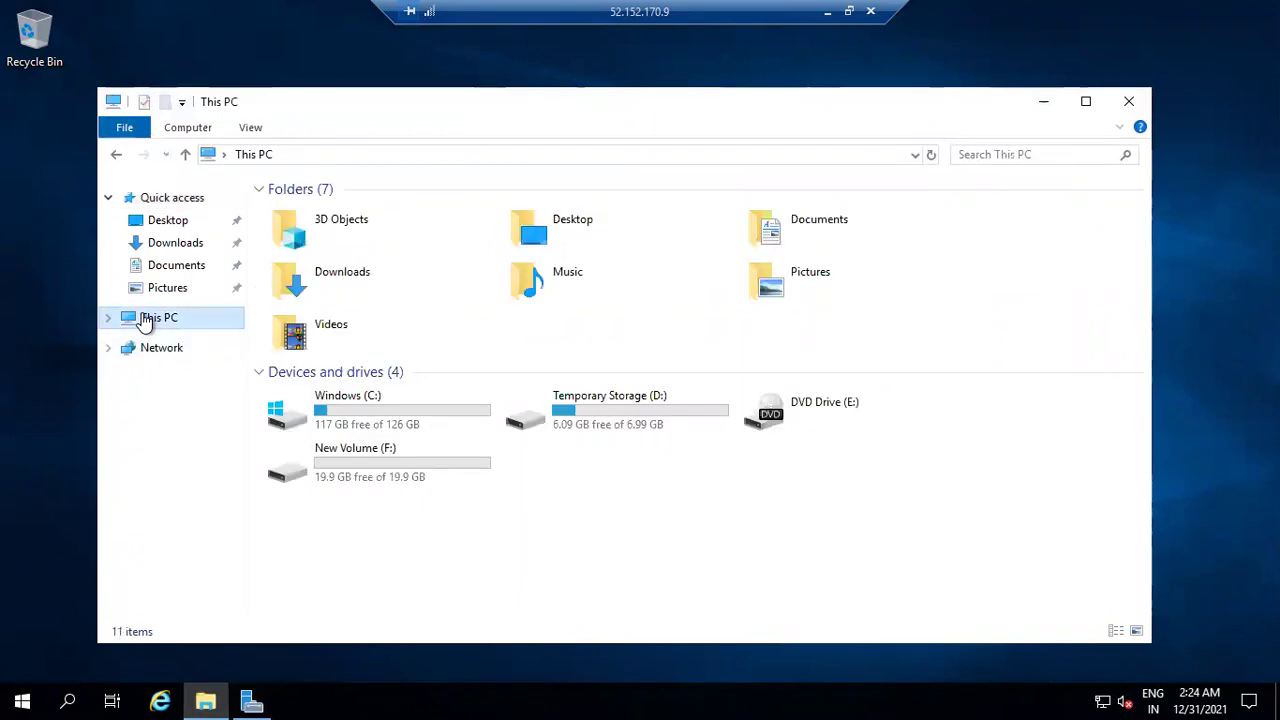
double_click(579, 405)
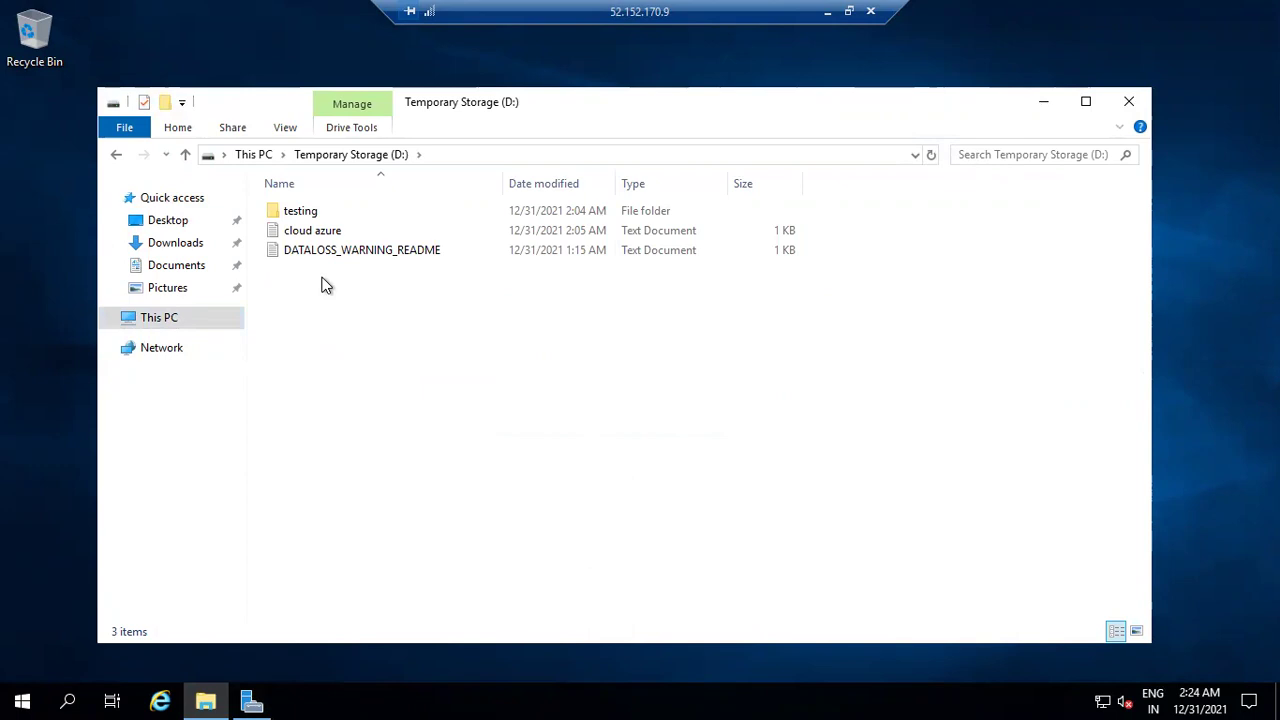
drag(826, 201, 751, 241)
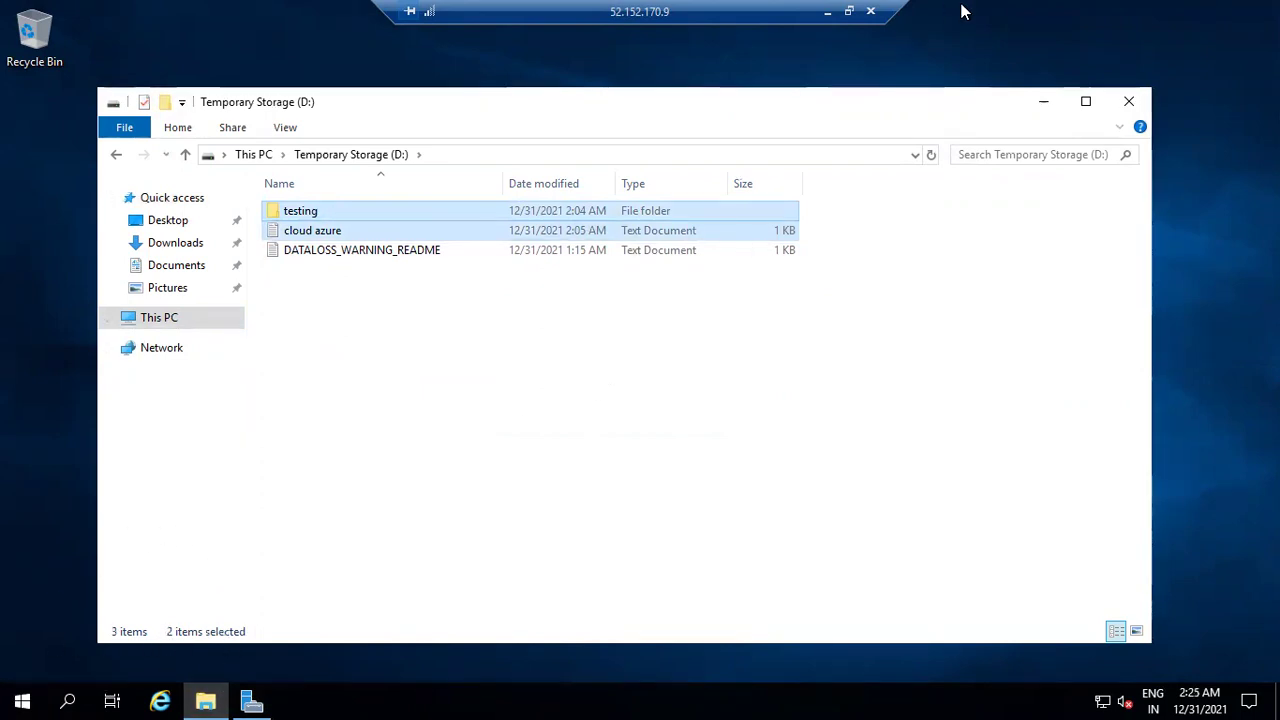
click(846, 11)
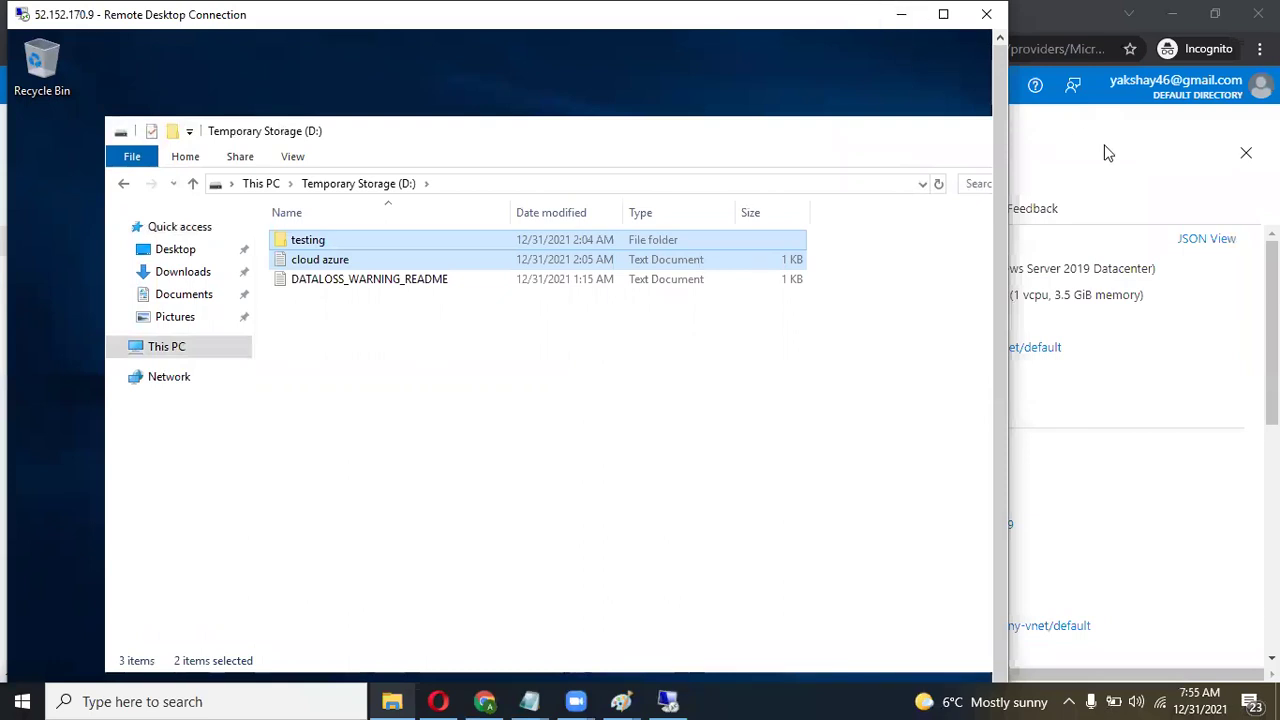
click(1108, 153)
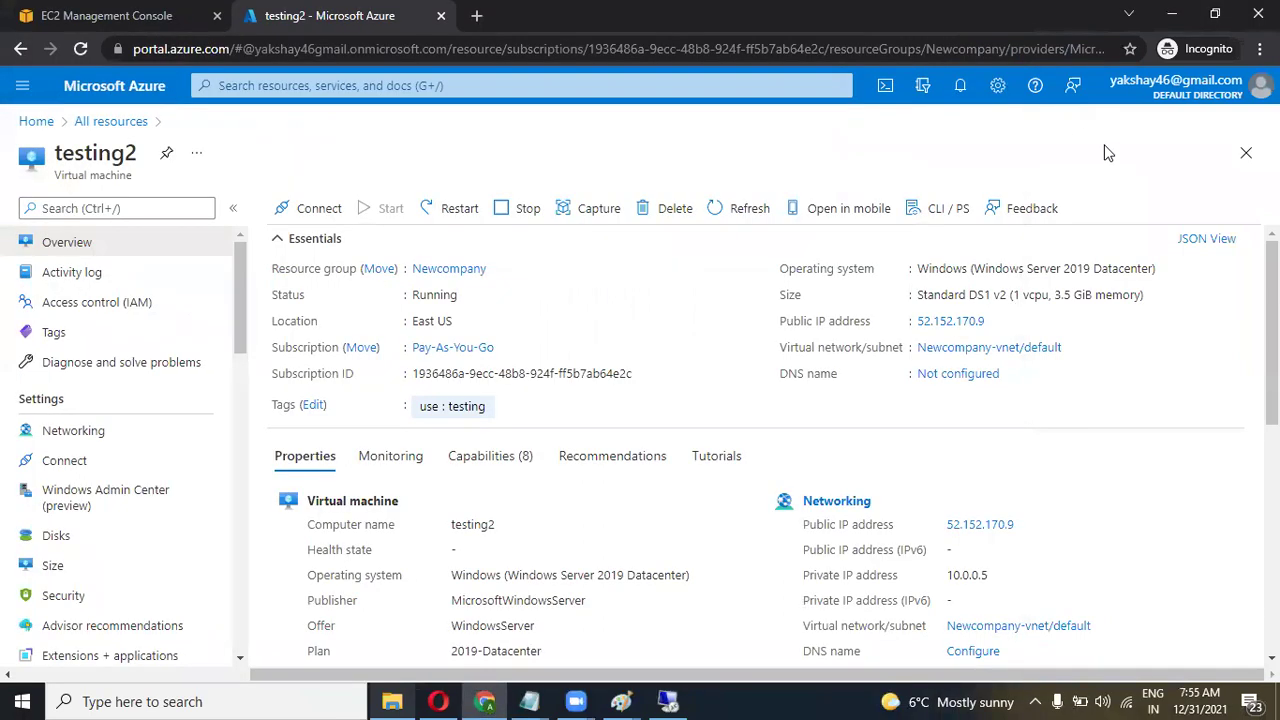
Stop testing2 while keeping its public IP reserved, check notifications, and reload the page.
click(510, 210)
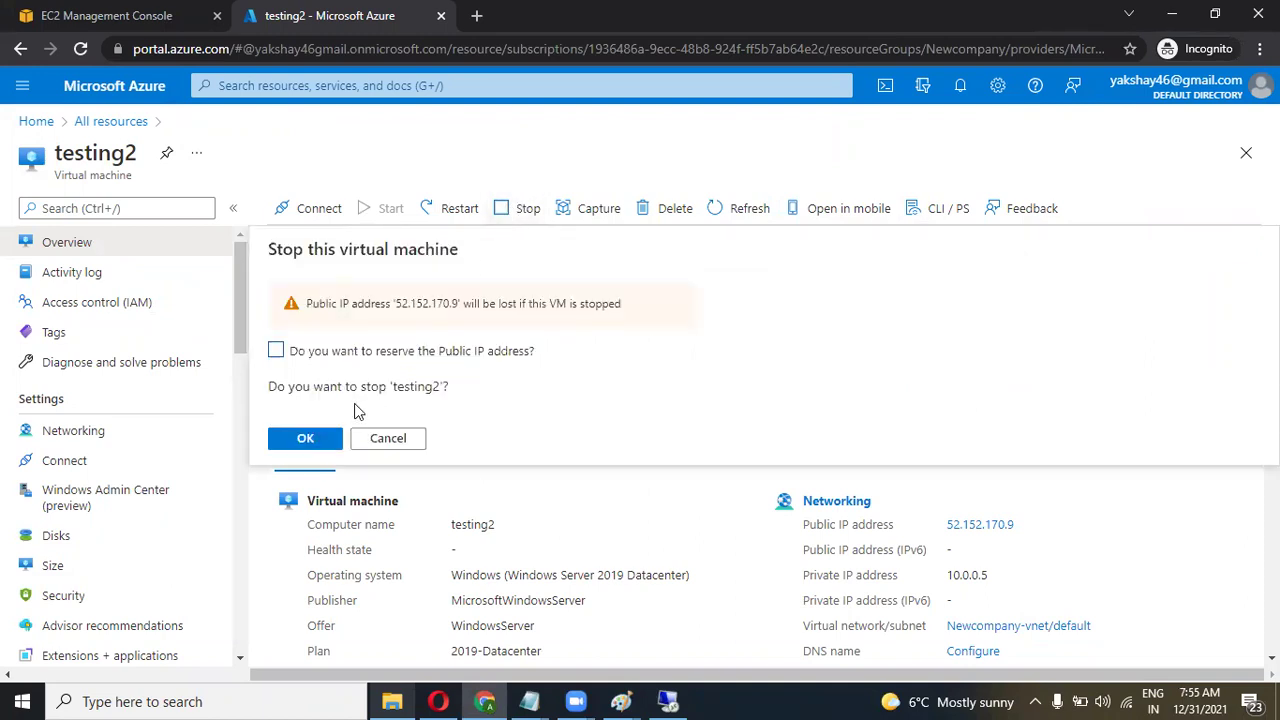
click(277, 353)
click(293, 449)
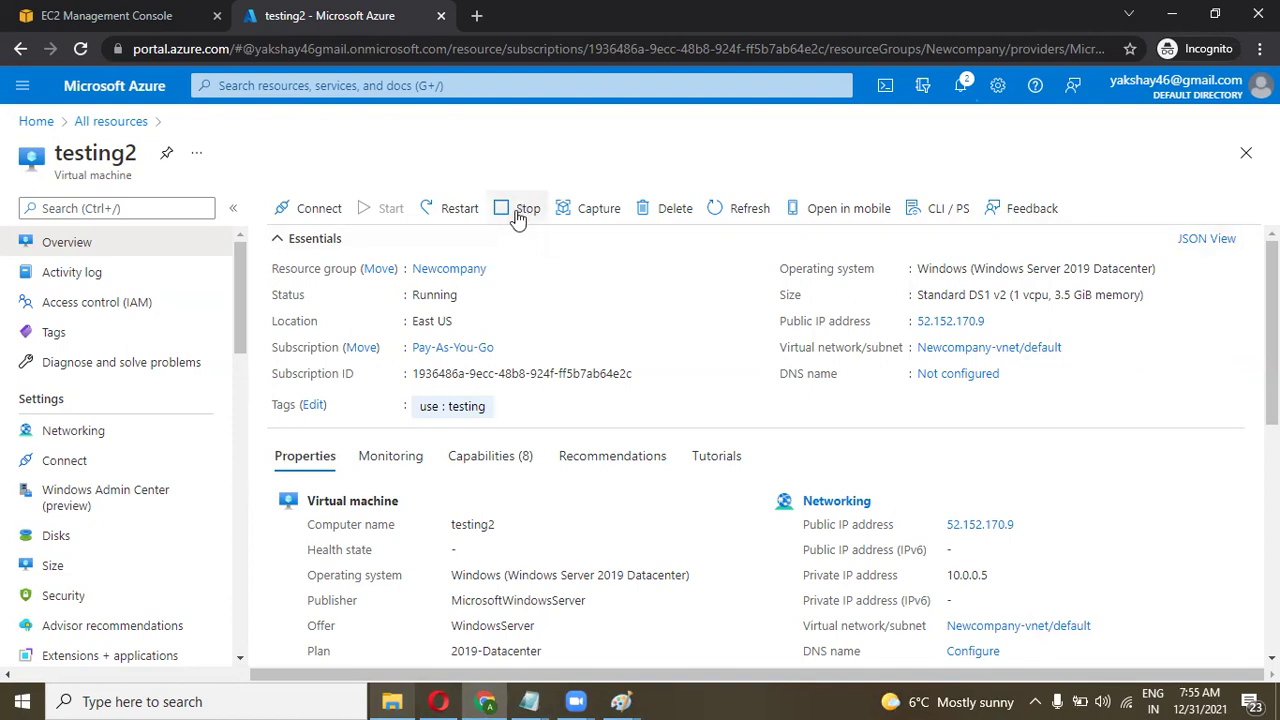
click(960, 85)
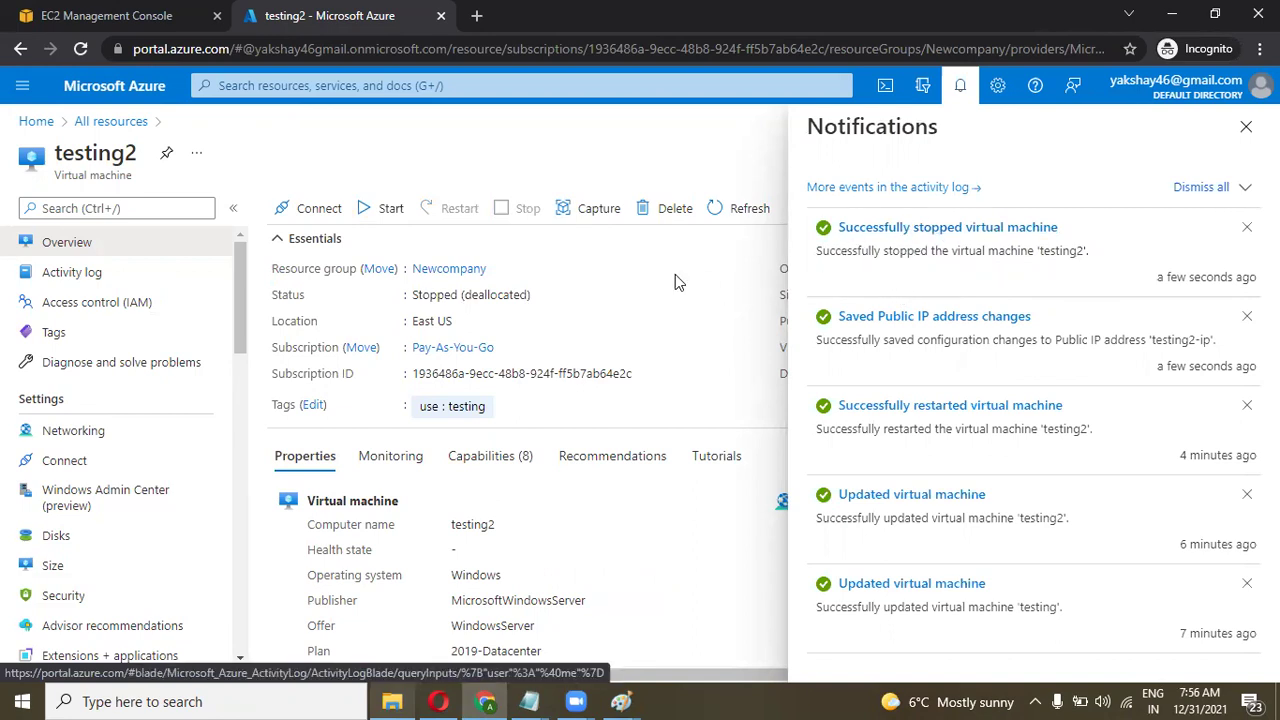
click(80, 48)
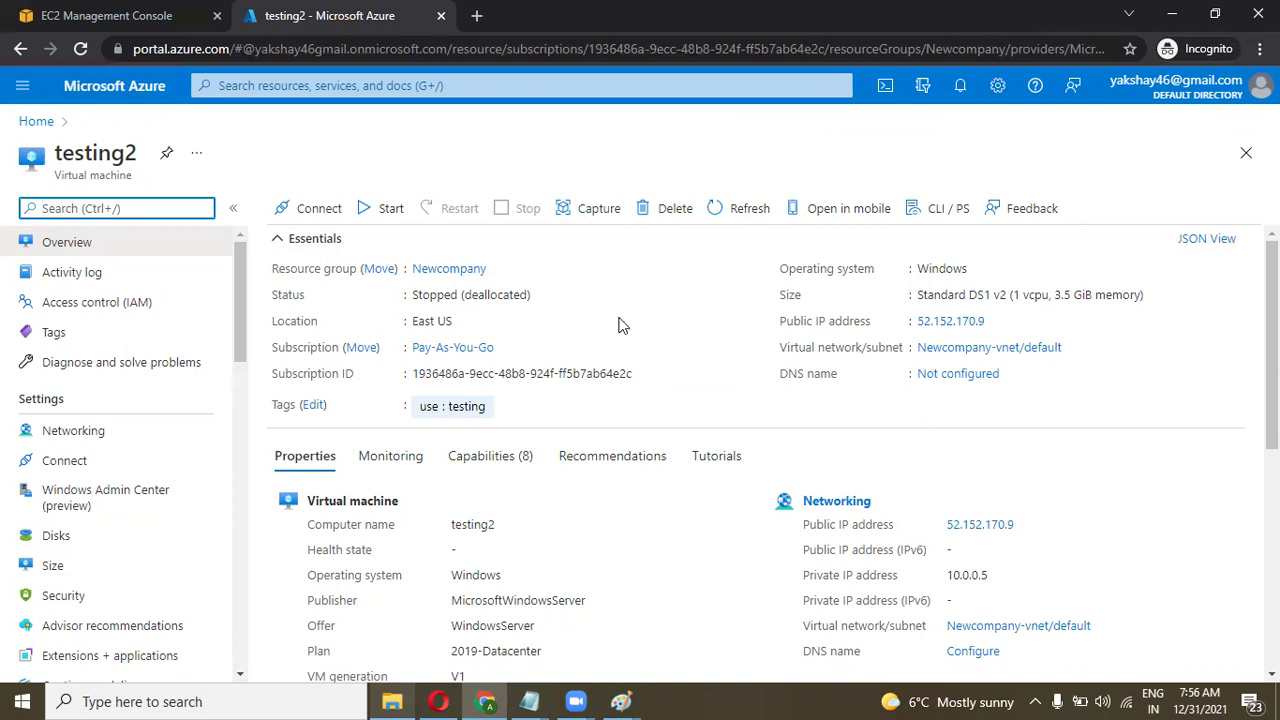
Start testing2 and check its start progress in the notifications list.
click(372, 212)
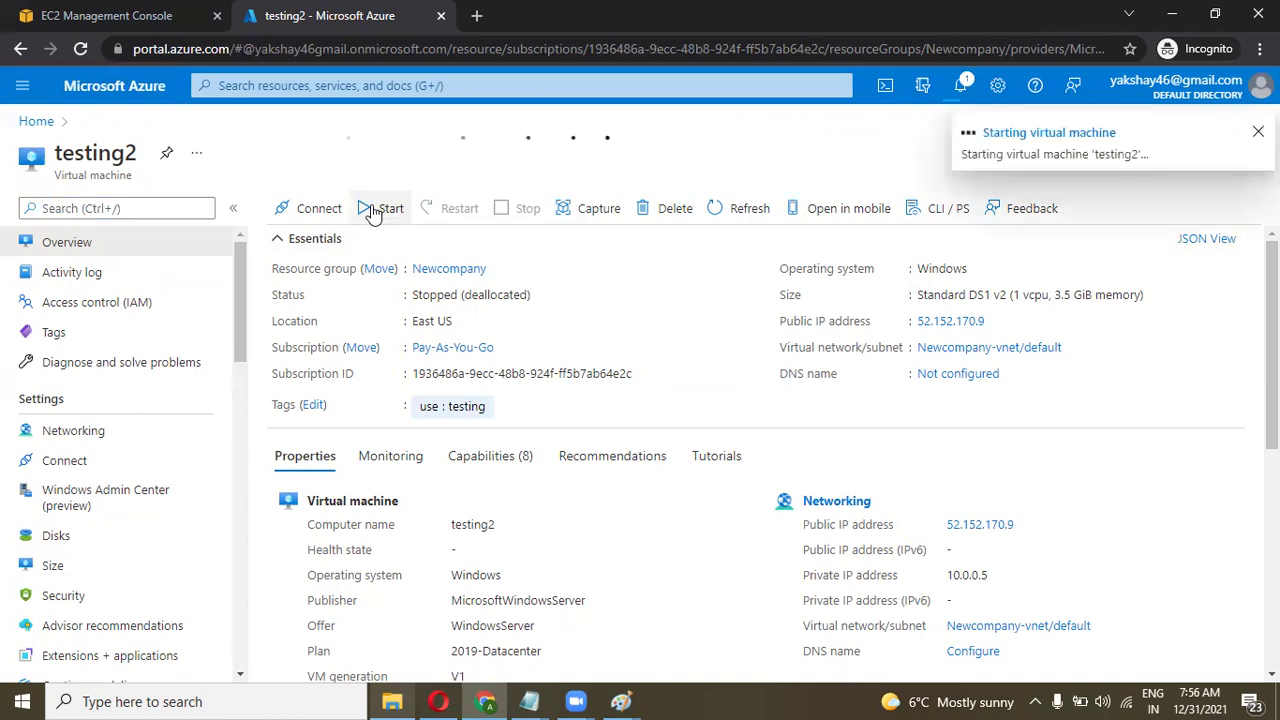
click(961, 86)
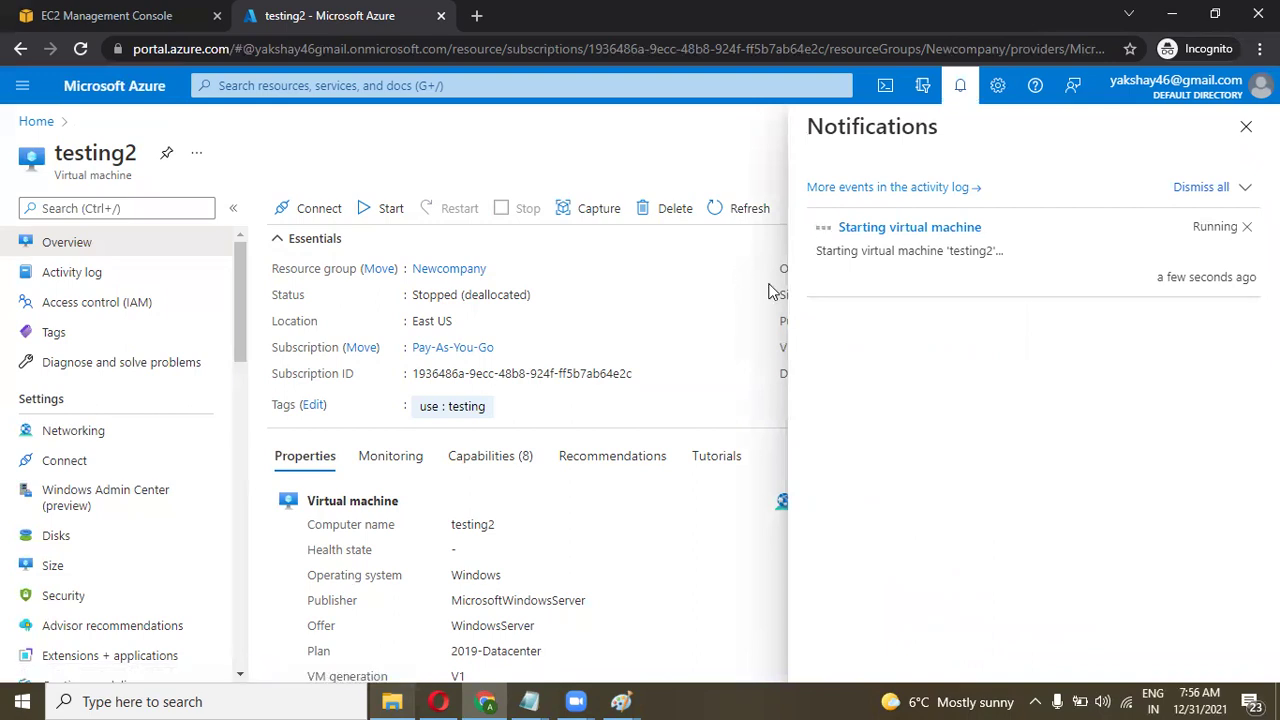
click(1245, 127)
Open a Remote Desktop connection to 52.152.170.9, accepting the certificate warning.
click(997, 322)
click(250, 699)
text(rd)
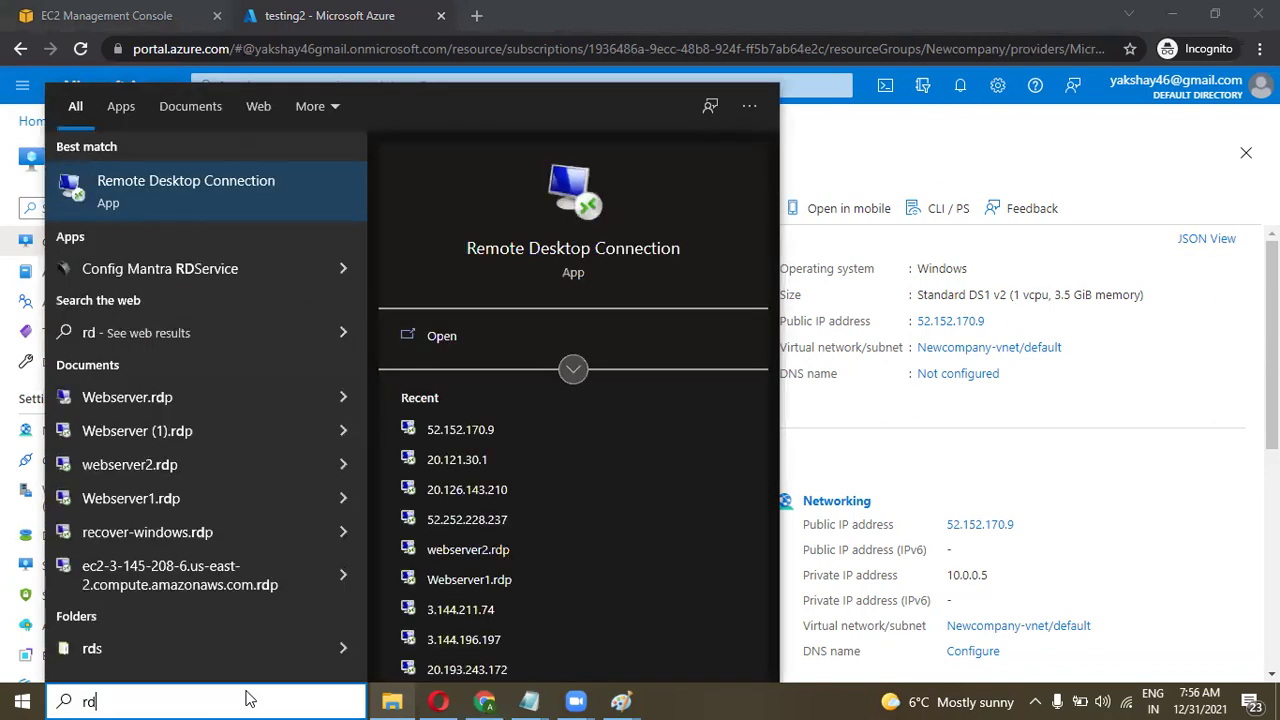
key(Return)
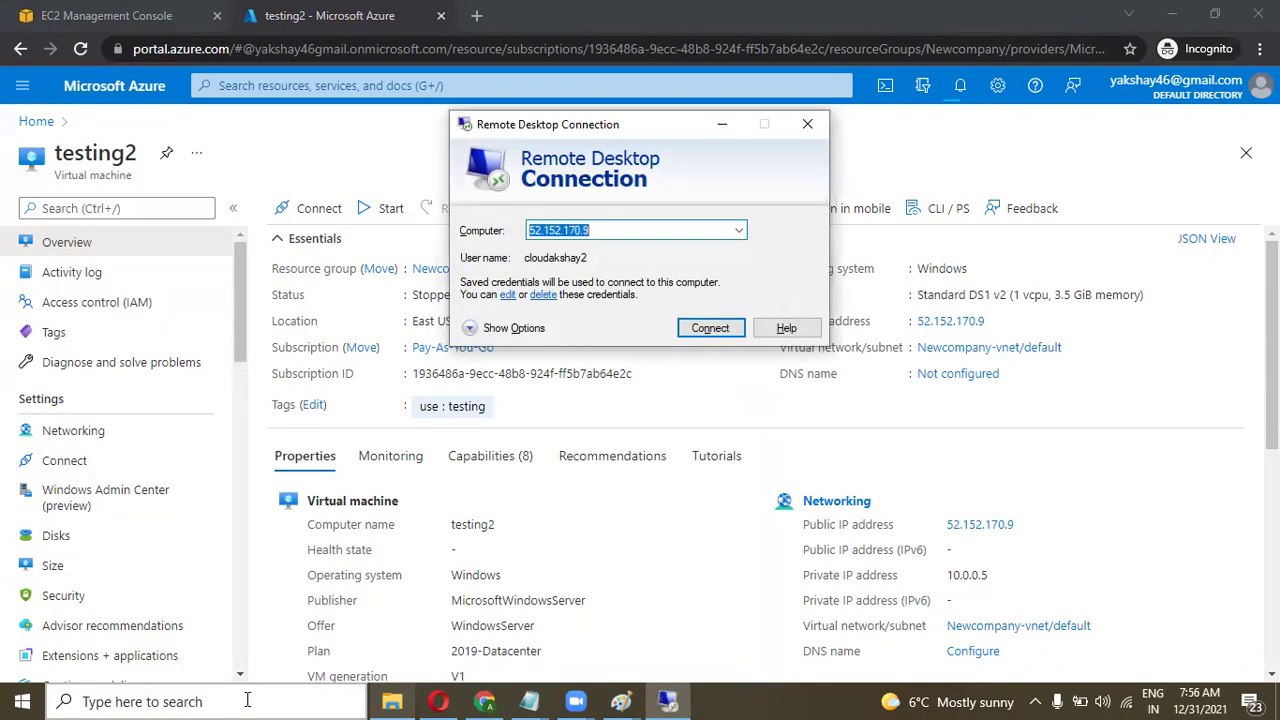
key(Return)
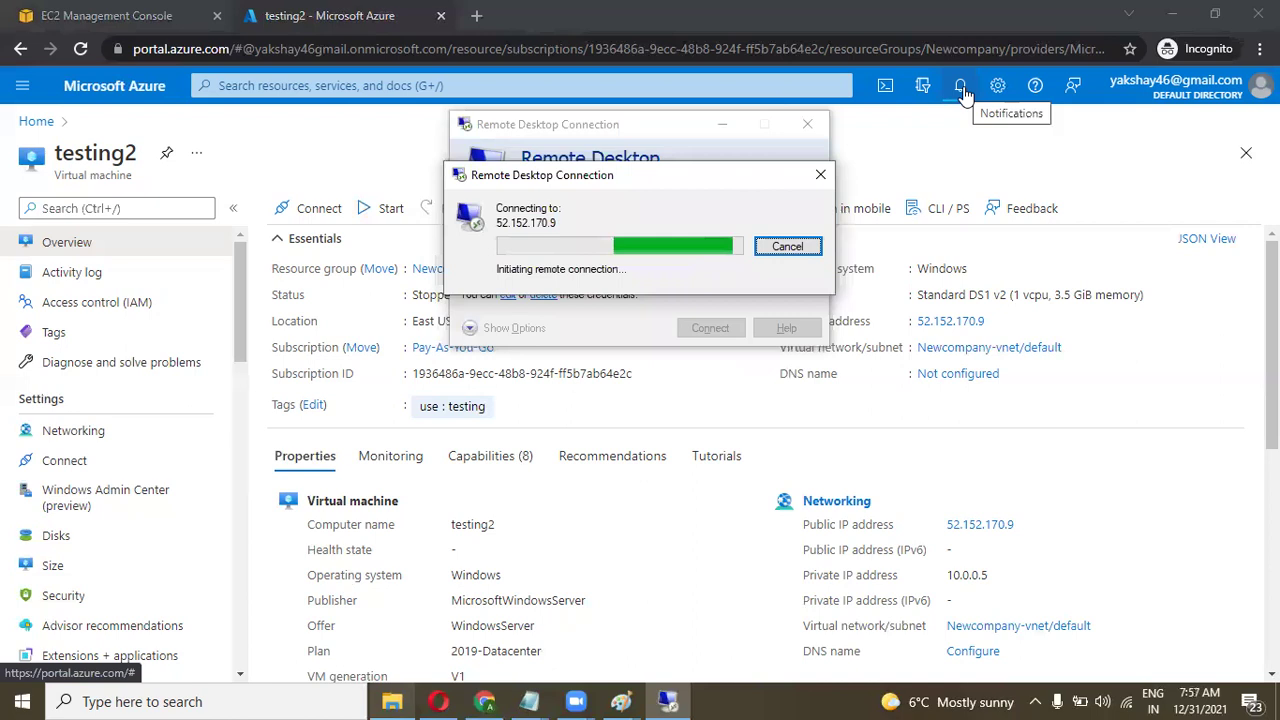
click(961, 88)
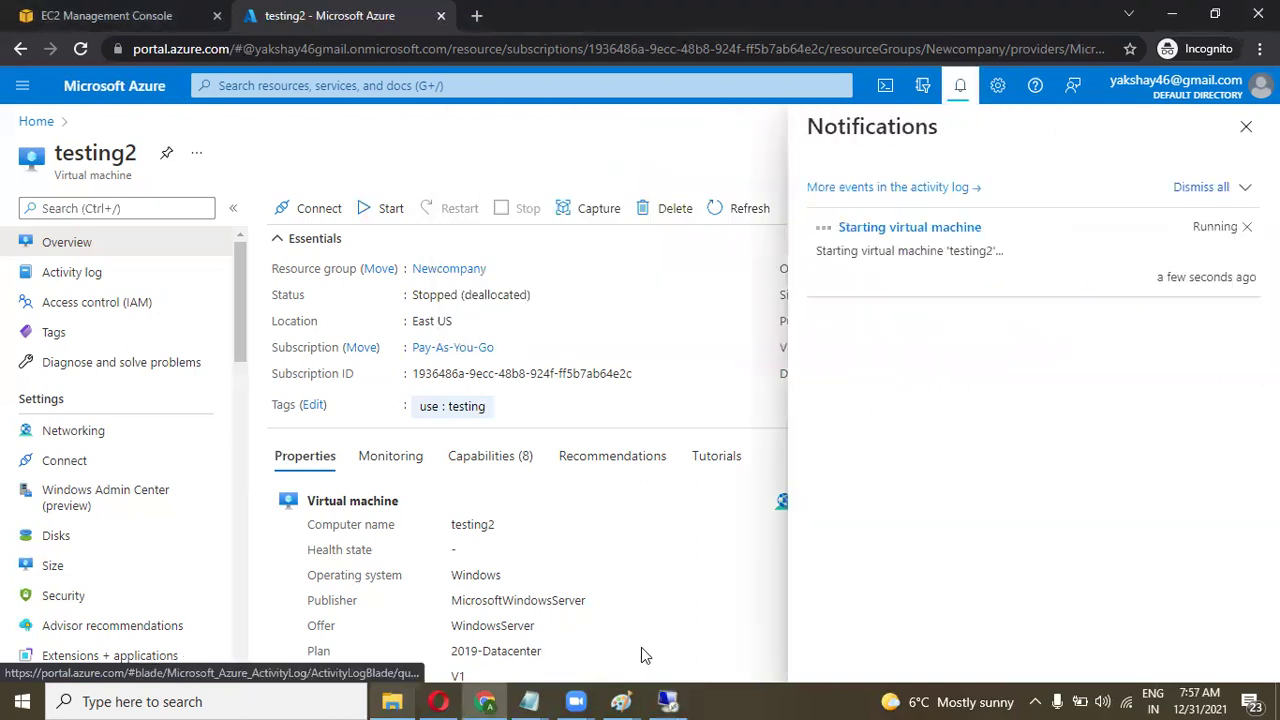
click(668, 700)
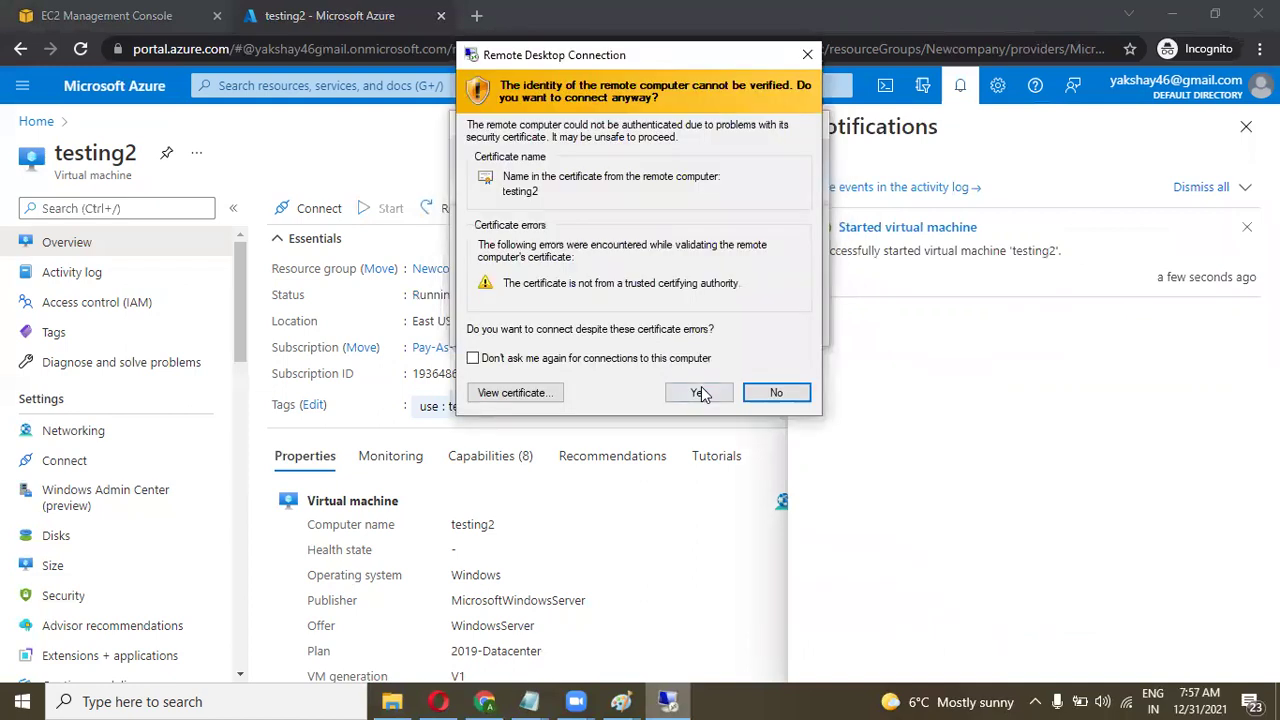
click(701, 390)
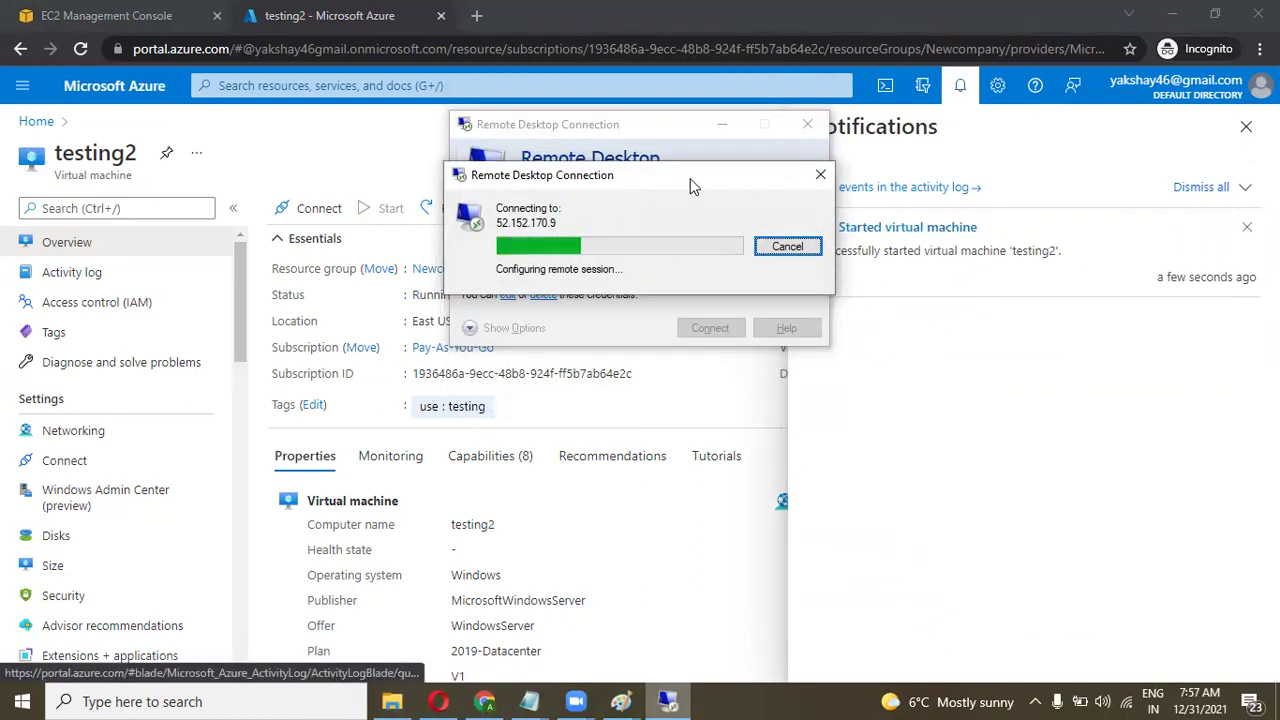
drag(690, 178, 583, 212)
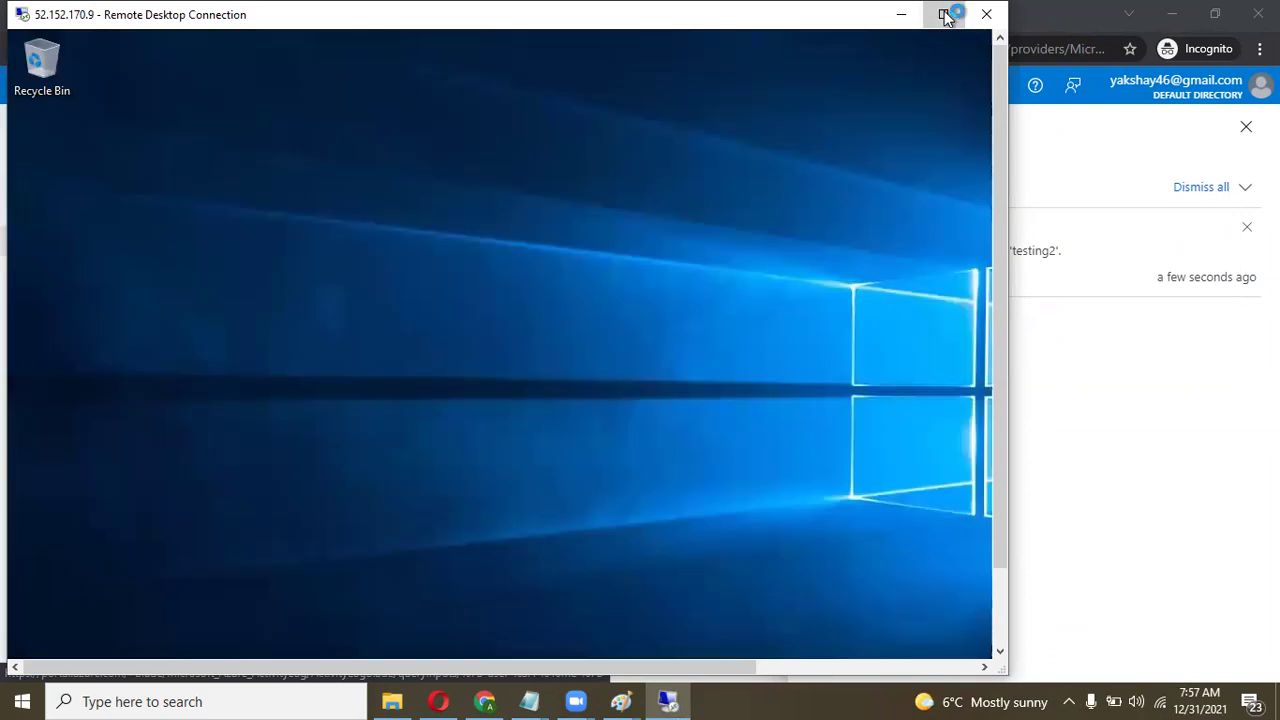
Open Temporary Storage (D:), now holding only DATALOSS_WARNING_README, then minimize the remote session.
click(946, 16)
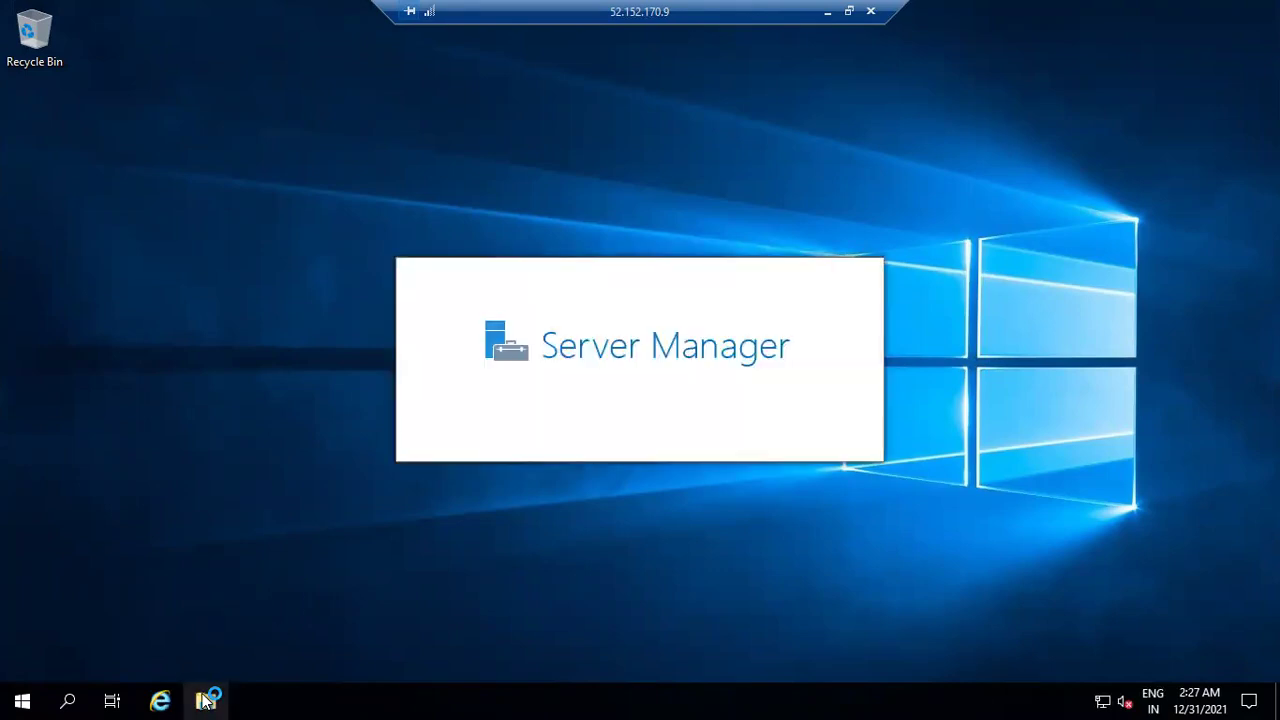
click(207, 700)
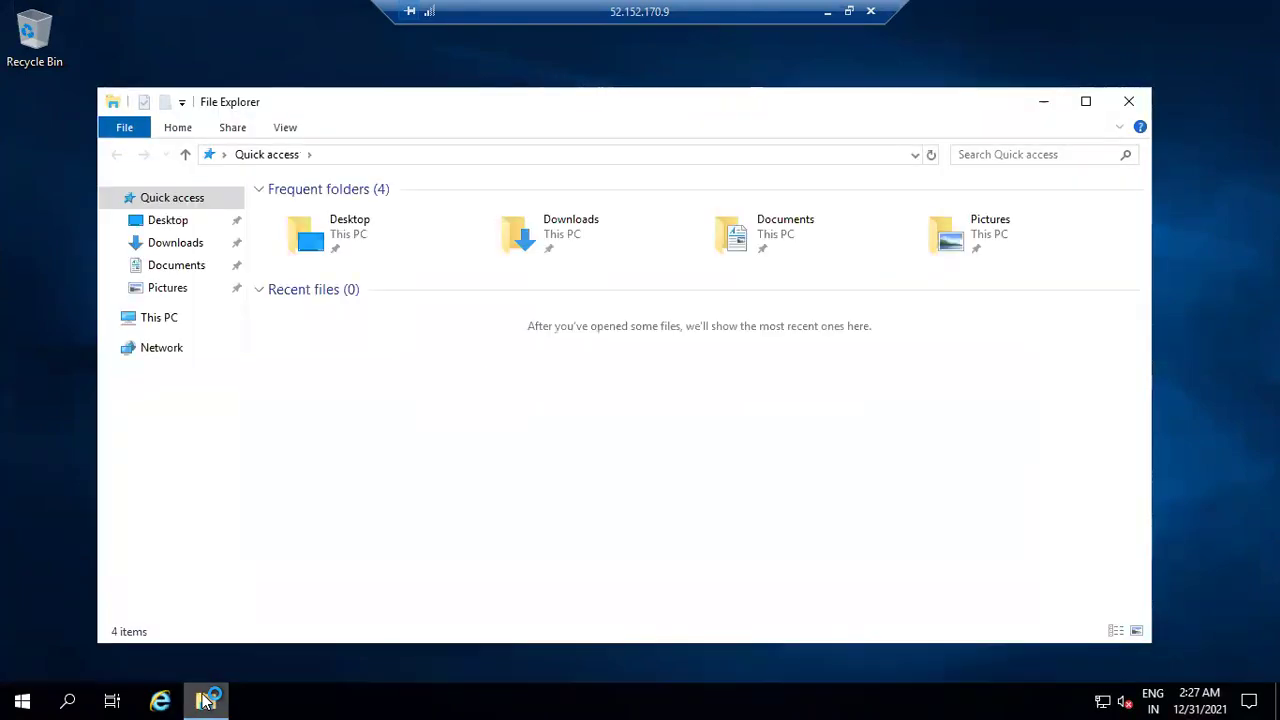
click(158, 318)
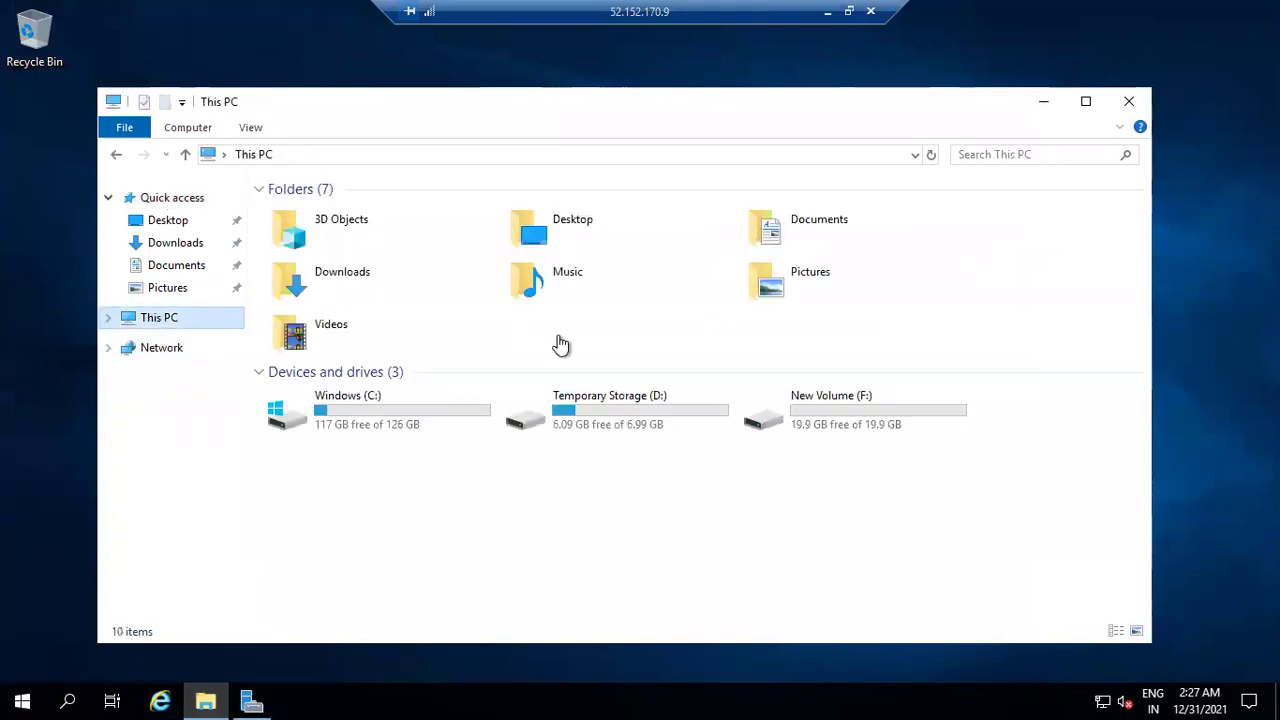
double_click(578, 406)
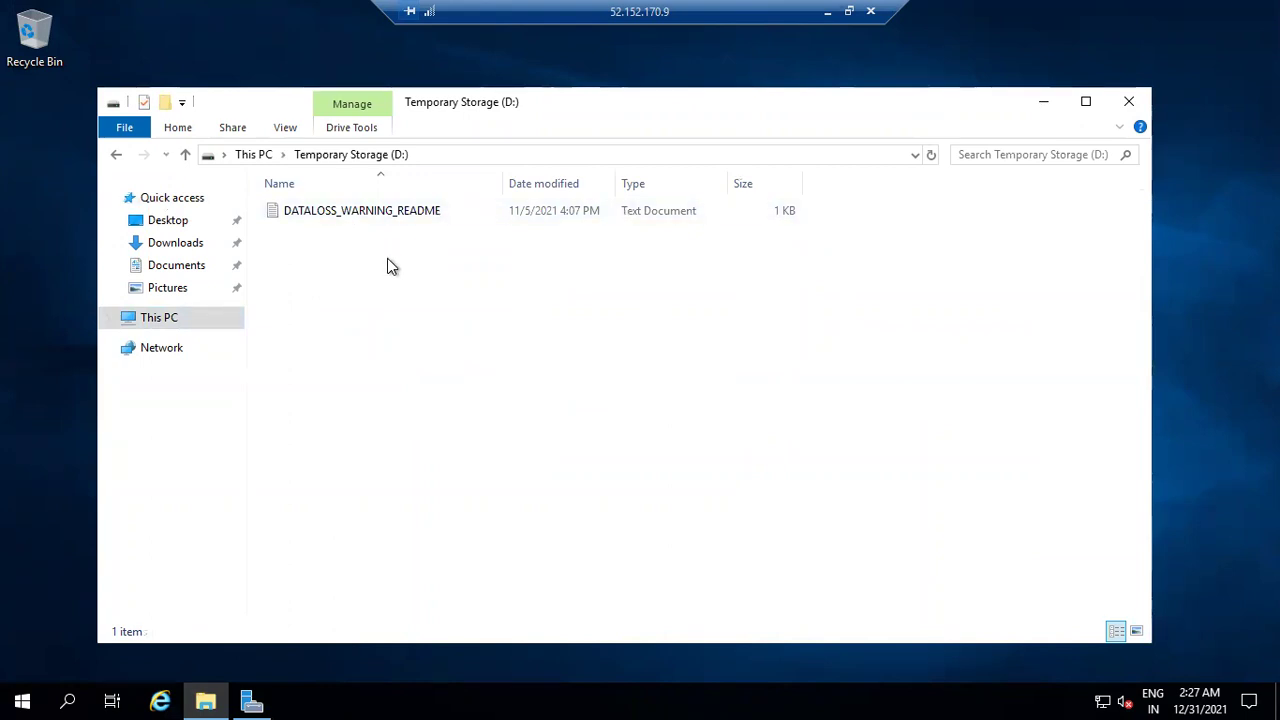
click(848, 10)
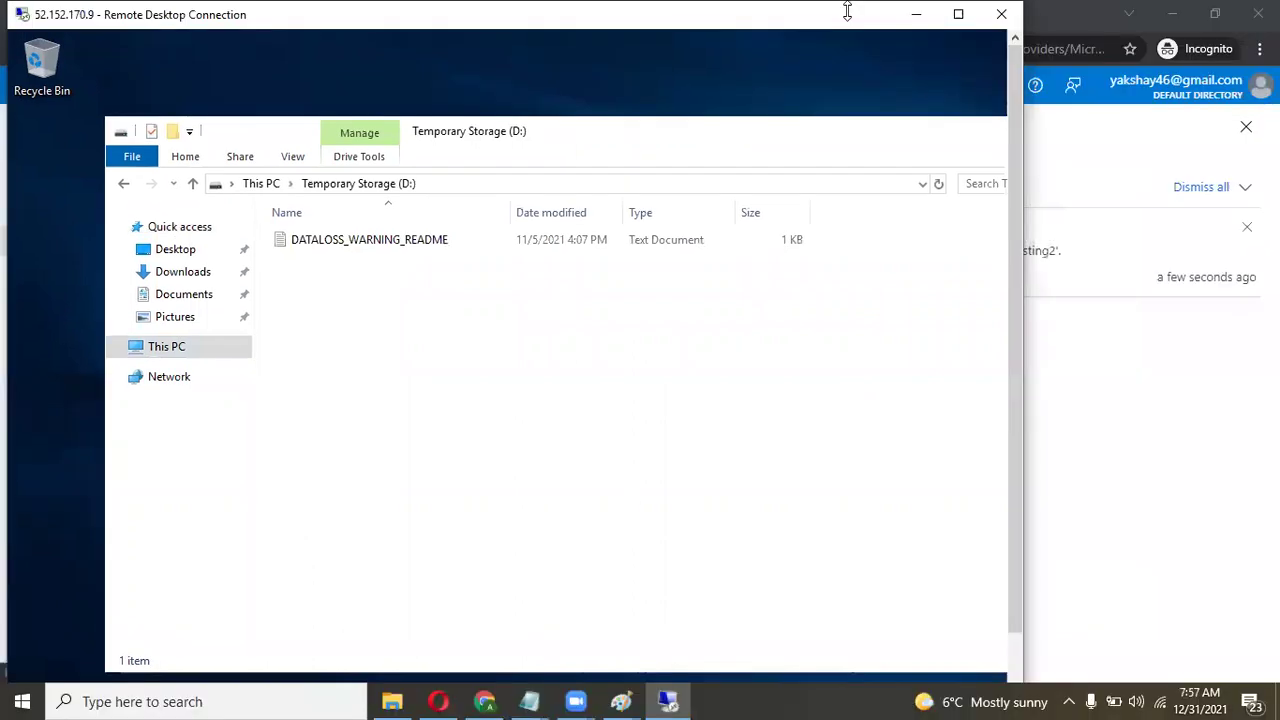
click(911, 15)
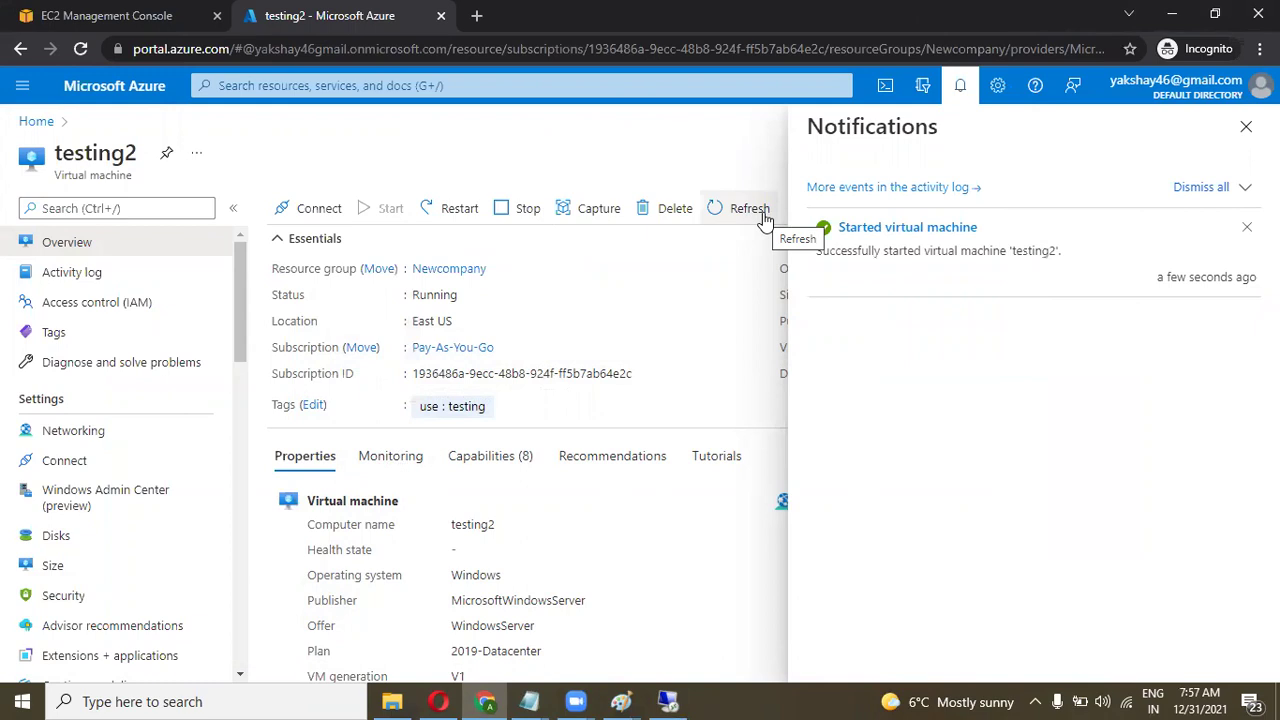
Refresh testing2's overview to confirm it is Running, then close the notifications pane.
click(762, 214)
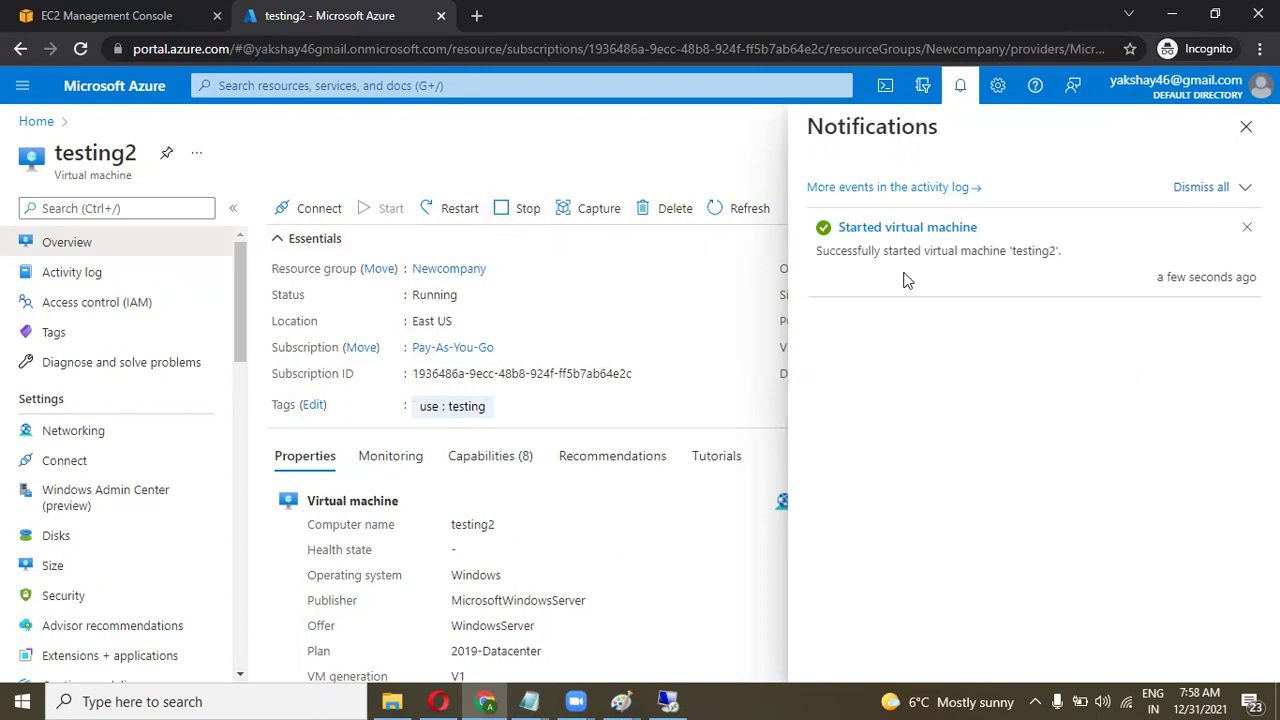
click(1245, 127)
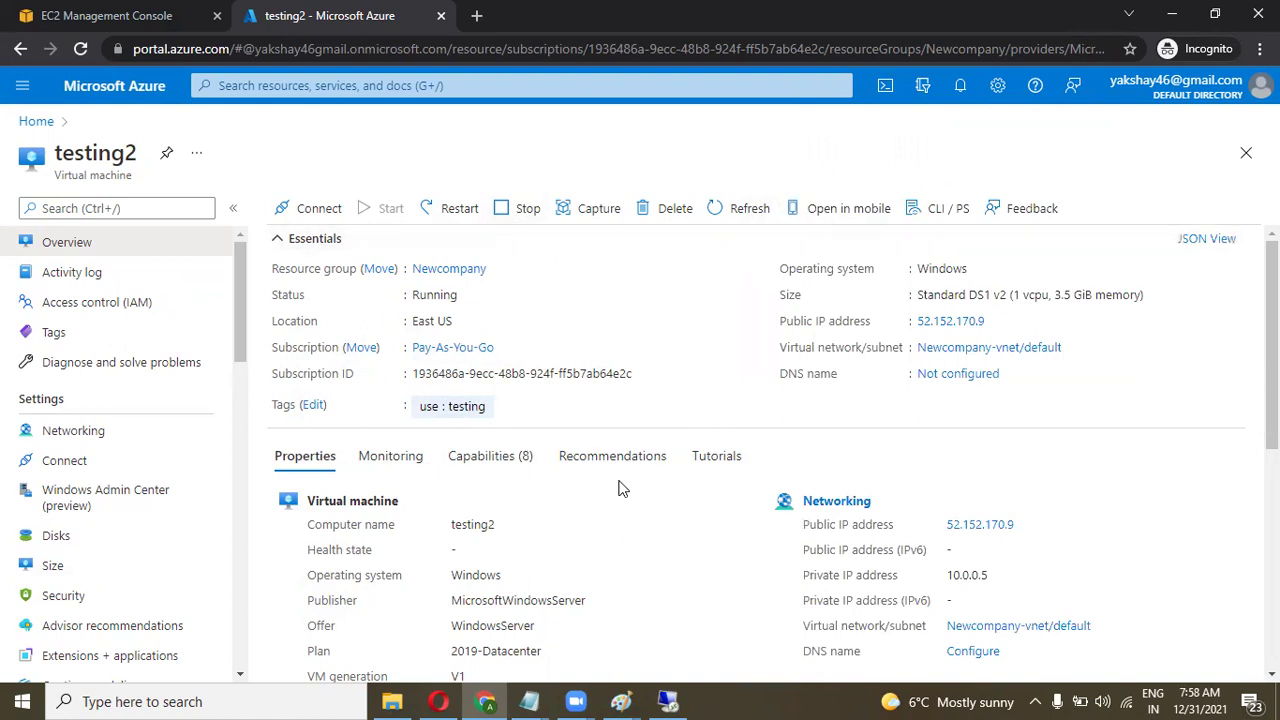
Check New Volume (F:) still has testing and cloud azure, then minimize the remote session.
click(668, 700)
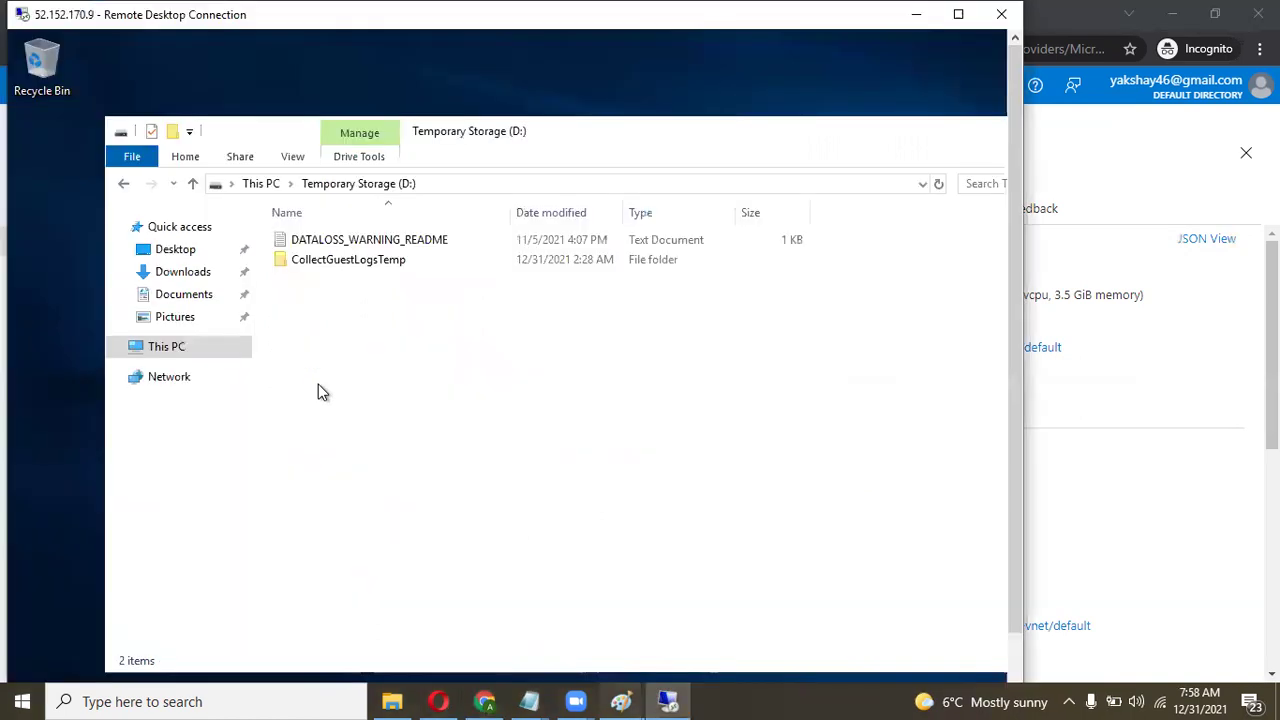
click(265, 188)
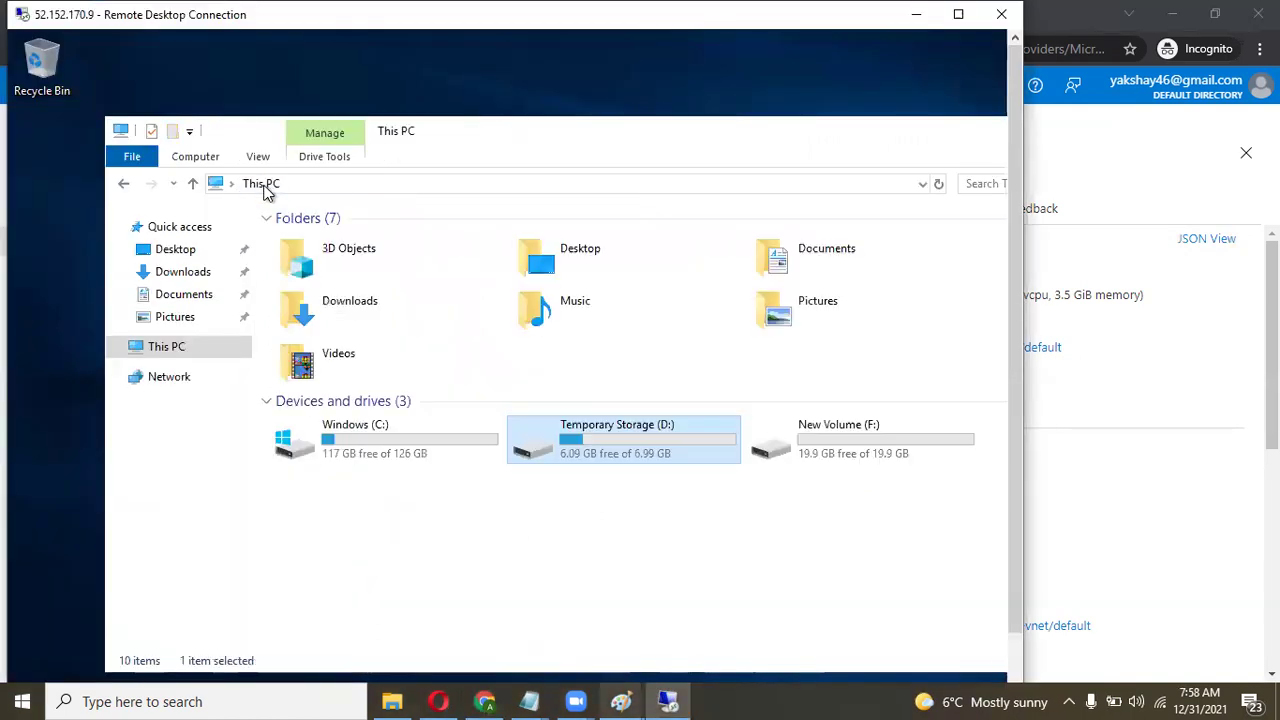
double_click(850, 448)
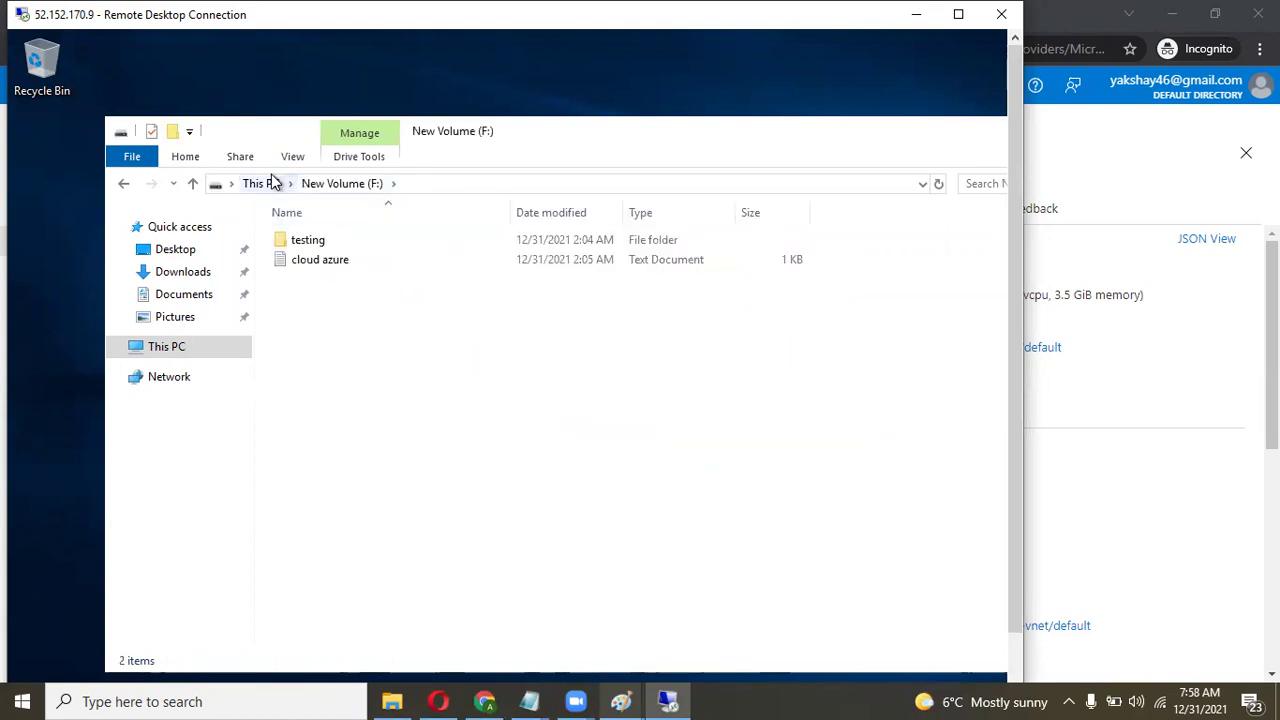
click(272, 183)
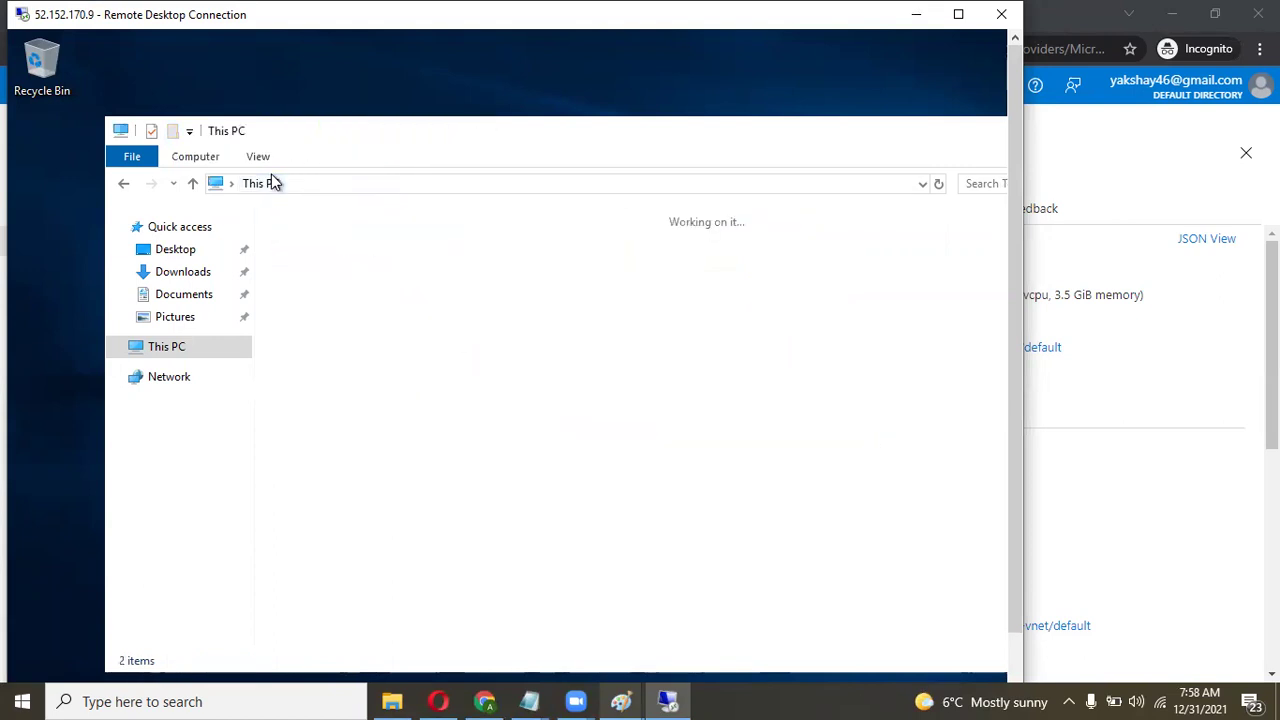
click(960, 16)
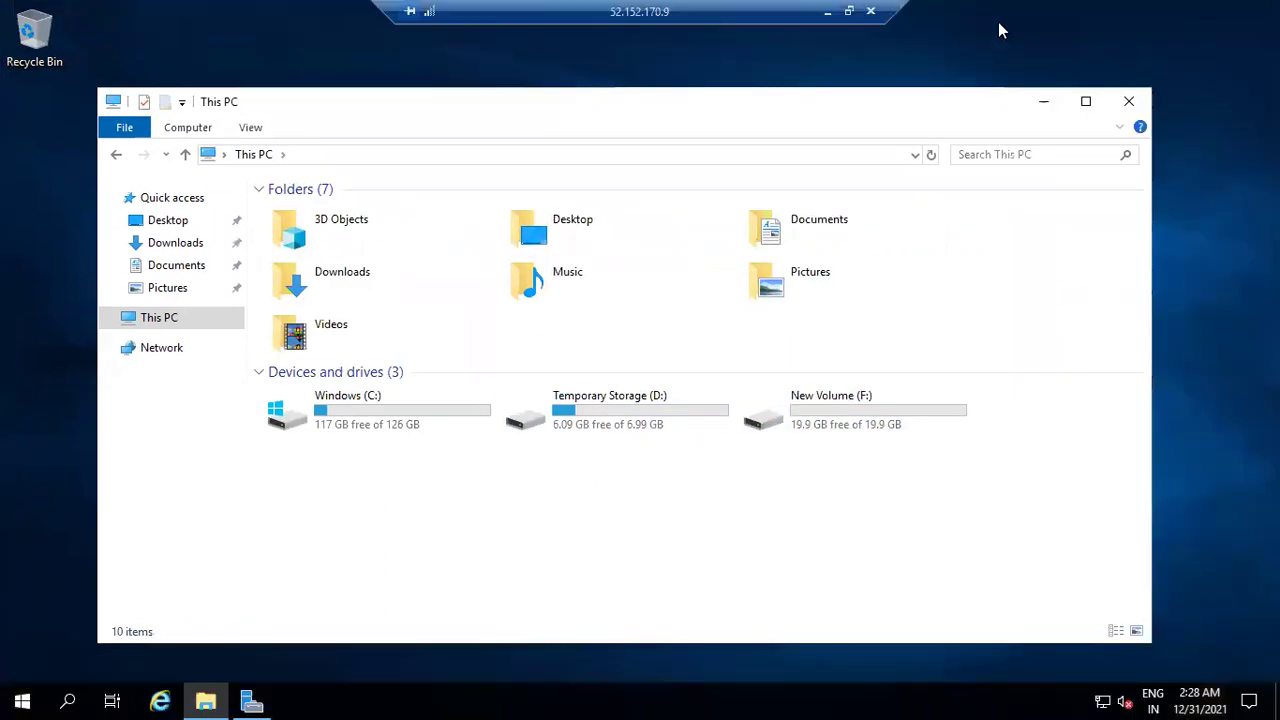
click(849, 12)
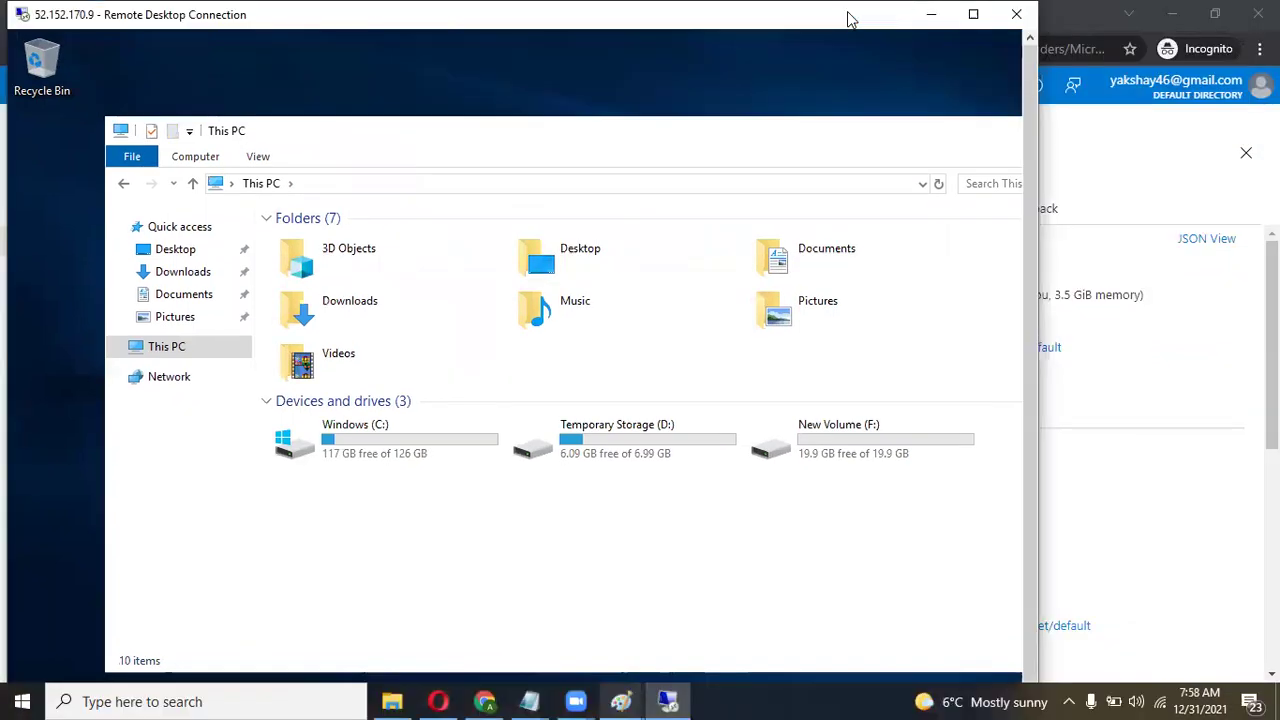
click(963, 22)
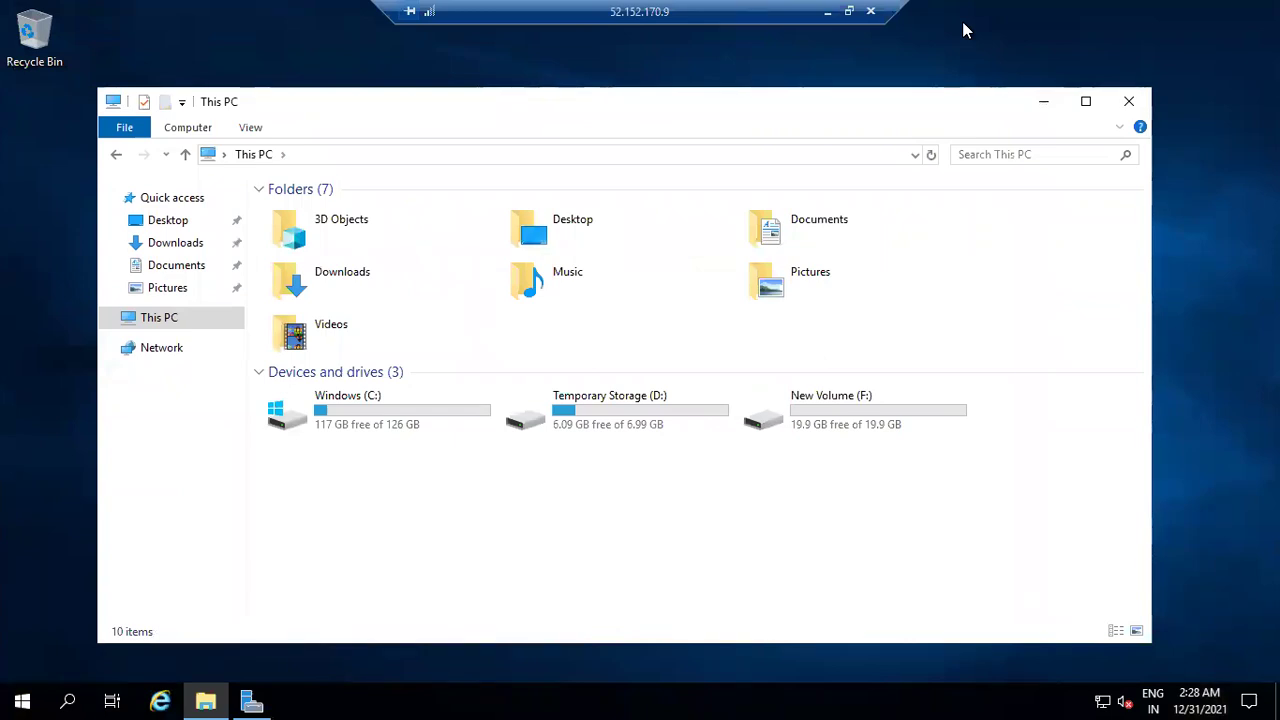
click(829, 13)
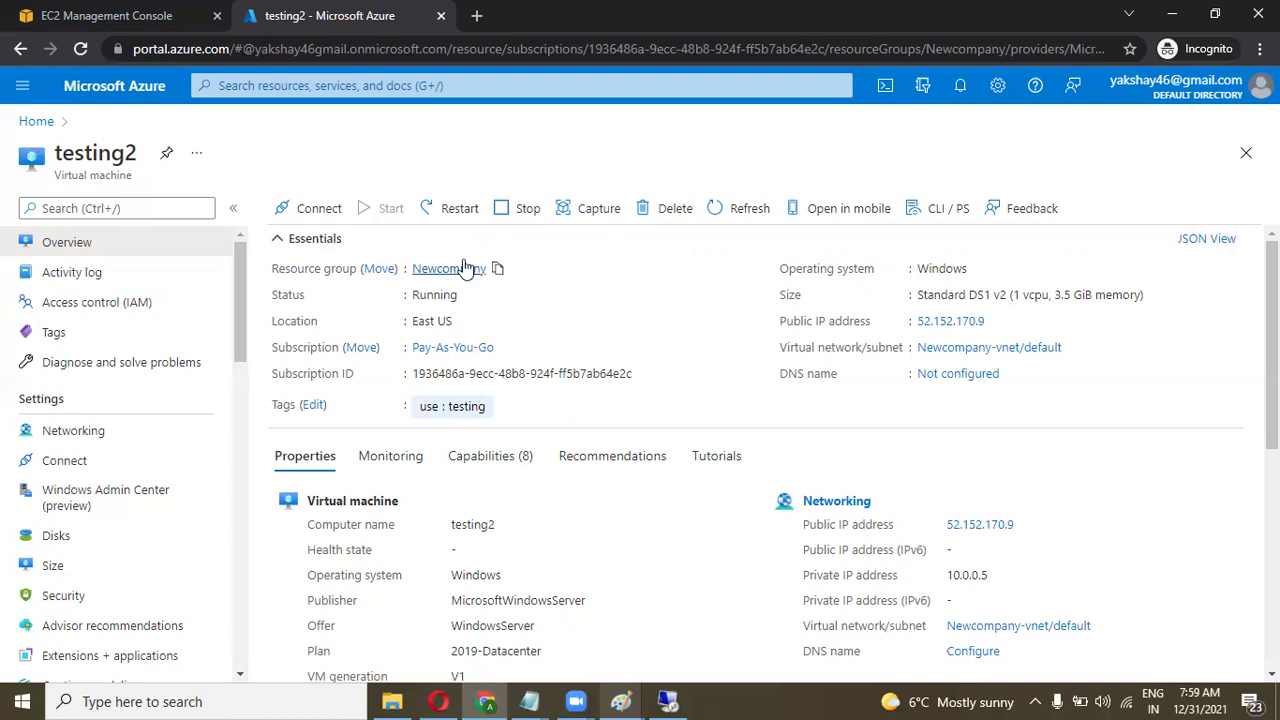
Refresh testing2's overview to show the agent-not-ready warning, and hide the remote session window.
click(527, 208)
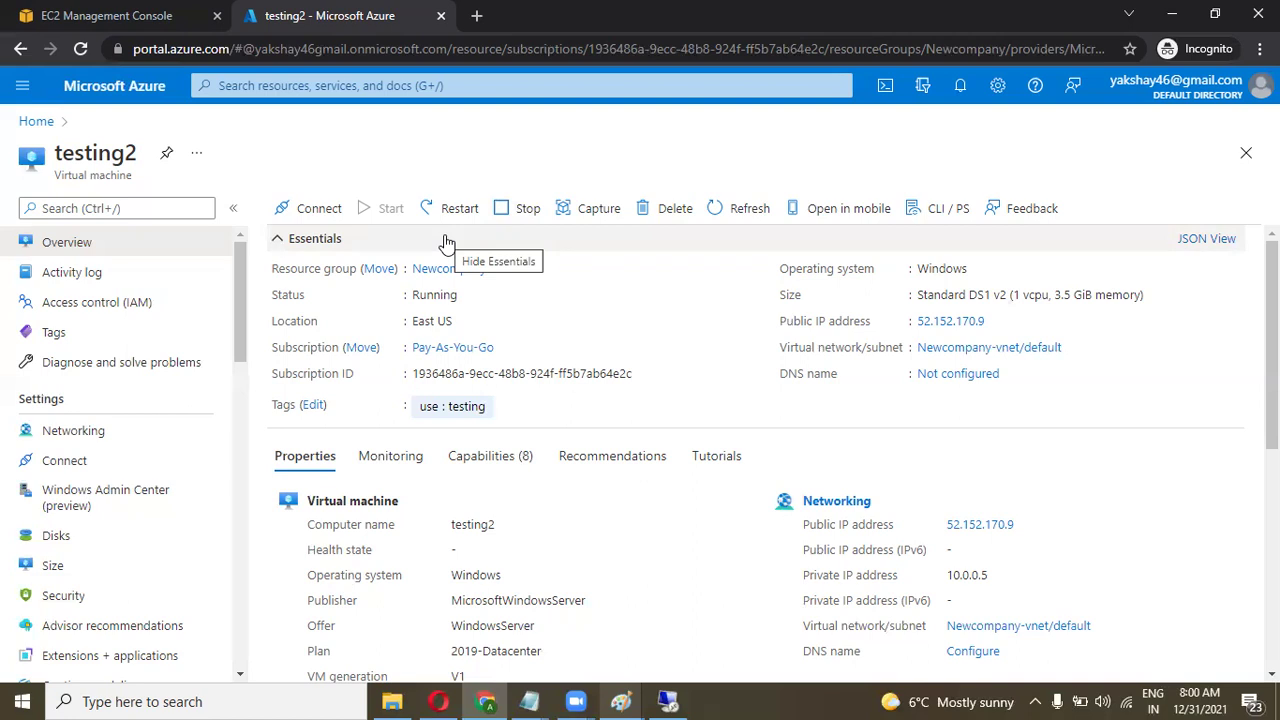
click(716, 210)
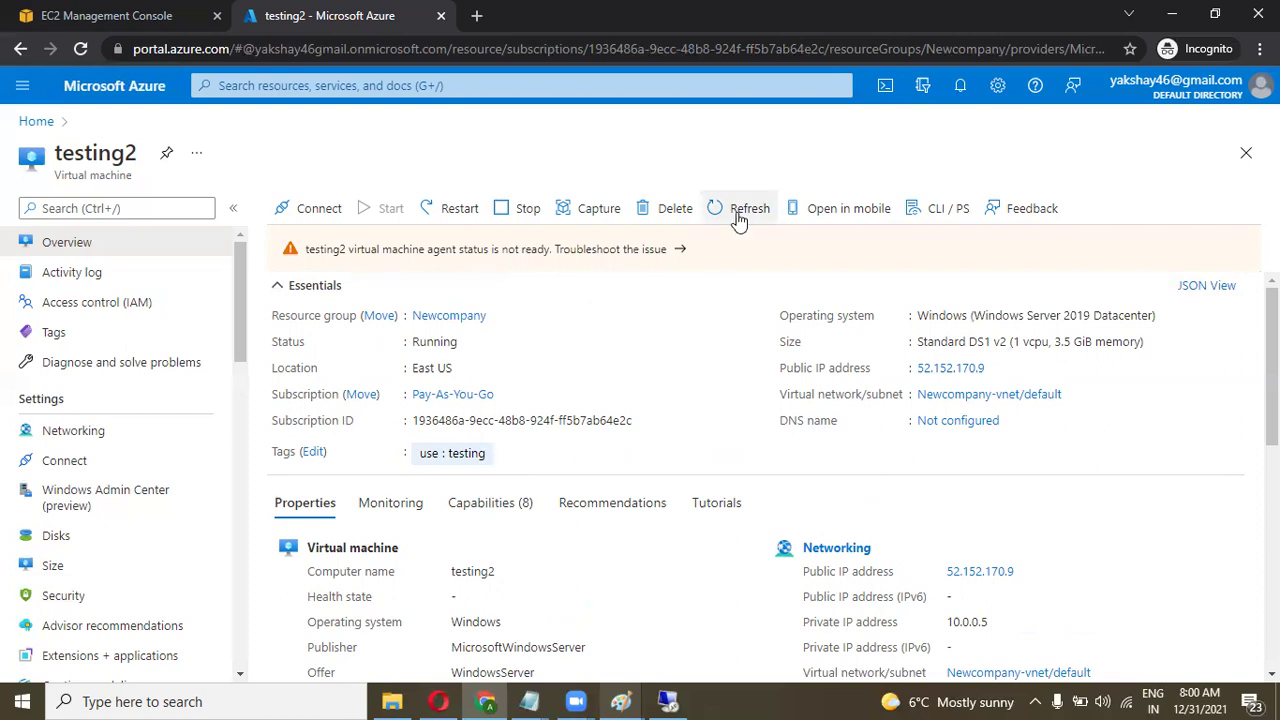
click(668, 700)
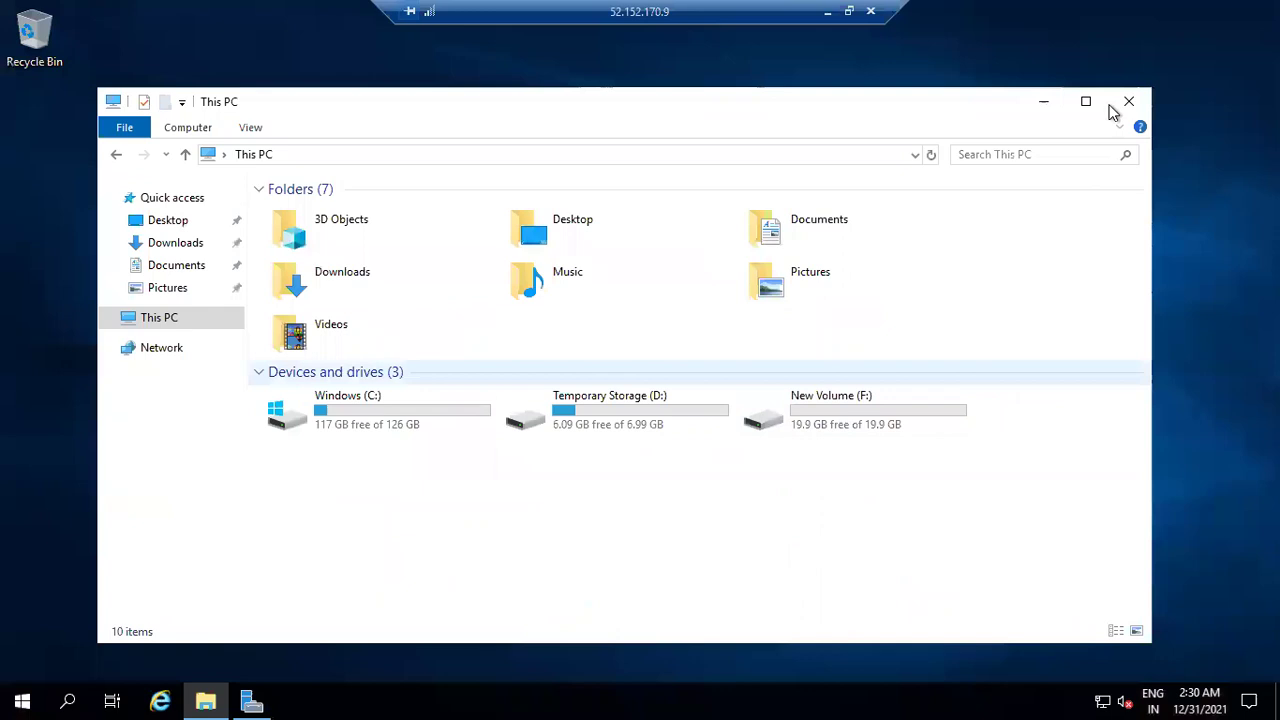
click(848, 11)
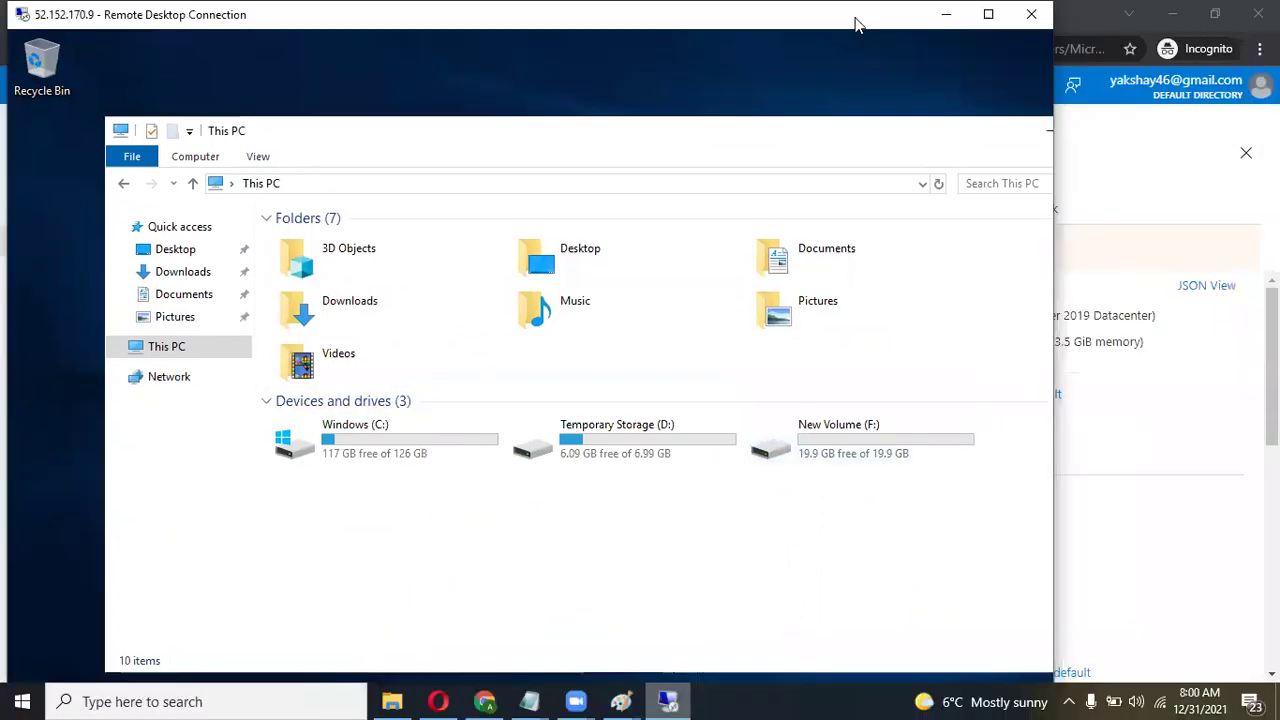
click(946, 14)
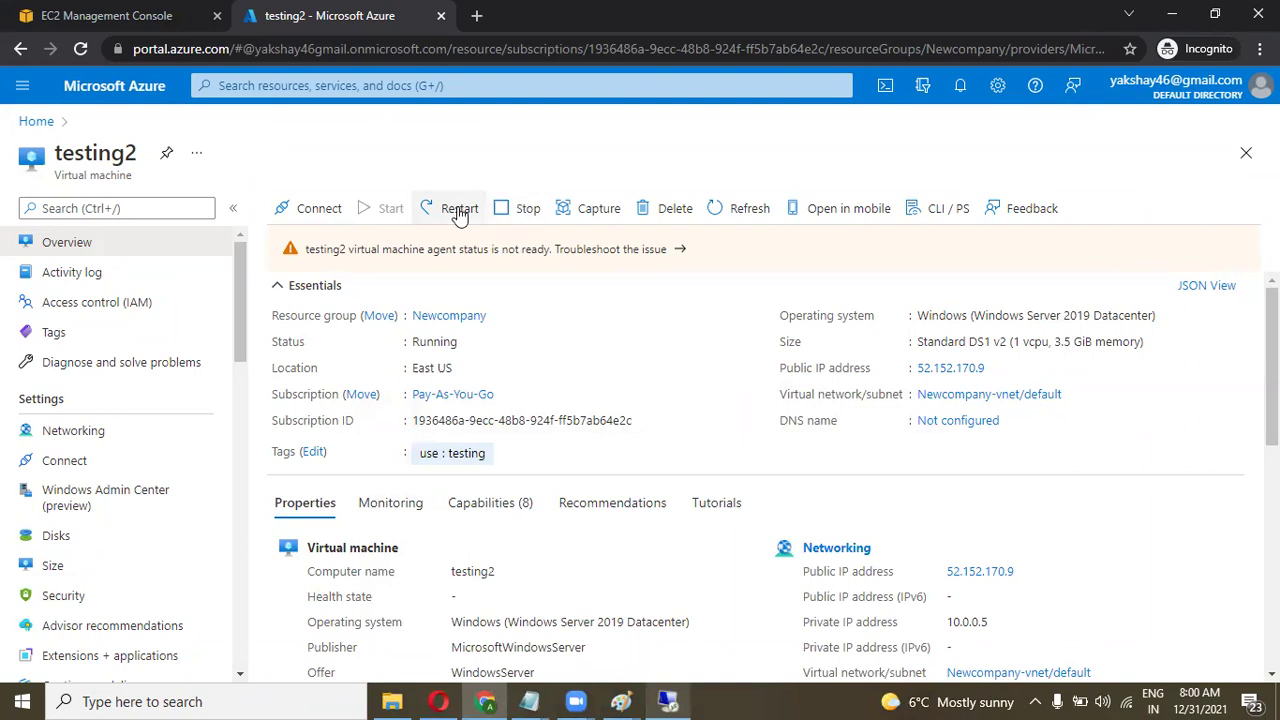
Open and cancel the Stop prompt for testing2, then find the Paint note in taskbar previews.
click(505, 215)
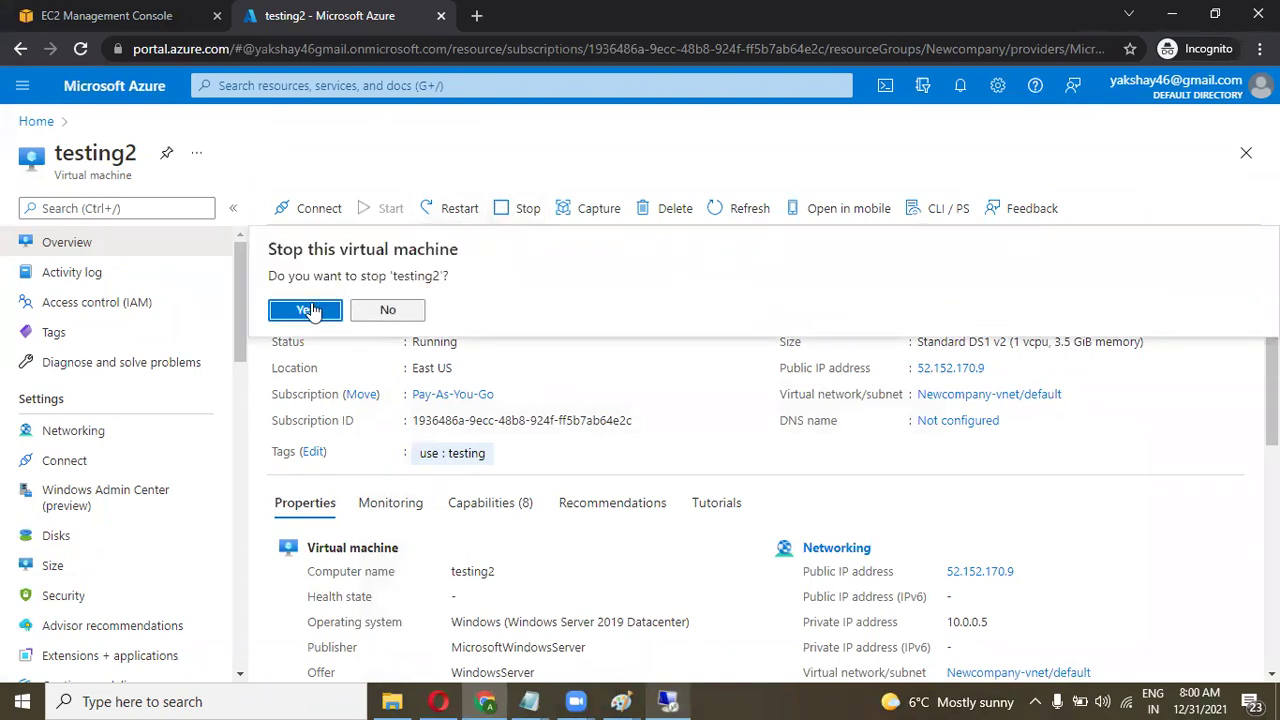
click(626, 375)
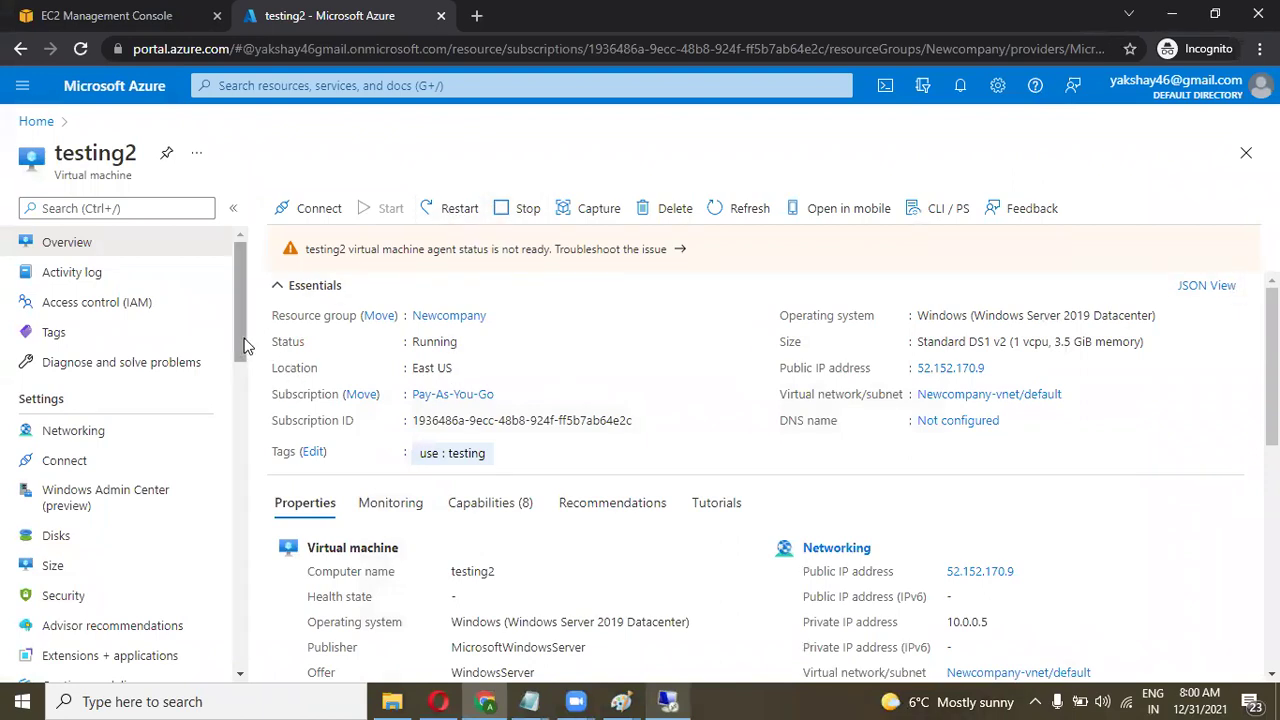
drag(243, 349, 243, 357)
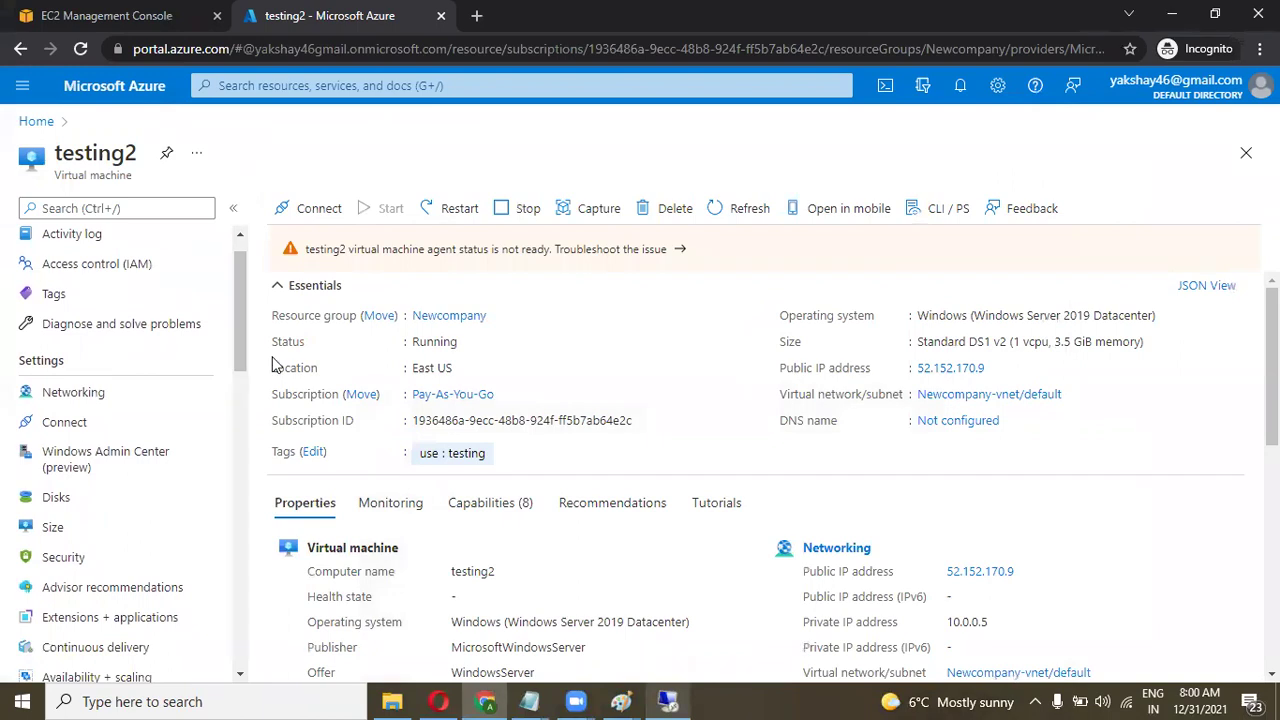
click(620, 700)
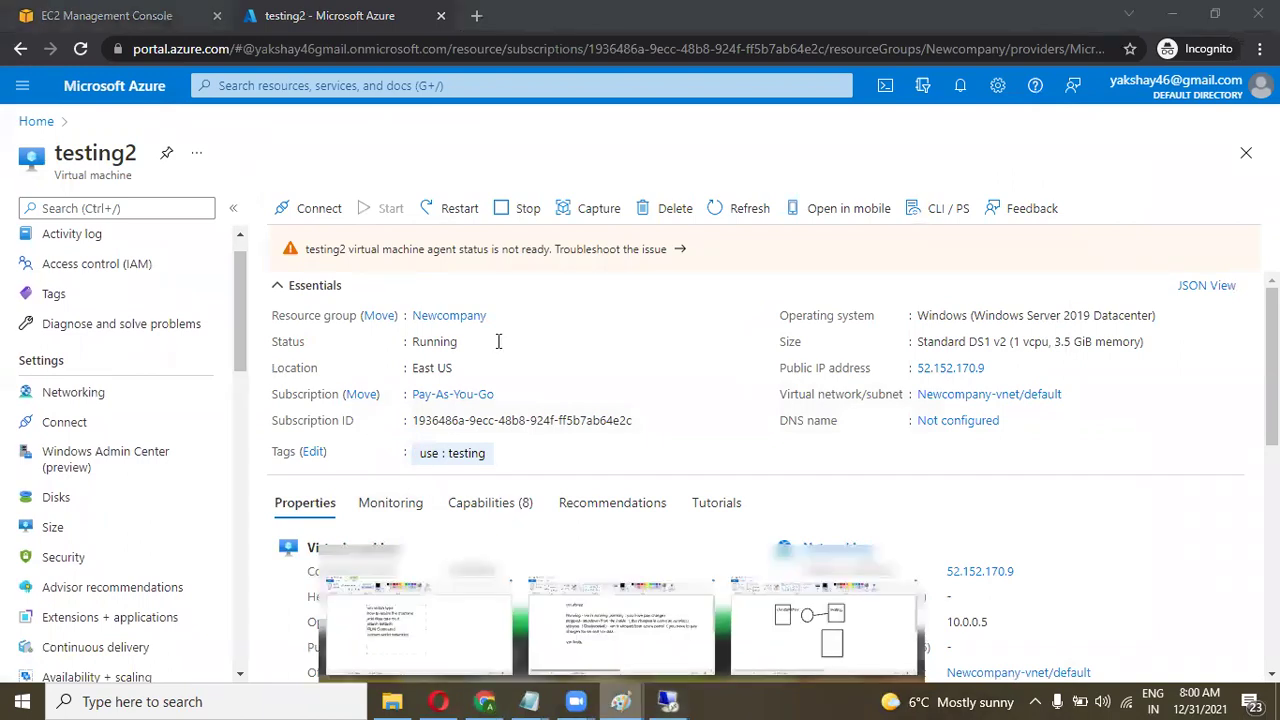
Place the cursor after 'RUN Command' in the Paint note and enlarge its text box.
key(alt+Tab)
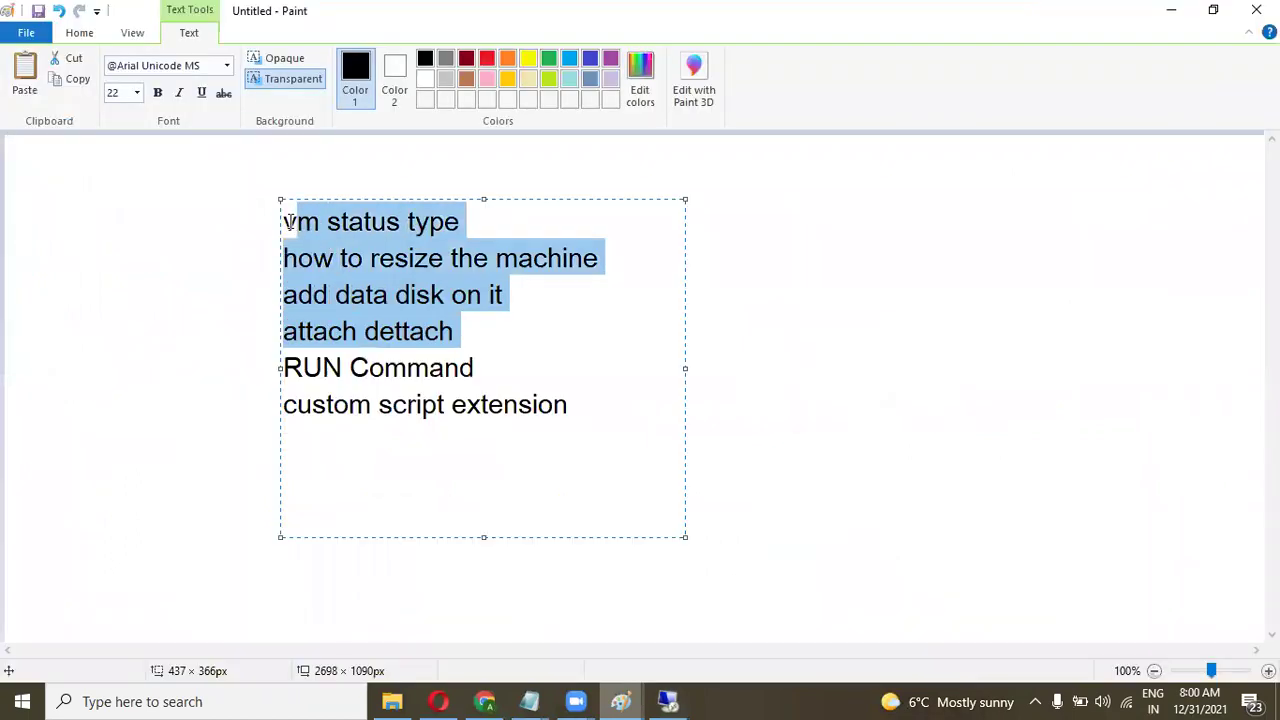
click(472, 337)
click(479, 367)
drag(479, 367, 286, 369)
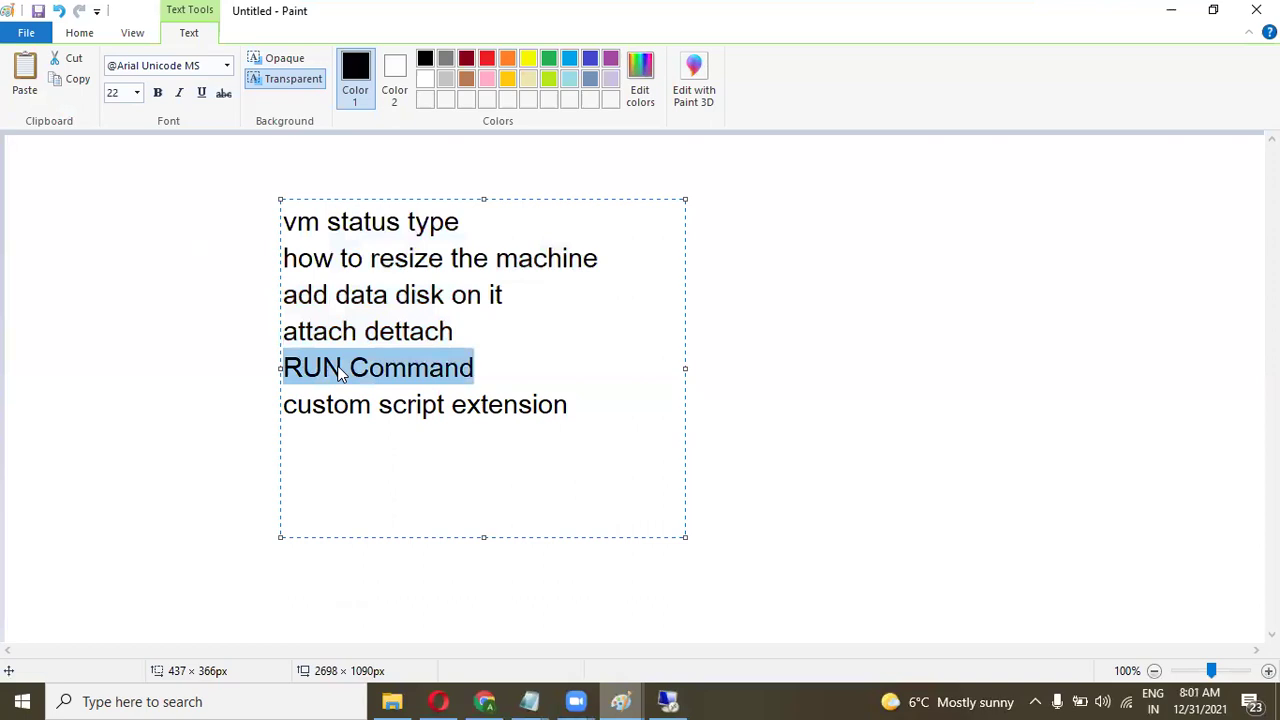
click(551, 369)
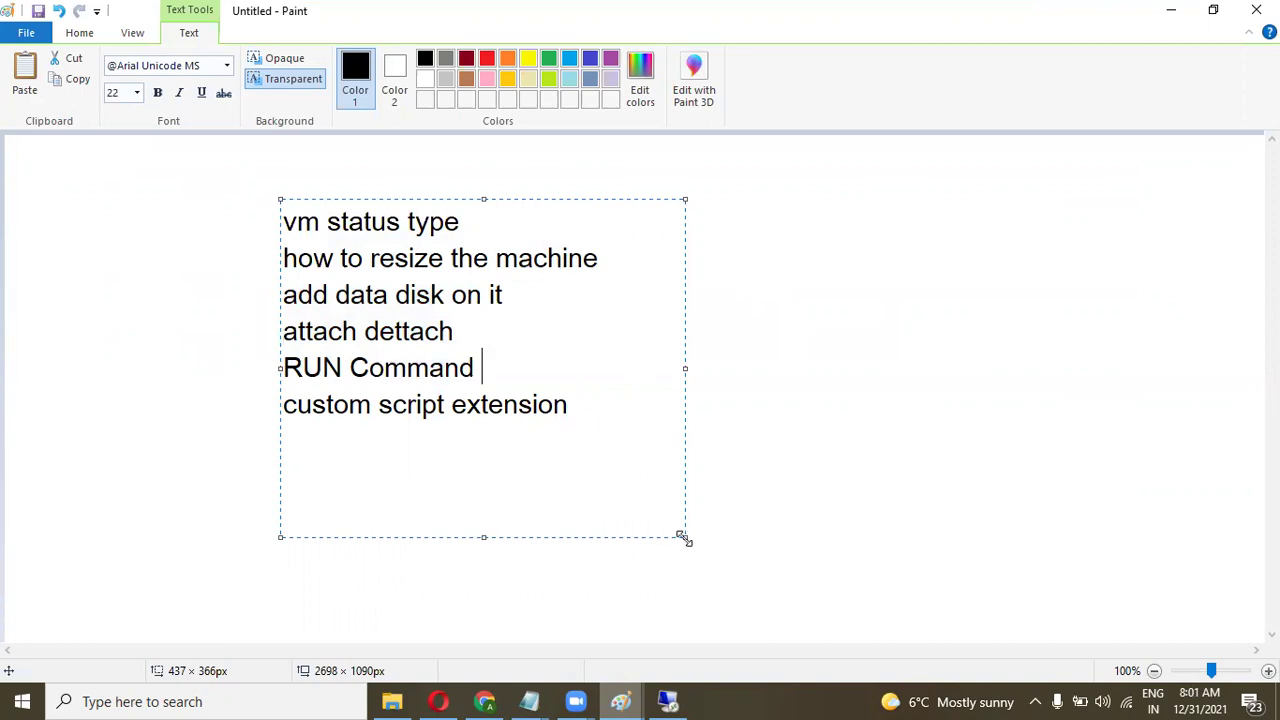
drag(684, 537, 1201, 488)
Extend the line with '- whenever you want to run a powershell script', widening the box leftward.
text(-)
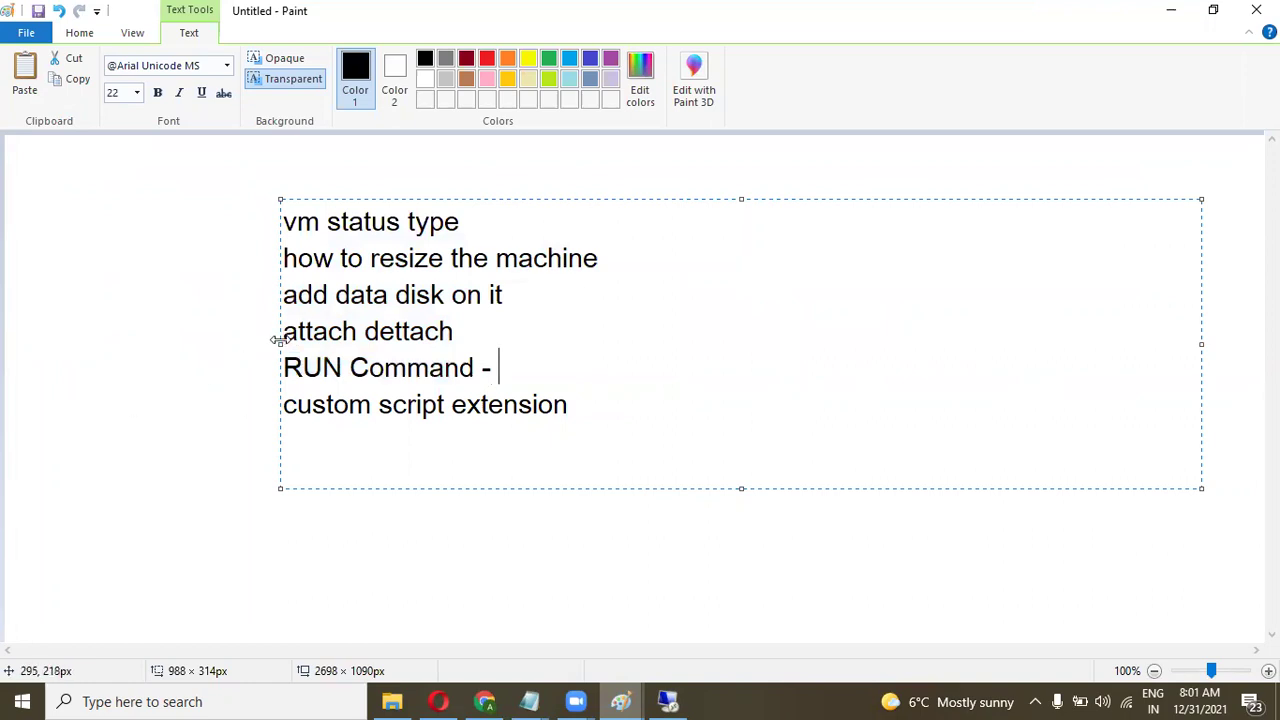
drag(278, 340, 38, 343)
text(wh)
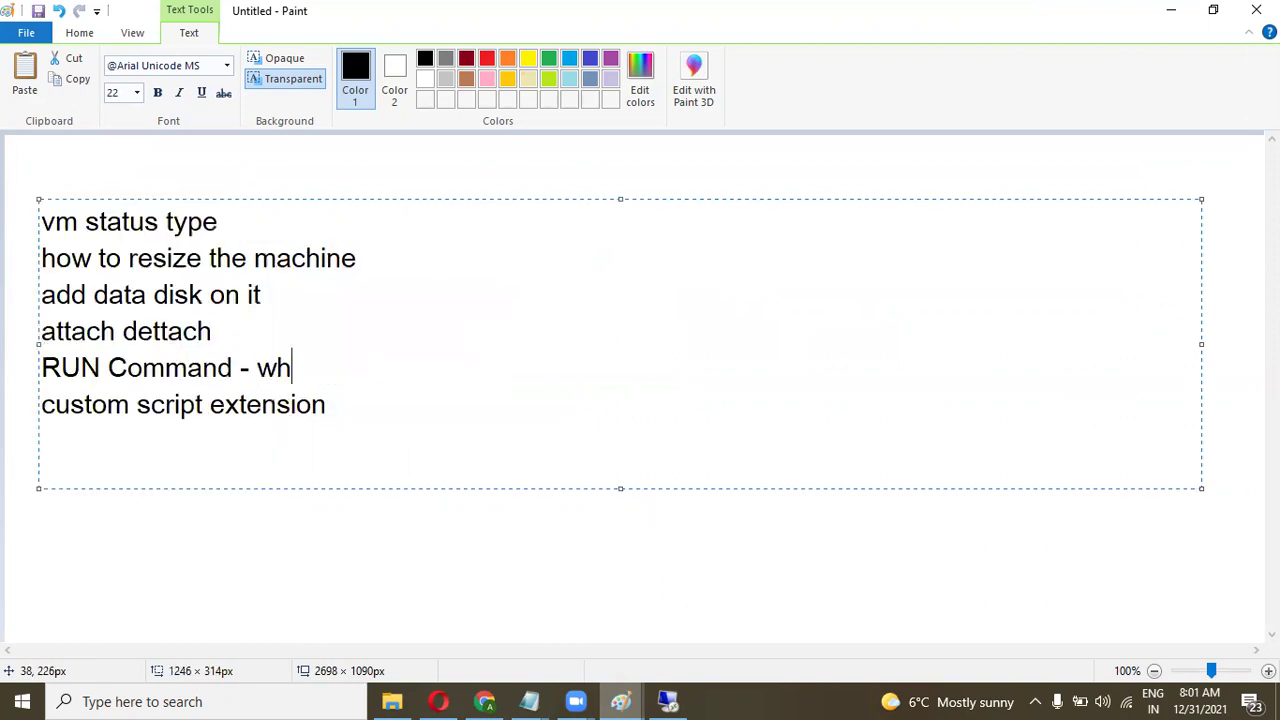
text(enever y)
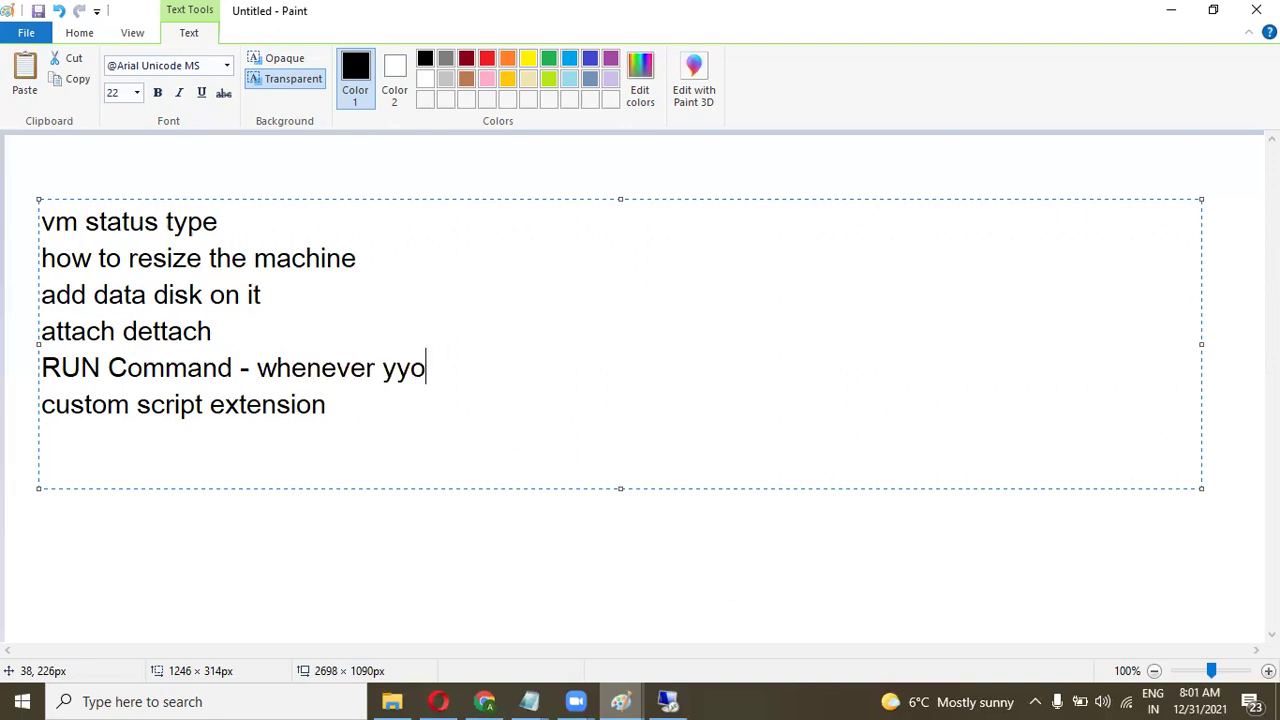
text(ou want to run )
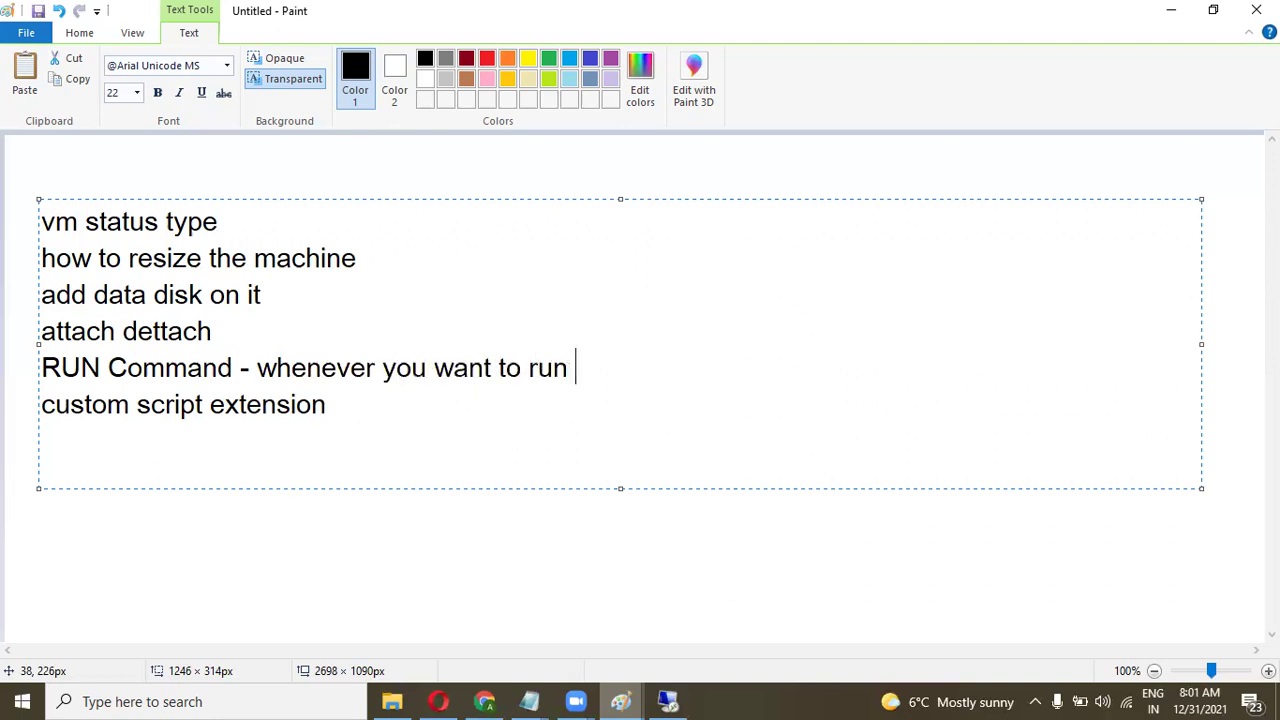
text(a power)
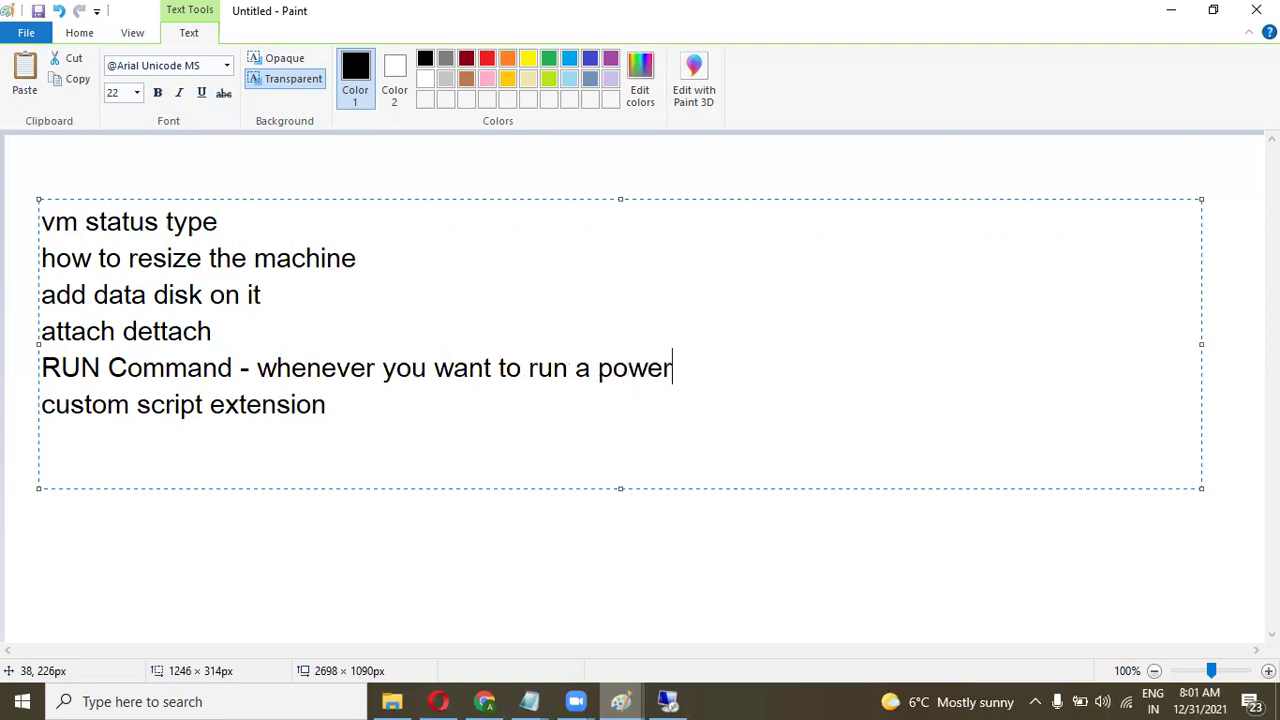
text(sheel)
key(BackSpace)
key(BackSpace)
text(ll script)
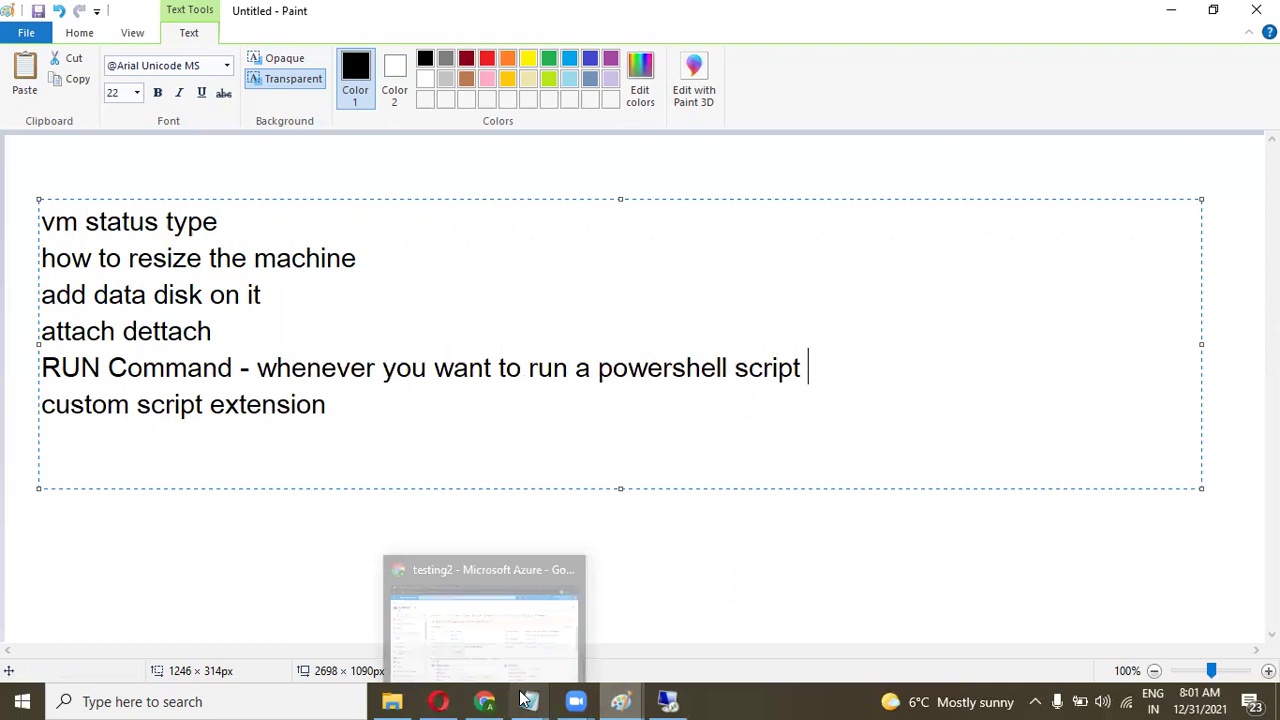
click(668, 700)
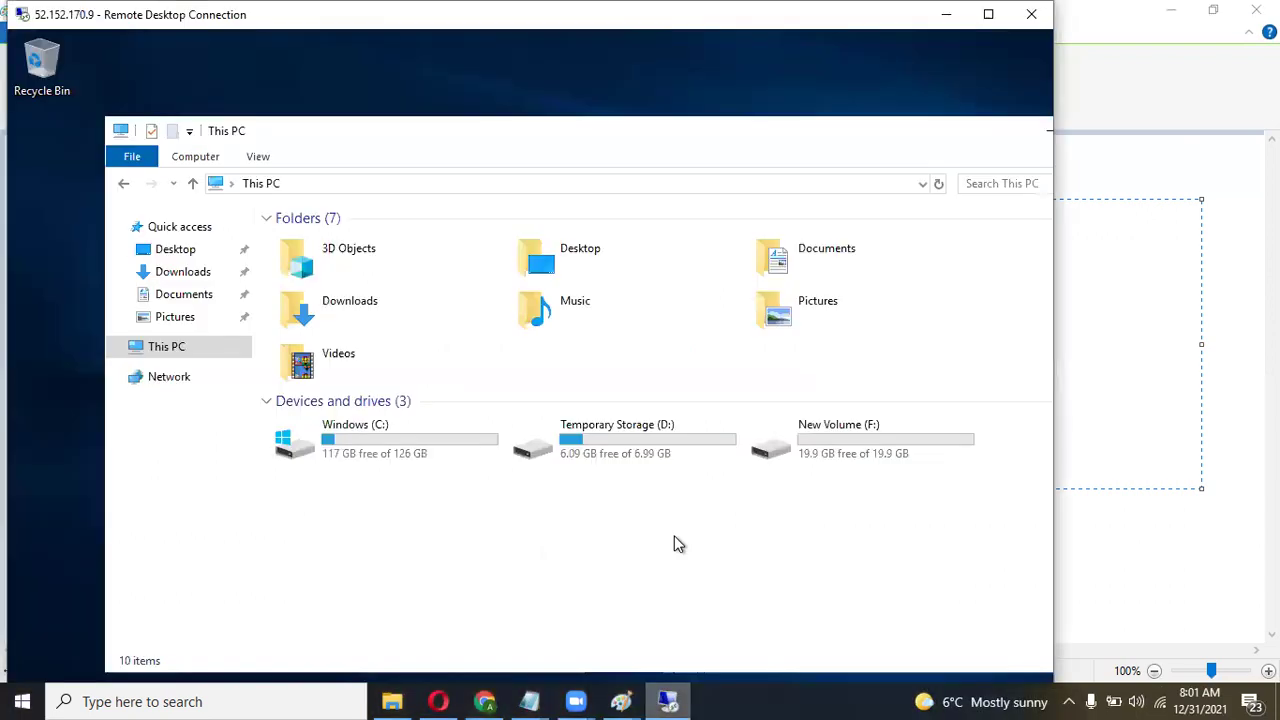
Open Server Manager full screen on testing2, dismiss the Admin Center prompt, then disconnect the session.
click(988, 14)
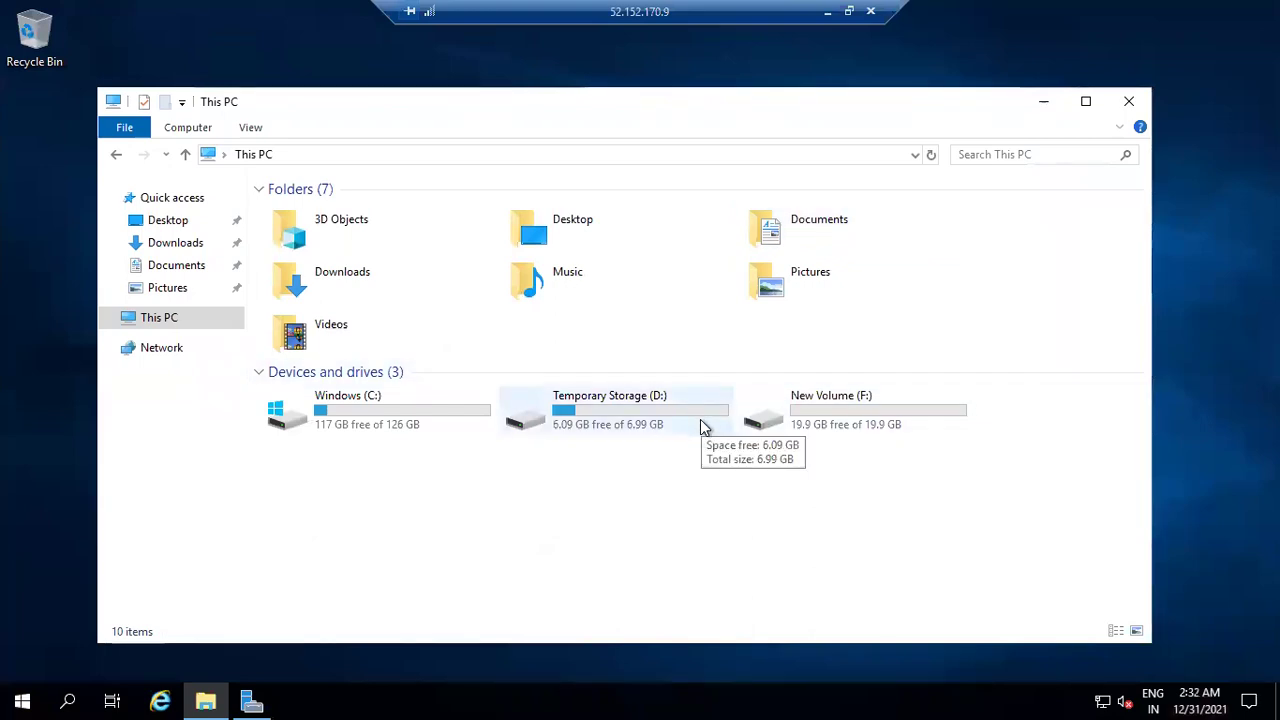
click(252, 700)
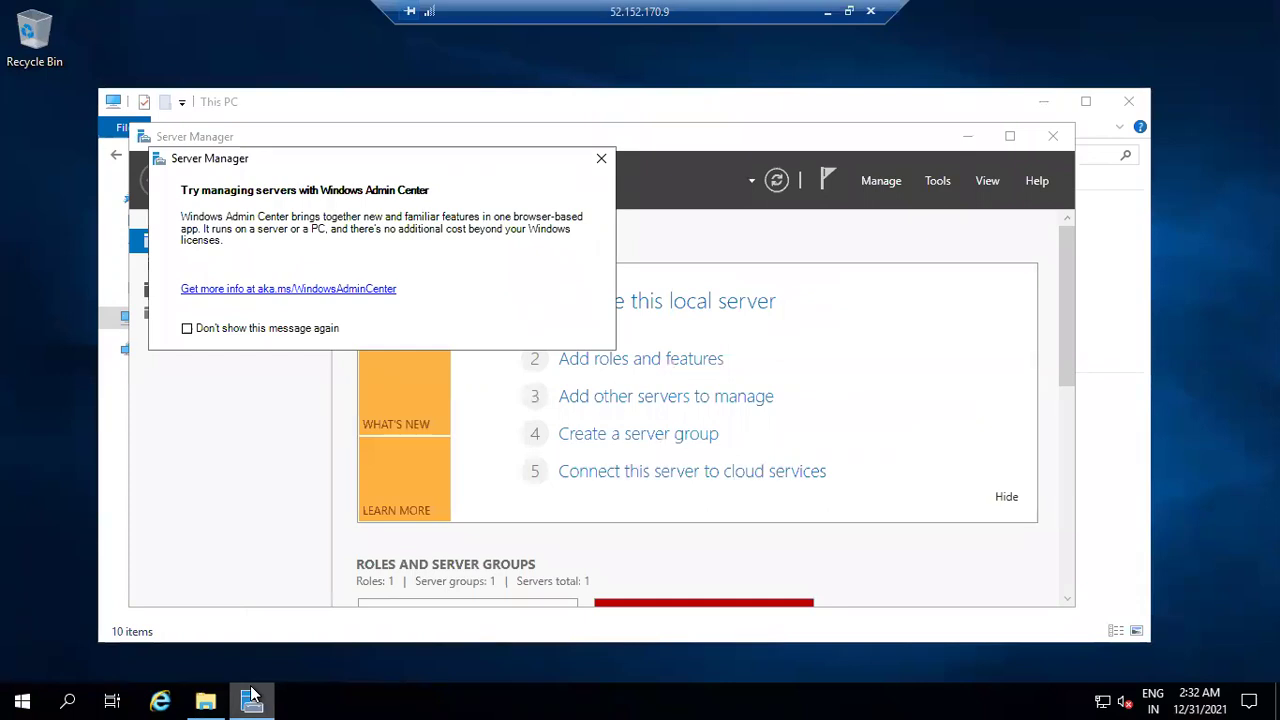
click(601, 160)
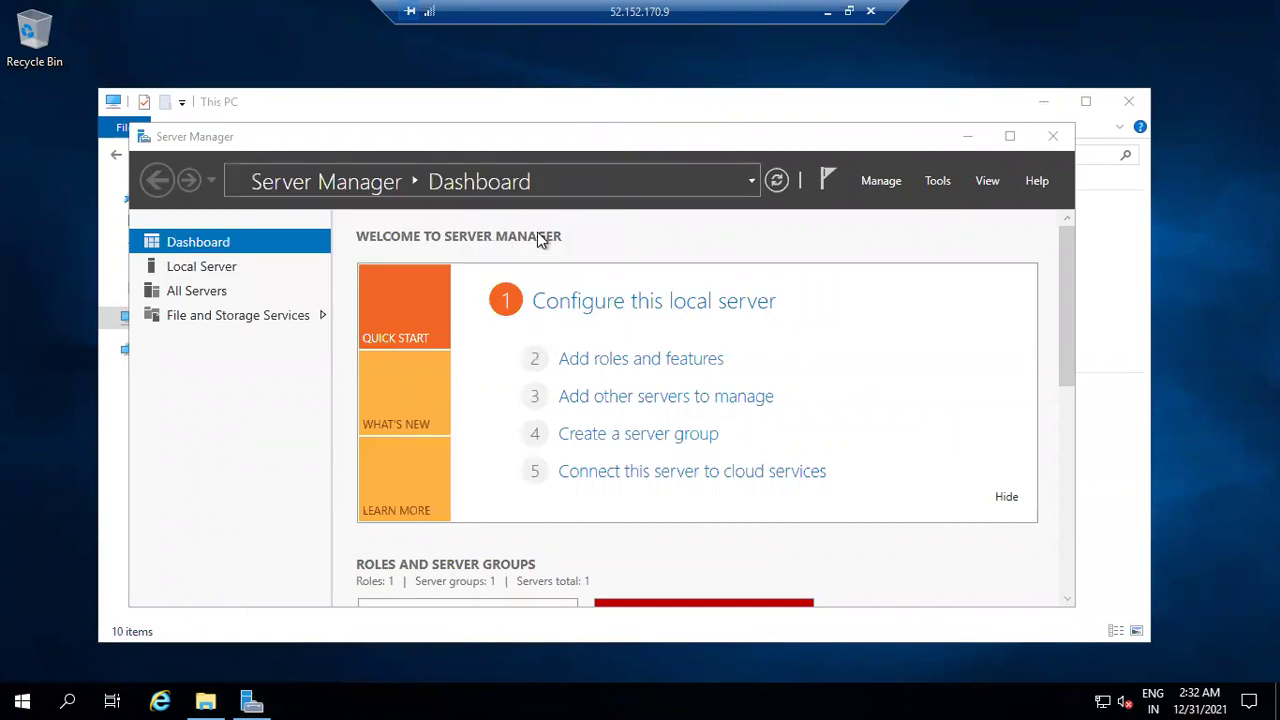
drag(601, 139, 582, 125)
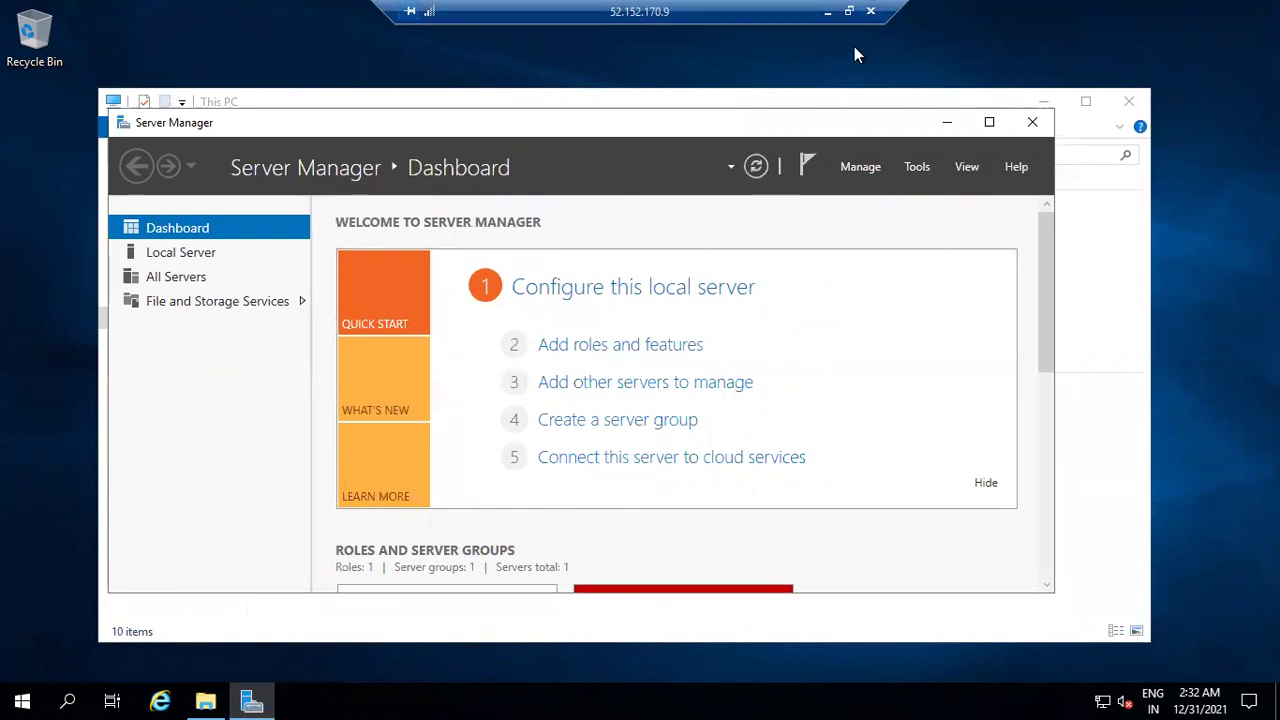
click(873, 11)
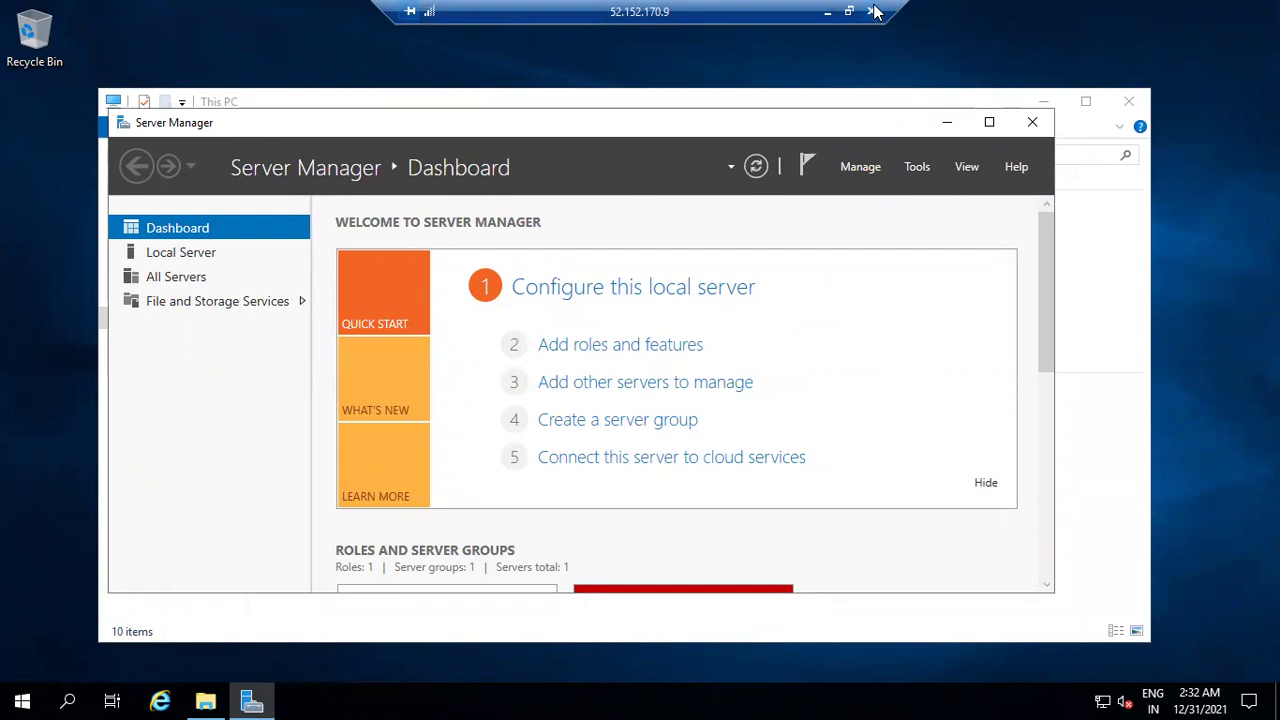
click(700, 391)
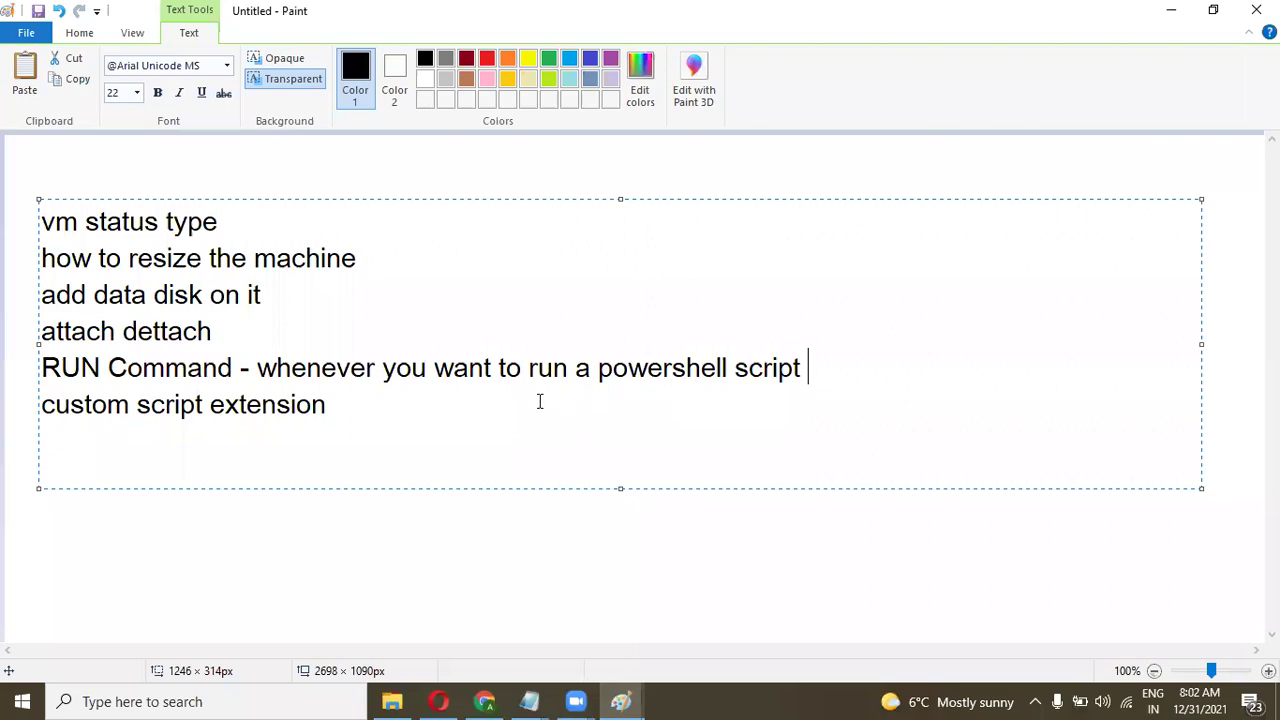
Return to Chrome and open testing2's Run command page under Operations.
click(485, 701)
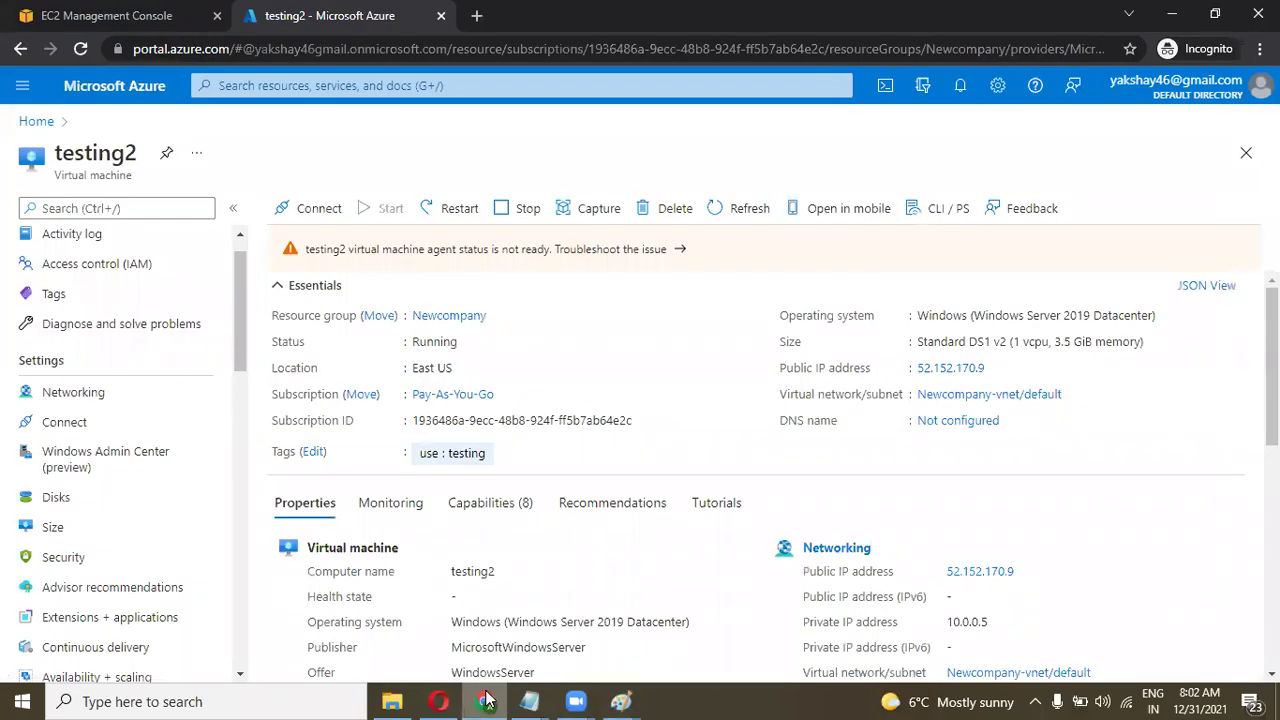
drag(238, 324, 238, 379)
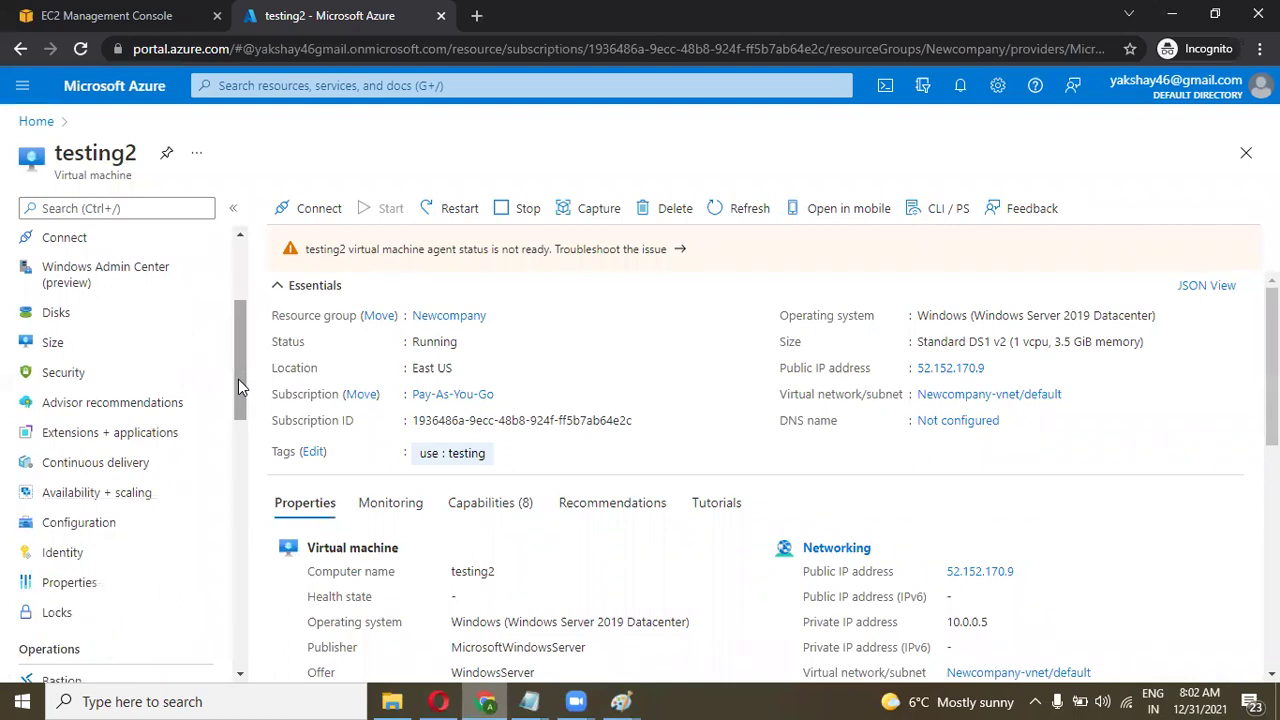
drag(238, 379, 244, 484)
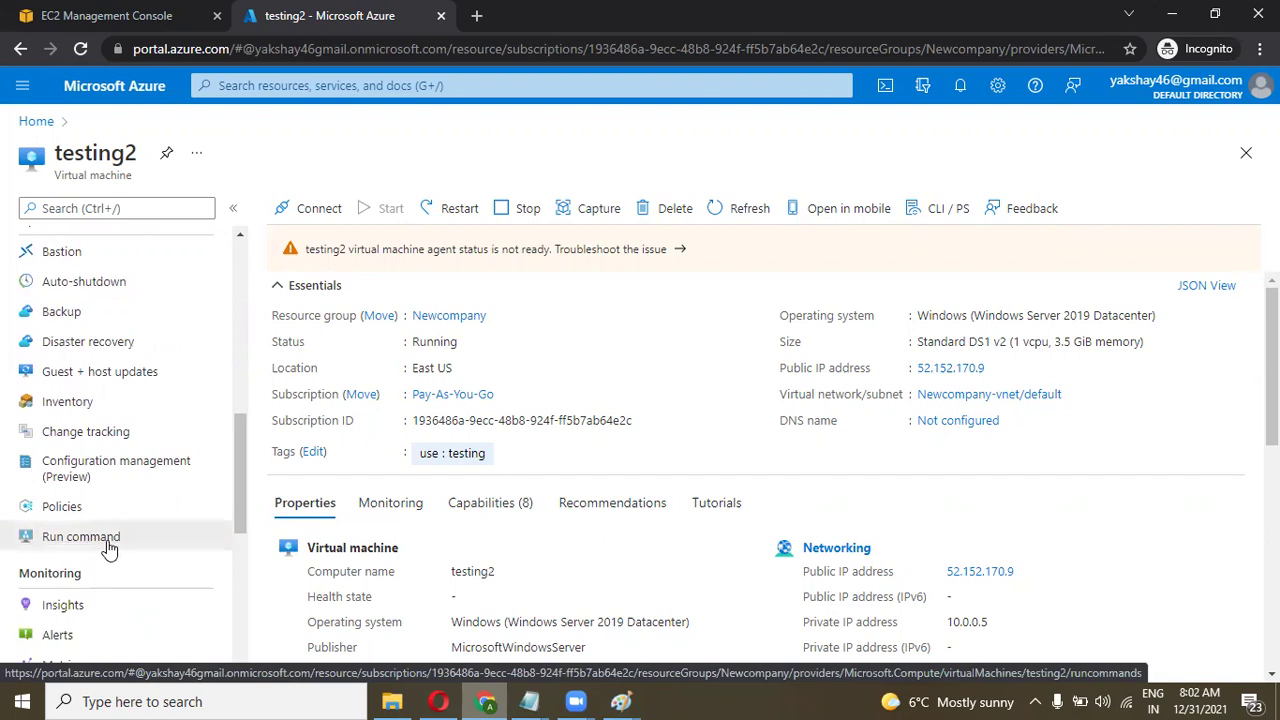
click(110, 550)
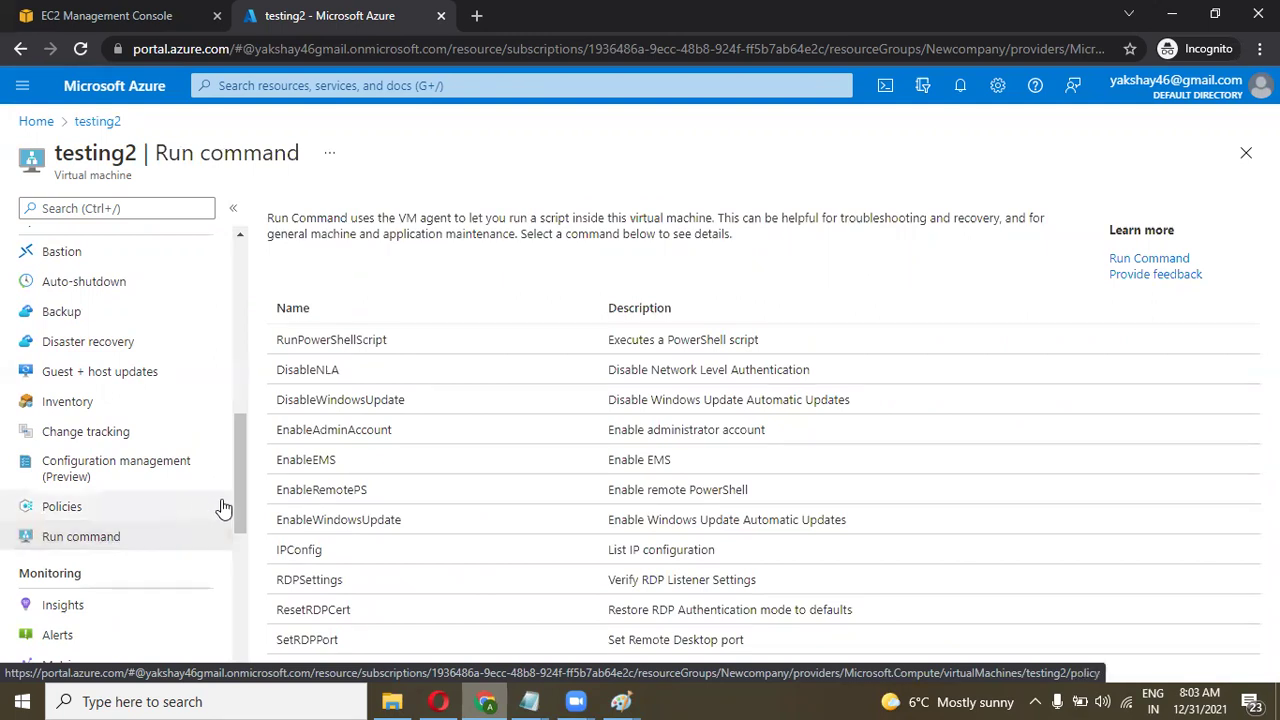
Open the IPConfig script pane from testing2's Run command list.
drag(234, 474, 236, 487)
scroll(236, 487, down, 1)
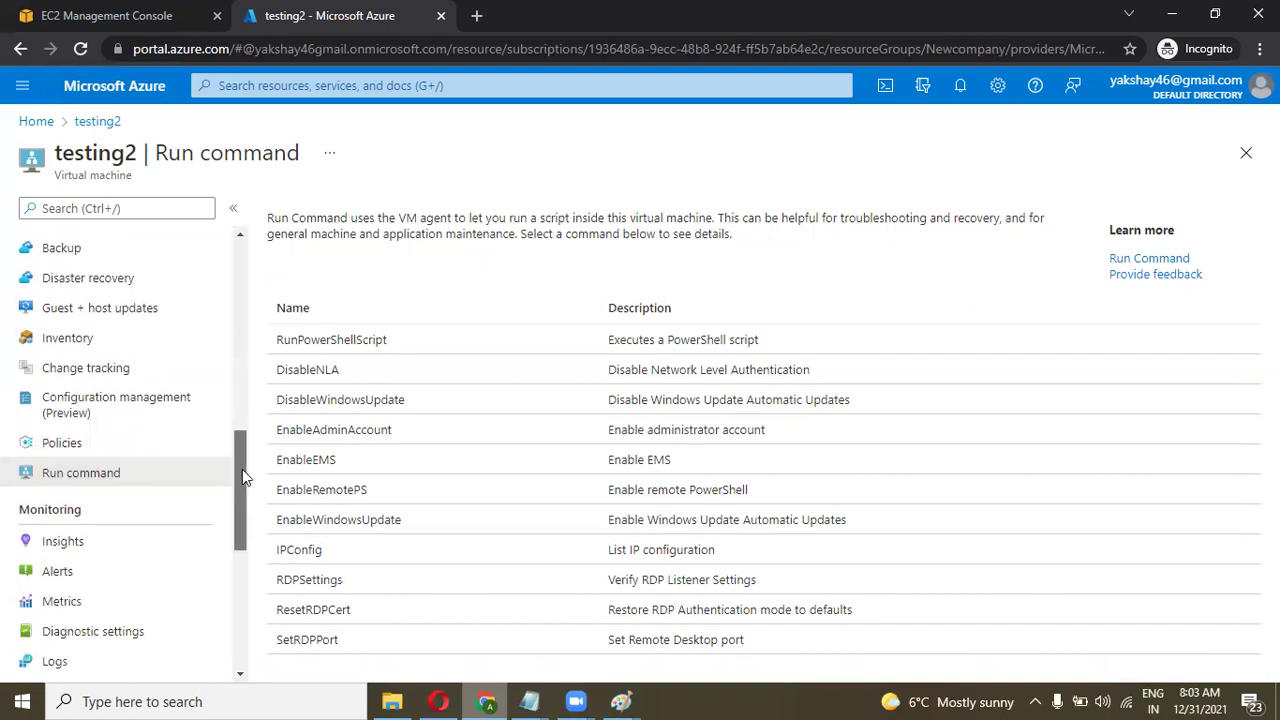
drag(242, 469, 242, 473)
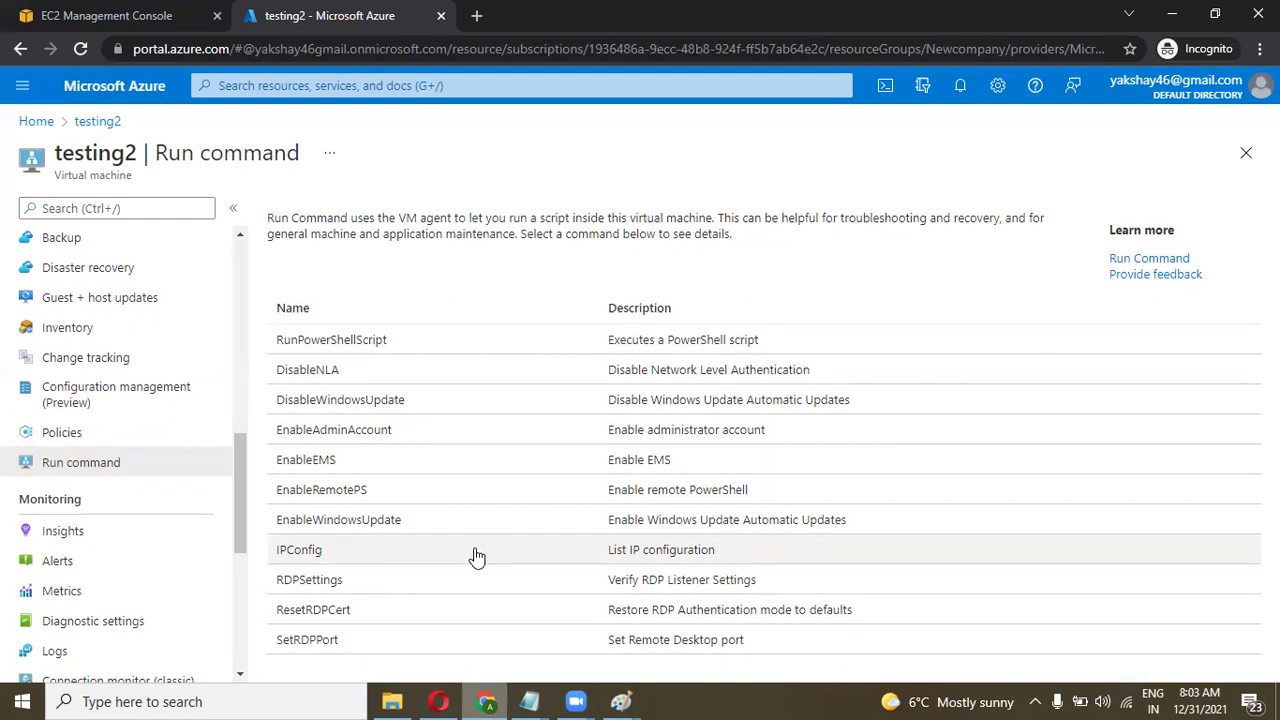
click(477, 555)
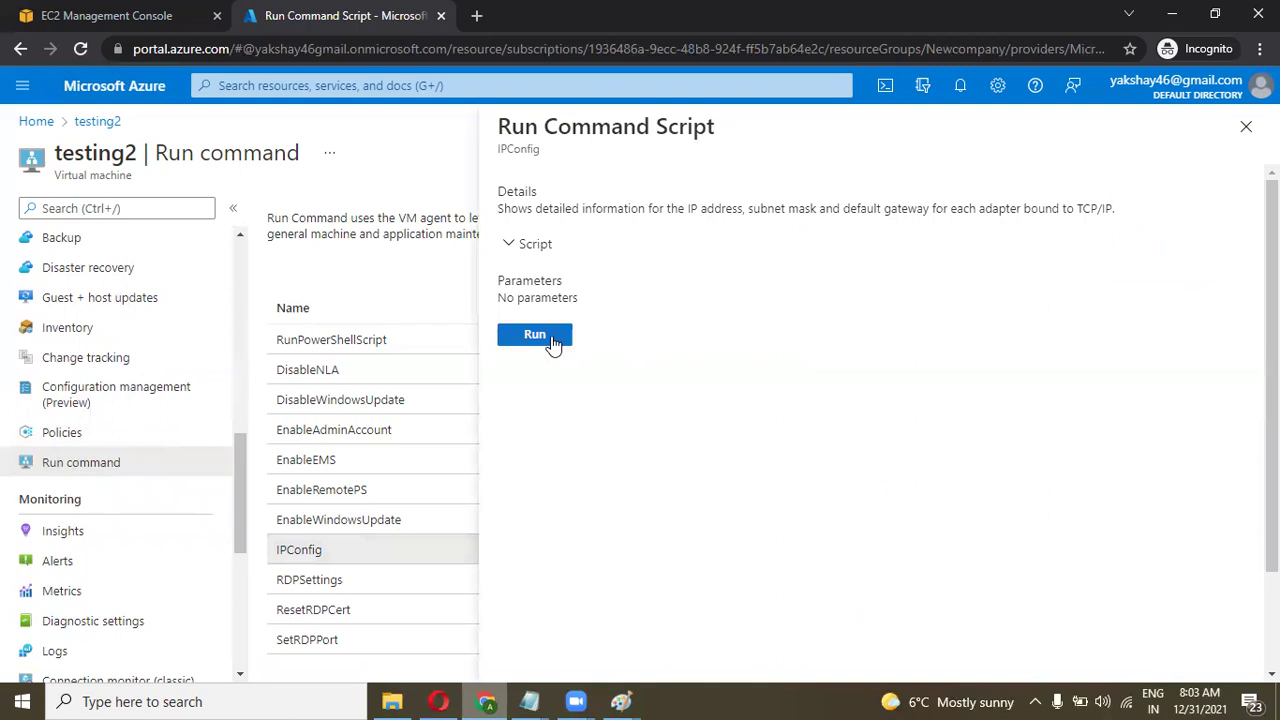
Run the IPConfig script on testing2 and watch until the ipconfig output appears.
click(551, 341)
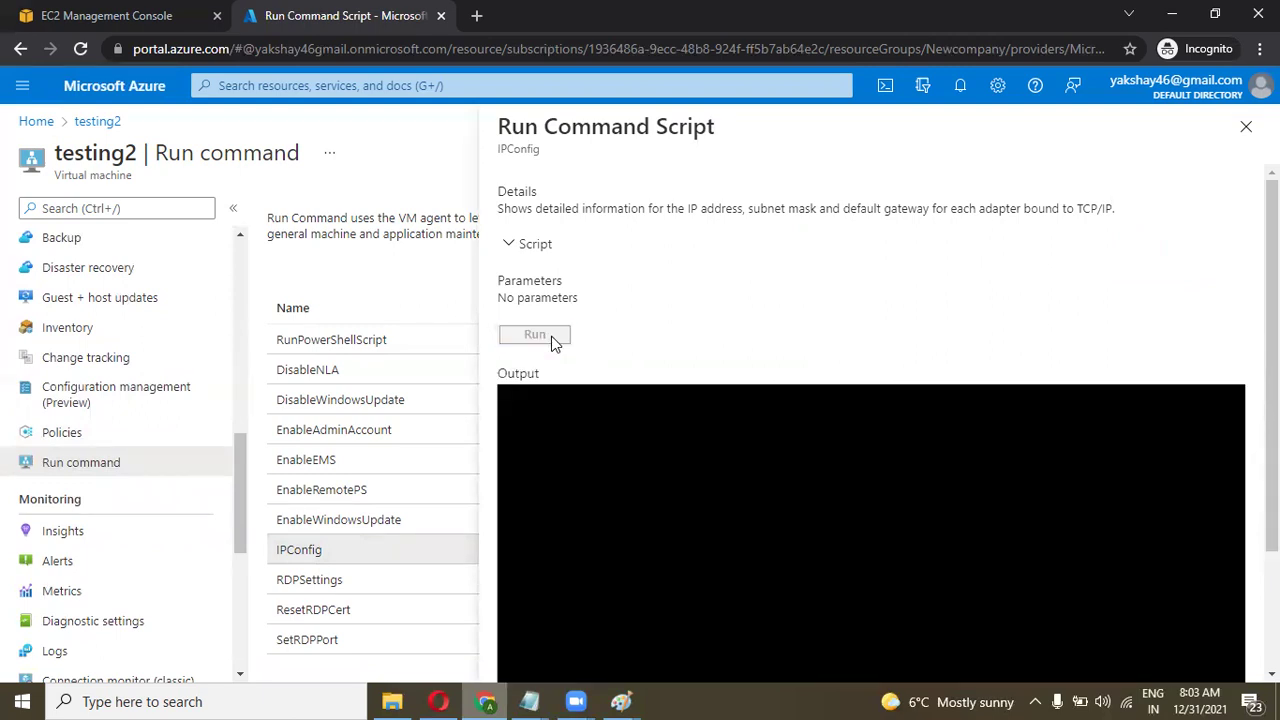
scroll(1076, 336, down, 2)
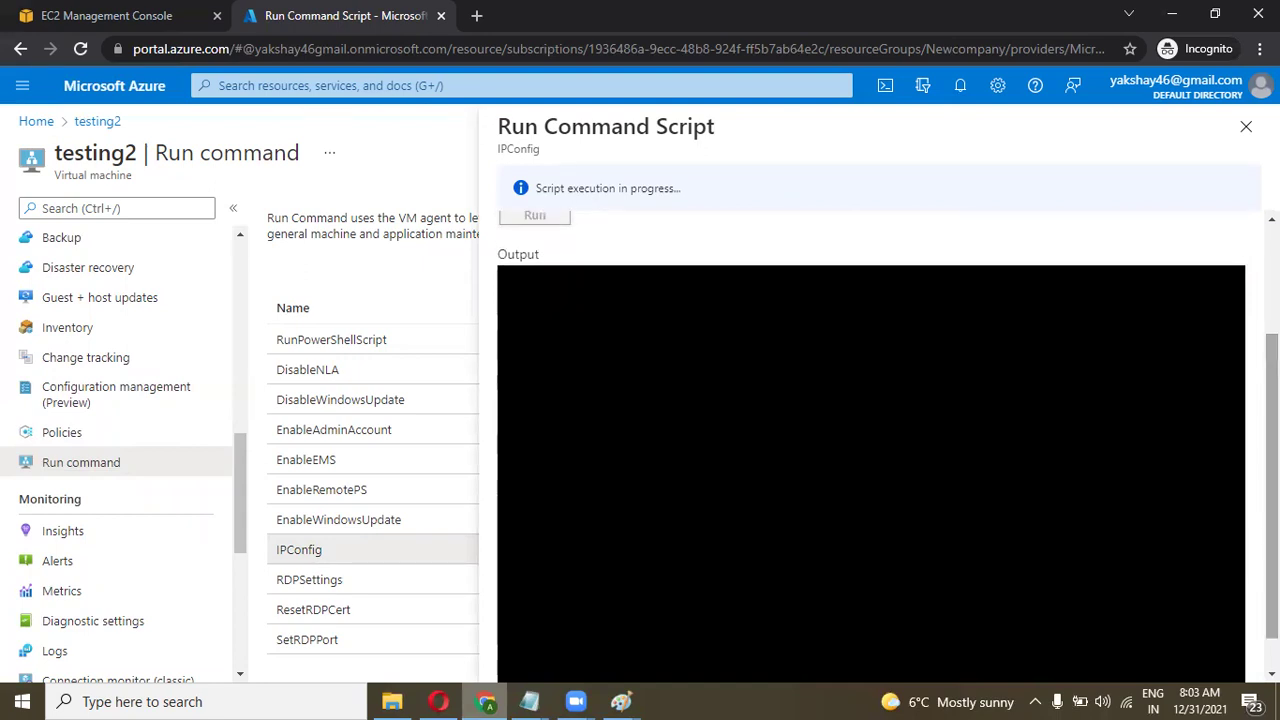
scroll(888, 446, down, 1)
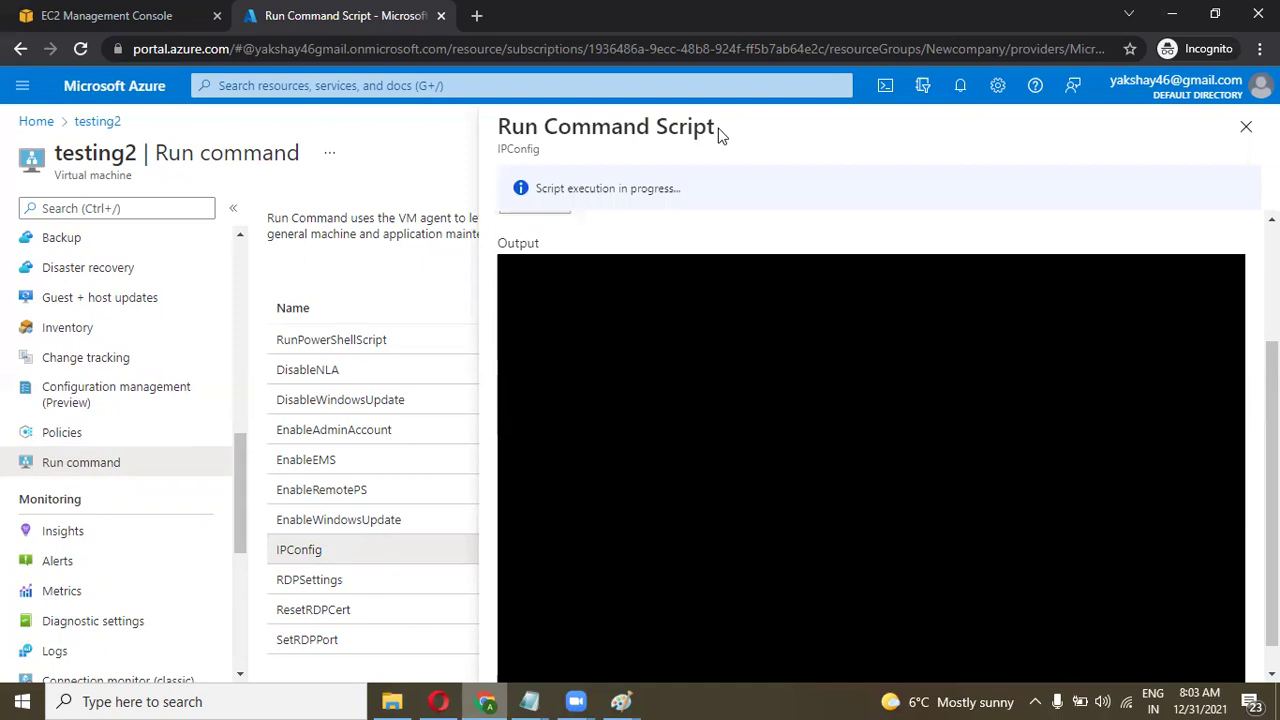
scroll(856, 240, up, 2)
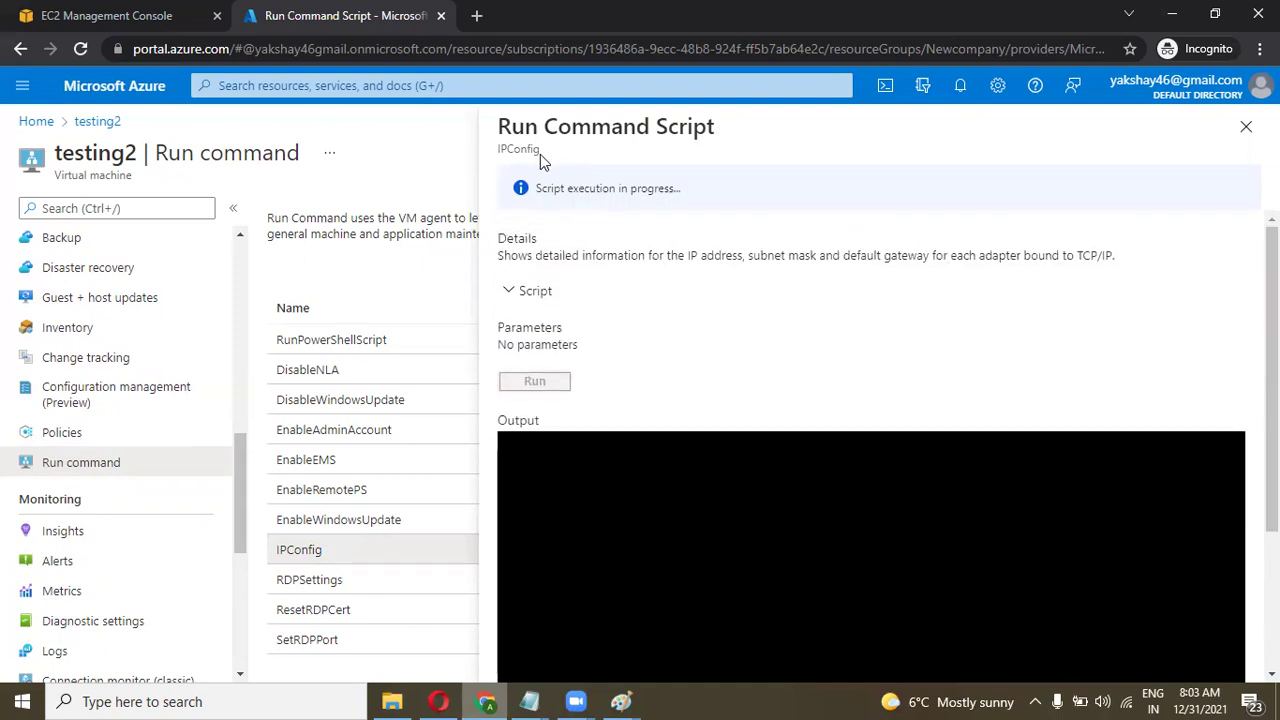
drag(540, 154, 491, 160)
click(551, 162)
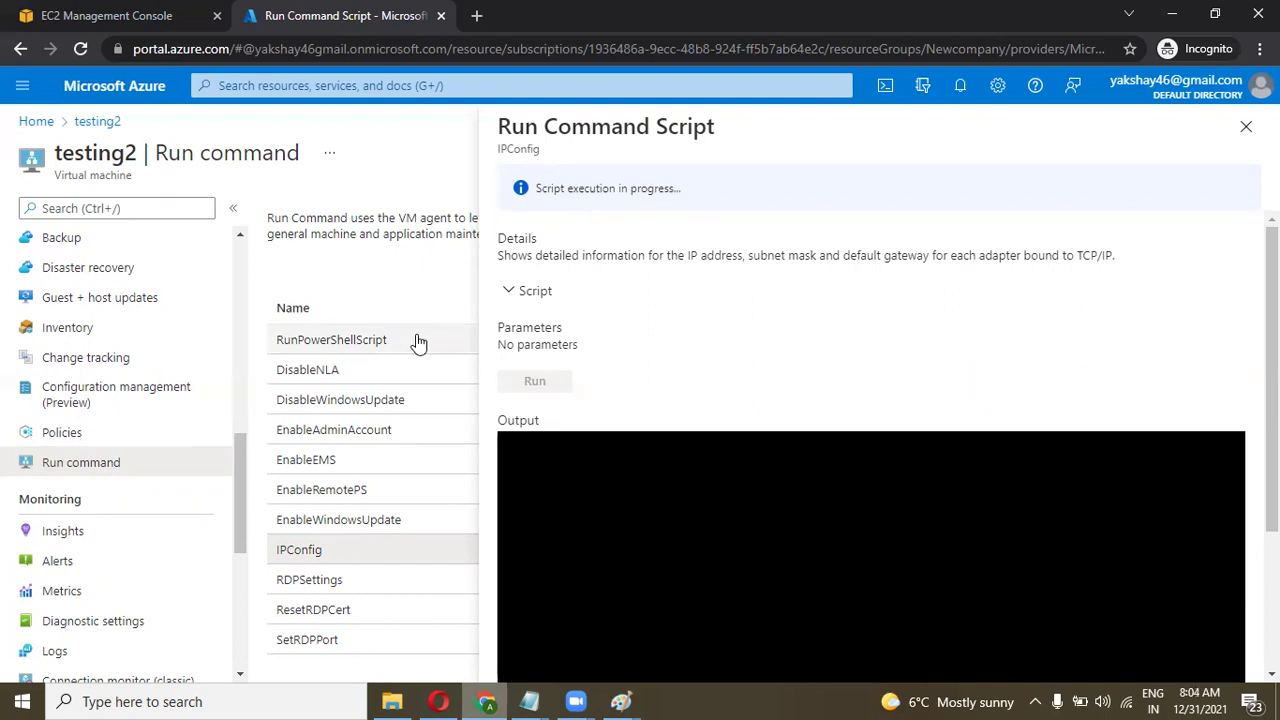
drag(541, 150, 504, 155)
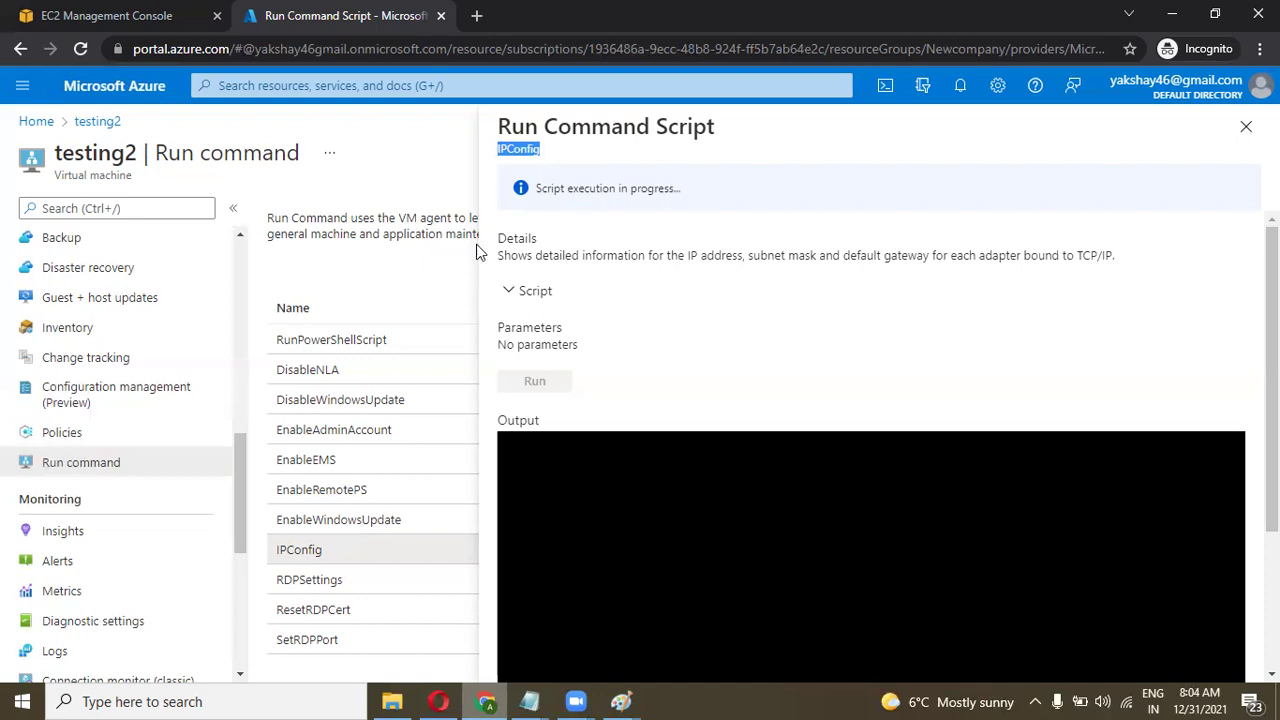
scroll(913, 369, down, 2)
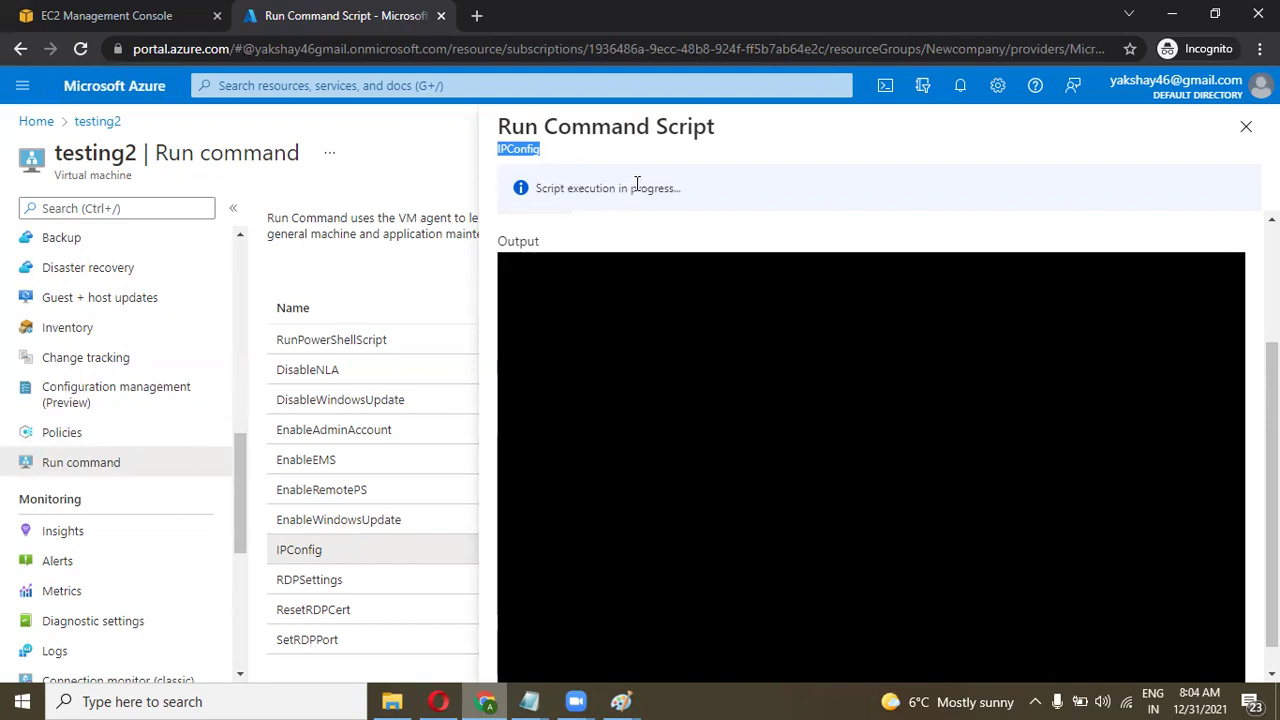
scroll(1237, 349, up, 1)
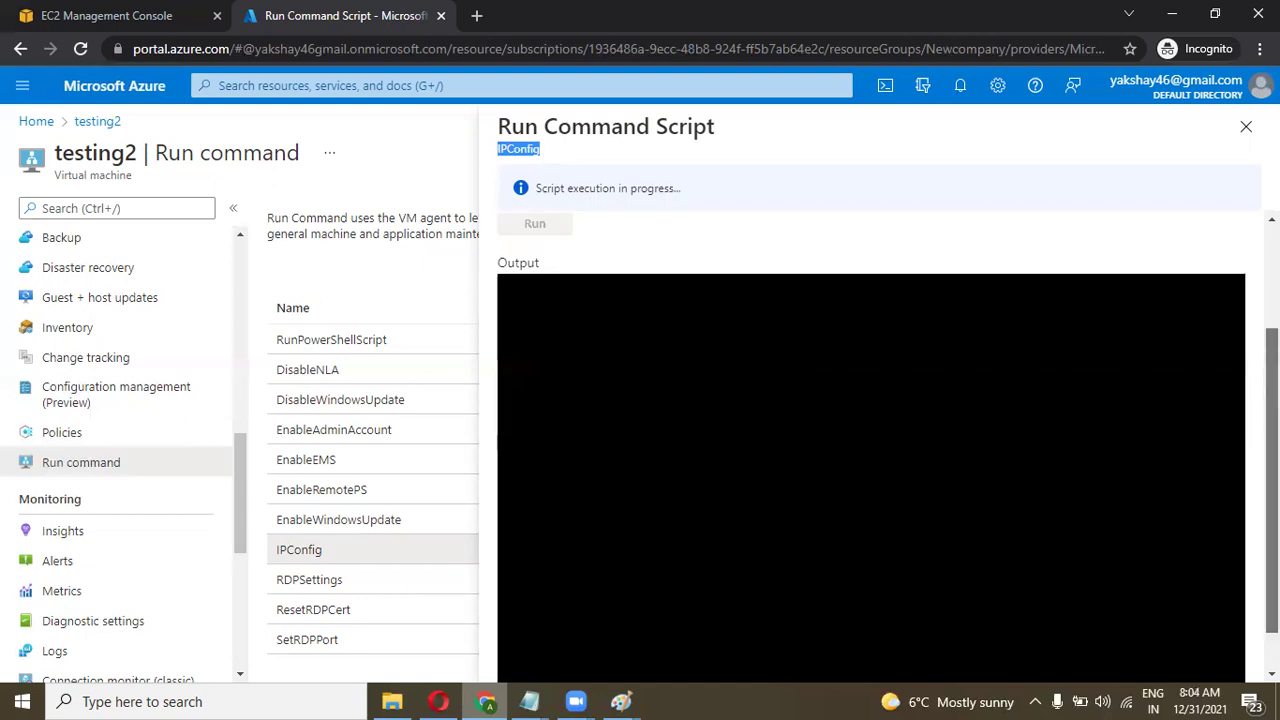
scroll(1237, 349, down, 1)
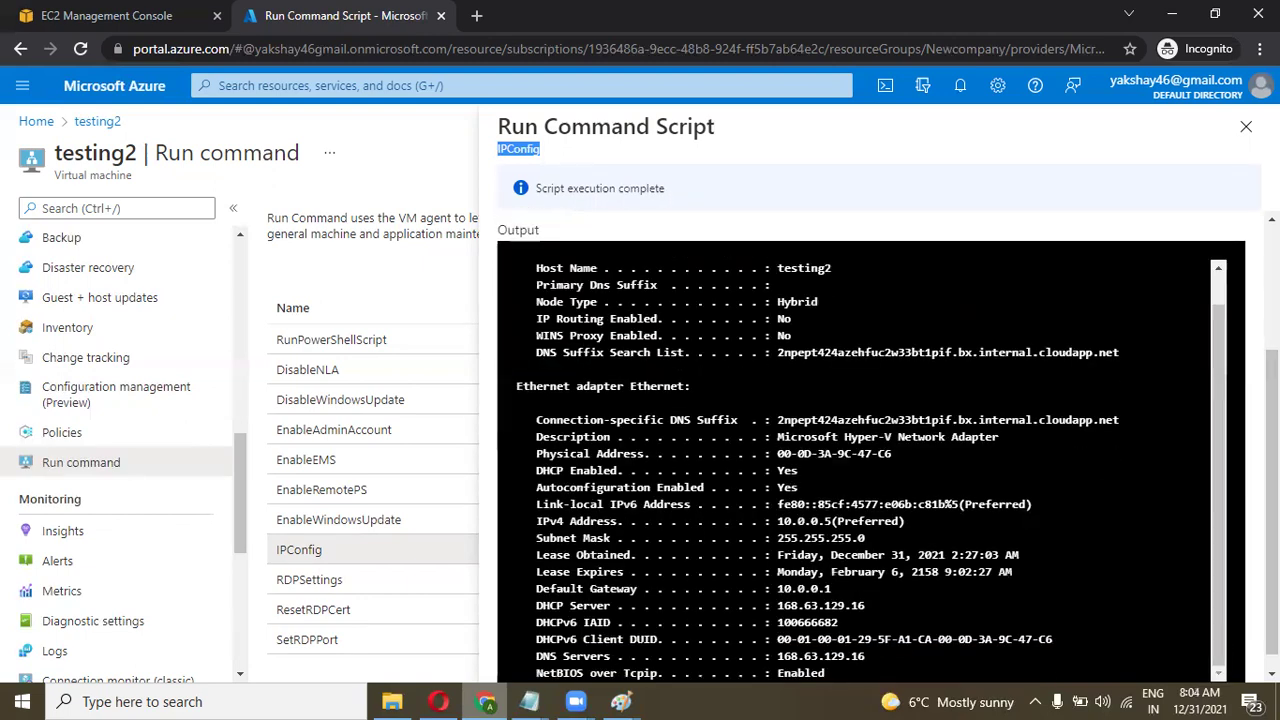
Highlight gateway 10.0.0.1, IPv4 10.0.0.5 and the Ethernet adapter block in the output, then open Windows search.
scroll(1211, 388, up, 1)
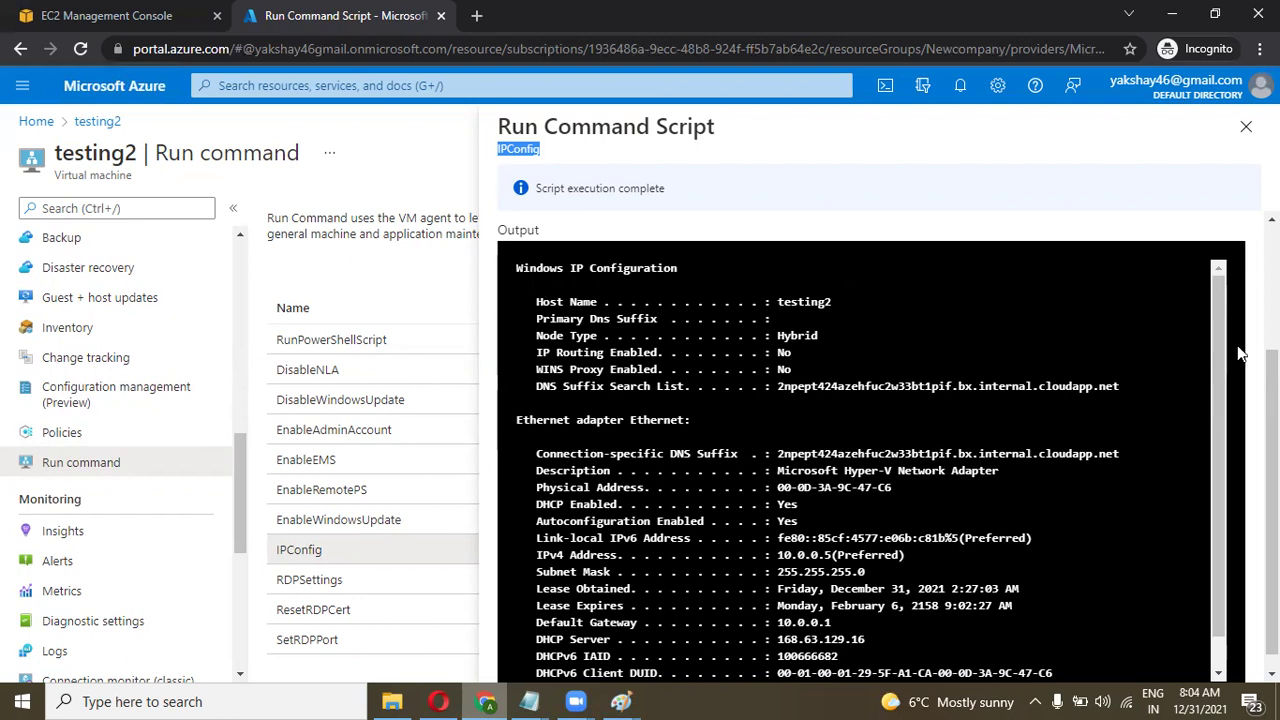
scroll(1224, 453, down, 1)
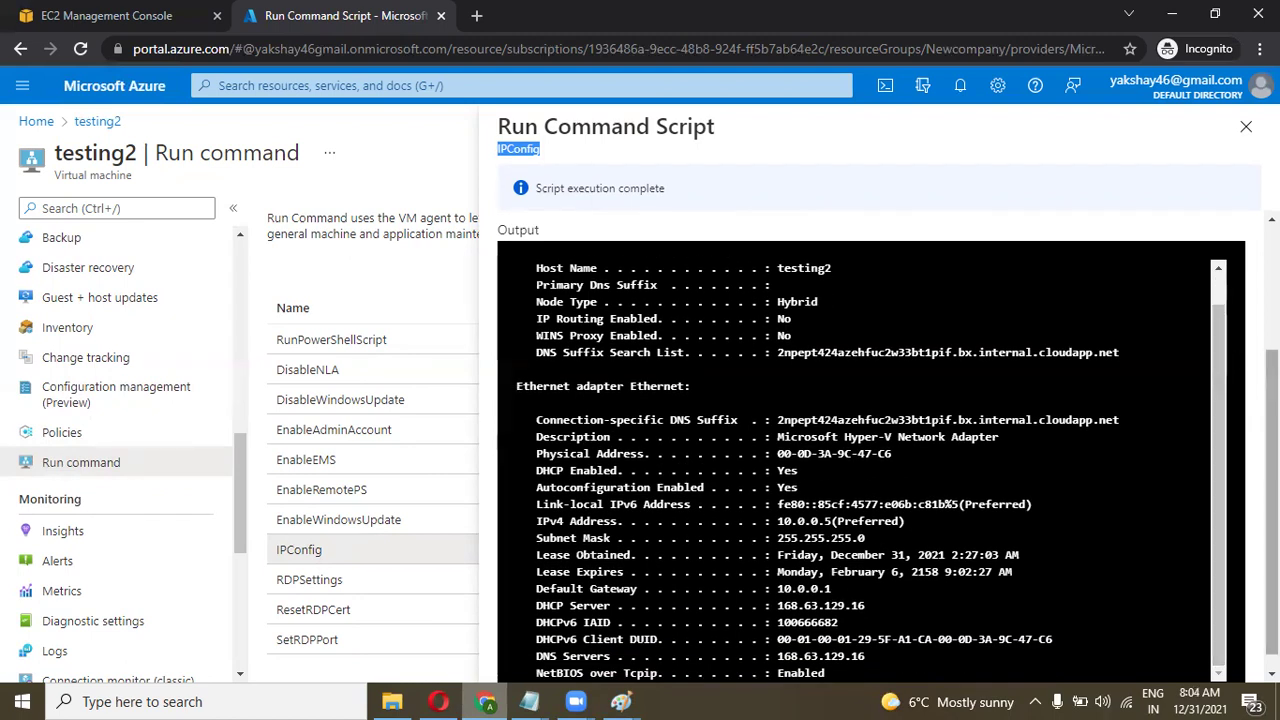
scroll(1240, 465, down, 1)
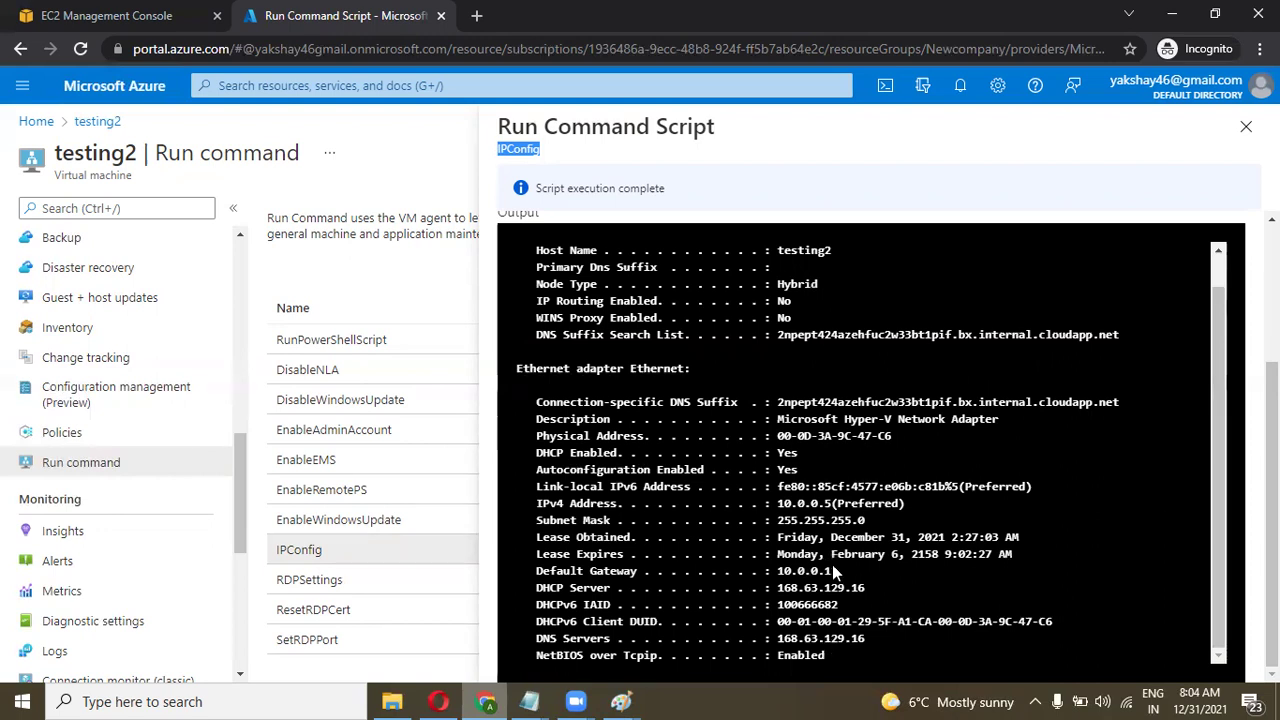
drag(833, 570, 788, 571)
drag(832, 503, 781, 503)
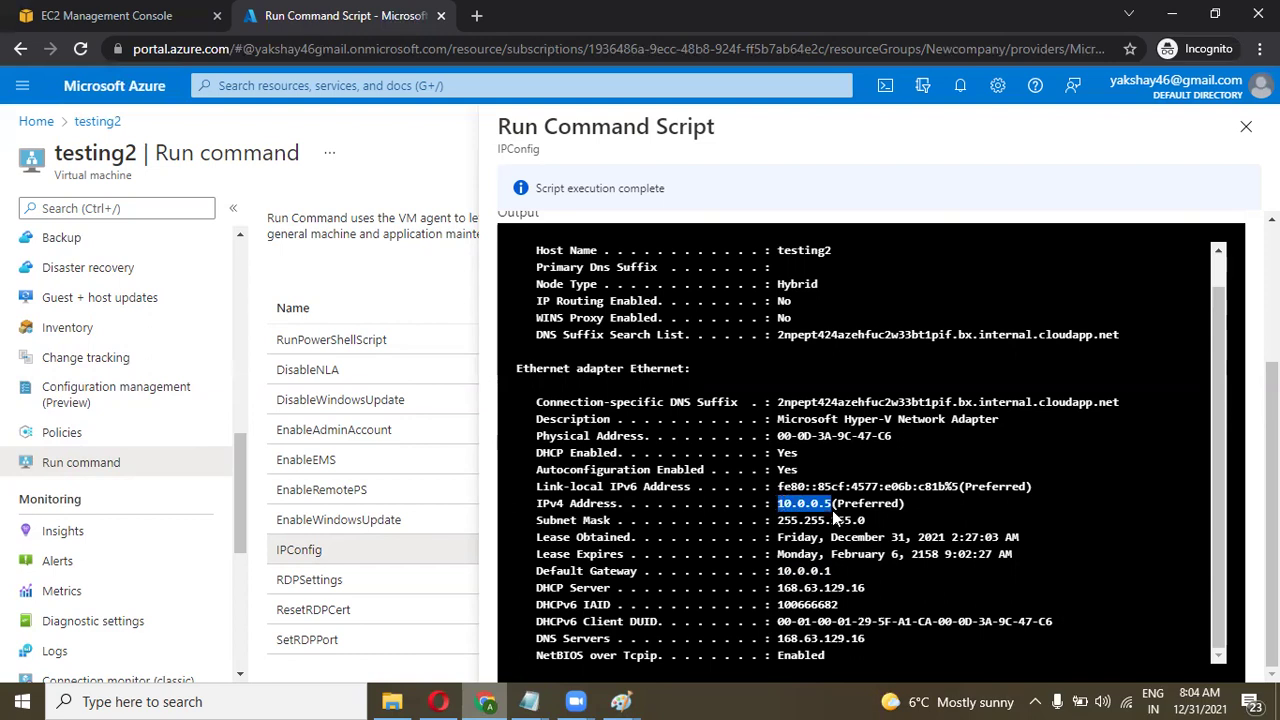
drag(866, 642, 541, 405)
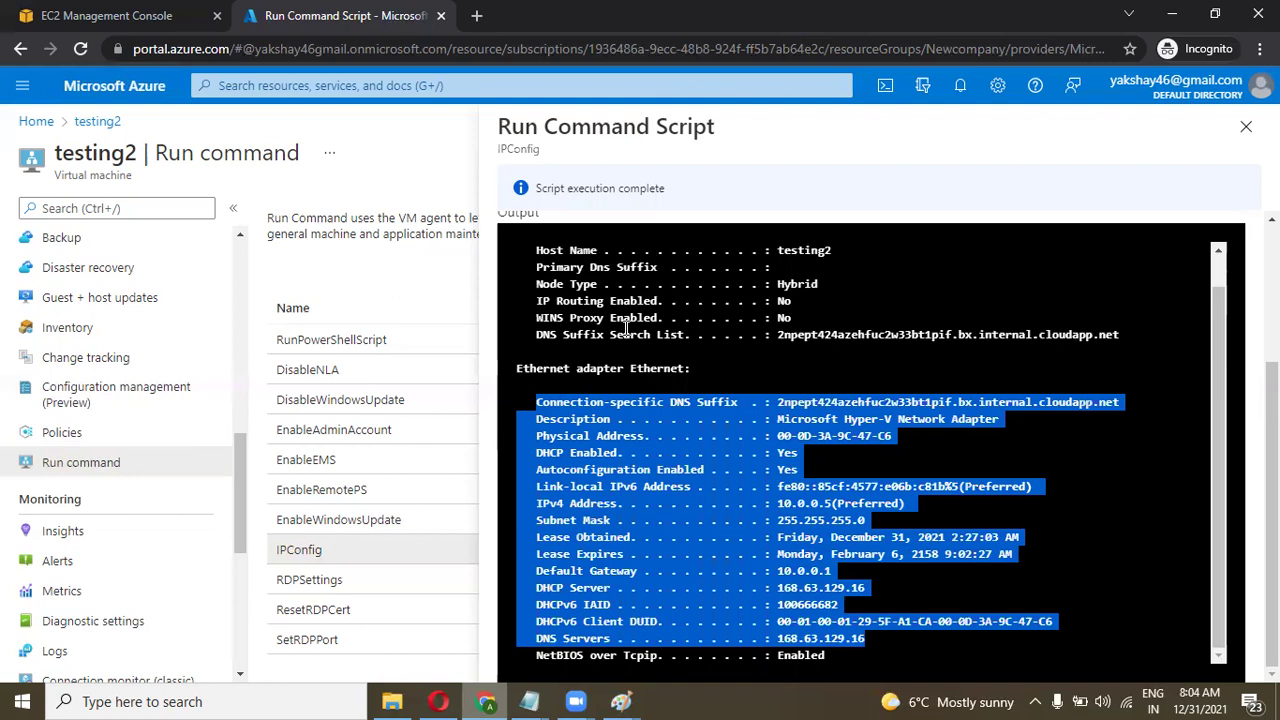
click(174, 700)
Launch Remote Desktop via 'rdp' and connect to 52.152.170.9, accepting the certificate warning.
text(rdp)
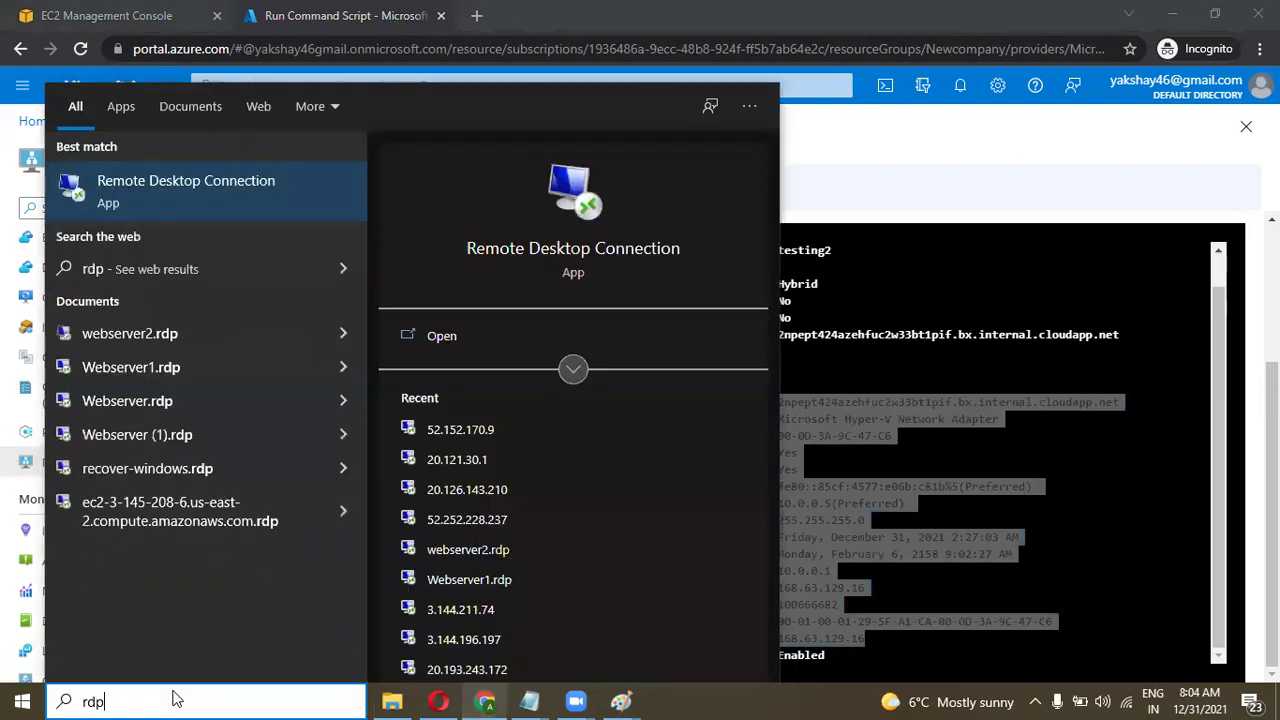
key(Return)
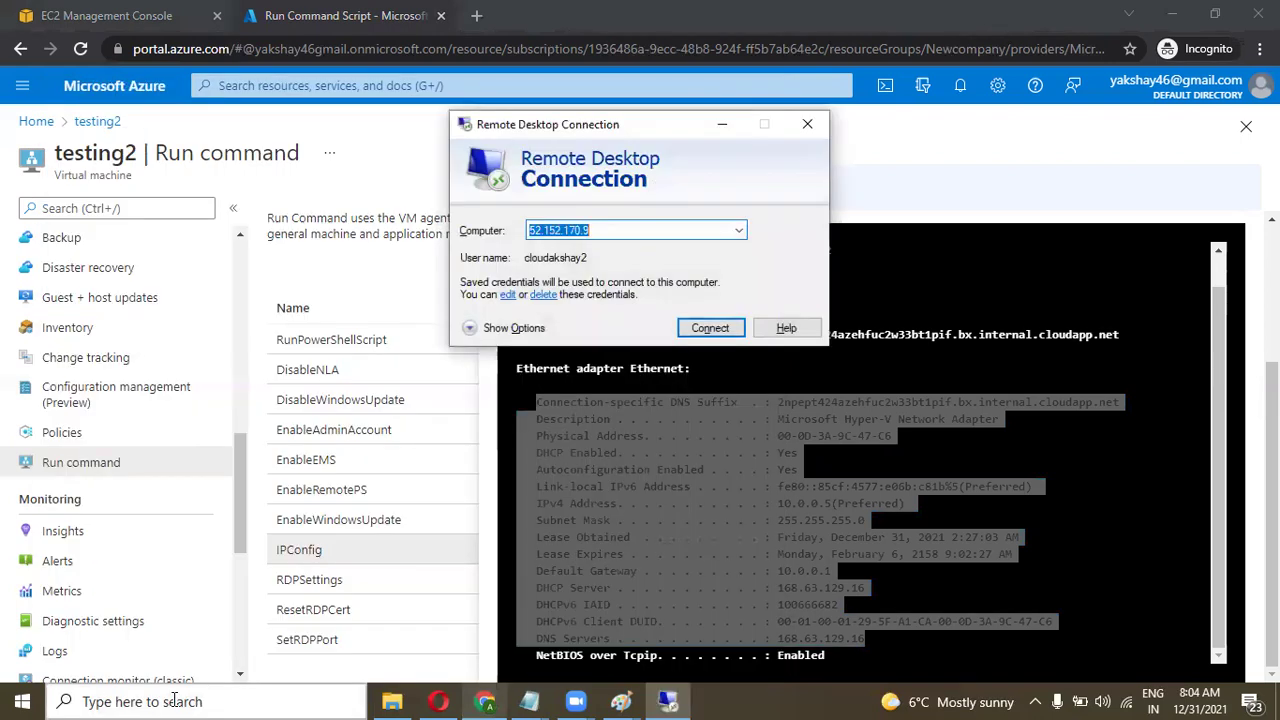
key(Return)
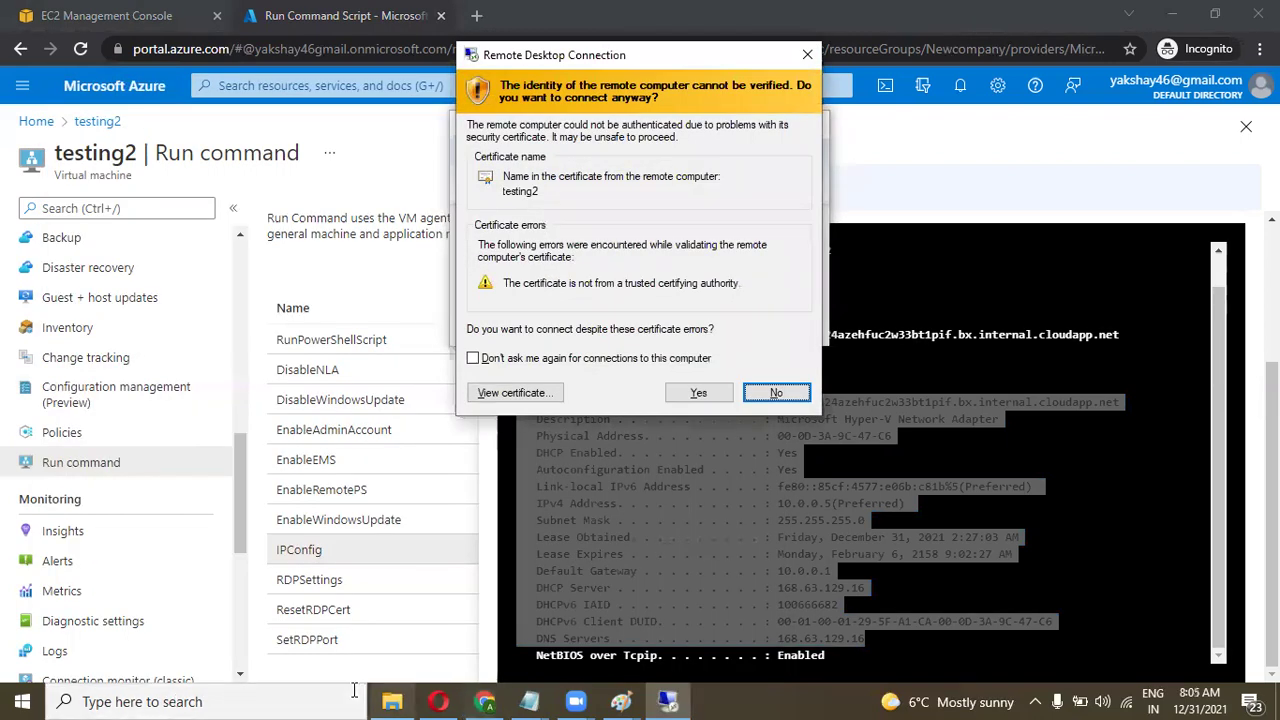
click(698, 392)
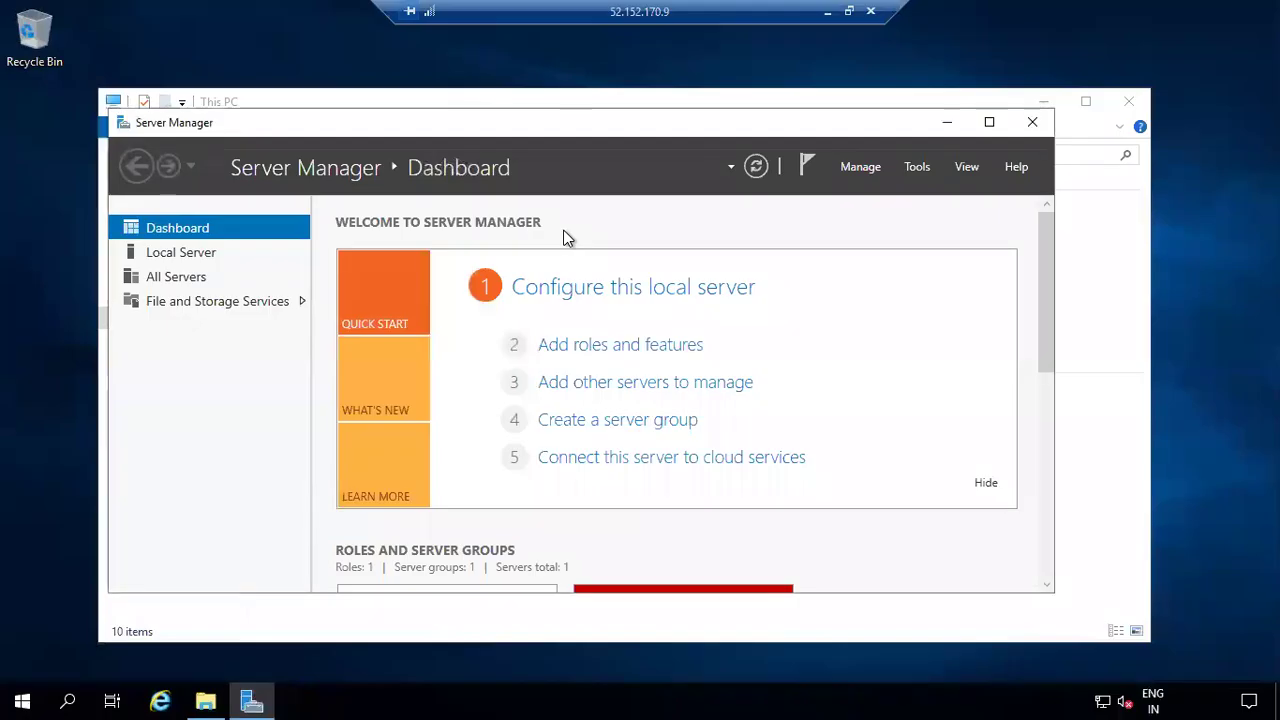
Minimize Server Manager and This PC on the server, then launch Command Prompt via a cmd search.
click(945, 122)
click(1043, 102)
right_click(546, 165)
click(335, 270)
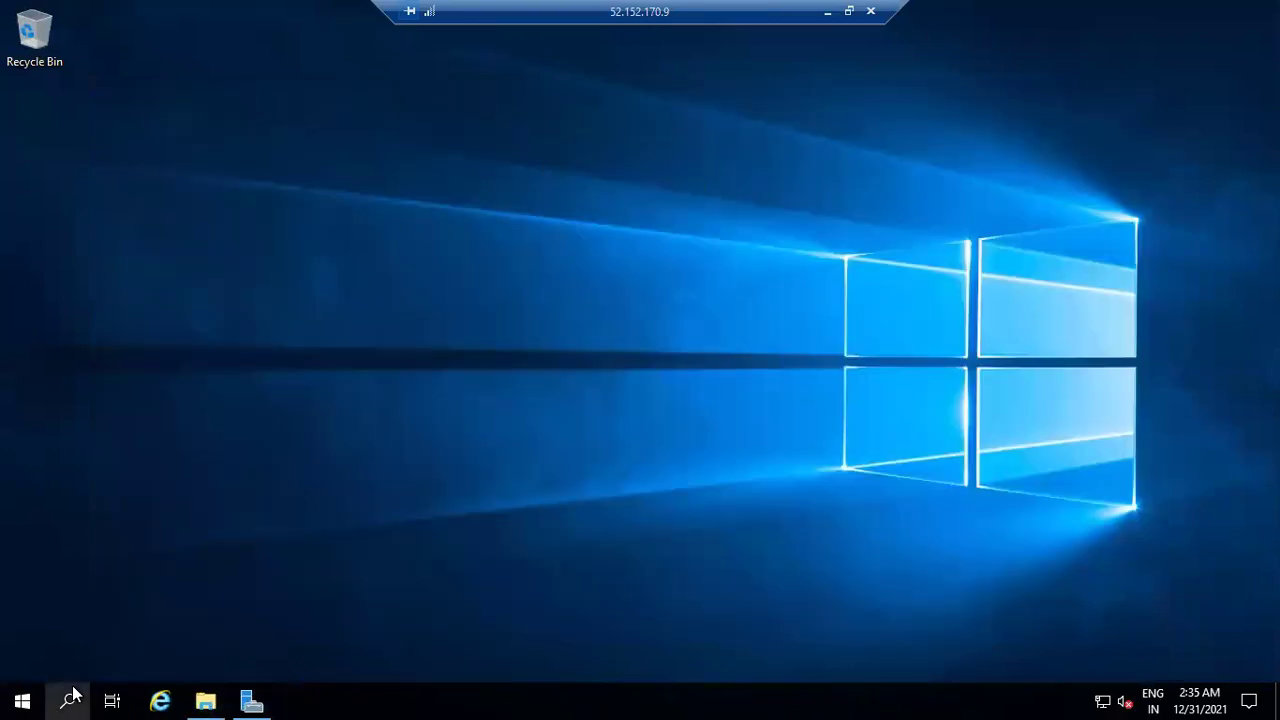
click(72, 698)
text(p)
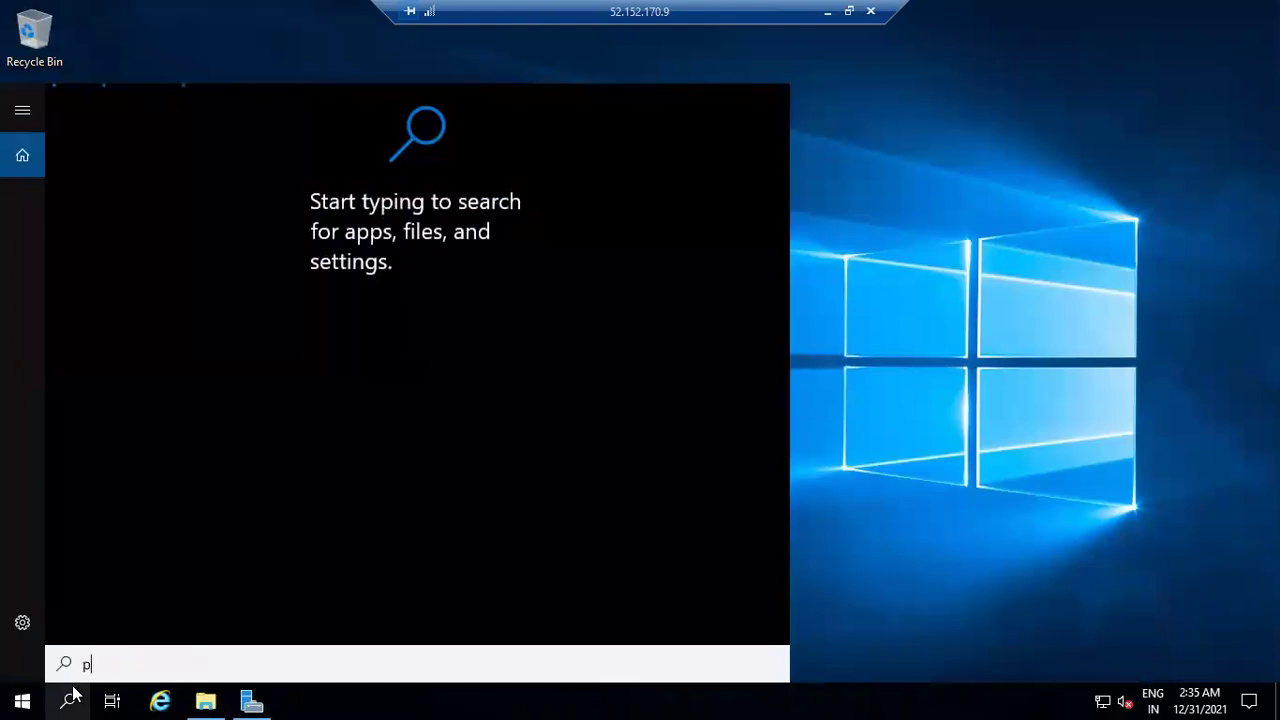
key(BackSpace)
text(cmd)
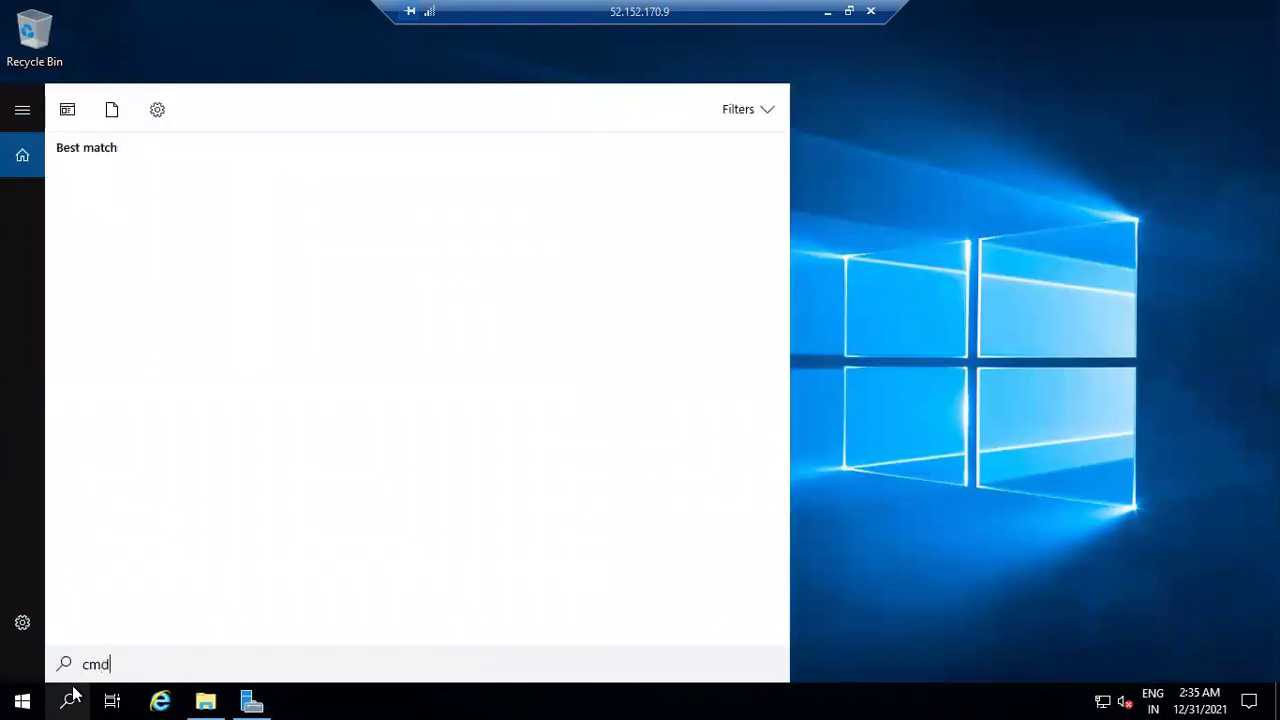
key(Return)
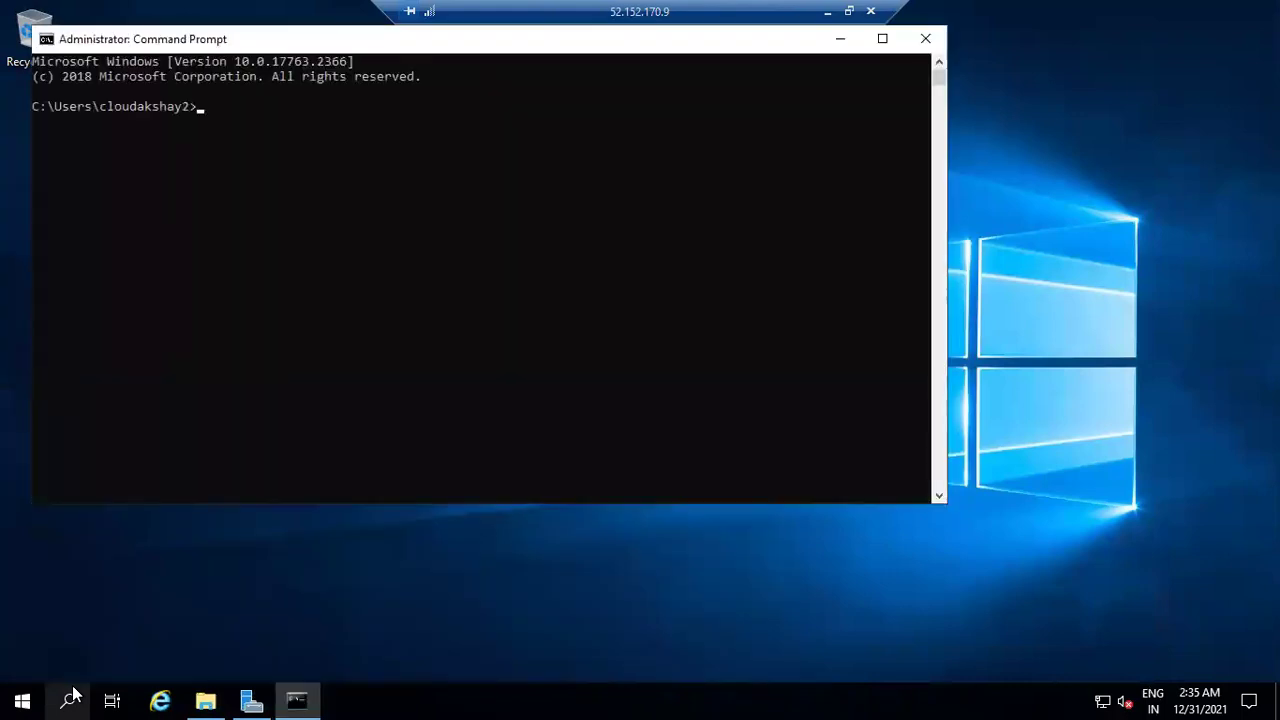
Take the remote session out of full screen, rearrange its windows, and return to the Azure output.
click(848, 14)
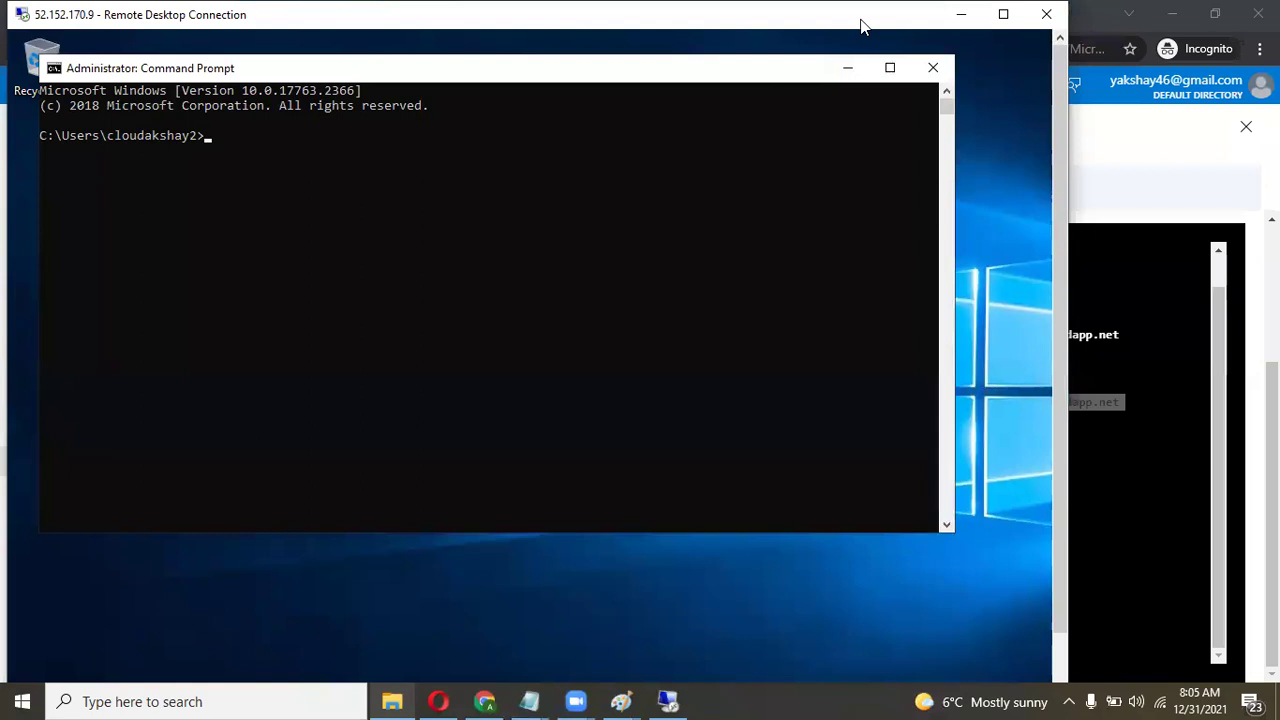
drag(860, 26, 682, 63)
drag(572, 105, 675, 162)
click(950, 118)
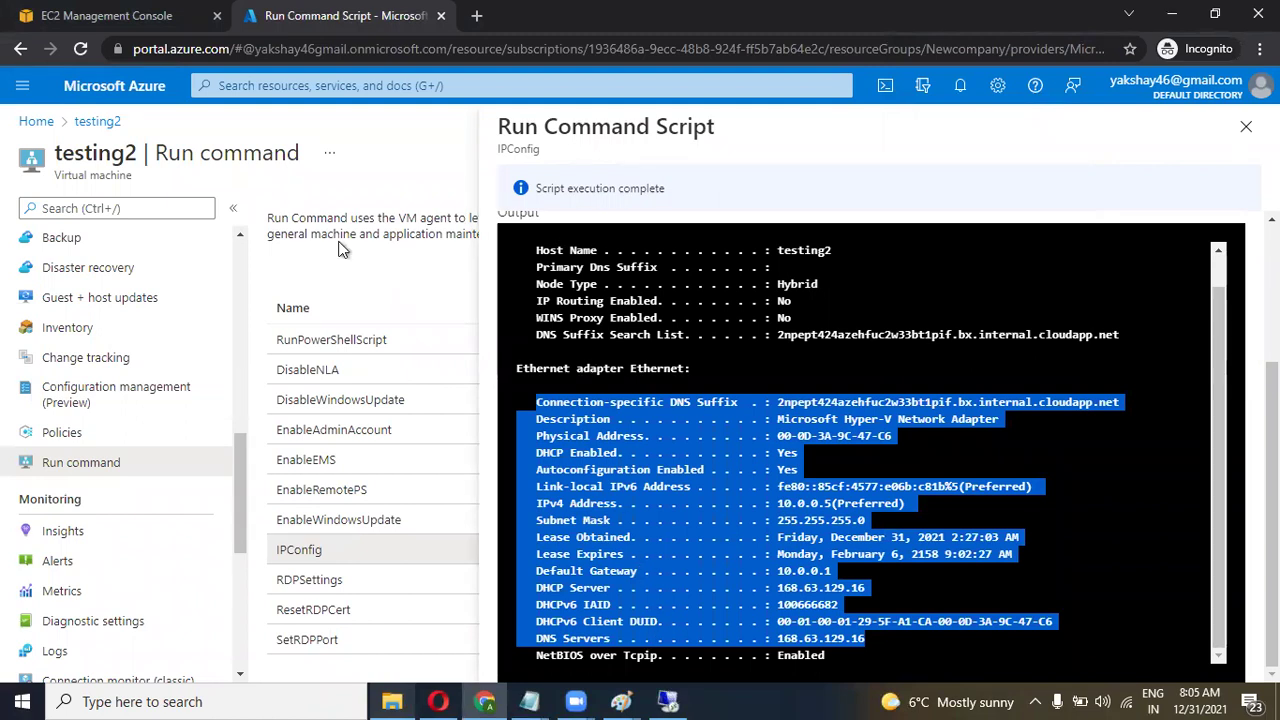
Run ipconfig in the VM's Command Prompt and select the IPv4 10.0.0.5, gateway 10.0.0.1 and subnet values.
key(alt+Tab)
key(BackSpace)
key(BackSpace)
key(BackSpace)
key(BackSpace)
key(BackSpace)
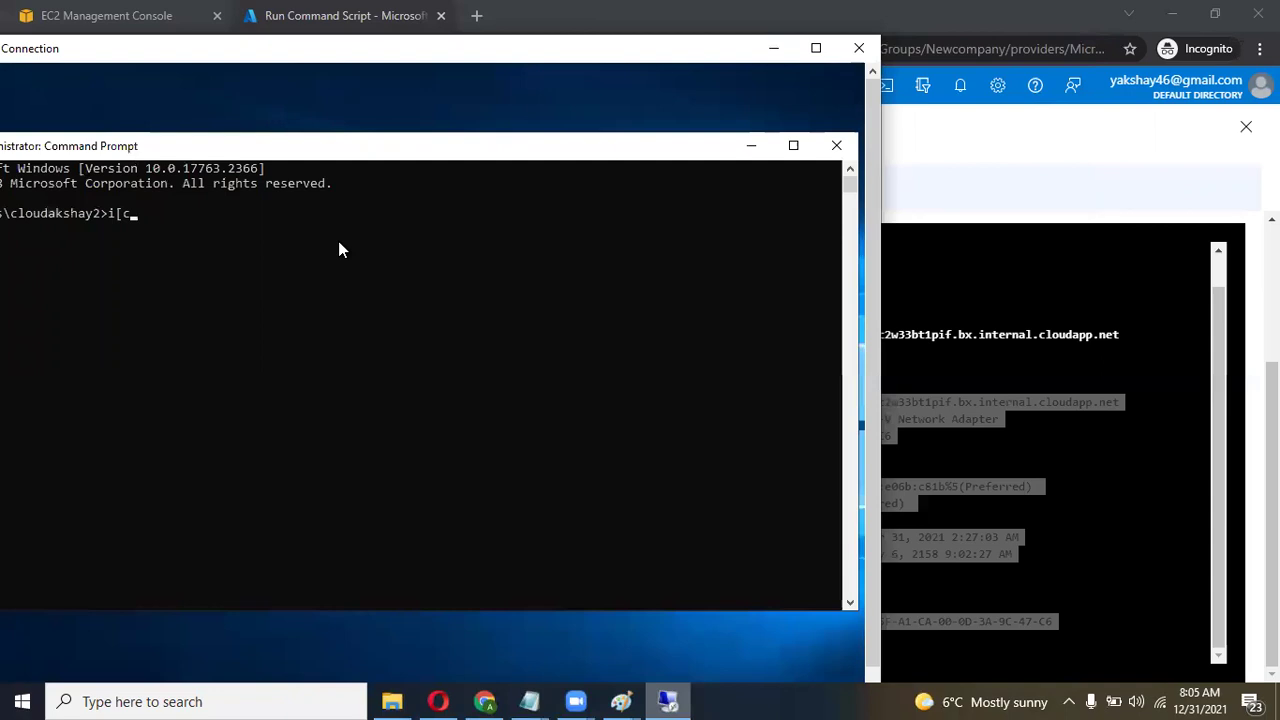
key(BackSpace)
text(pconfig)
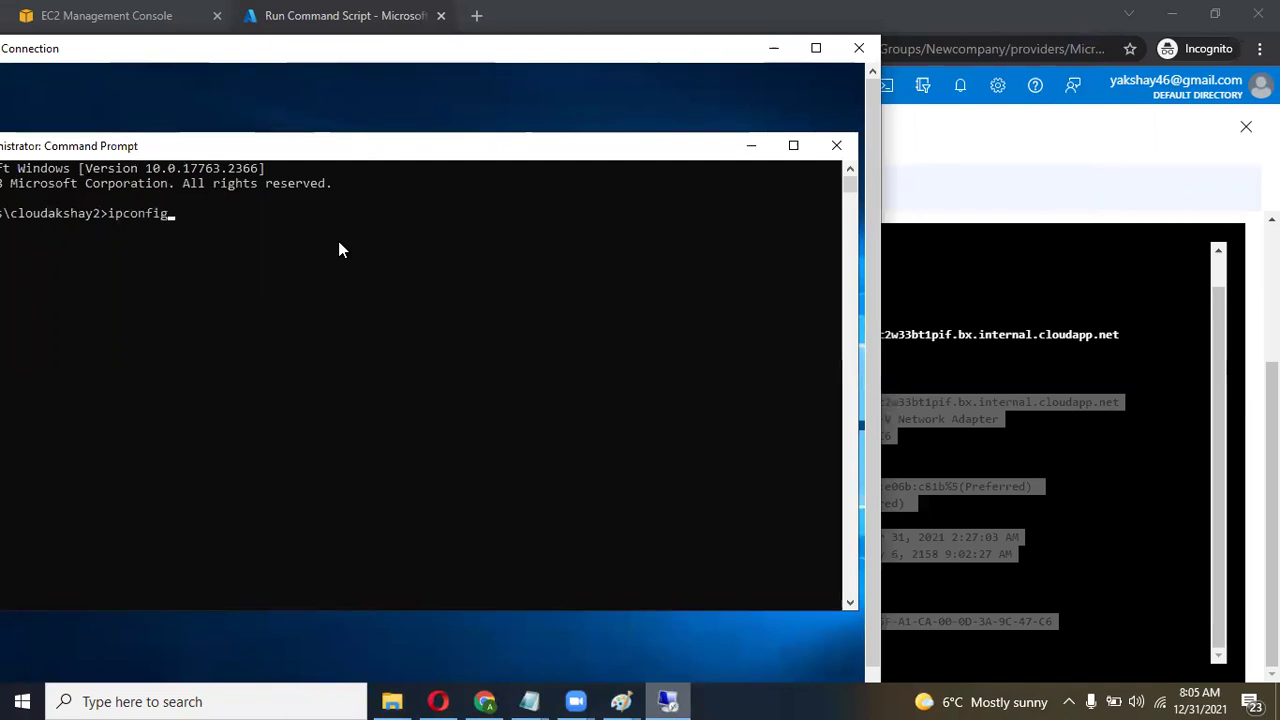
key(Return)
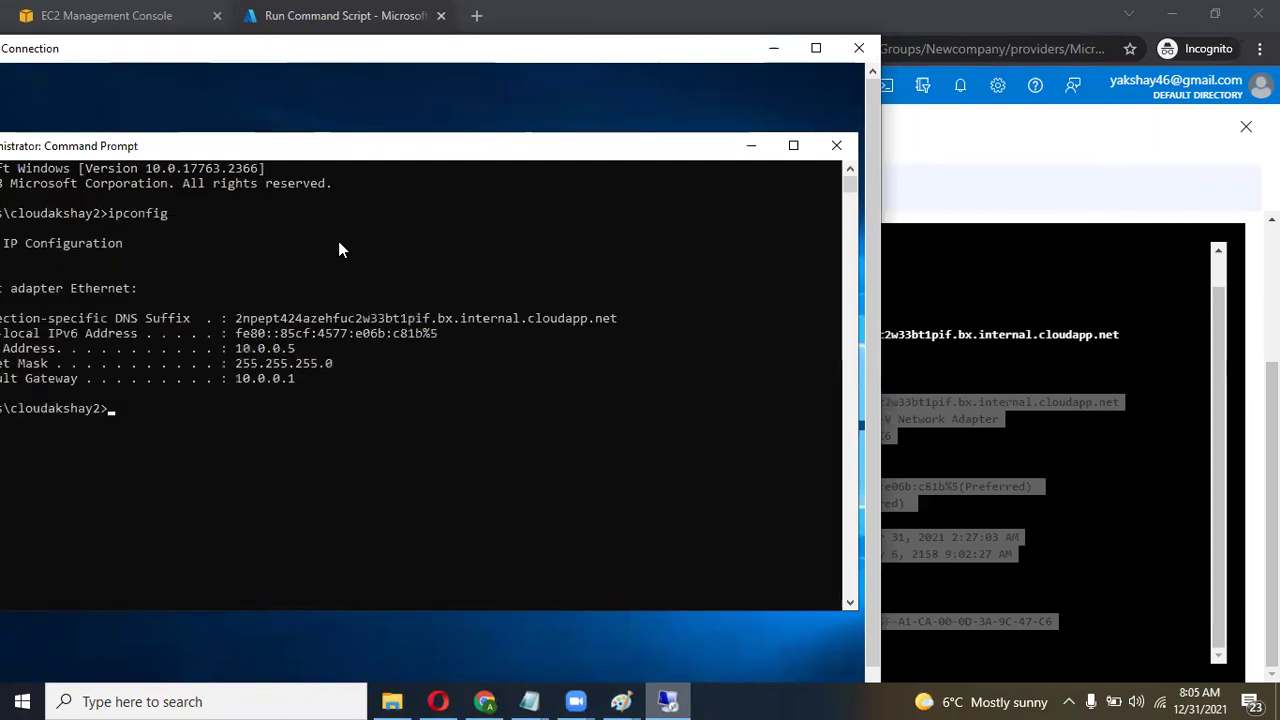
drag(603, 155, 674, 158)
drag(372, 353, 299, 355)
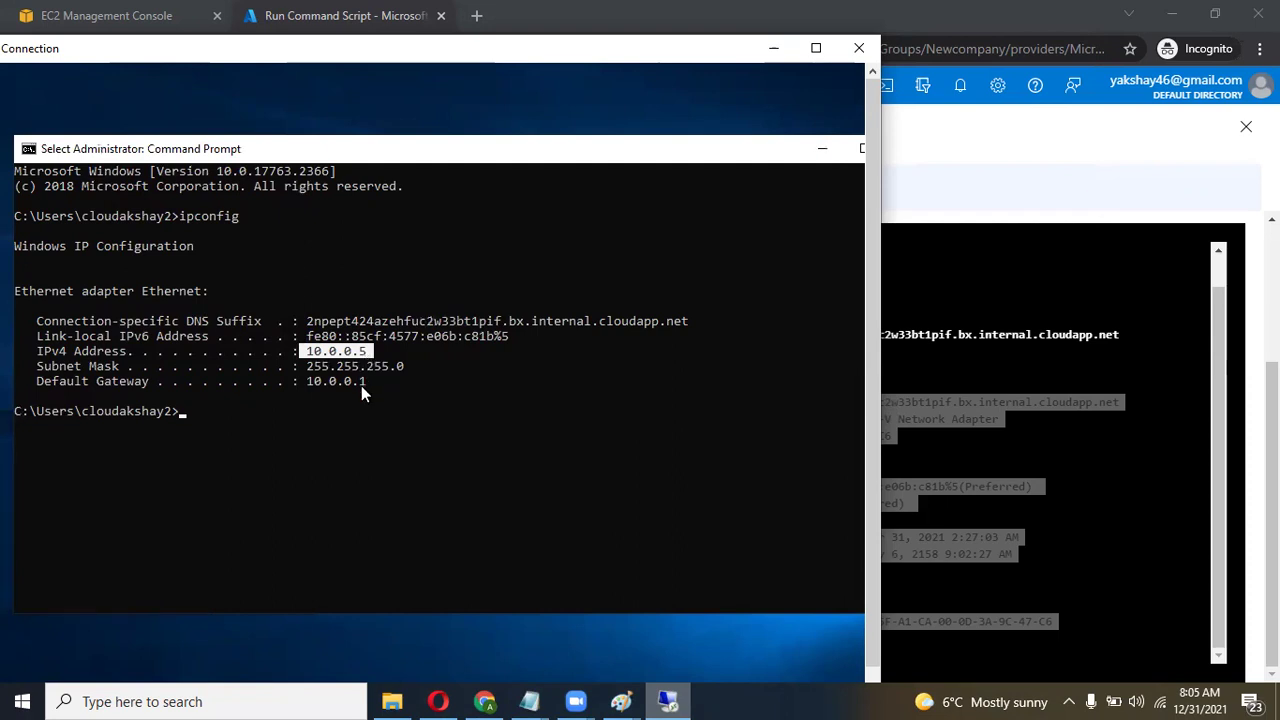
drag(366, 384, 306, 384)
drag(425, 367, 310, 370)
right_click(507, 380)
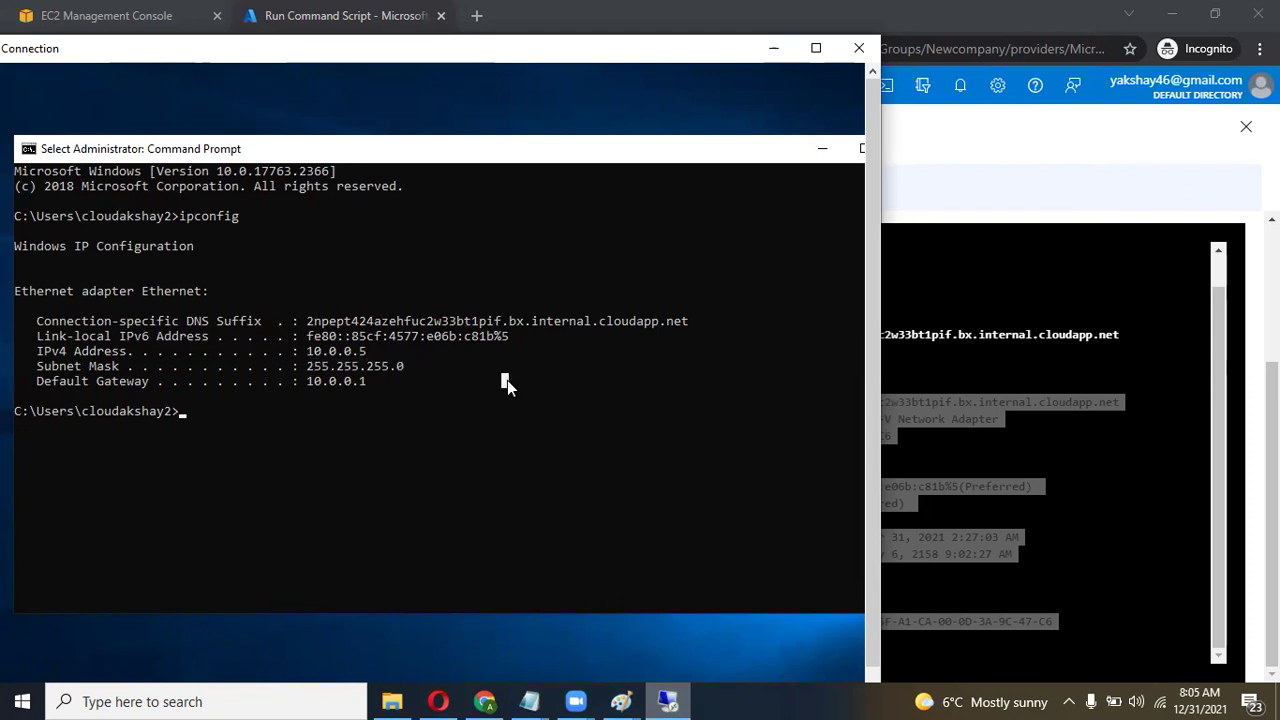
click(953, 441)
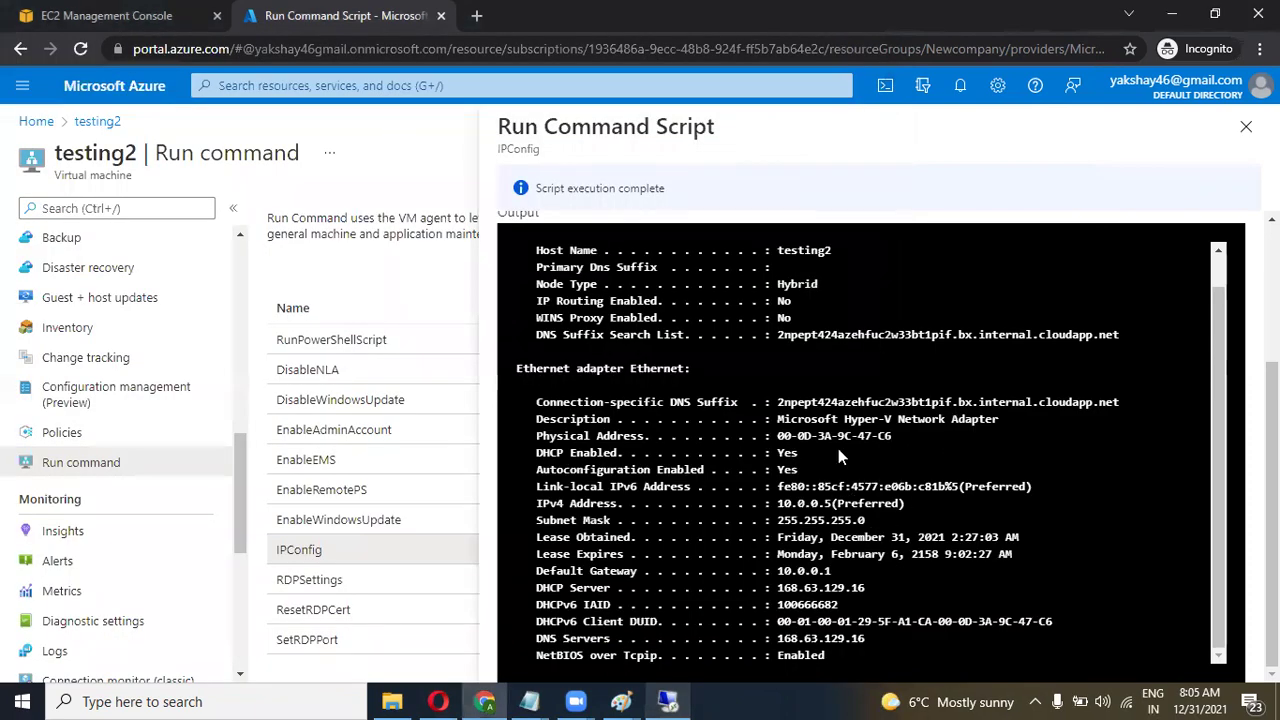
drag(835, 503, 776, 504)
drag(866, 521, 777, 521)
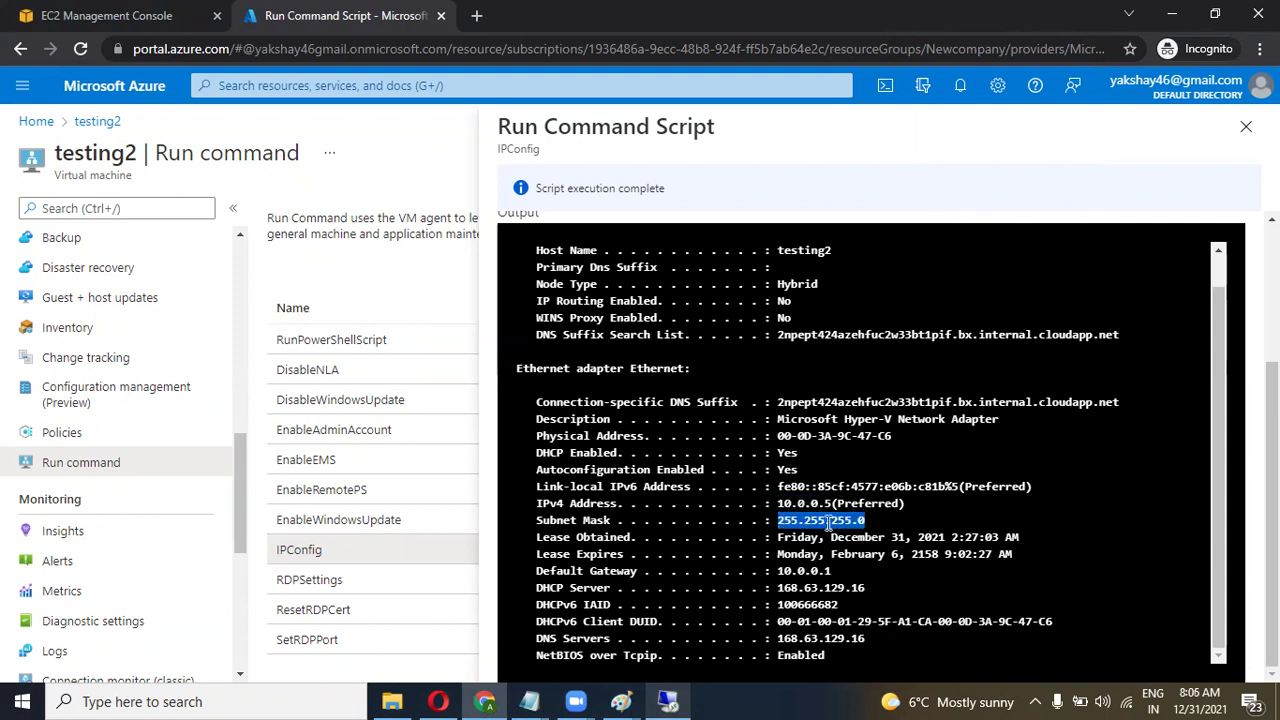
drag(836, 572, 765, 571)
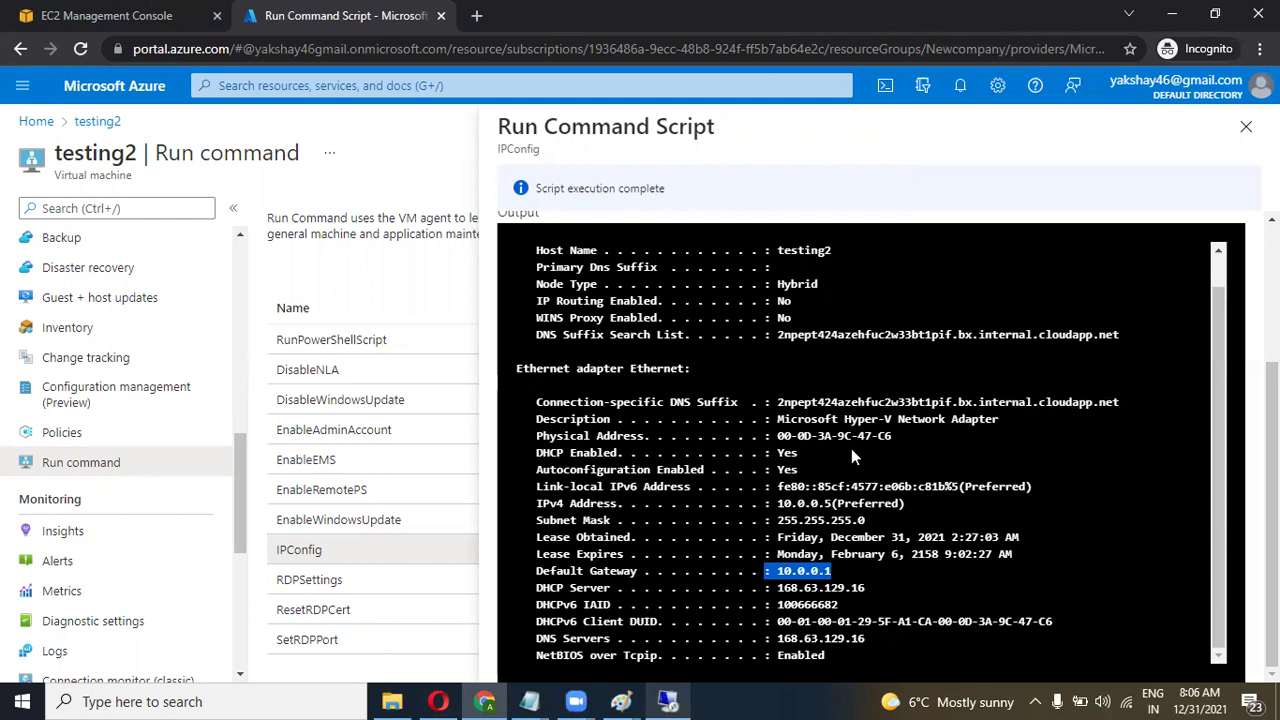
Close the IPConfig output and run 'get-process' as a RunPowerShellScript command on testing2.
click(1245, 129)
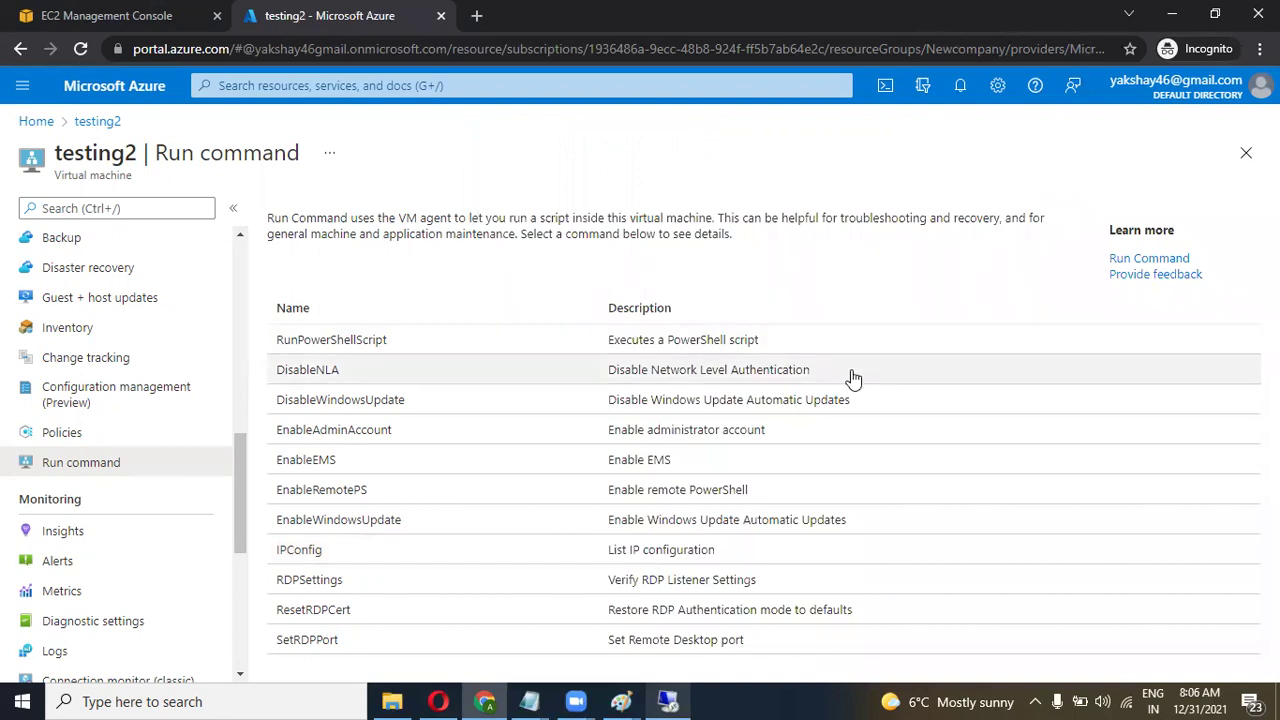
click(610, 350)
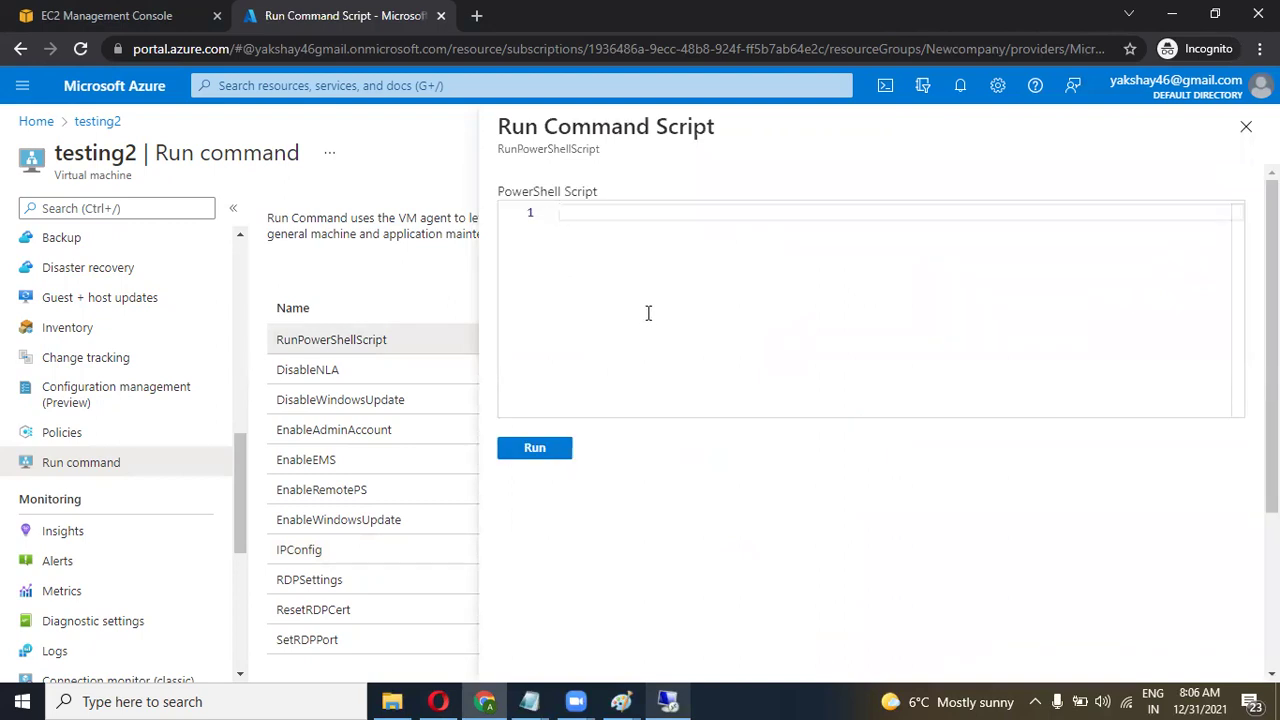
text(get)
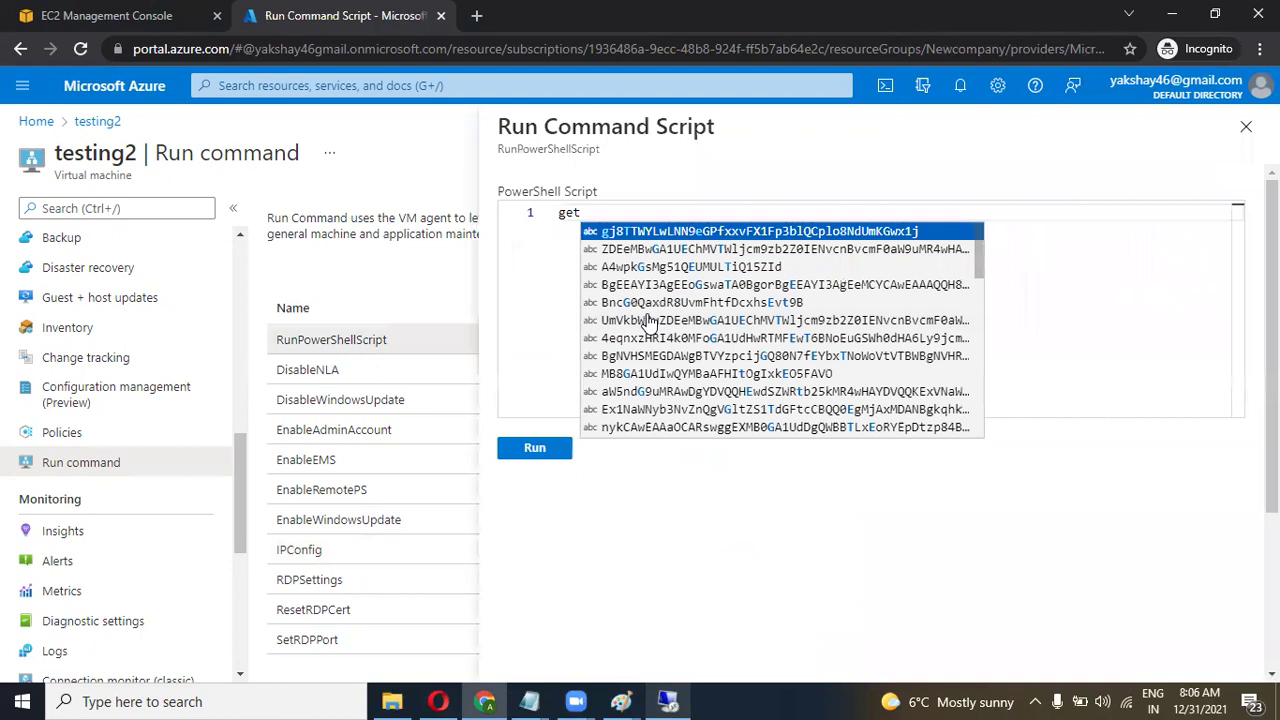
text(-pro)
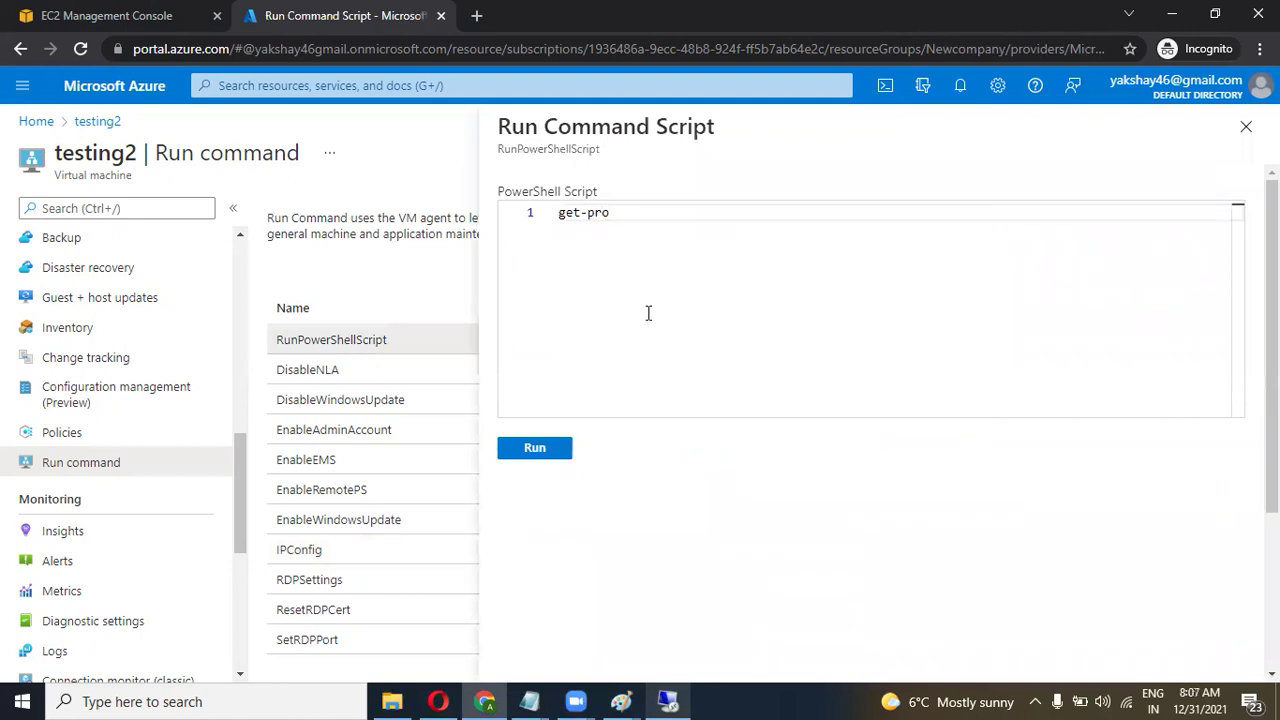
text(cess)
click(523, 452)
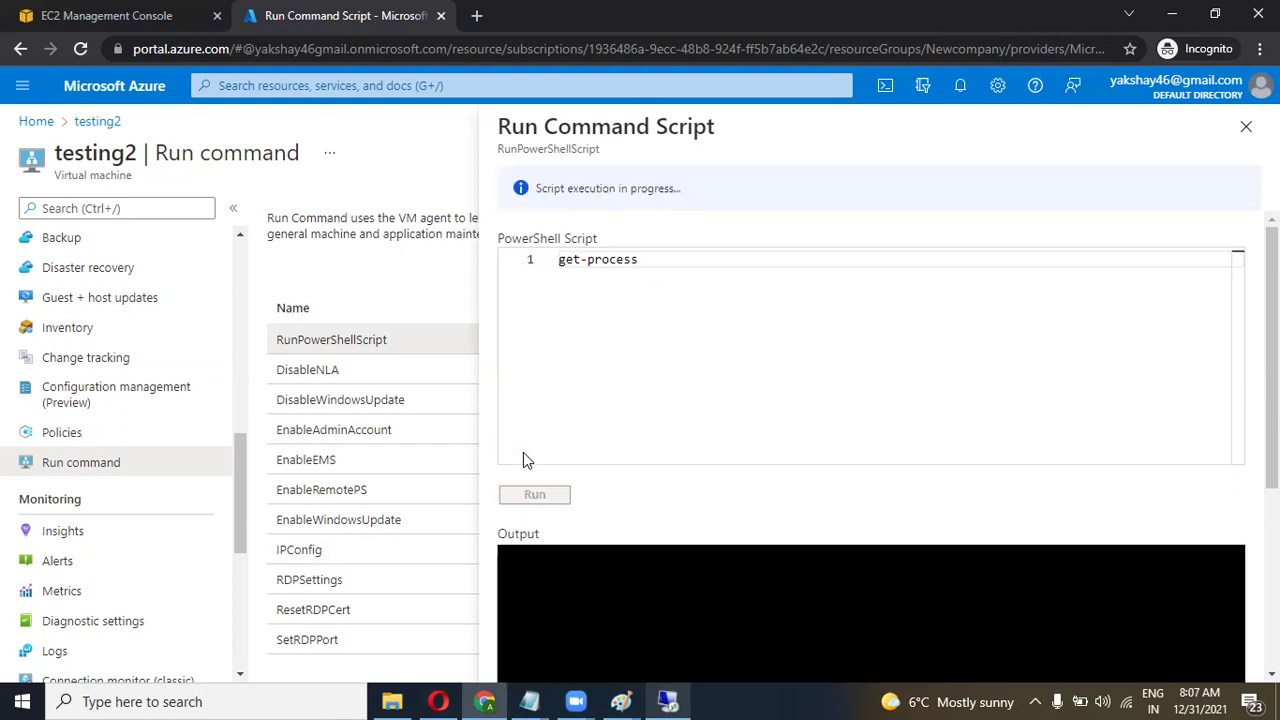
Wait for the get-process run to finish, then scroll and select its process list down to WmiPrvSE.
scroll(523, 460, down, 3)
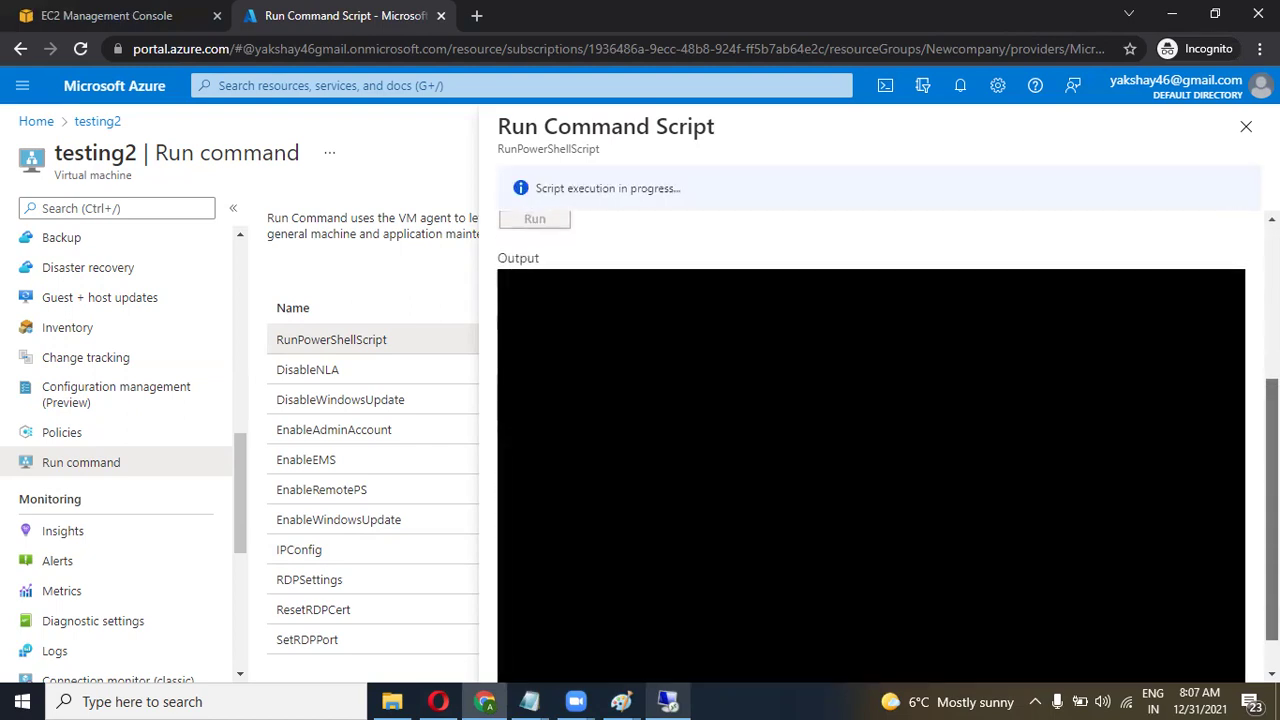
scroll(750, 318, down, 1)
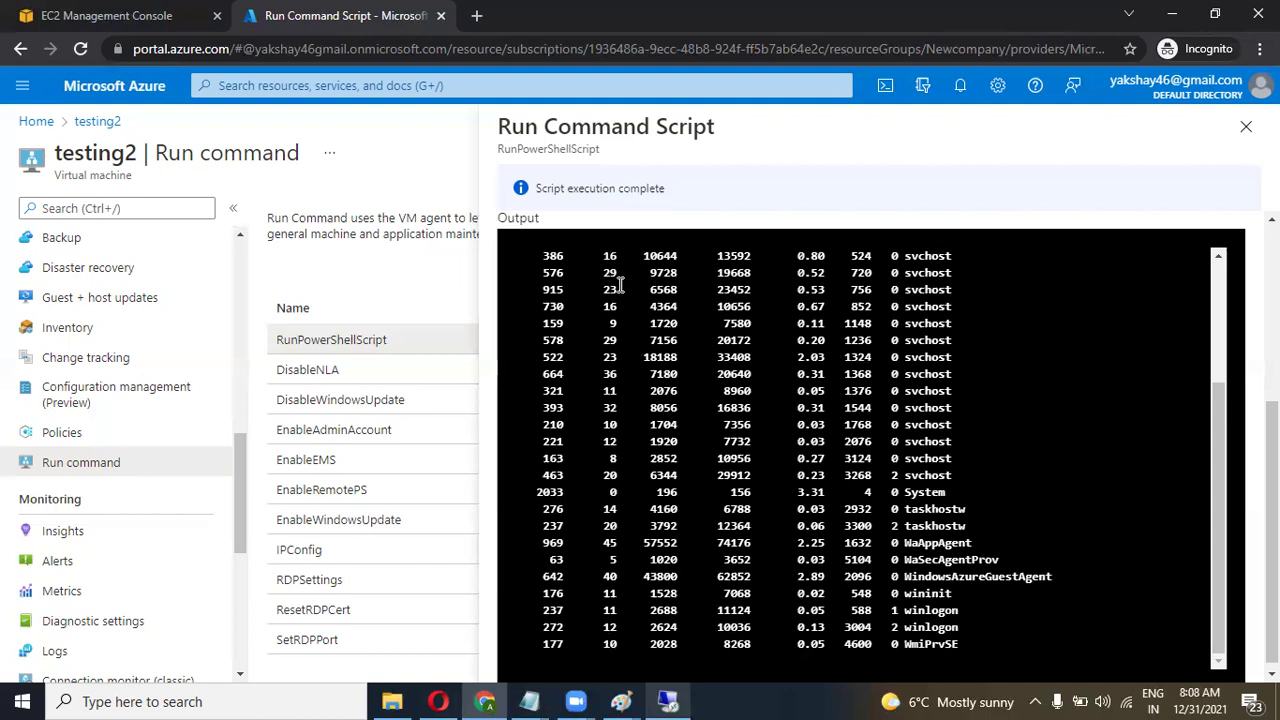
scroll(817, 323, up, 2)
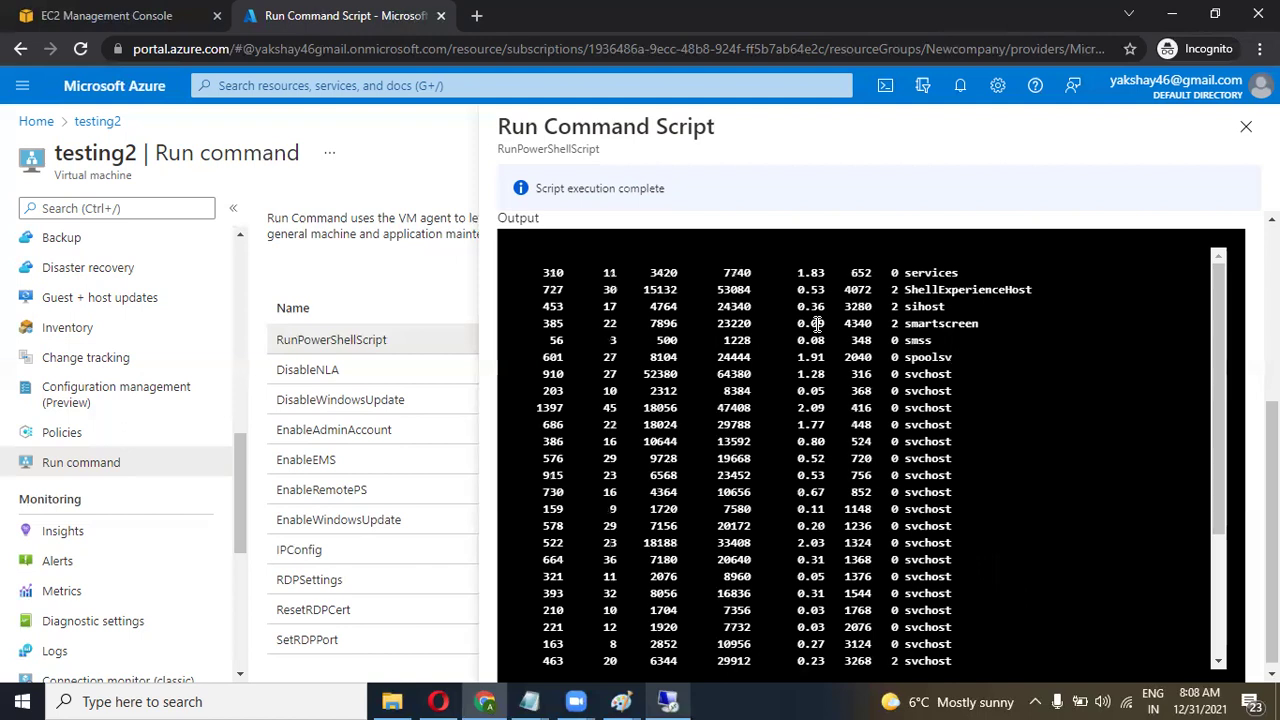
scroll(817, 323, down, 3)
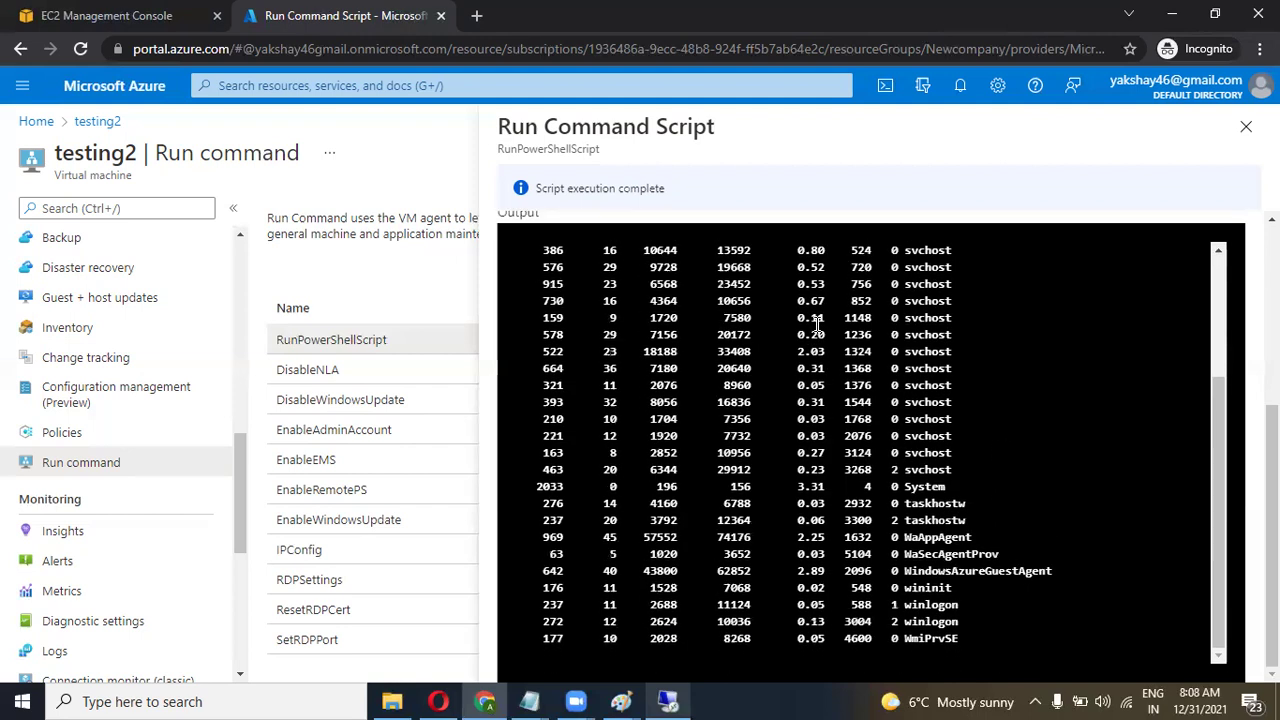
drag(1218, 455, 1207, 333)
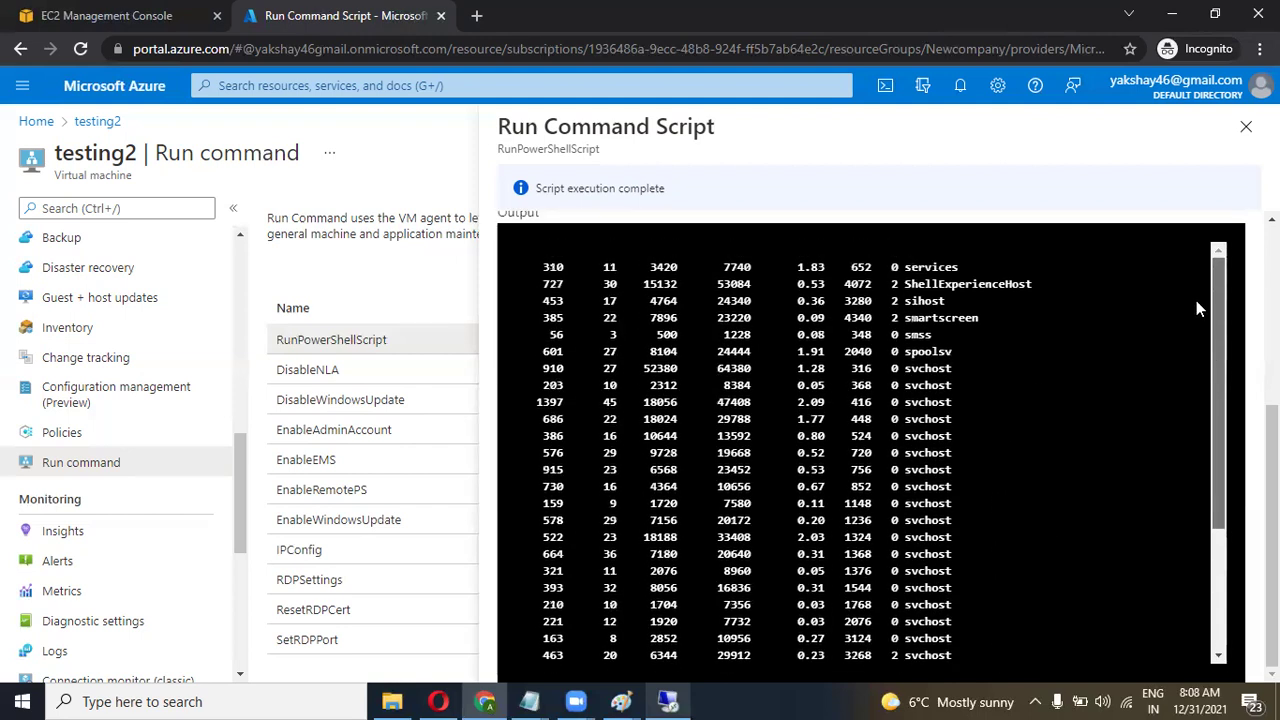
scroll(1272, 500, up, 1)
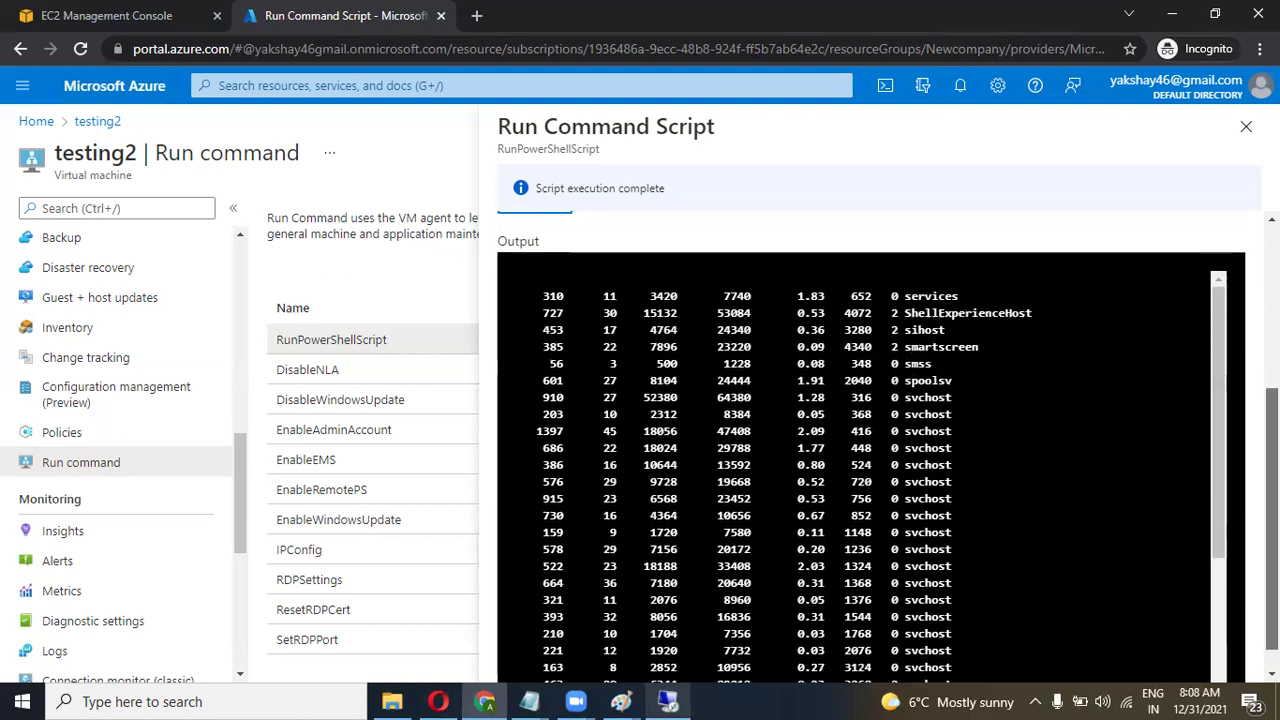
scroll(1272, 500, down, 1)
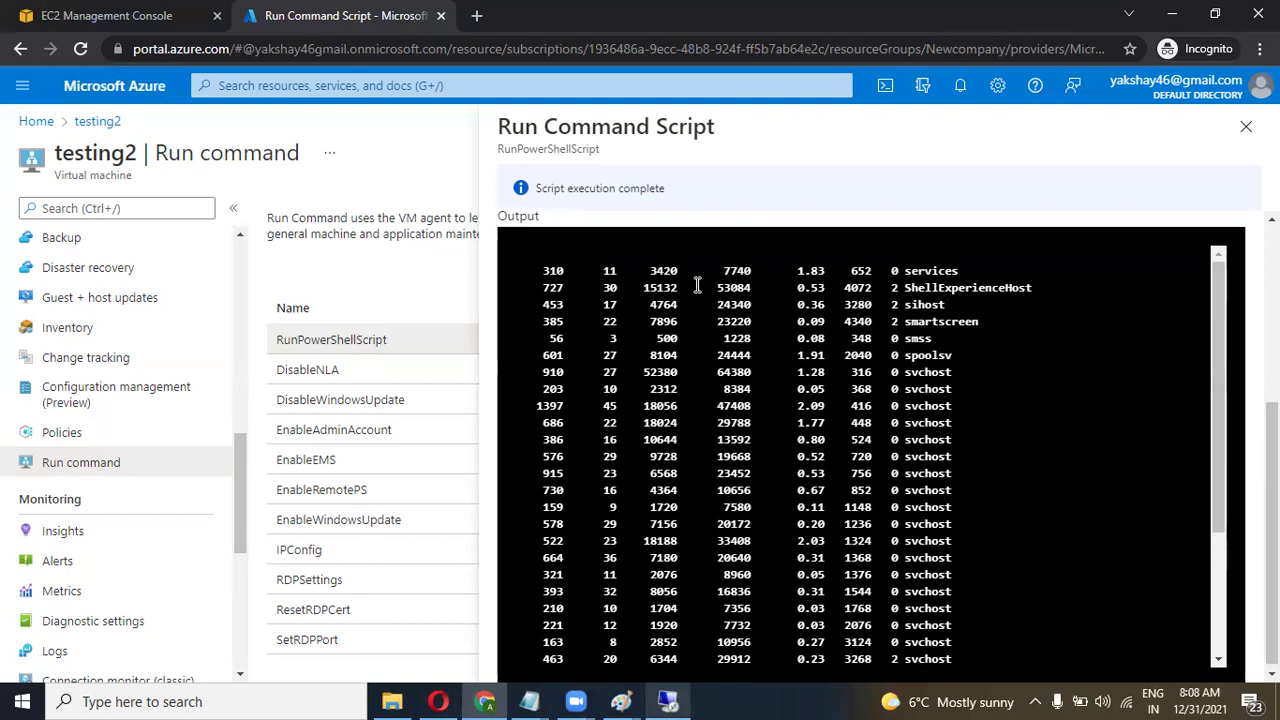
drag(543, 270, 1001, 632)
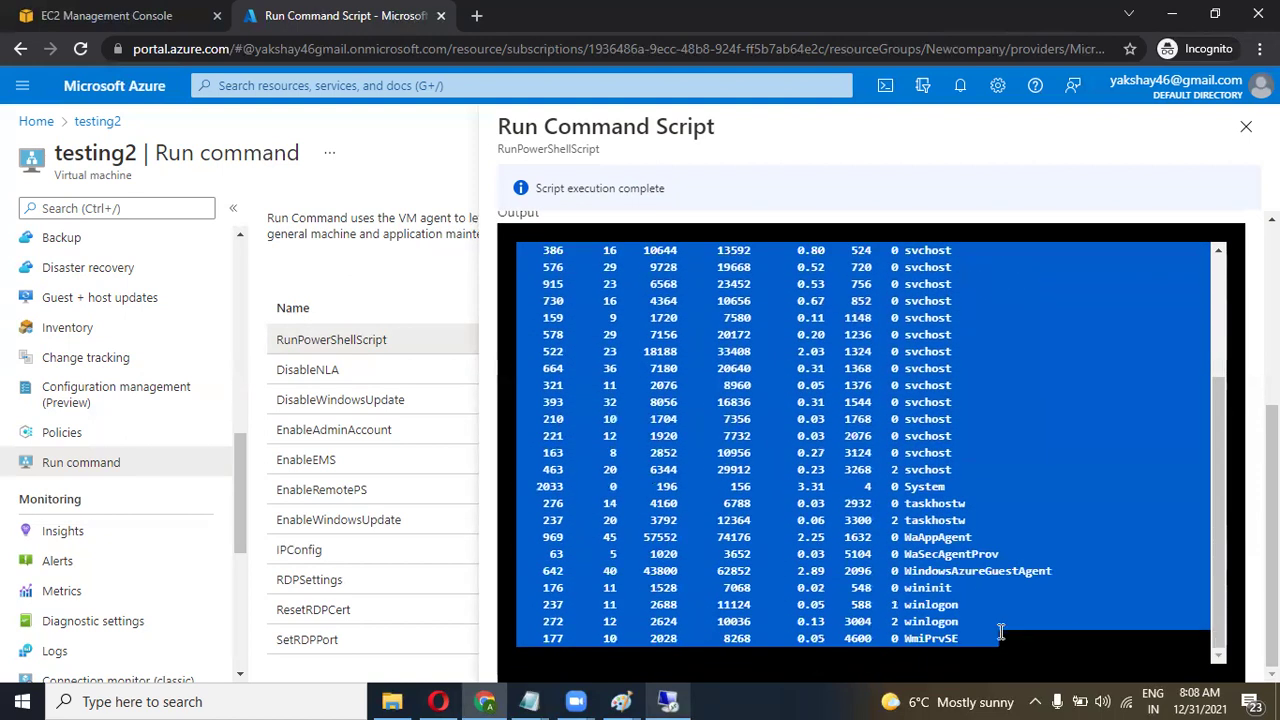
click(1001, 632)
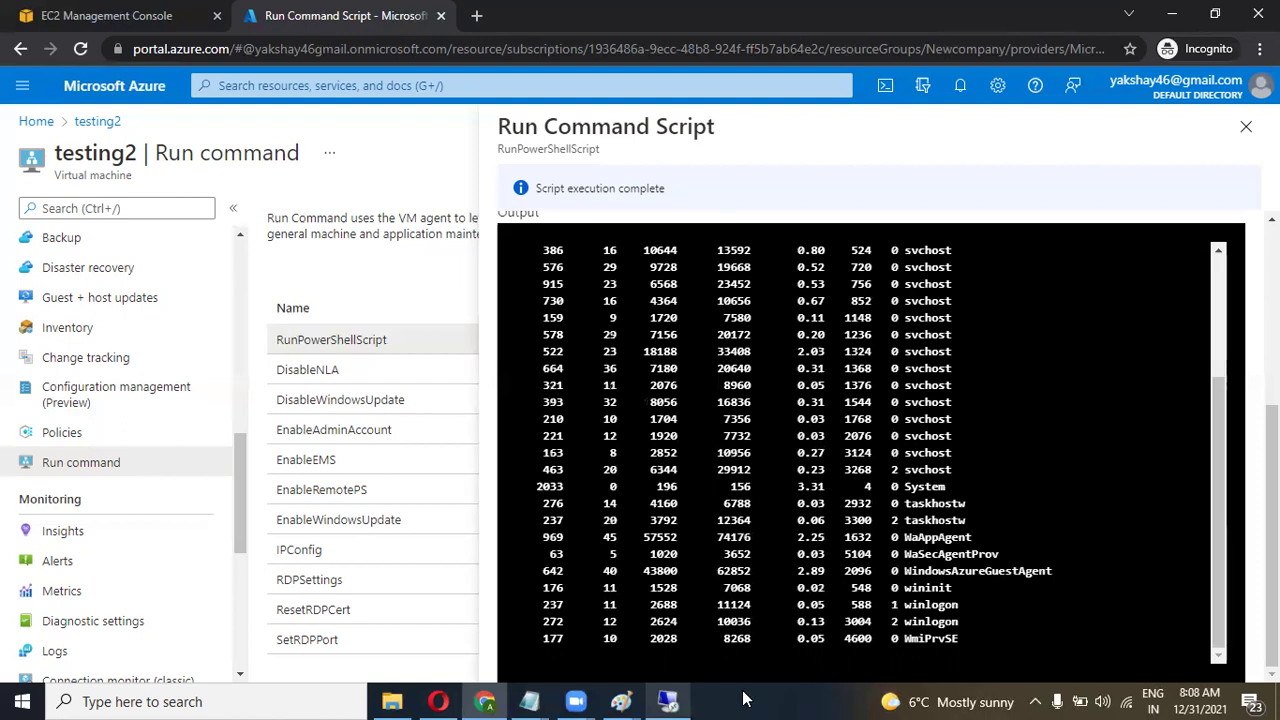
In the full-screen remote session, open Windows PowerShell and run get-process.
click(670, 701)
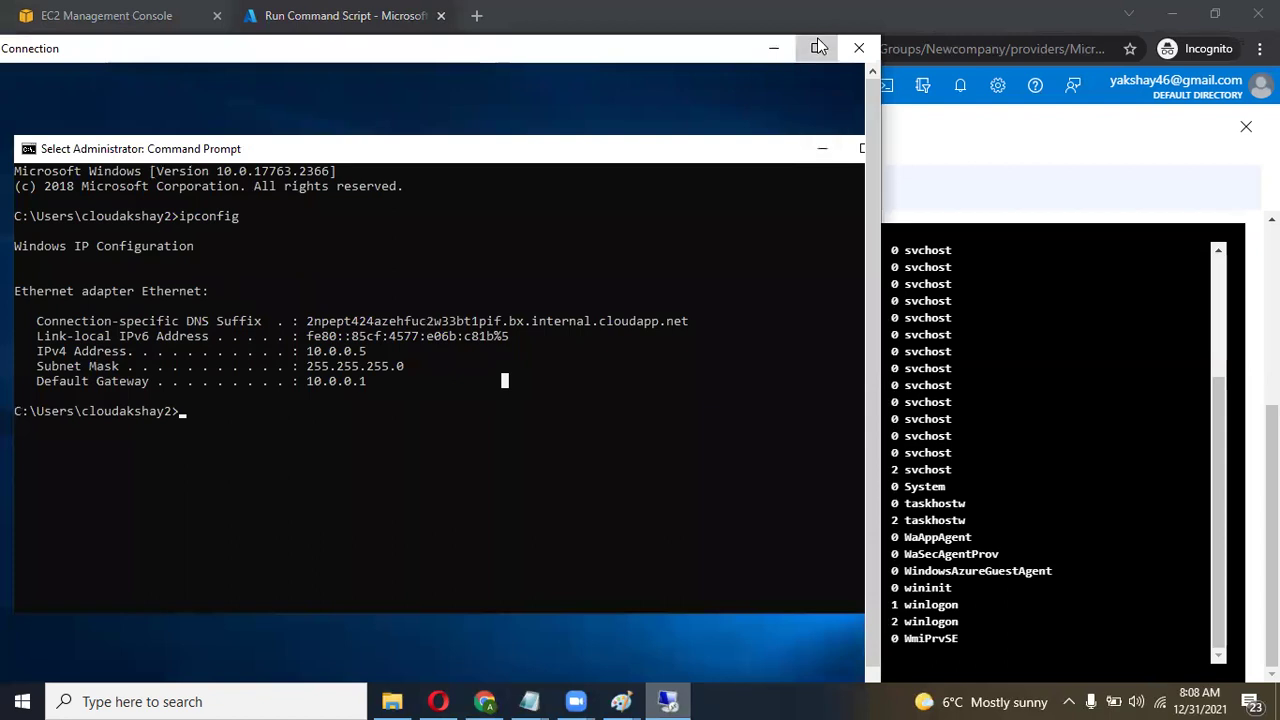
click(818, 47)
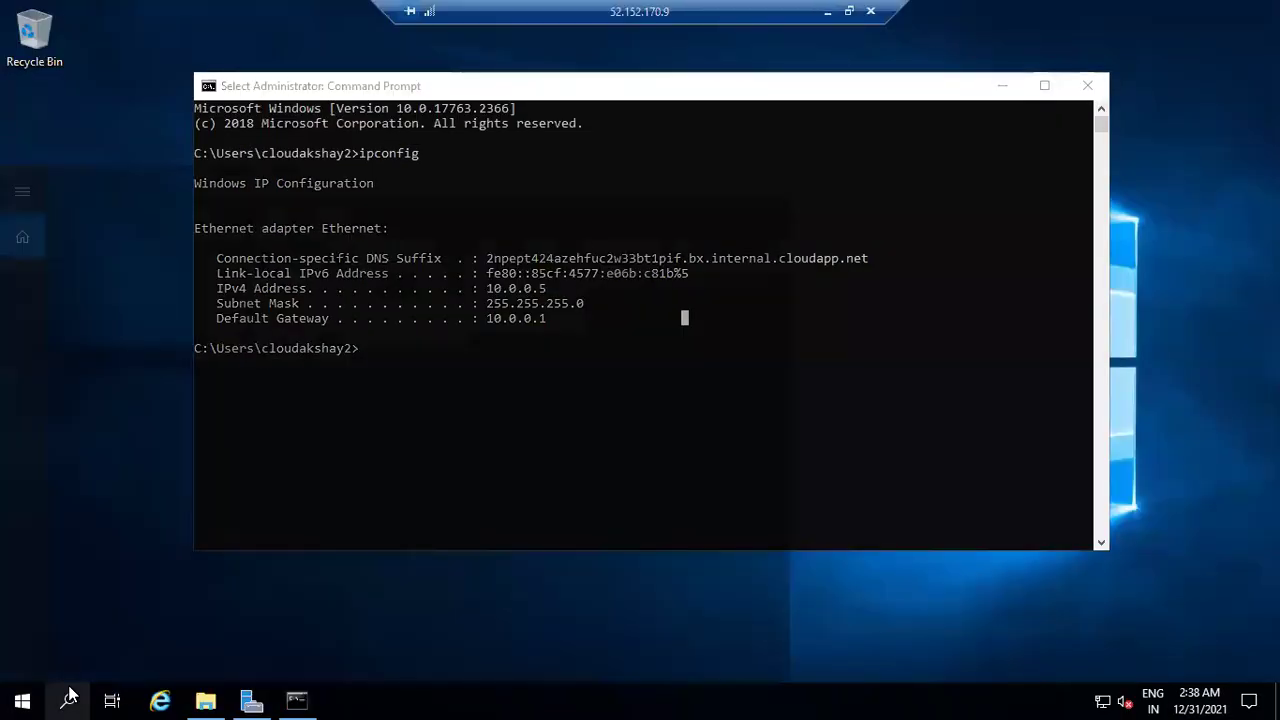
click(69, 699)
text(power)
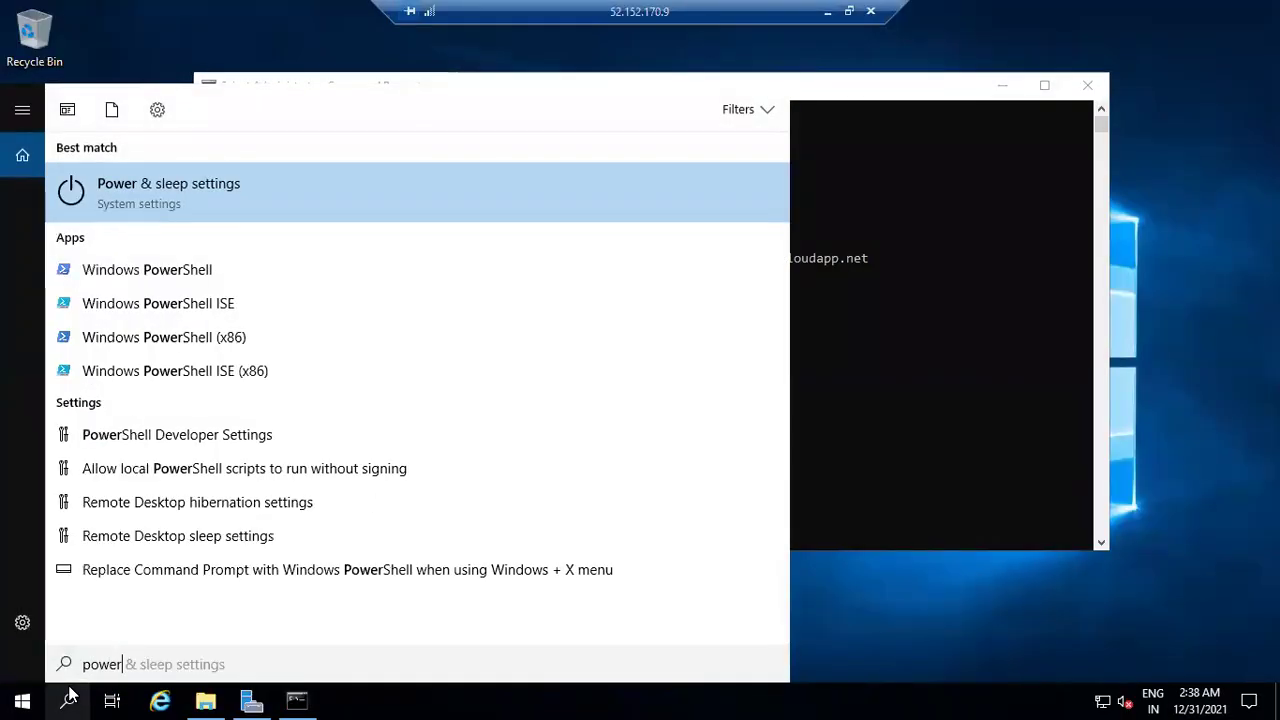
click(147, 269)
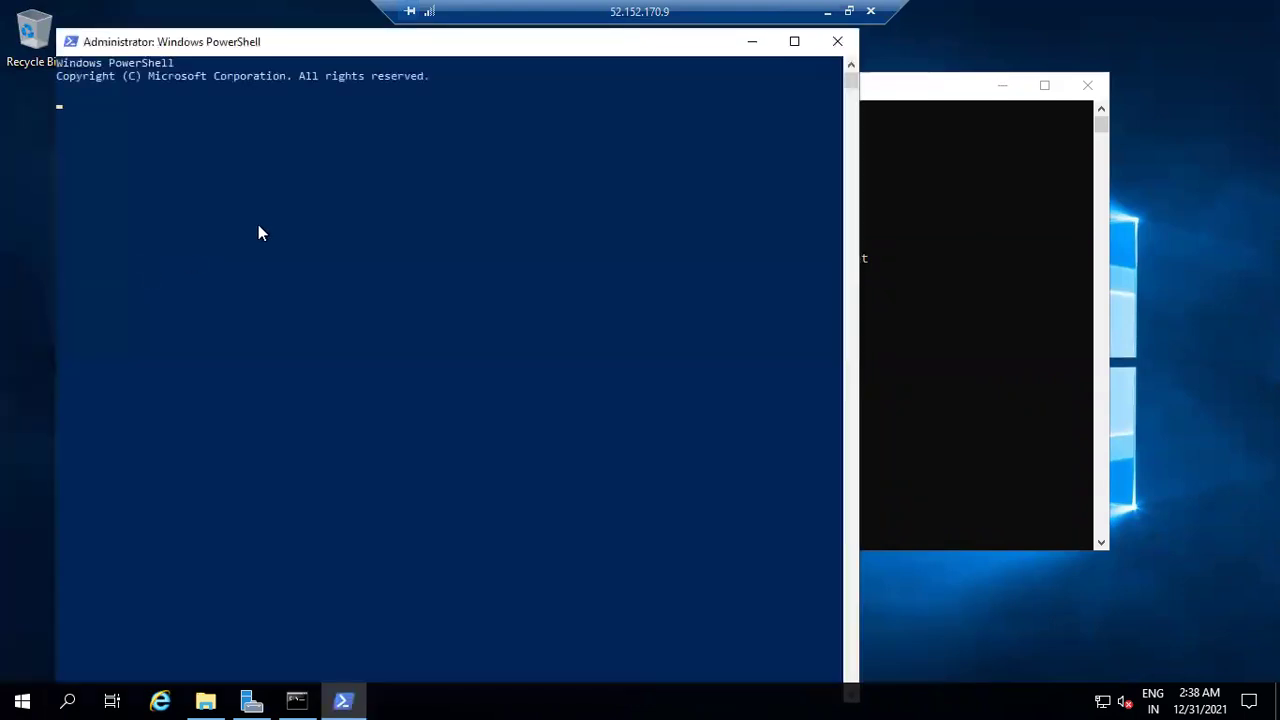
text(g)
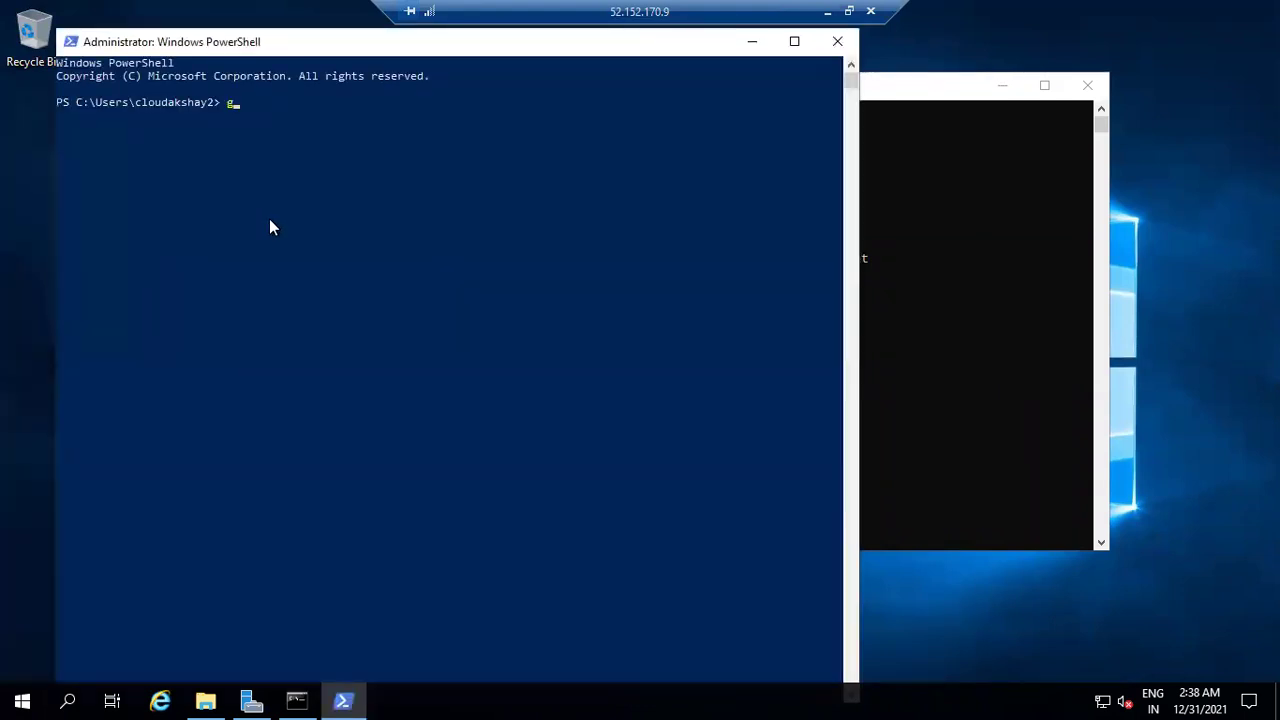
text(et-process)
key(Return)
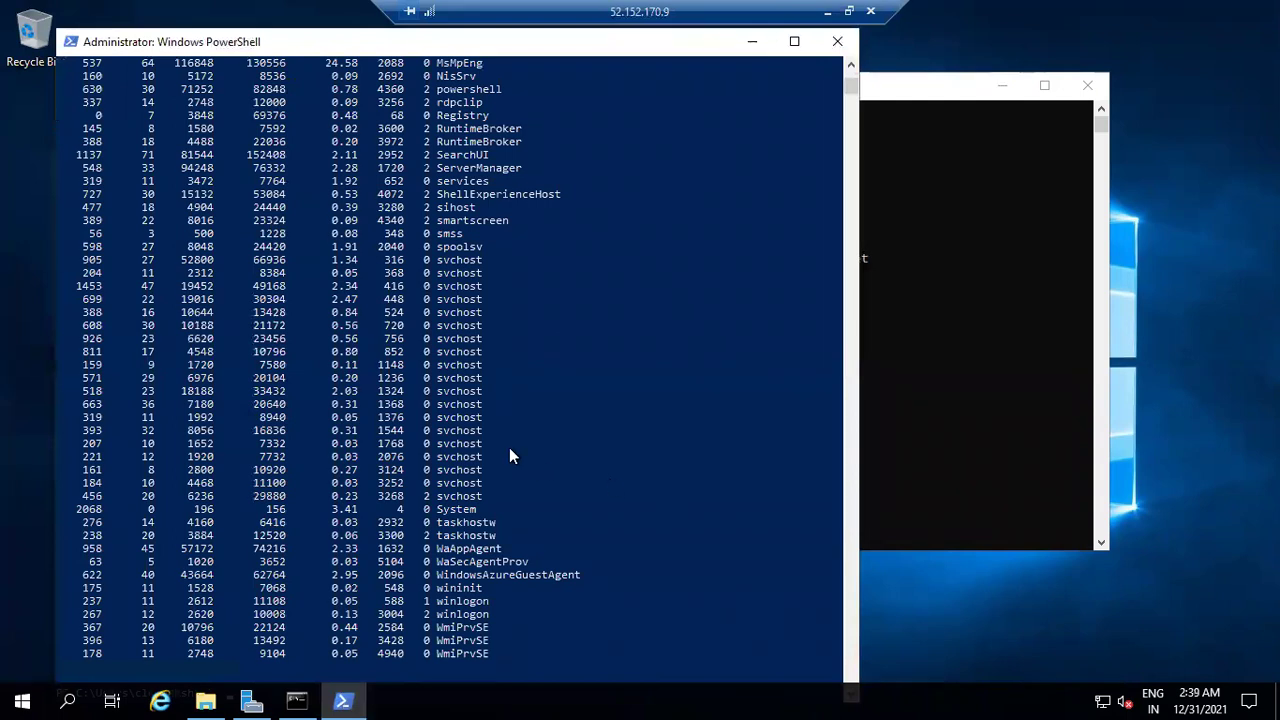
Scroll the VM's process list, leave full screen, and return to the Azure output.
scroll(509, 452, up, 9)
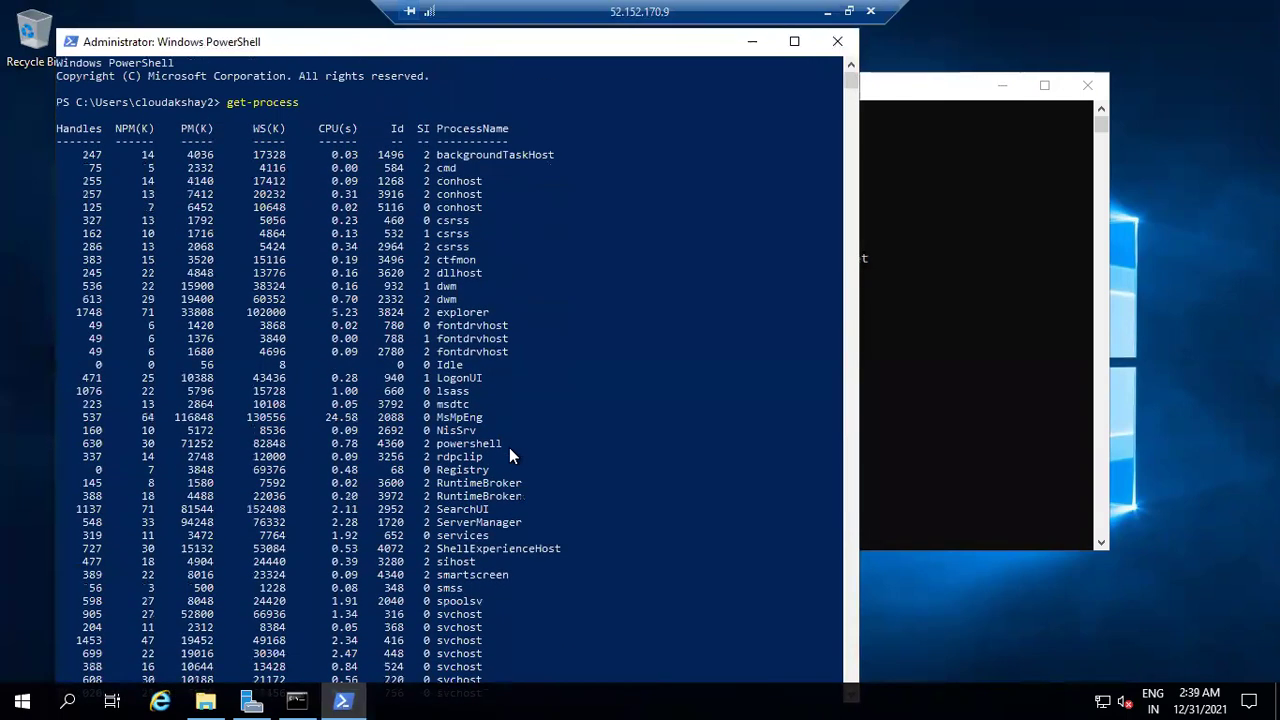
scroll(510, 452, down, 2)
scroll(509, 447, down, 4)
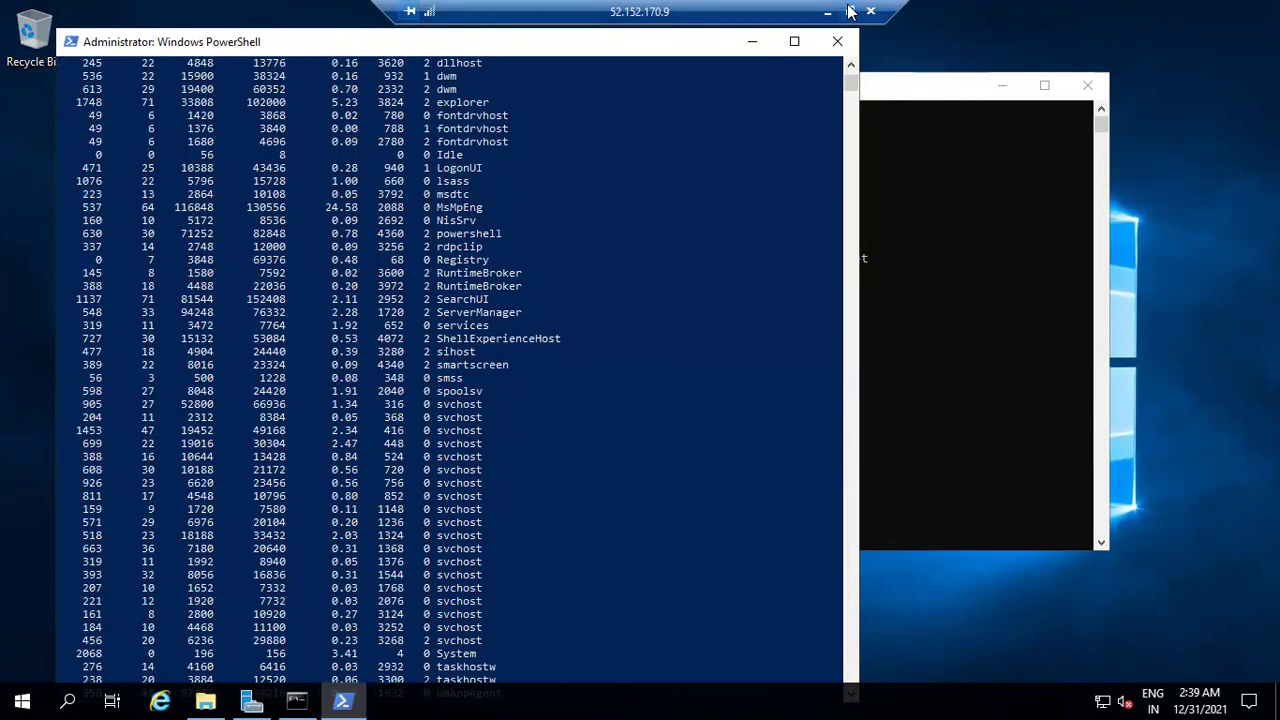
click(849, 11)
drag(520, 106, 608, 77)
click(950, 237)
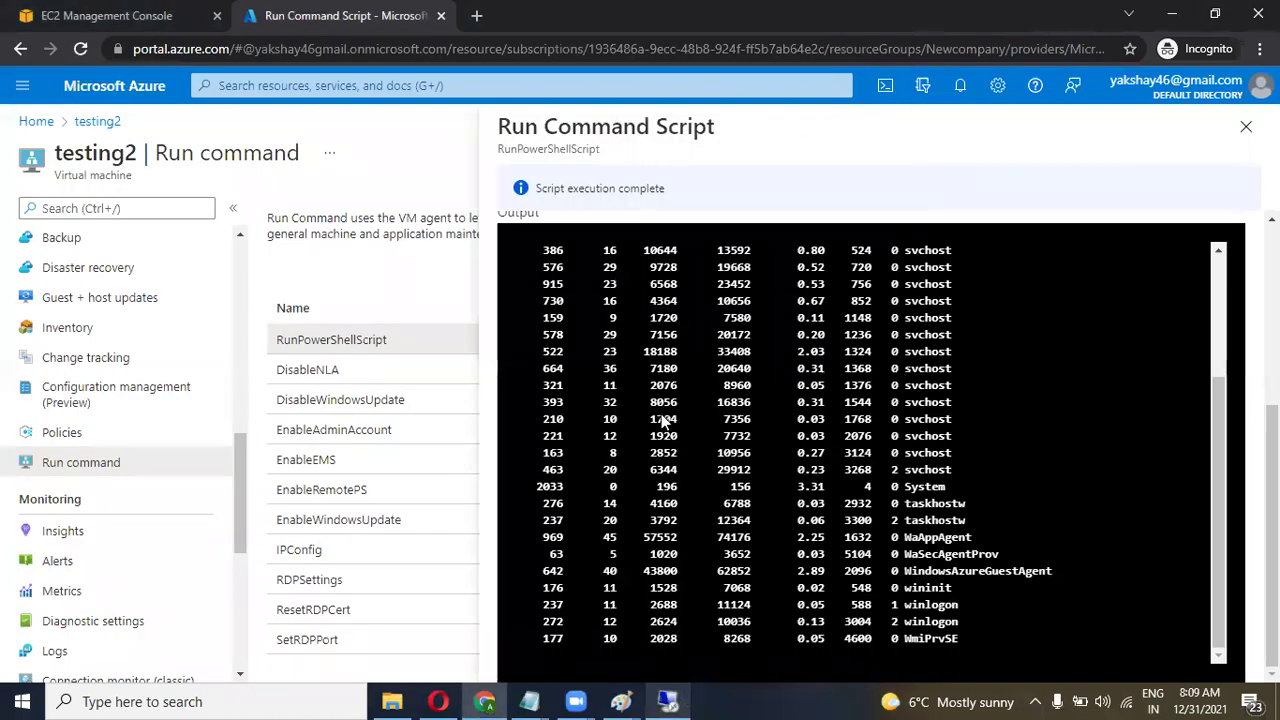
Place the remote PowerShell beside the Azure output and compare the two process lists.
key(alt+Tab)
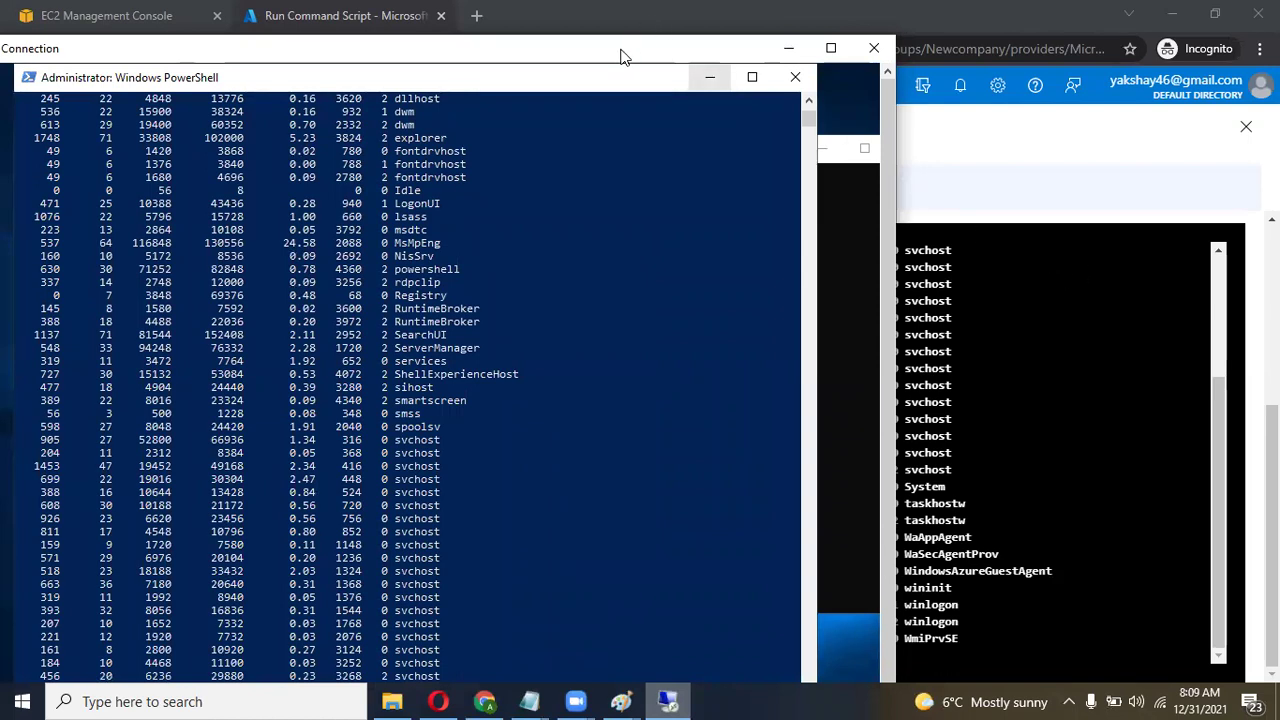
drag(620, 50, 208, 50)
drag(136, 78, 503, 78)
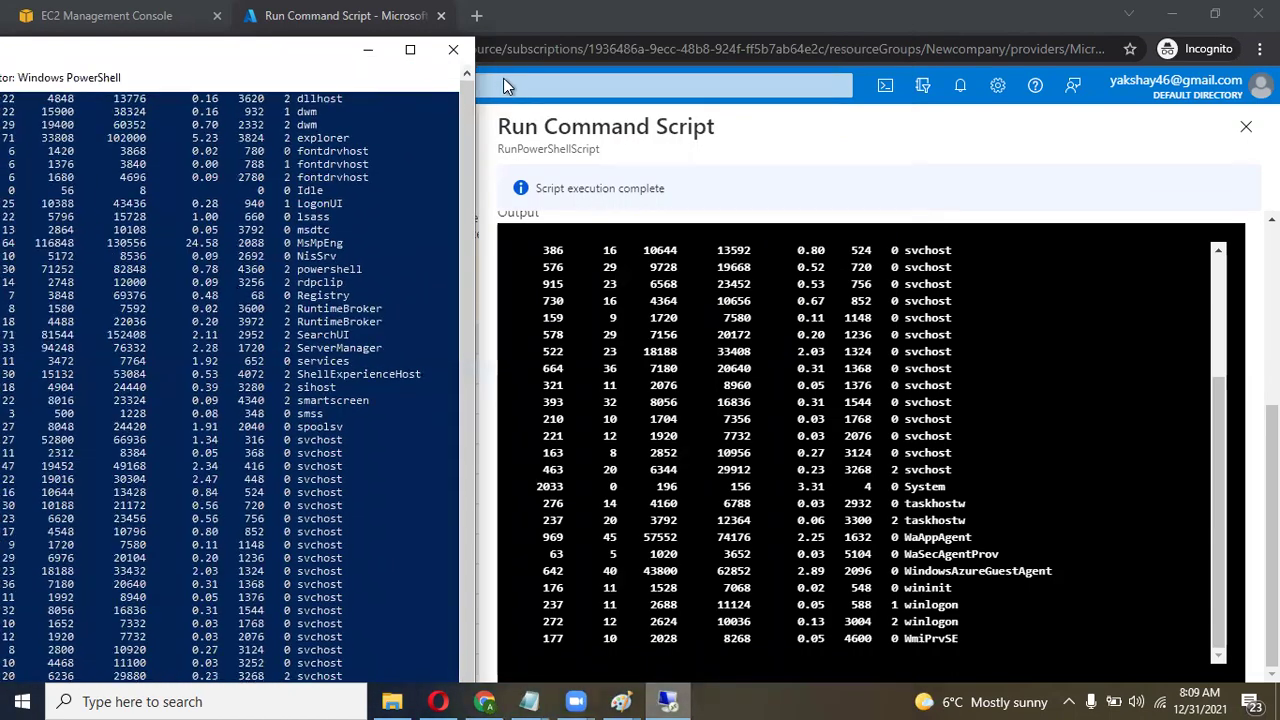
drag(316, 78, 364, 82)
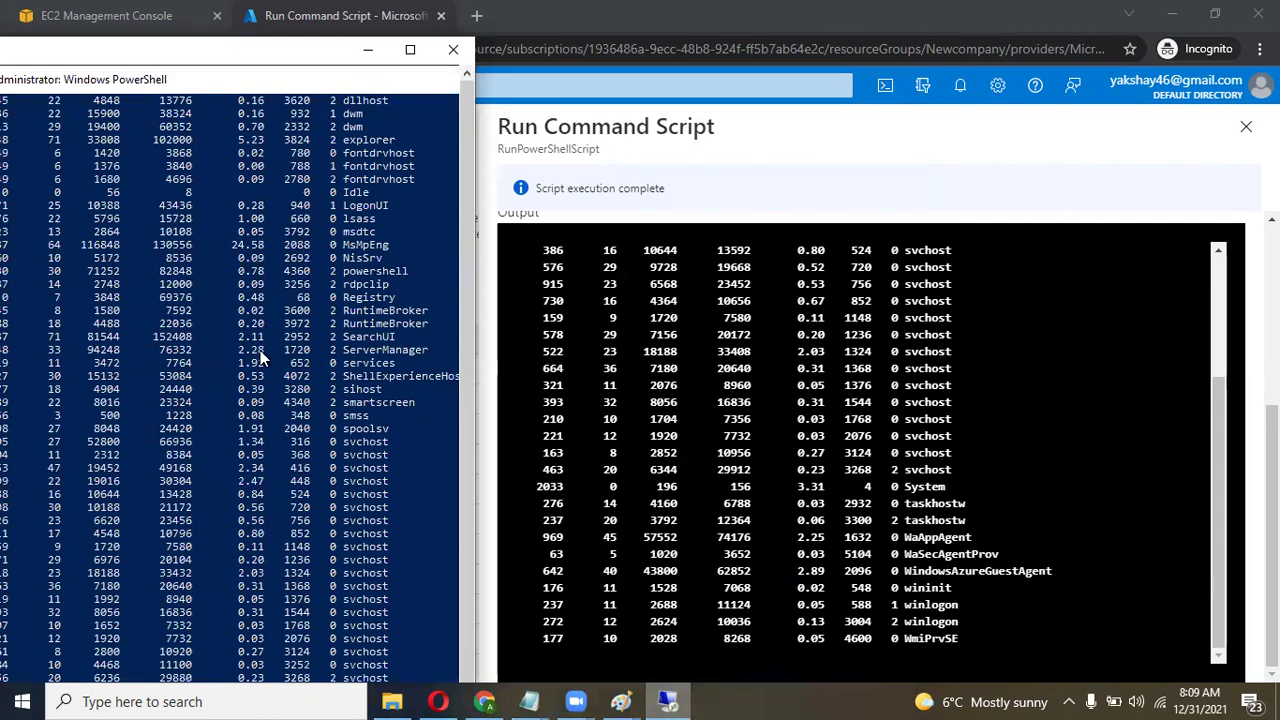
scroll(260, 350, down, 3)
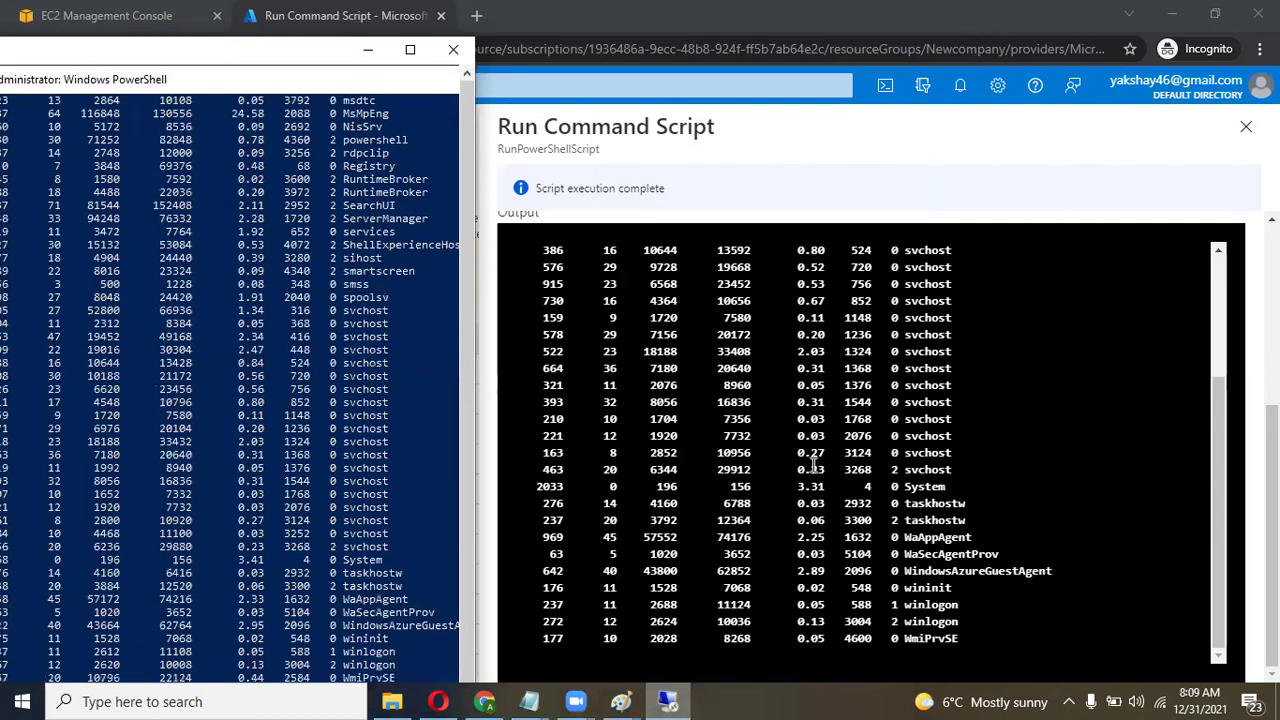
scroll(813, 465, up, 3)
scroll(813, 465, down, 3)
scroll(813, 465, up, 3)
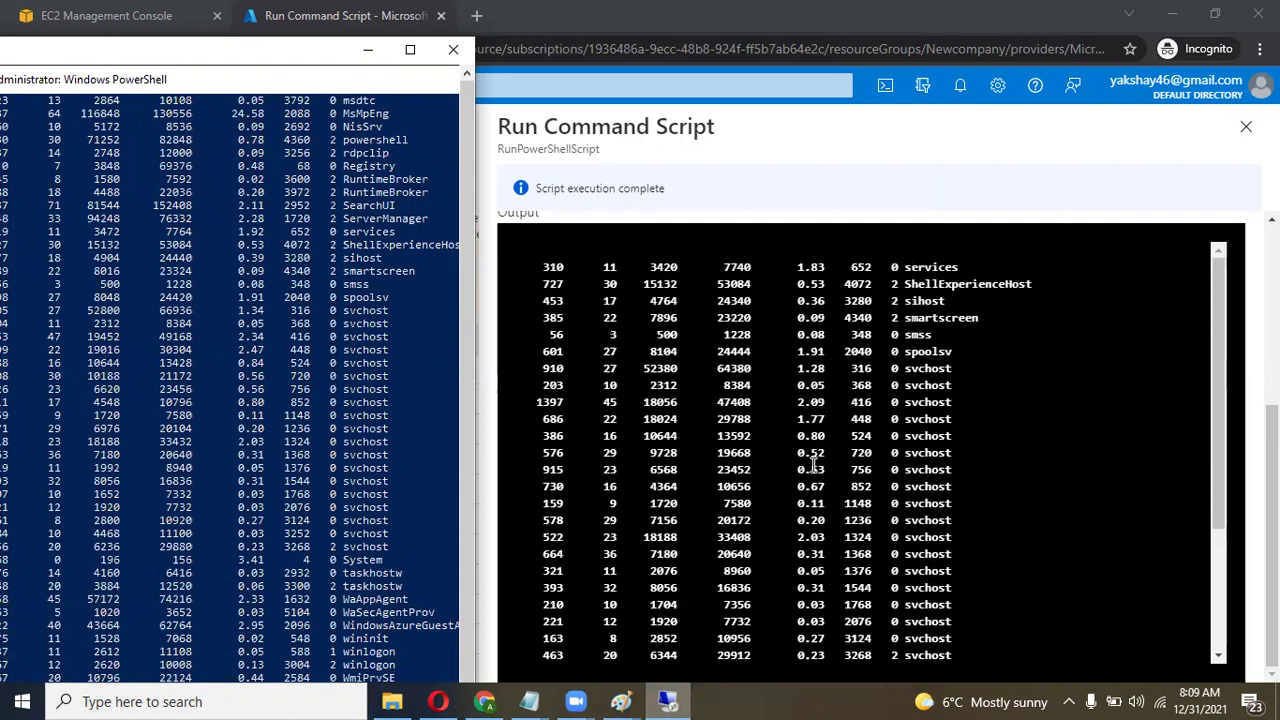
scroll(303, 451, up, 8)
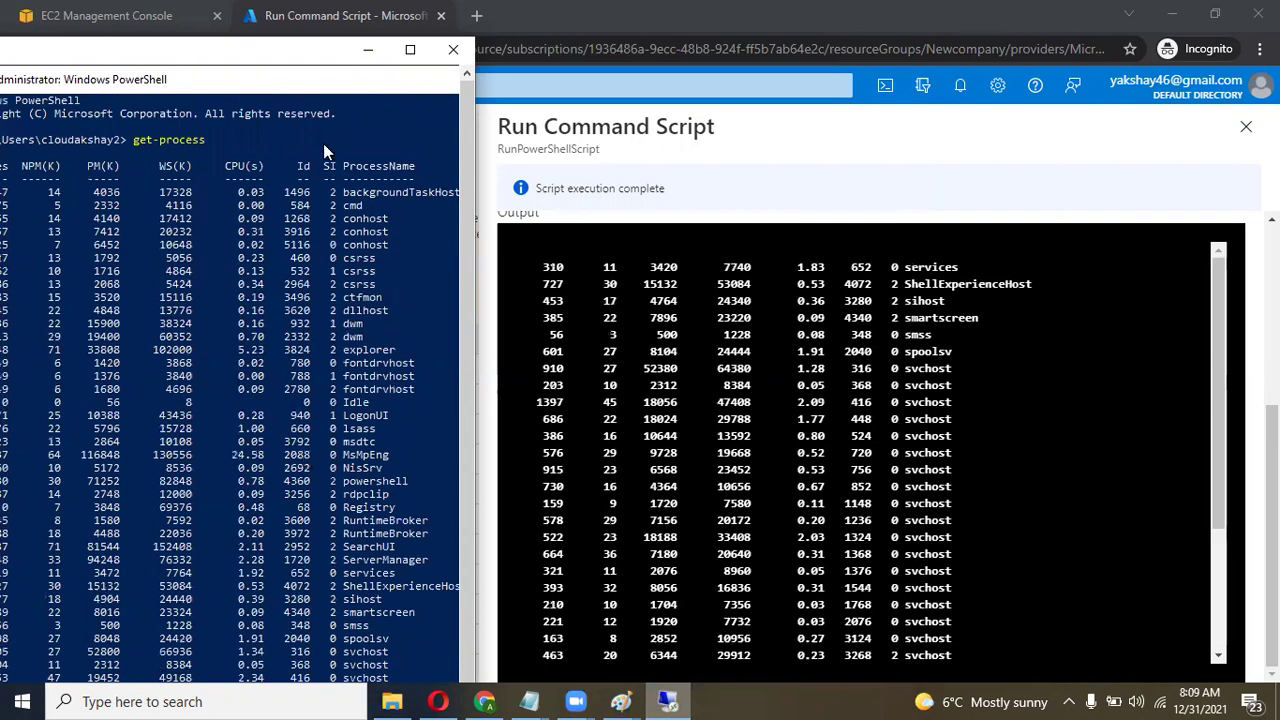
Disconnect the remote desktop session and bring the Paint notes back to the front.
click(410, 49)
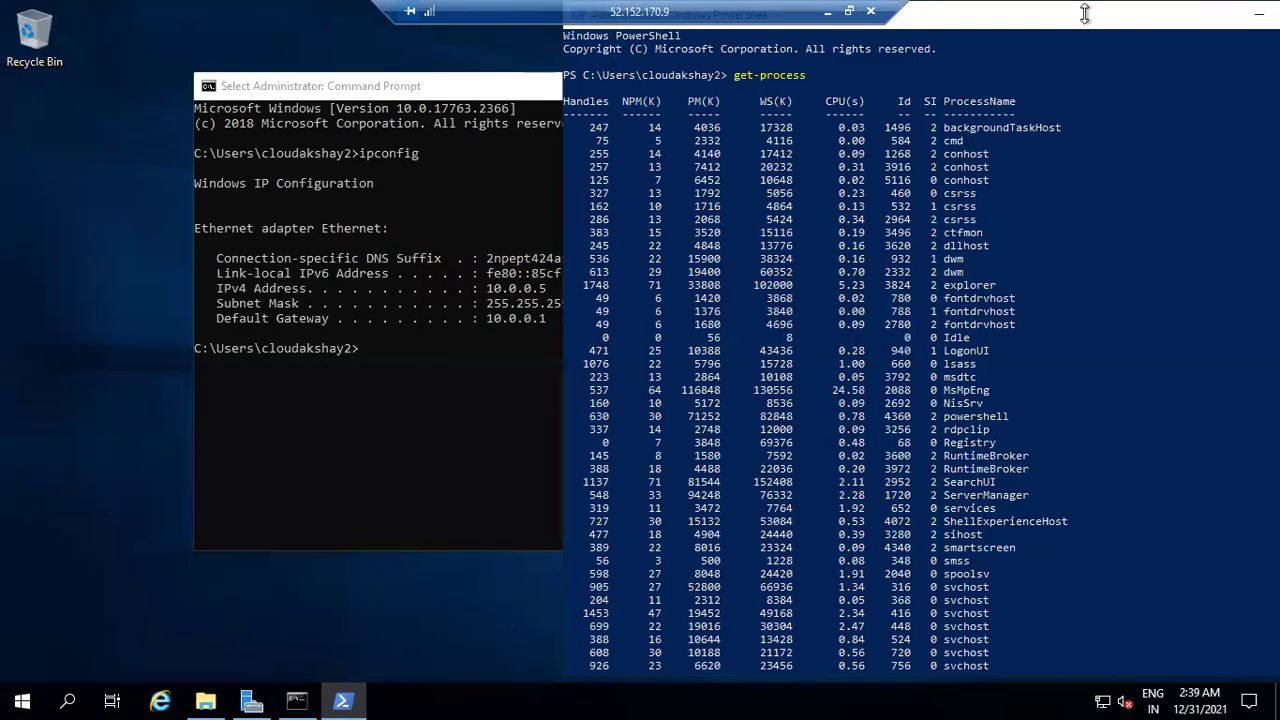
click(872, 12)
click(694, 391)
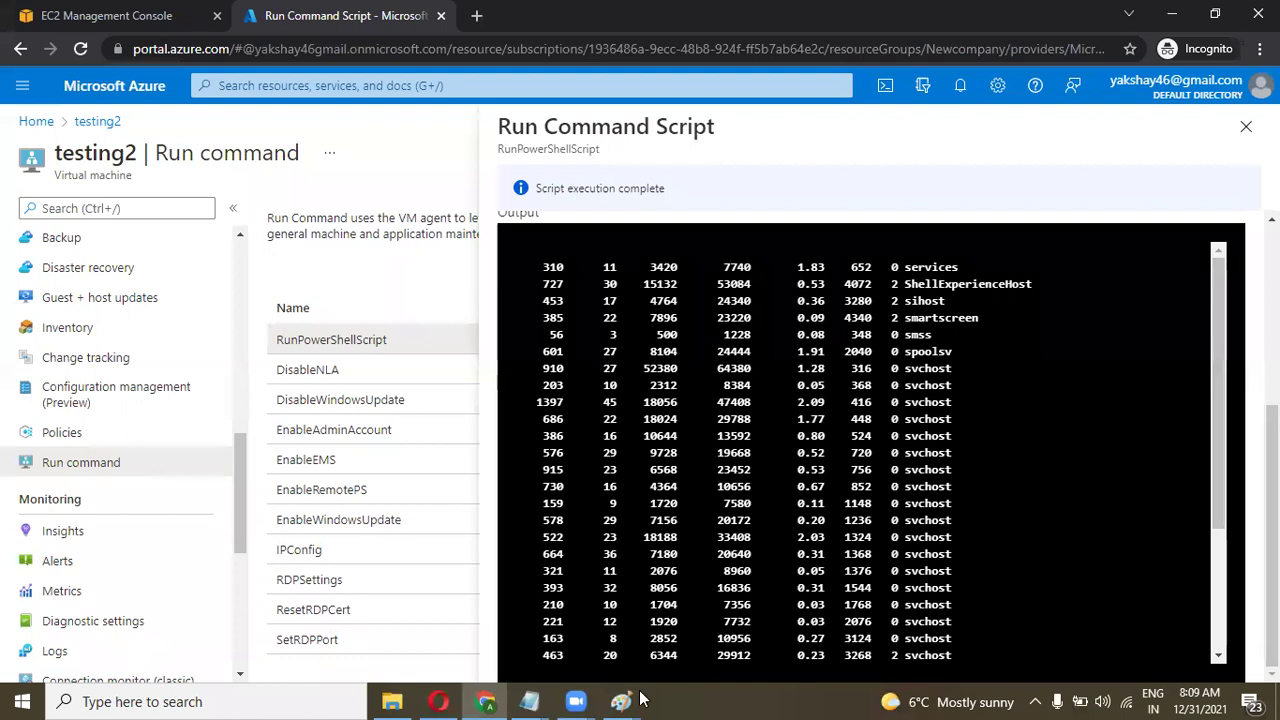
mouse_move(620, 701)
click(587, 653)
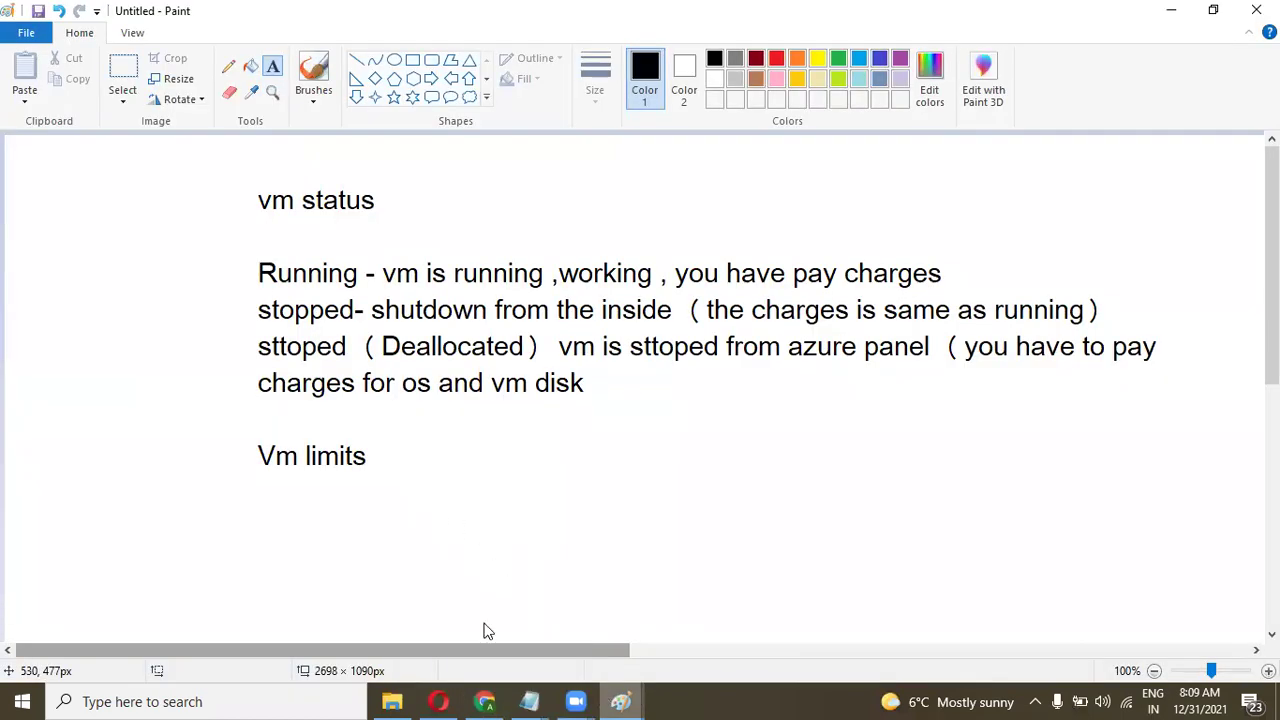
Replace the 'custom script extension' line with 'output is limited to 4096 bytes (4kb)'.
click(624, 701)
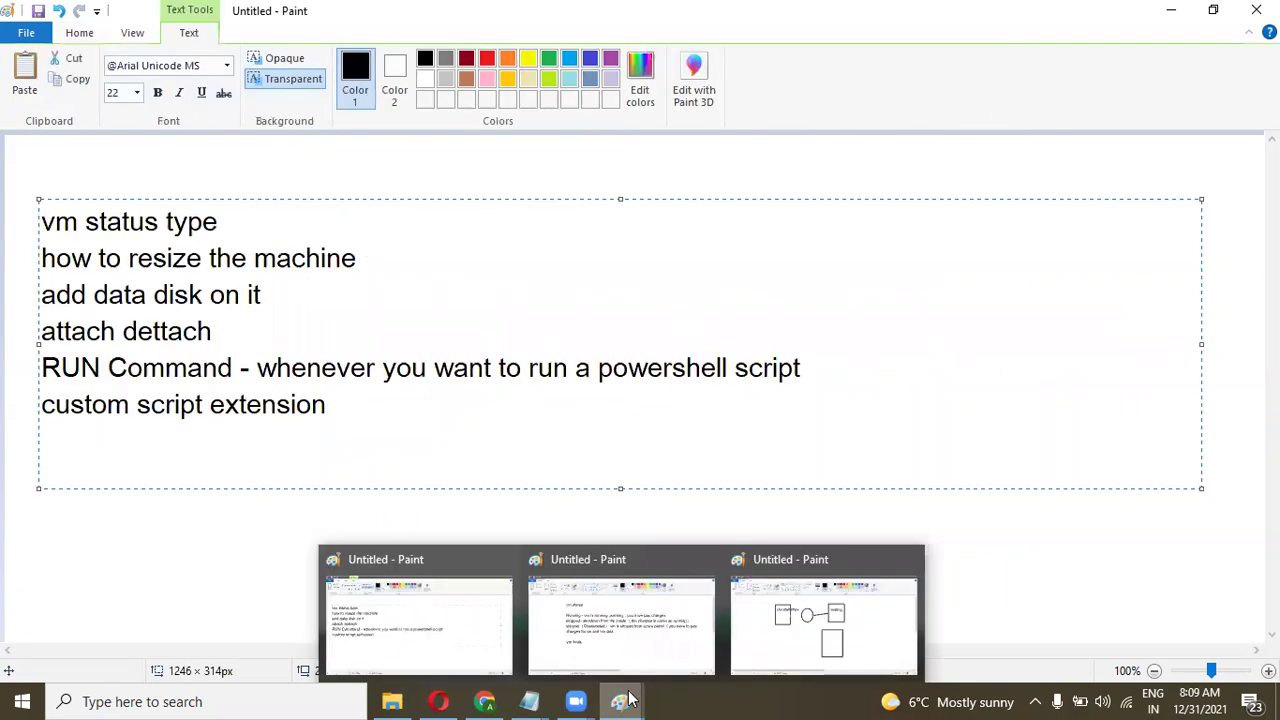
drag(371, 404, 38, 410)
key(Delete)
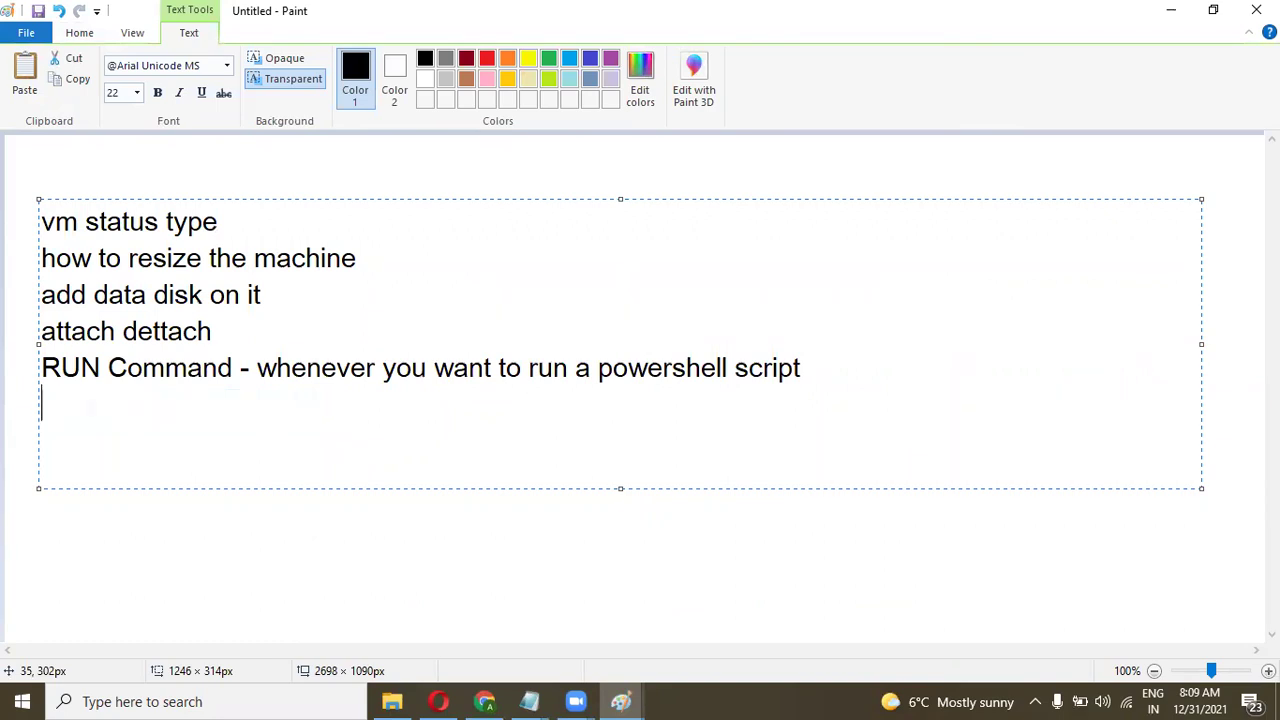
text(output)
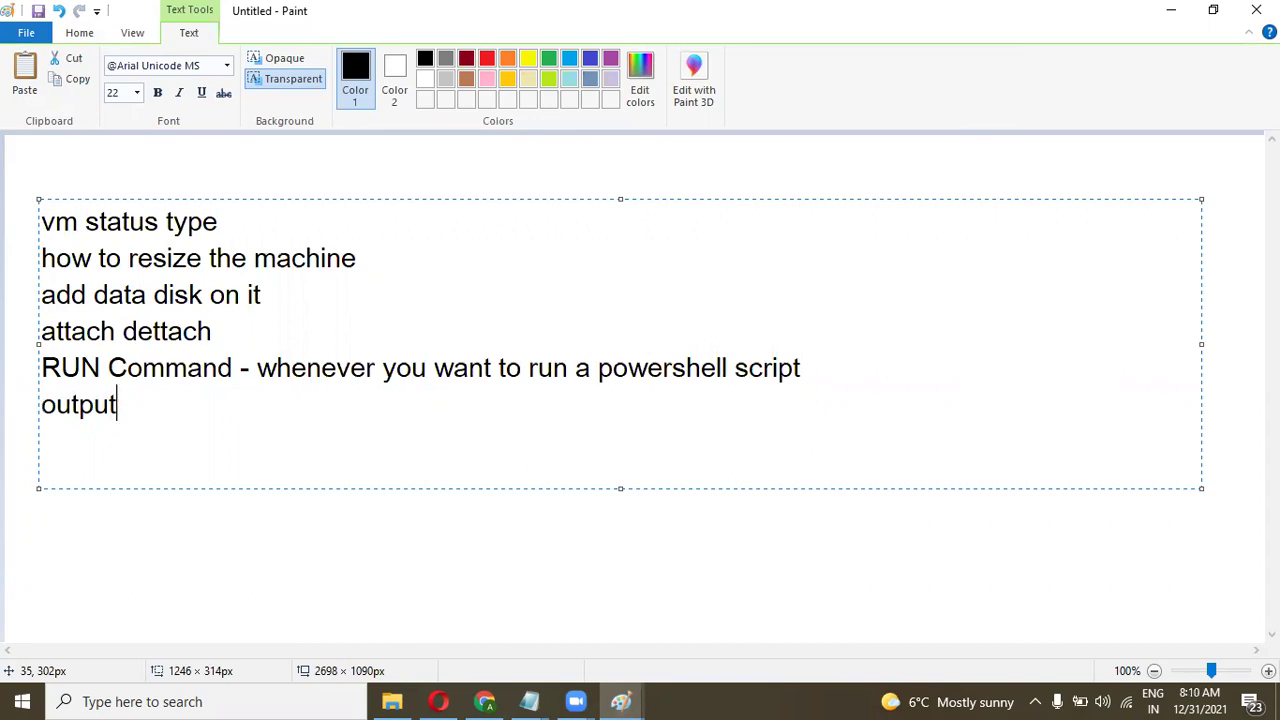
text( is limited)
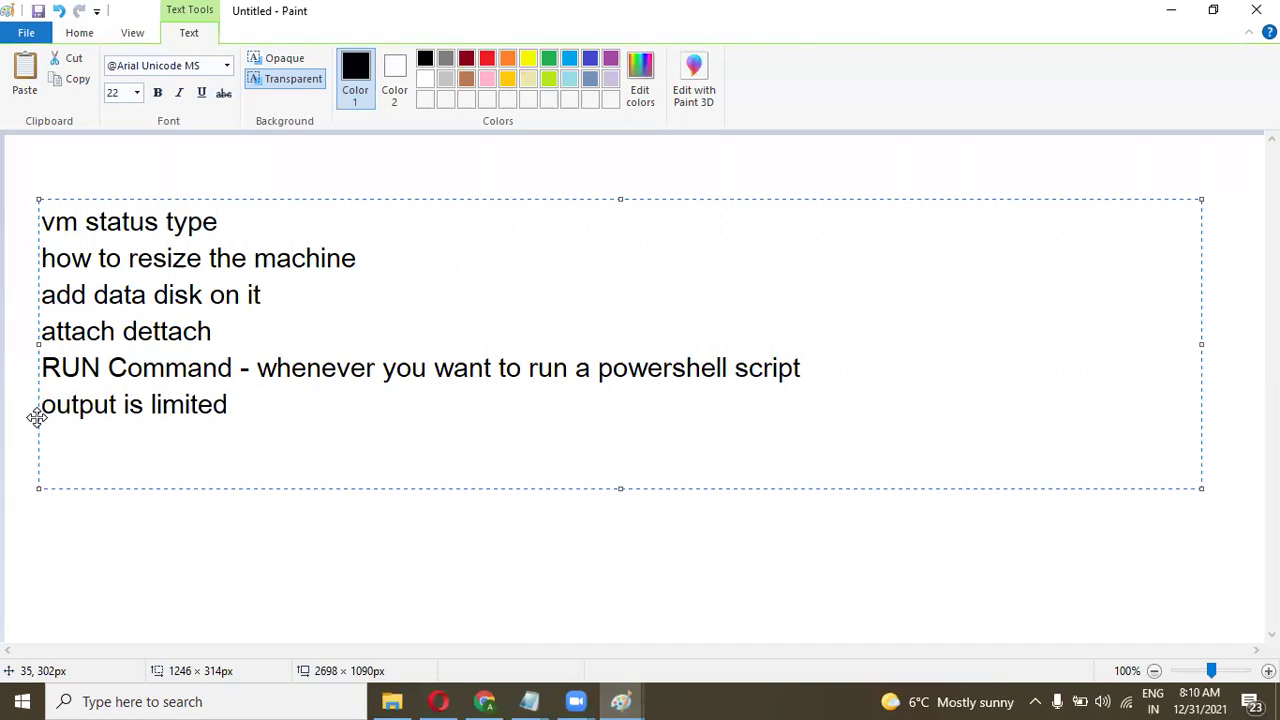
text(is)
key(BackSpace)
key(BackSpace)
text(to 4096 bytes *)
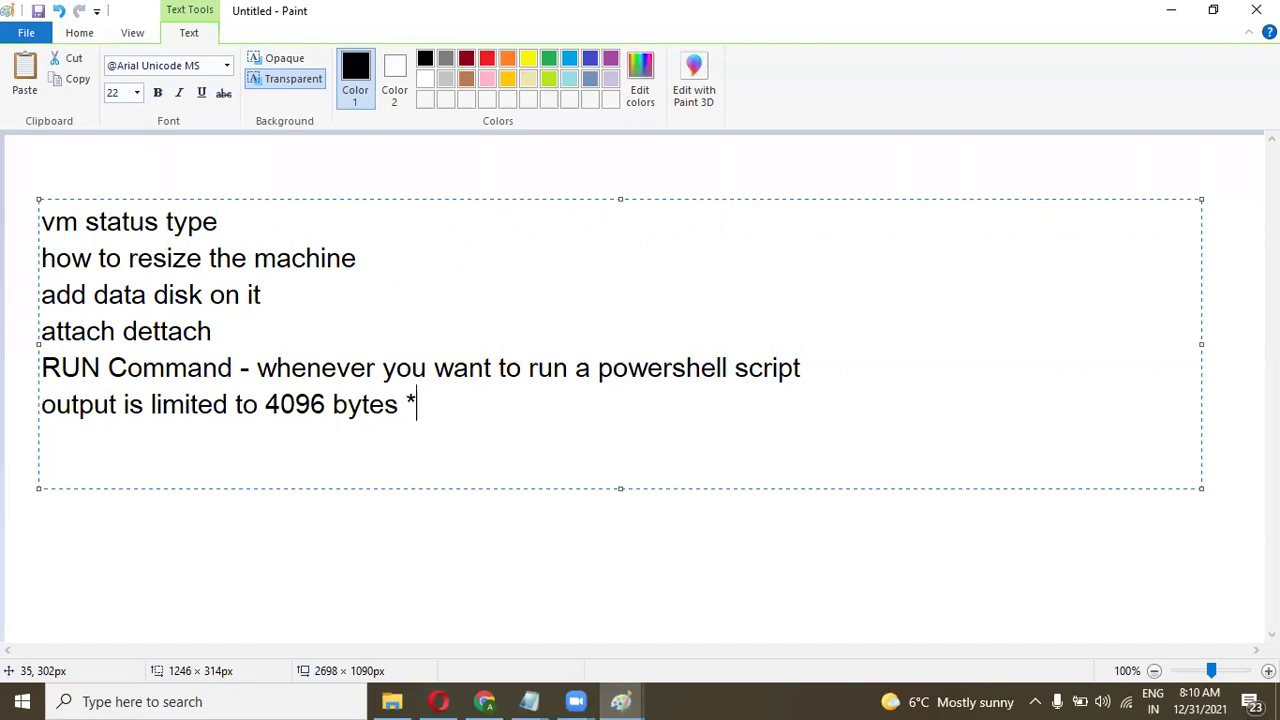
key(BackSpace)
key(BackSpace)
text(( )  )
text(4kn)
click(505, 404)
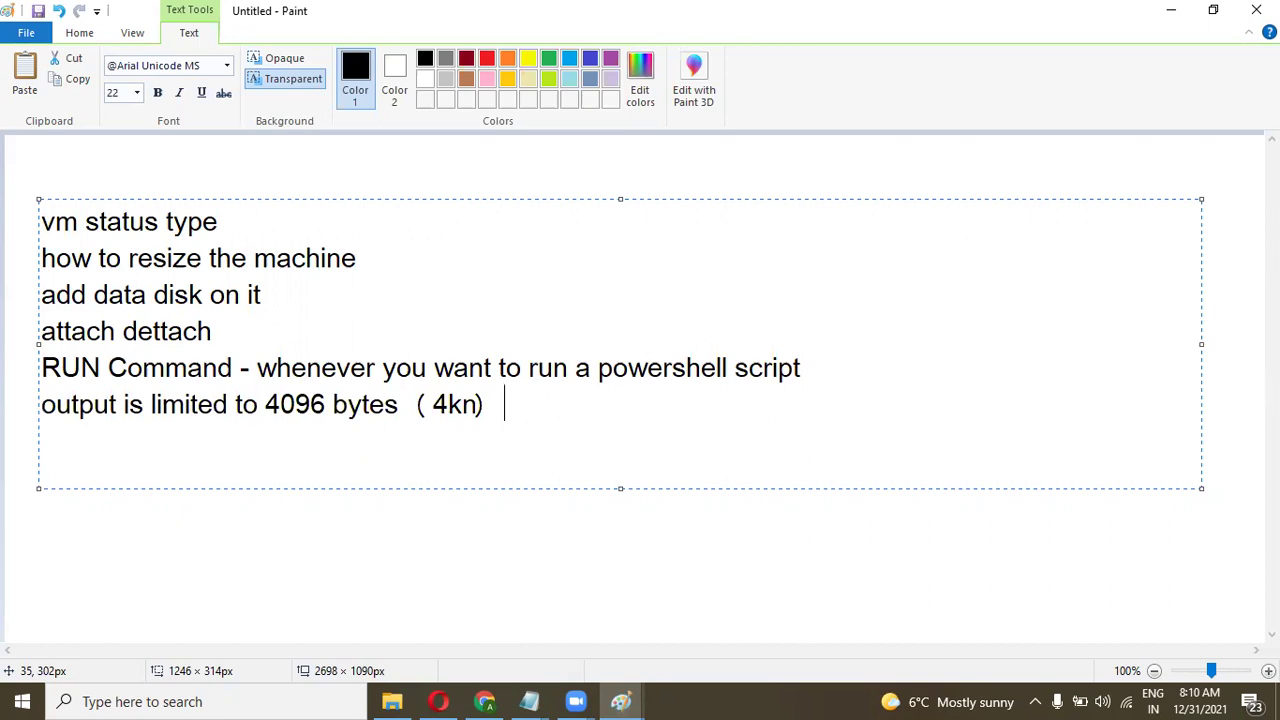
click(478, 404)
key(BackSpace)
text(b)
click(505, 404)
Add lines 'windows system', '1 script at a time' and 'you cant stop or cancel the running script'.
key(Return)
text(windows)
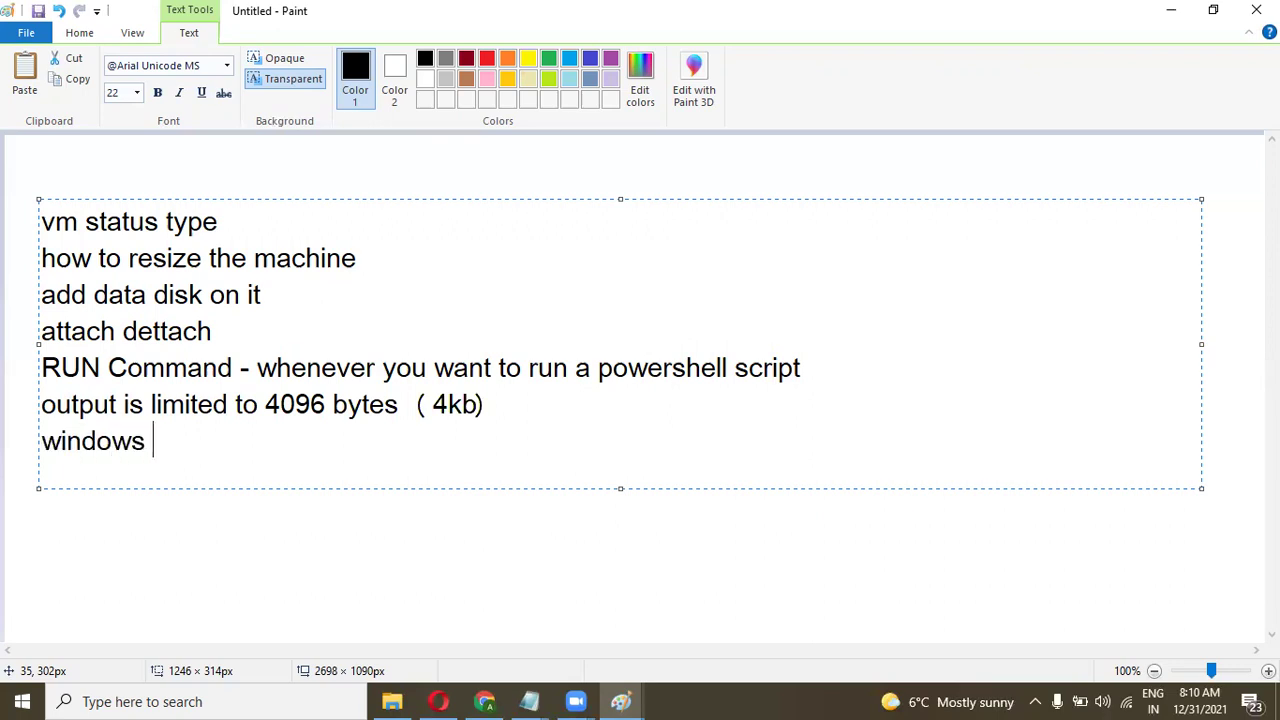
text( systemc)
key(BackSpace)
key(Return)
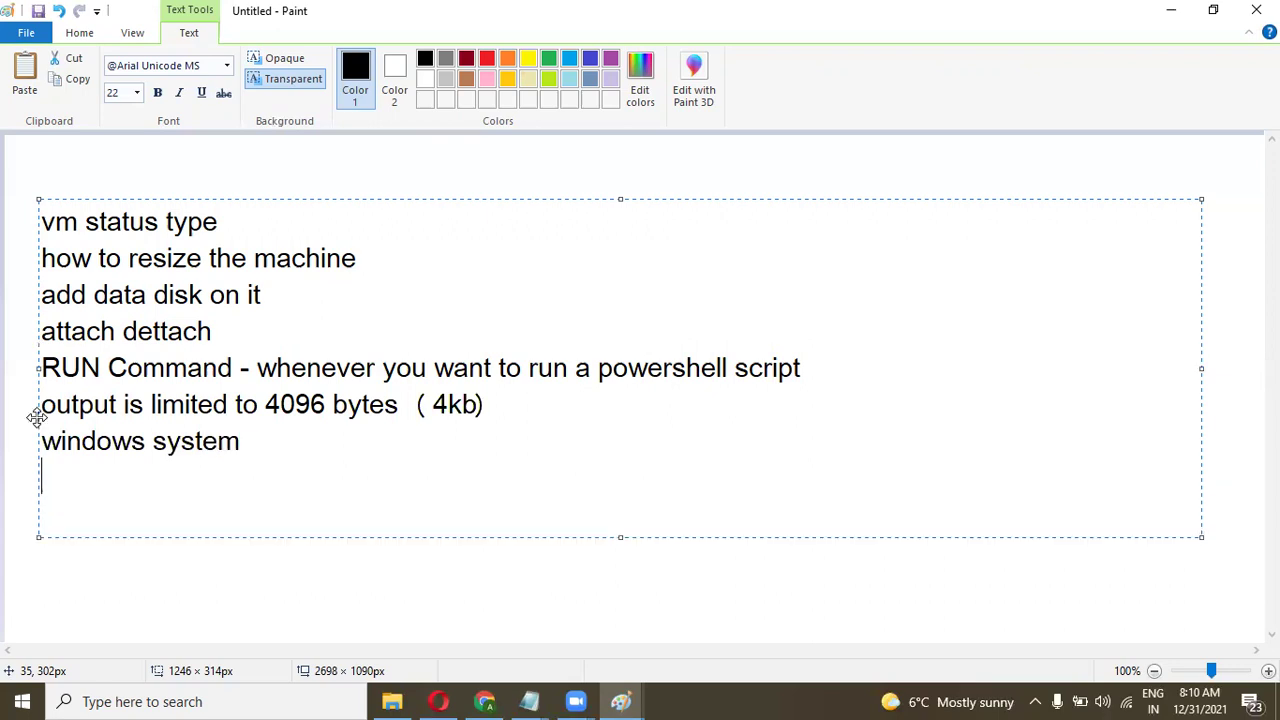
text(1 script at a time)
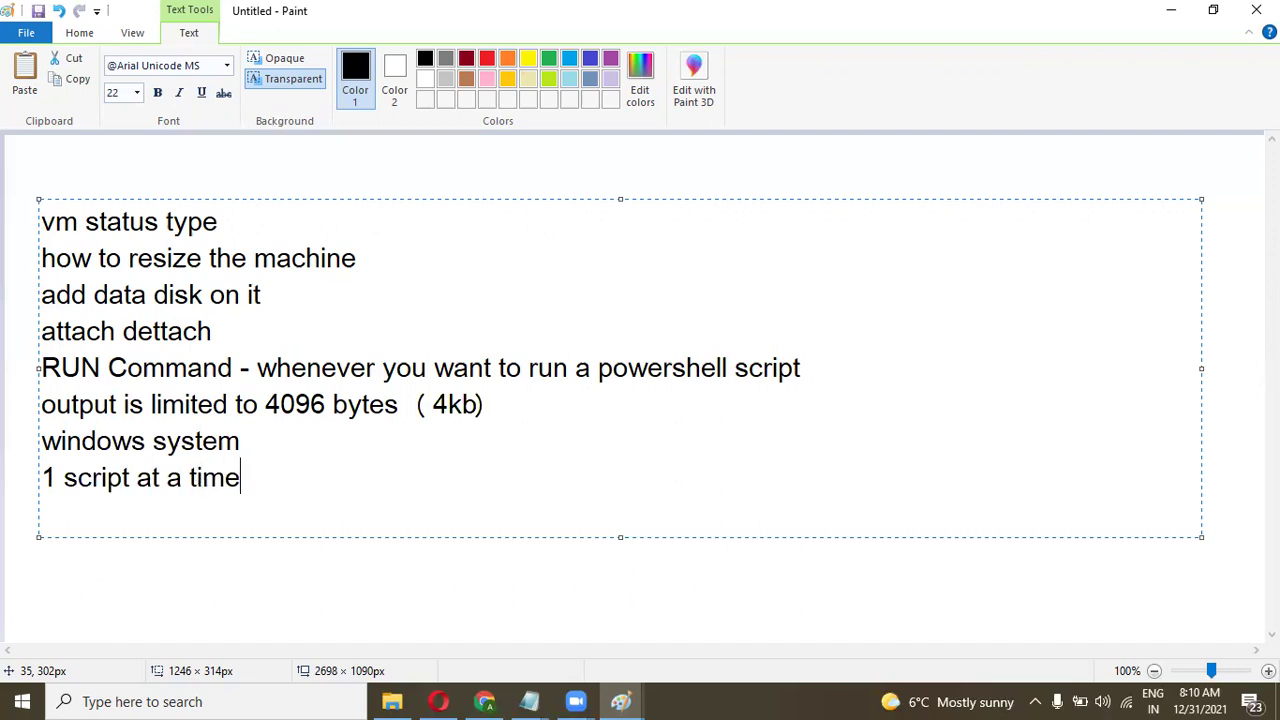
key(Return)
text(you cant )
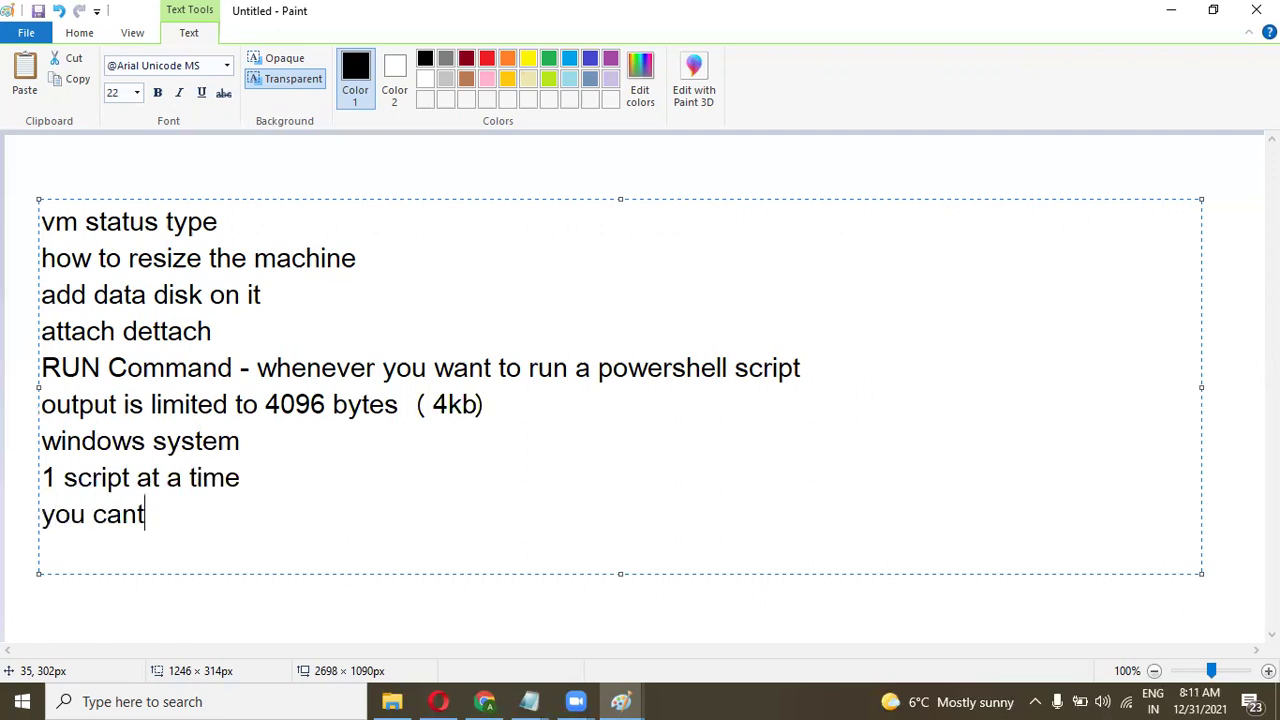
text(stop or cancel )
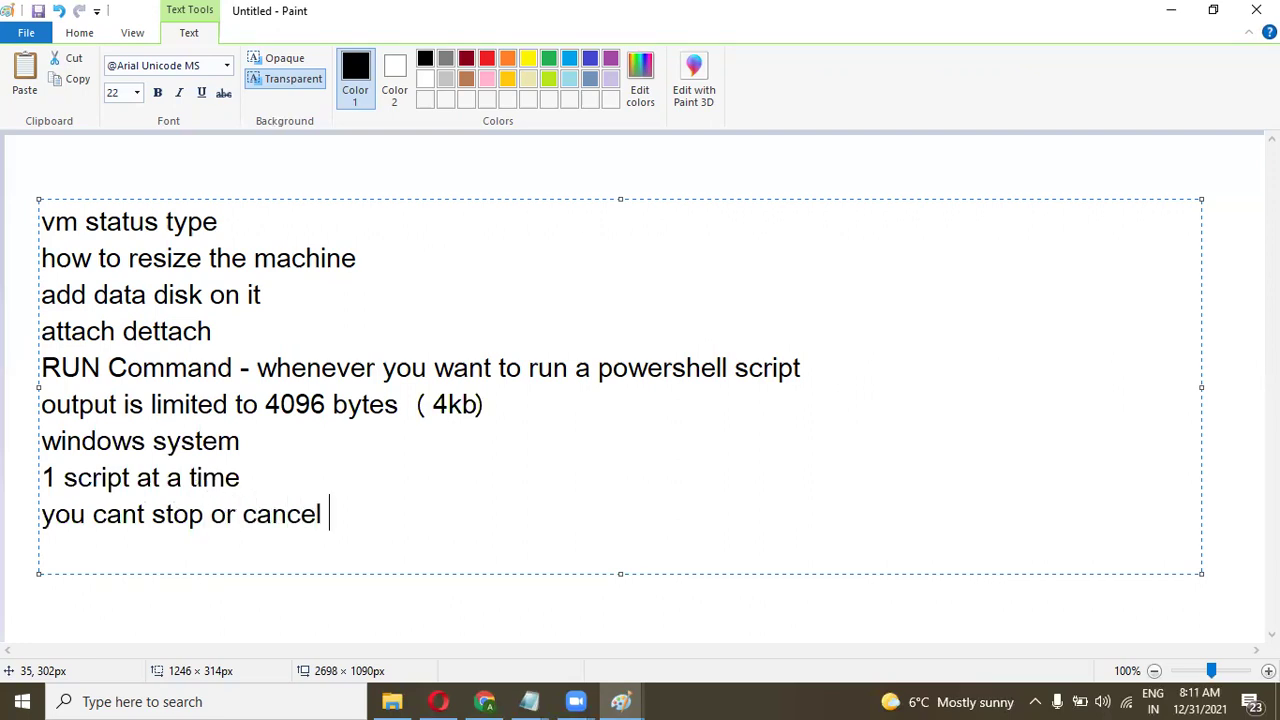
text(the running sc)
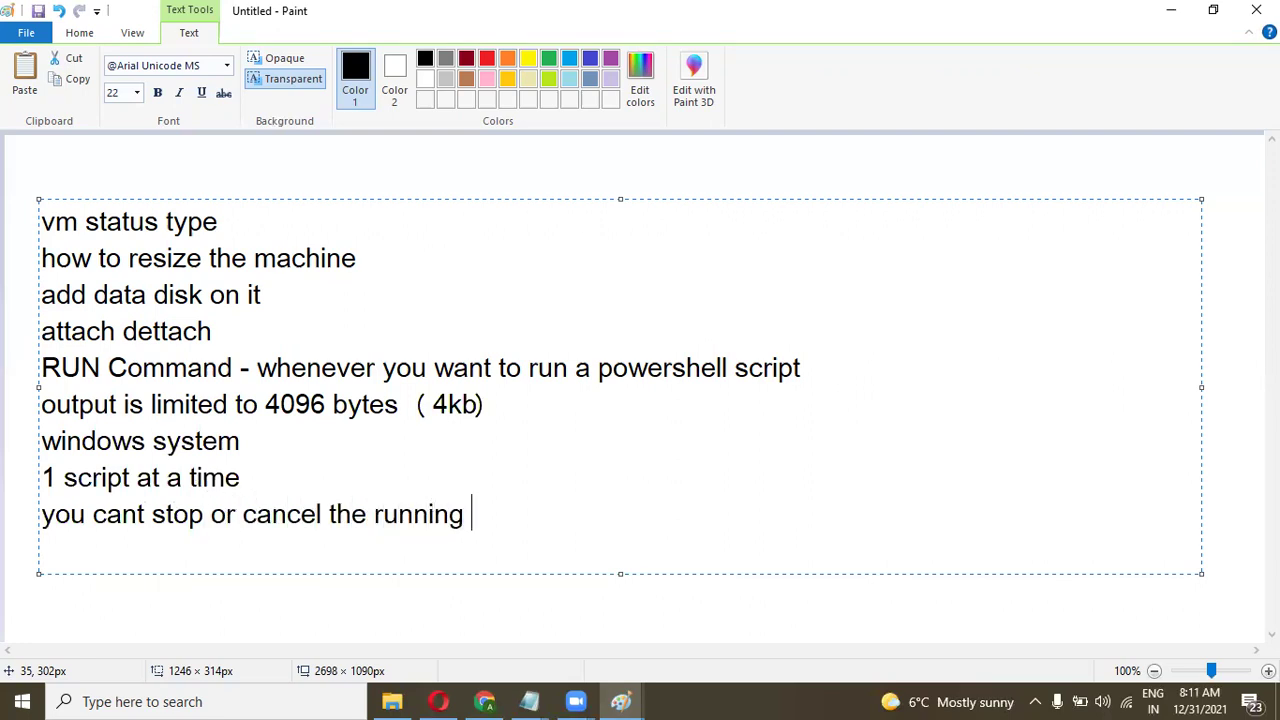
text(ript)
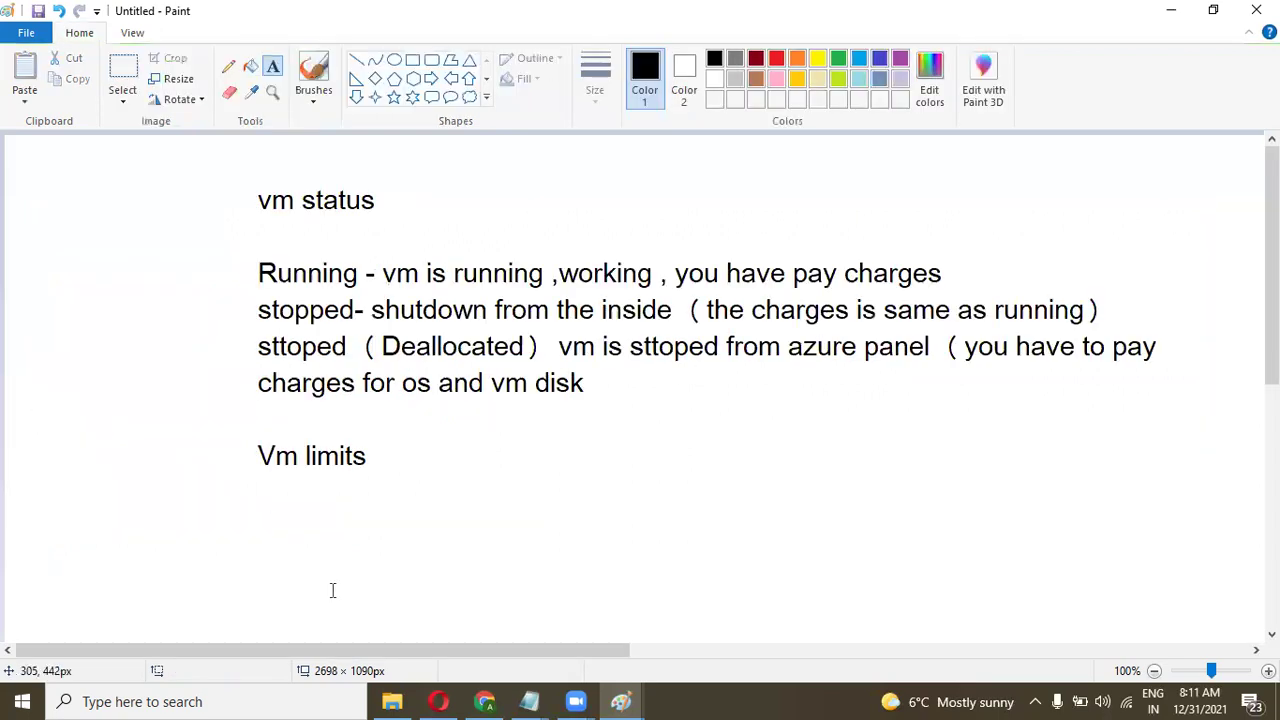
Look back at the get-process script in Azure's Run Command panel, then return to Paint.
click(620, 701)
click(487, 700)
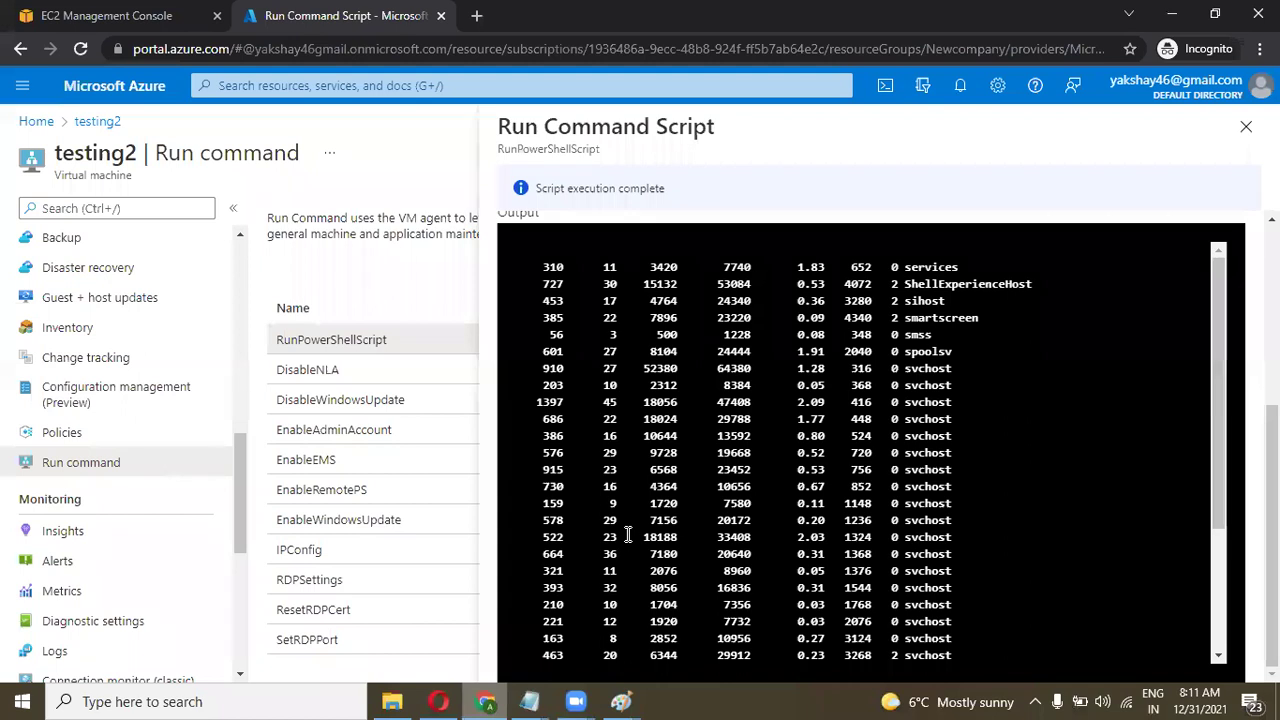
key(alt+Tab)
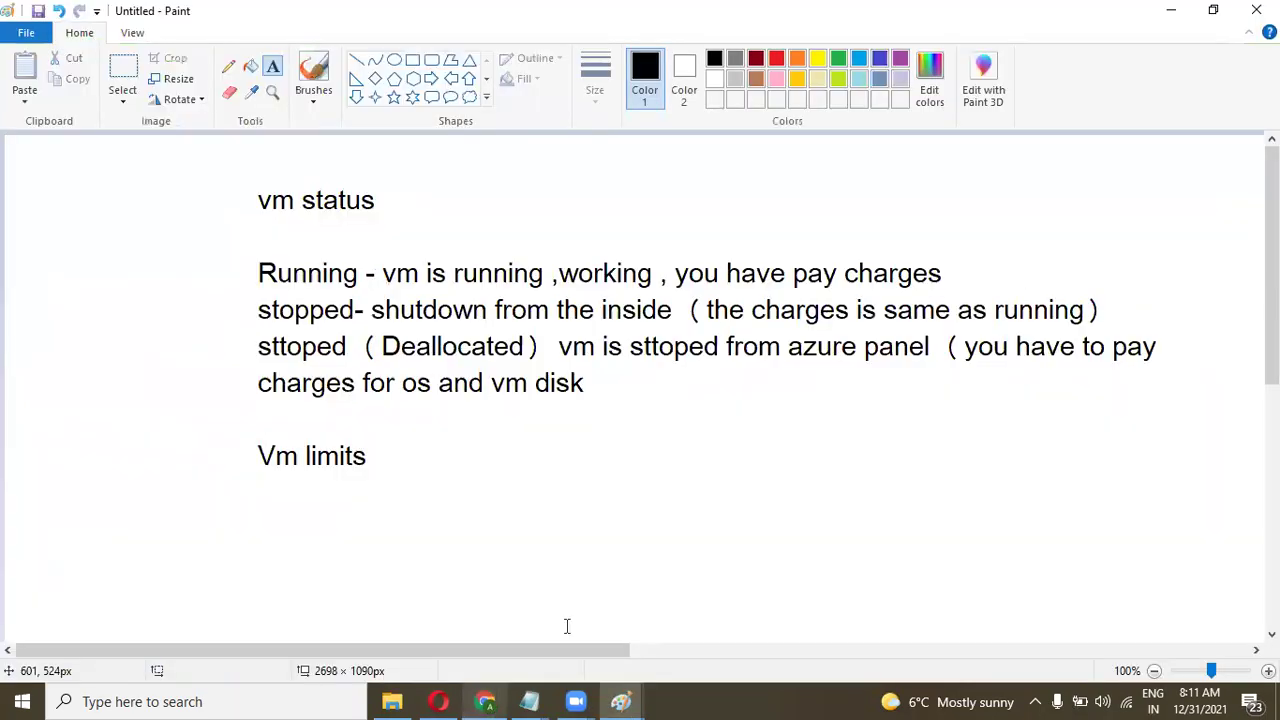
key(alt+Tab)
scroll(868, 398, up, 3)
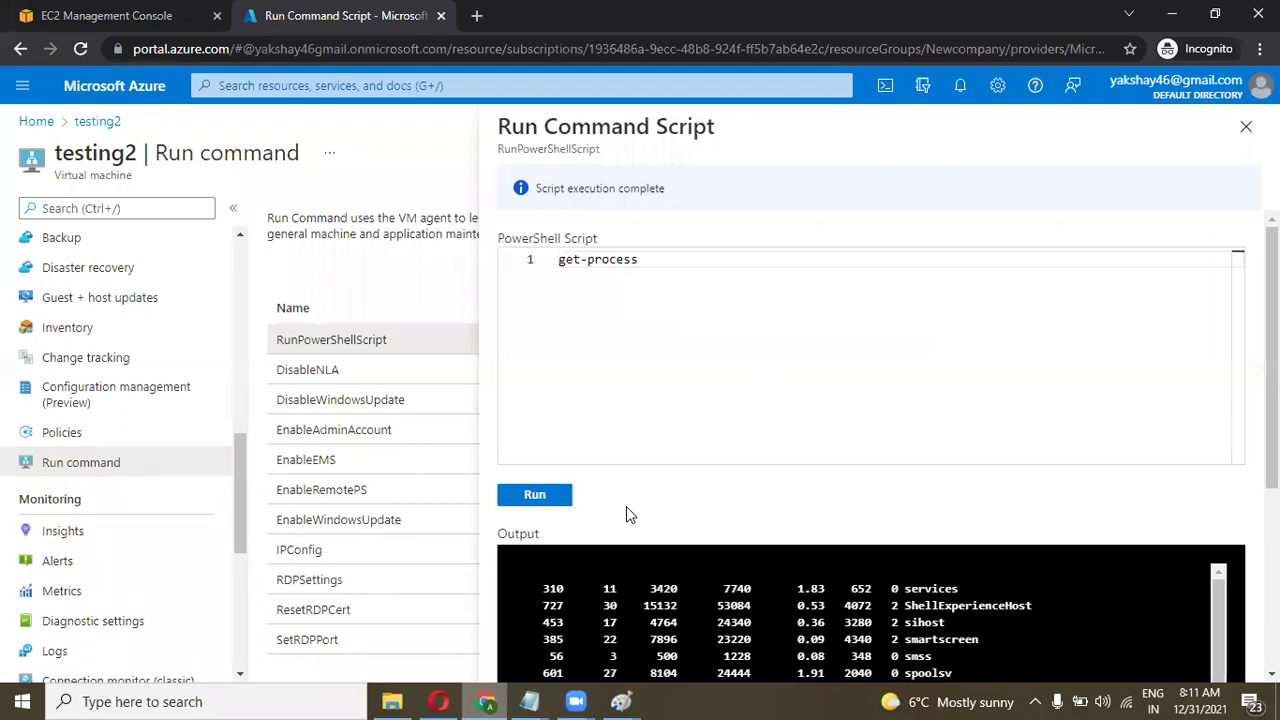
key(alt+Tab)
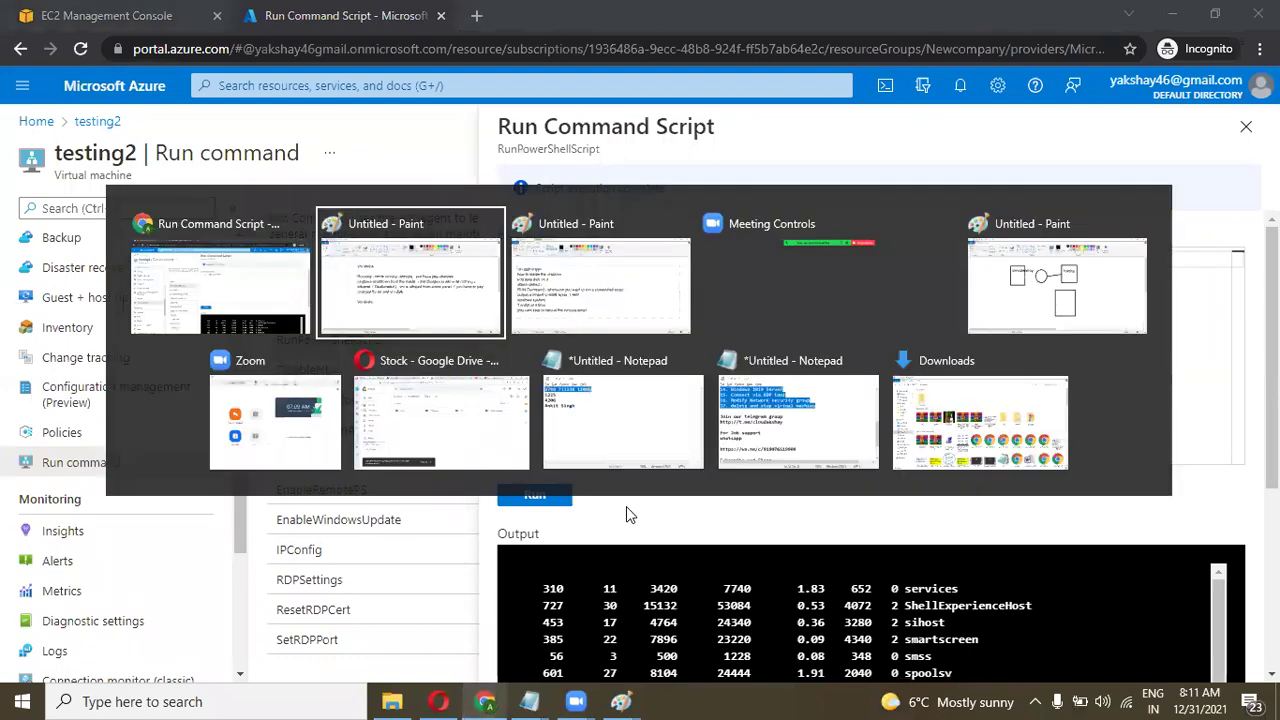
key(Tab)
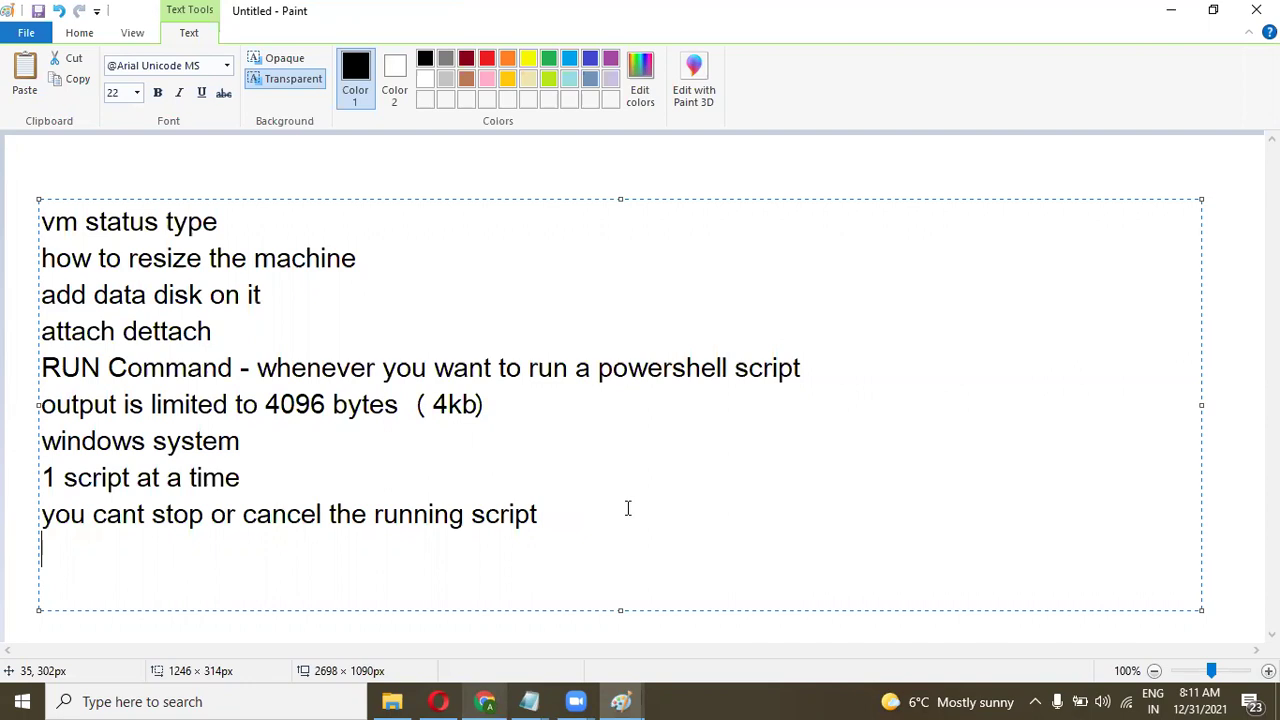
Add the limit line 'run time is 90 minutes' to the Paint note.
text(90 mi)
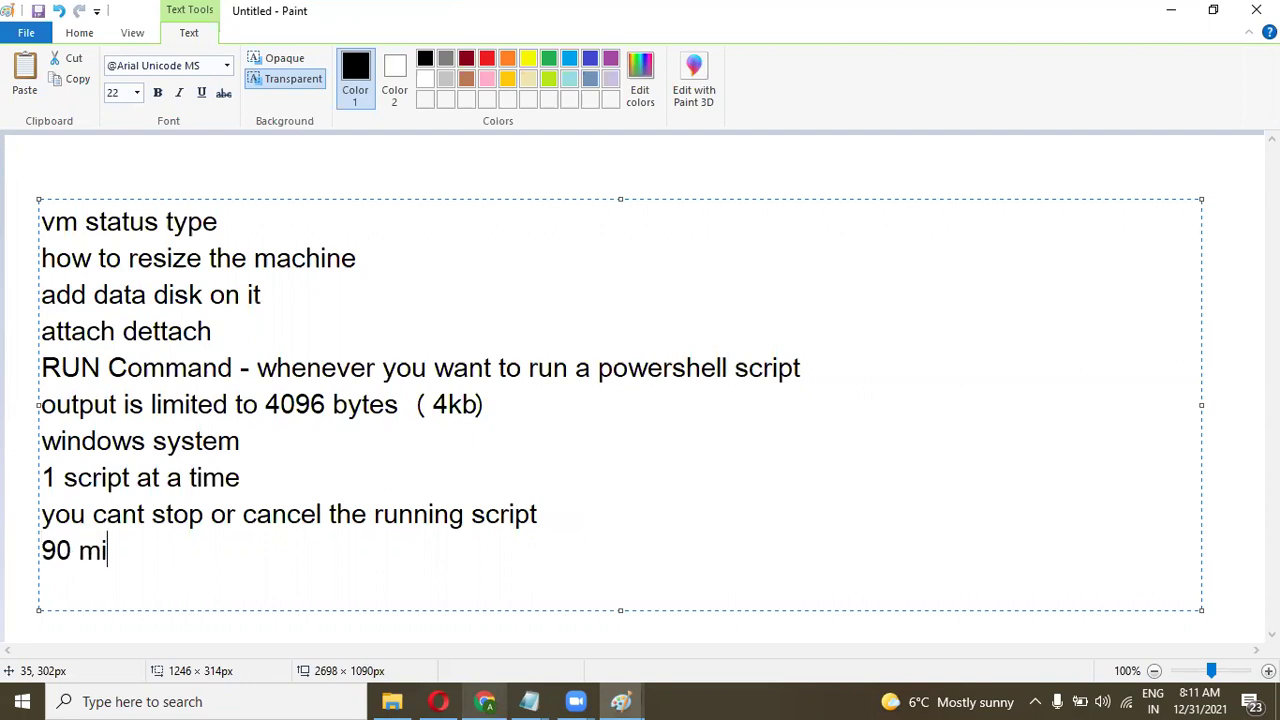
text(nutes is )
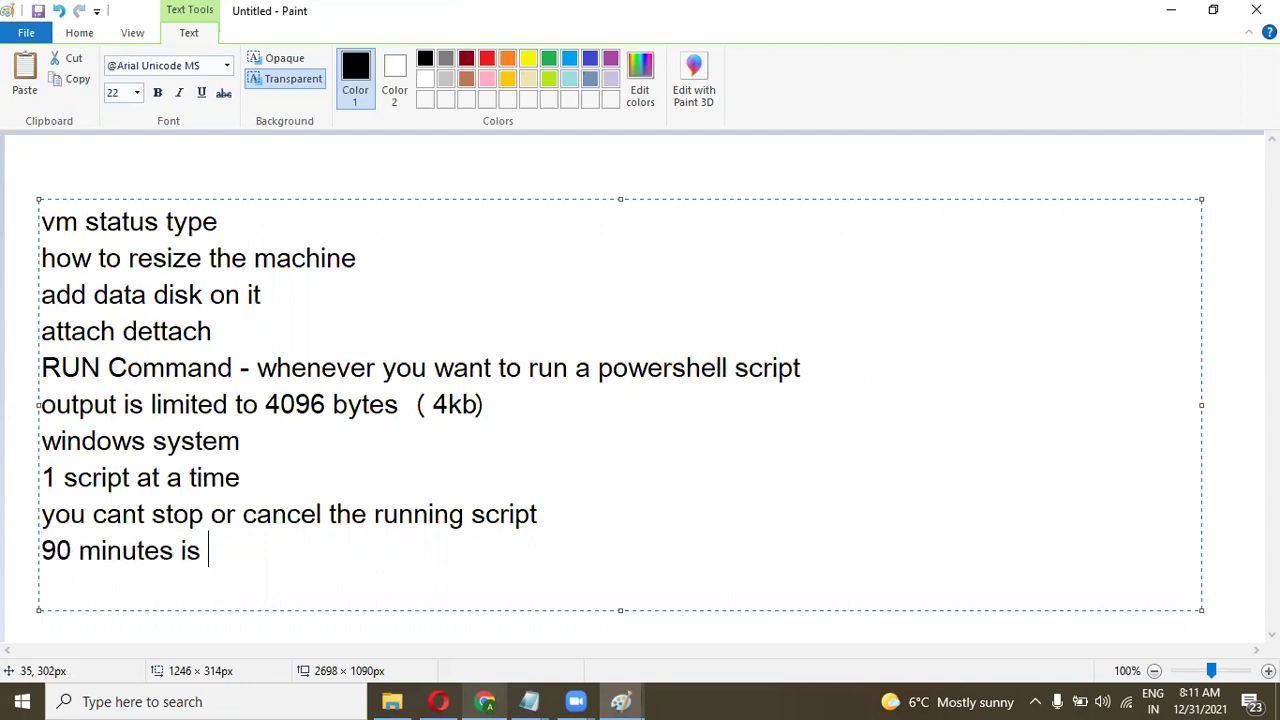
text(limi)
key(BackSpace)
key(BackSpace)
text(t)
click(186, 550)
key(Left)
key(Left)
key(Left)
key(Left)
key(Left)
key(Left)
key(Left)
key(Left)
key(Left)
key(Left)
key(Left)
key(Left)
text(run time is)
key(Right)
key(Right)
key(Right)
key(Right)
key(Right)
key(Right)
key(Right)
key(Right)
key(Right)
key(Right)
key(Right)
key(Right)
key(Right)
key(BackSpace)
key(BackSpace)
key(Delete)
key(Delete)
key(Delete)
key(Delete)
key(Delete)
key(Delete)
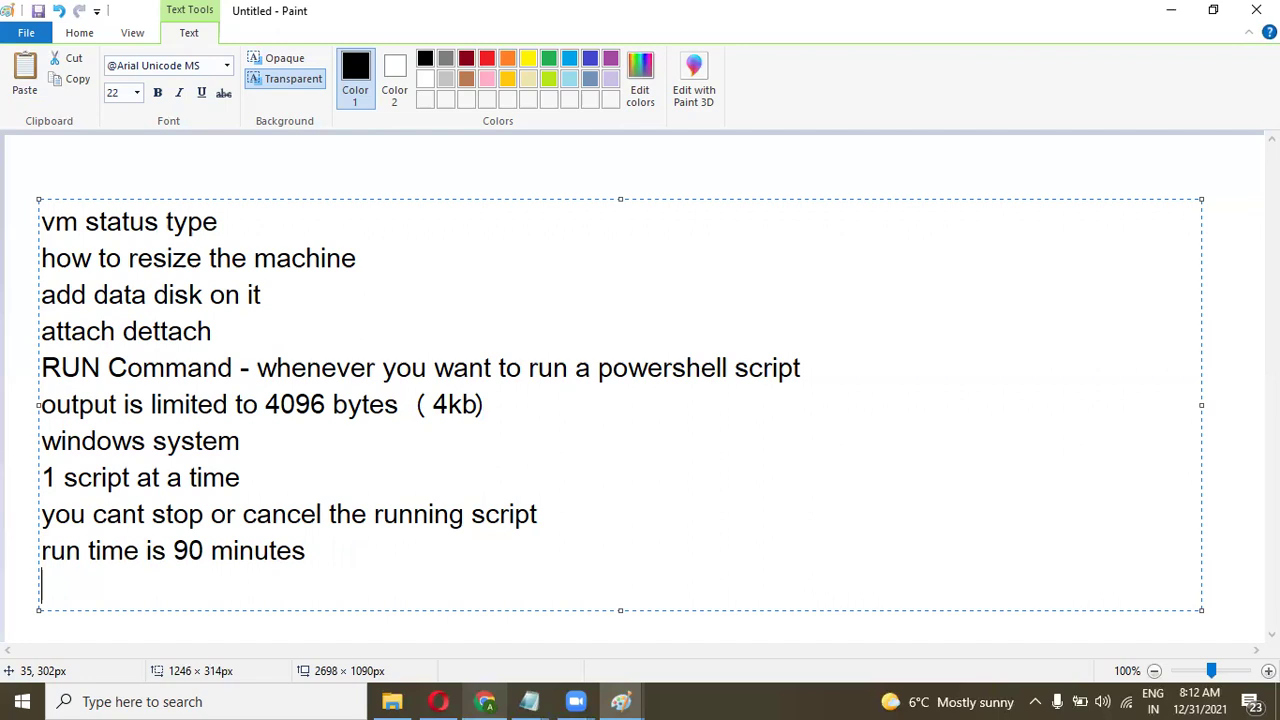
key(alt+Tab)
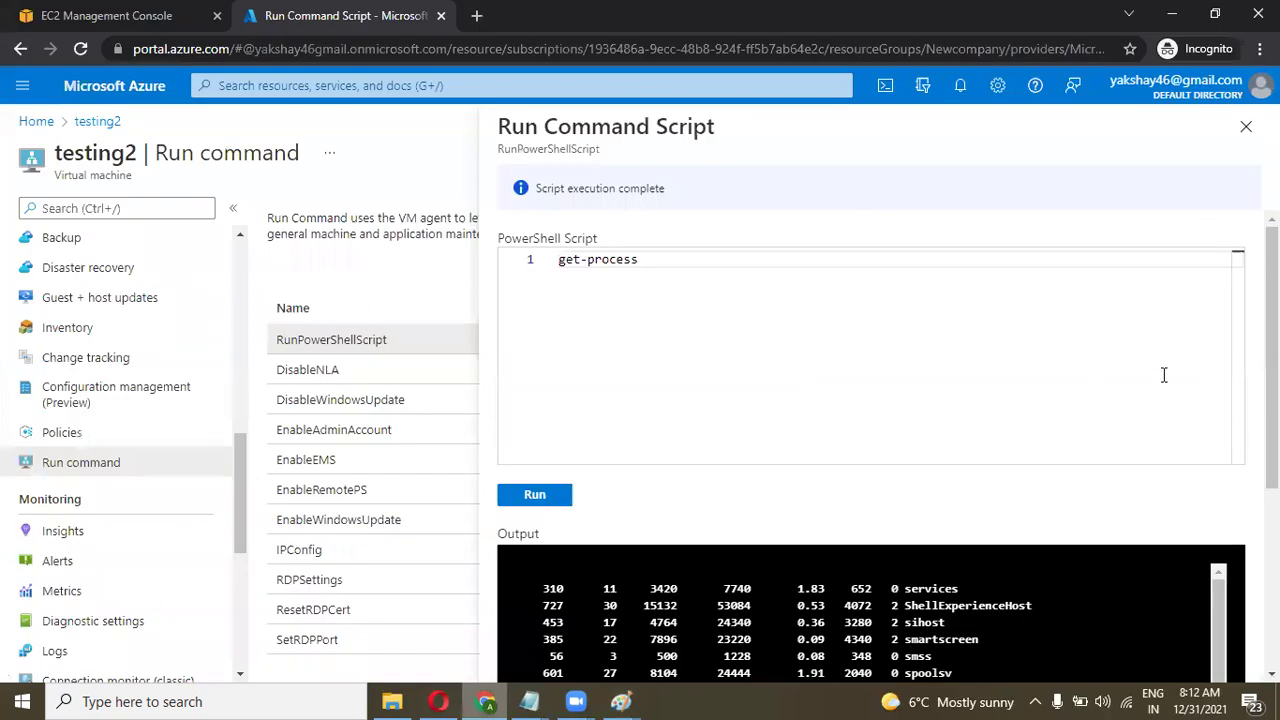
Scroll to the get-process Output box and select its process rows.
scroll(870, 440, down, 5)
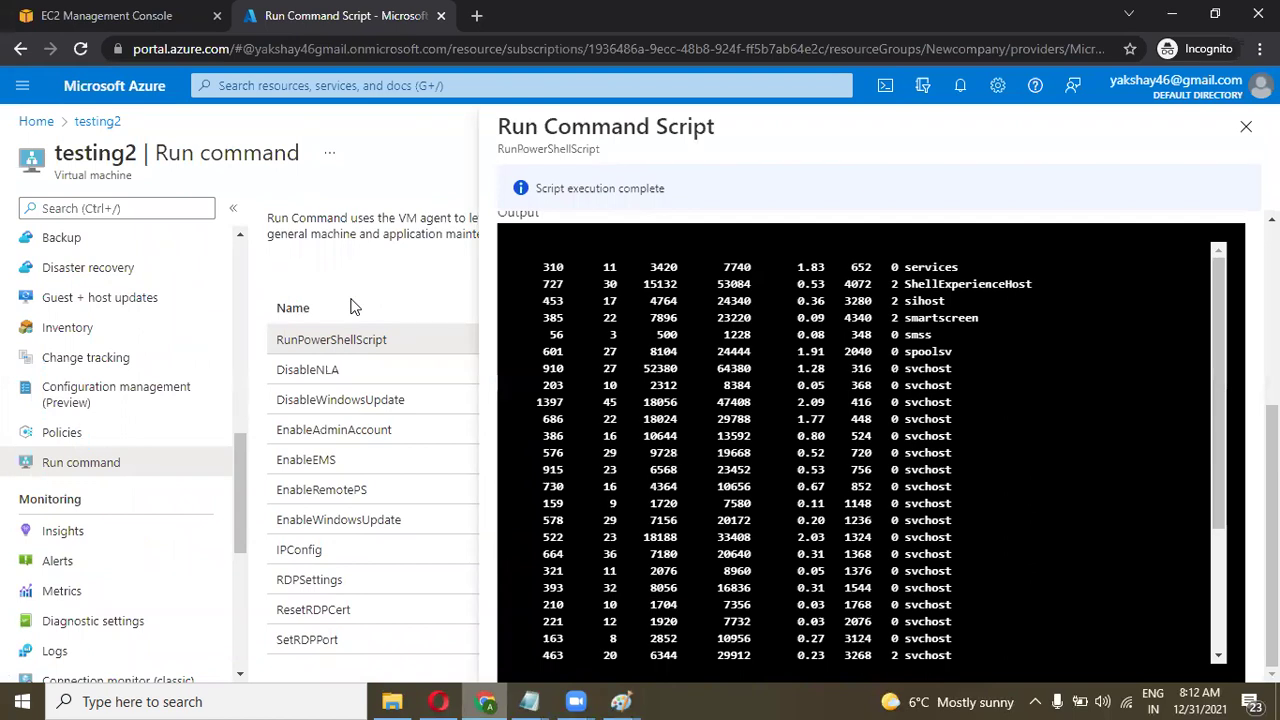
drag(540, 262, 1040, 640)
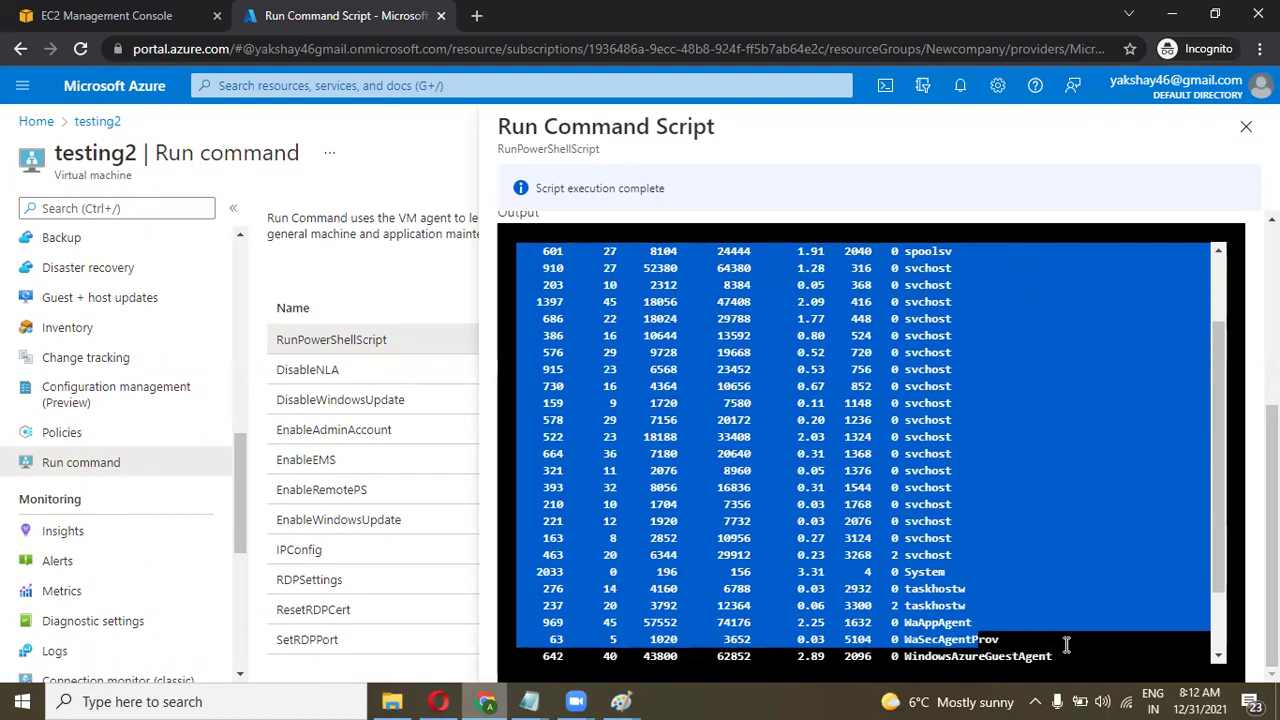
click(1062, 645)
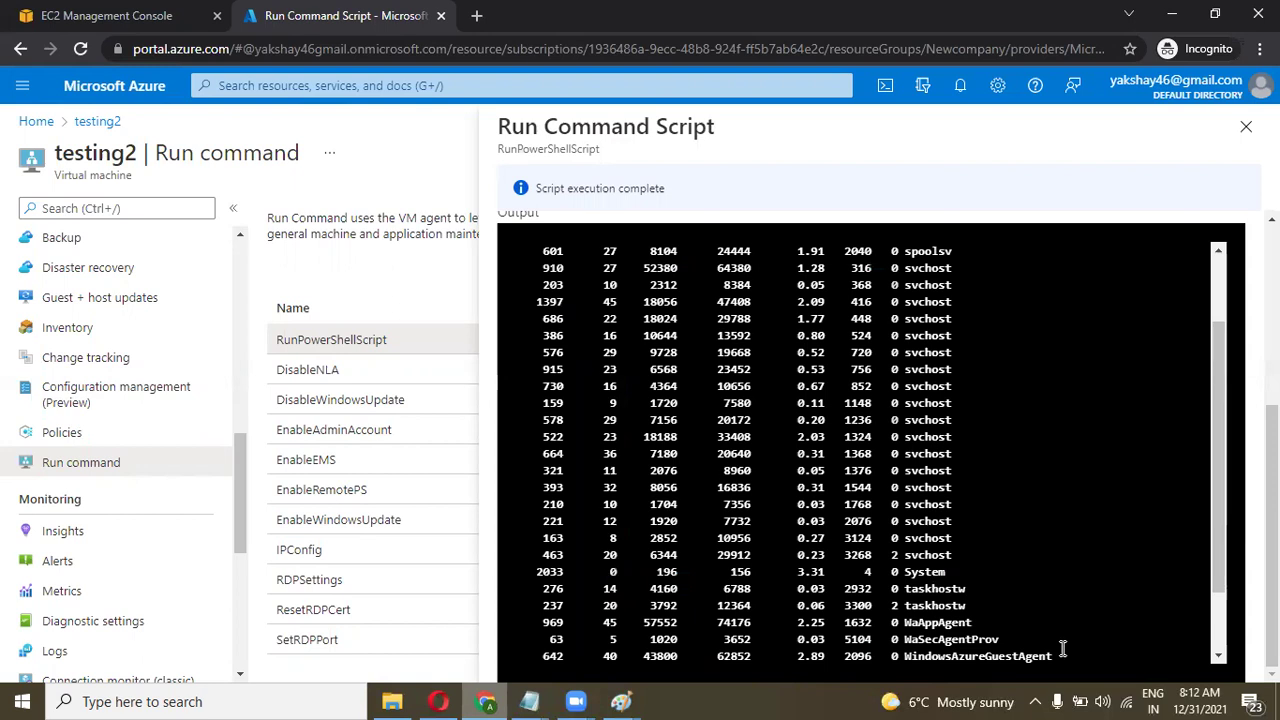
drag(1062, 650, 530, 268)
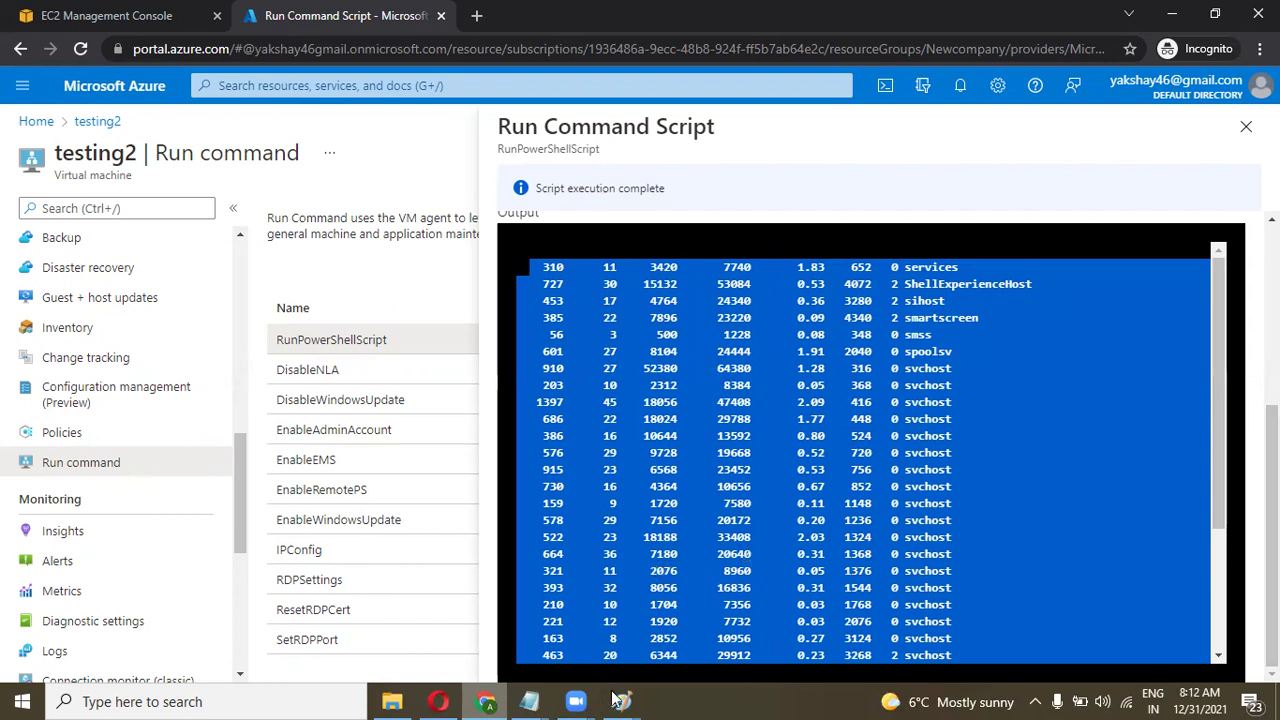
Add the note 'Outbond connectivity port 443 from vm is required to return the result of the script (NSG)'.
mouse_move(620, 700)
click(443, 642)
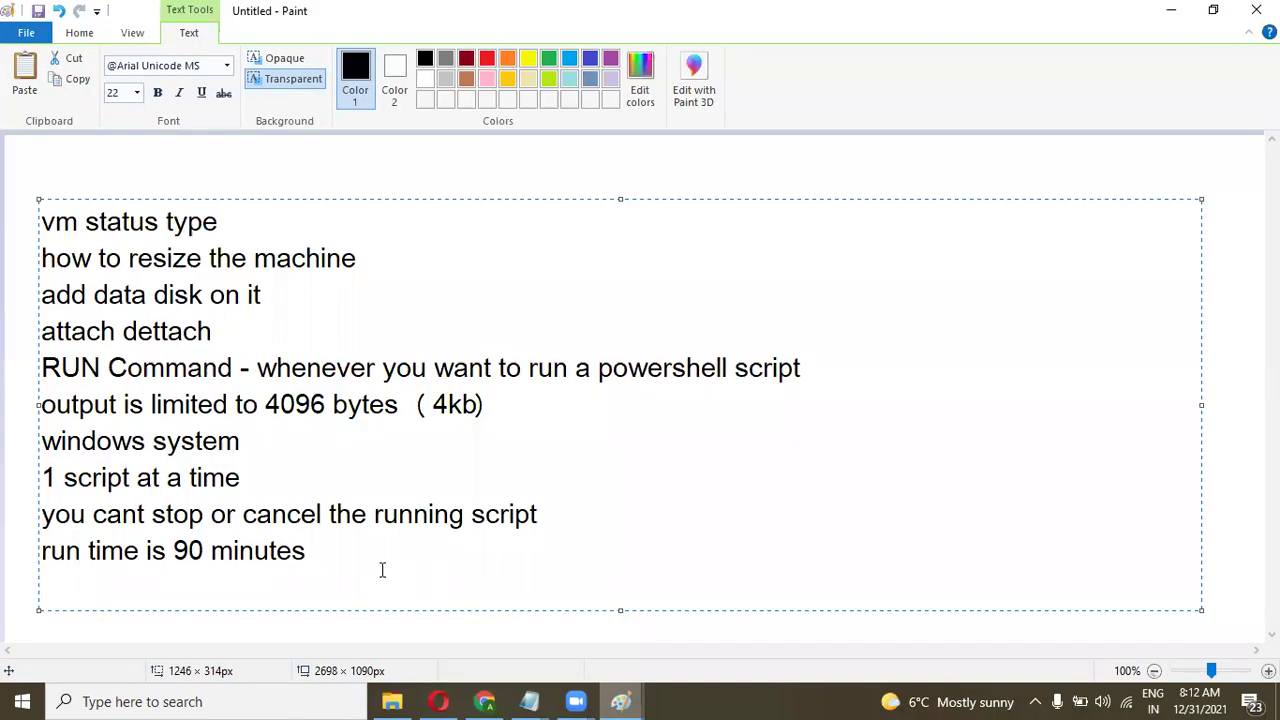
text(Outbo)
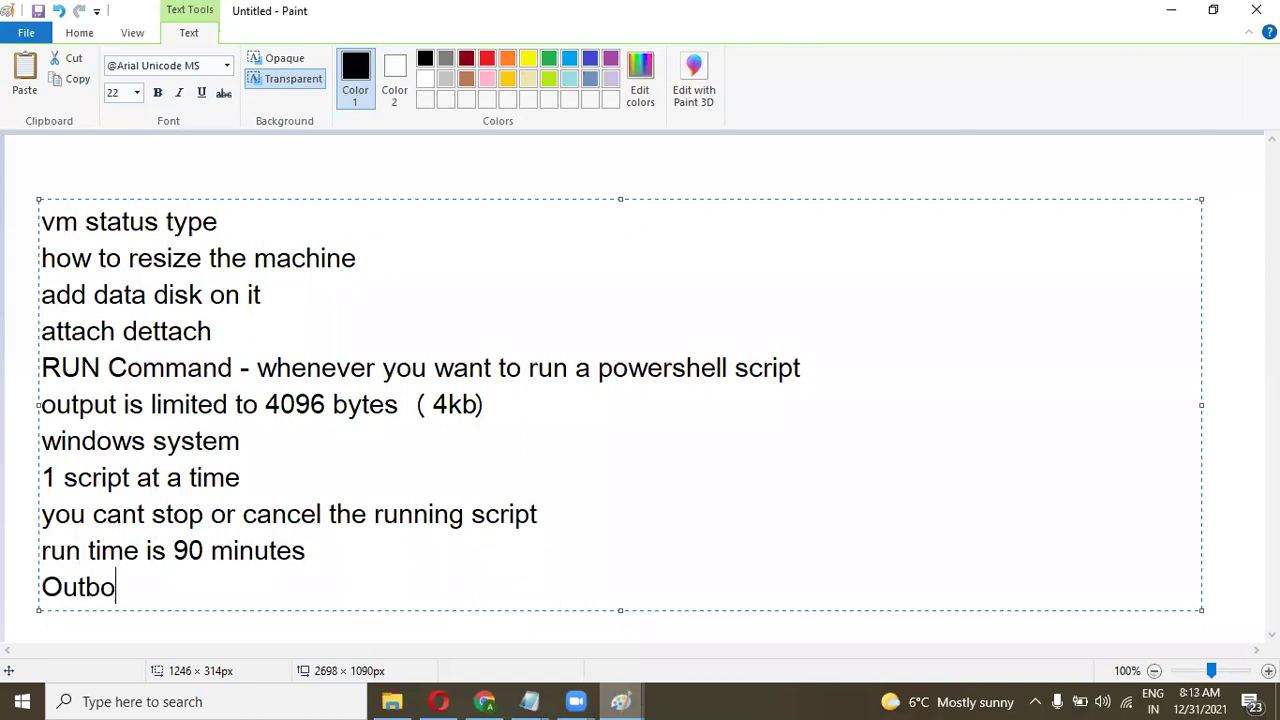
text(nd conne)
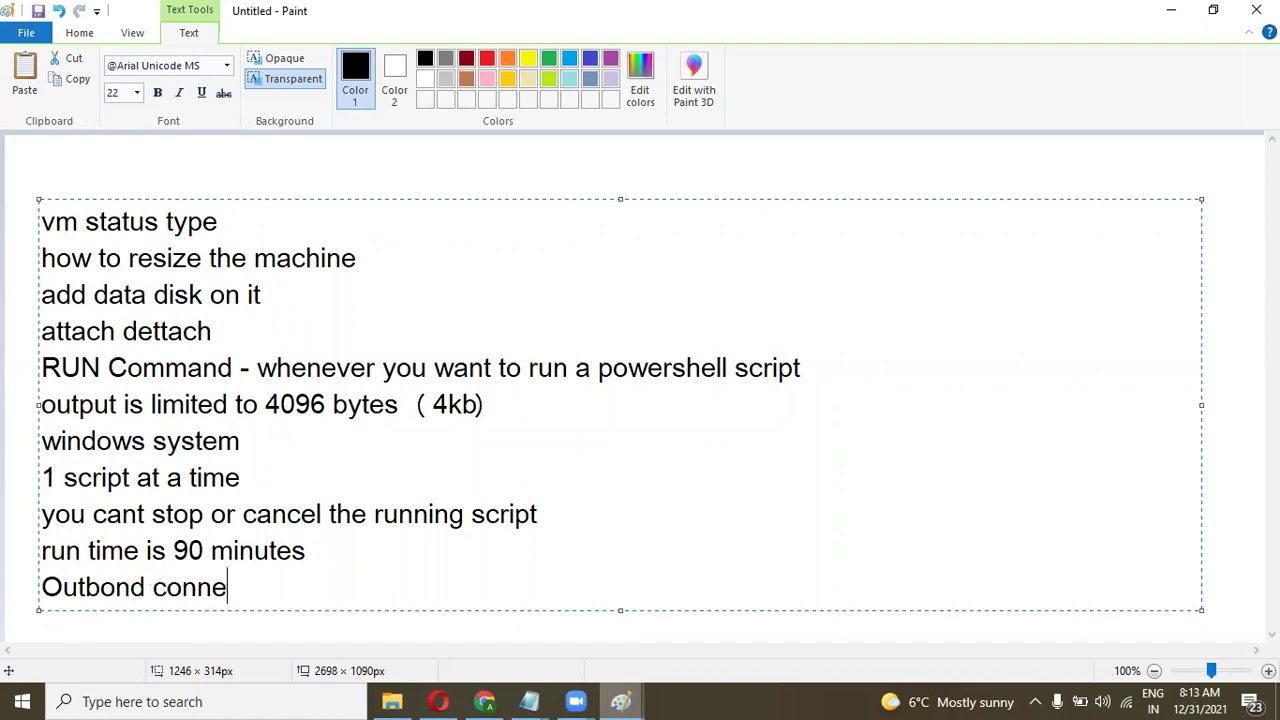
text(ctivity )
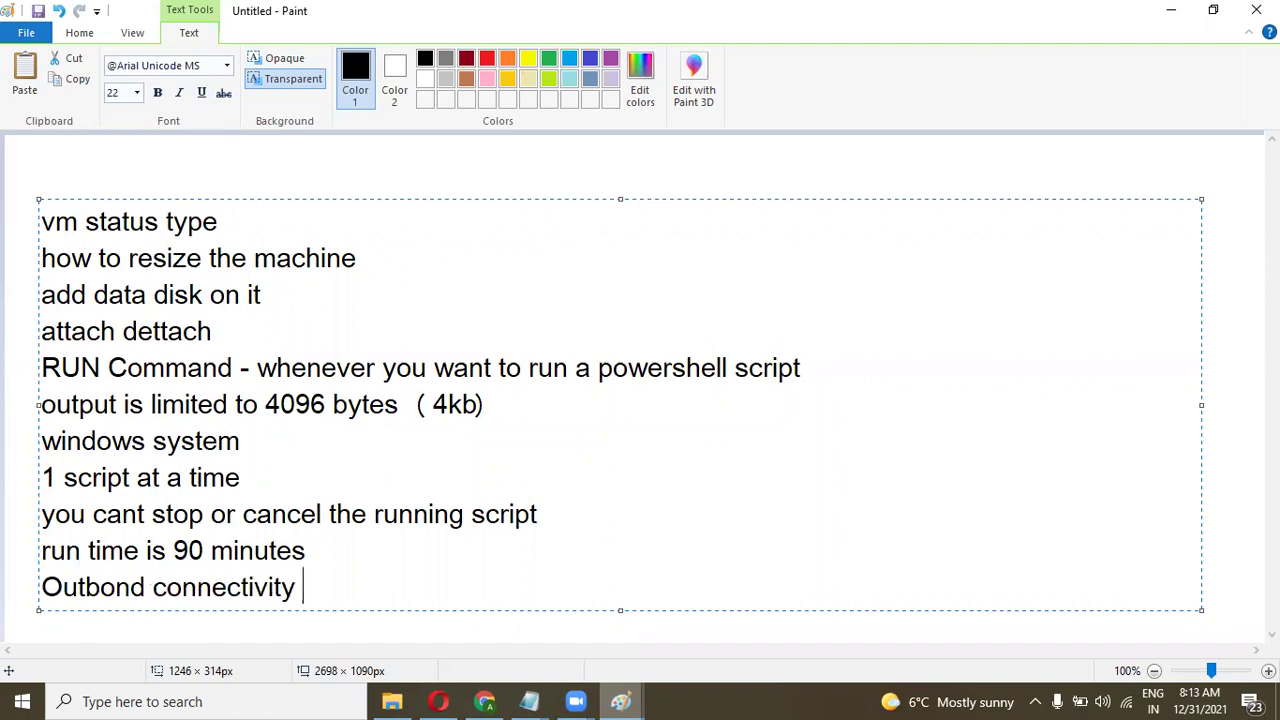
text(port 443 from )
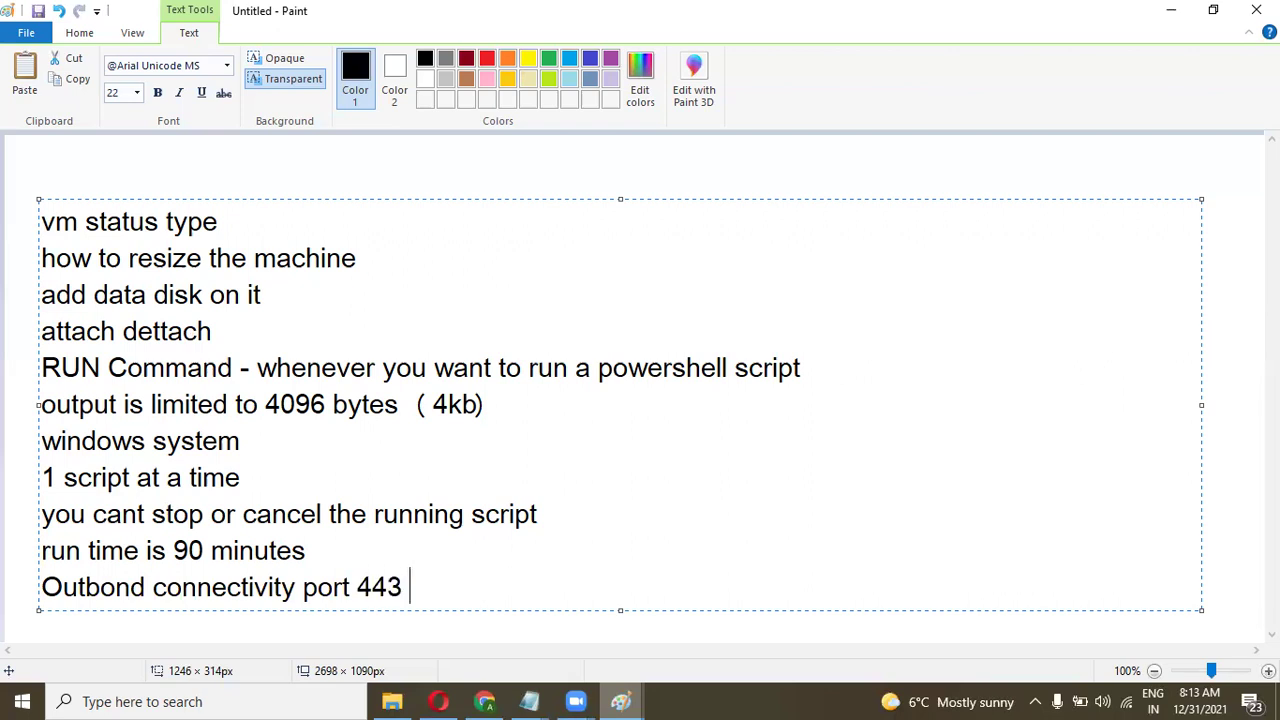
text(vm )
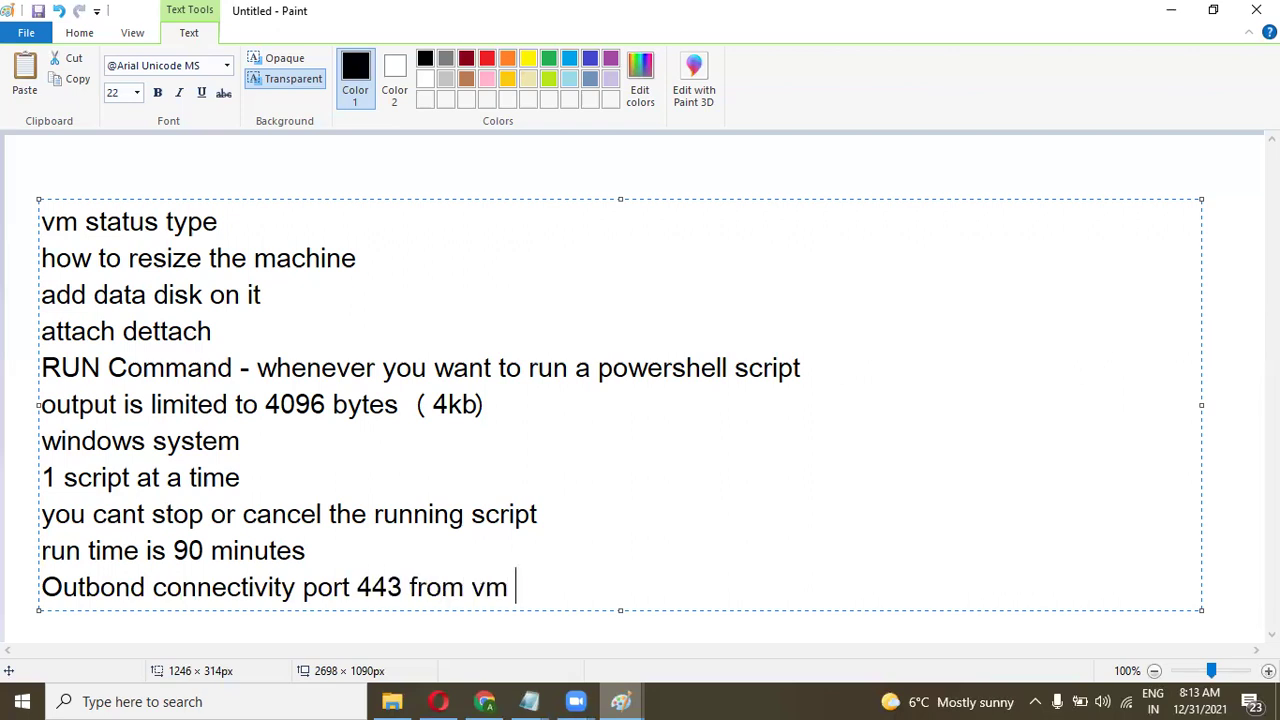
text(is requir)
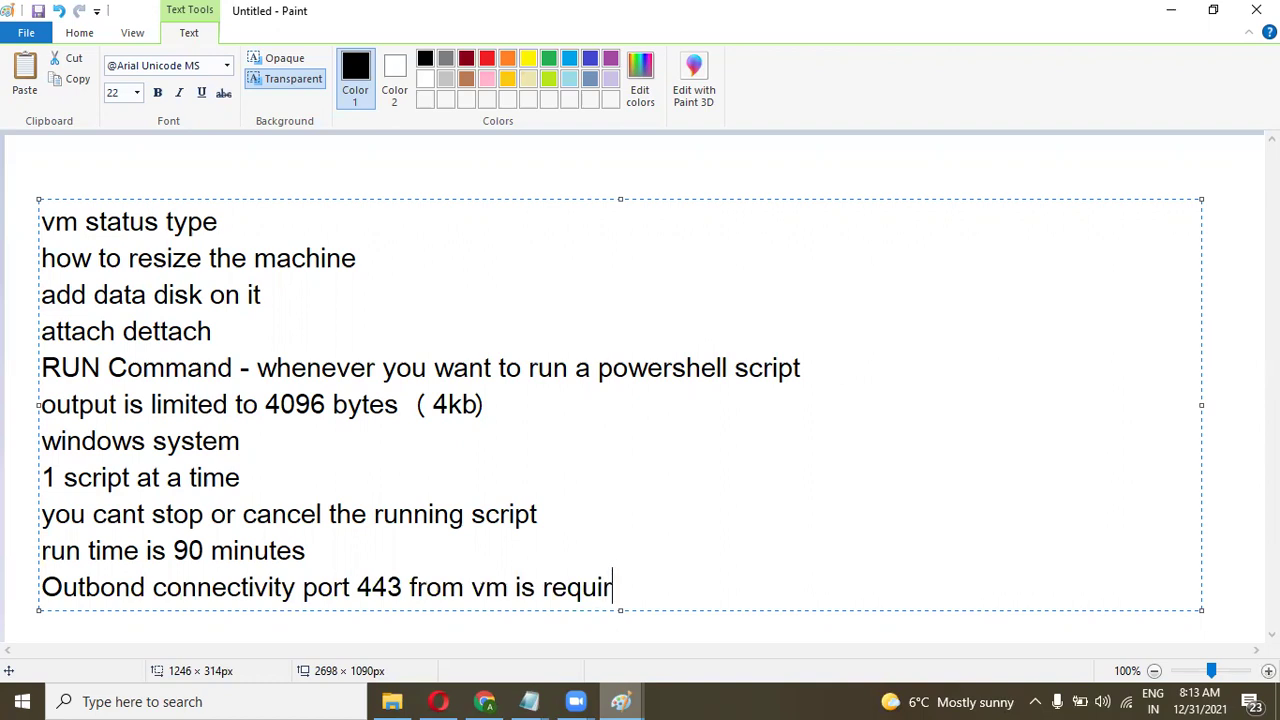
text(ed to reu)
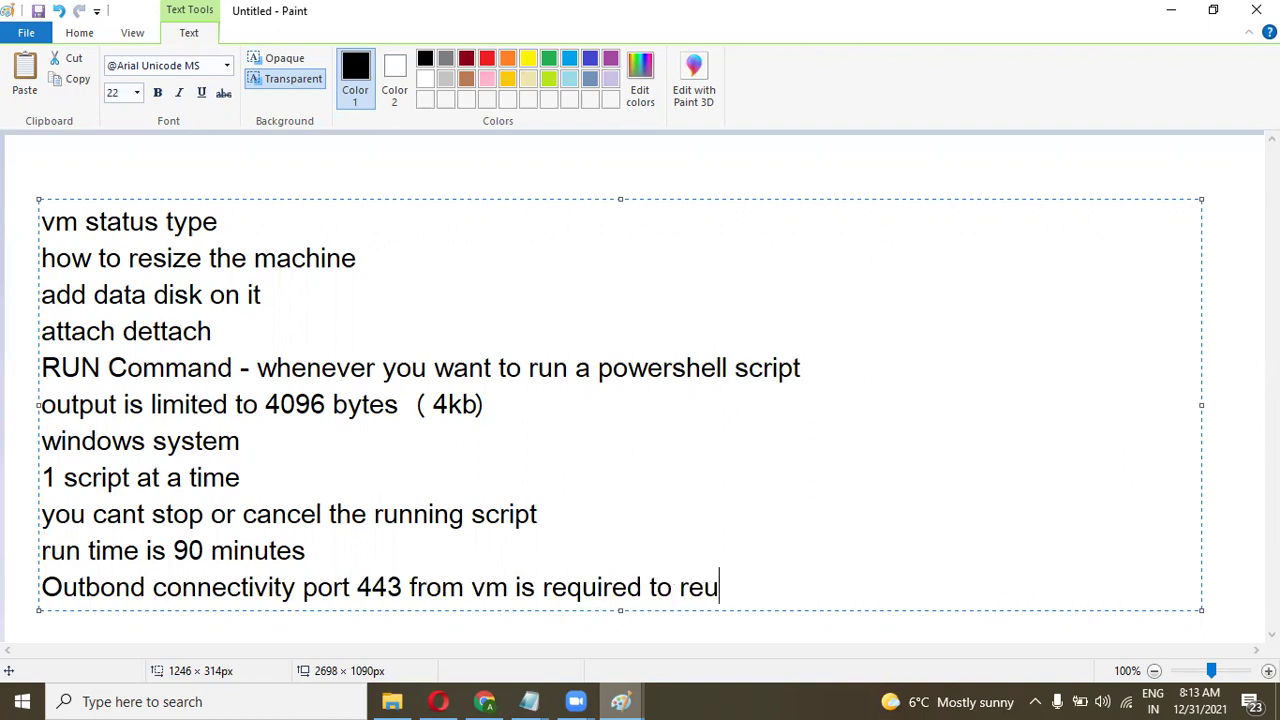
key(BackSpace)
text(turn the resu)
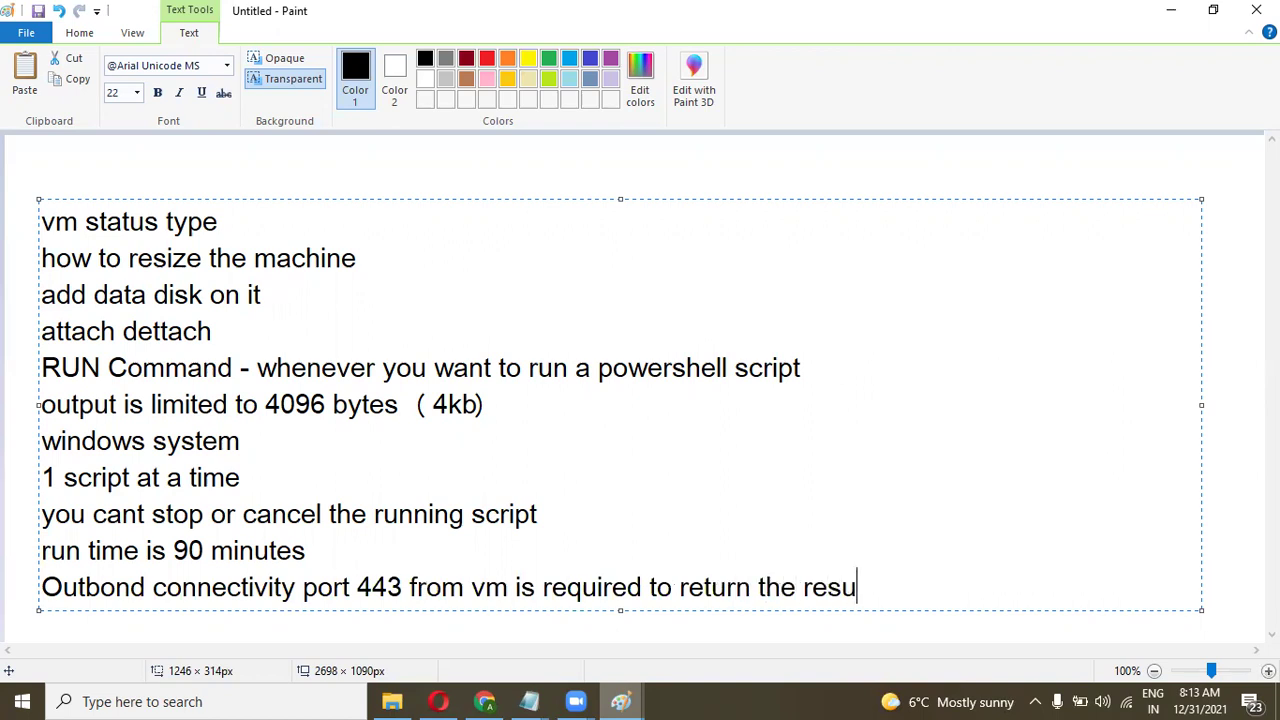
text(lt of the scri)
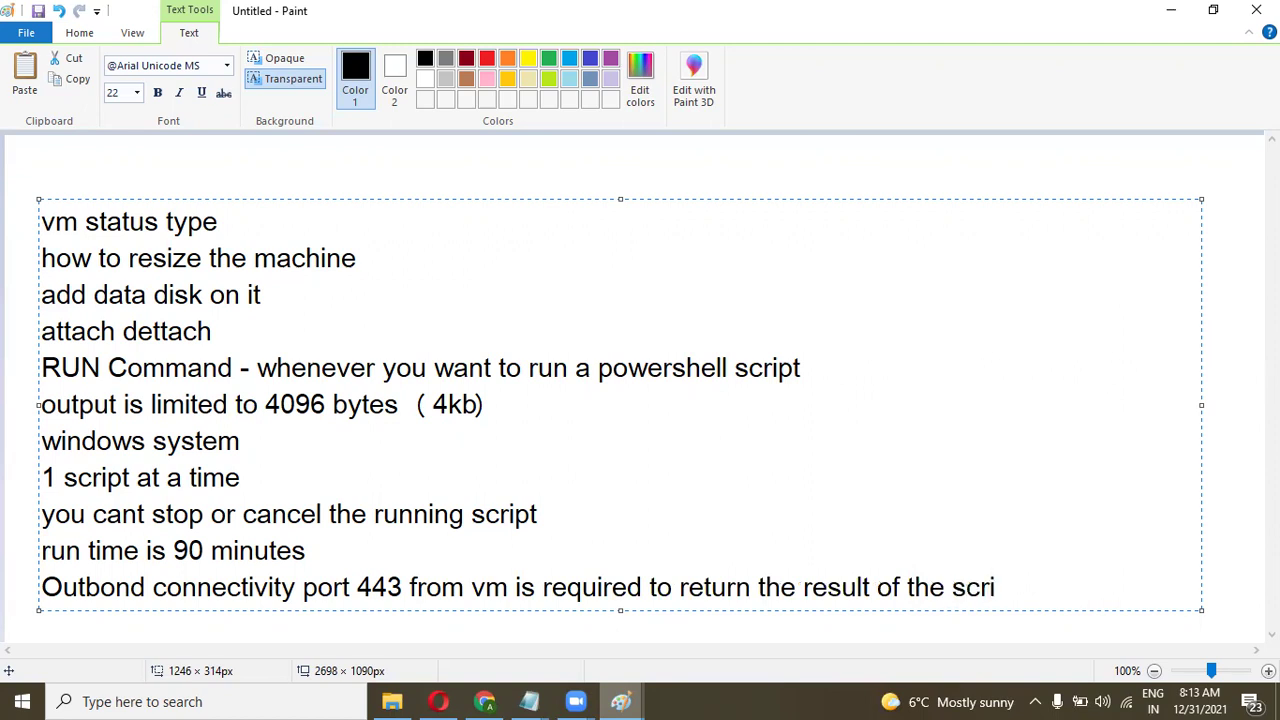
text(pt  ())
key(Left)
key(Left)
key(Right)
text(NSG)
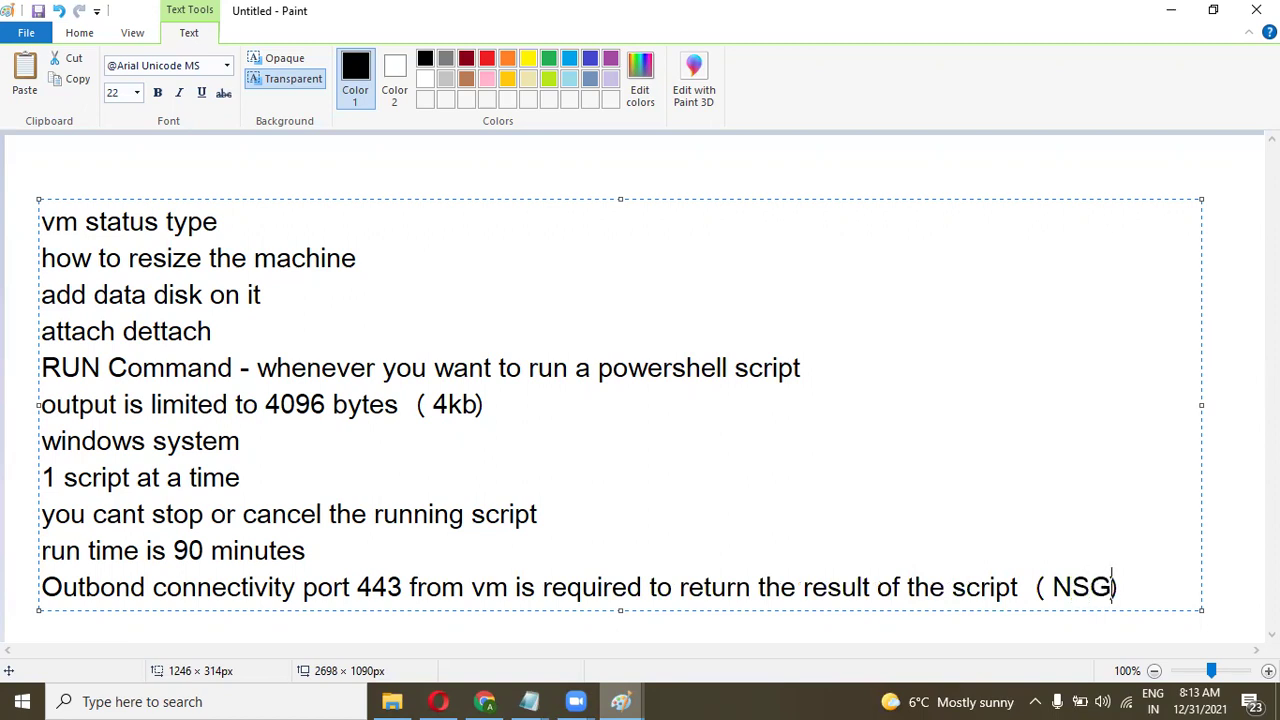
key(Right)
key(Return)
mouse_move(488, 701)
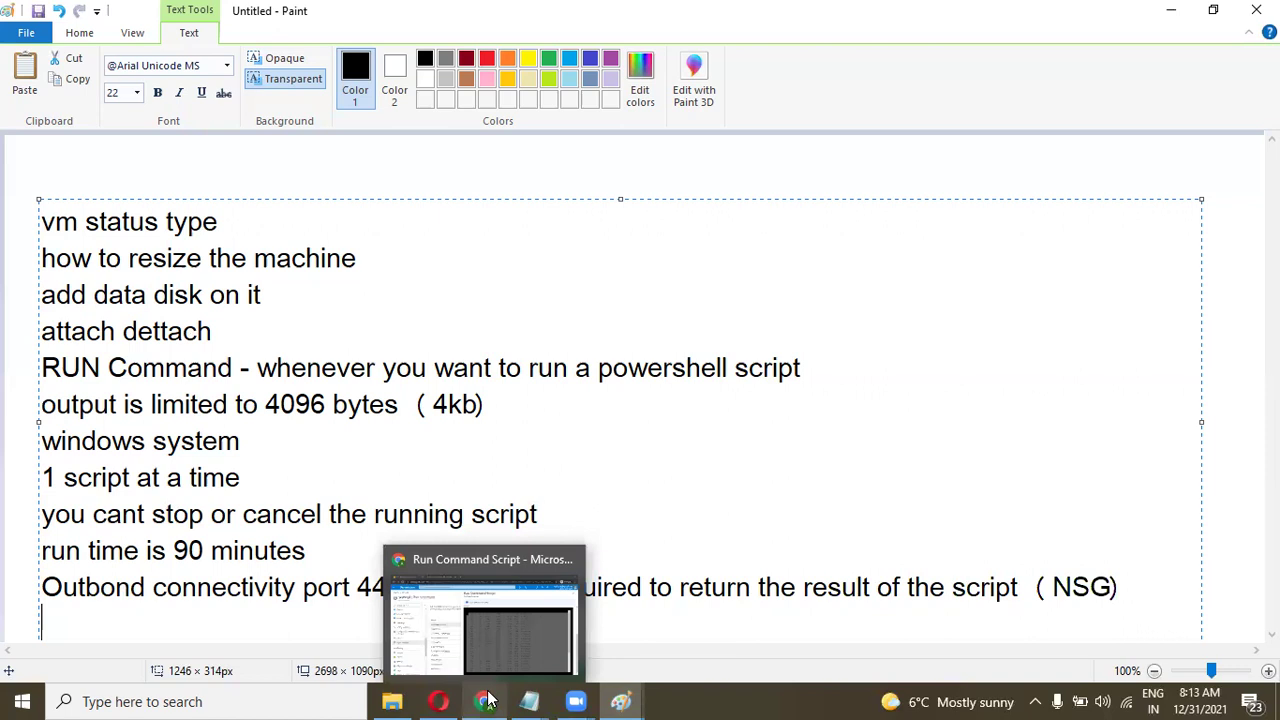
click(517, 641)
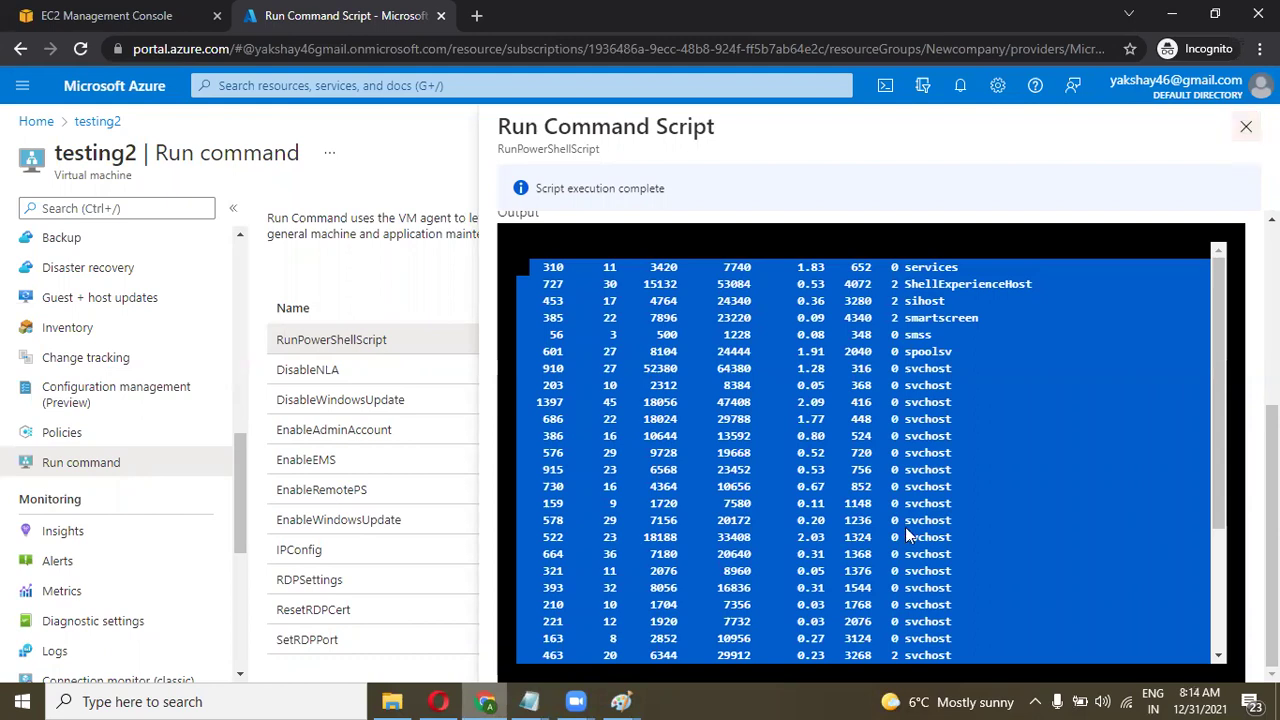
mouse_move(620, 700)
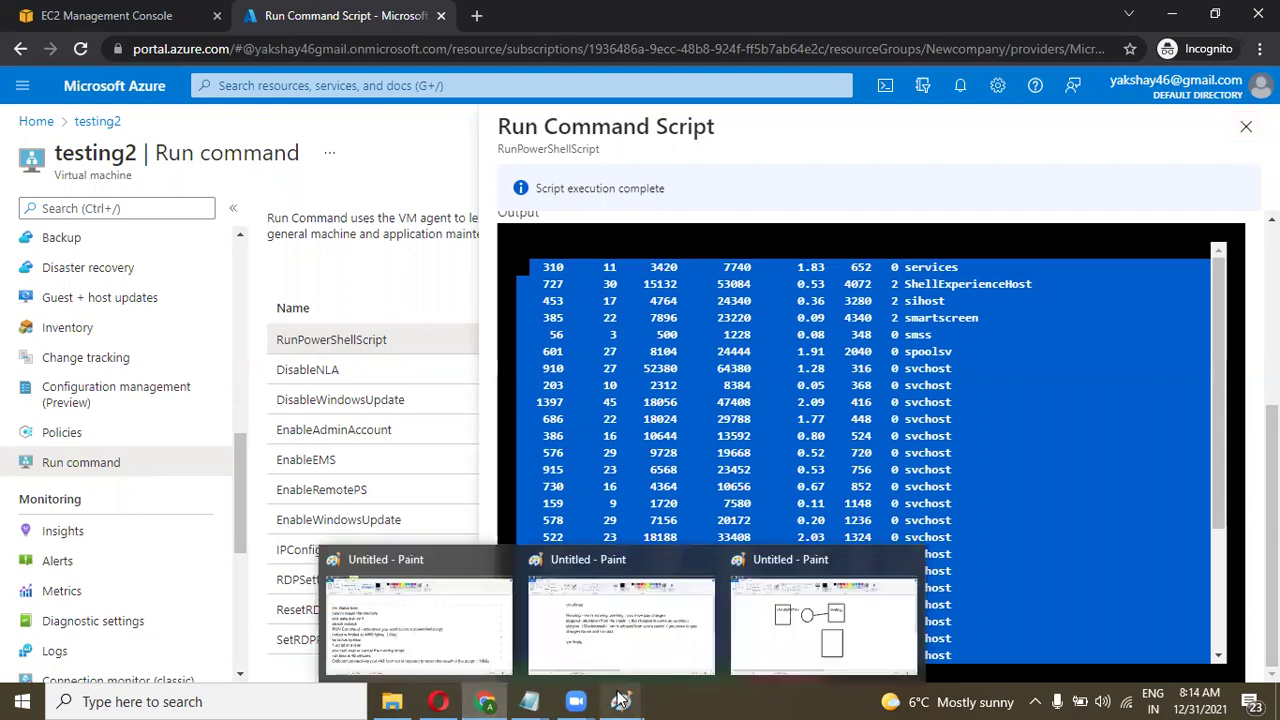
click(447, 661)
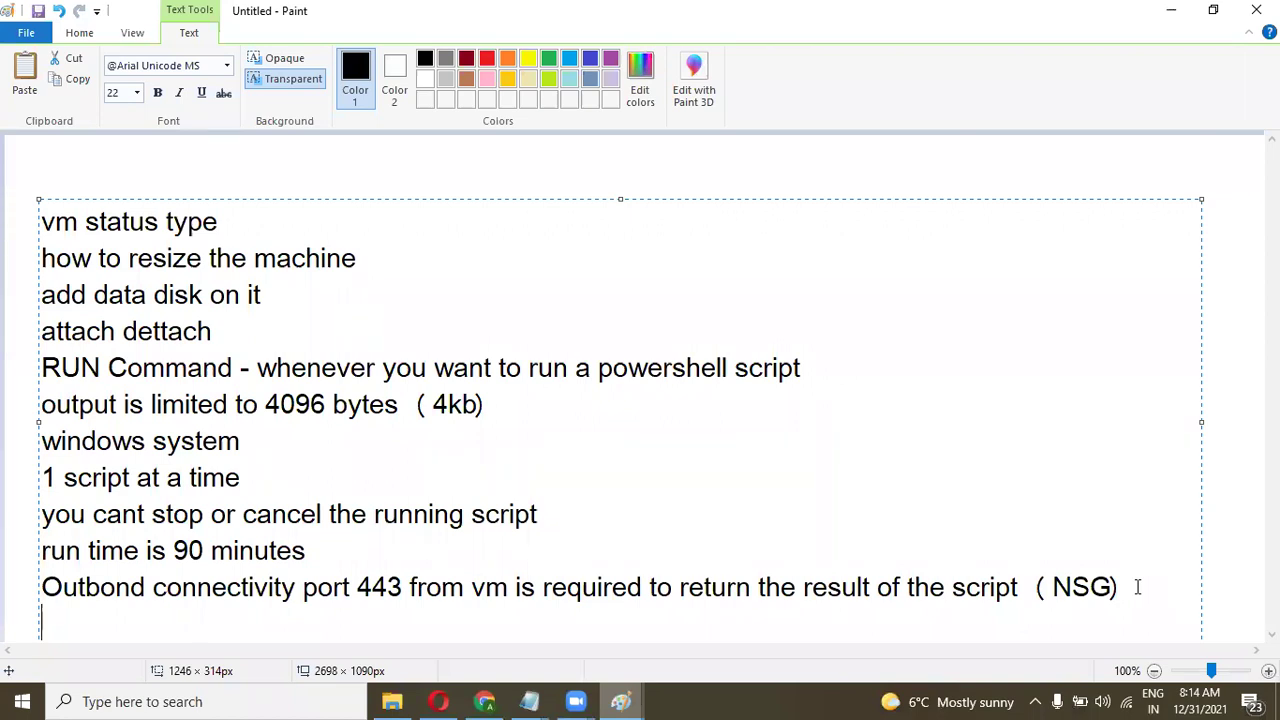
Restore the closing parenthesis on the NSG line and drag the notes block up and left.
key(BackSpace)
key(BackSpace)
key(BackSpace)
key(BackSpace)
text())
drag(362, 190, 354, 150)
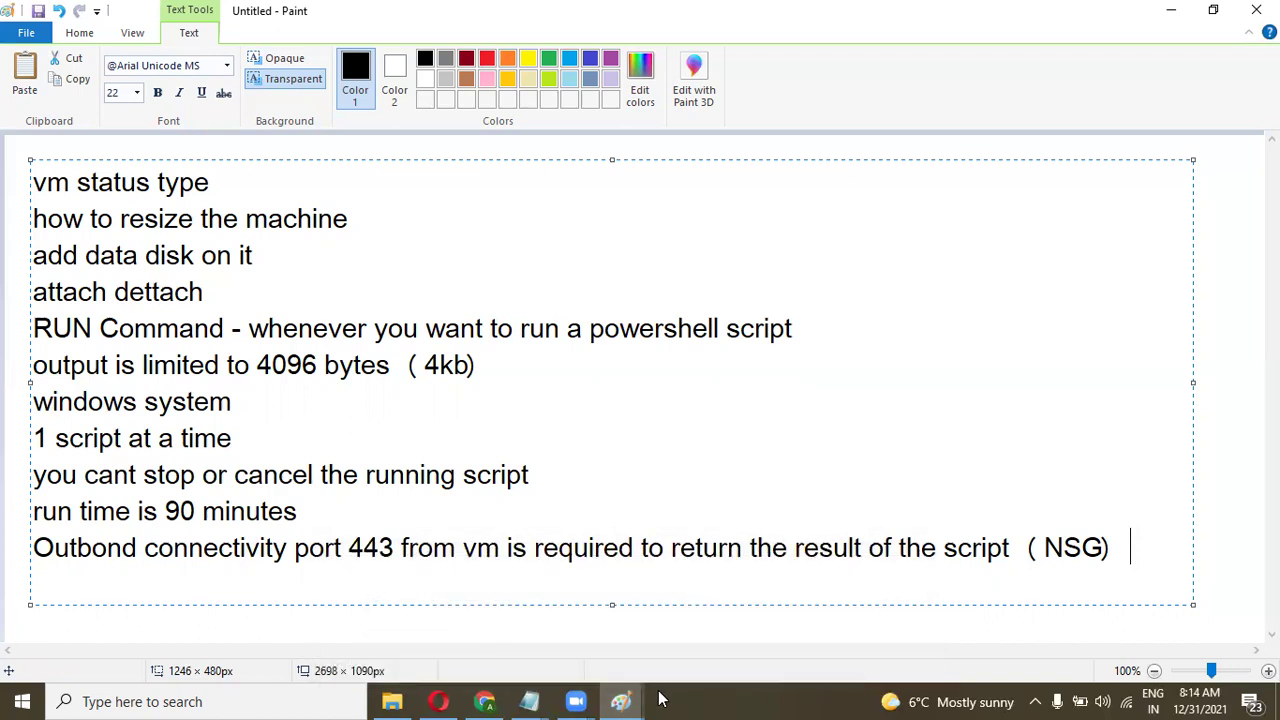
mouse_move(620, 700)
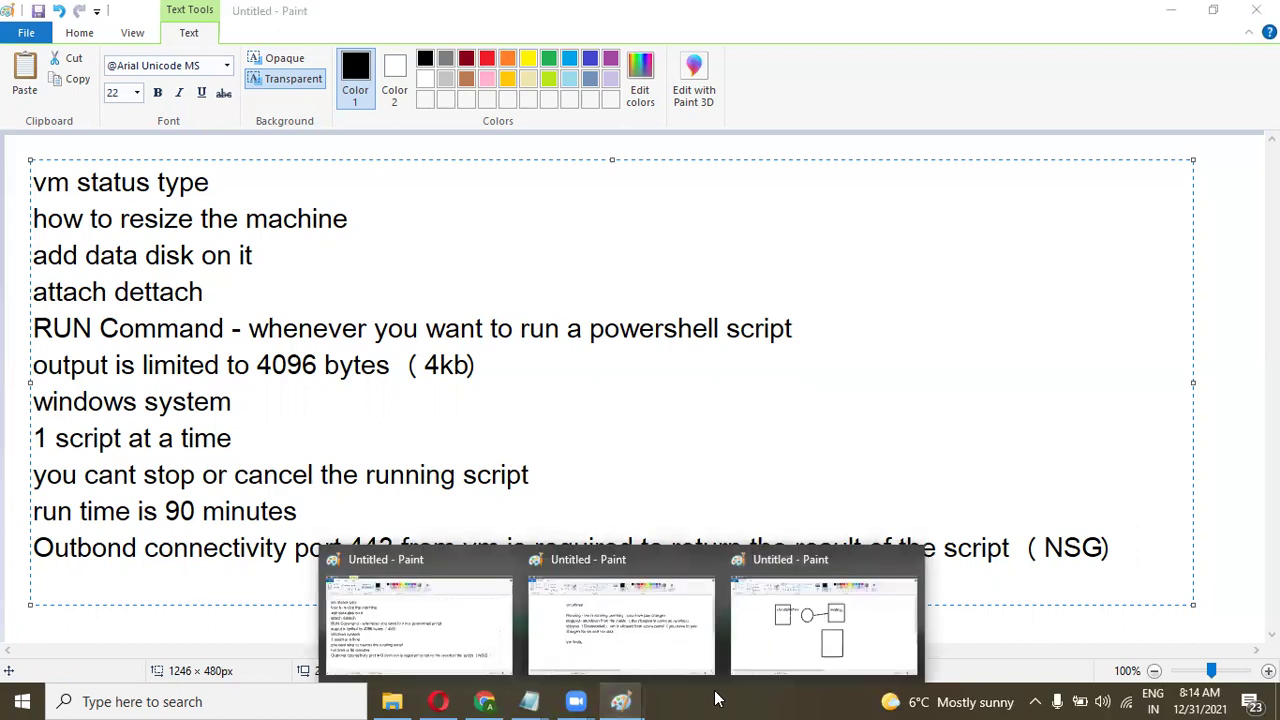